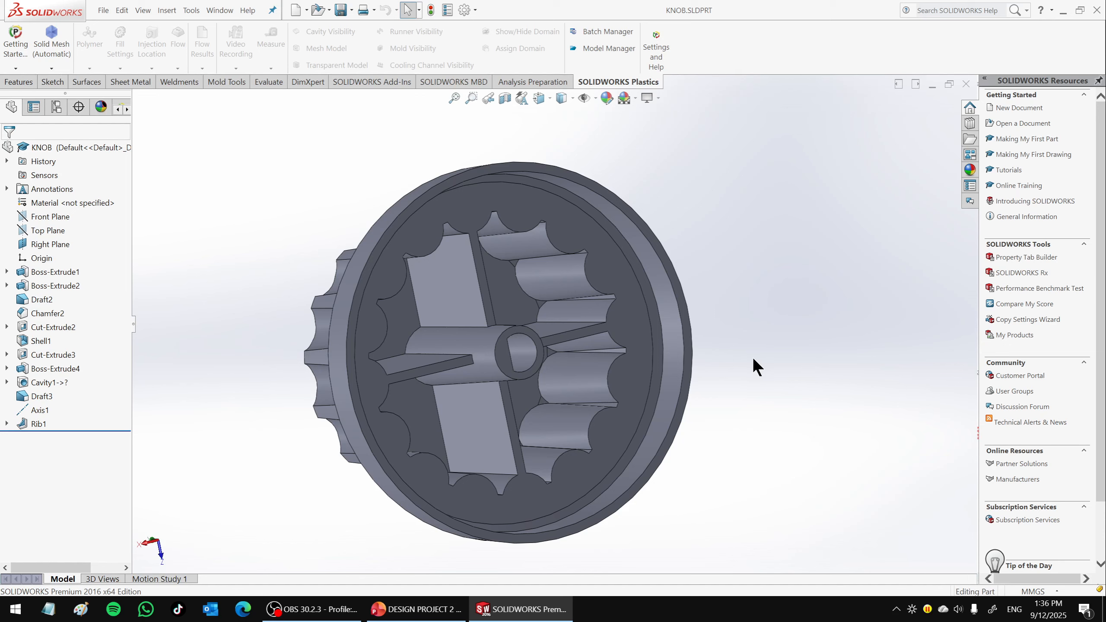
Bring up the Plastics study tree for the knob part.
click(376, 83)
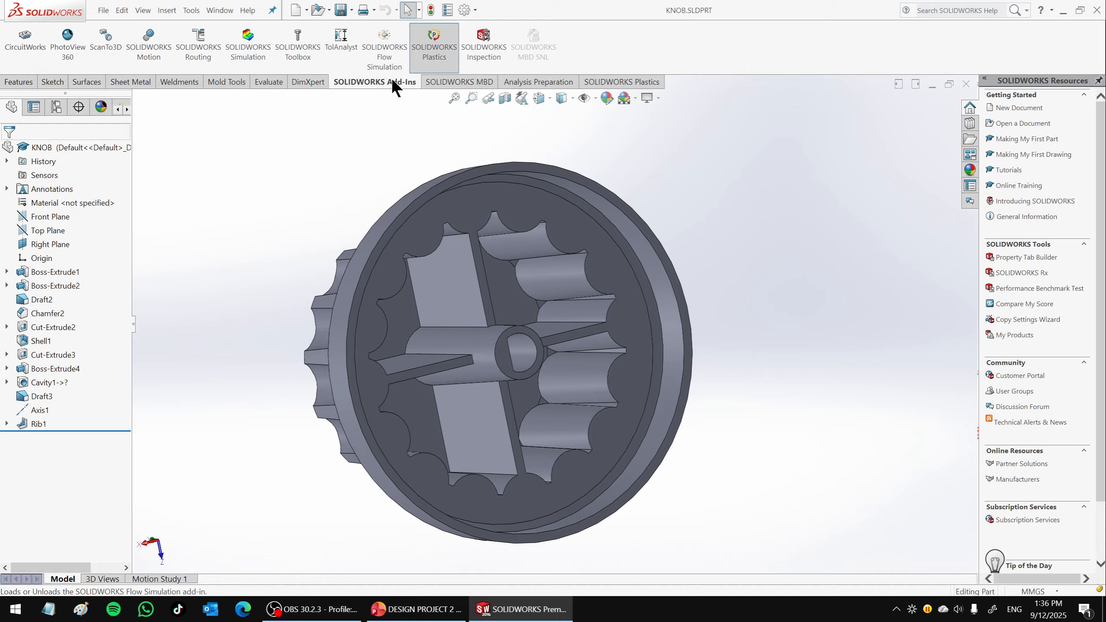
click(626, 83)
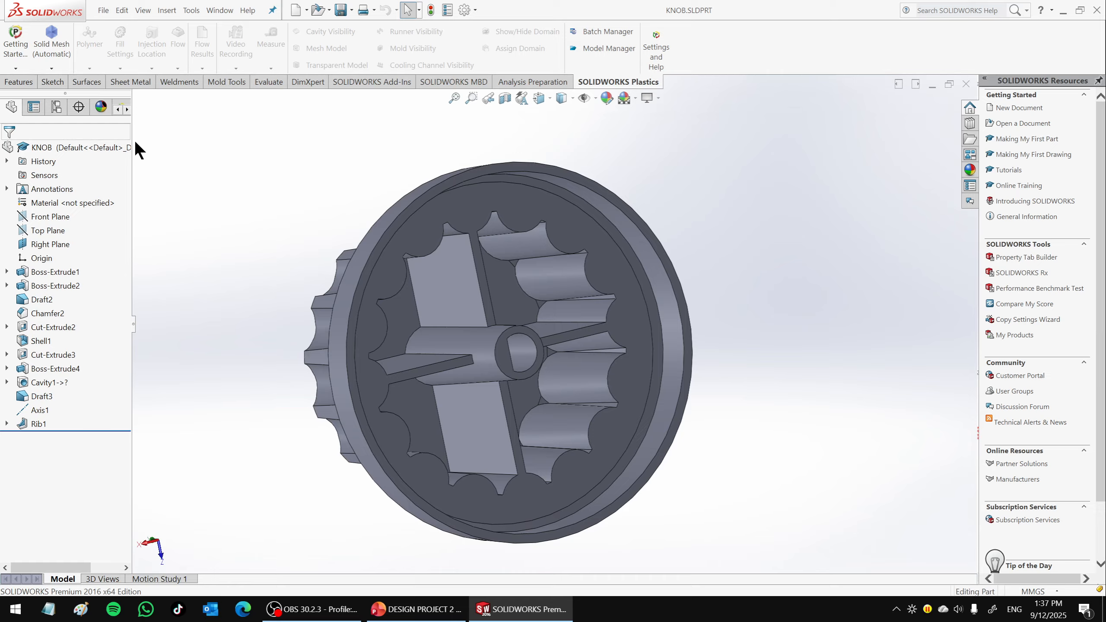
mouse_move(132, 139)
mouse_down()
mouse_move(170, 140)
mouse_move(153, 140)
mouse_up()
click(123, 105)
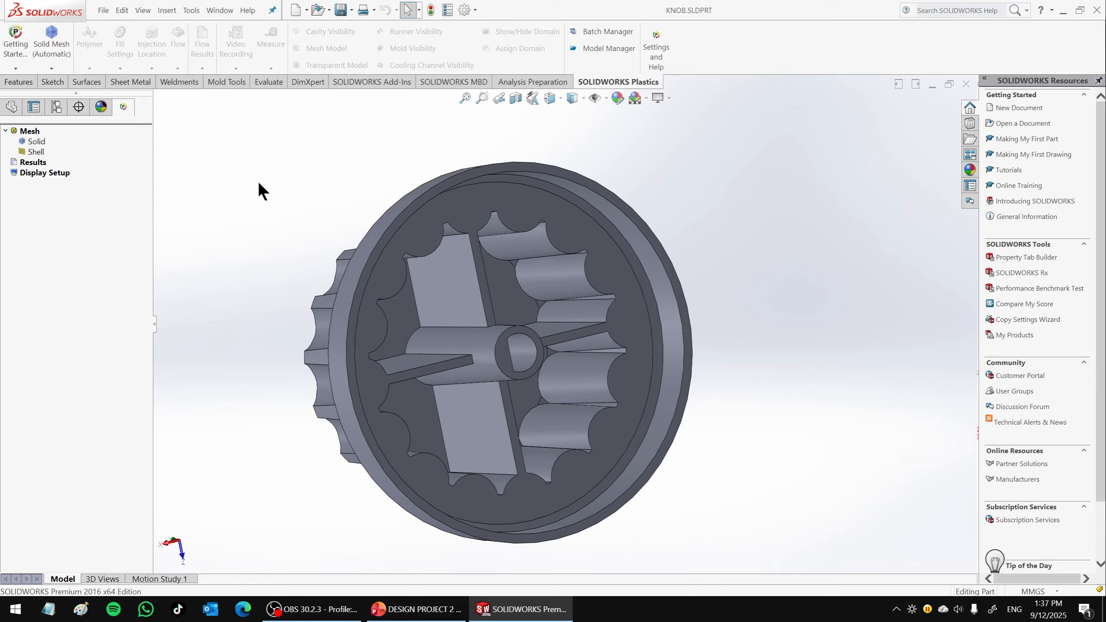
middle_drag(517, 252, 583, 284)
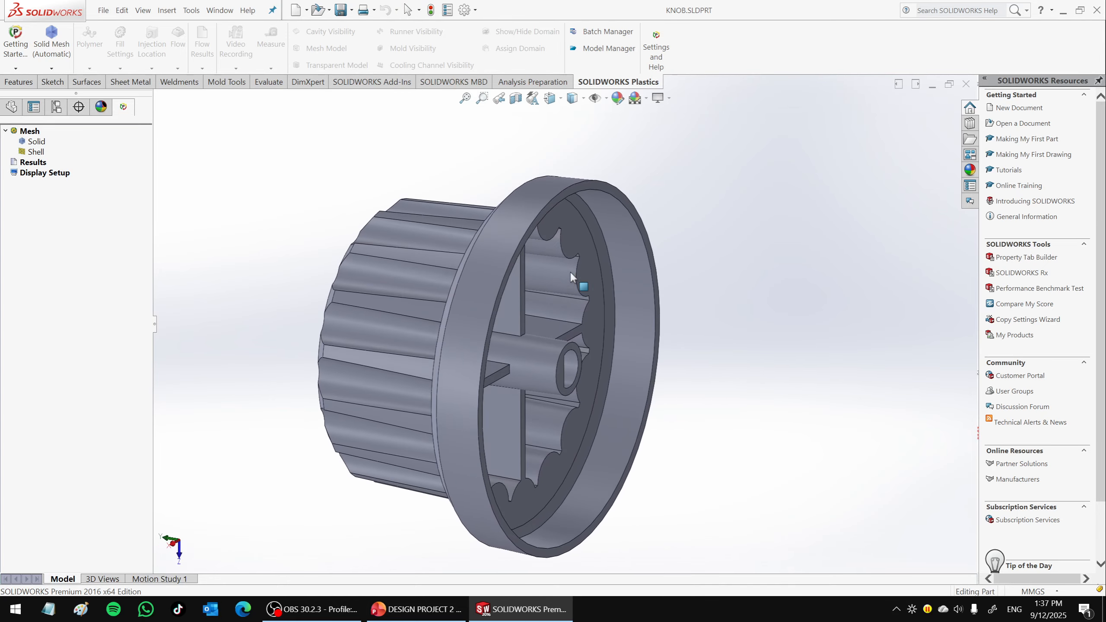
Start a manual shell mesh, exporting solid data for warp analysis and keeping the knob's domain as Cavity.
click(43, 143)
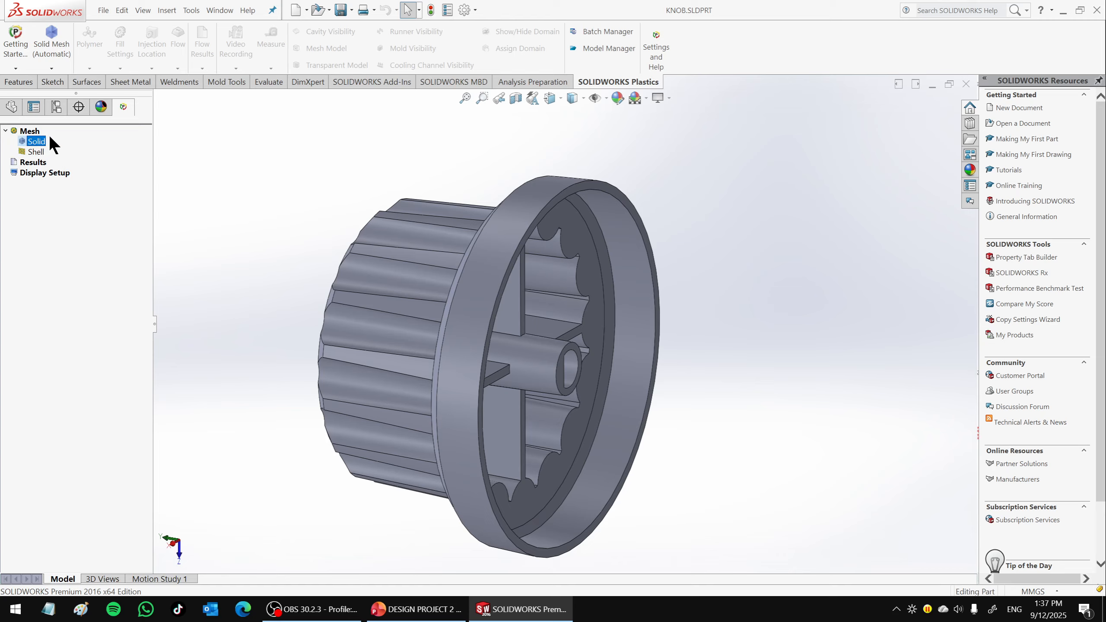
click(35, 153)
right_click(35, 155)
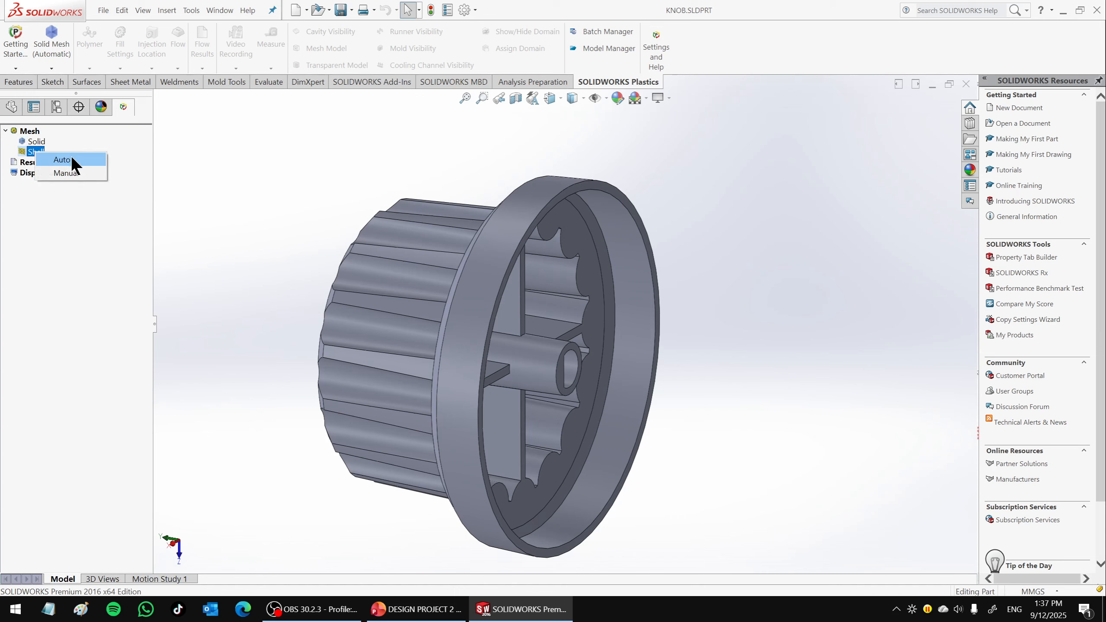
click(70, 173)
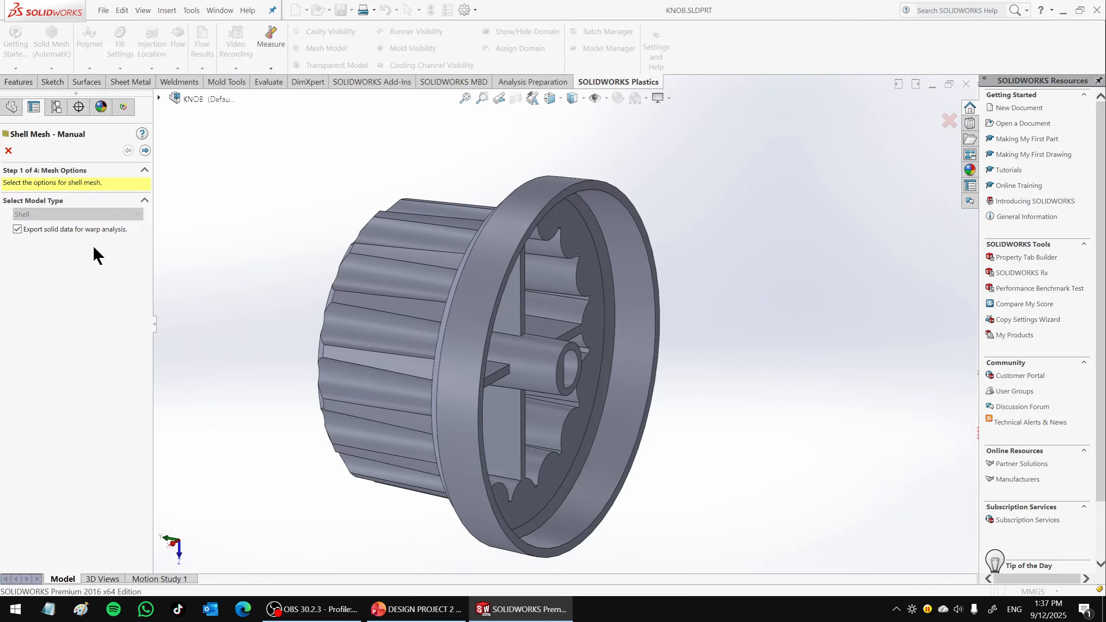
click(145, 152)
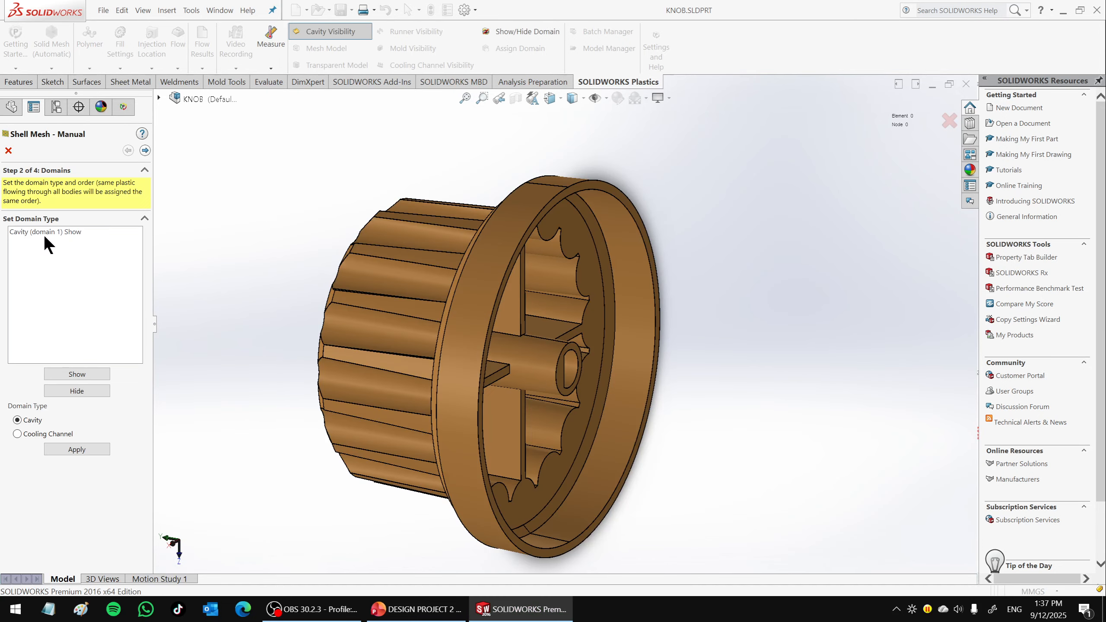
click(25, 230)
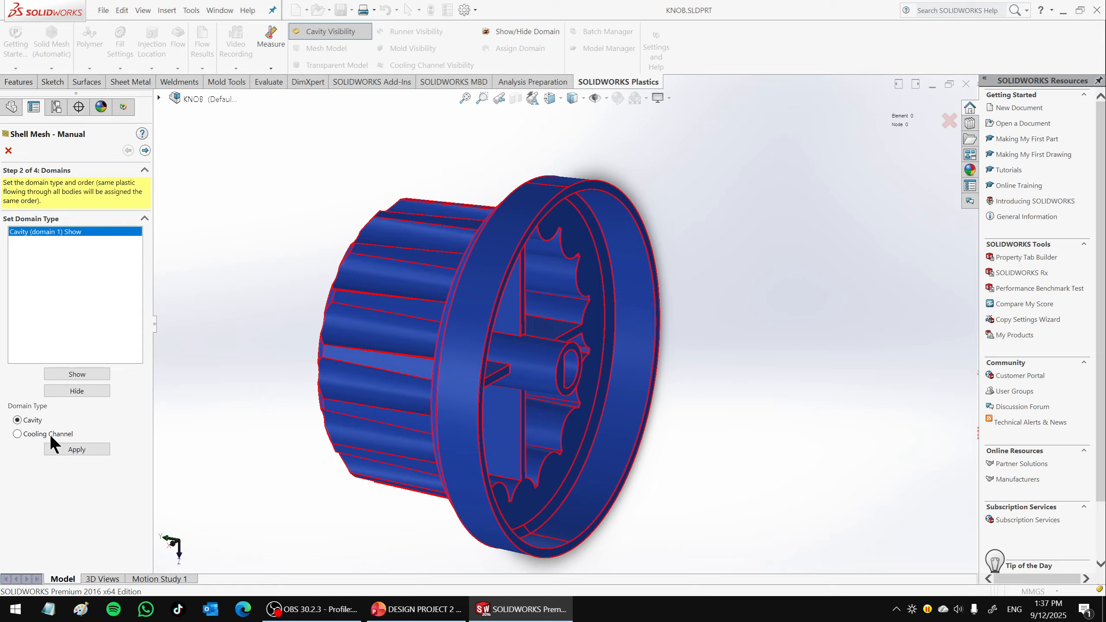
click(144, 150)
Generate the cavity surface mesh at the default triangle size.
middle_drag(236, 306, 403, 200)
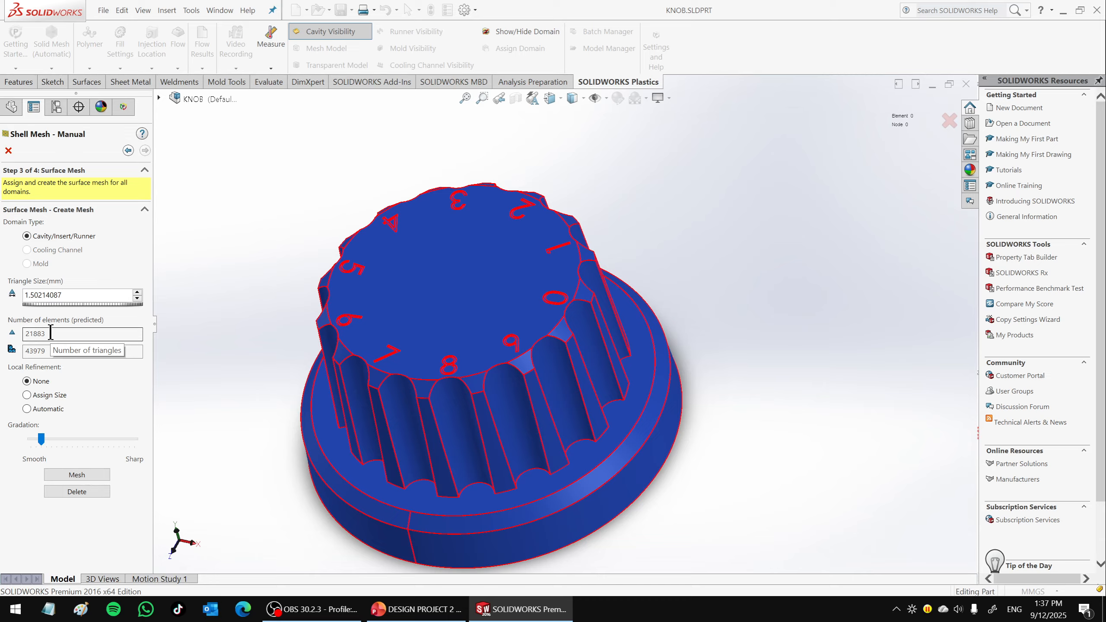
click(67, 474)
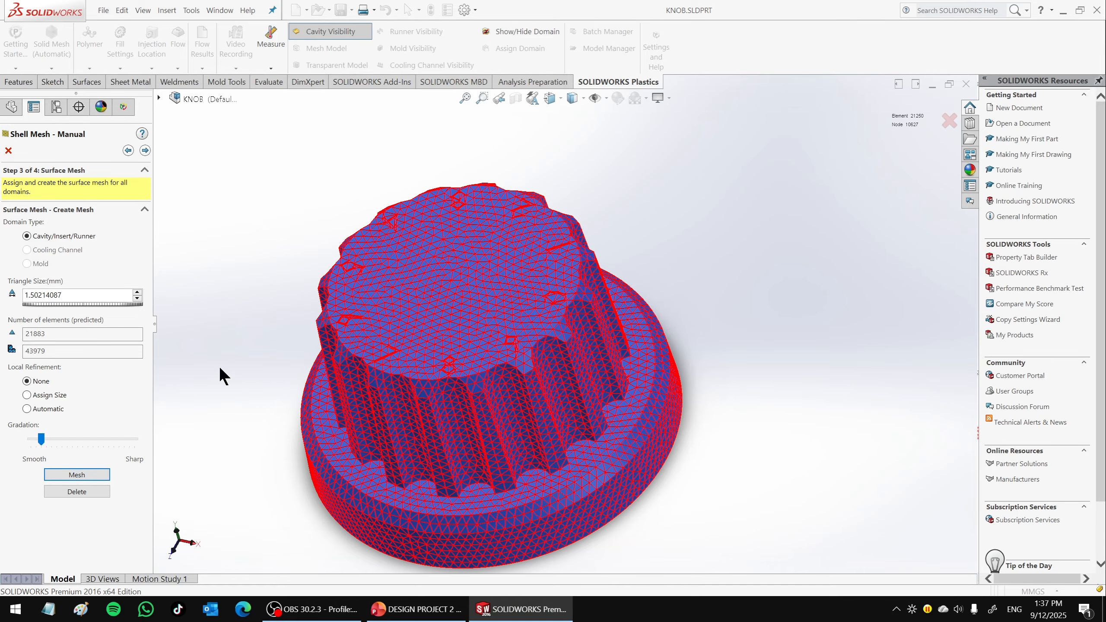
middle_drag(632, 399, 529, 289)
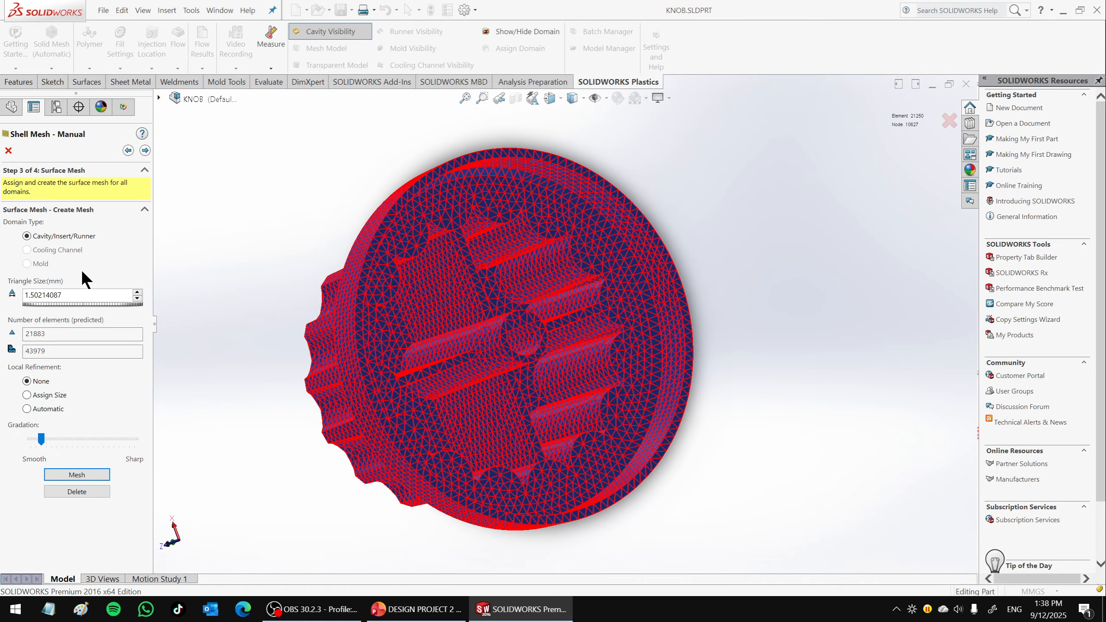
Set the triangle size to 1.5 mm, regenerate the cavity surface mesh and finish the manual shell mesh.
double_click(78, 295)
text(1.5)
click(77, 474)
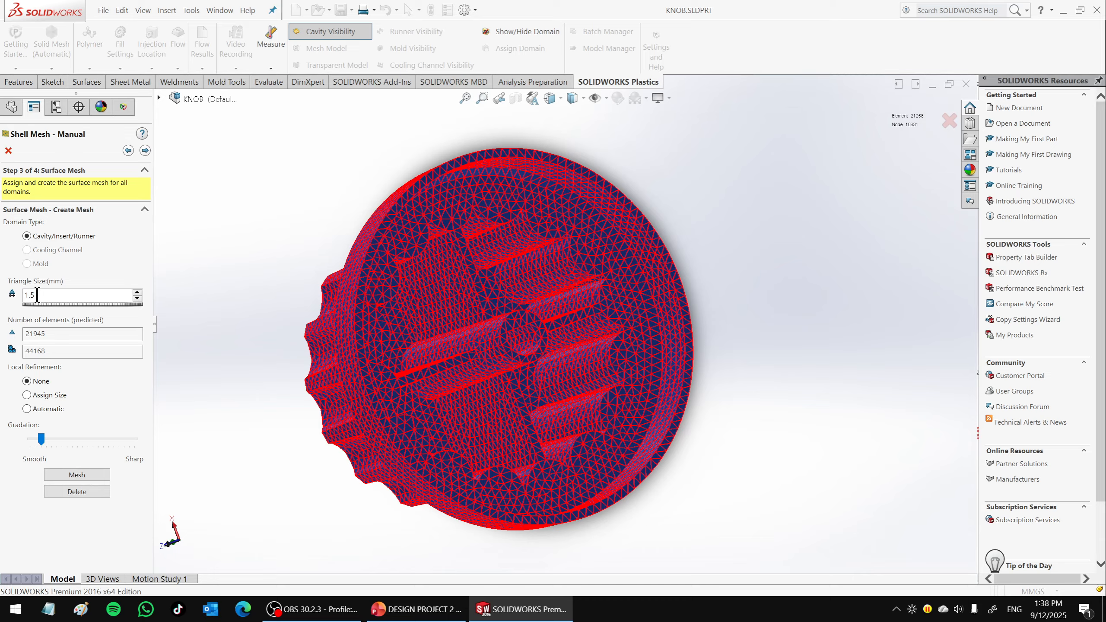
click(90, 475)
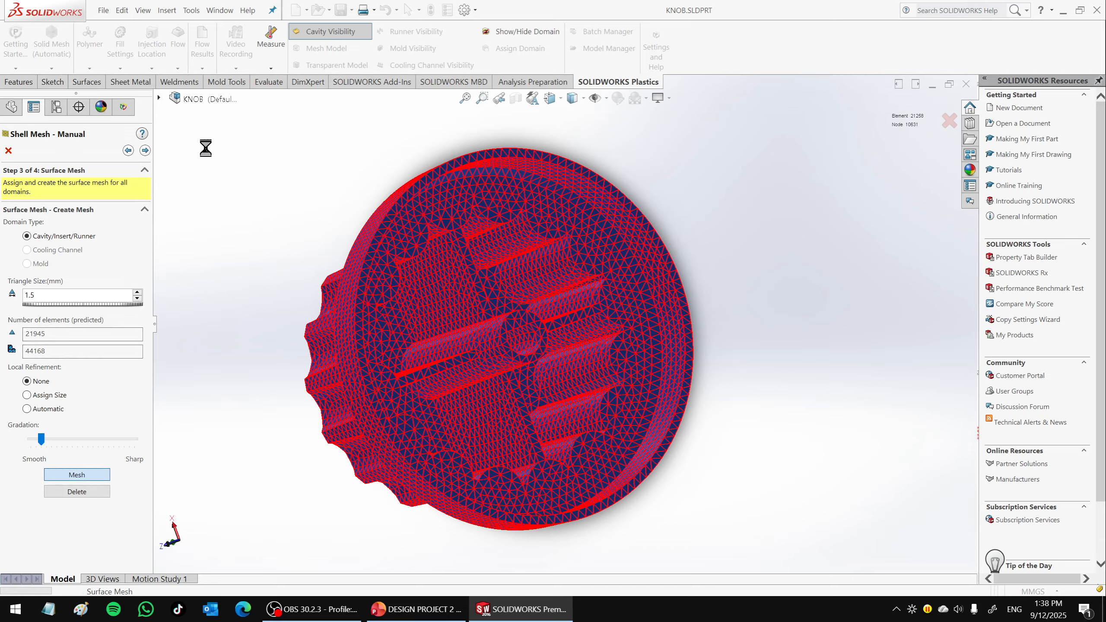
click(145, 150)
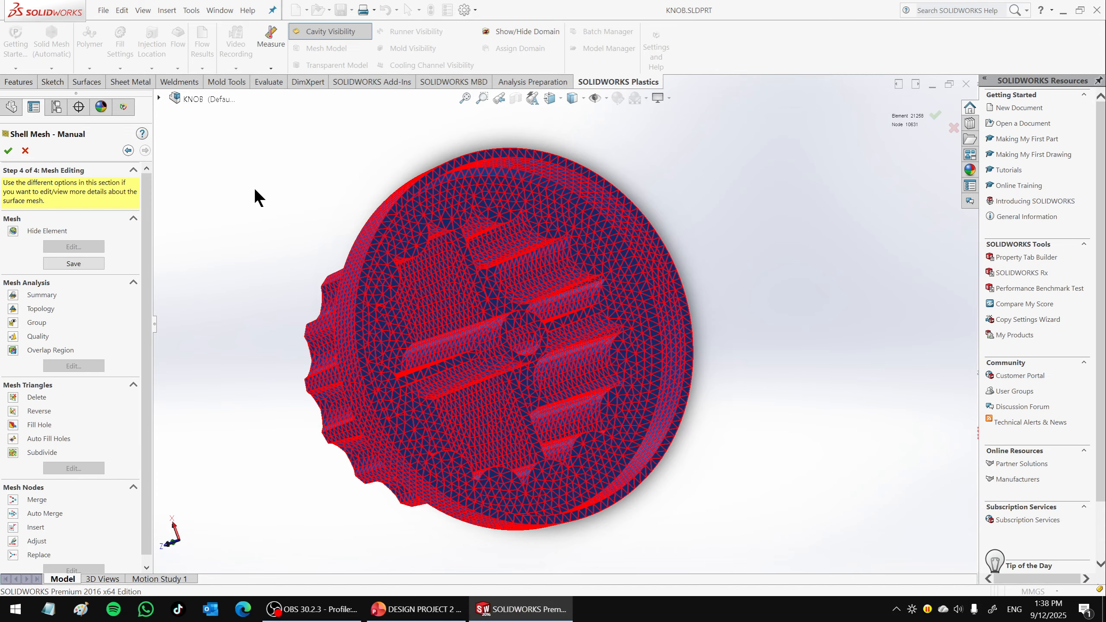
click(9, 151)
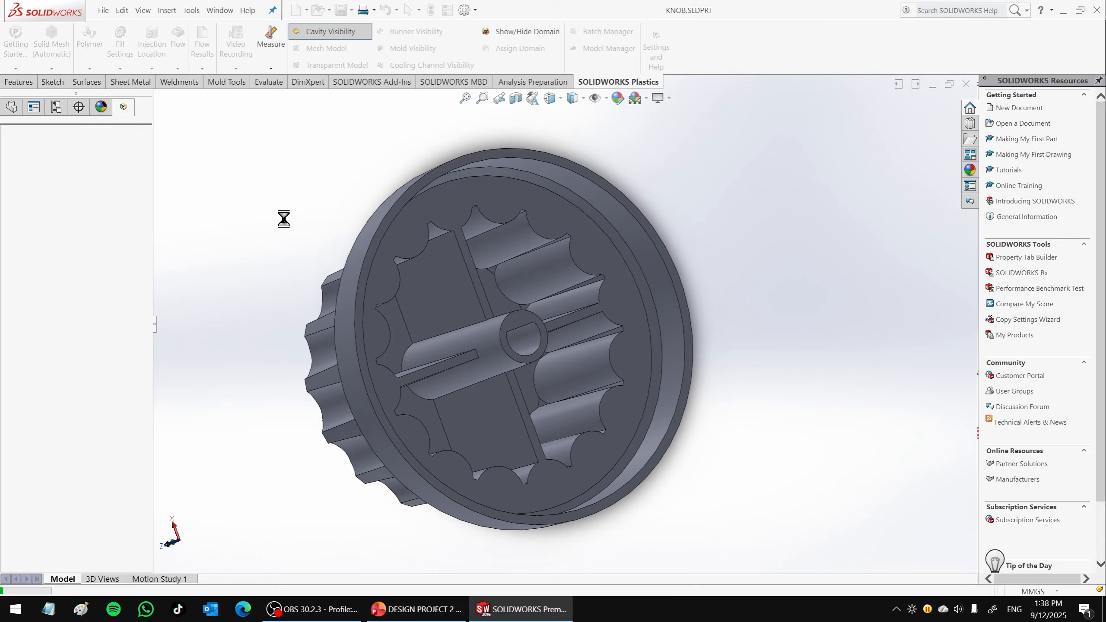
Display the mesh model and examine the mesh on the knob's numbered top face.
middle_drag(295, 214, 377, 309)
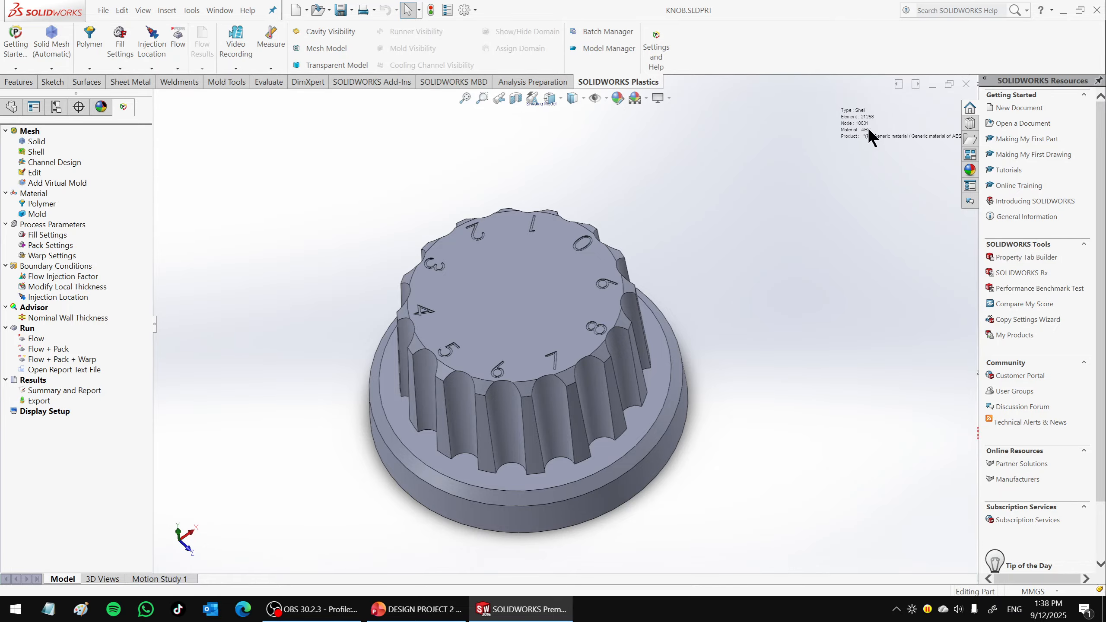
middle_drag(869, 127, 556, 177)
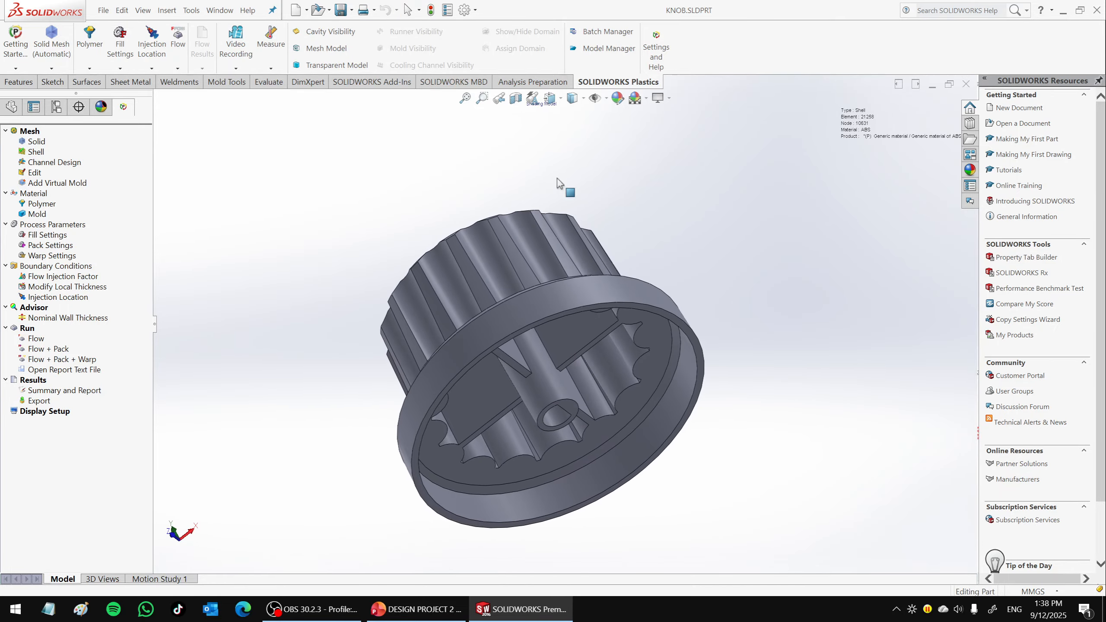
click(340, 47)
middle_drag(547, 275, 601, 310)
scroll(546, 360, down, 5)
middle_drag(546, 359, 493, 247)
scroll(533, 336, up, 5)
scroll(435, 355, up, 5)
scroll(494, 247, down, 10)
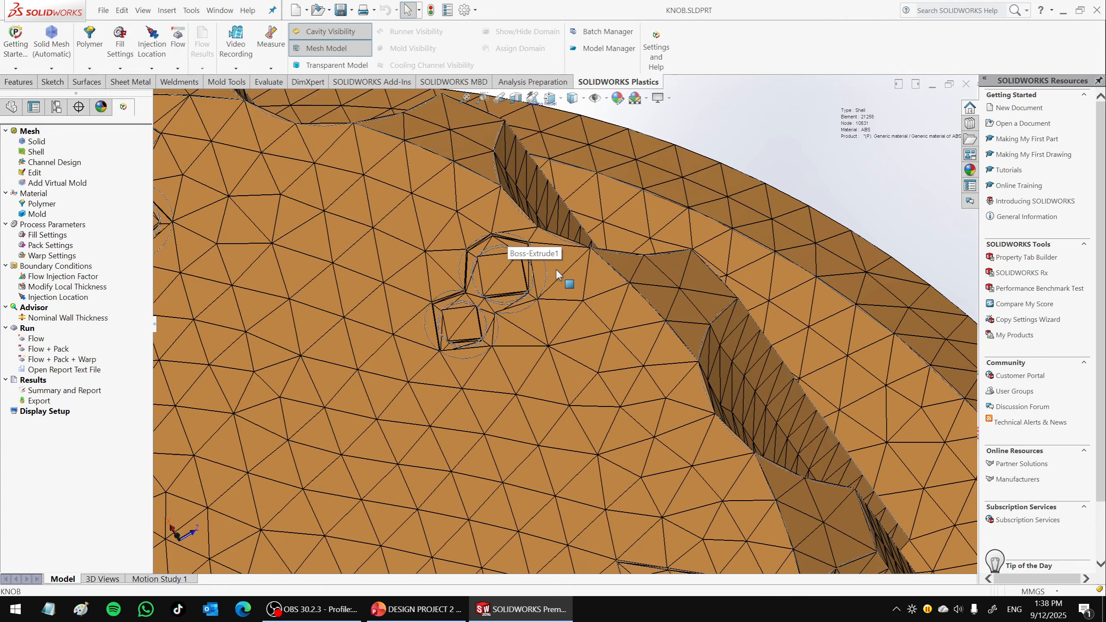
scroll(518, 301, up, 8)
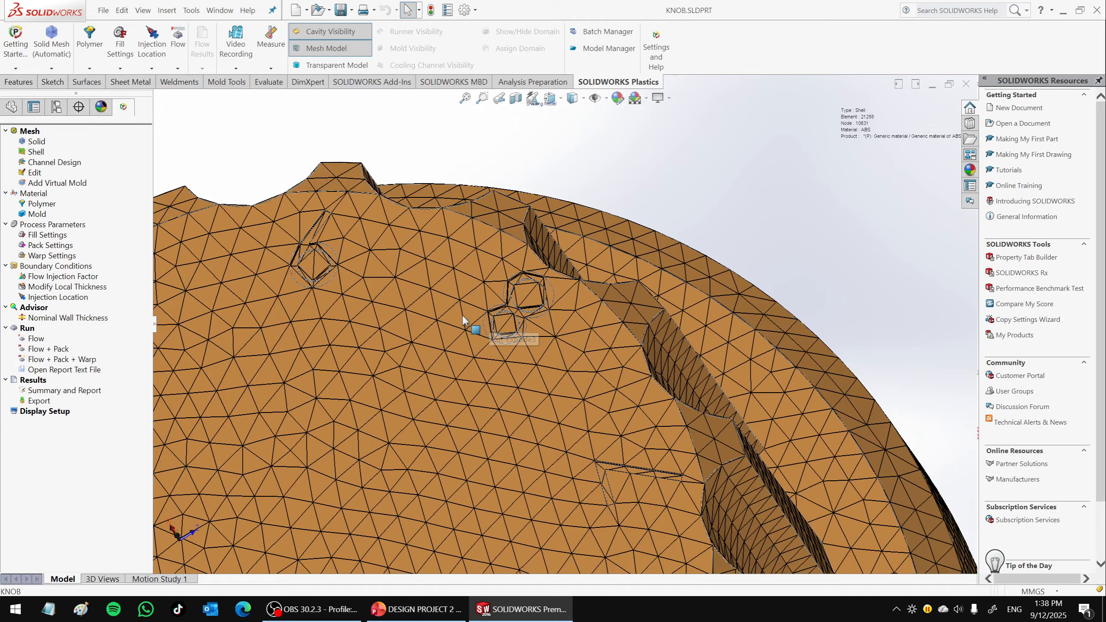
Inspect how the mesh triangles follow the edges of the engraved numerals, up close and across the whole knob.
middle_drag(302, 366, 560, 441)
scroll(553, 431, down, 10)
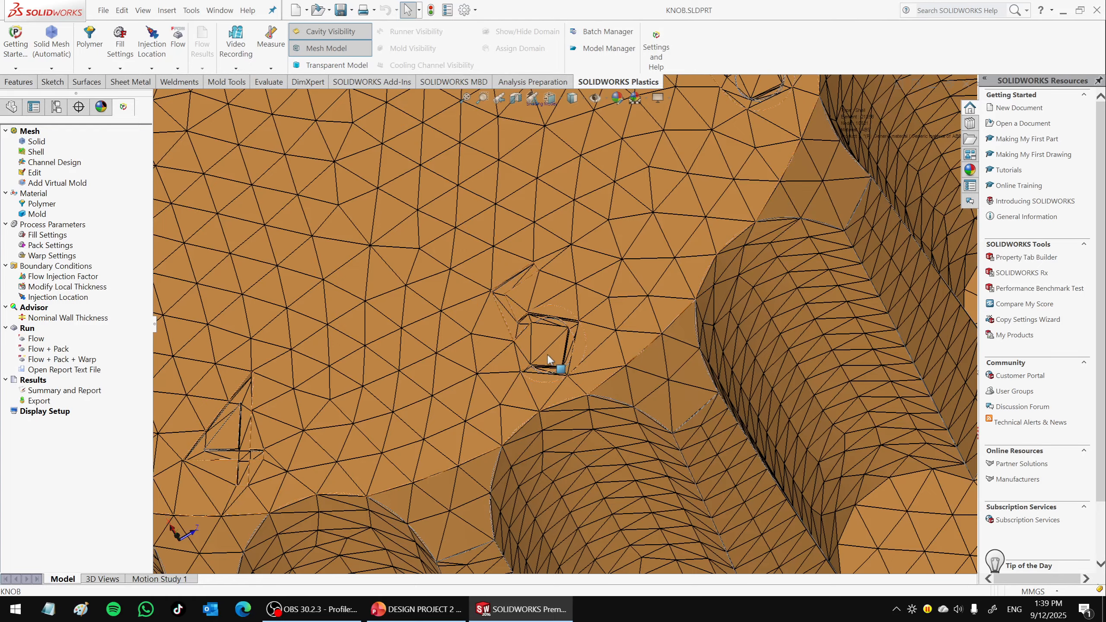
middle_drag(558, 353, 540, 327)
scroll(540, 327, down, 8)
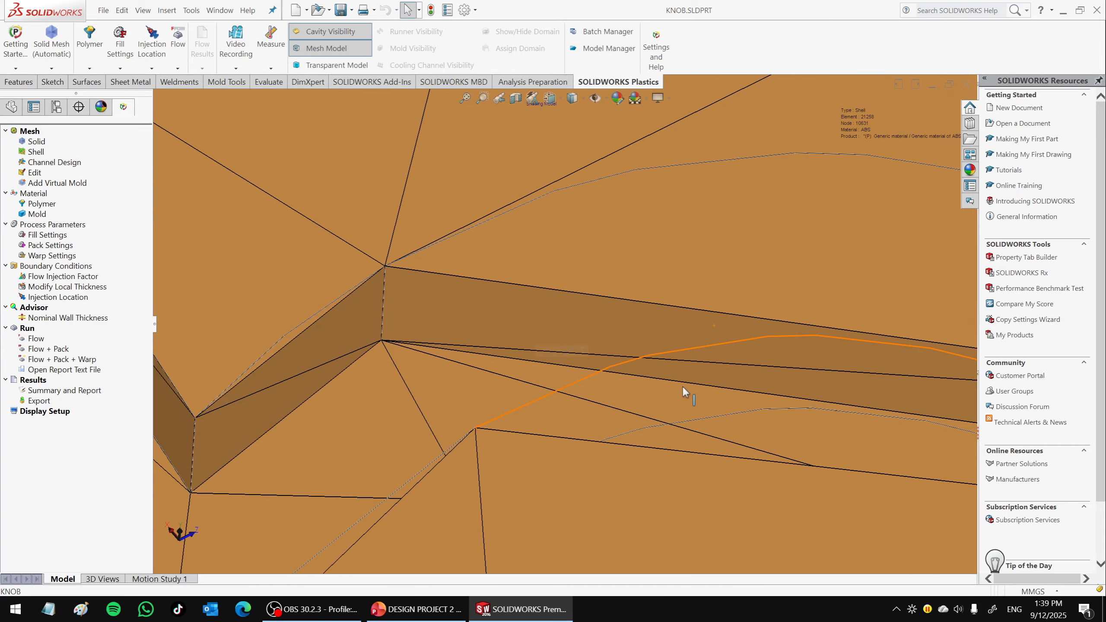
scroll(674, 360, up, 4)
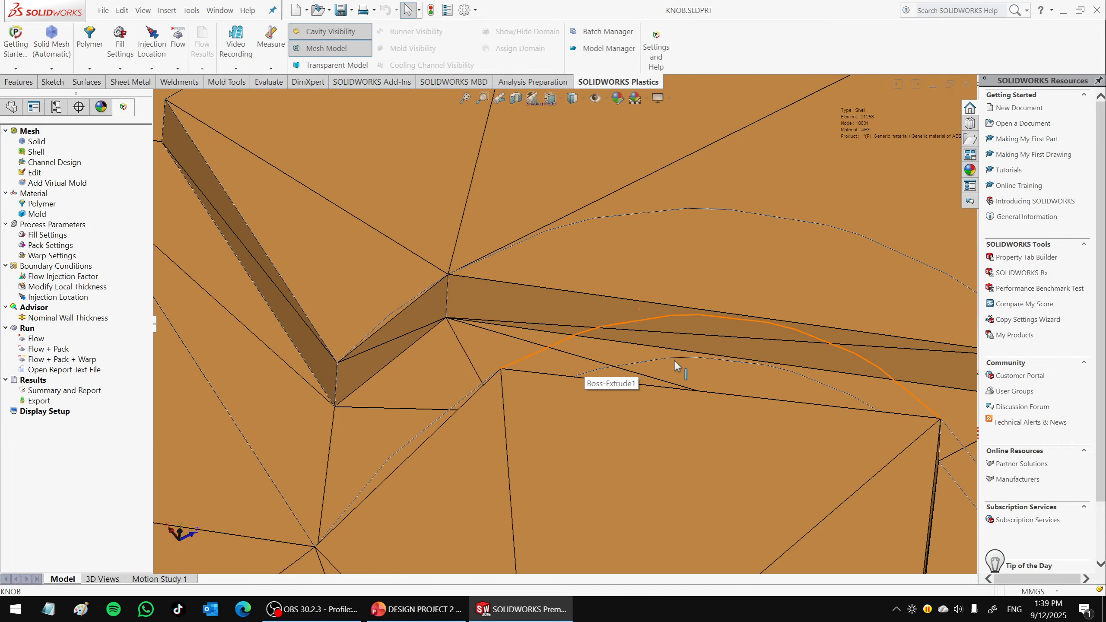
click(802, 353)
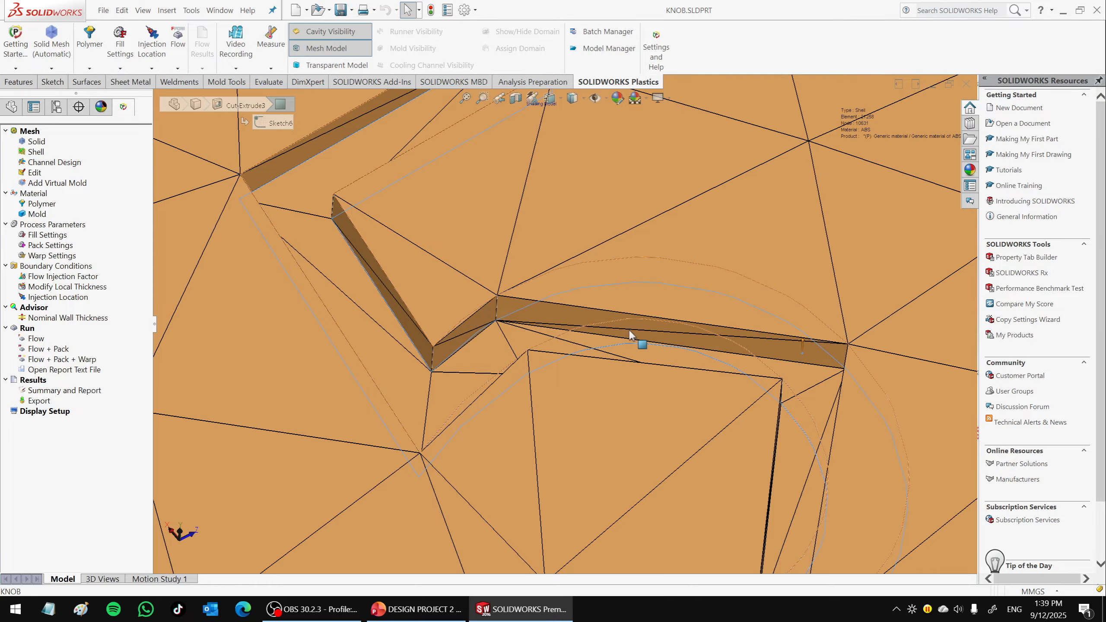
scroll(584, 333, up, 5)
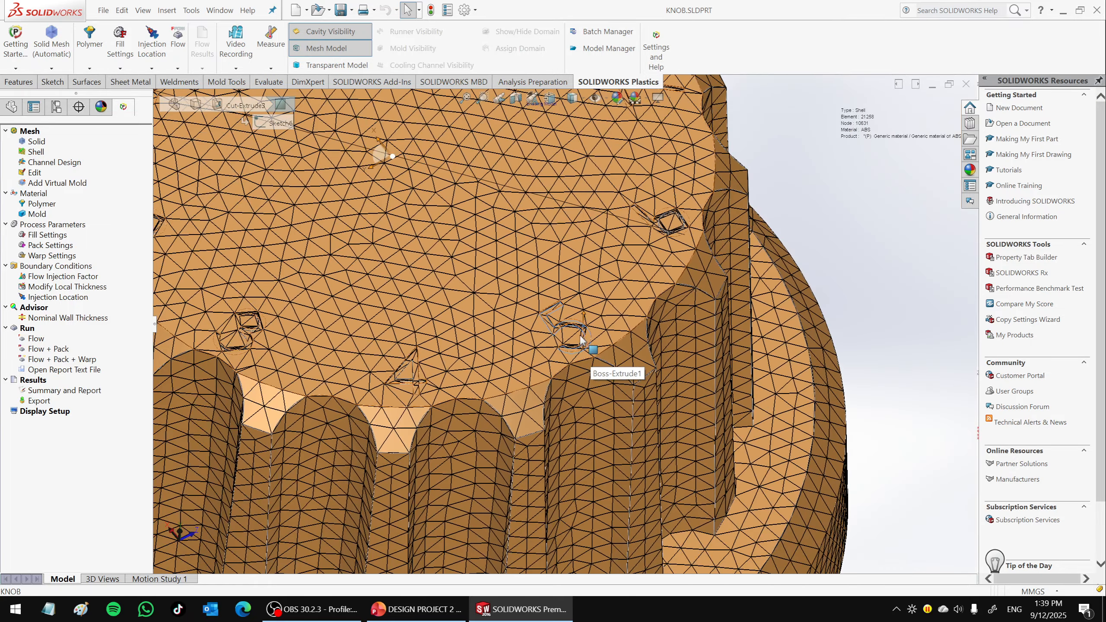
scroll(370, 114, up, 6)
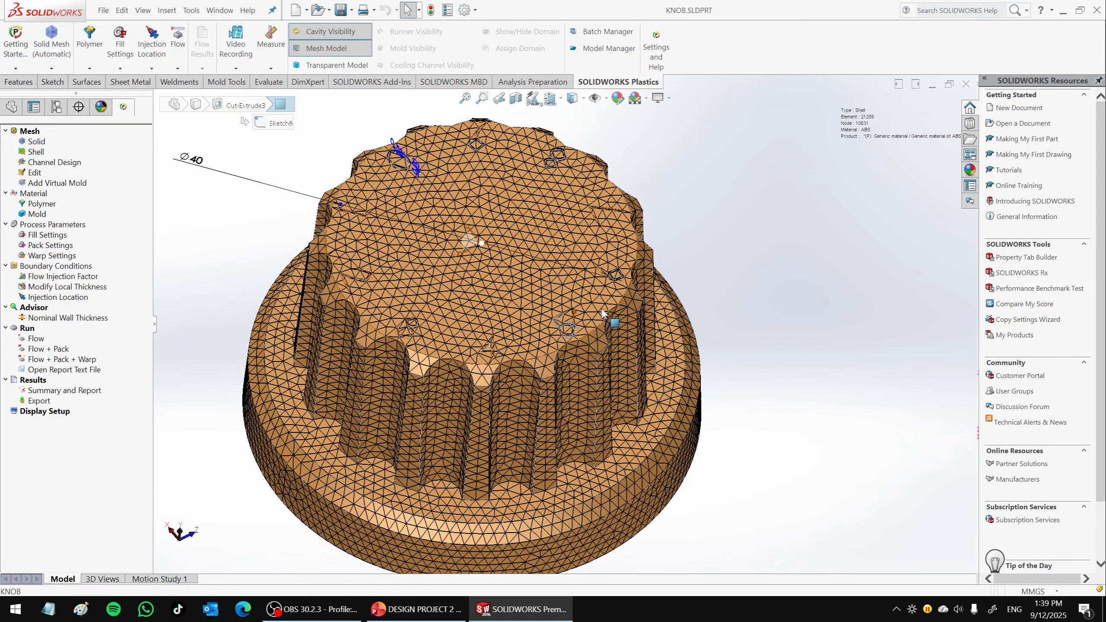
scroll(517, 266, up, 1)
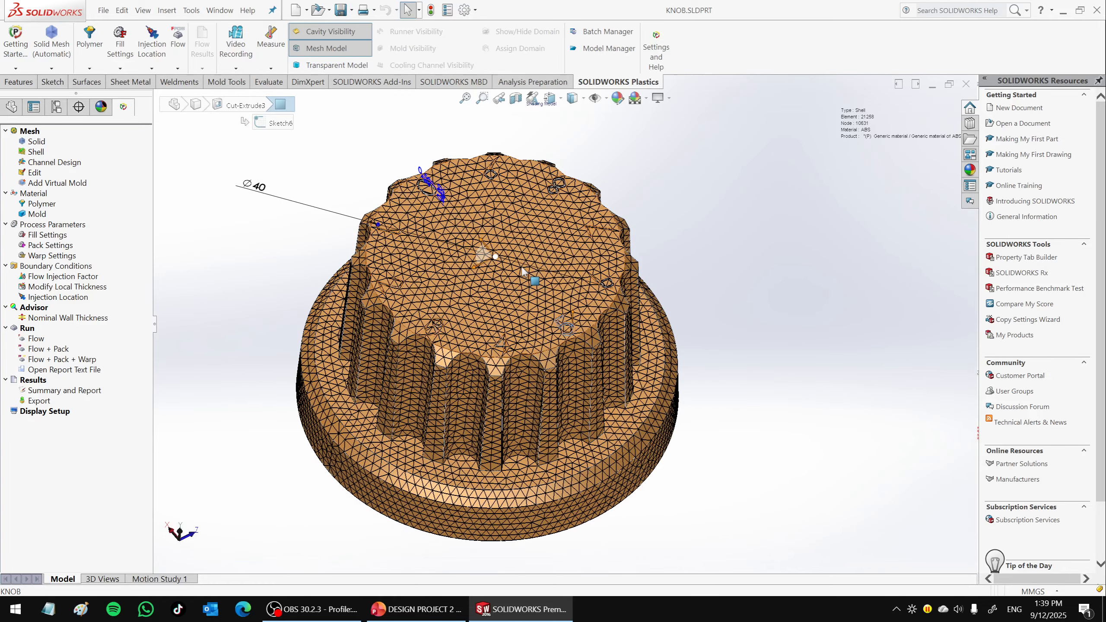
scroll(489, 214, down, 1)
middle_drag(489, 214, 448, 405)
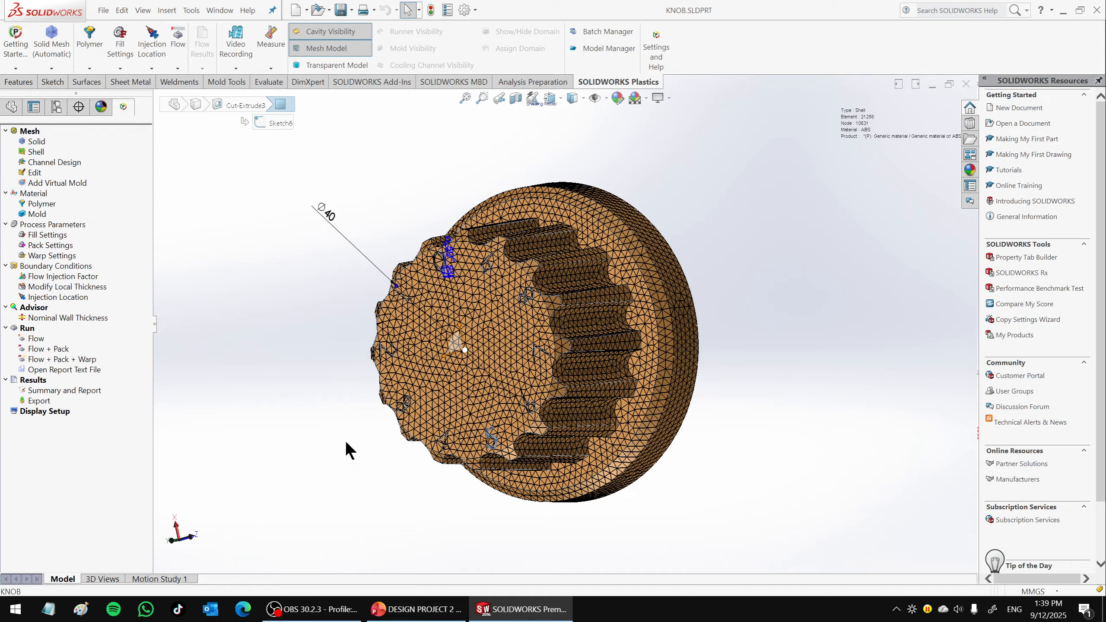
middle_drag(394, 457, 416, 349)
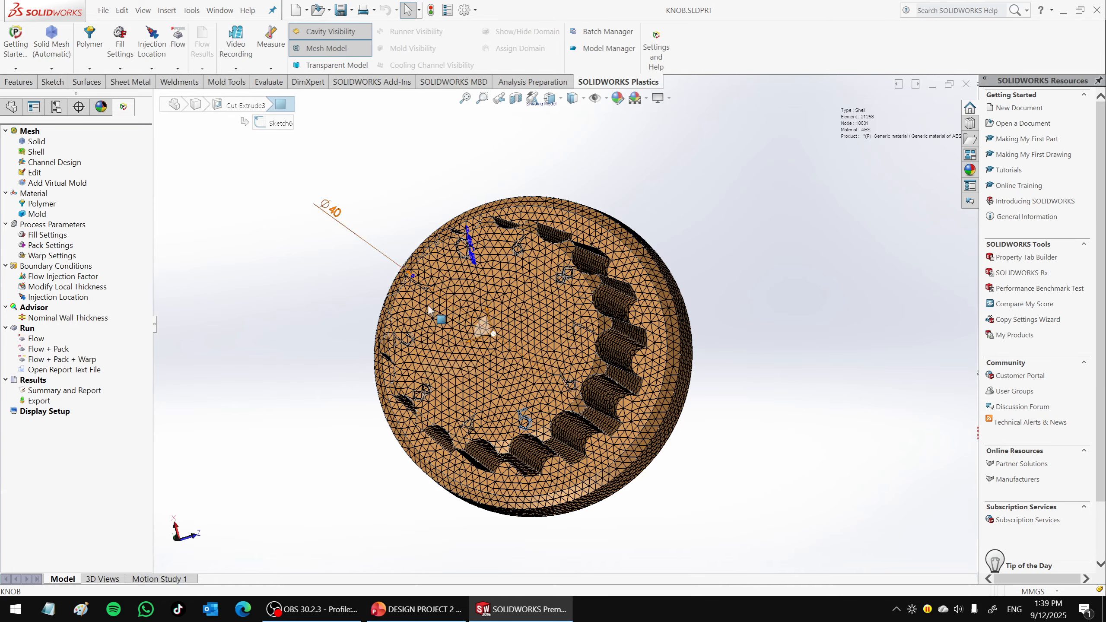
Find the feature that cuts the numerals into the top face, Cut-Extrude3, and suppress it.
click(11, 109)
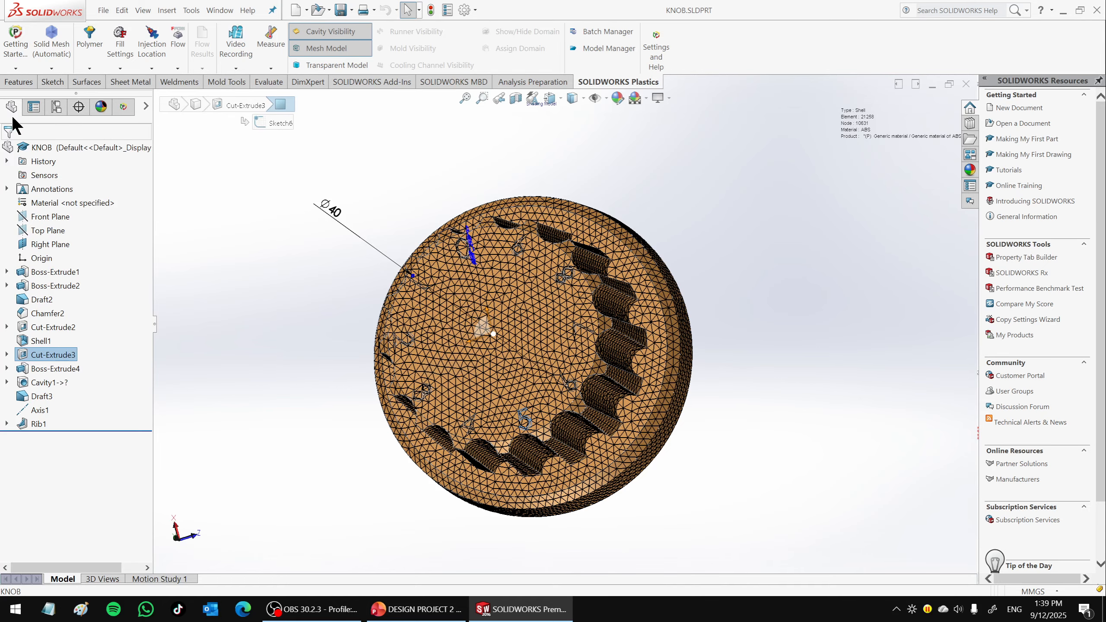
click(45, 327)
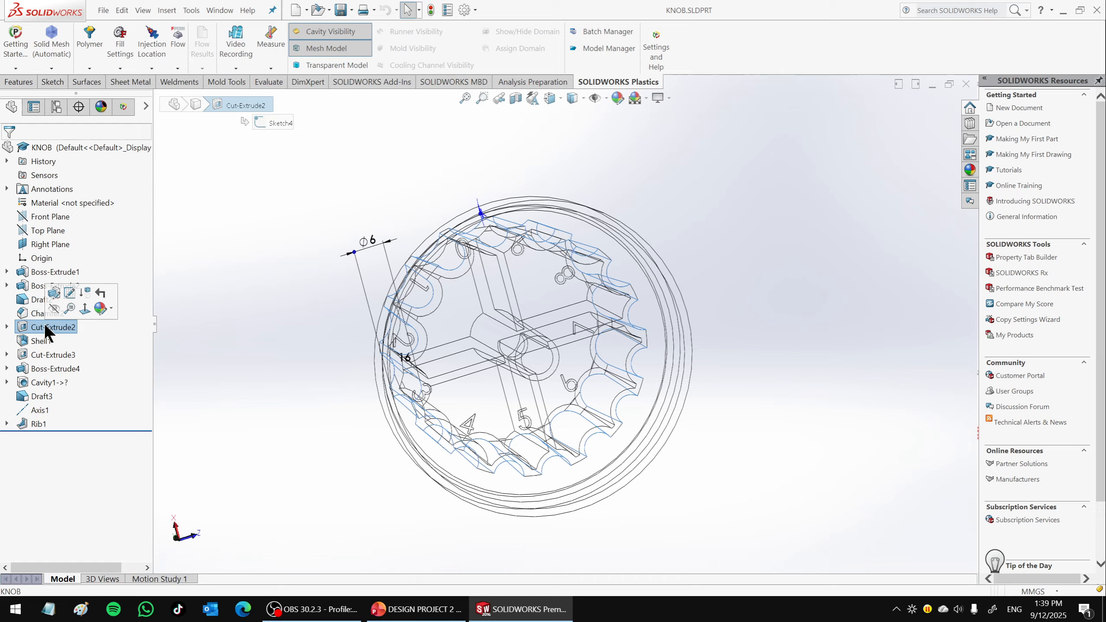
click(40, 341)
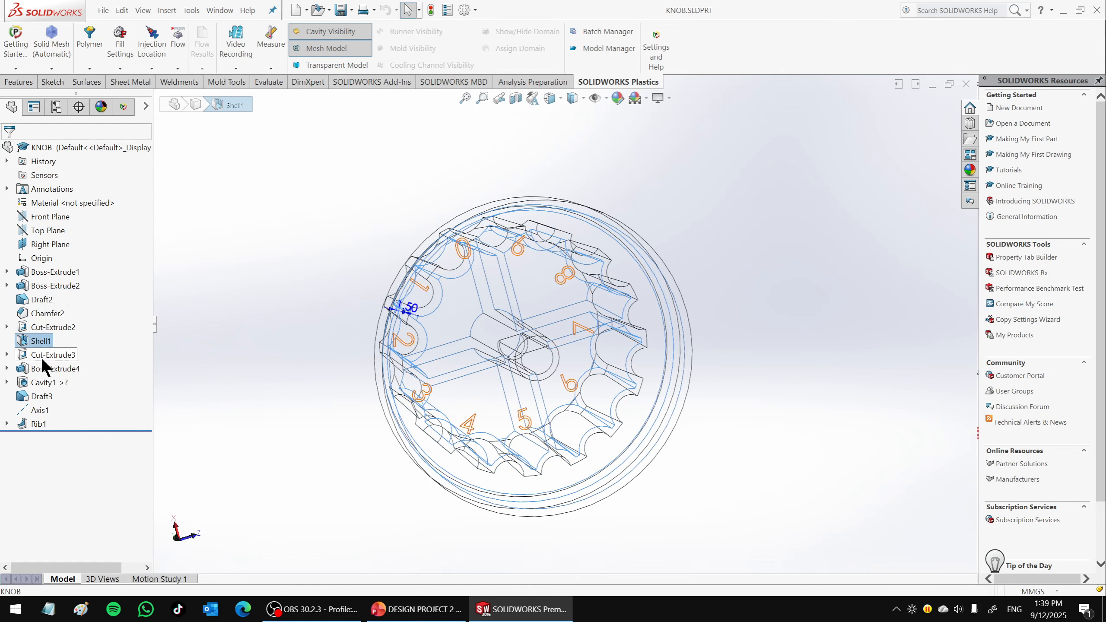
click(44, 355)
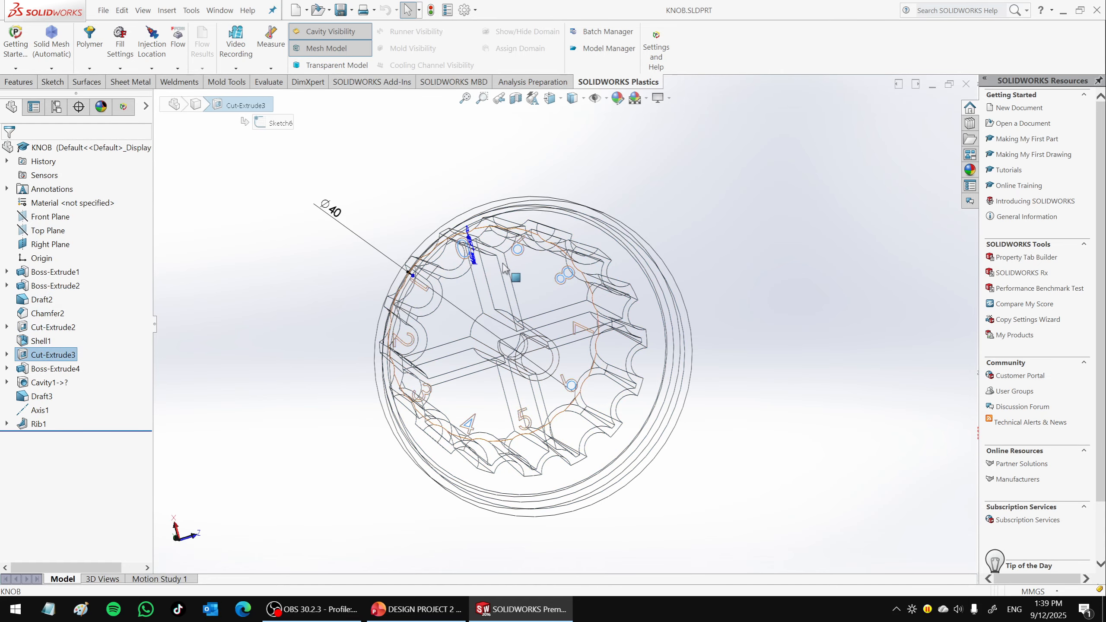
right_click(57, 353)
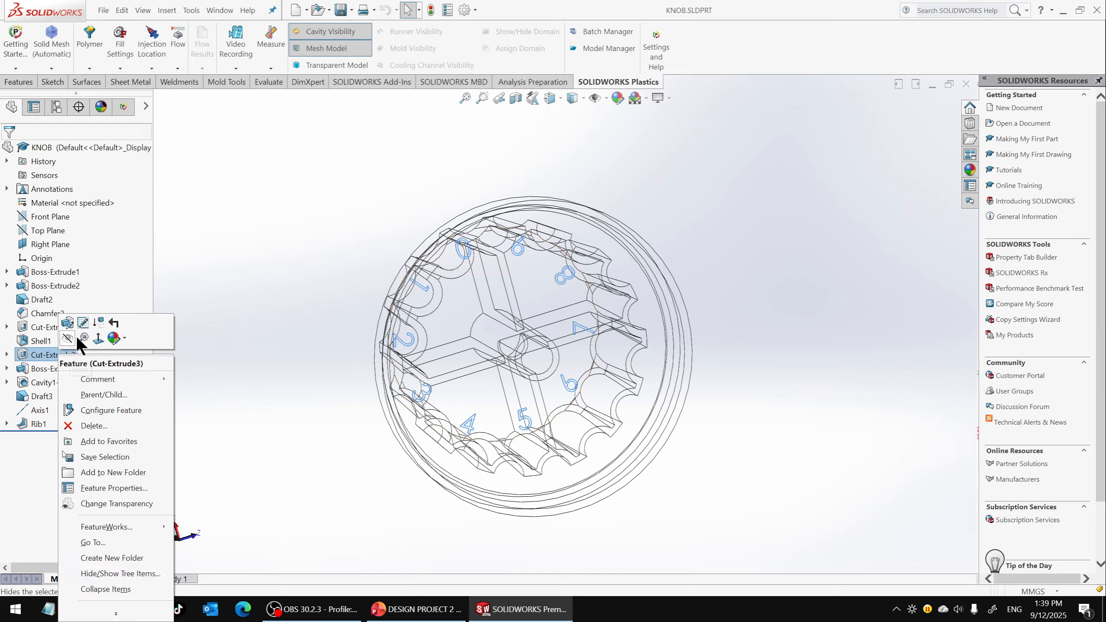
click(95, 322)
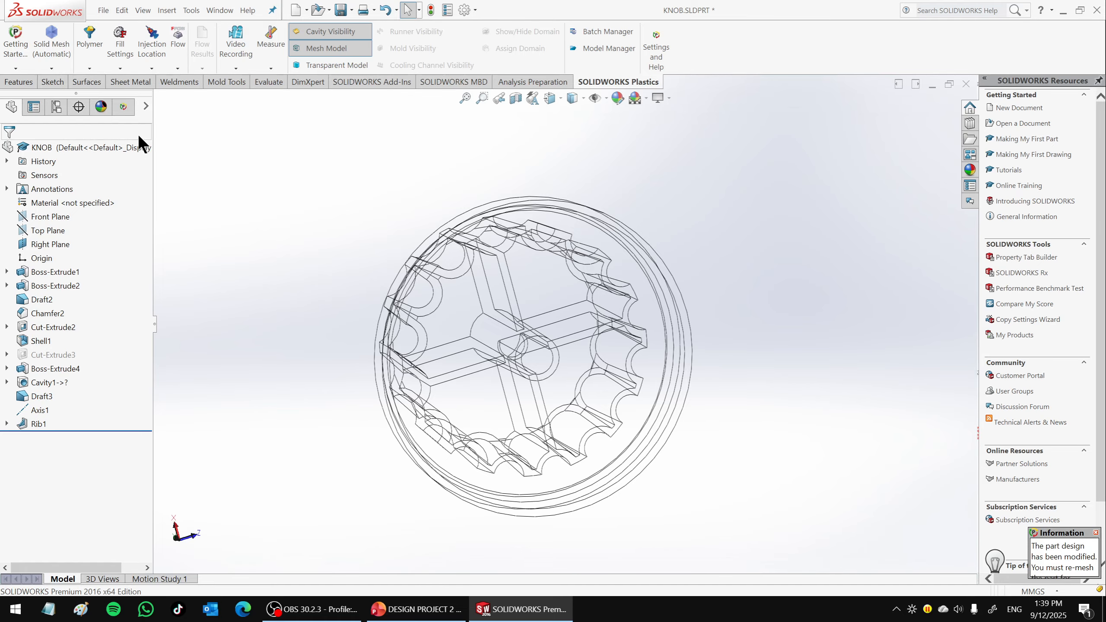
Return to the Plastics study and examine the outdated mesh around the numerals on the knob's top face.
click(123, 107)
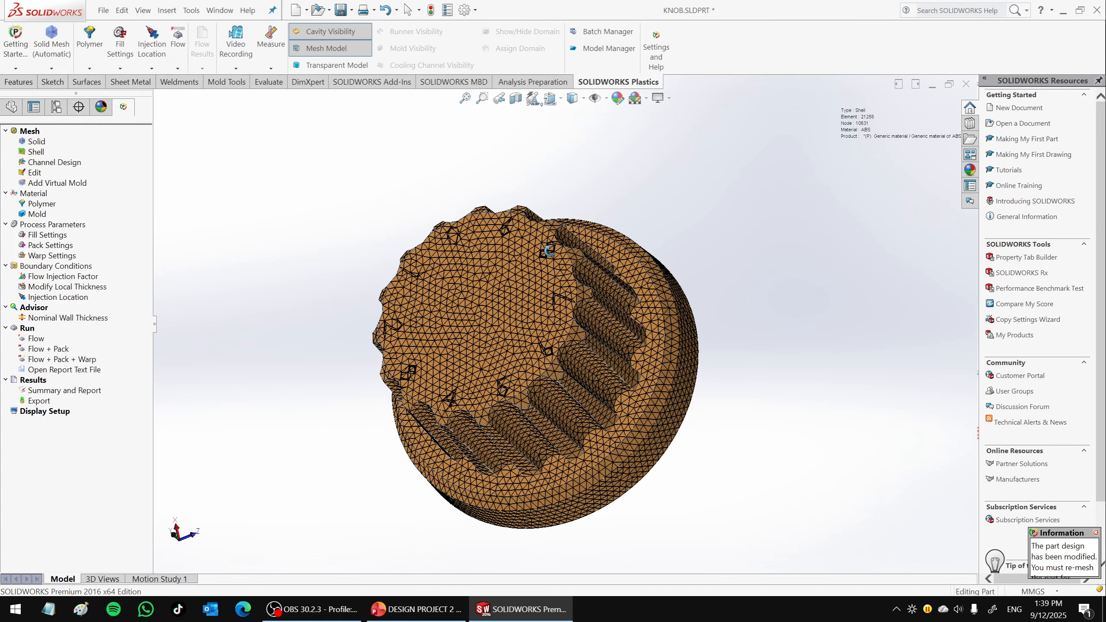
scroll(622, 310, down, 2)
middle_drag(622, 310, 596, 338)
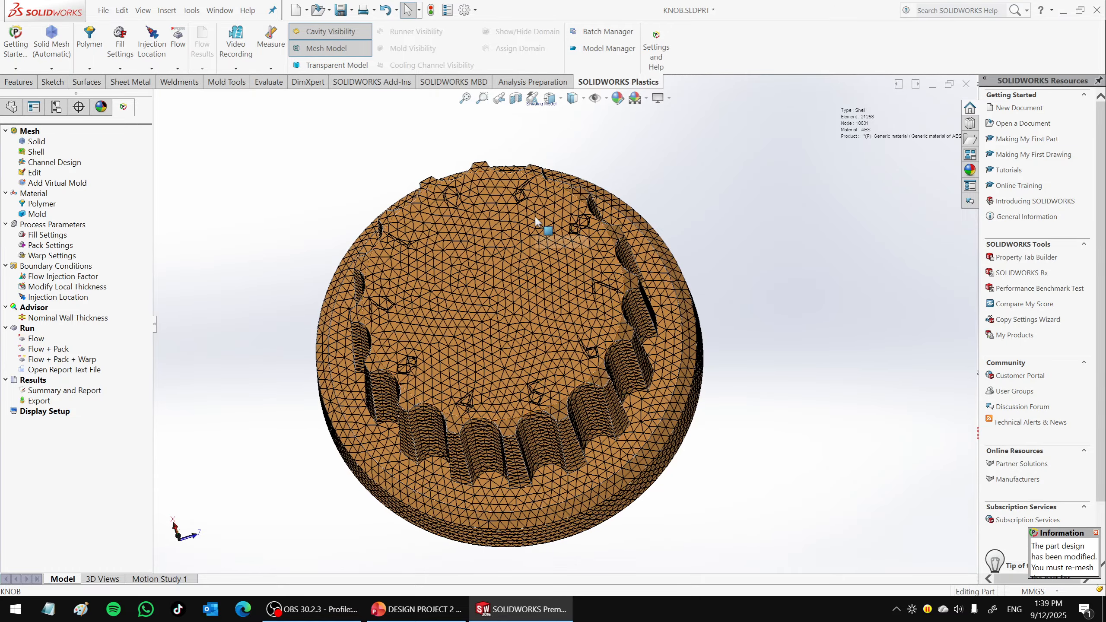
middle_drag(528, 240, 518, 283)
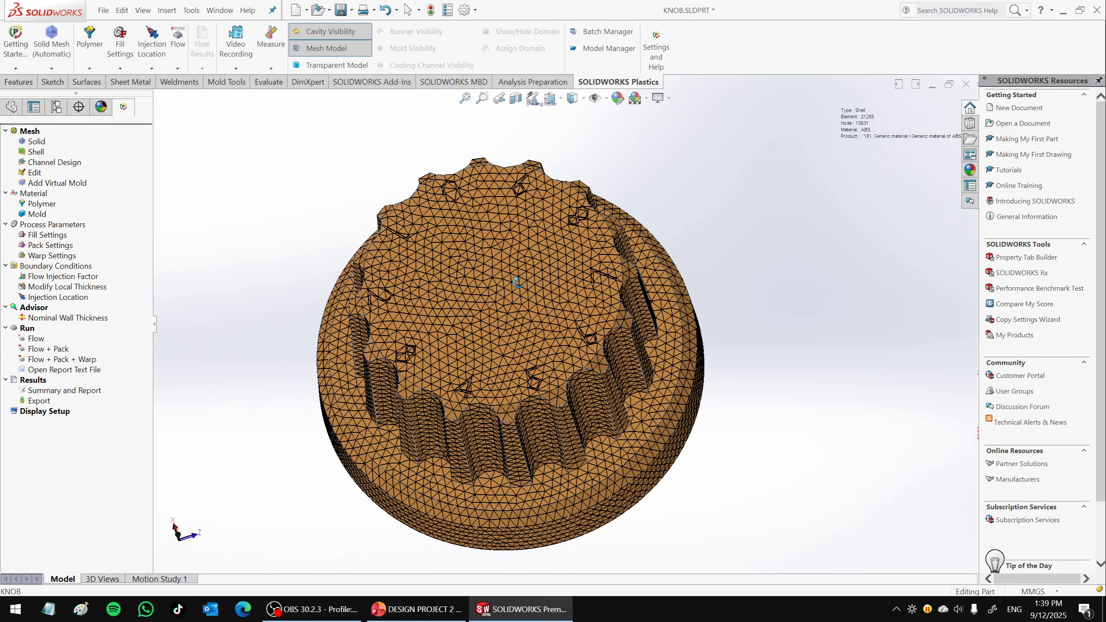
Remesh the knob as a manual shell mesh with the previous meshing parameters and 1.5 mm triangles, and display the mesh model.
right_click(39, 150)
click(67, 173)
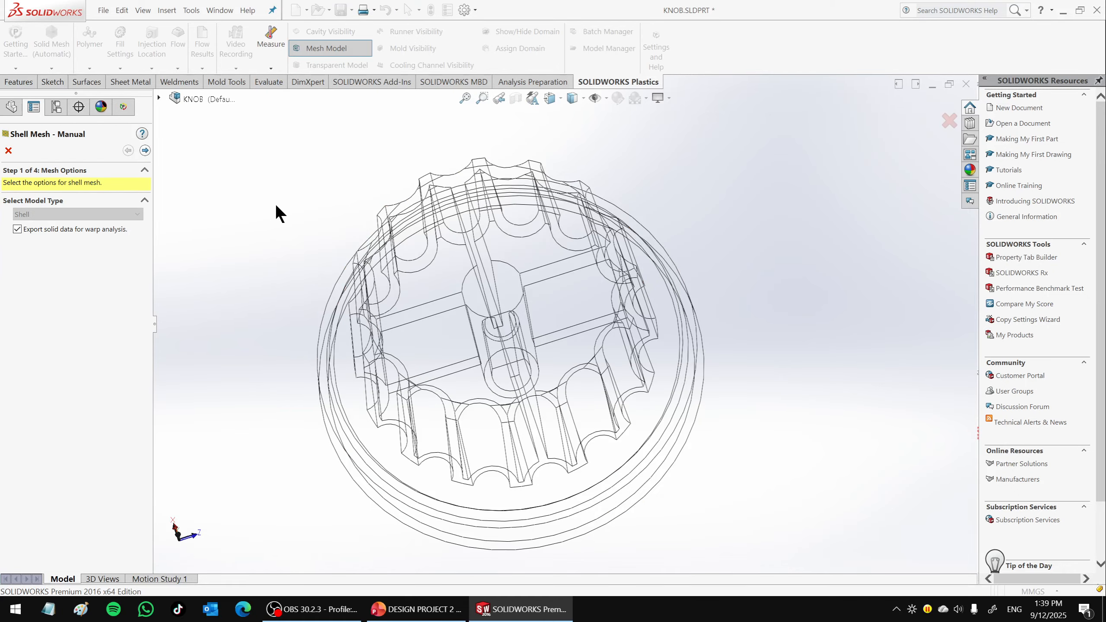
click(145, 150)
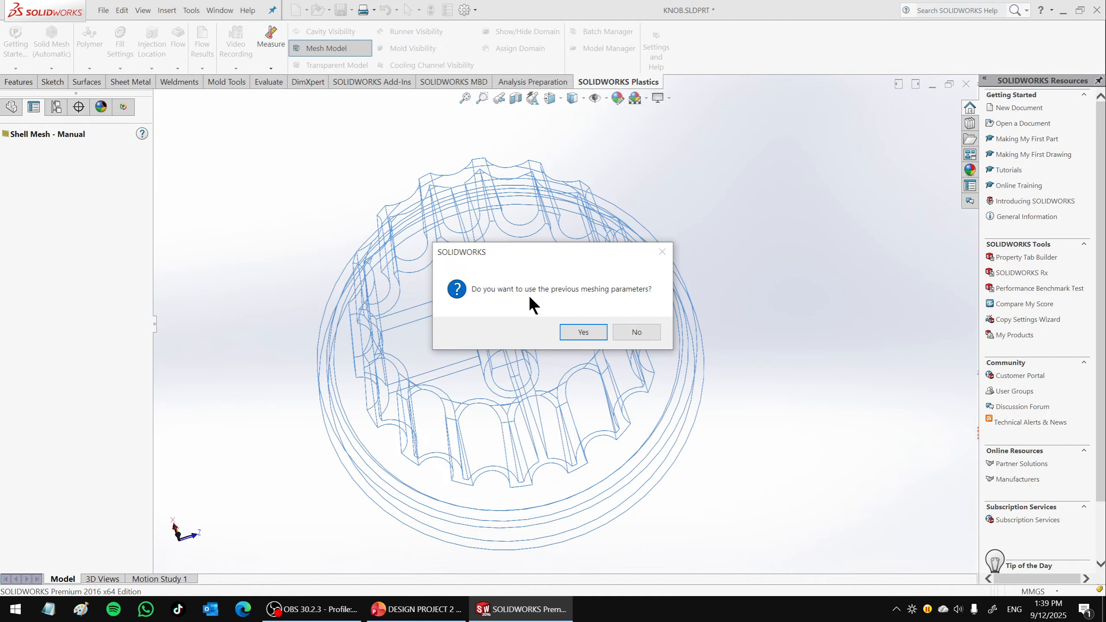
click(596, 329)
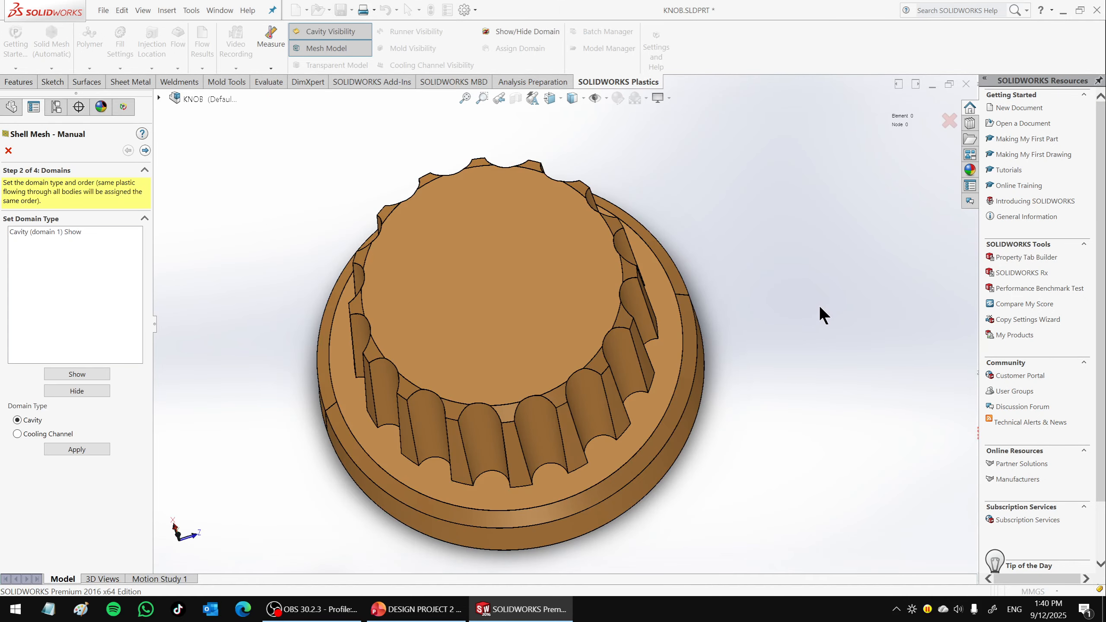
click(145, 151)
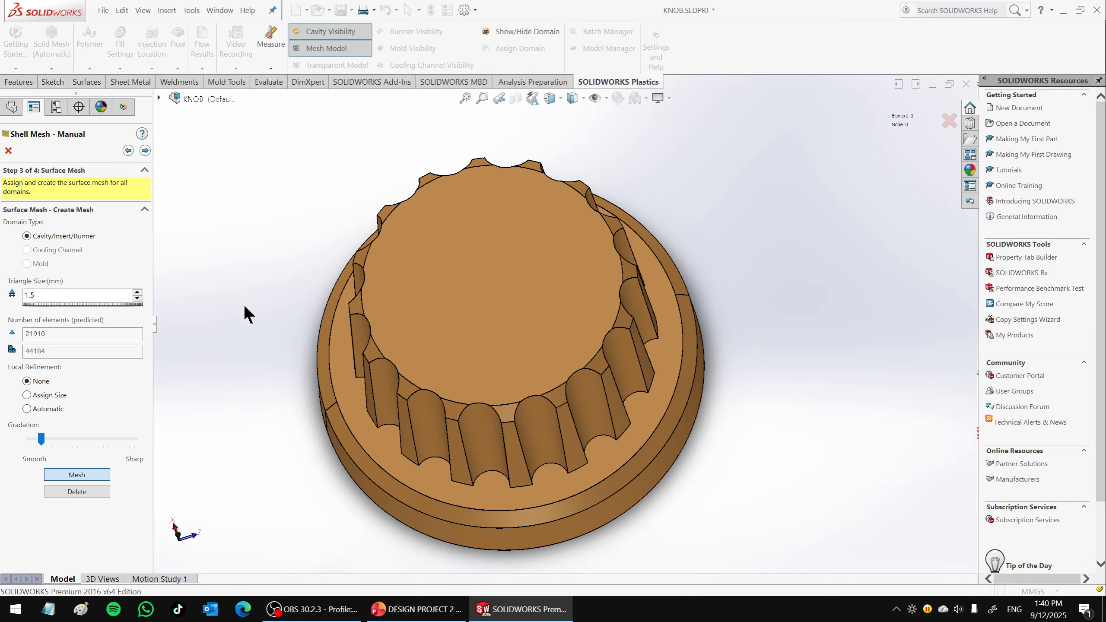
click(145, 151)
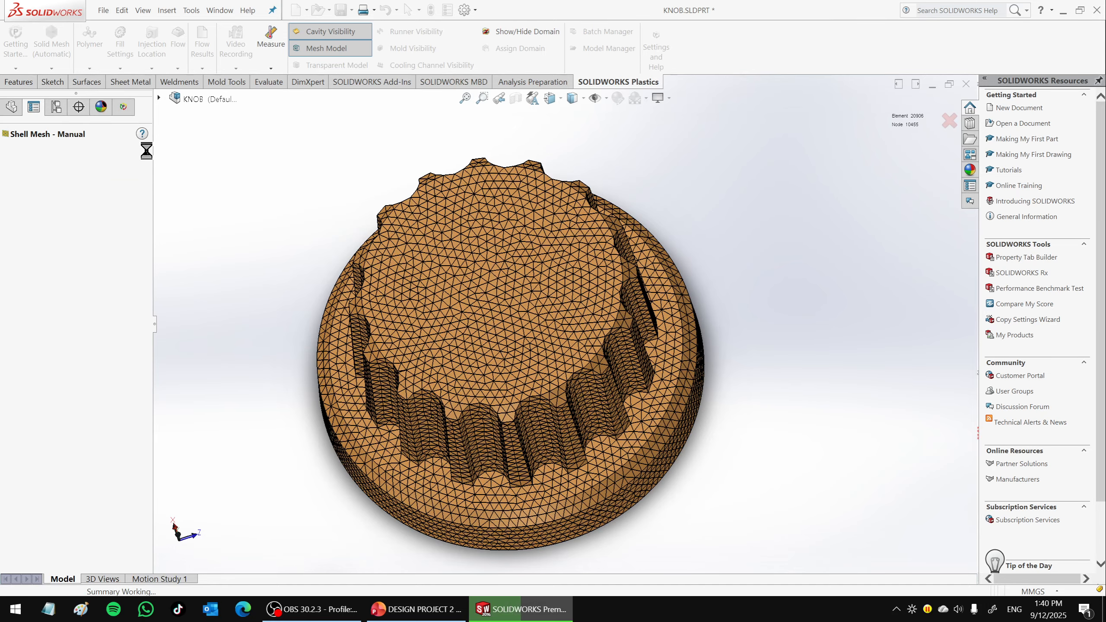
click(8, 151)
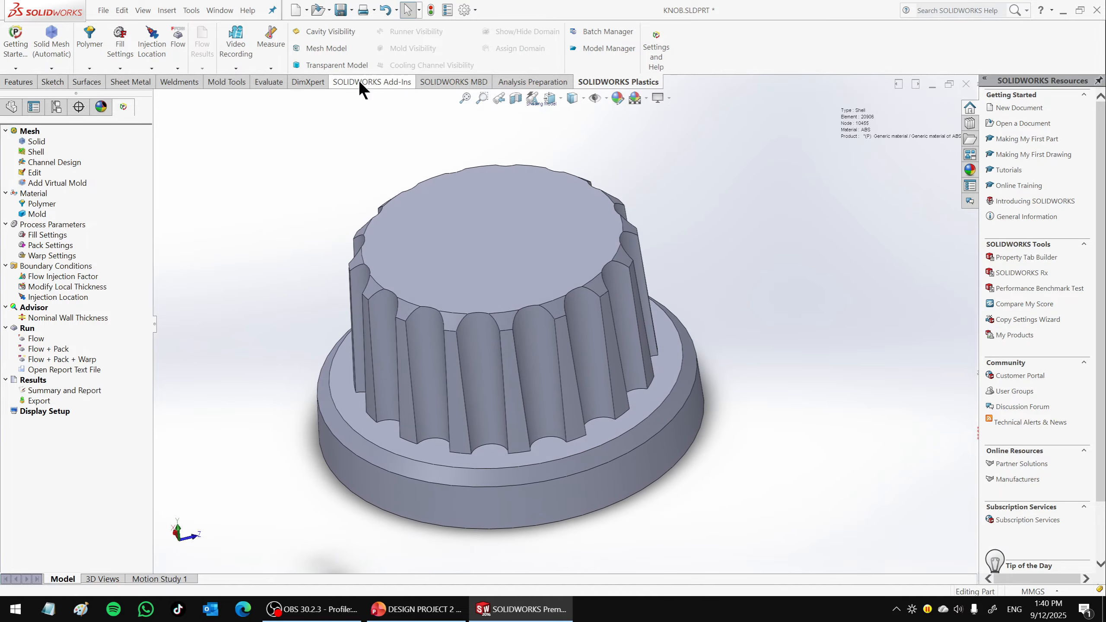
click(326, 48)
middle_drag(649, 246, 625, 298)
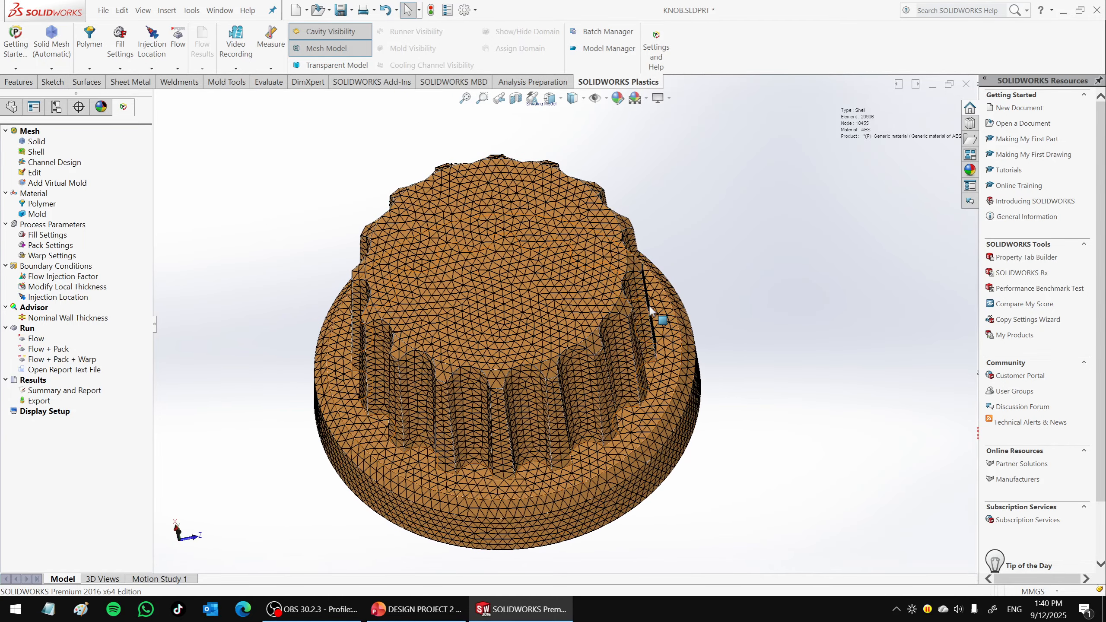
Open the polymer database, expand the ABS family and widen the material list so its names are readable.
right_click(50, 204)
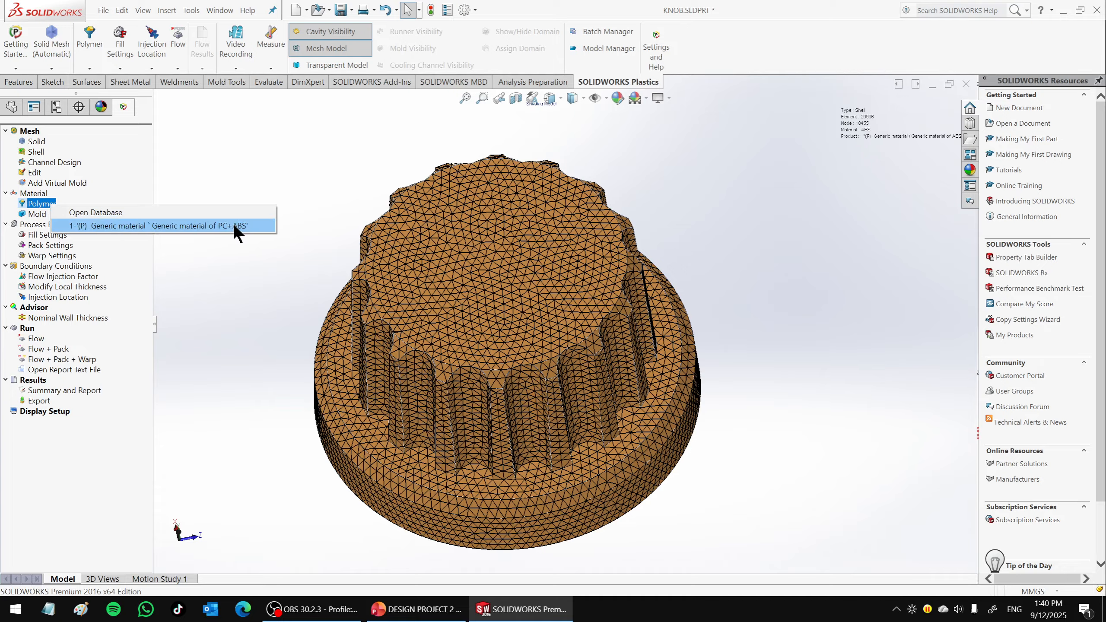
click(235, 181)
click(39, 141)
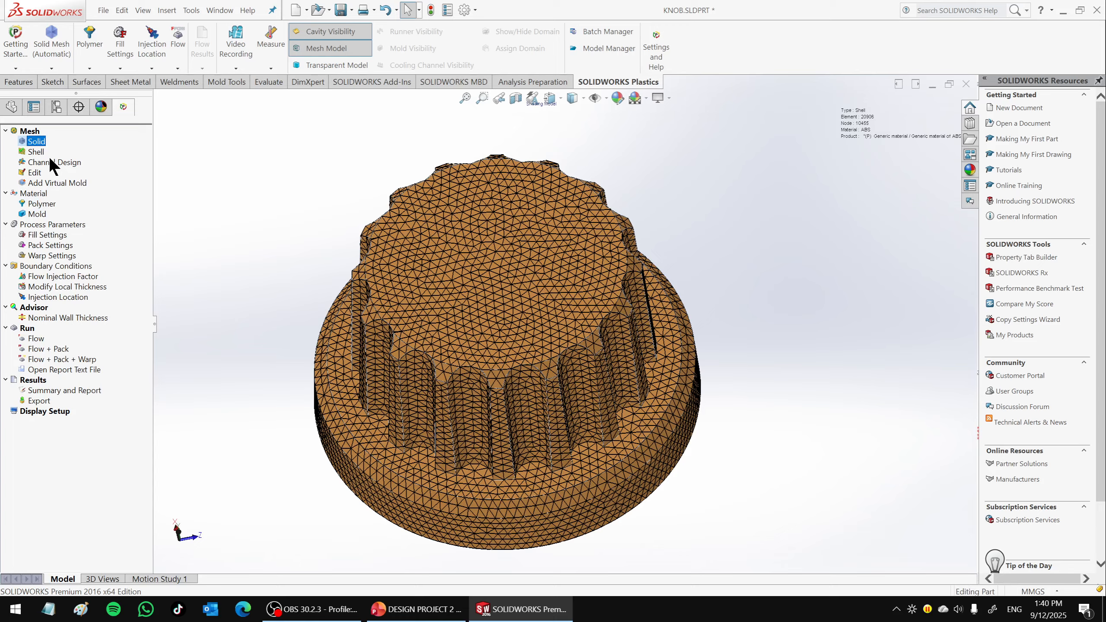
click(43, 203)
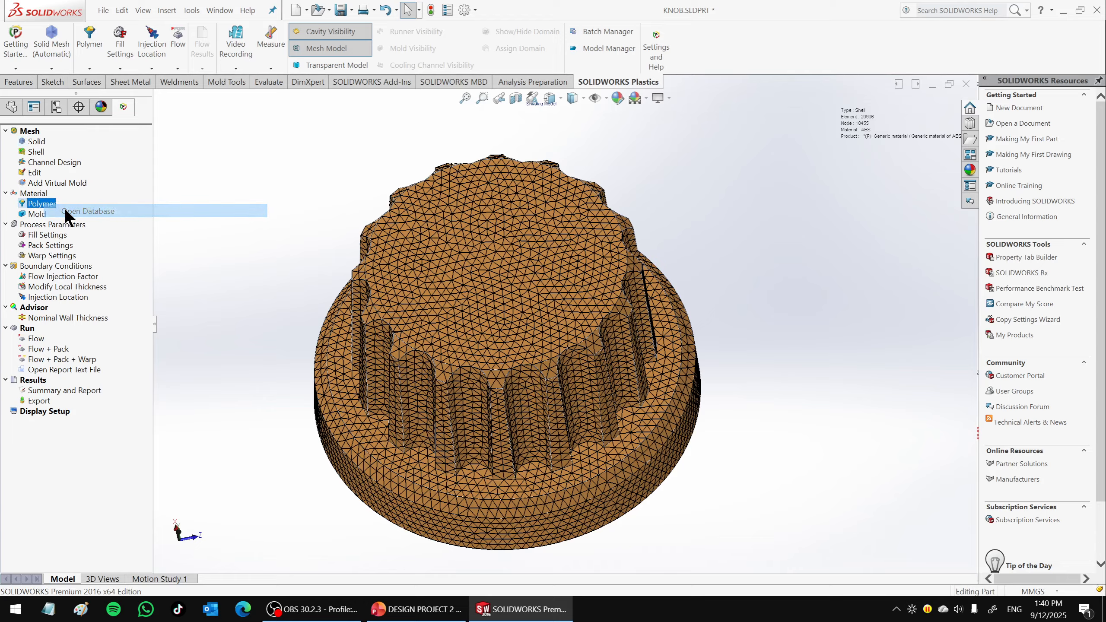
click(312, 191)
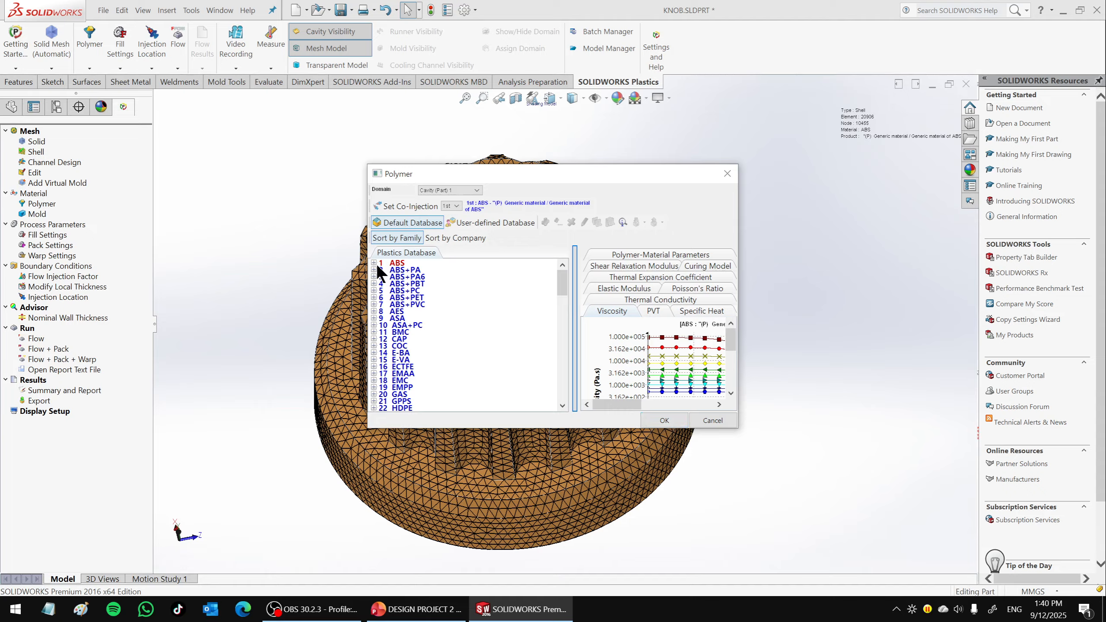
double_click(376, 264)
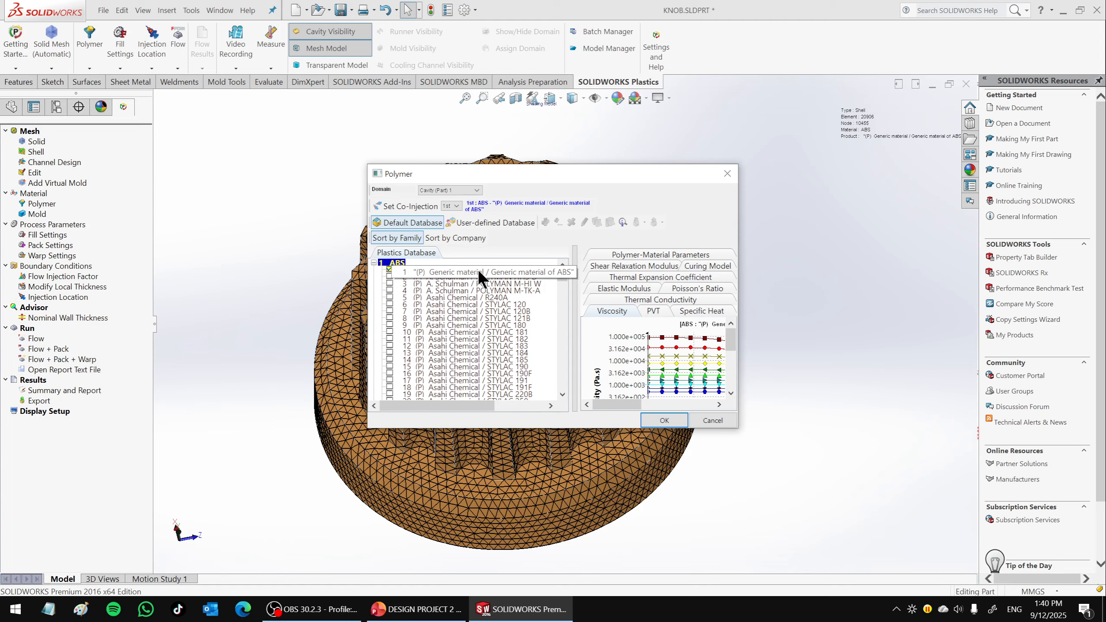
drag(738, 277, 907, 277)
drag(574, 267, 666, 268)
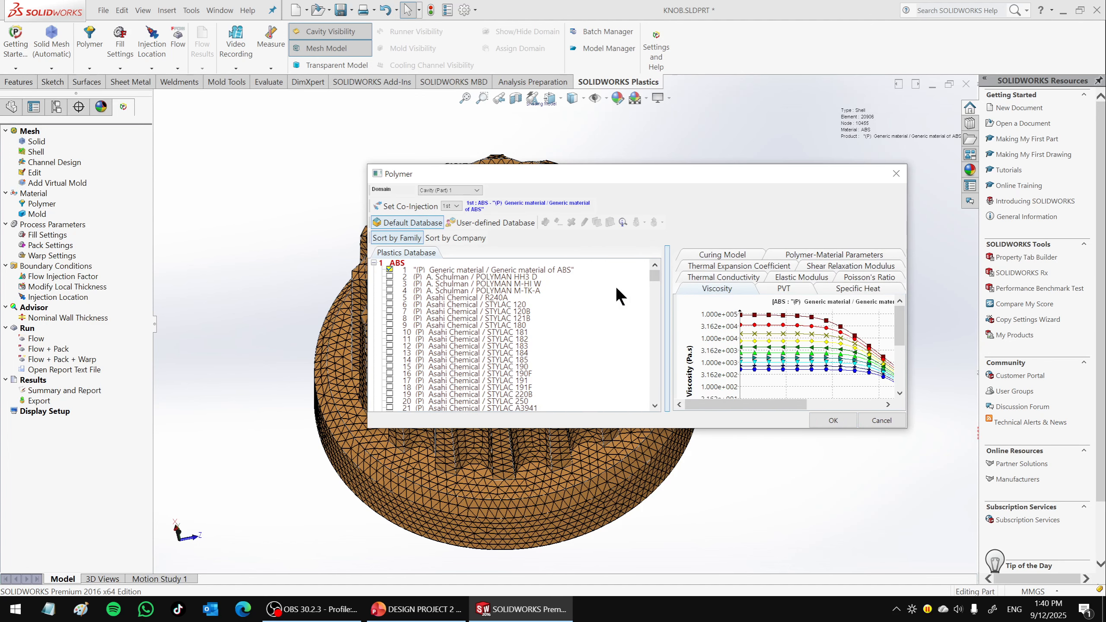
Review the polymer-material parameters of the generic ABS material and accept it as the cavity's polymer.
click(496, 266)
drag(710, 185, 502, 149)
drag(699, 391, 839, 470)
click(783, 218)
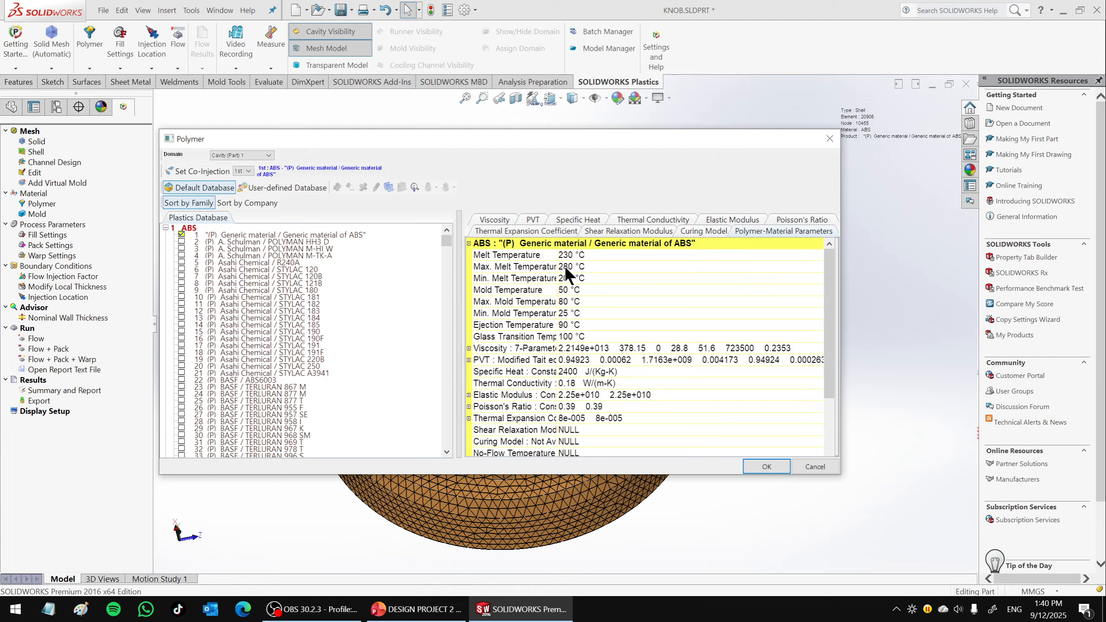
click(549, 313)
click(561, 302)
click(756, 466)
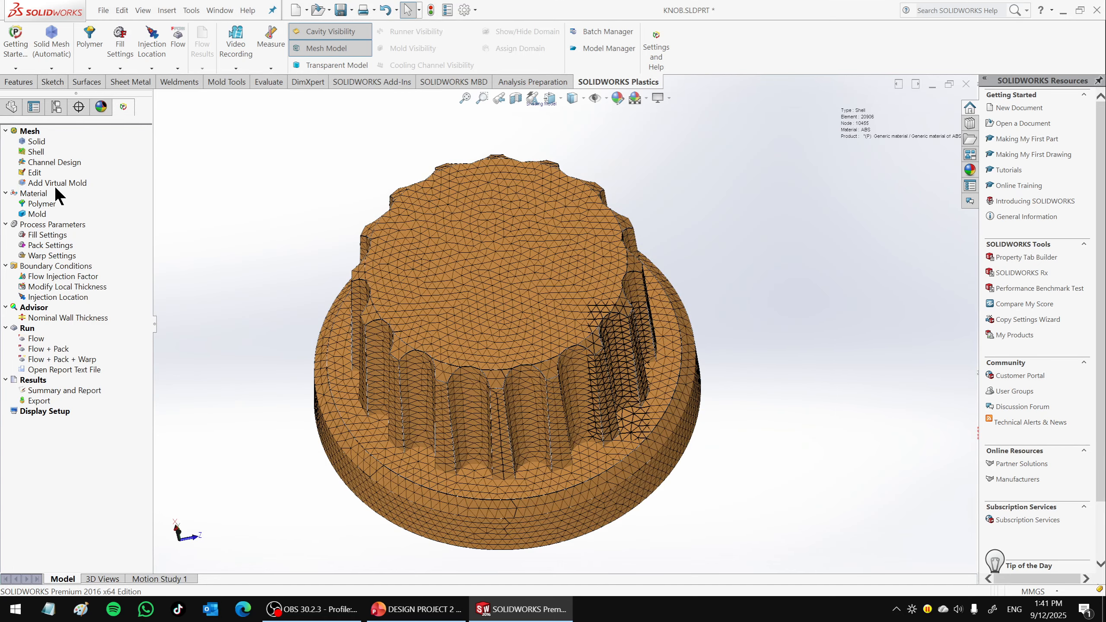
click(54, 235)
click(58, 277)
click(76, 287)
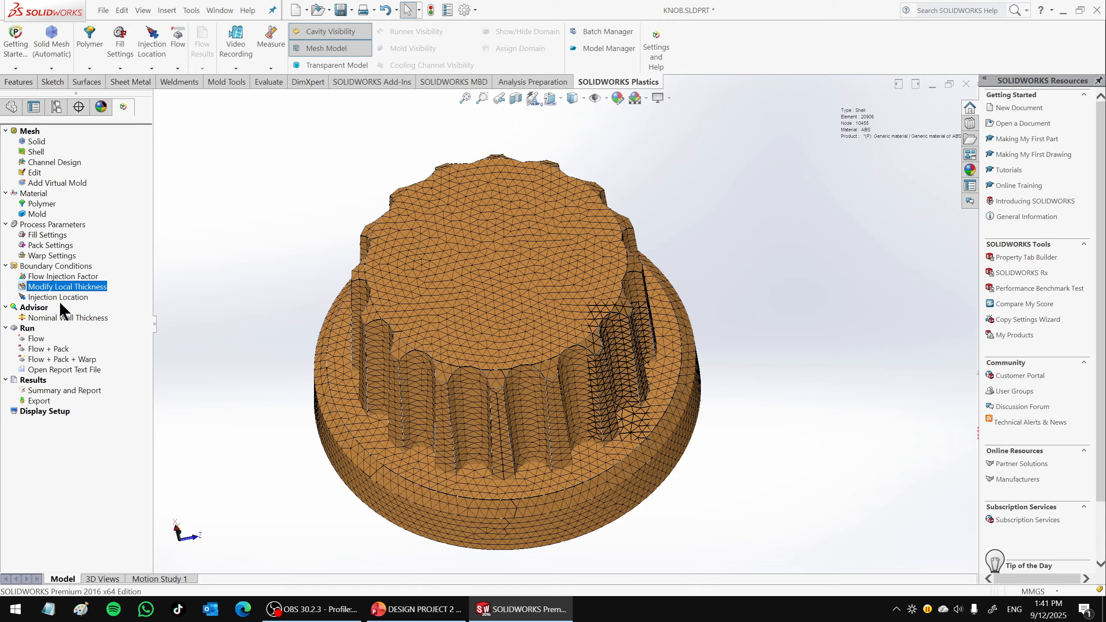
click(60, 298)
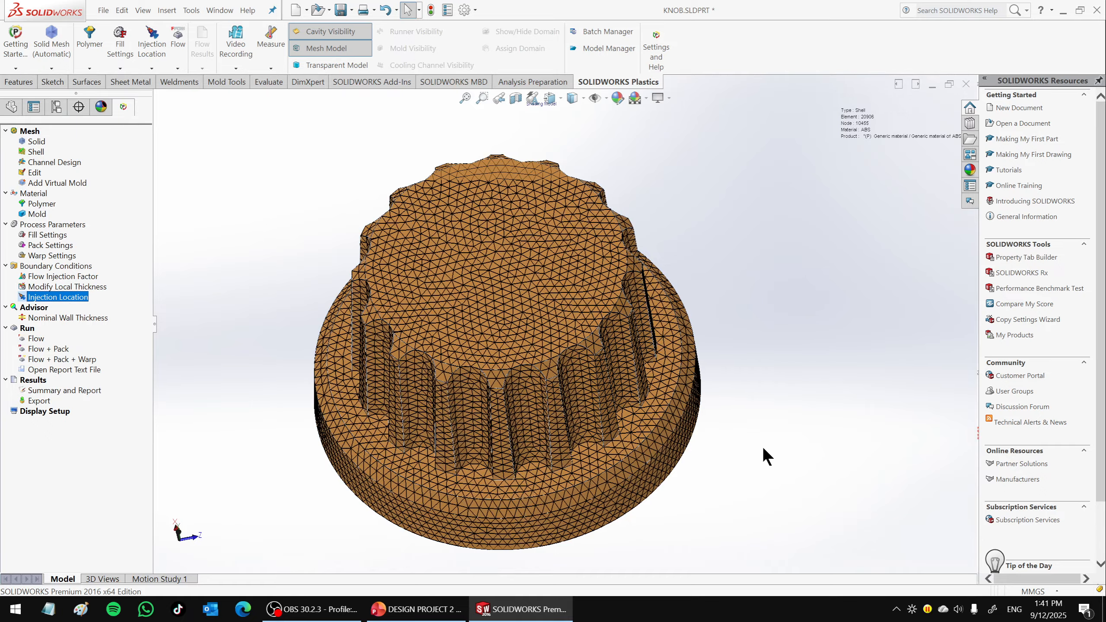
Try to have one injection location added automatically on the knob.
middle_drag(763, 449, 699, 394)
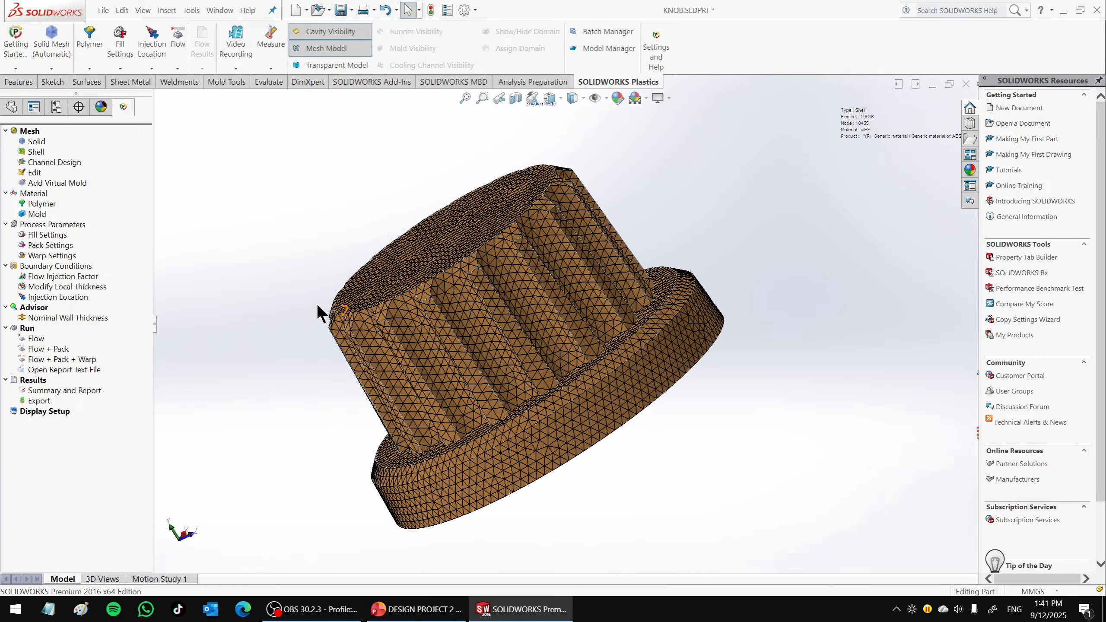
double_click(76, 297)
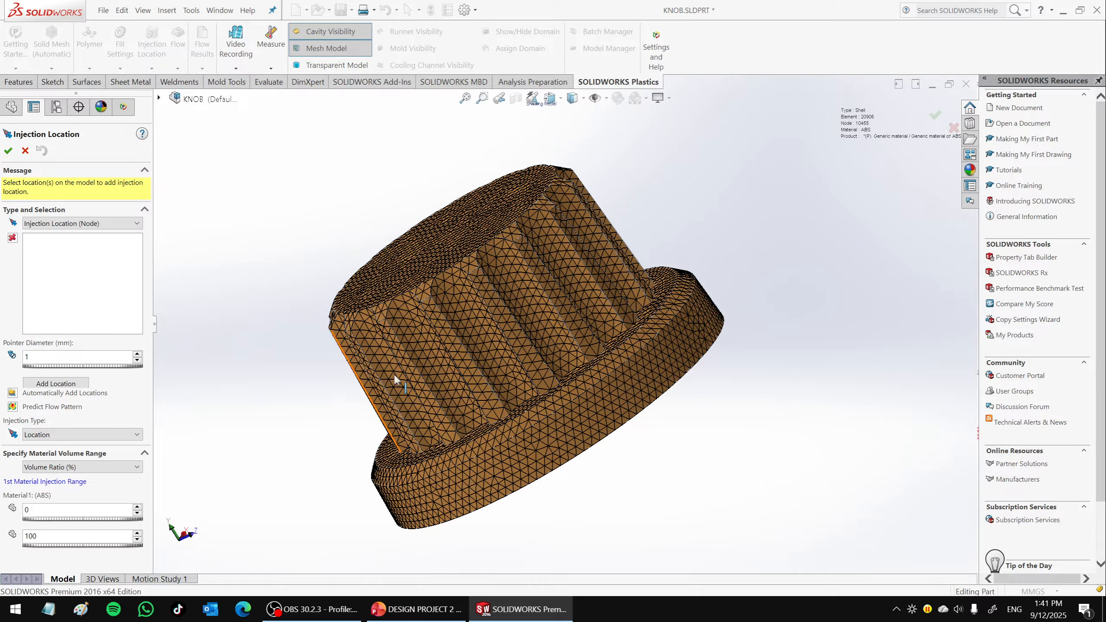
key(ctrl+6)
middle_drag(562, 233, 556, 278)
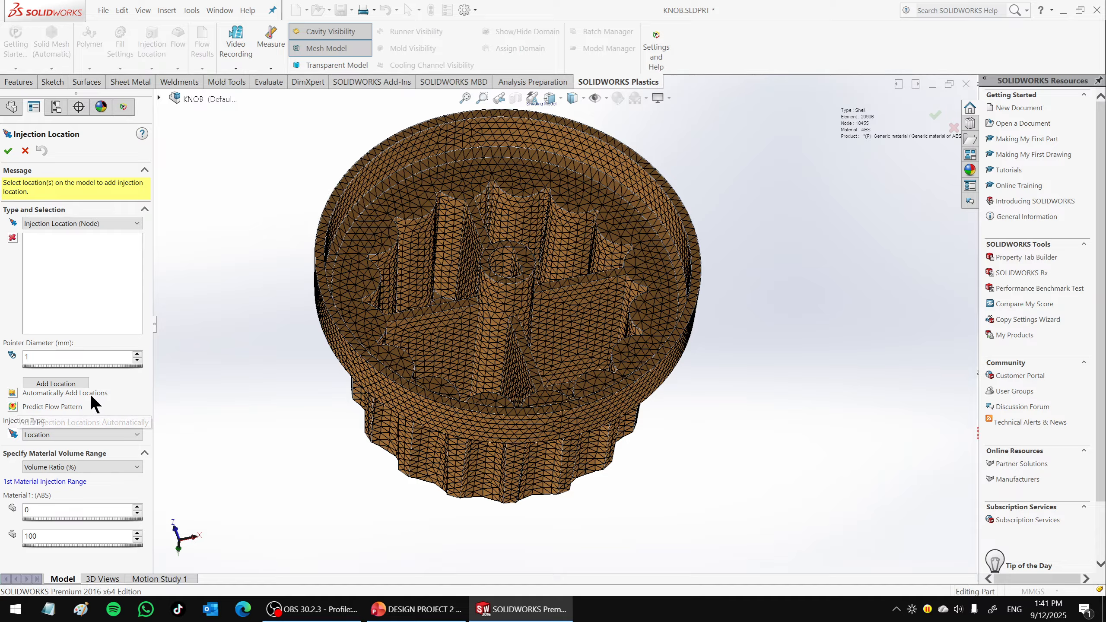
click(11, 395)
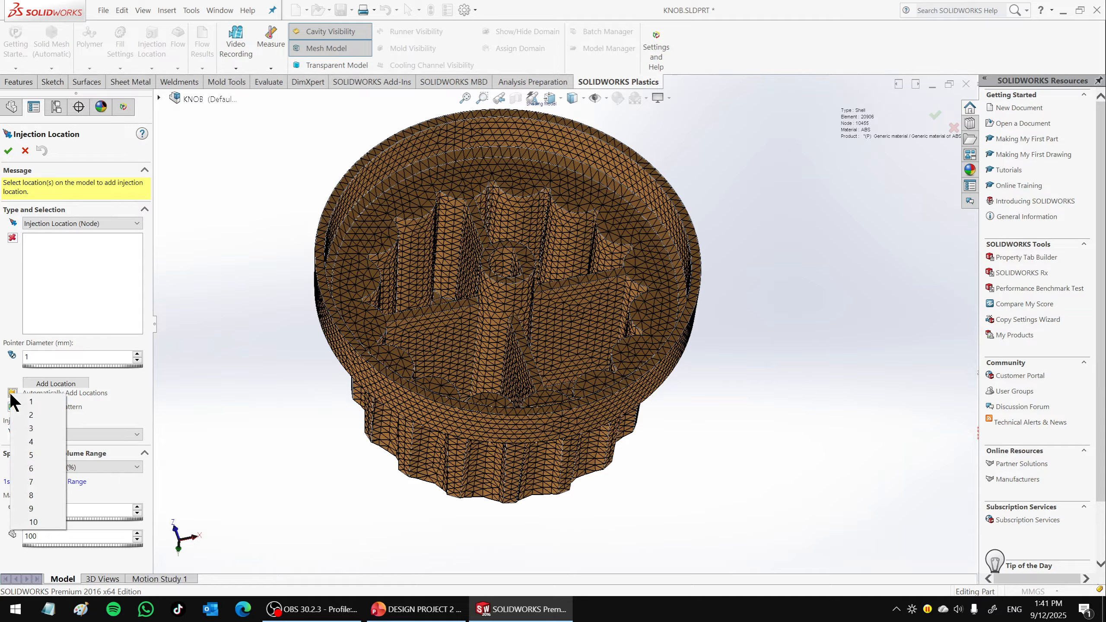
click(29, 401)
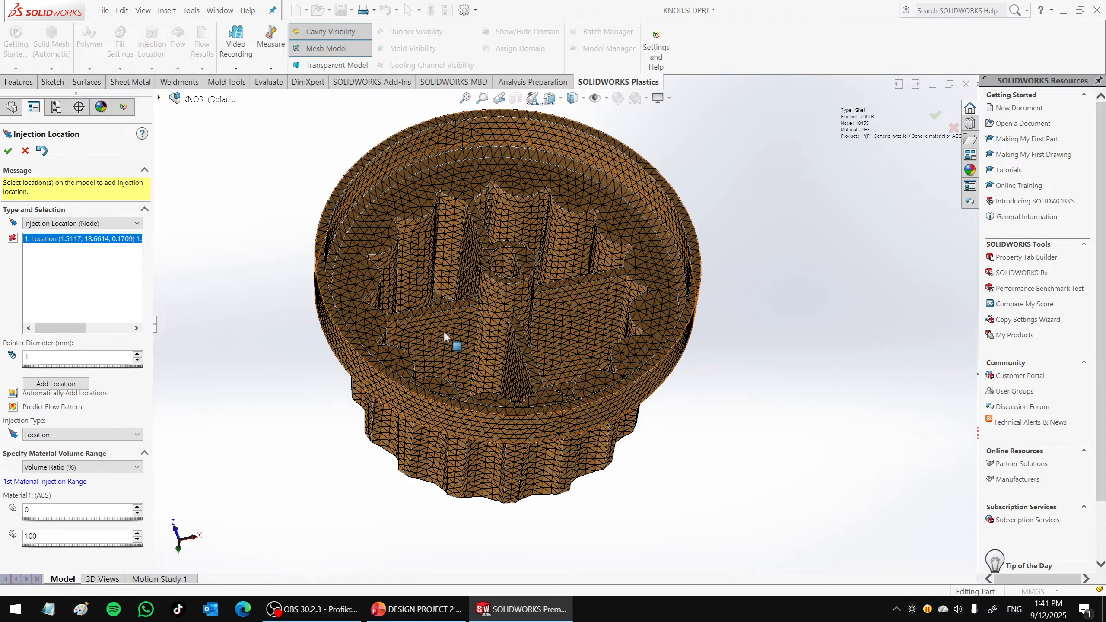
Look for the automatically added injection location on the knob's underside and top, and discard the injection location definition.
middle_drag(597, 282, 619, 200)
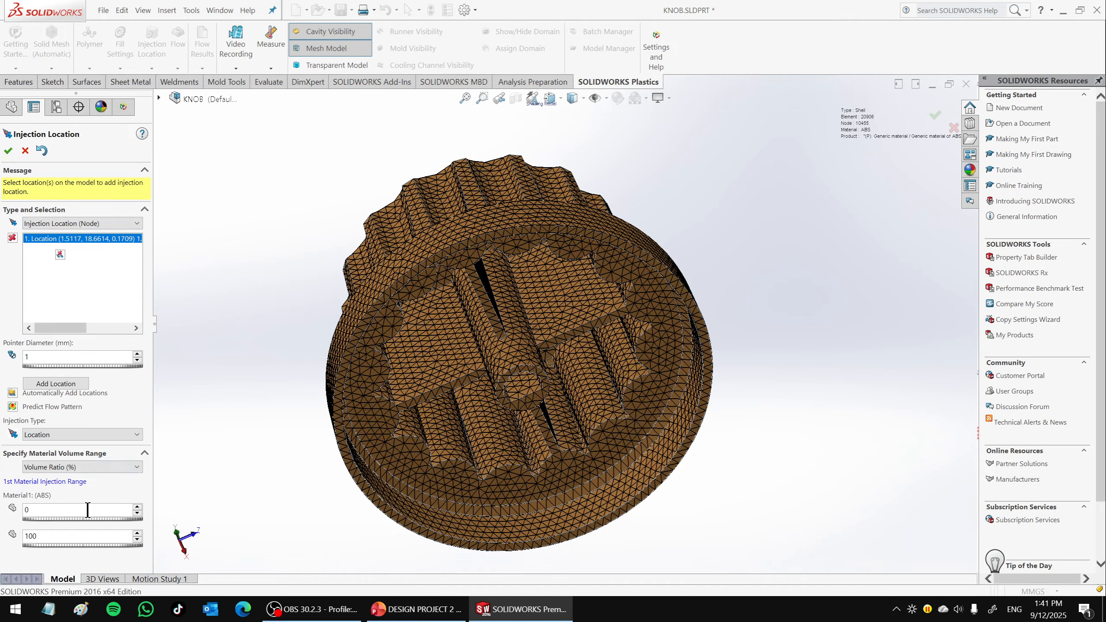
middle_drag(531, 333, 706, 228)
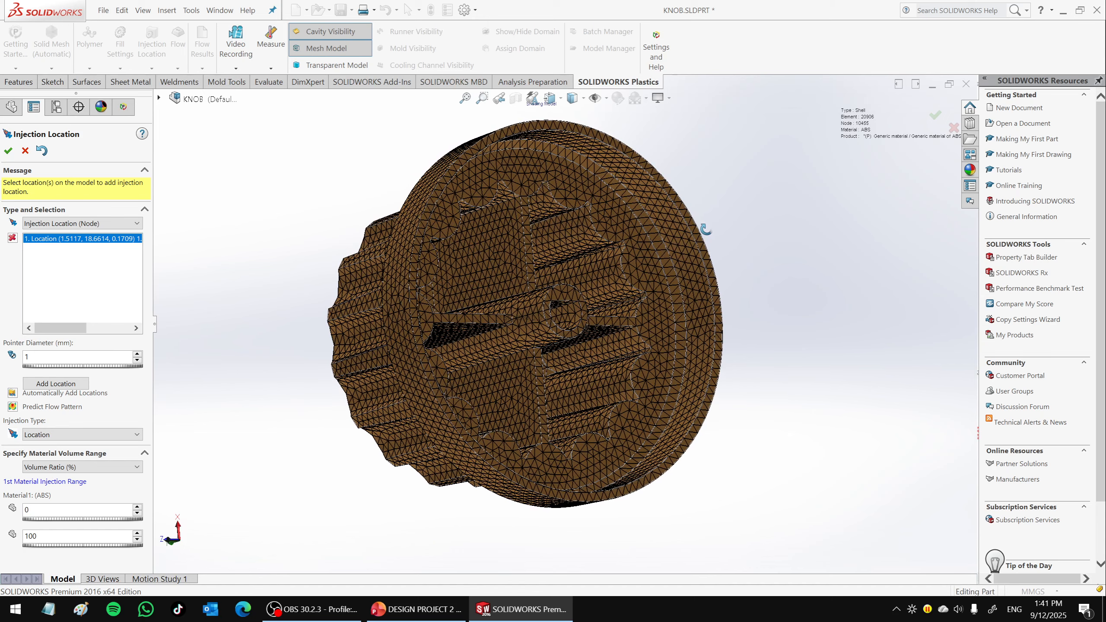
click(54, 383)
middle_drag(514, 310, 391, 442)
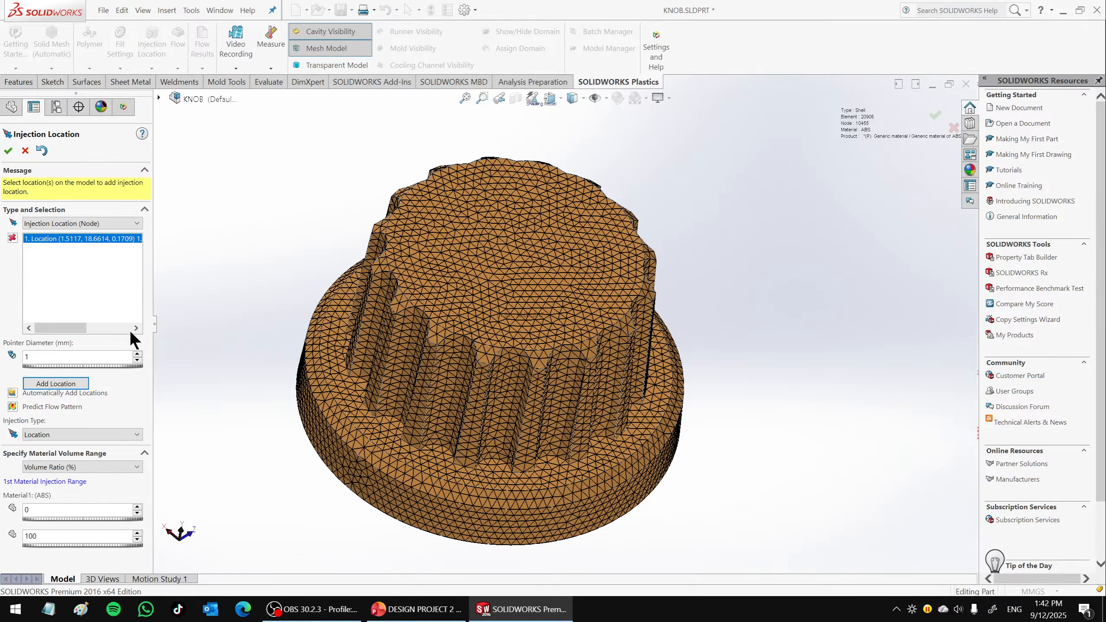
middle_drag(311, 259, 52, 138)
click(25, 150)
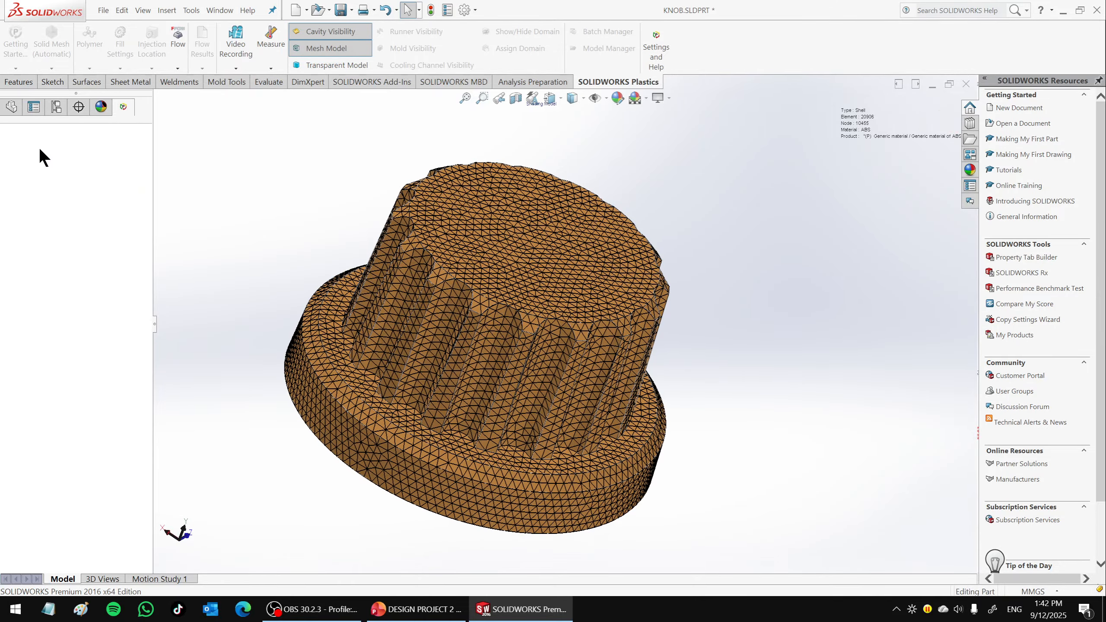
Start a new injection location definition and examine the knob's underside squarely for a suitable gate position.
double_click(50, 297)
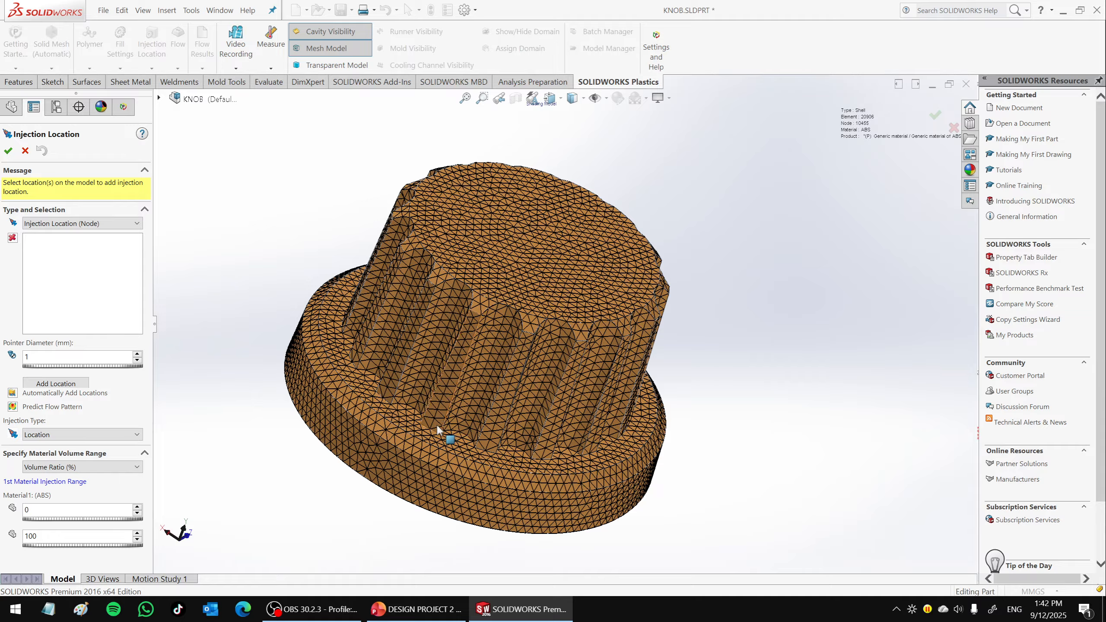
middle_drag(444, 434, 602, 367)
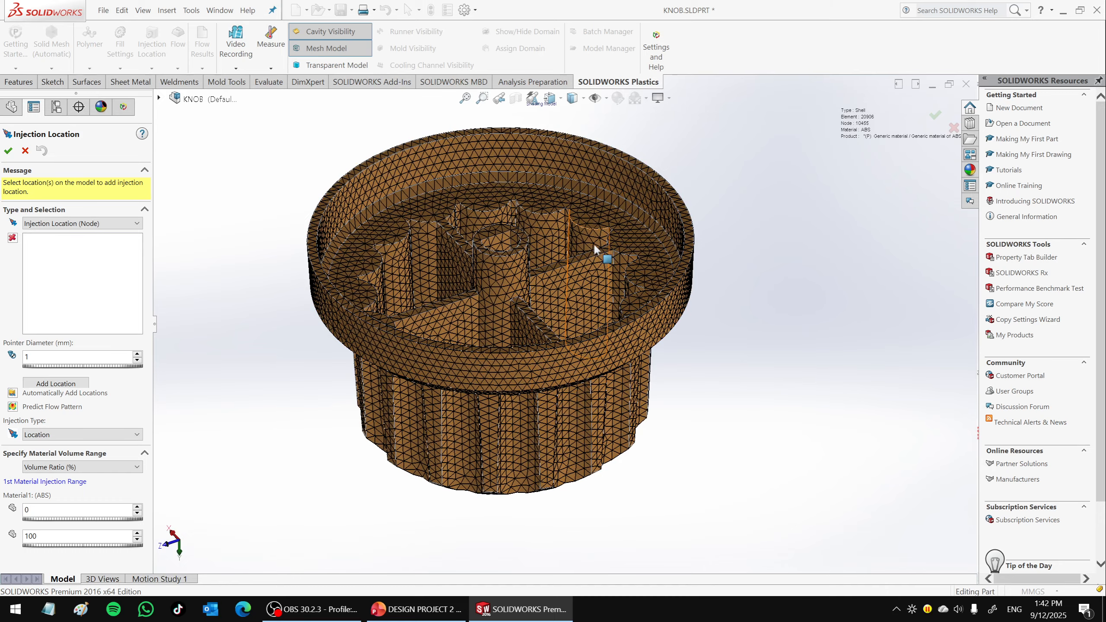
middle_drag(600, 250, 625, 363)
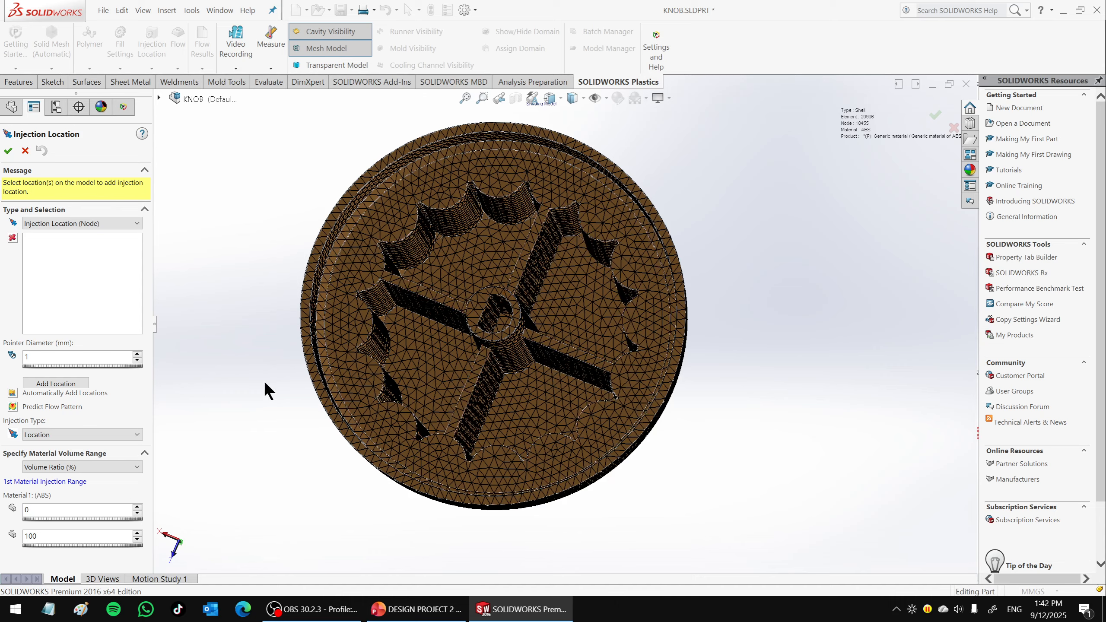
click(75, 385)
middle_drag(668, 394, 640, 373)
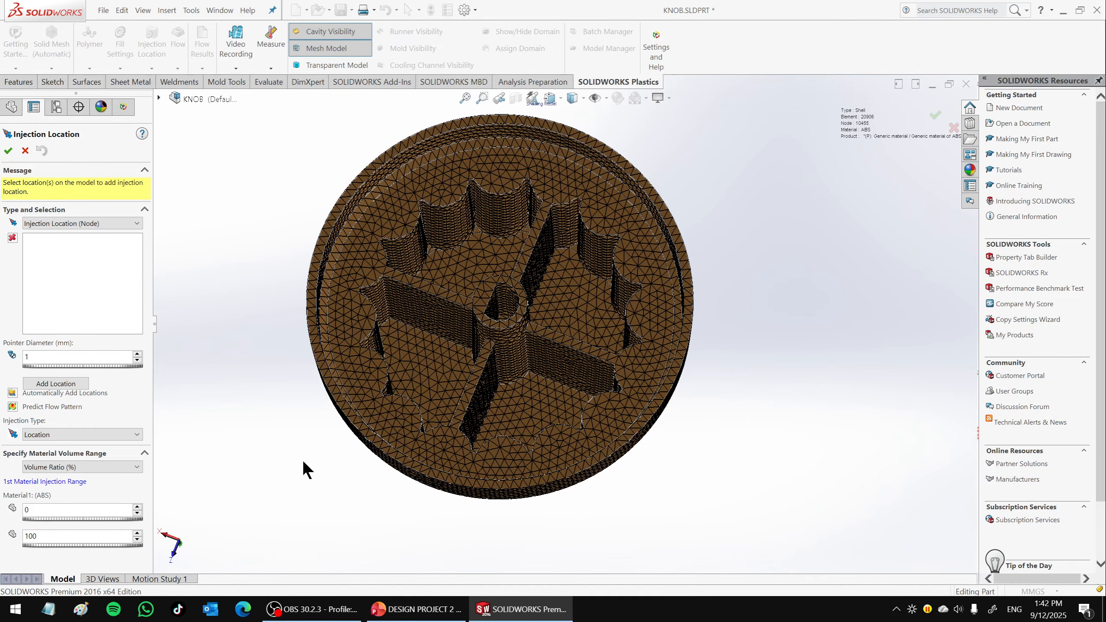
click(171, 536)
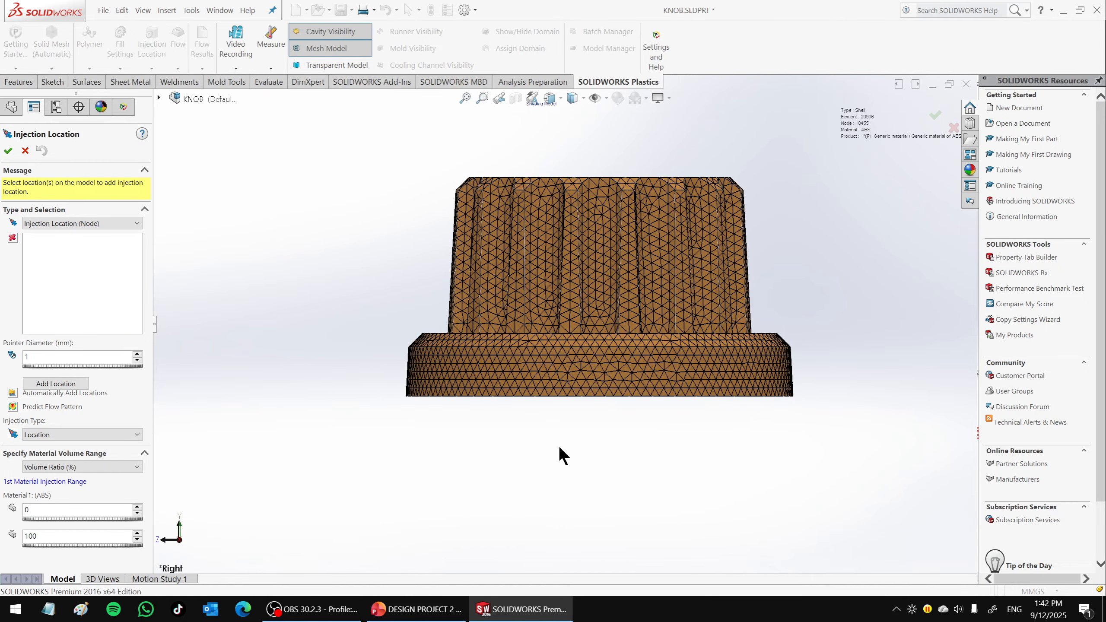
key(shift+Up)
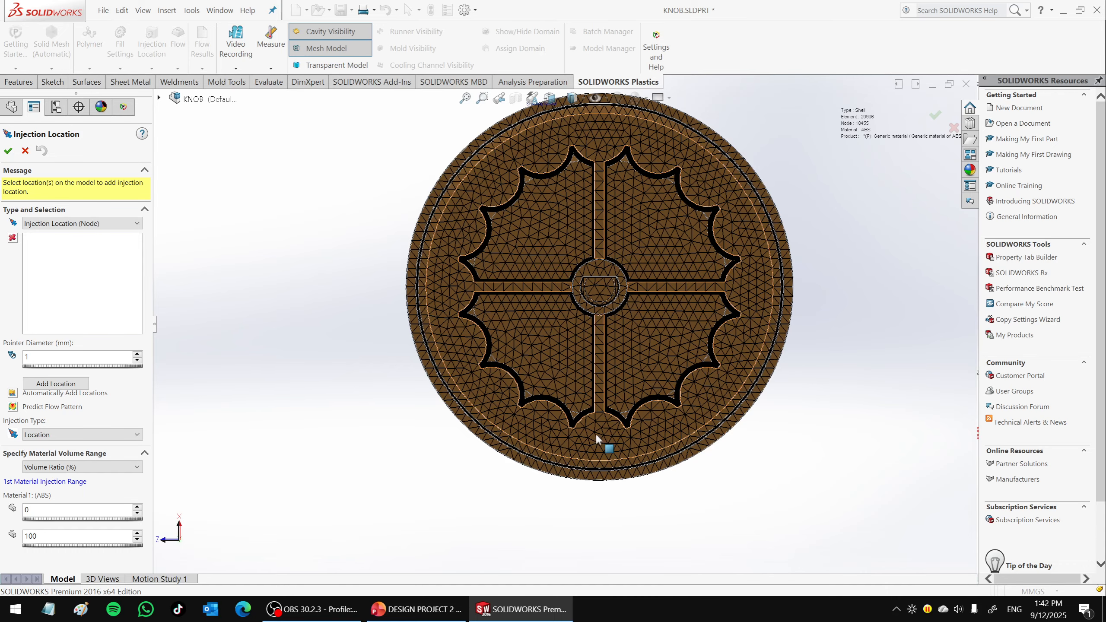
scroll(820, 254, down, 3)
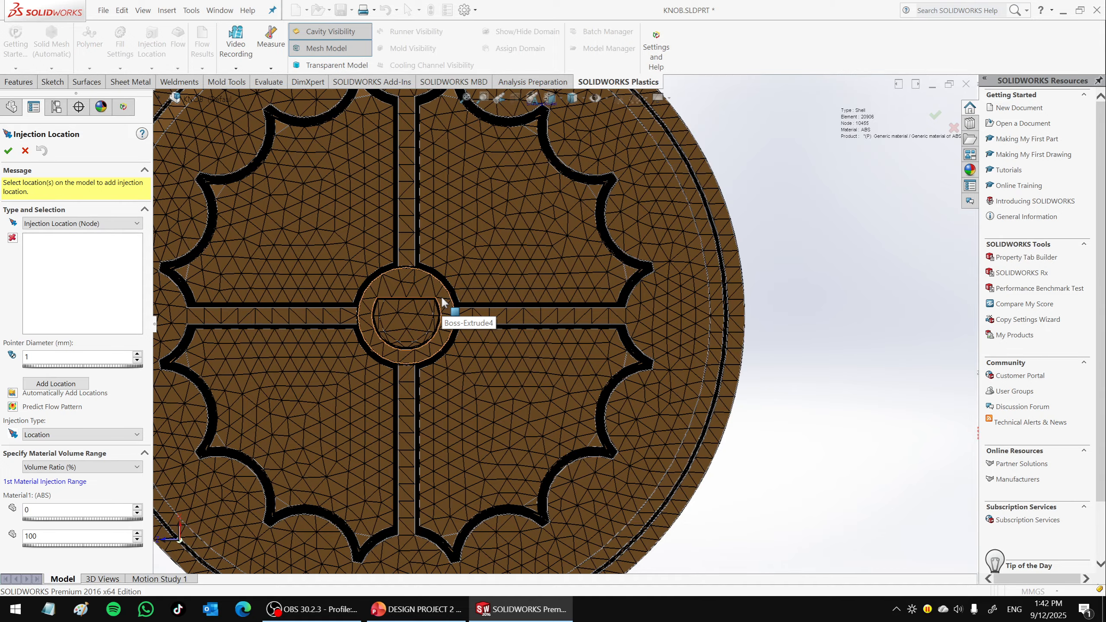
scroll(581, 331, up, 2)
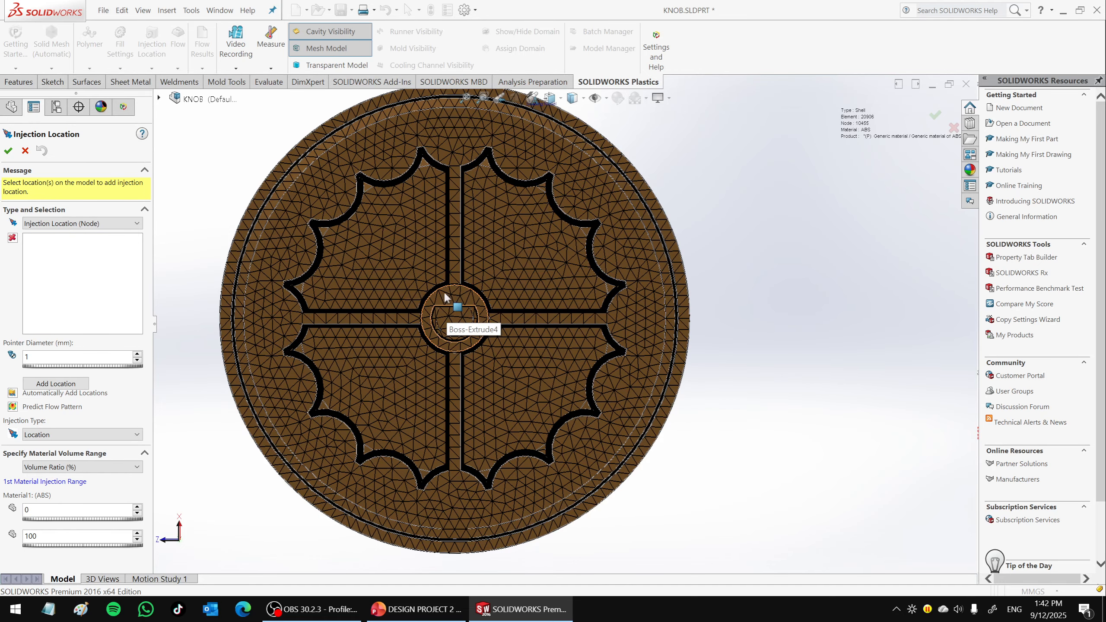
scroll(455, 303, up, 3)
scroll(464, 278, down, 5)
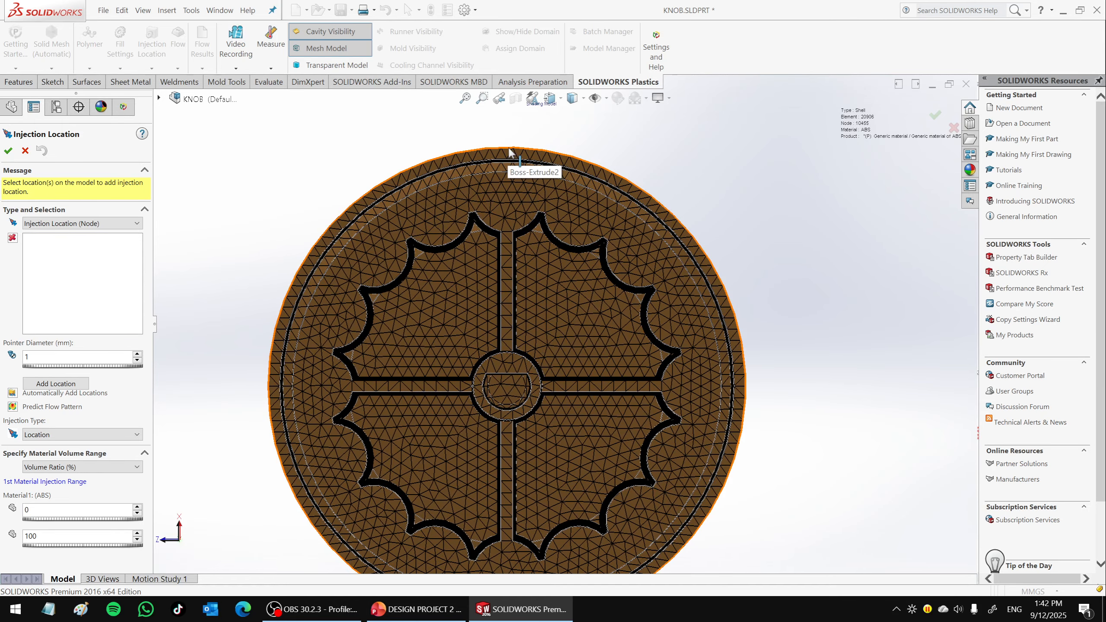
Pick a point on the outer rim edge of the knob's underside as the injection position.
click(510, 151)
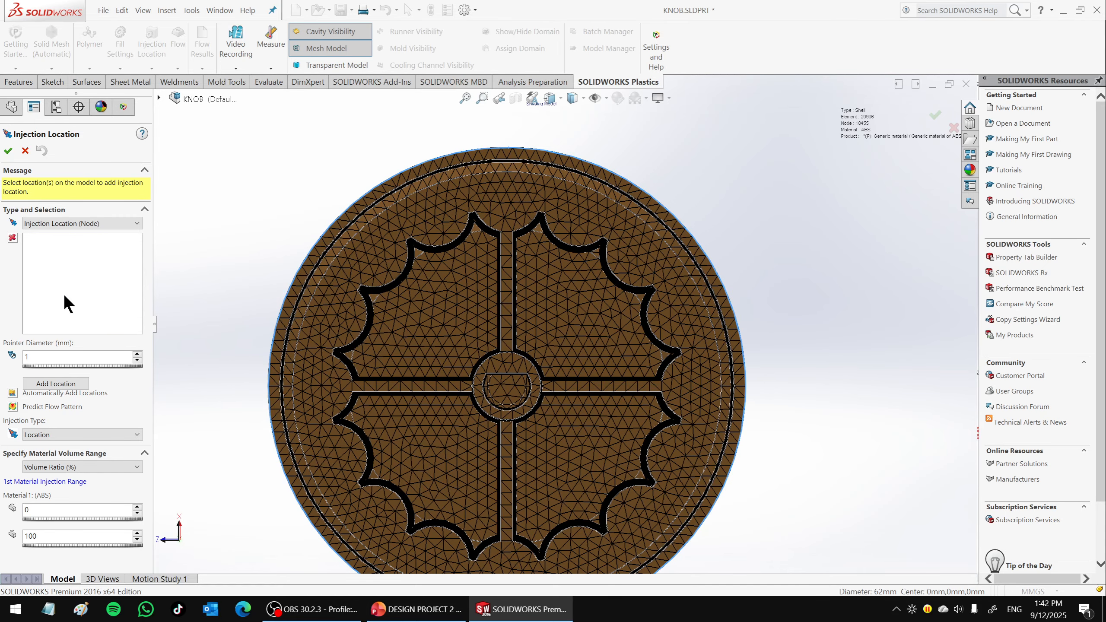
click(66, 383)
middle_drag(557, 158, 540, 188)
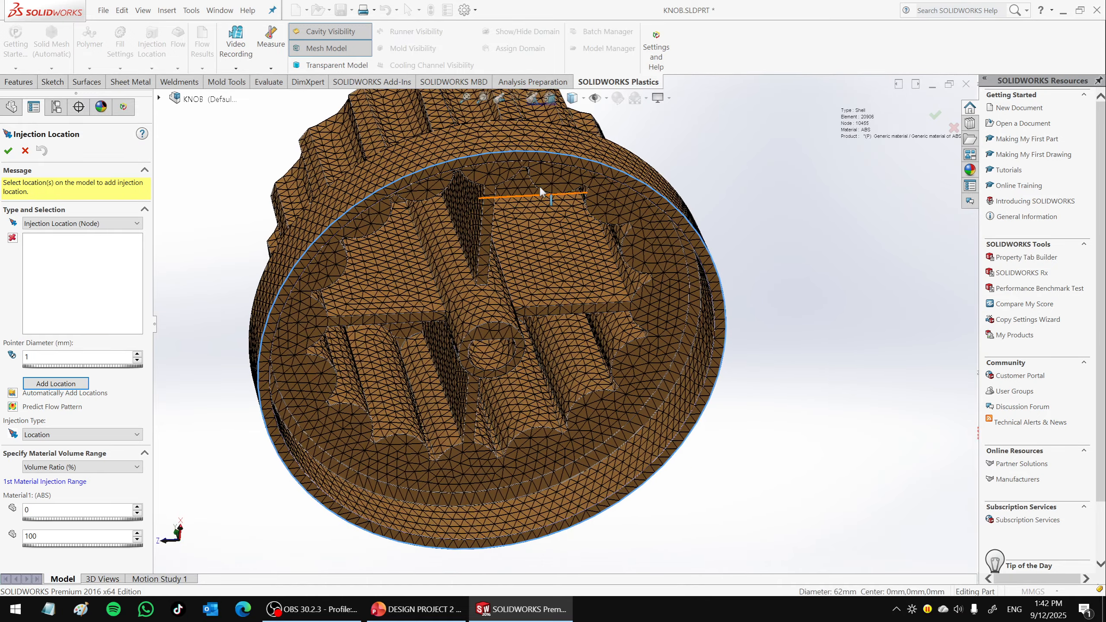
click(514, 150)
middle_drag(640, 164, 783, 236)
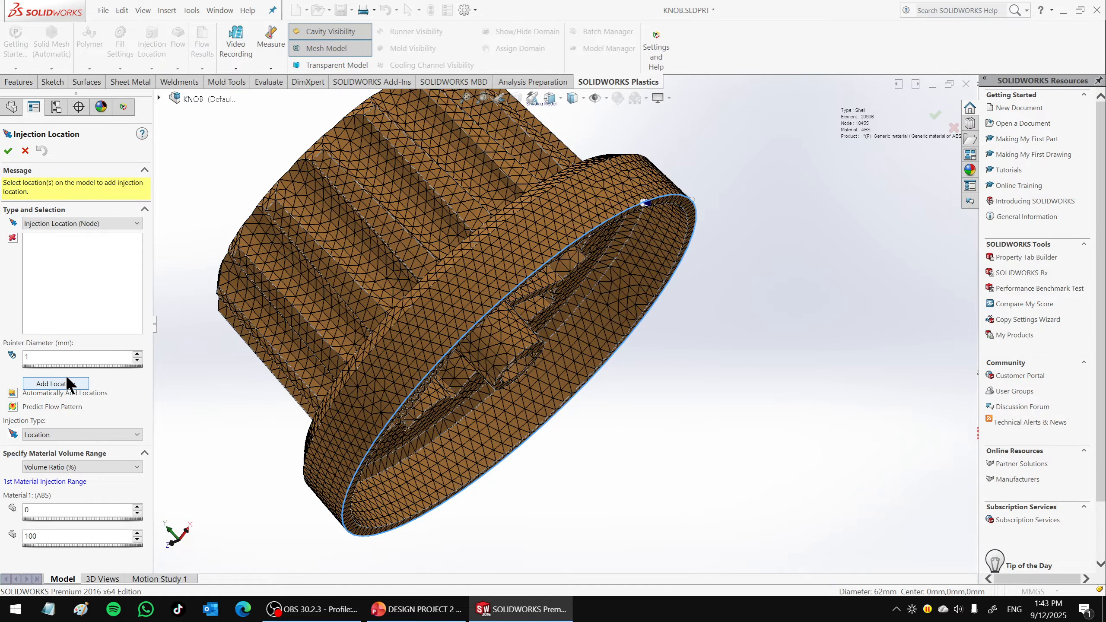
Set the pointer diameter of the injection location on the rim to 6 mm.
click(136, 353)
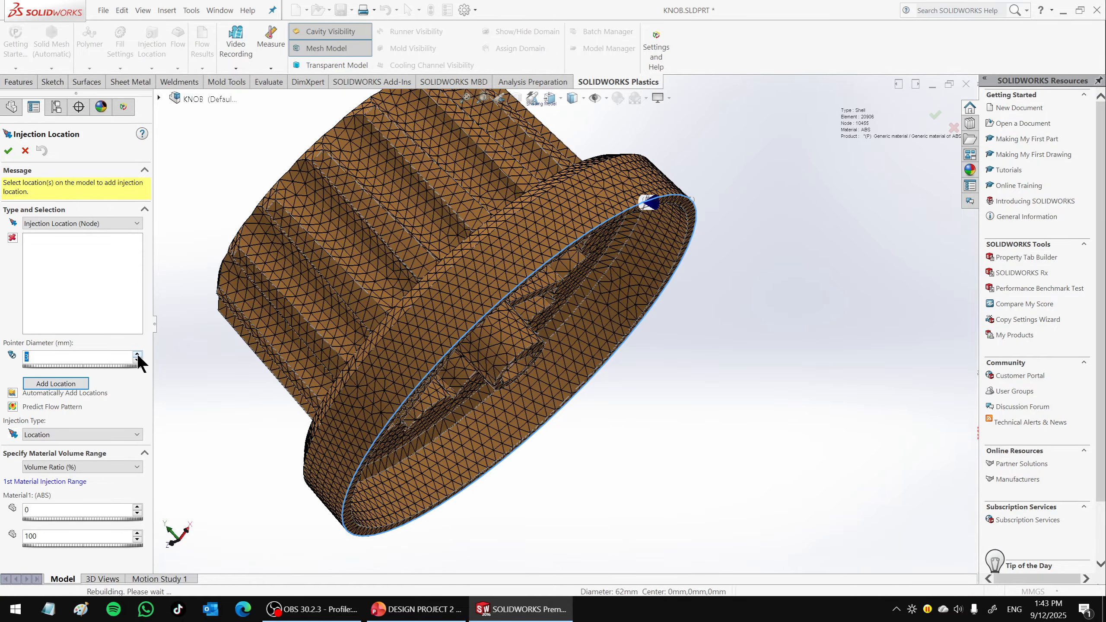
click(137, 354)
mouse_move(610, 425)
middle_down()
mouse_move(575, 410)
mouse_move(603, 443)
mouse_move(557, 280)
middle_up()
scroll(603, 442, up, 3)
scroll(484, 131, down, 3)
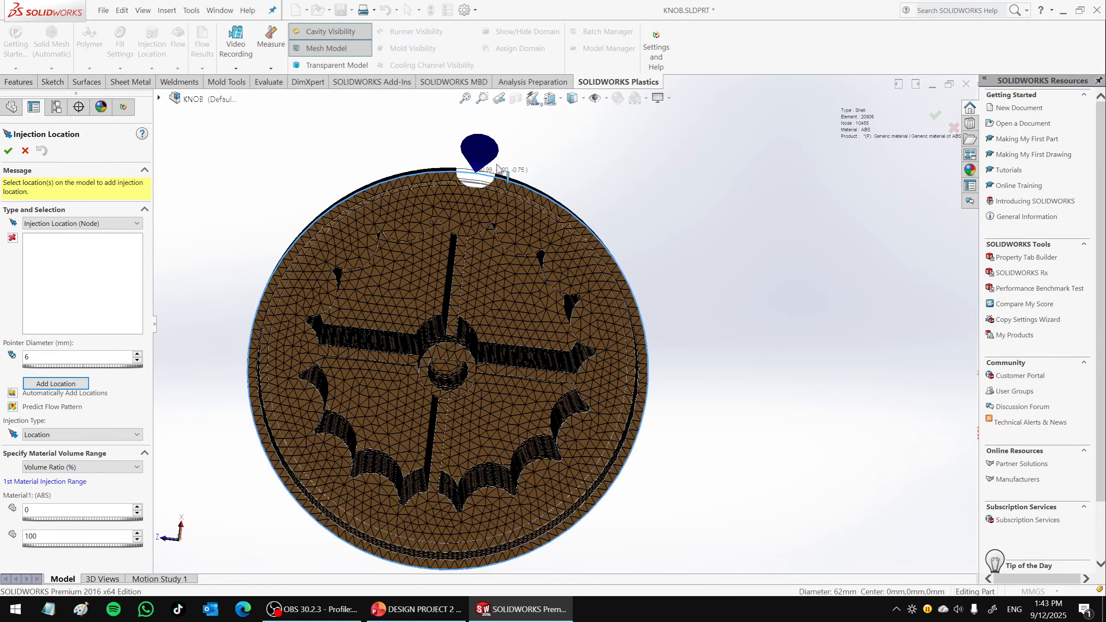
Add the picked rim point as an injection location and accept the definition.
middle_drag(480, 219, 461, 302)
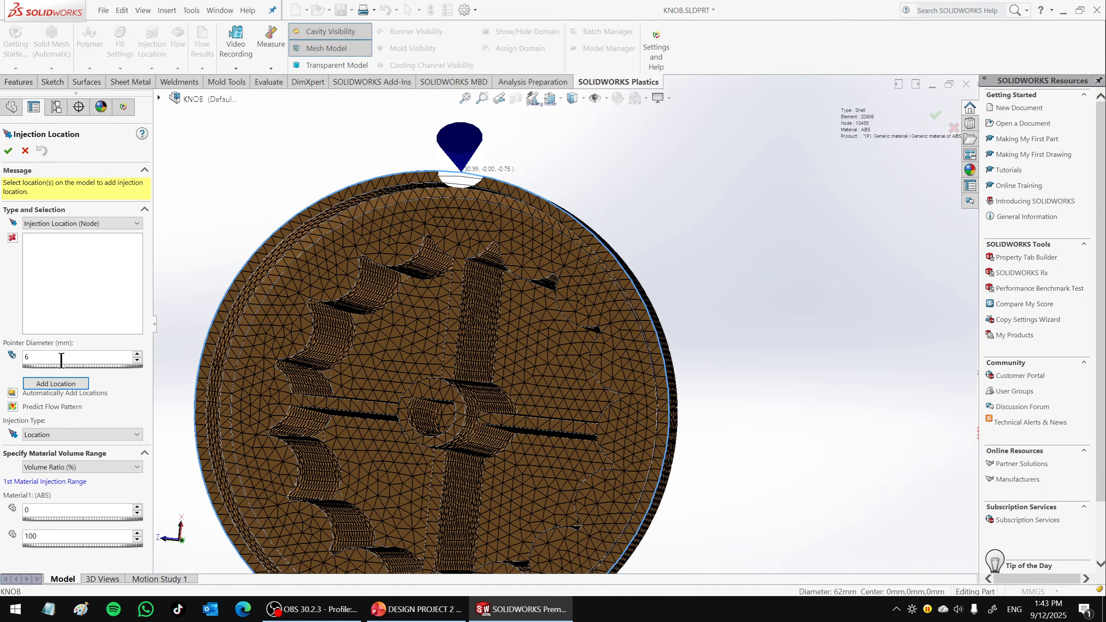
click(38, 384)
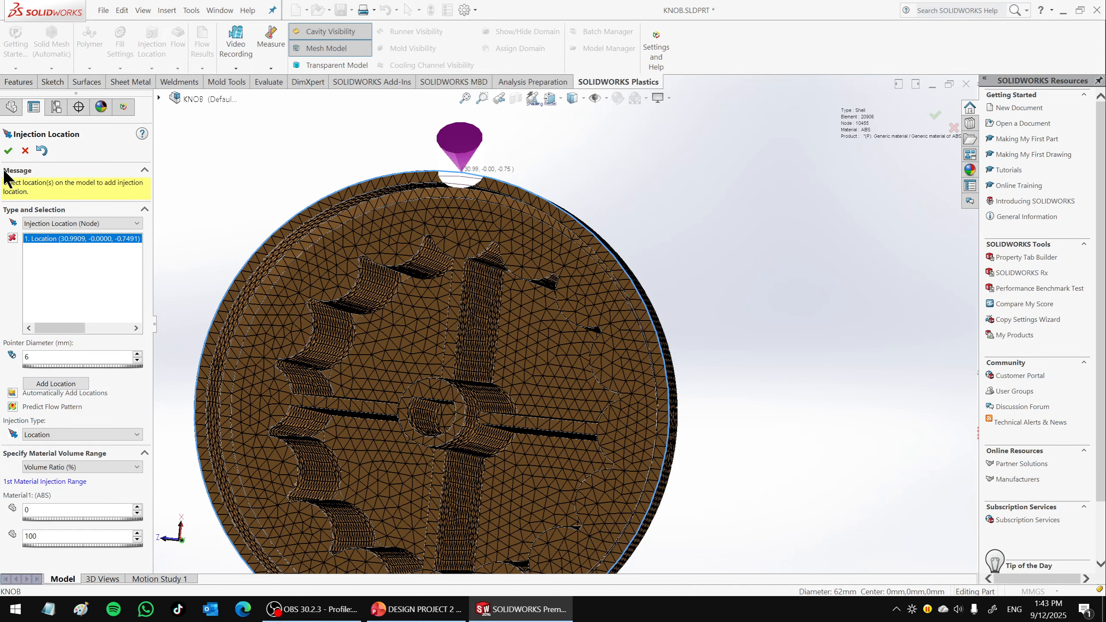
click(8, 150)
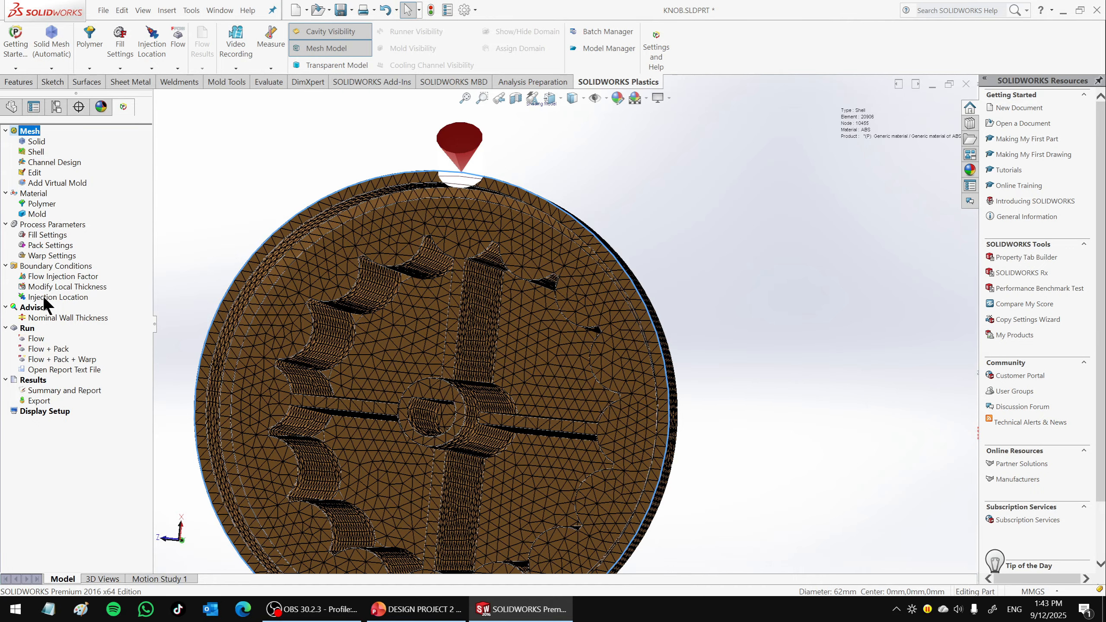
scroll(800, 240, up, 3)
middle_drag(535, 254, 645, 297)
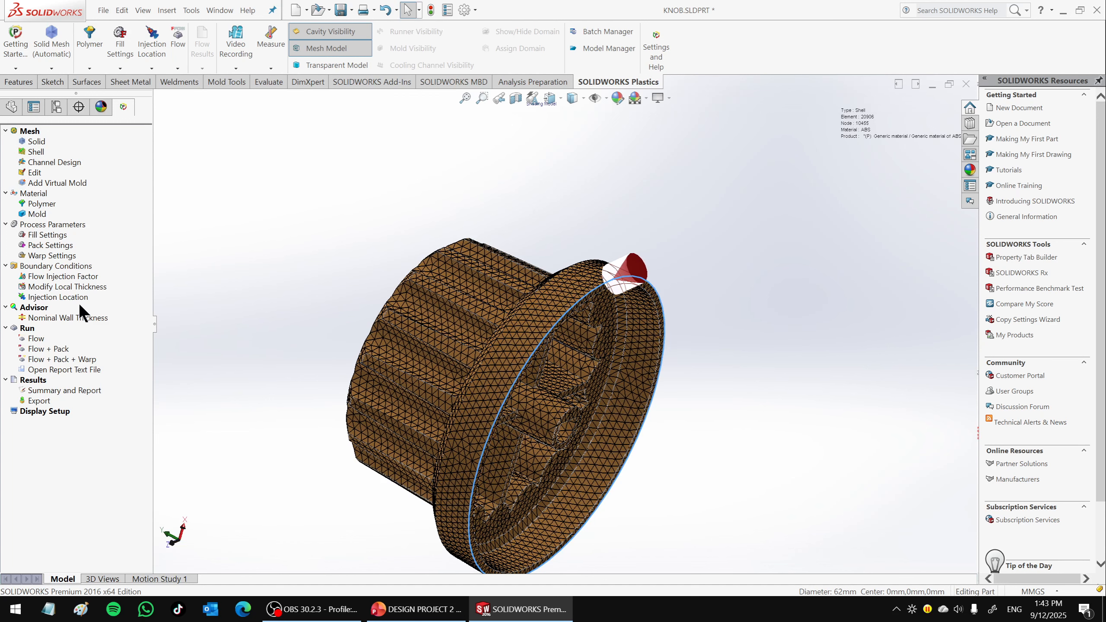
Run the combined Flow + Pack + Warp analysis on the knob.
click(35, 339)
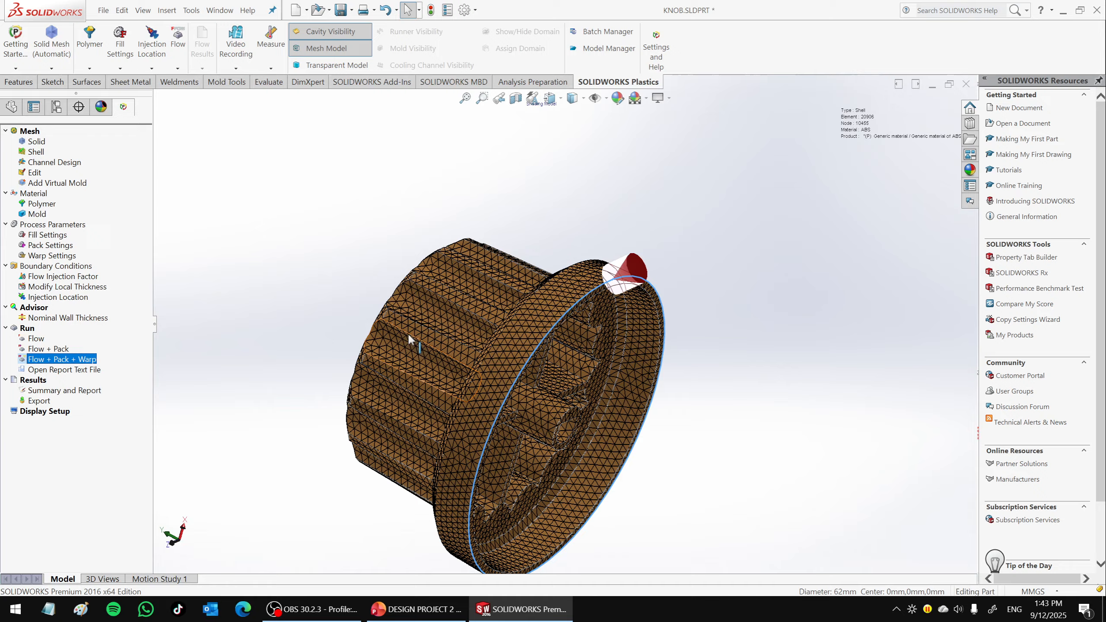
middle_drag(408, 332, 370, 405)
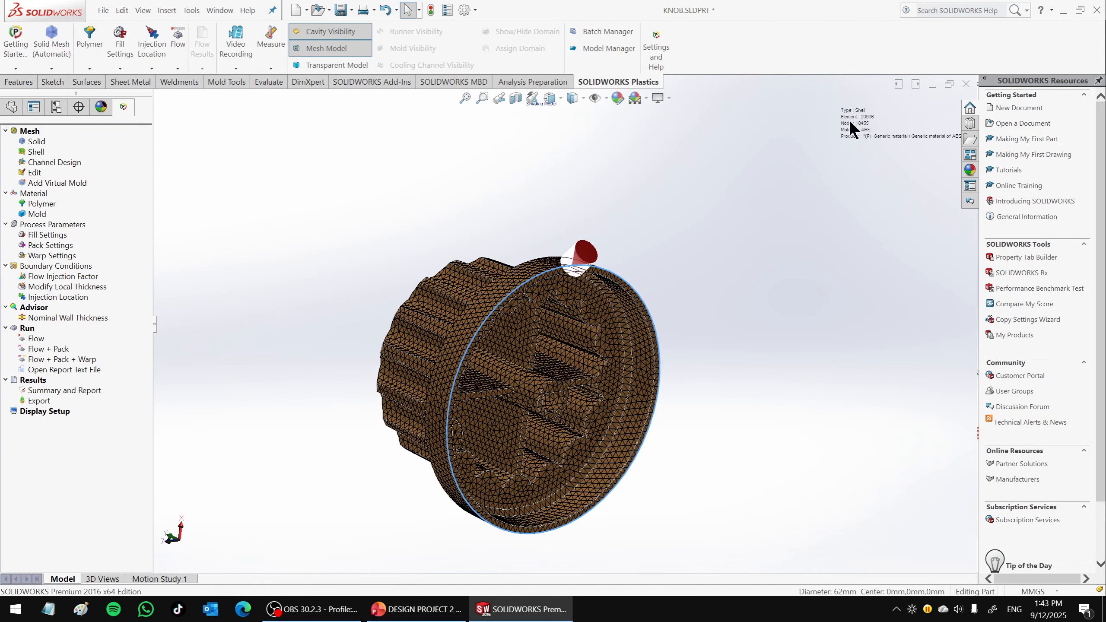
click(37, 359)
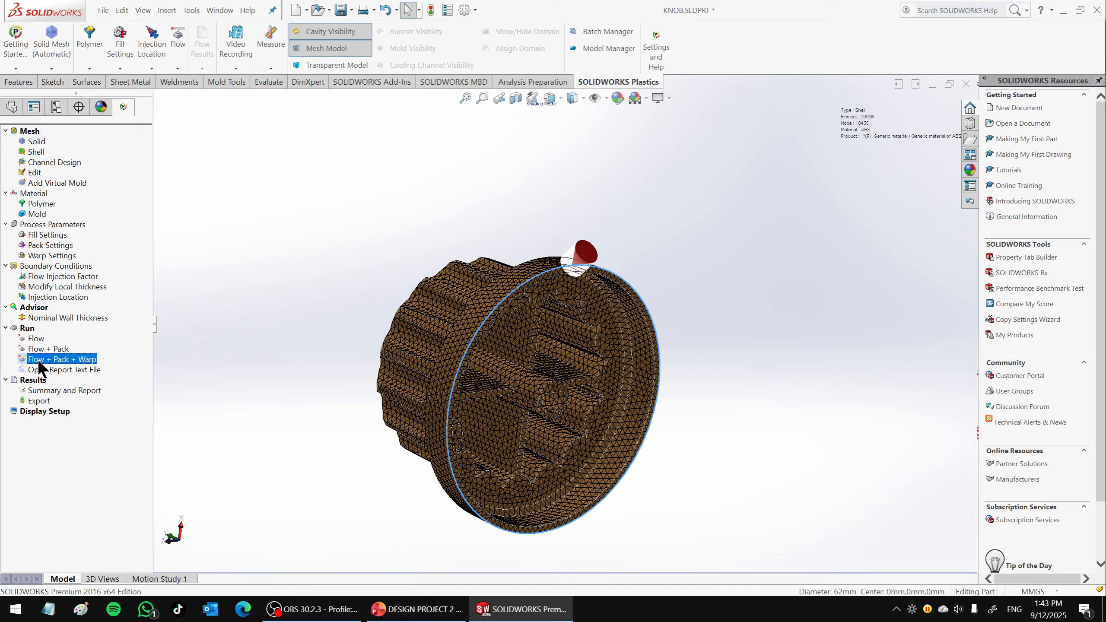
right_click(42, 360)
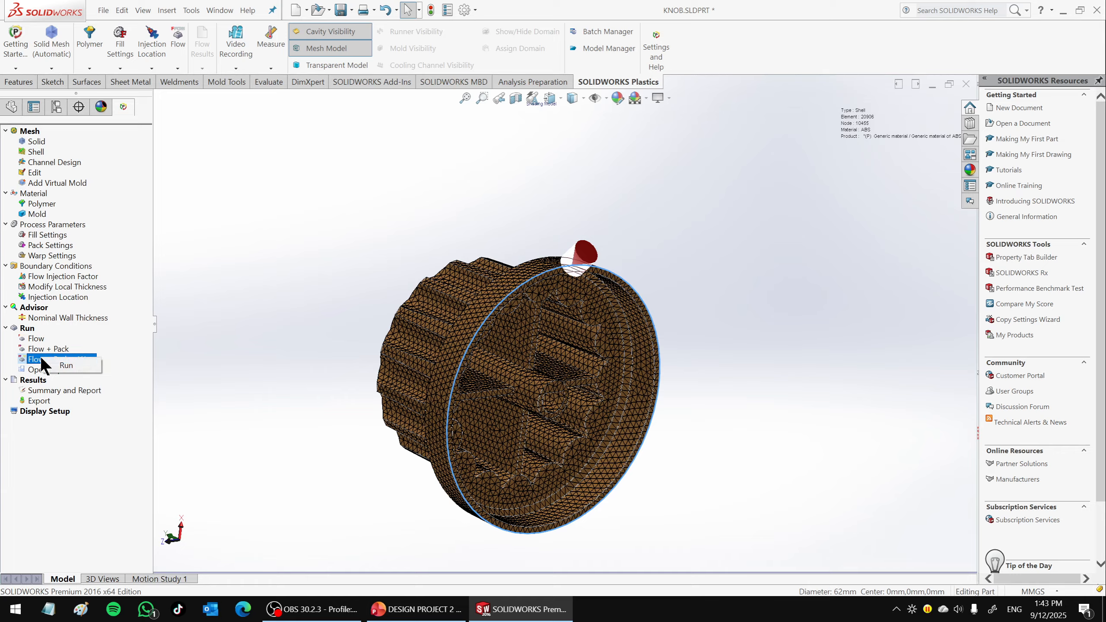
click(66, 364)
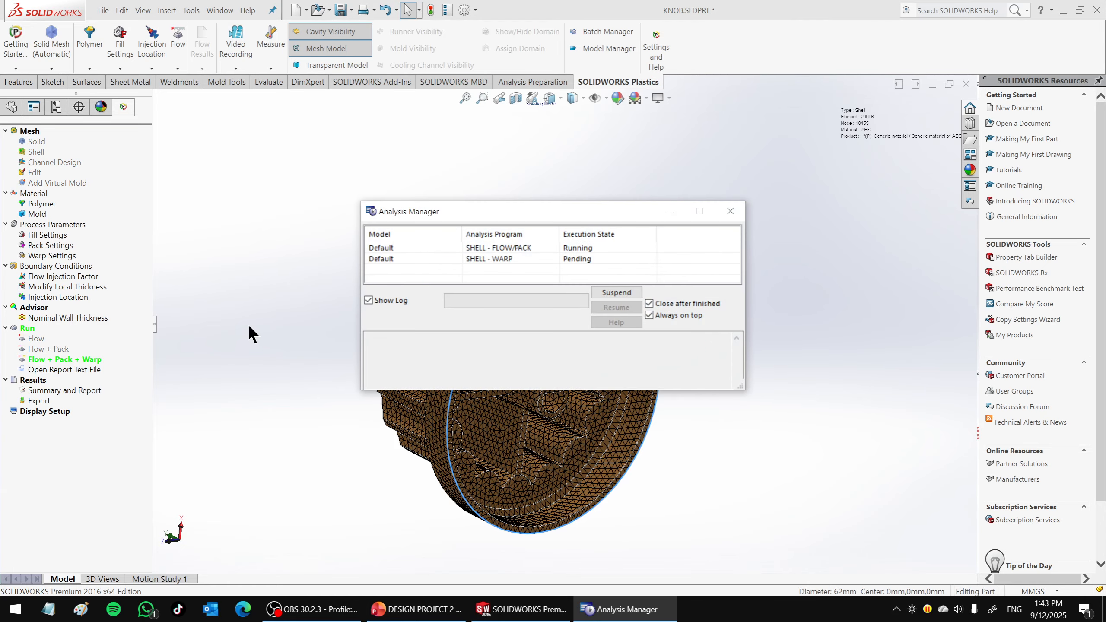
Enlarge the Analysis Manager's log and move its window clear of the knob to follow the fill progress.
drag(499, 203, 297, 101)
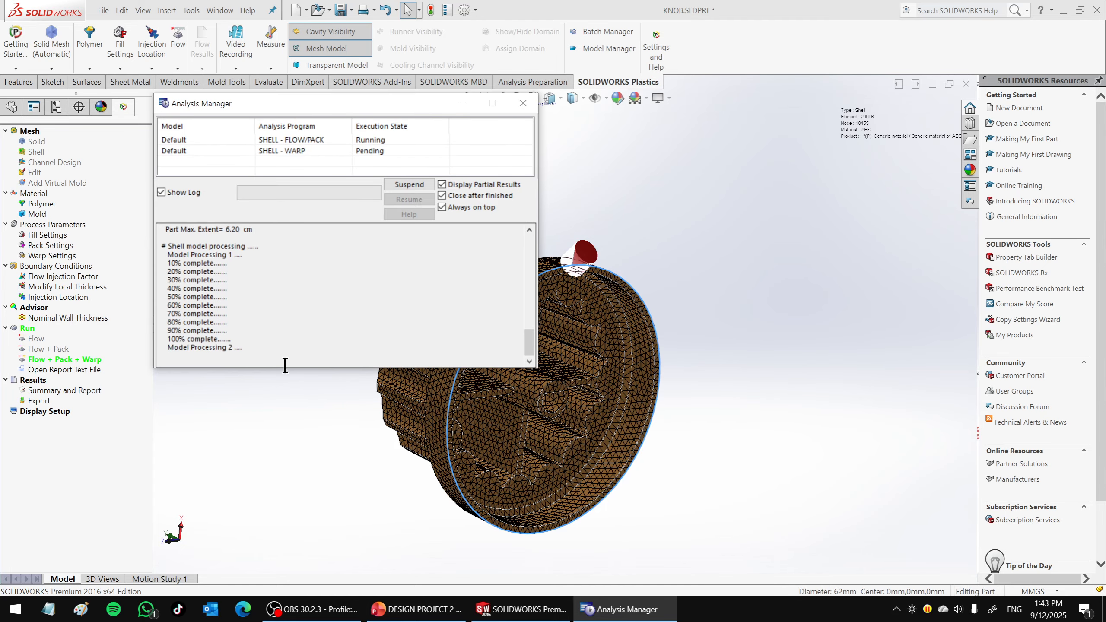
drag(284, 368, 271, 562)
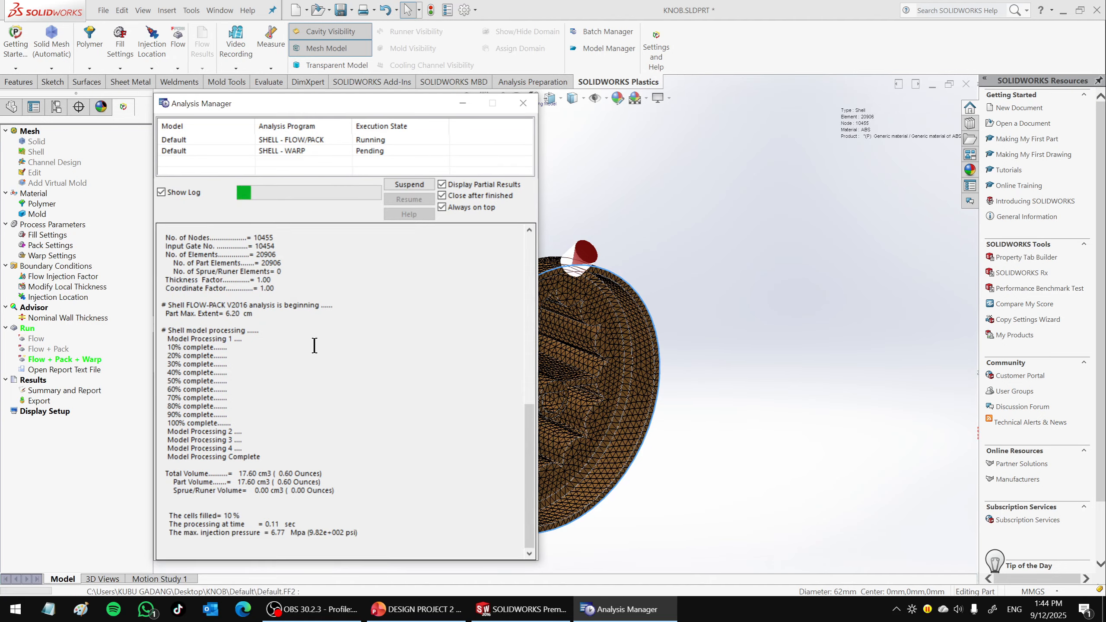
mouse_move(308, 607)
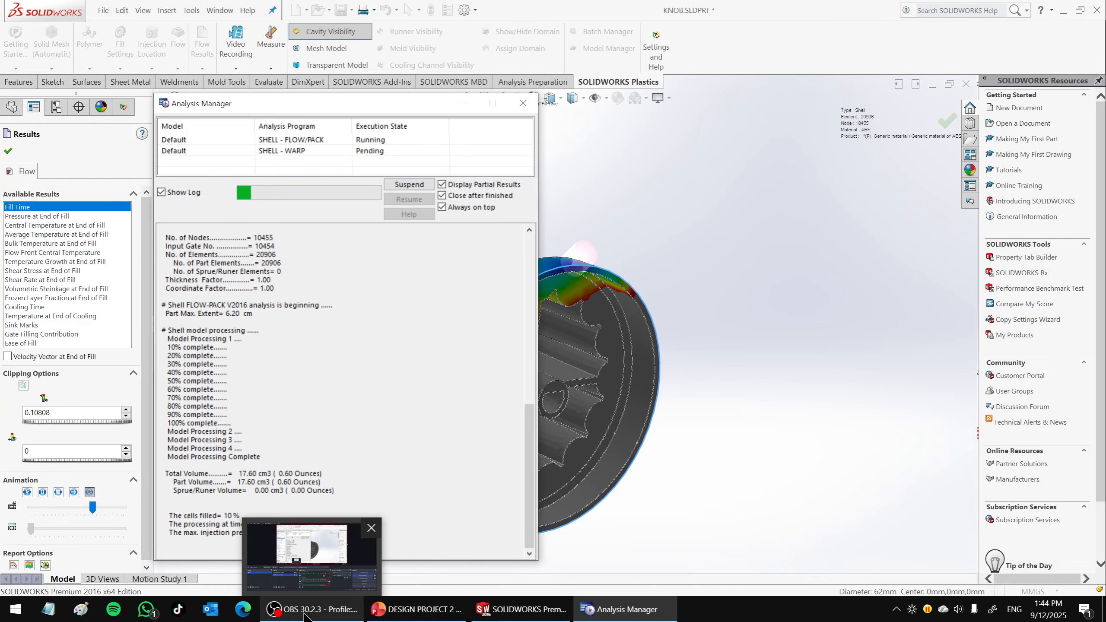
drag(307, 104, 828, 99)
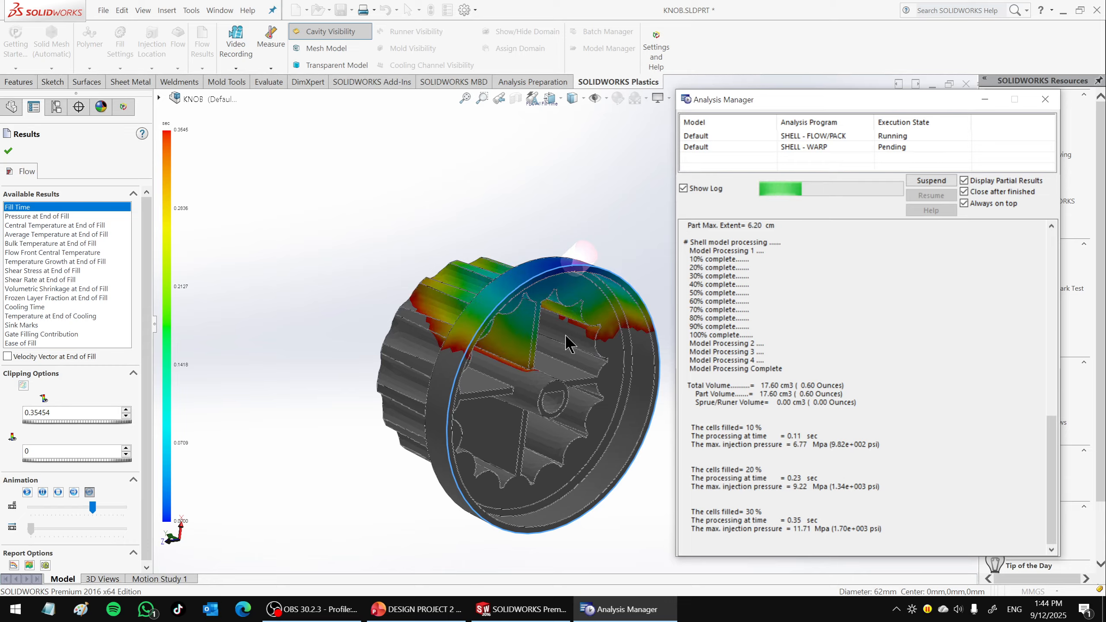
click(293, 613)
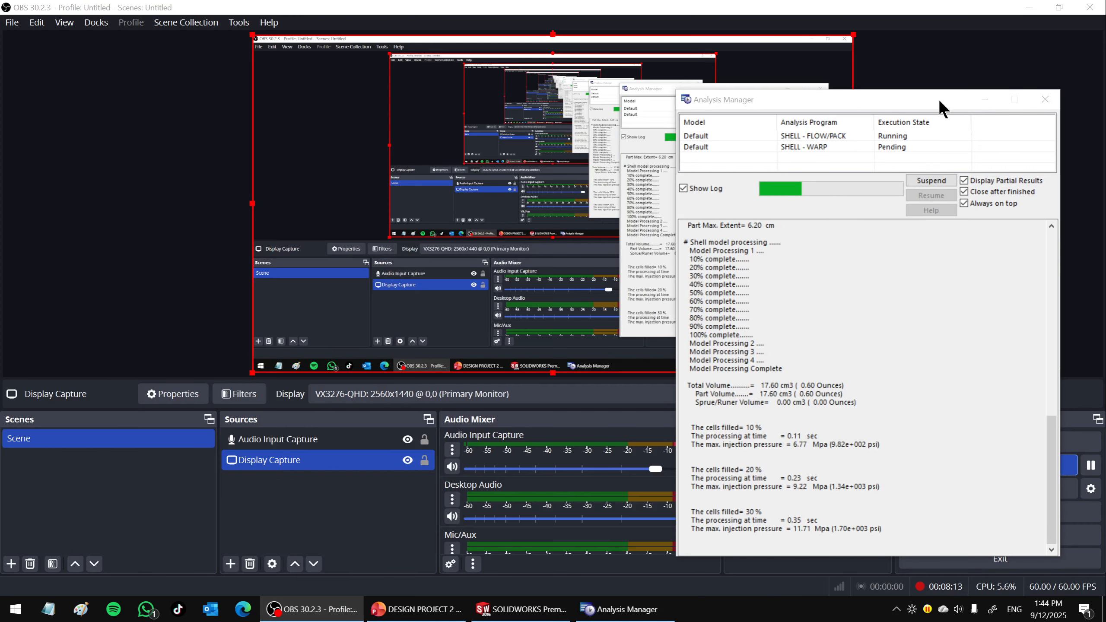
drag(938, 98, 753, 51)
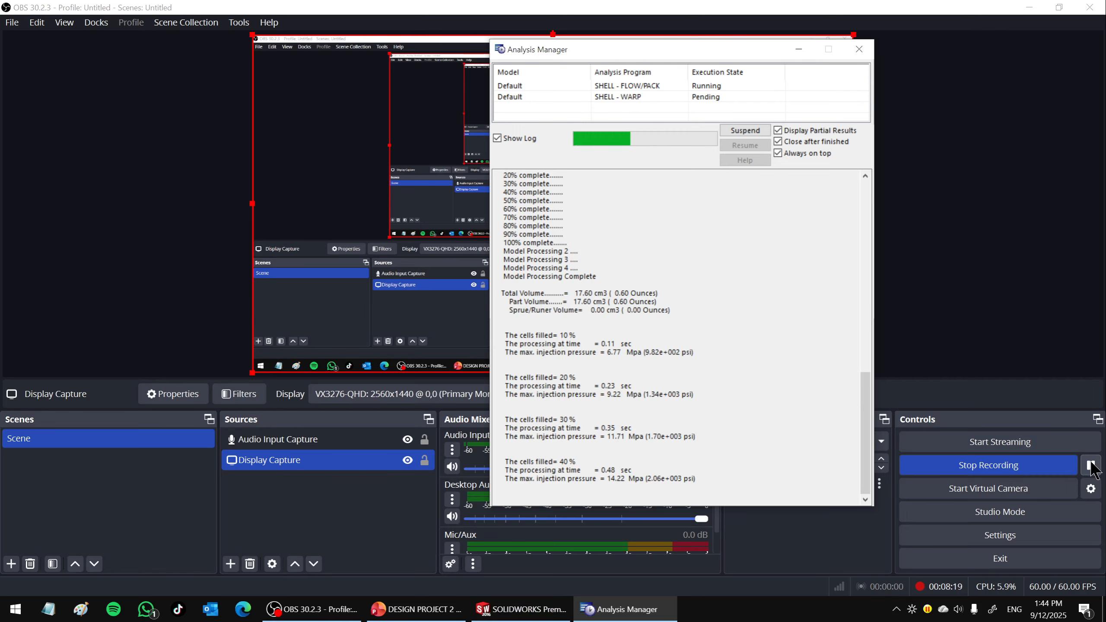
click(1091, 465)
click(1090, 465)
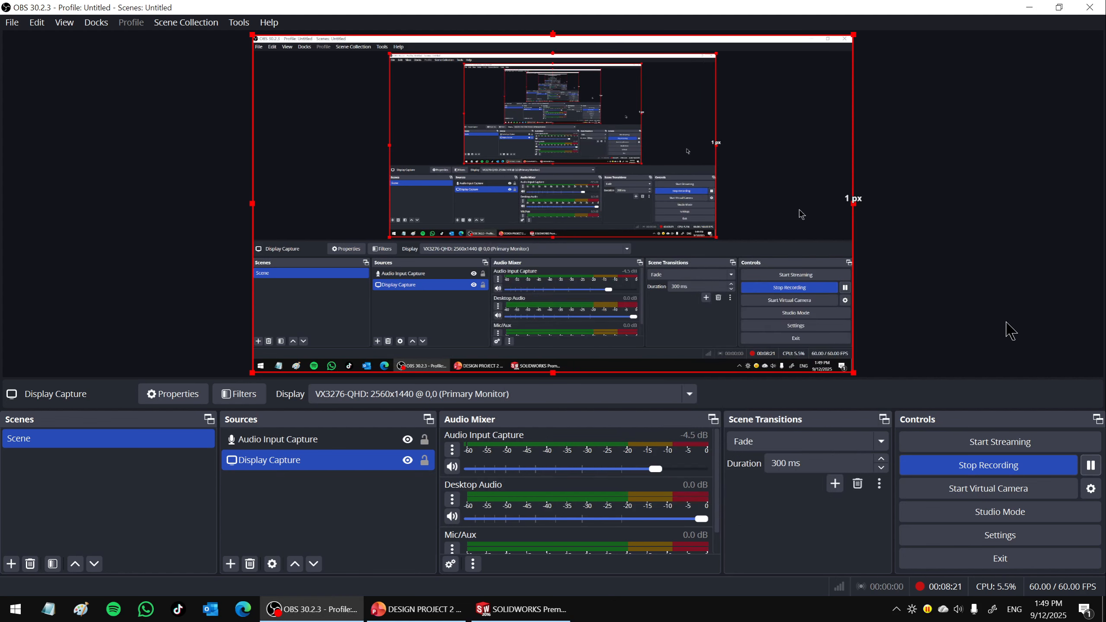
click(507, 610)
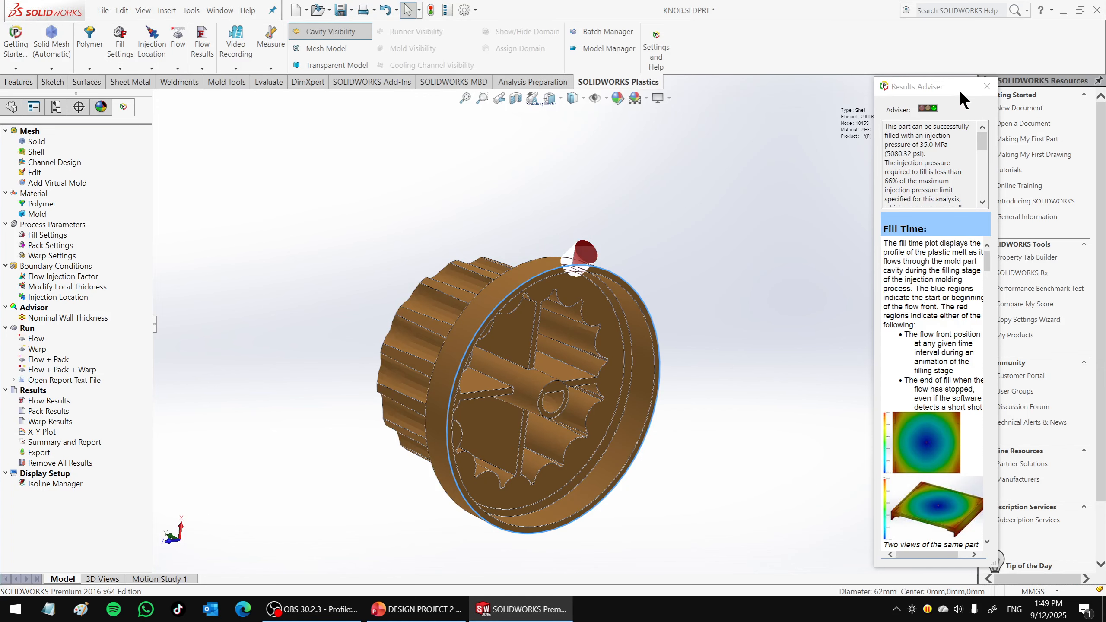
Widen the Results Adviser window so its text is readable and place it clear of the knob.
drag(959, 90, 853, 91)
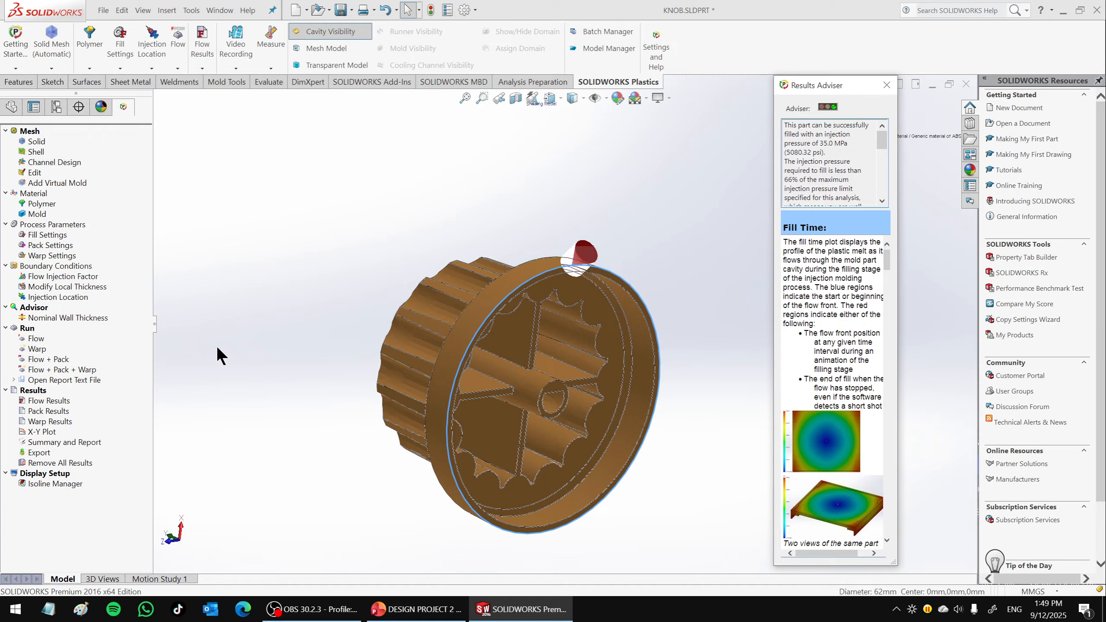
click(55, 401)
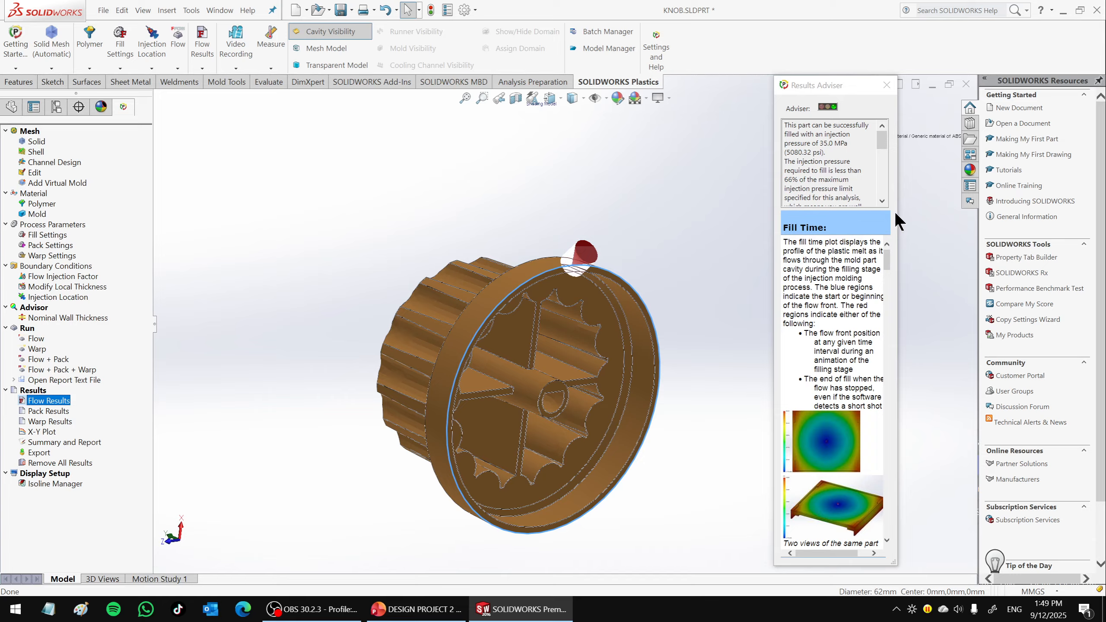
drag(896, 213, 1032, 203)
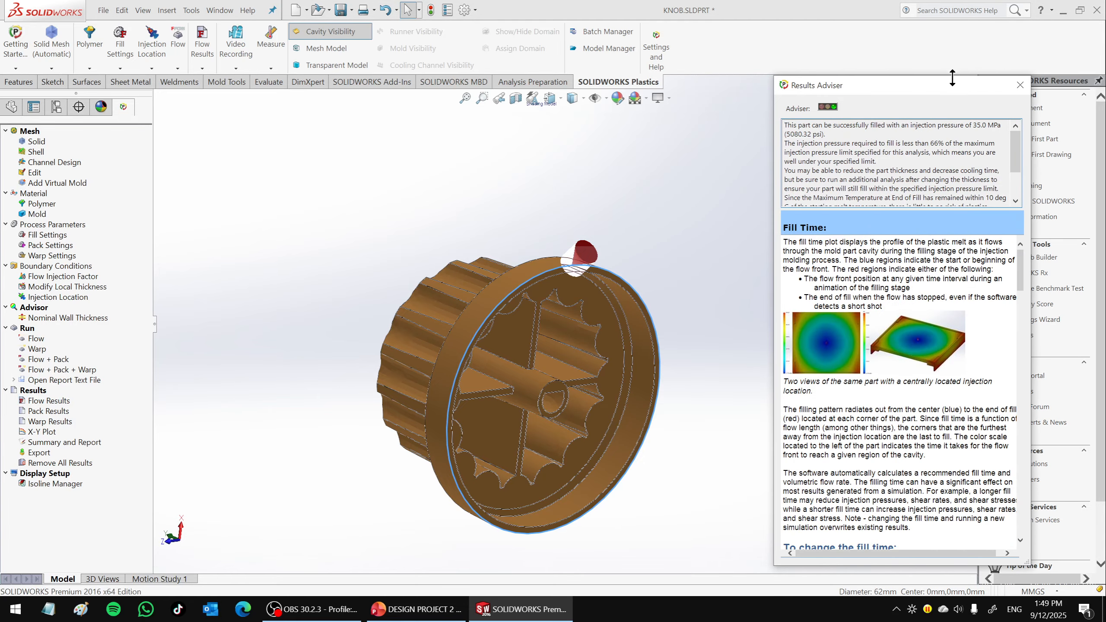
drag(952, 80, 1031, 77)
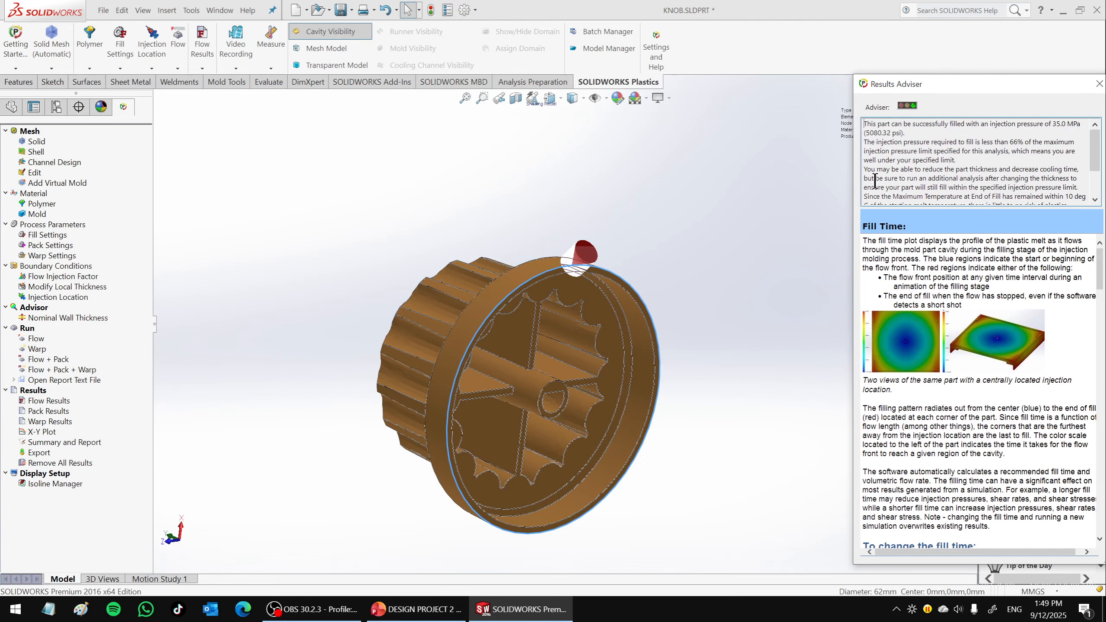
Widen the Results Adviser further and load the knob's flow results to display the Fill Time plot.
drag(853, 185, 742, 185)
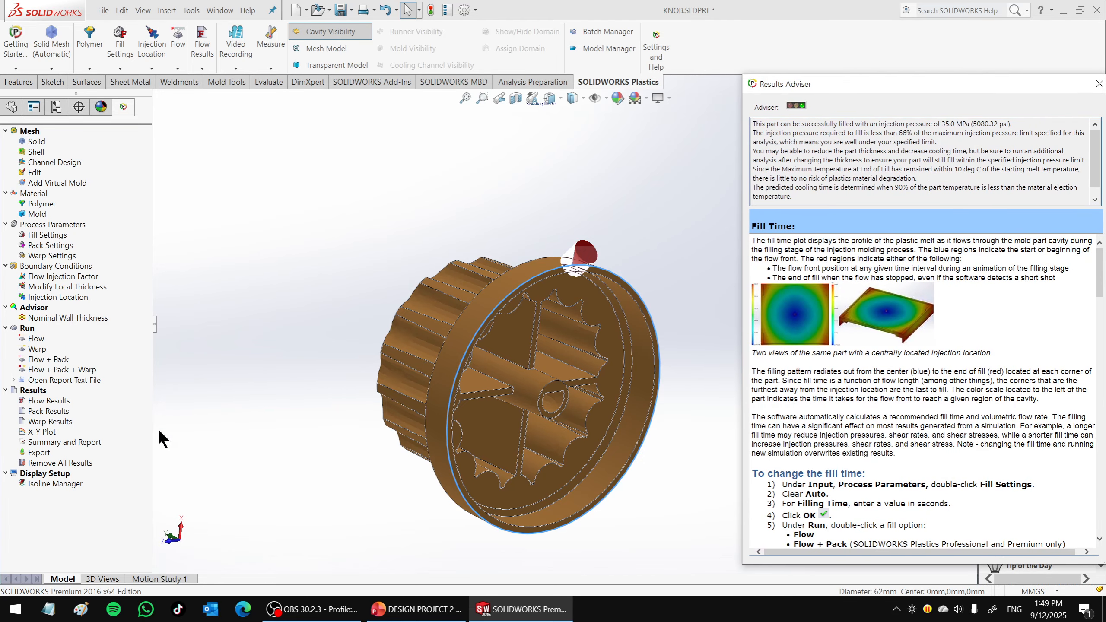
click(47, 400)
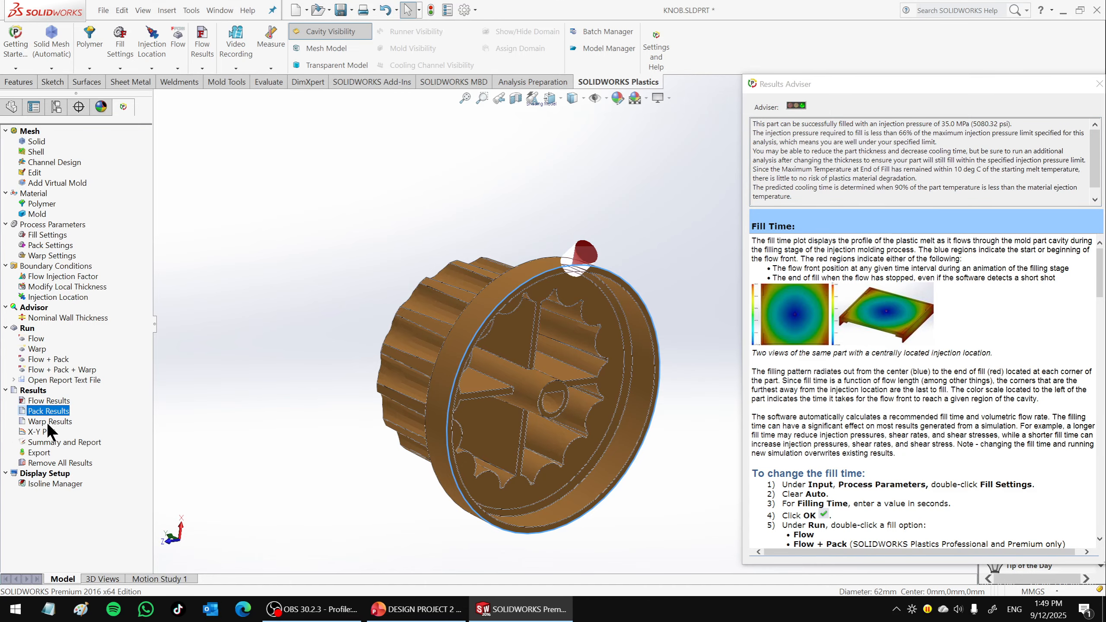
right_click(51, 398)
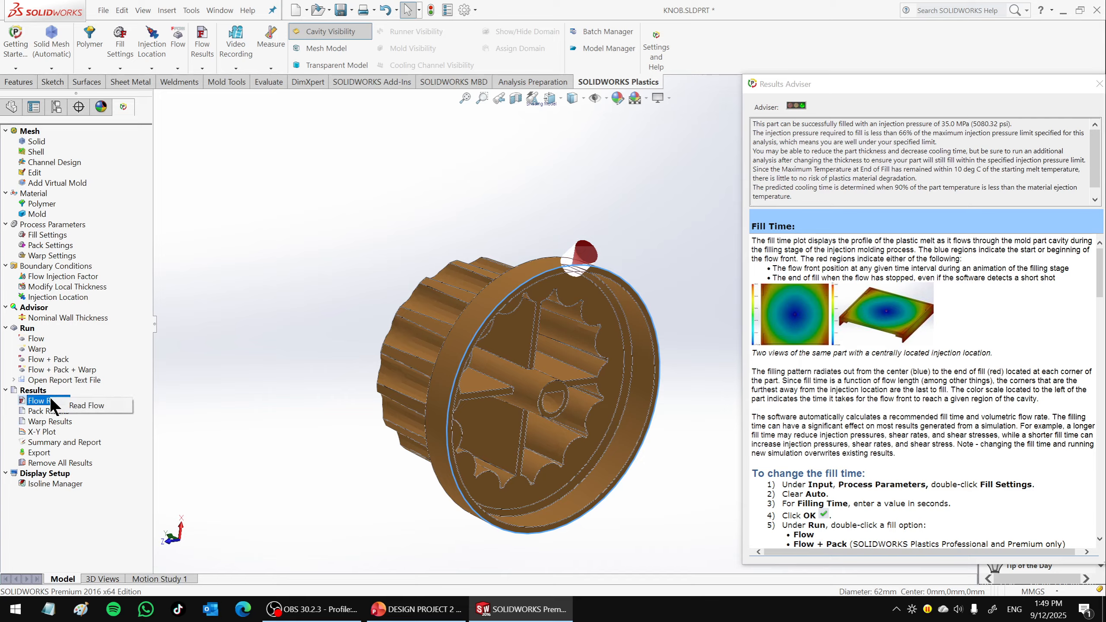
click(69, 406)
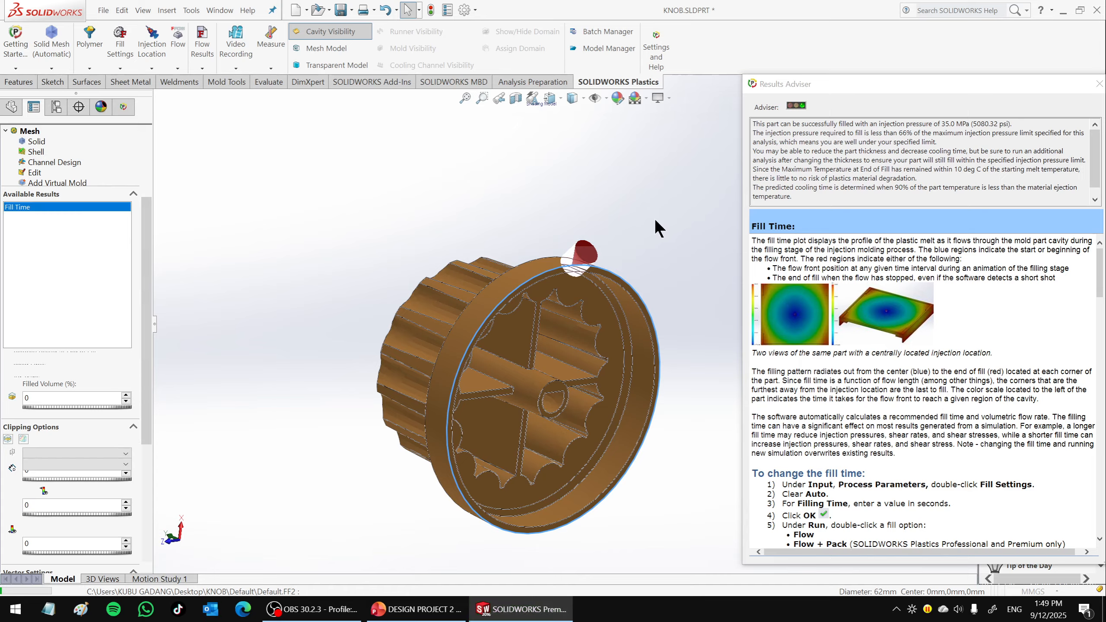
scroll(679, 314, up, 3)
scroll(681, 317, down, 2)
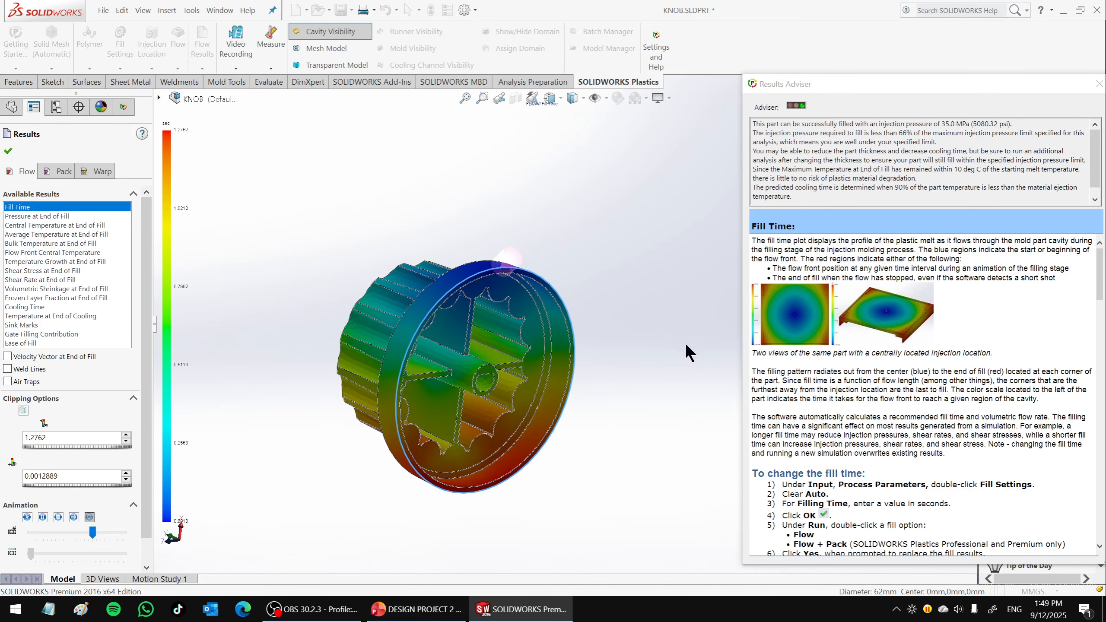
Play the Fill Time animation and examine the melt front's progress from the knob's inner and outer sides.
scroll(140, 361, down, 2)
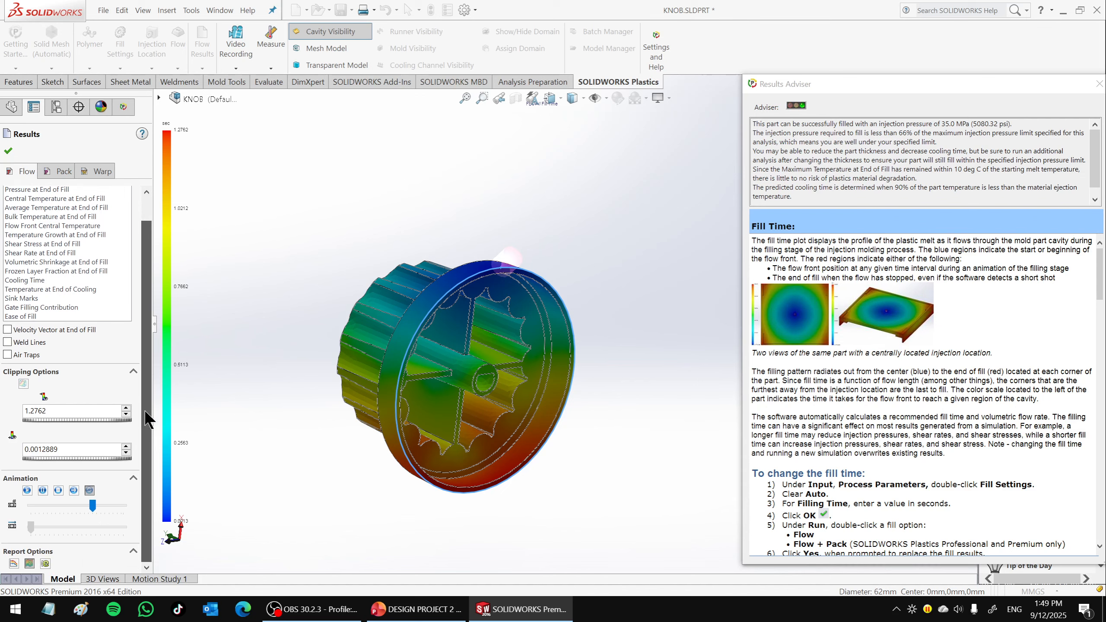
click(27, 489)
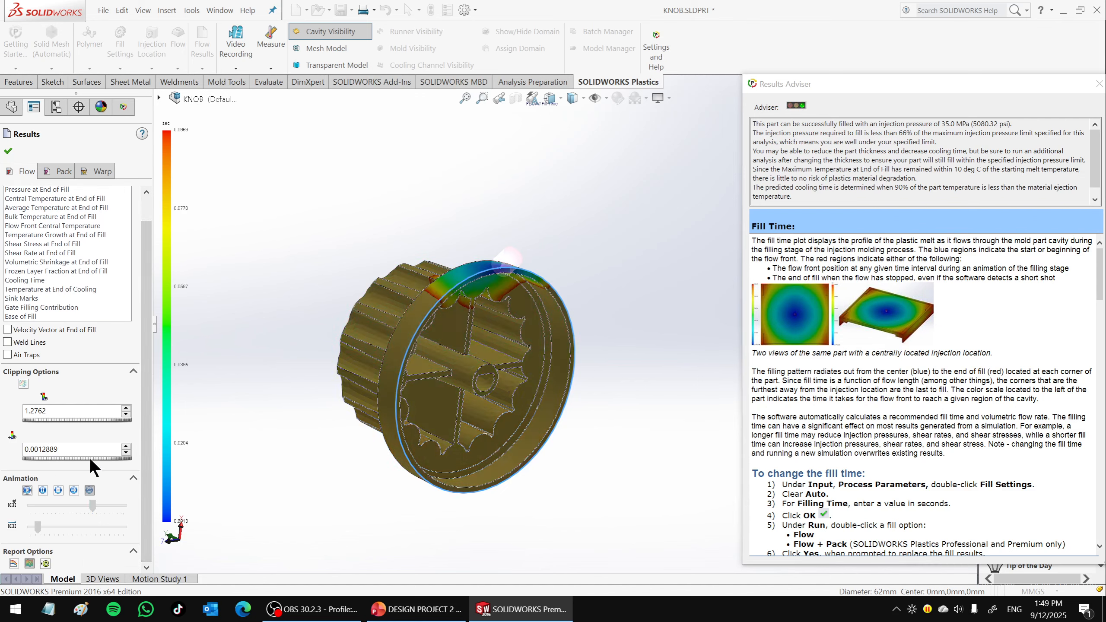
middle_drag(383, 374, 495, 379)
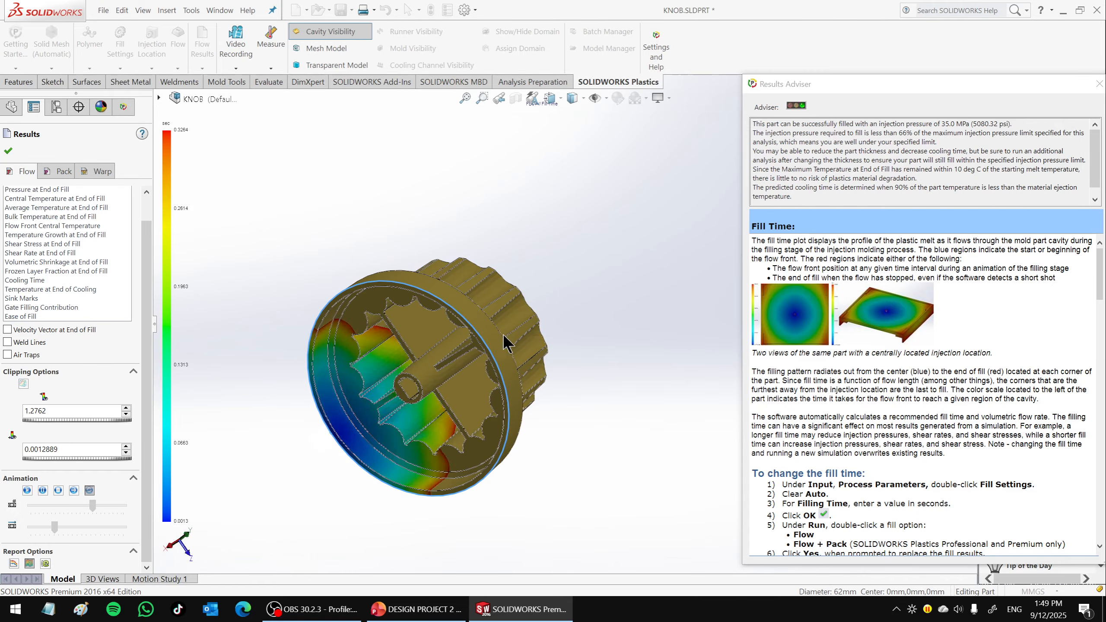
middle_drag(503, 333, 411, 411)
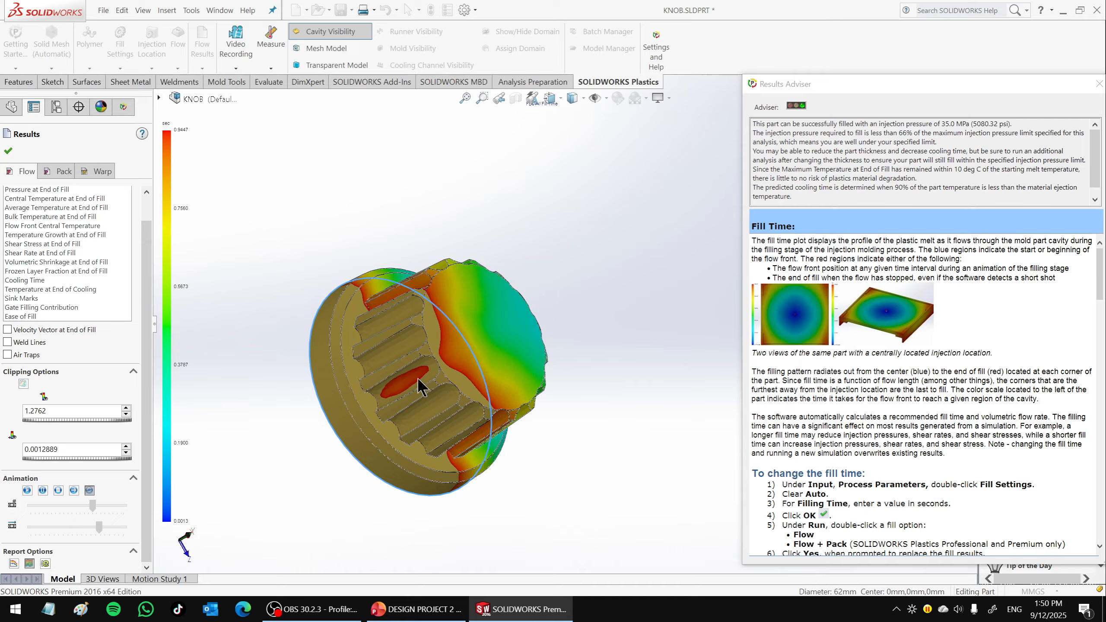
middle_drag(386, 405, 386, 370)
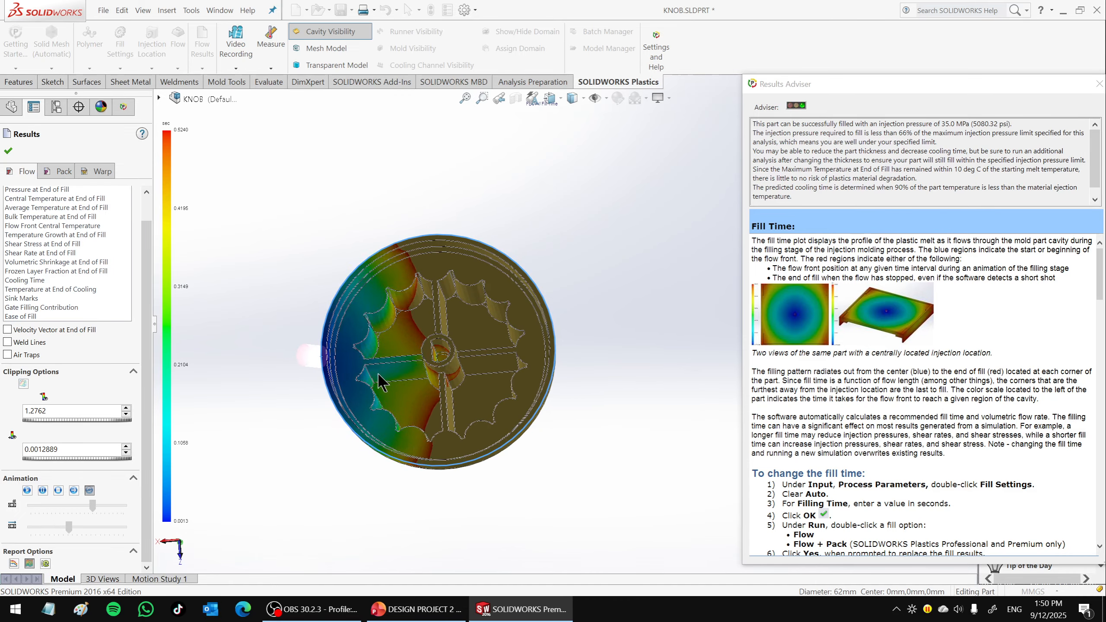
middle_drag(387, 369, 499, 366)
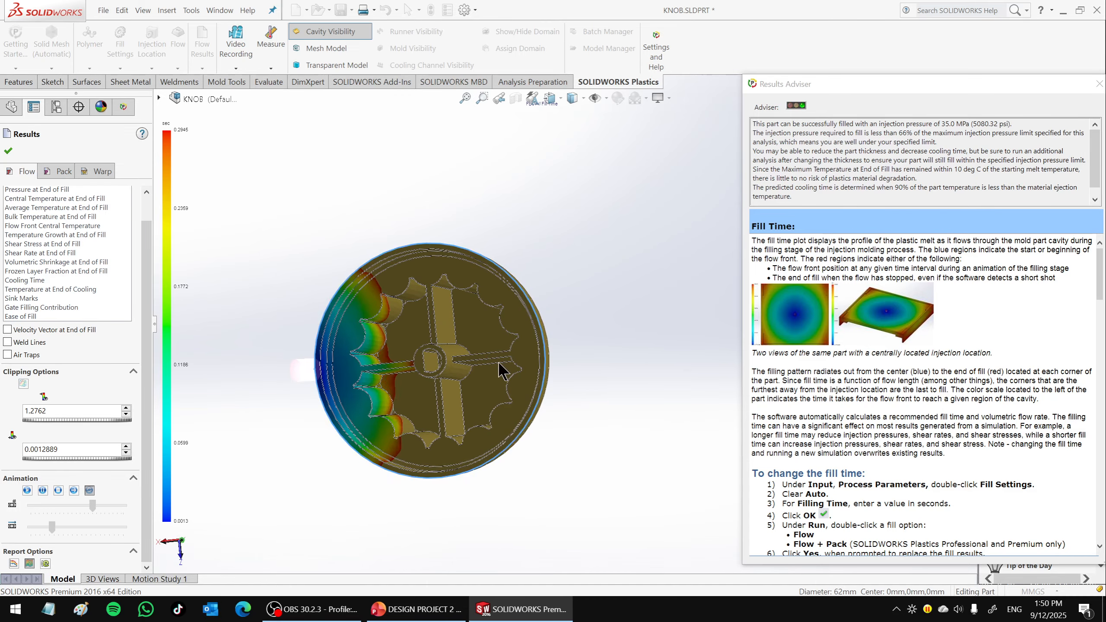
middle_drag(553, 439, 487, 403)
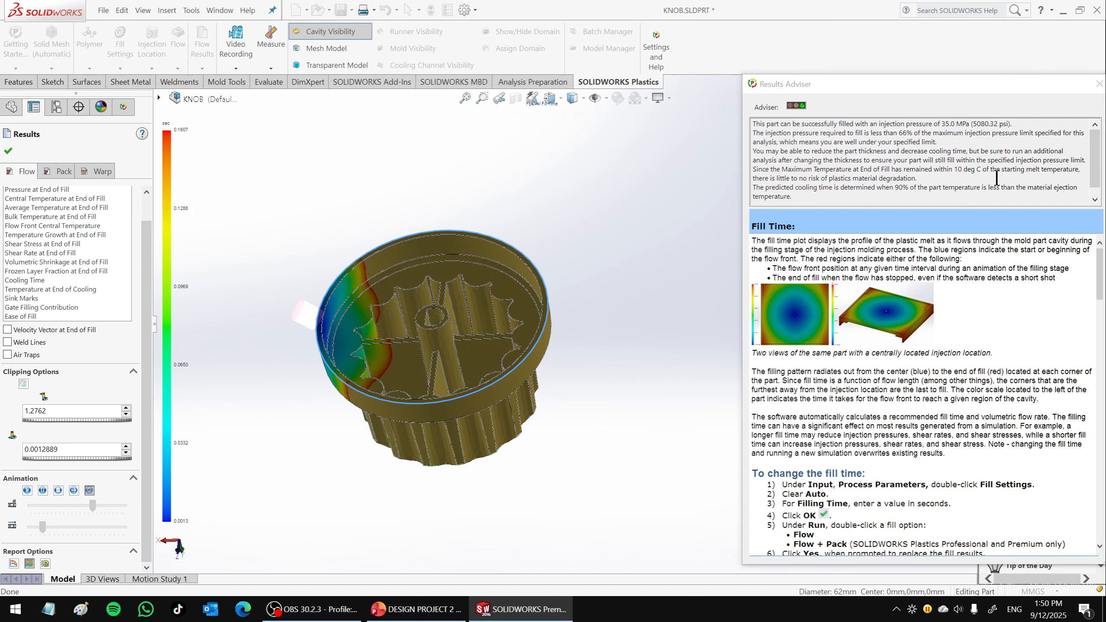
Close the Results Adviser and display the Pressure at End of Fill plot, examining the knob's interior.
click(1098, 84)
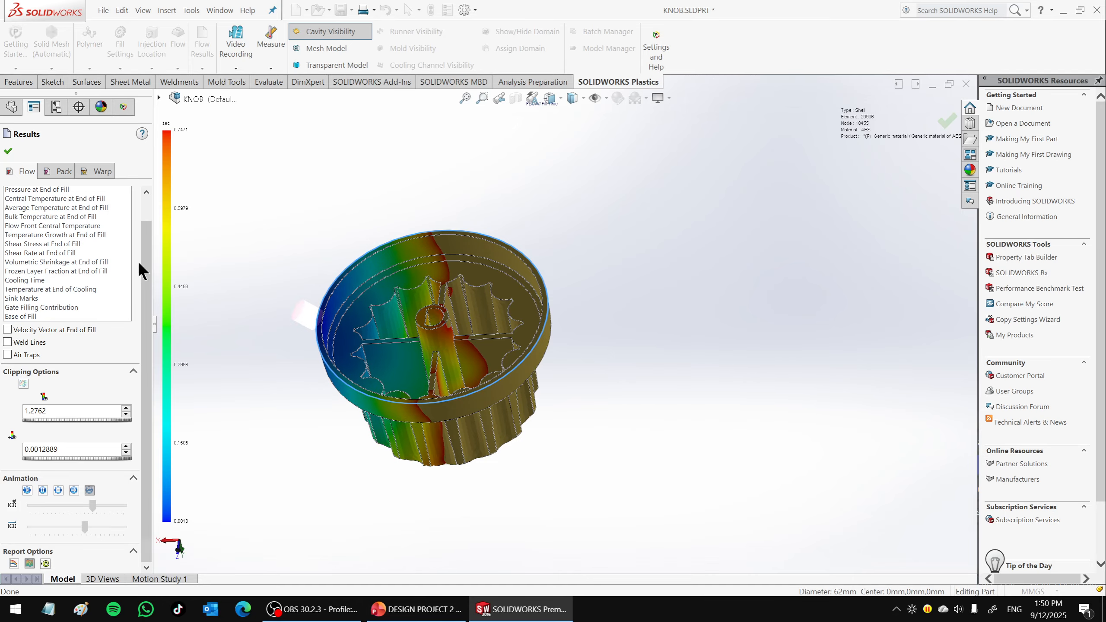
scroll(145, 244, up, 2)
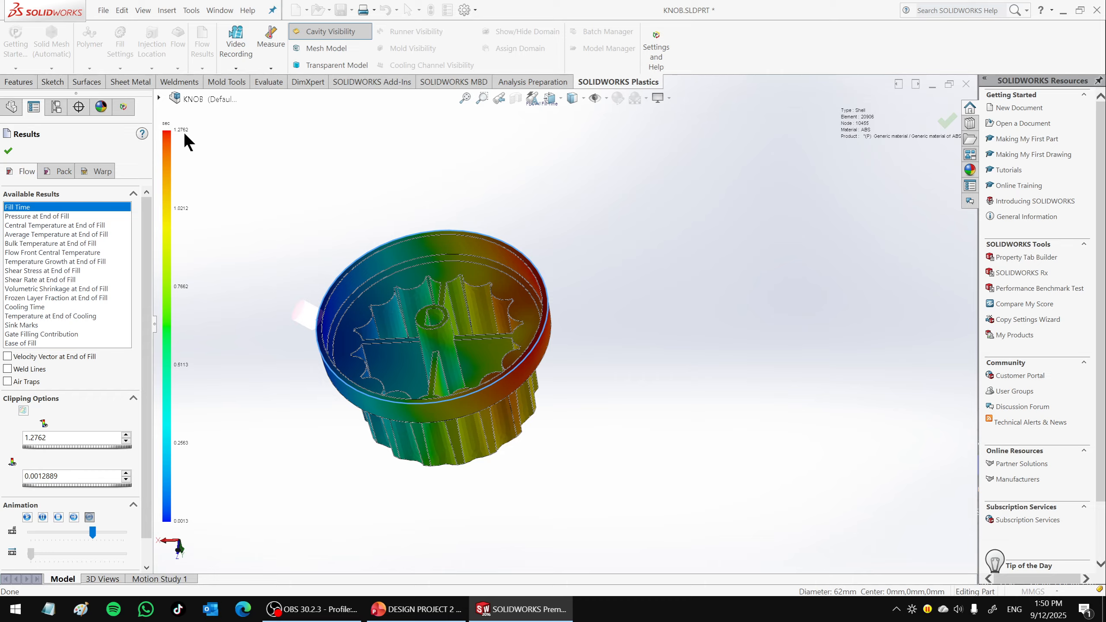
click(45, 216)
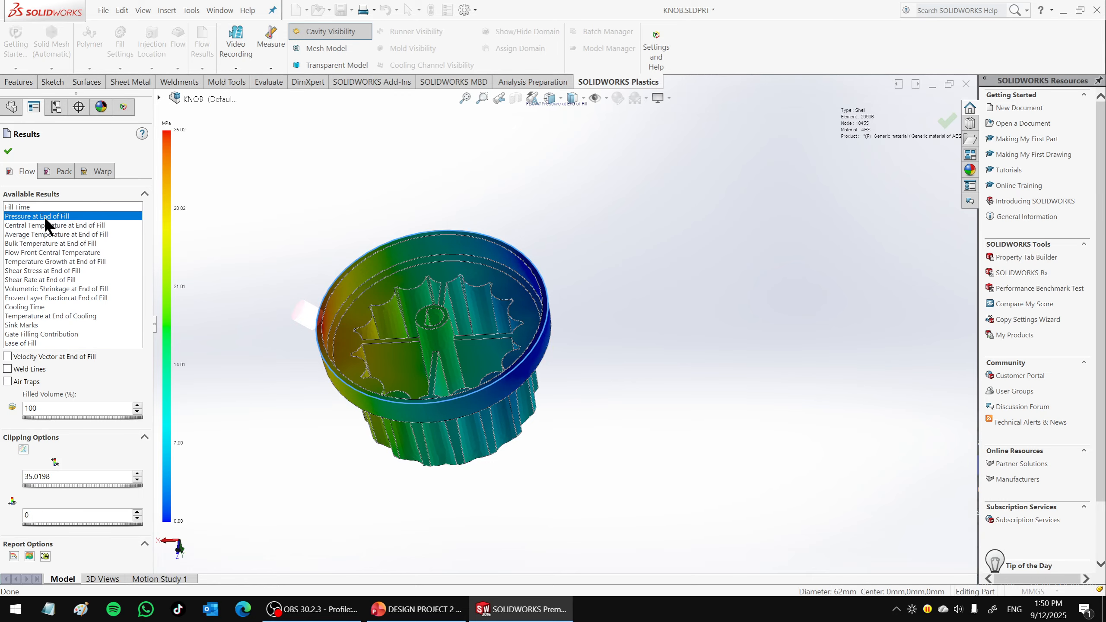
scroll(465, 272, down, 3)
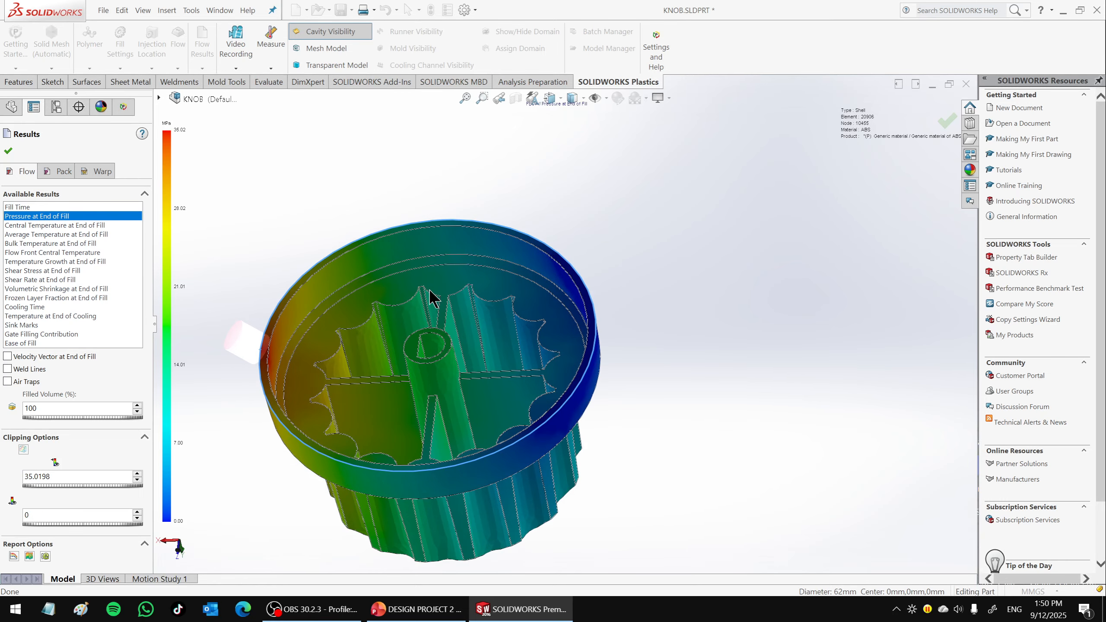
Display the Bulk Temperature at End of Fill plot, followed by the Cooling Time plot, on the knob.
click(41, 243)
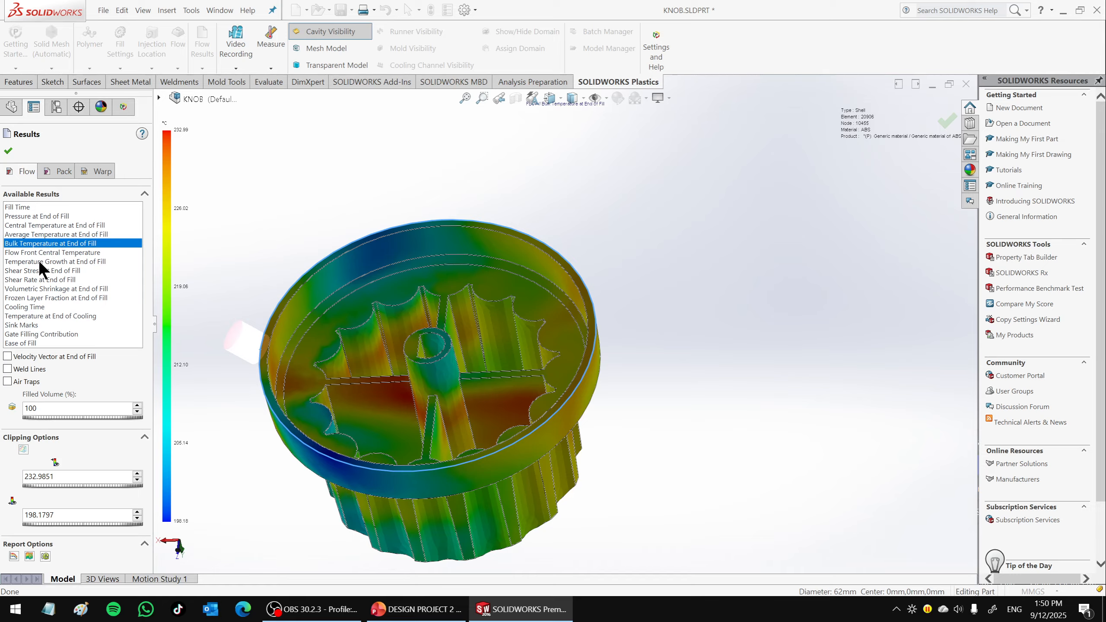
click(28, 305)
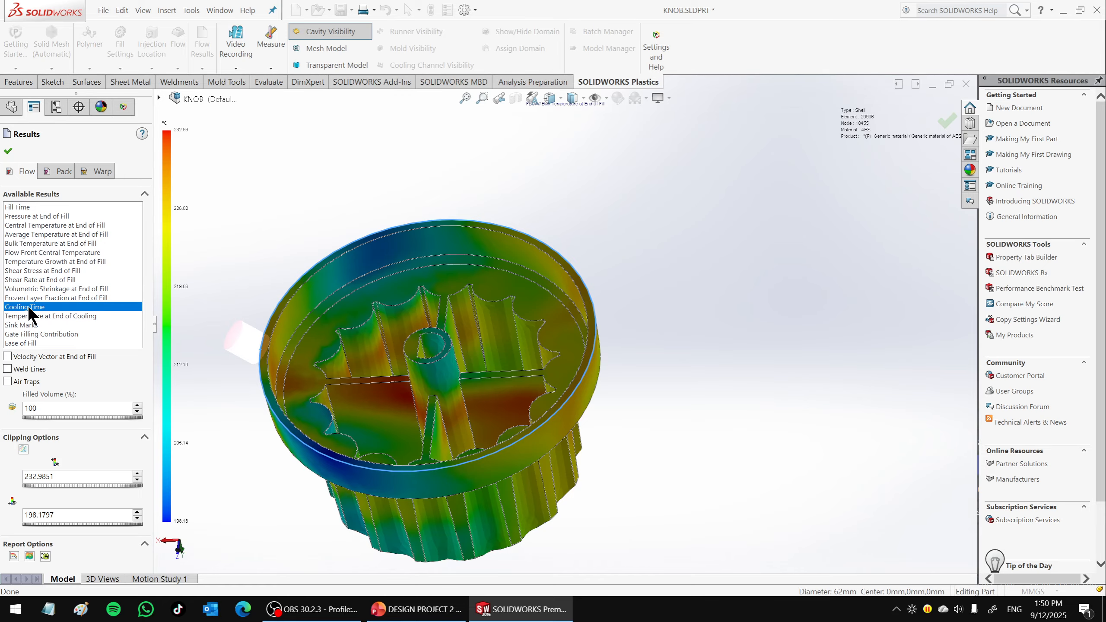
middle_drag(599, 349, 527, 372)
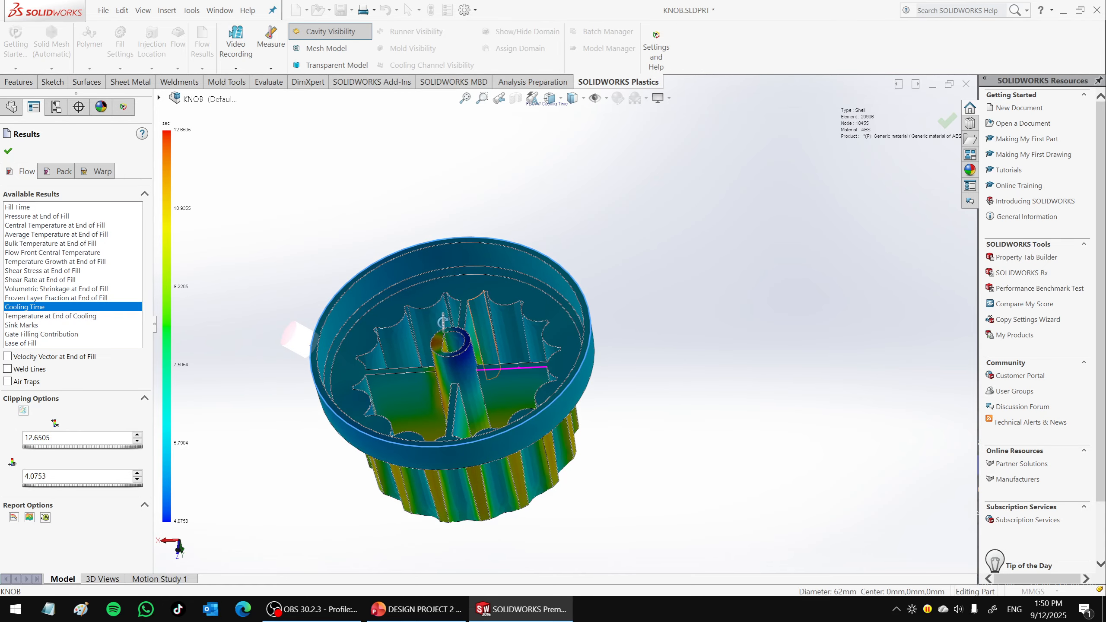
Display the Temperature at End of Cooling plot and examine the knob's central boss and ribs.
click(57, 315)
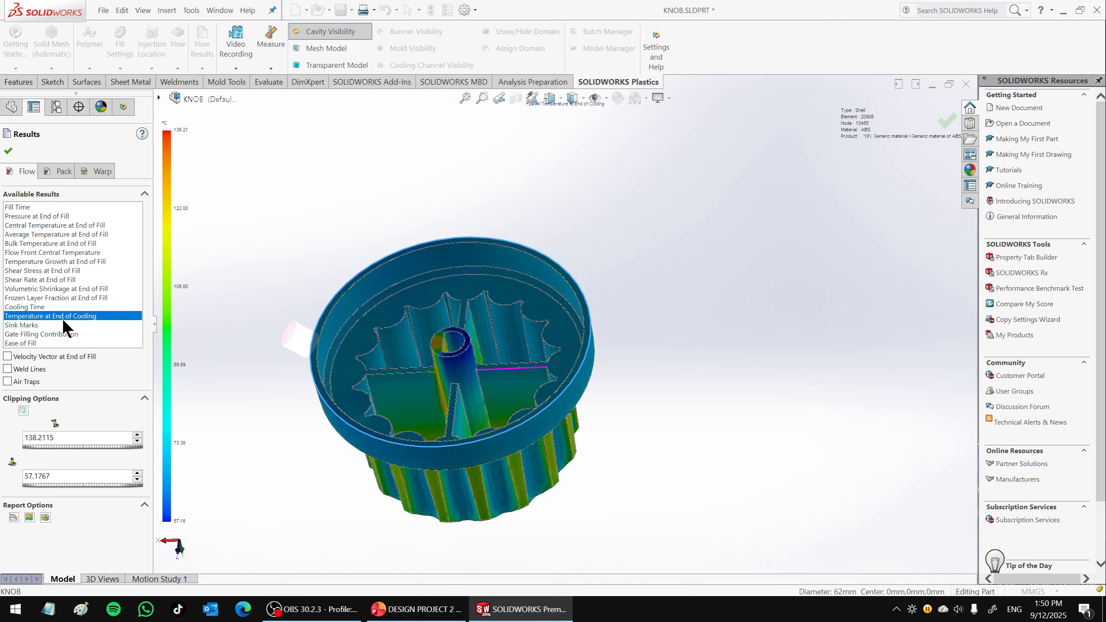
middle_drag(456, 338, 437, 428)
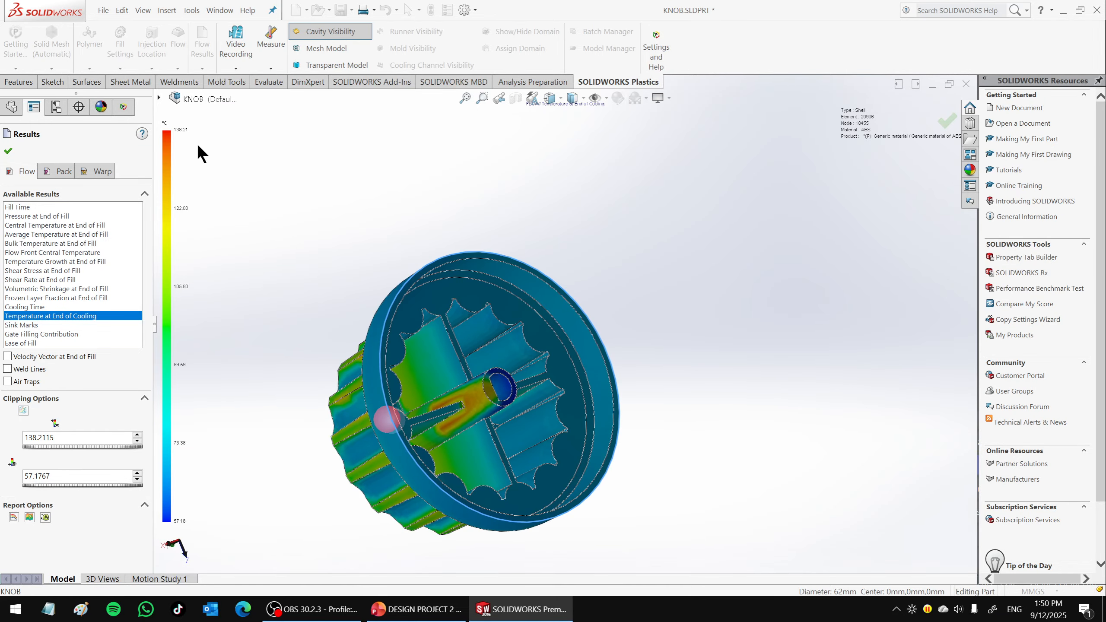
middle_drag(540, 449, 481, 392)
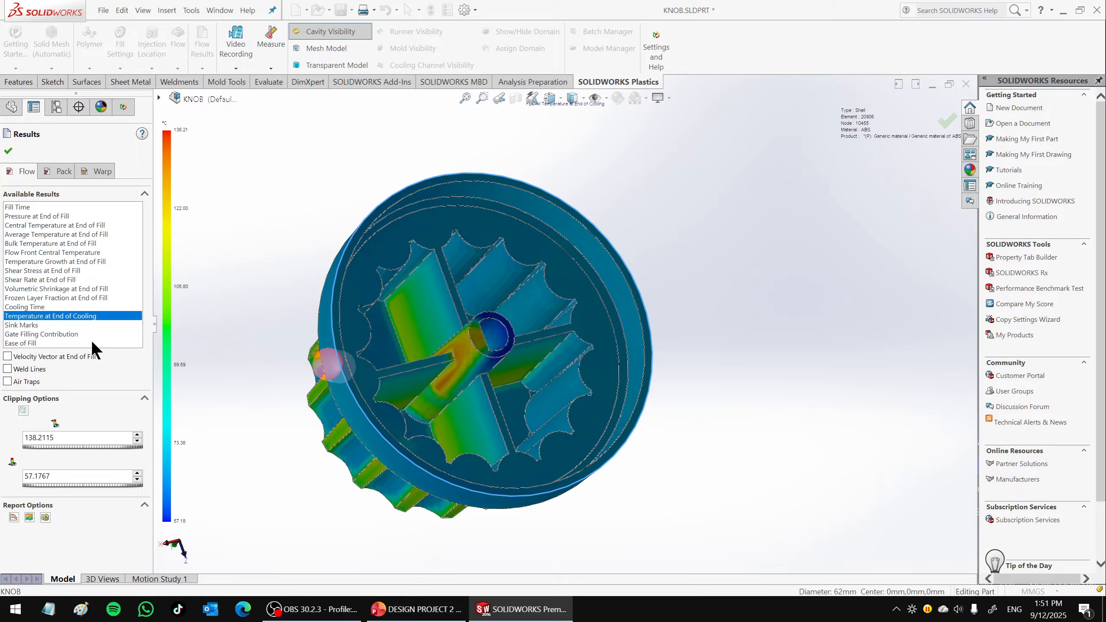
Display the Sink Marks plot and examine the central boss, its bore and the adjoining ribs up close.
click(21, 325)
middle_drag(452, 340, 562, 296)
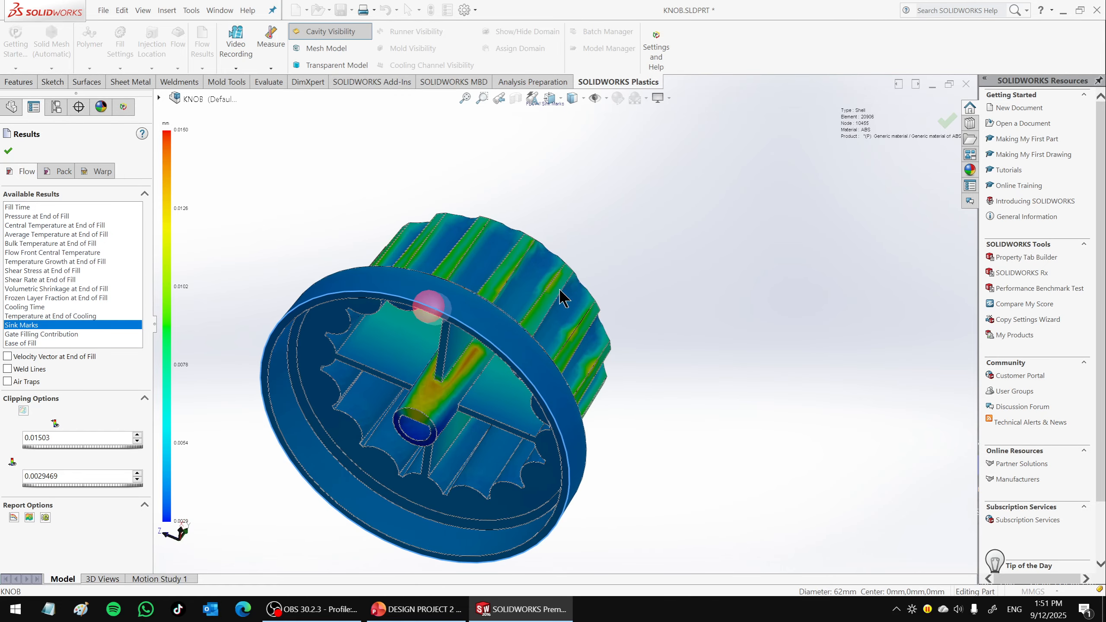
middle_drag(476, 317, 454, 253)
scroll(467, 349, down, 9)
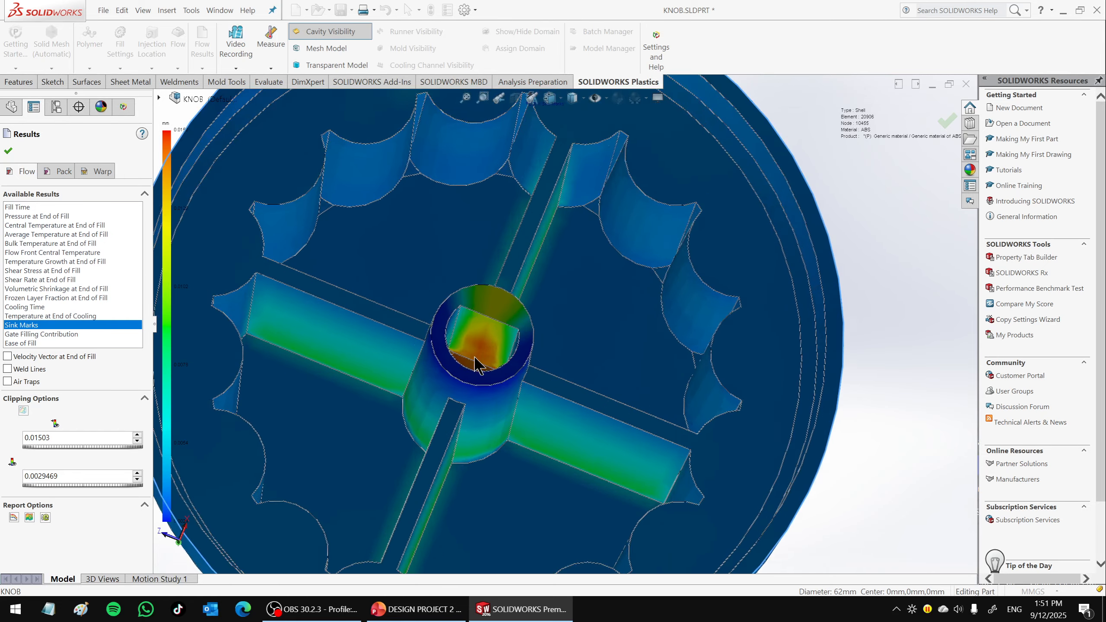
middle_drag(503, 339, 474, 408)
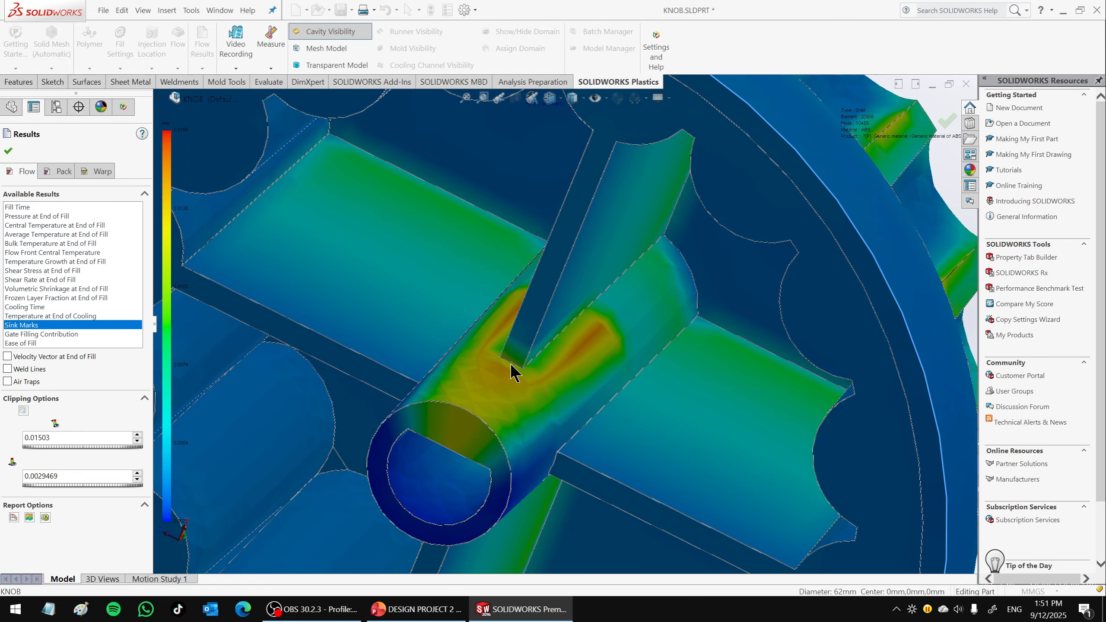
scroll(509, 363, up, 5)
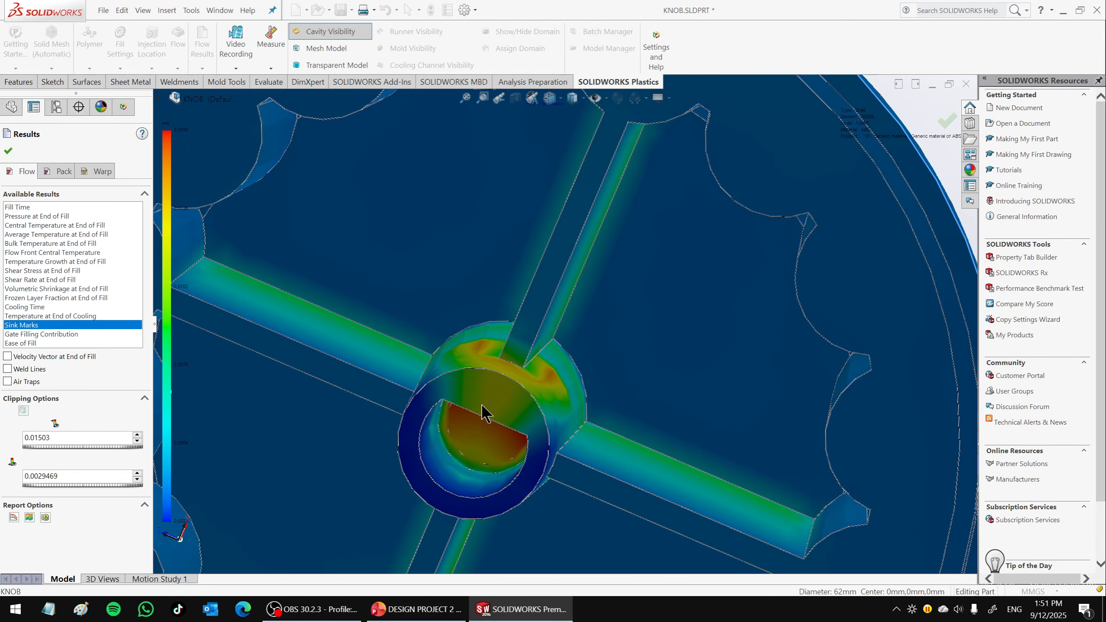
scroll(486, 405, up, 4)
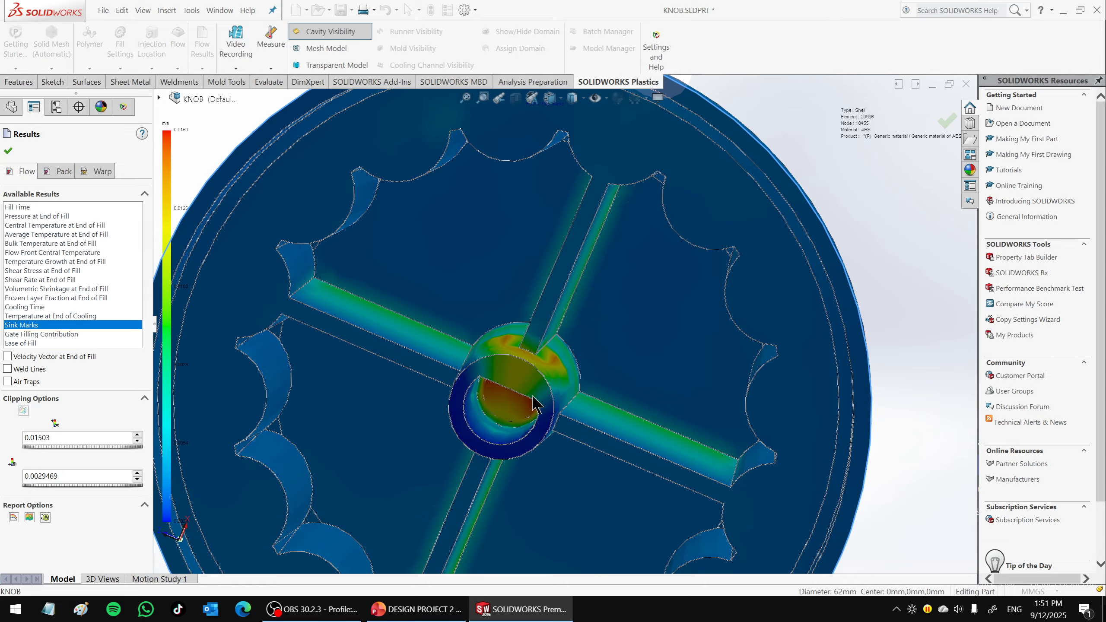
middle_drag(544, 397, 567, 383)
scroll(520, 392, down, 5)
scroll(518, 385, up, 3)
scroll(558, 321, up, 2)
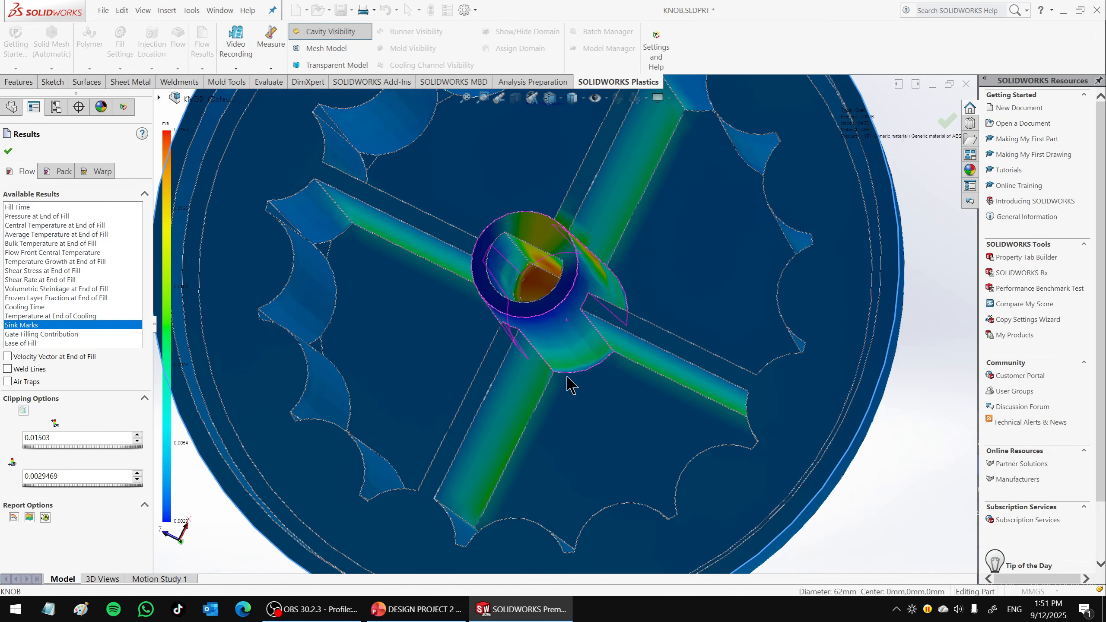
scroll(526, 262, up, 3)
scroll(540, 281, down, 4)
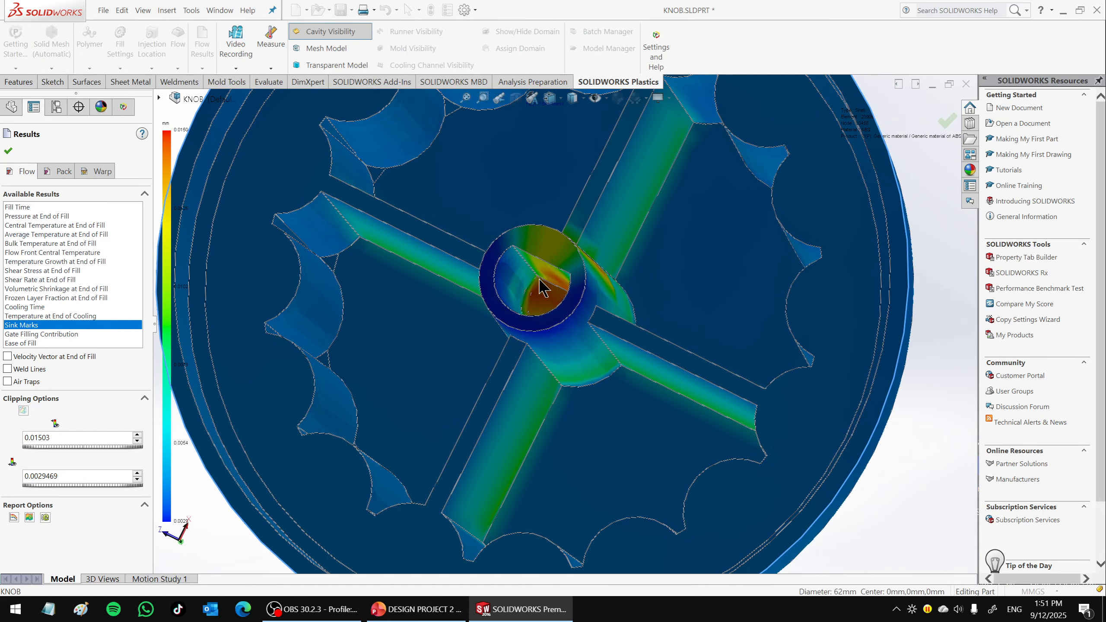
Examine the sink marks on the knob's closed end face and outer grip flutes.
middle_drag(561, 312, 664, 353)
scroll(557, 323, up, 5)
scroll(461, 304, up, 3)
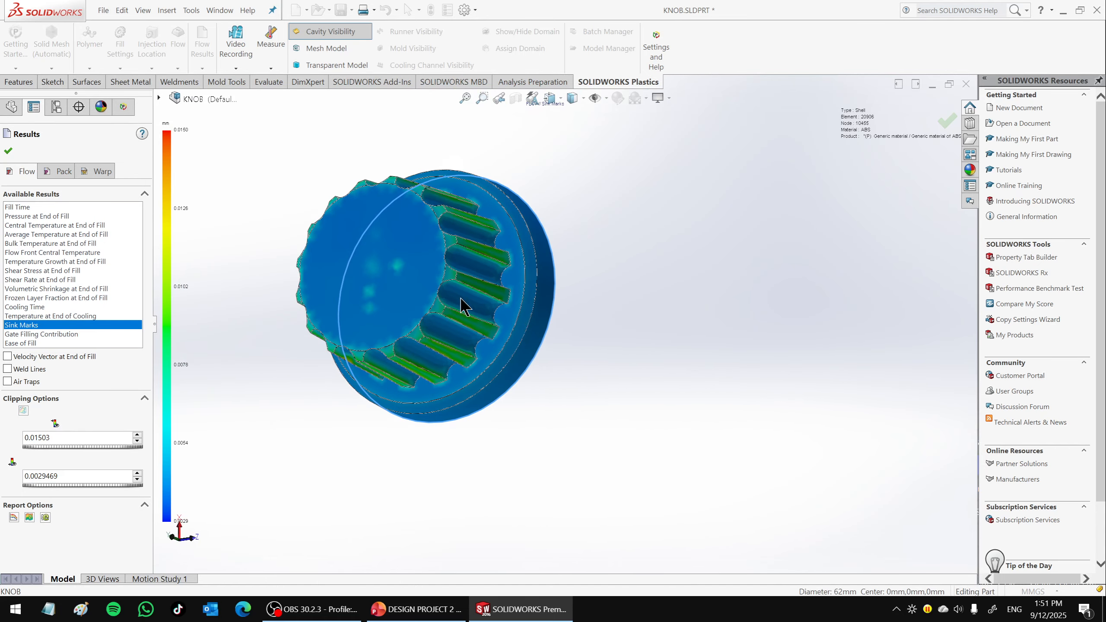
scroll(350, 252, down, 6)
scroll(381, 268, up, 2)
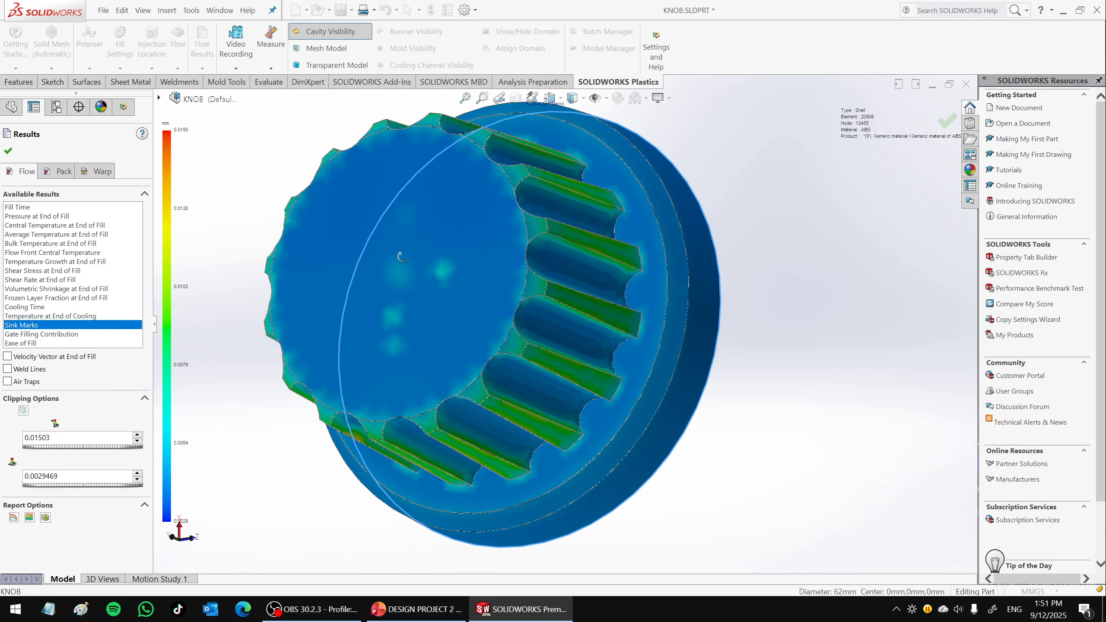
middle_drag(394, 261, 264, 299)
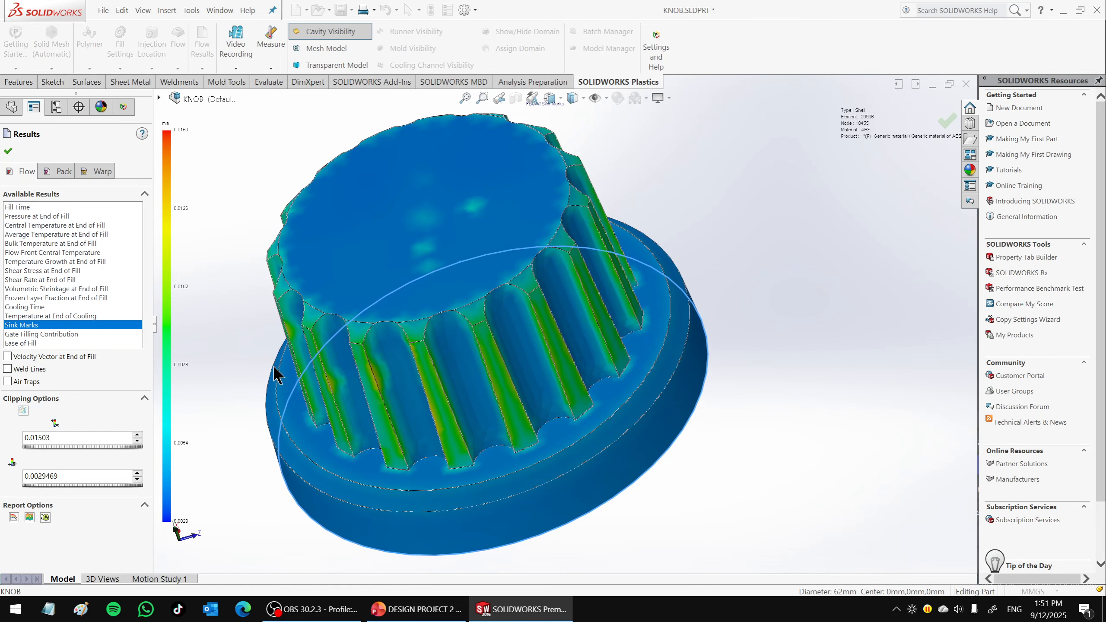
Review the Gate Filling Contribution and Ease of Fill plots on the knob's outer and inner sides.
click(36, 334)
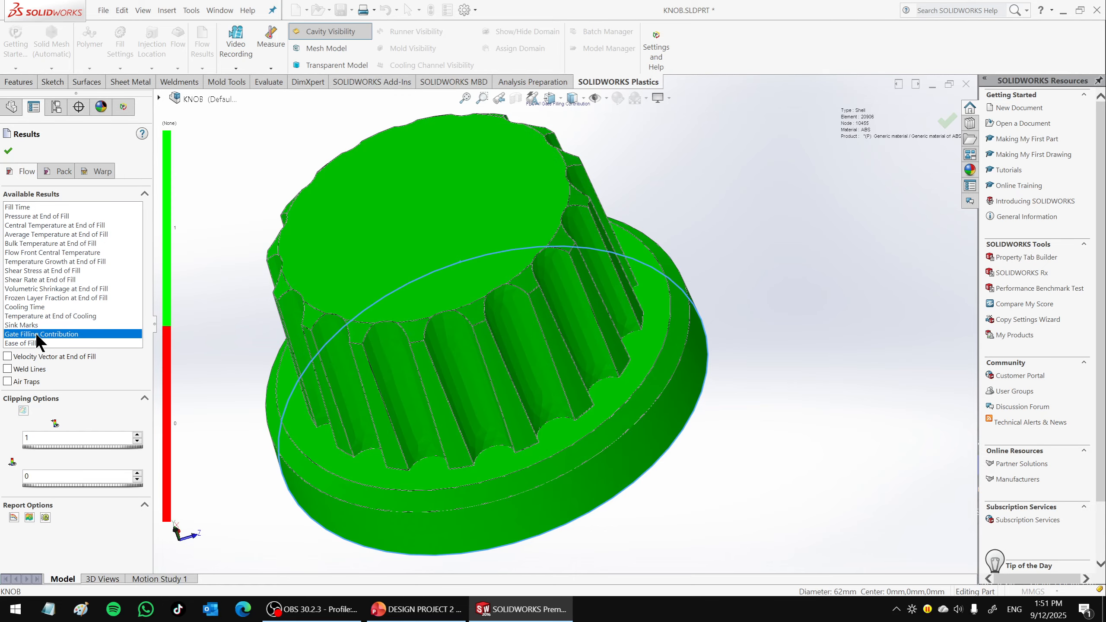
middle_drag(567, 383, 450, 388)
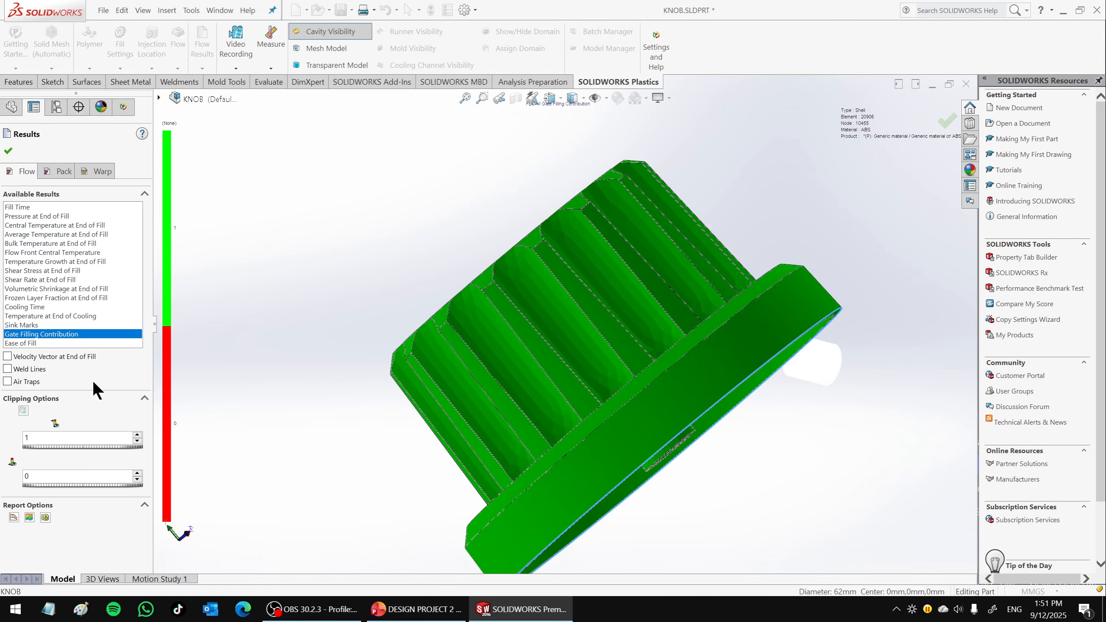
click(31, 343)
scroll(568, 314, up, 3)
middle_drag(649, 370, 559, 188)
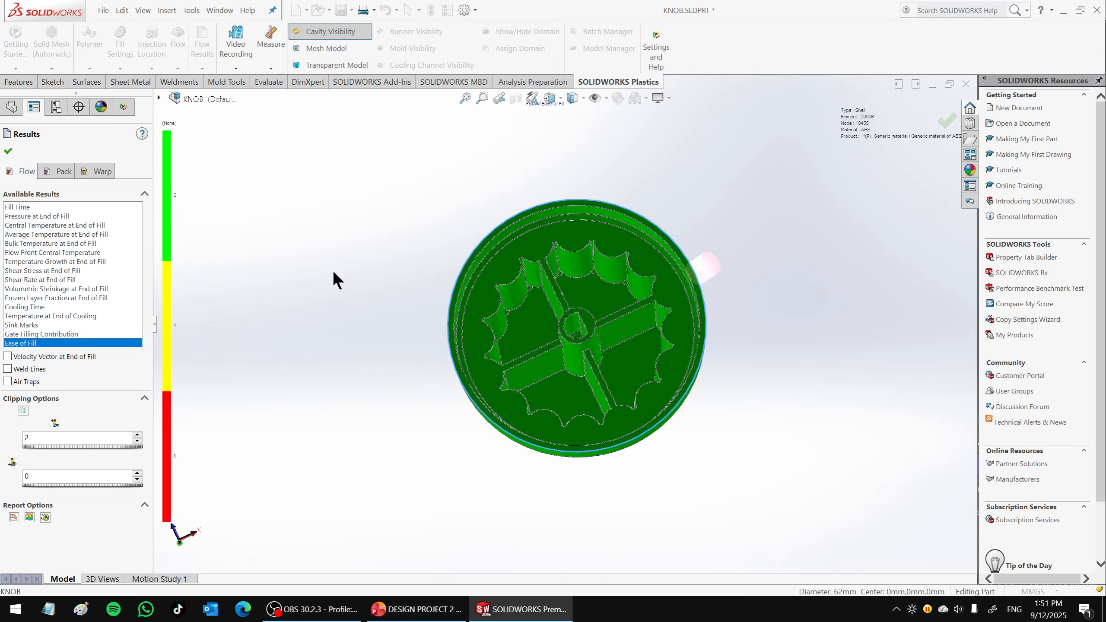
Overlay the weld lines and air traps on the knob and examine where they lie on the ribs, boss and rim.
click(8, 369)
middle_drag(603, 374, 595, 416)
scroll(595, 415, down, 6)
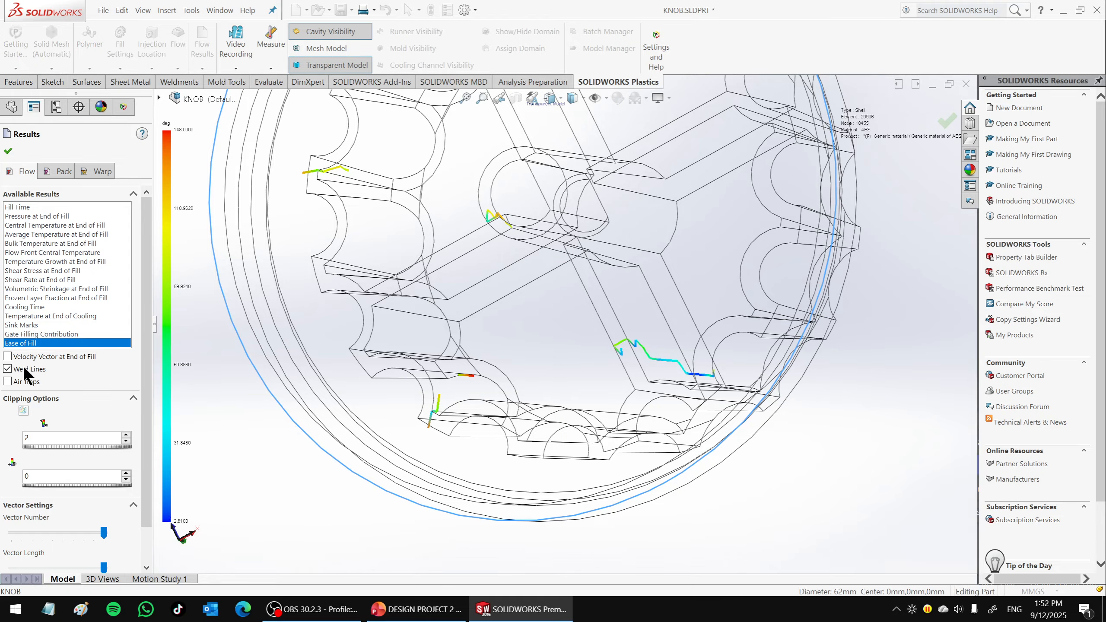
scroll(627, 394, up, 6)
middle_drag(627, 394, 523, 244)
middle_drag(596, 185, 508, 240)
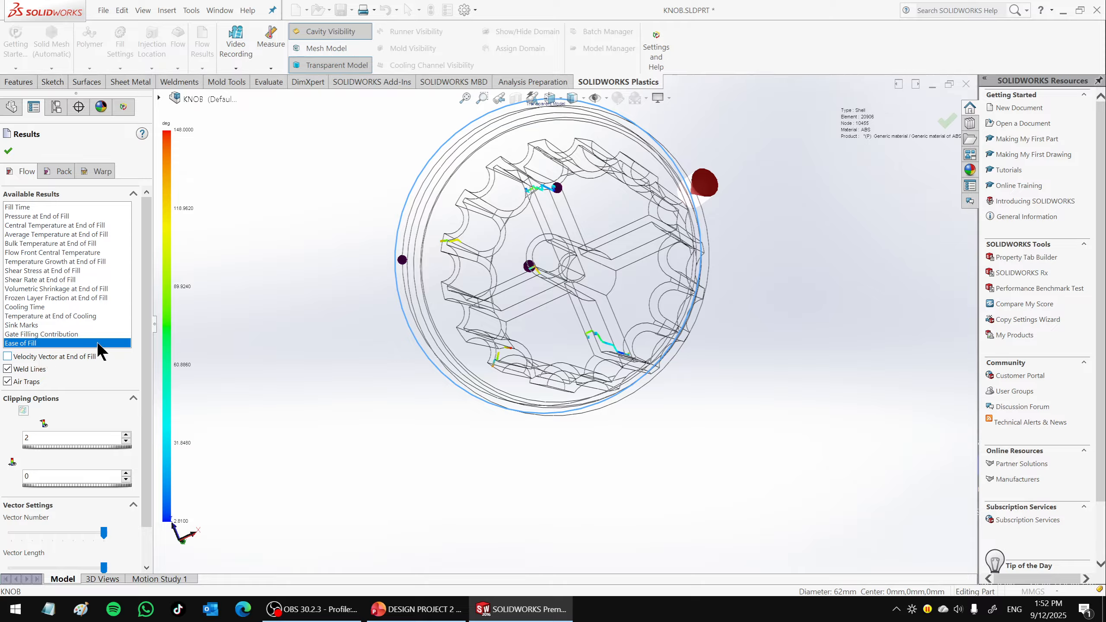
drag(152, 295, 158, 261)
Display the Sink Marks plot with the weld lines and air traps overlaid and inspect the boss, bore and ribs.
click(28, 325)
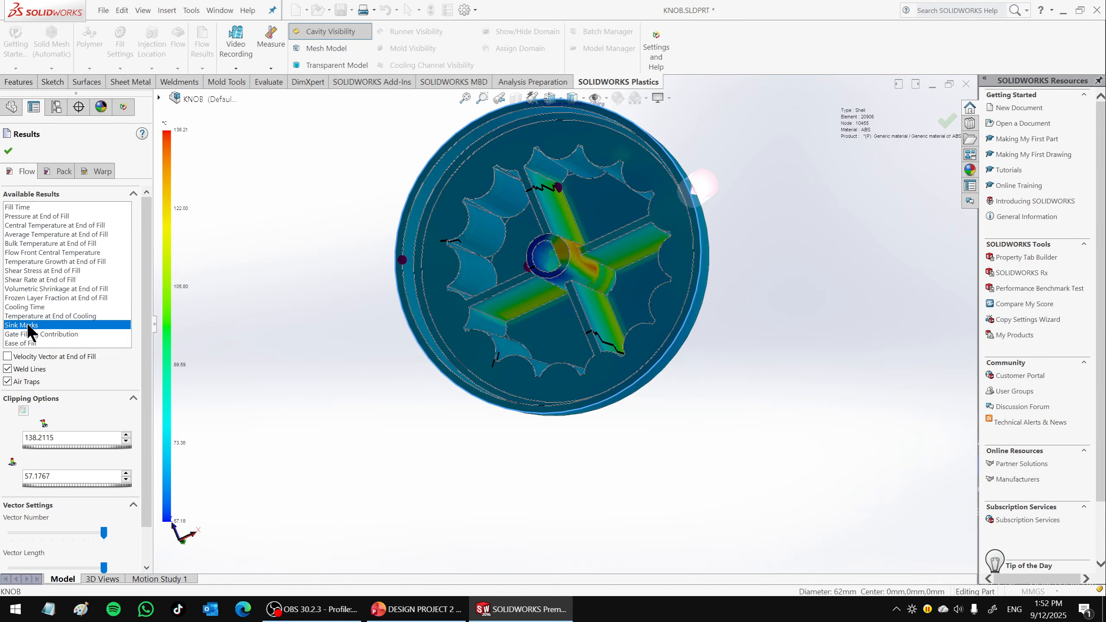
middle_drag(607, 334, 648, 359)
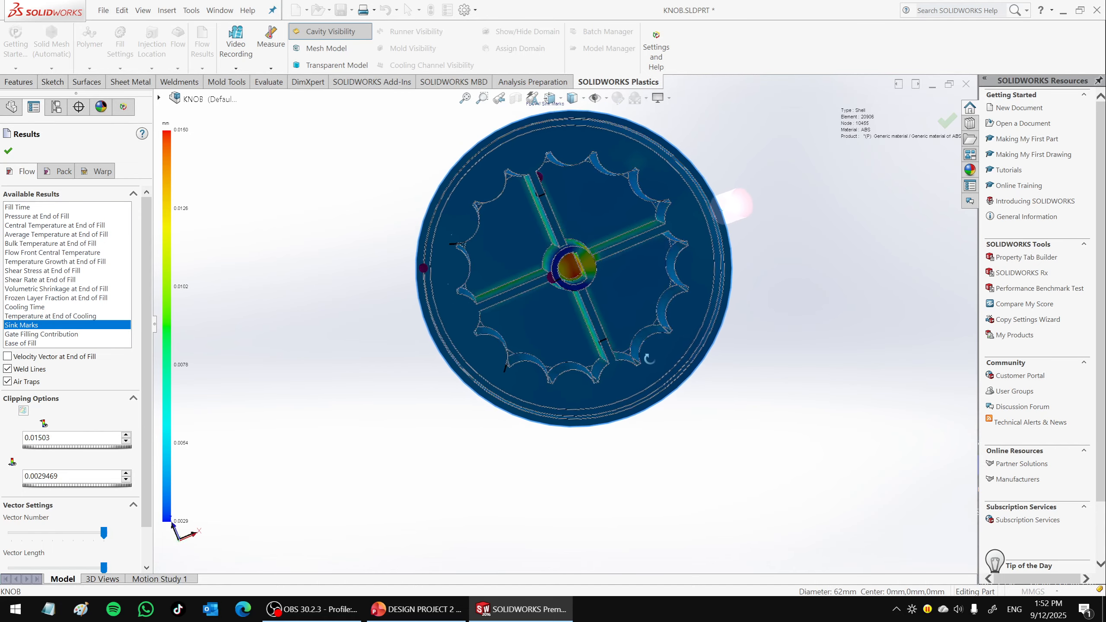
scroll(625, 284, down, 5)
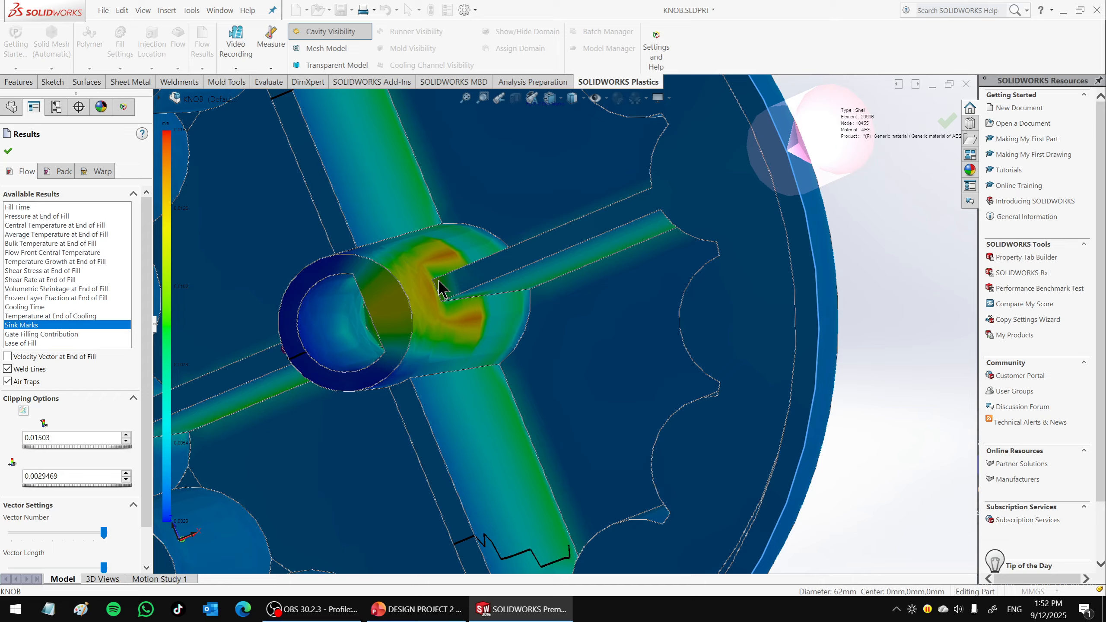
mouse_move(439, 287)
middle_down()
mouse_move(487, 289)
mouse_move(446, 306)
middle_up()
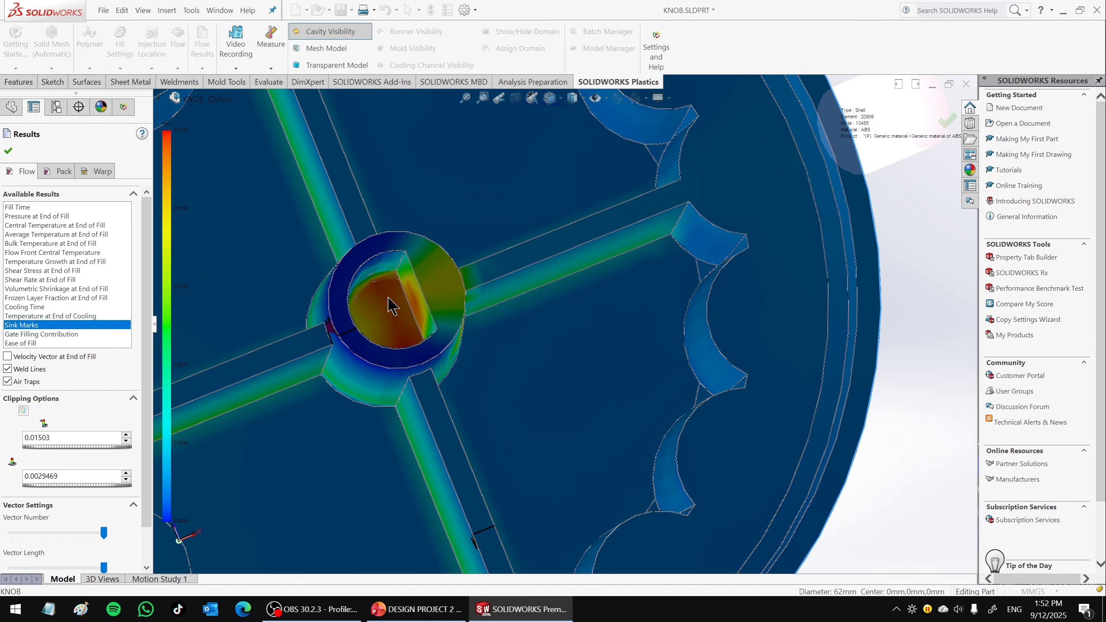
scroll(388, 318, up, 2)
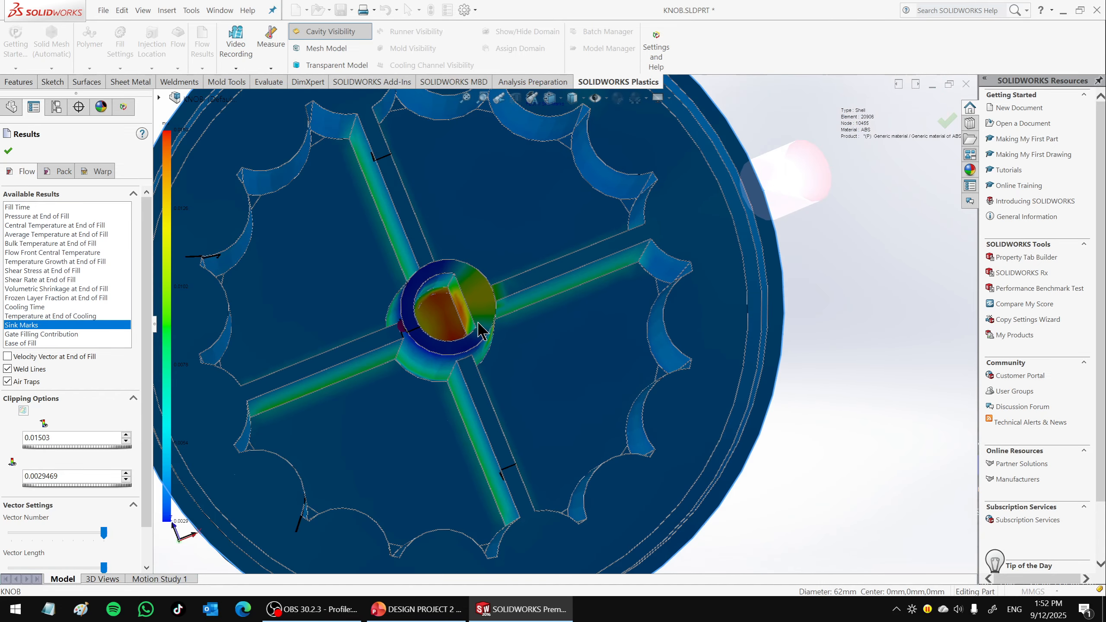
middle_drag(495, 322, 462, 345)
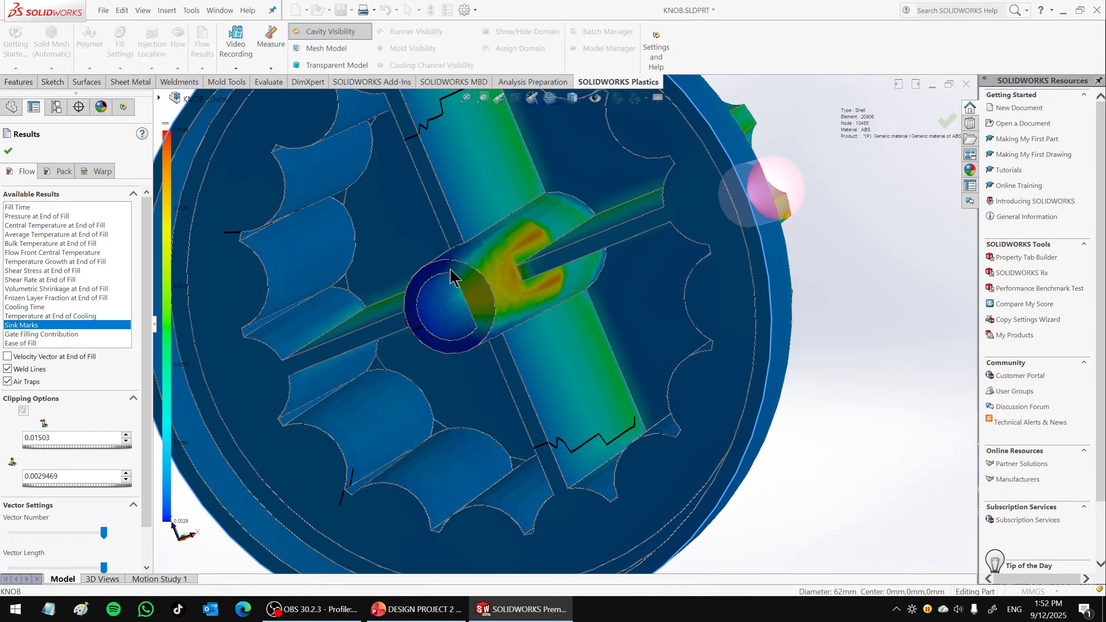
scroll(541, 315, up, 1)
mouse_move(505, 341)
middle_down()
mouse_move(541, 315)
mouse_move(492, 338)
middle_up()
scroll(541, 323, up, 3)
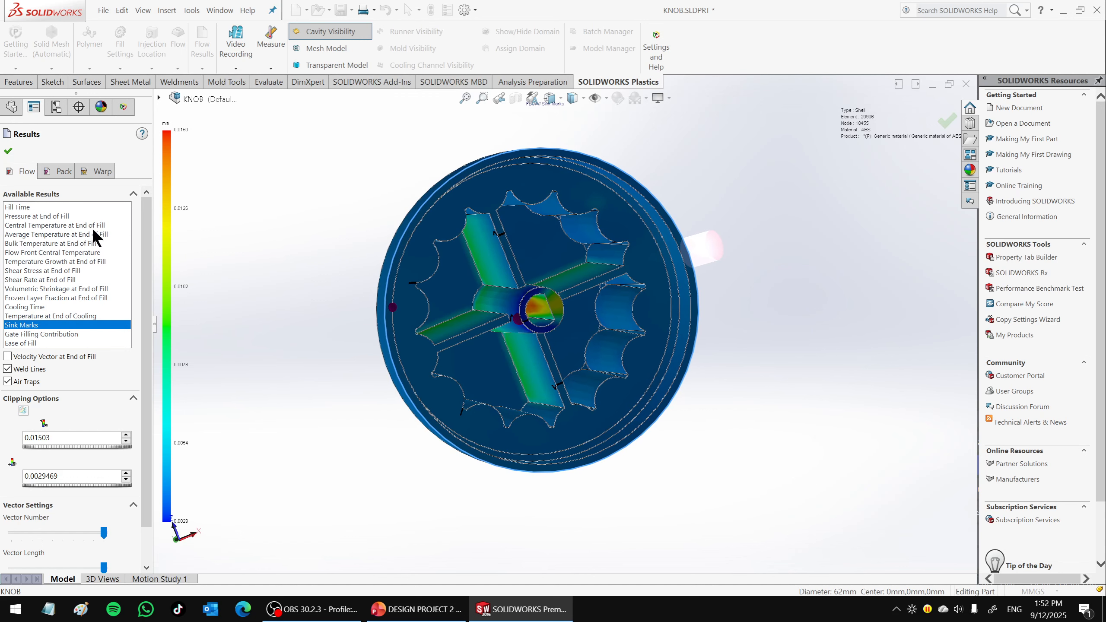
scroll(141, 245, down, 1)
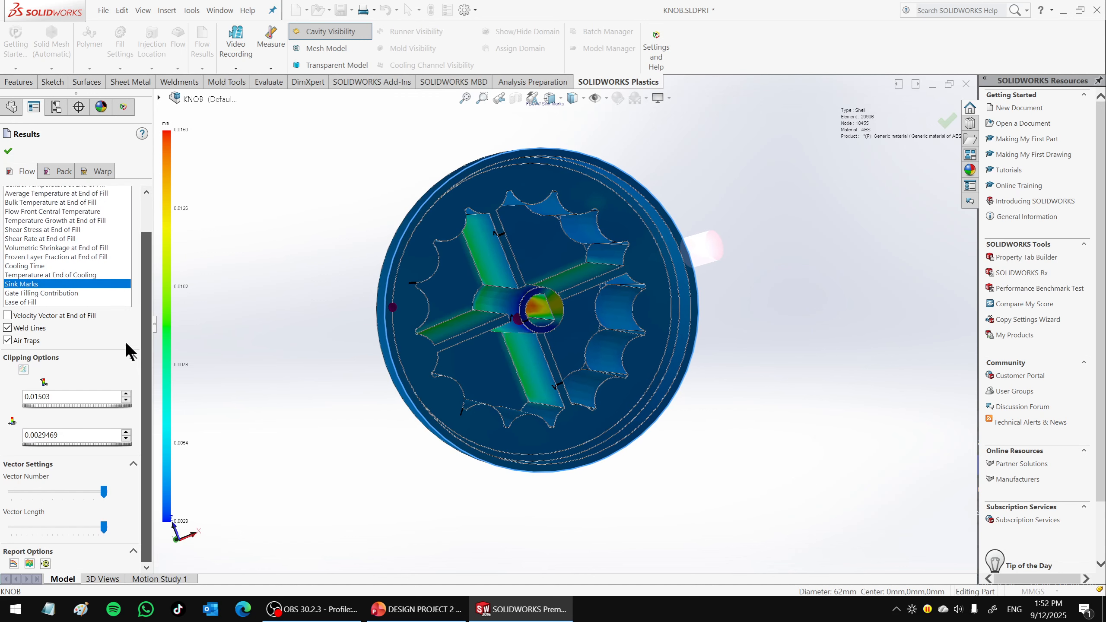
scroll(143, 269, up, 1)
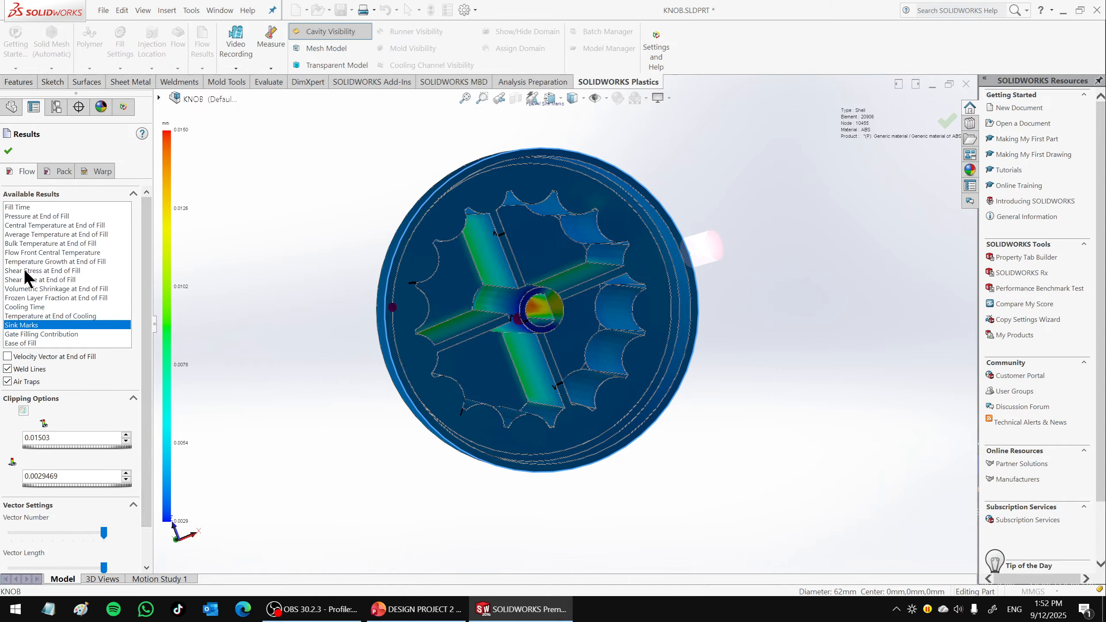
Display the Cooling Time plot on the knob's inner side.
click(26, 307)
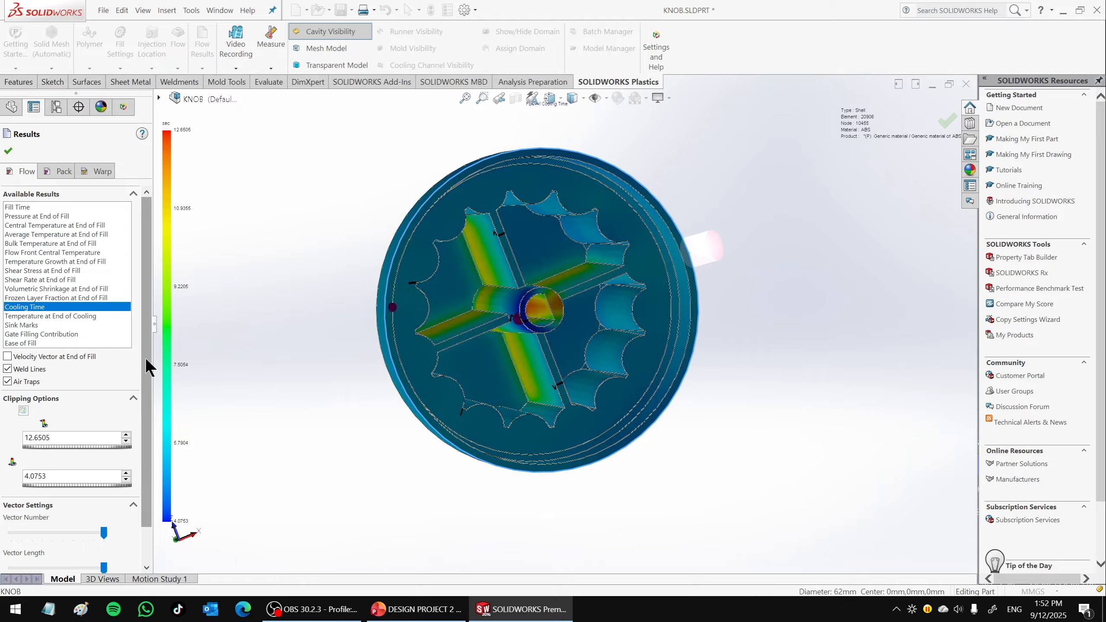
scroll(144, 455, down, 1)
scroll(140, 455, up, 1)
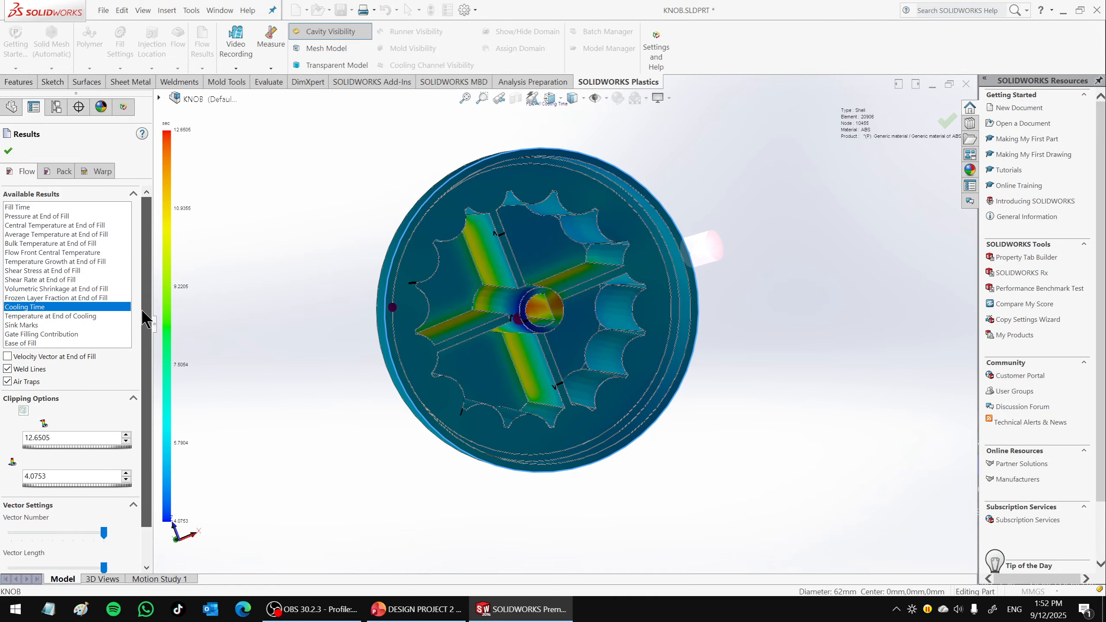
Switch to the Pack results and examine the Pressure at End of Packing plot around the rim's injection location.
click(58, 174)
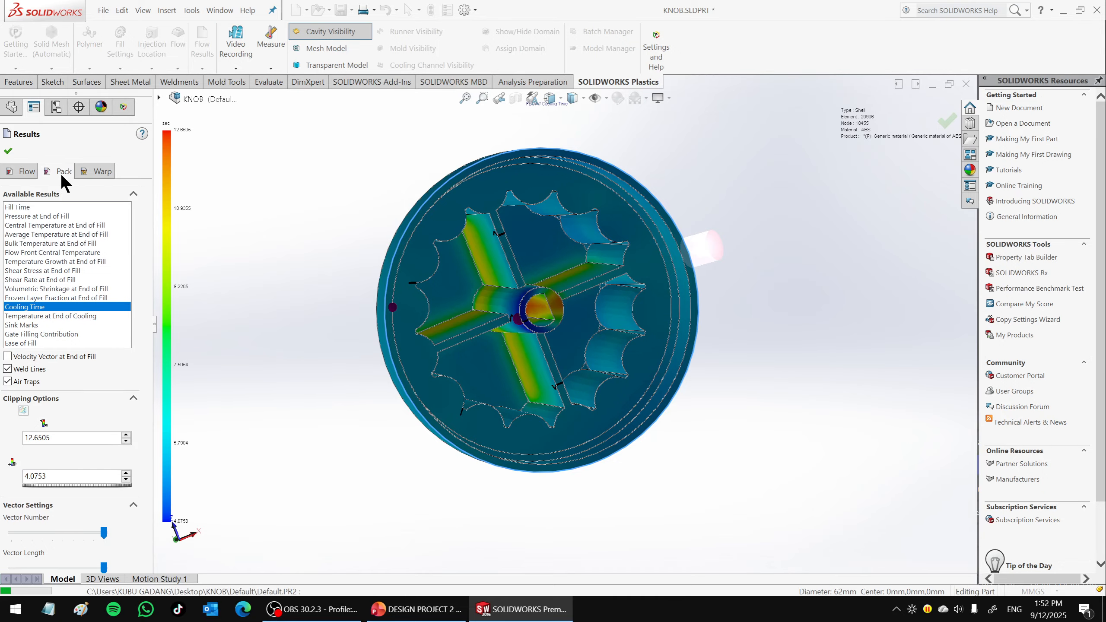
mouse_move(623, 342)
middle_down()
mouse_move(624, 324)
mouse_move(584, 313)
mouse_move(584, 363)
mouse_move(625, 329)
middle_up()
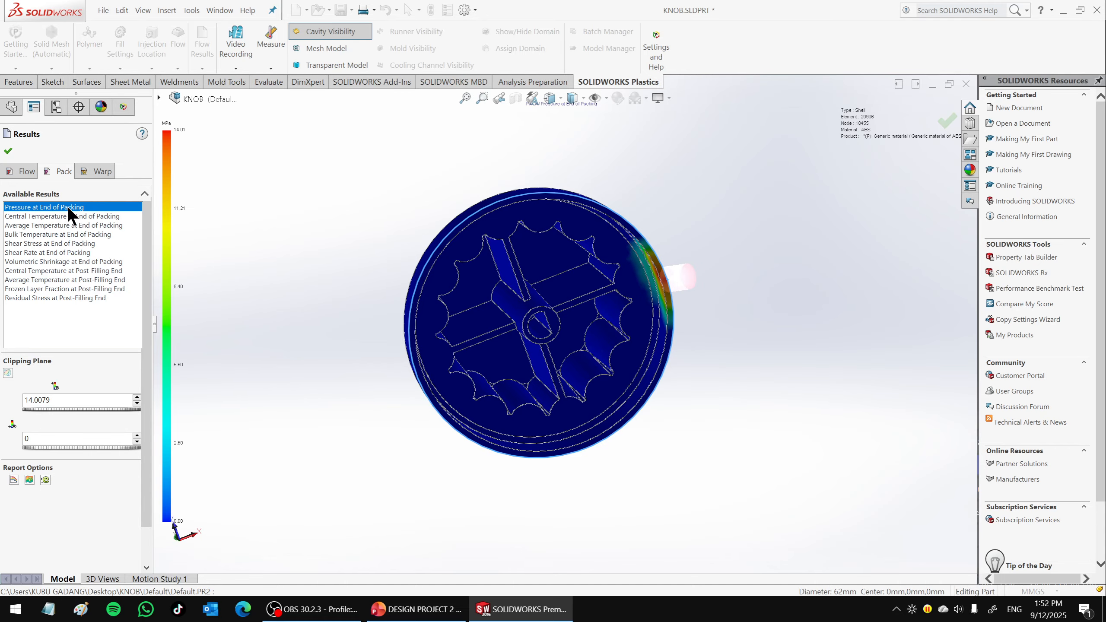
middle_drag(655, 371, 626, 303)
scroll(557, 326, up, 6)
scroll(548, 326, up, 3)
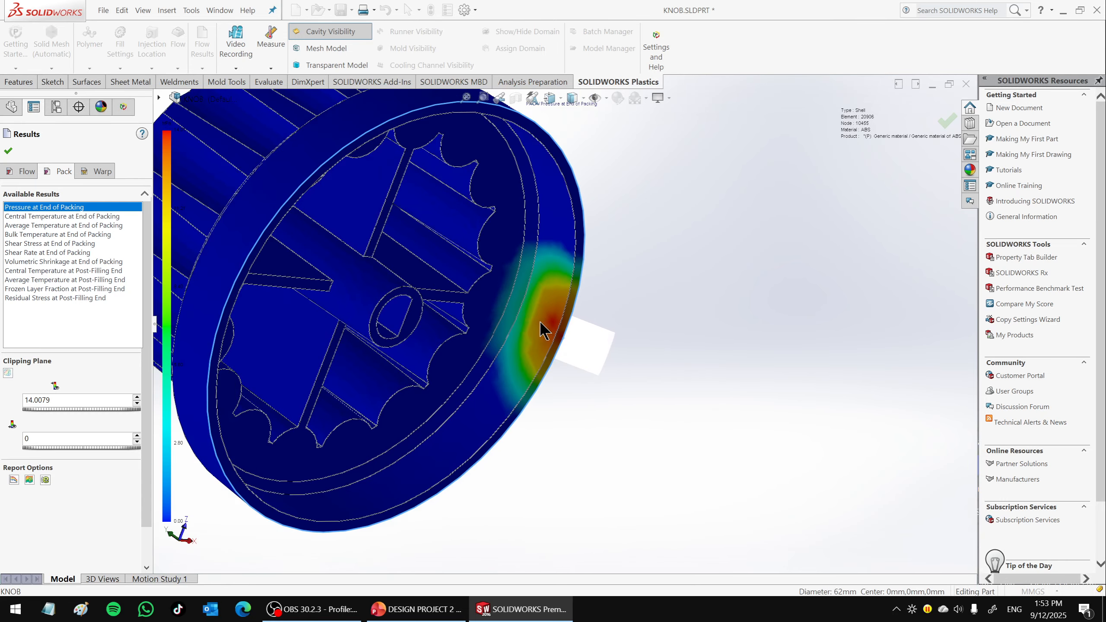
scroll(547, 327, up, 3)
middle_drag(548, 323, 601, 315)
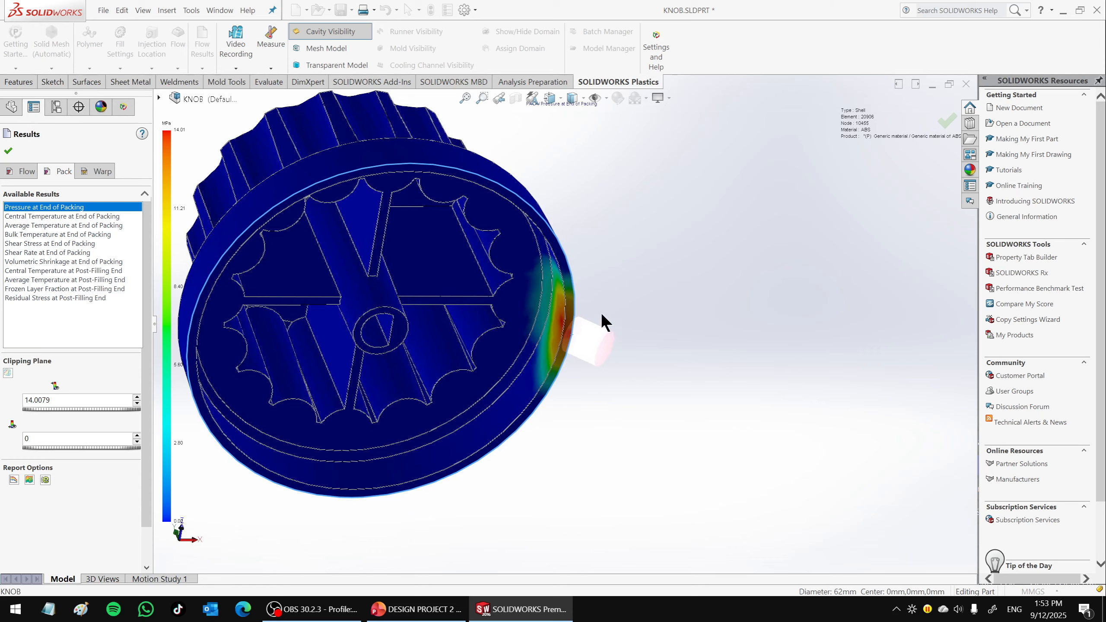
Review the Central Temperature and Average Temperature at End of Packing plots on the knob's inner side.
click(46, 213)
scroll(550, 335, up, 2)
middle_drag(555, 348, 520, 313)
click(88, 226)
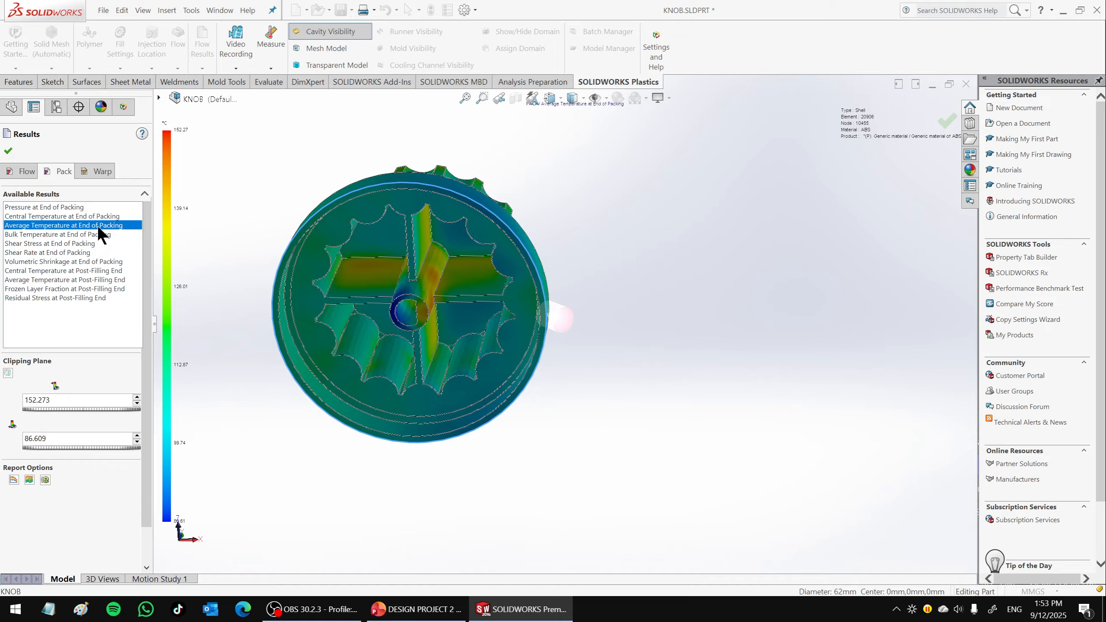
Open the Results Adviser, widen it and move it clear of the knob, keeping the plot enlarged beside it.
click(30, 480)
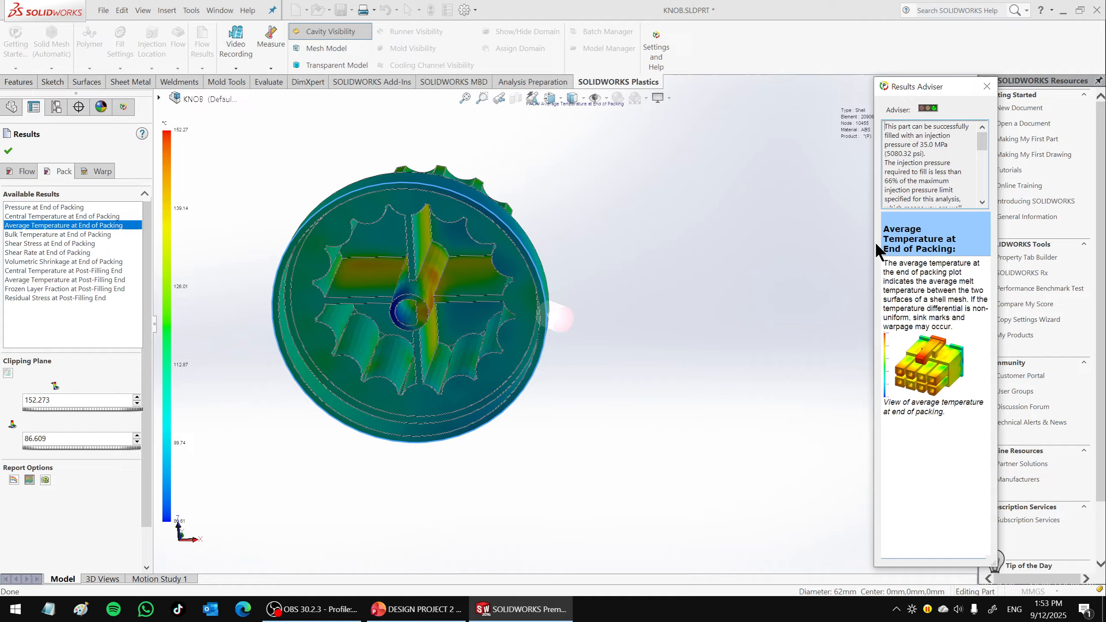
drag(872, 244, 696, 244)
drag(863, 85, 961, 84)
scroll(283, 289, down, 3)
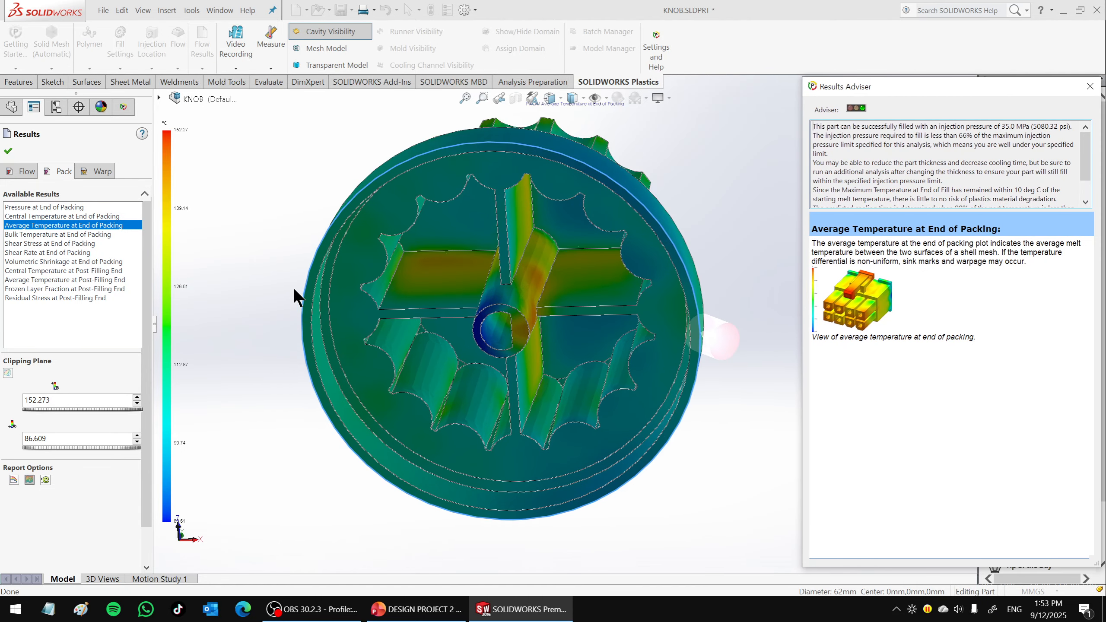
Review the Pressure, Average Temperature and Bulk Temperature at End of Packing plots along with their adviser notes.
click(79, 207)
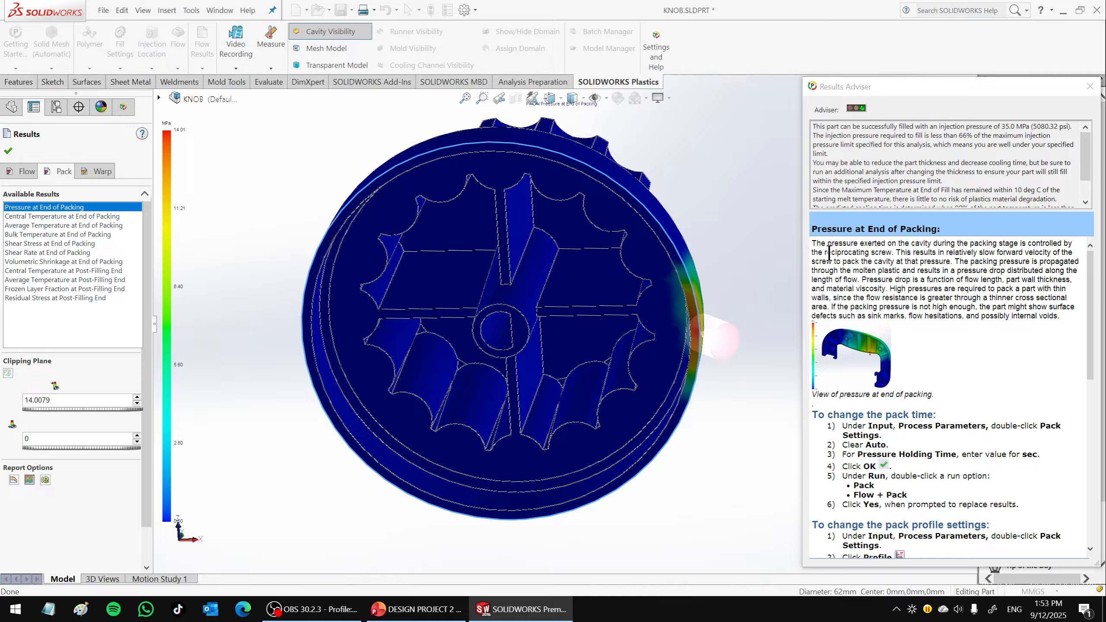
click(68, 225)
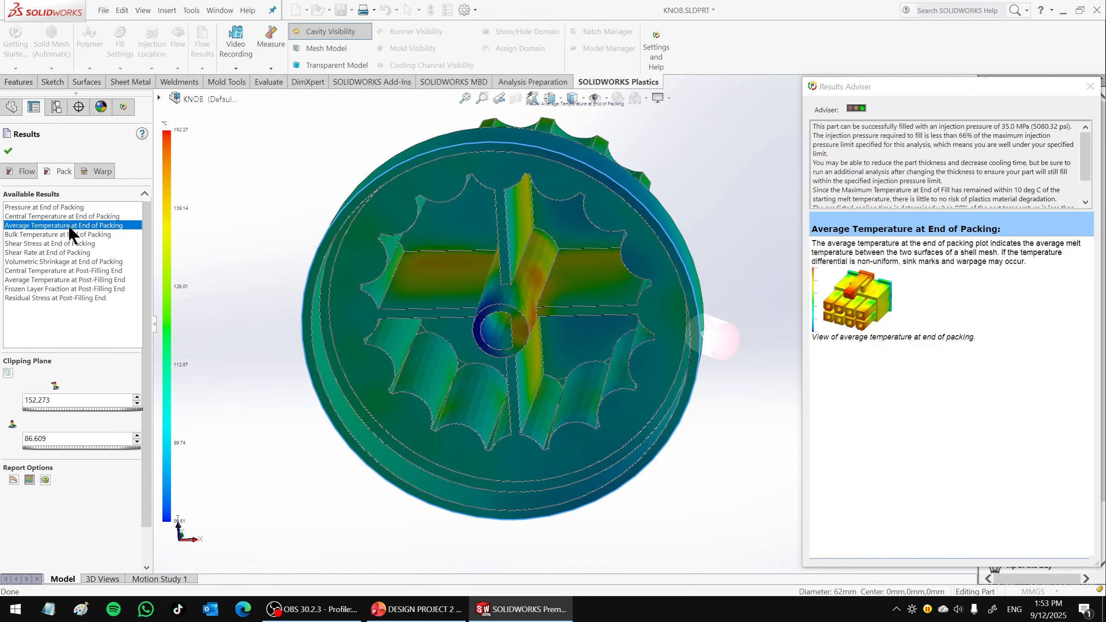
click(60, 235)
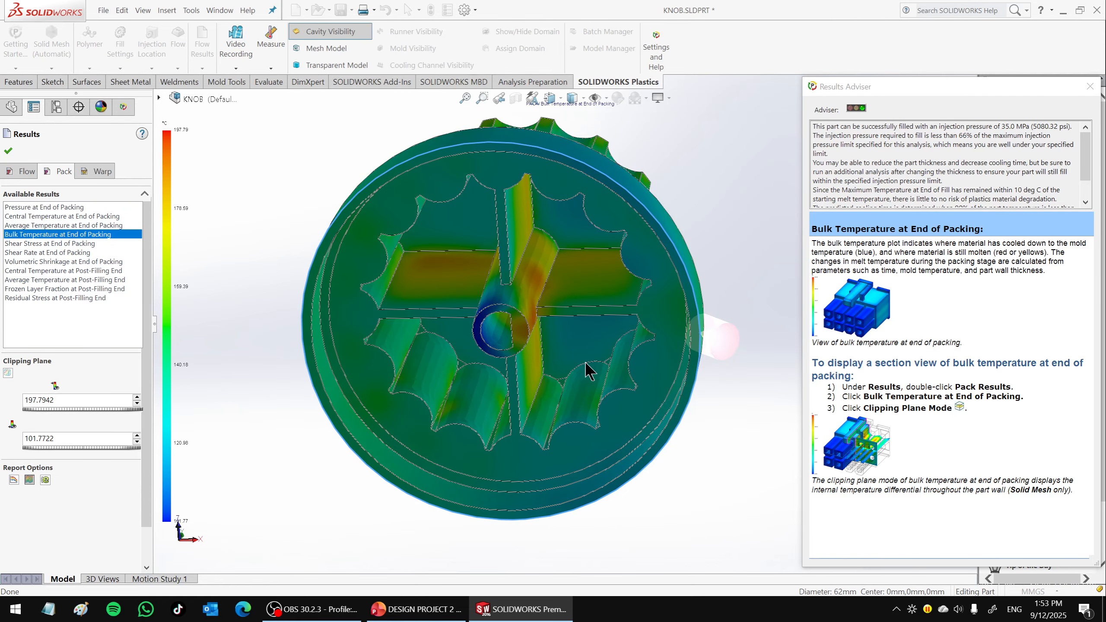
middle_drag(589, 369, 501, 313)
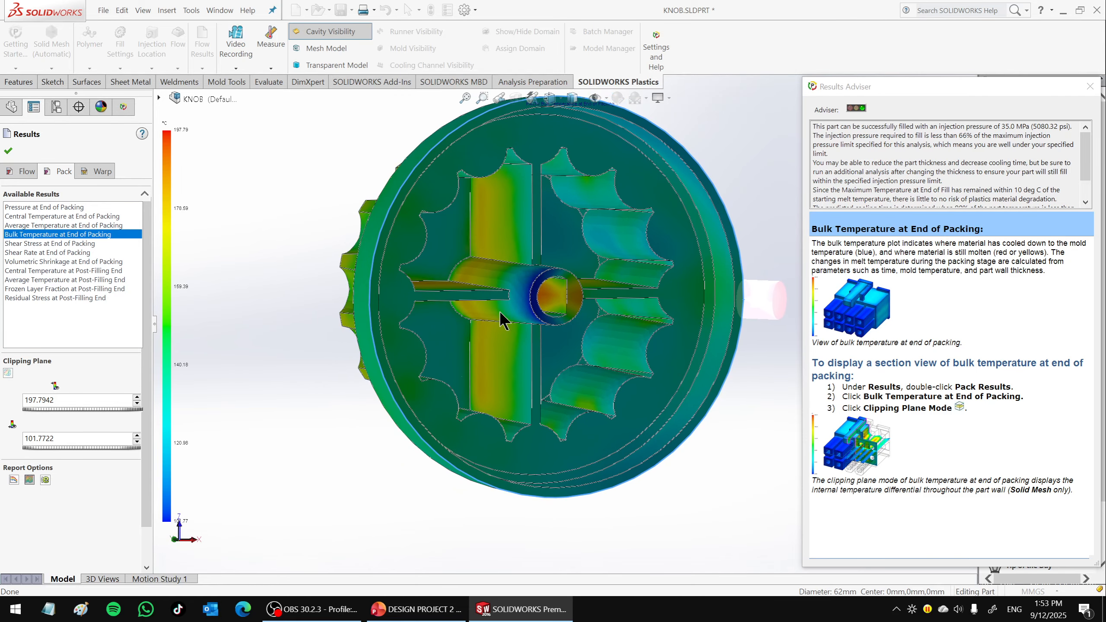
Review the Shear Stress and Volumetric Shrinkage at End of Packing plots, examining the shrinkage on the knob's inner and outer sides.
click(55, 242)
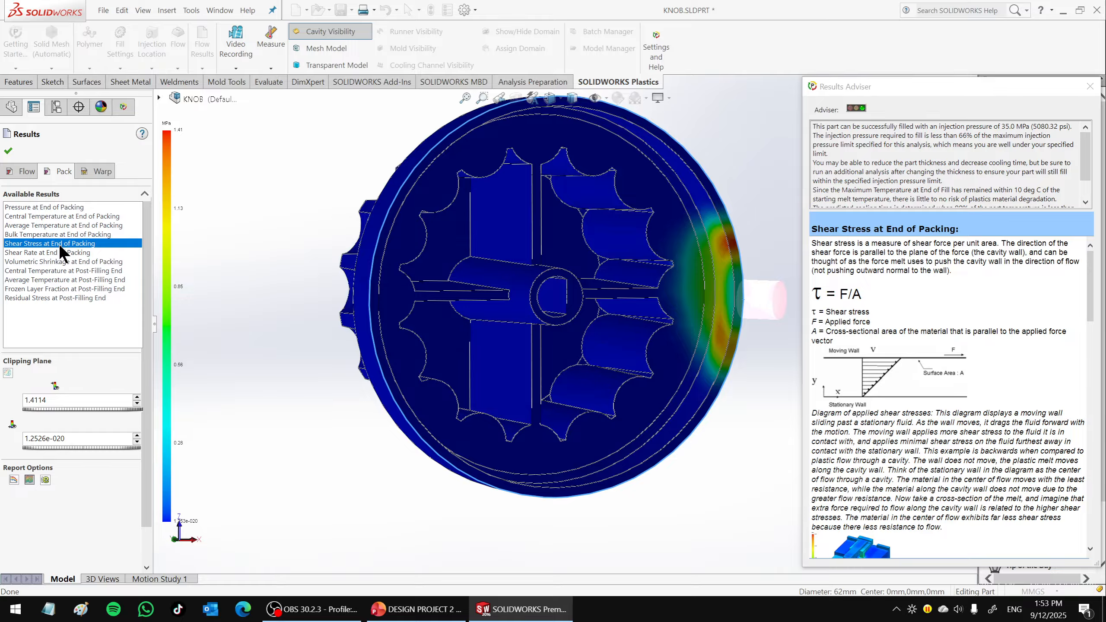
click(45, 260)
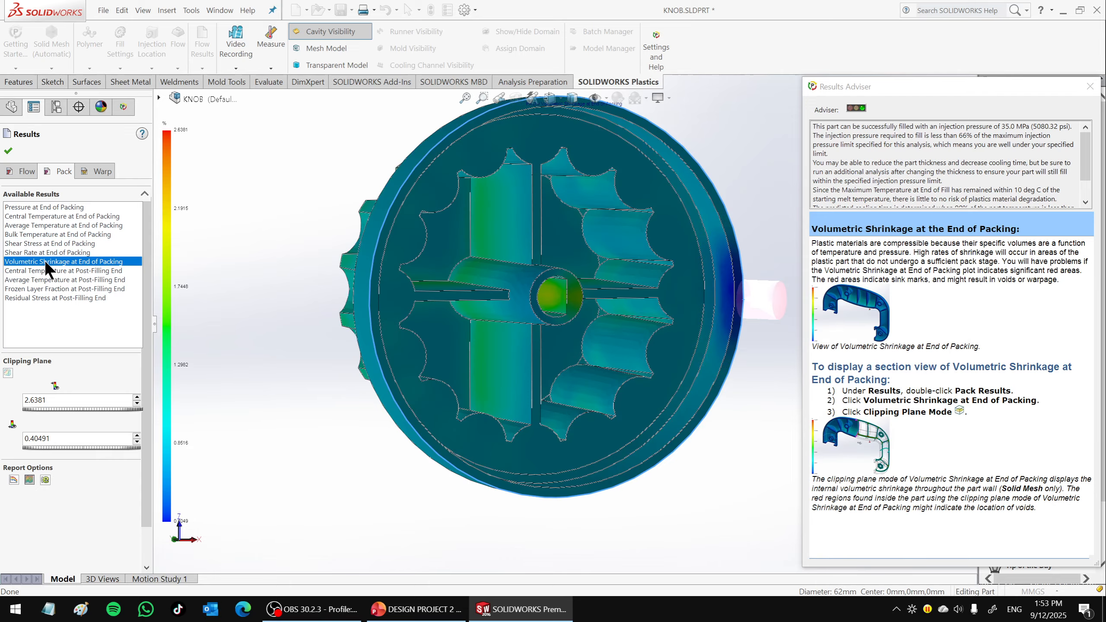
middle_drag(453, 335, 497, 331)
middle_drag(475, 250, 549, 305)
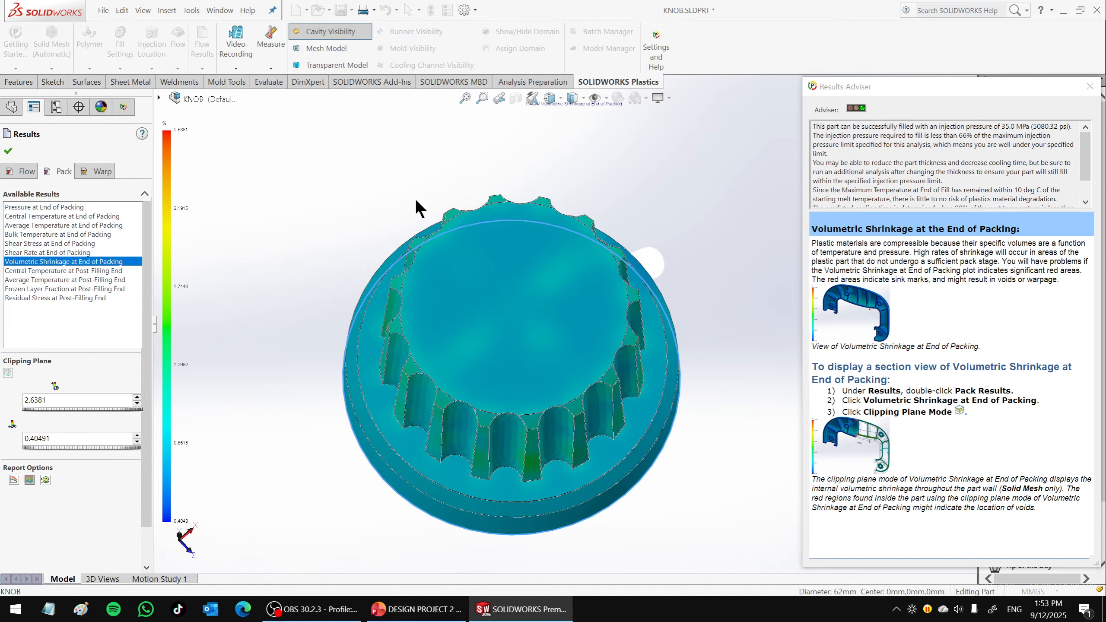
middle_drag(401, 393, 437, 255)
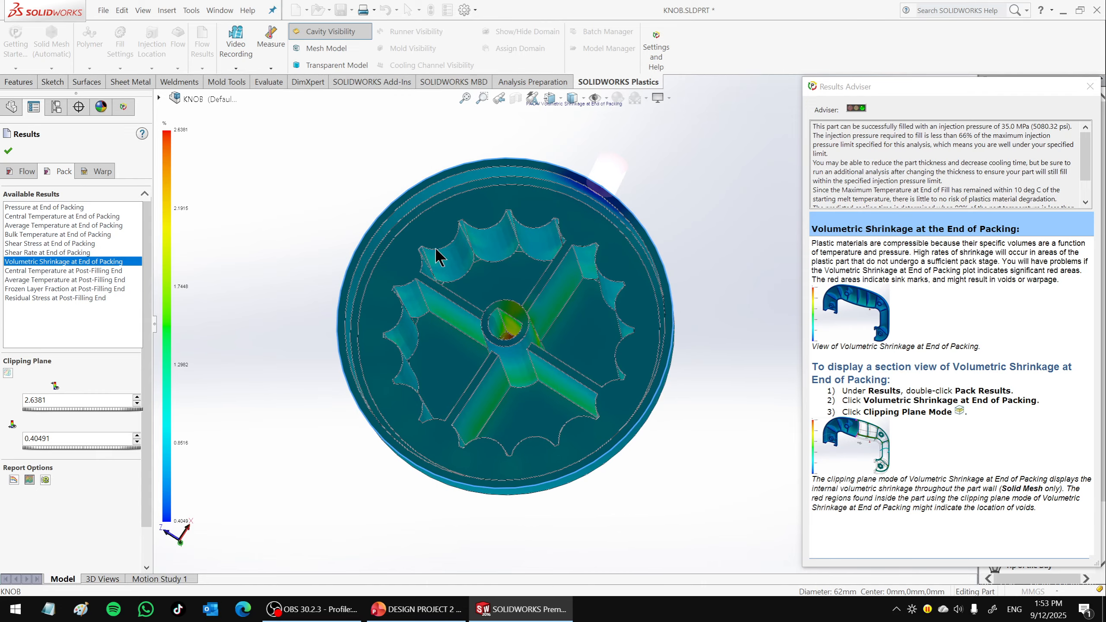
Review the Post-Filling End plots for central temperature, average temperature, frozen layer fraction and residual stress on the knob.
click(35, 270)
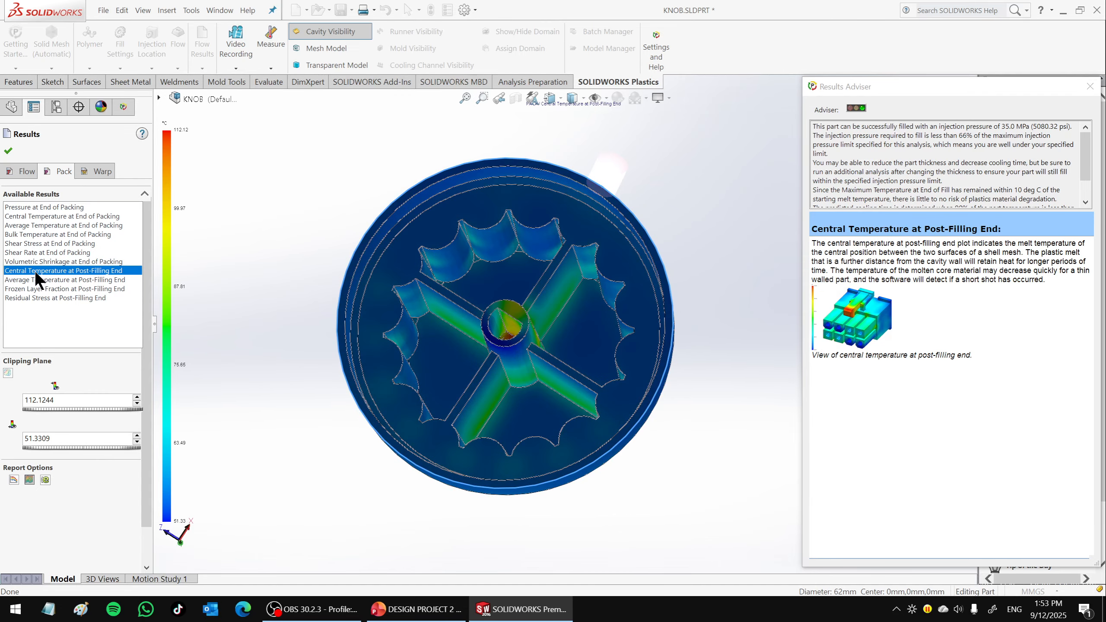
click(36, 280)
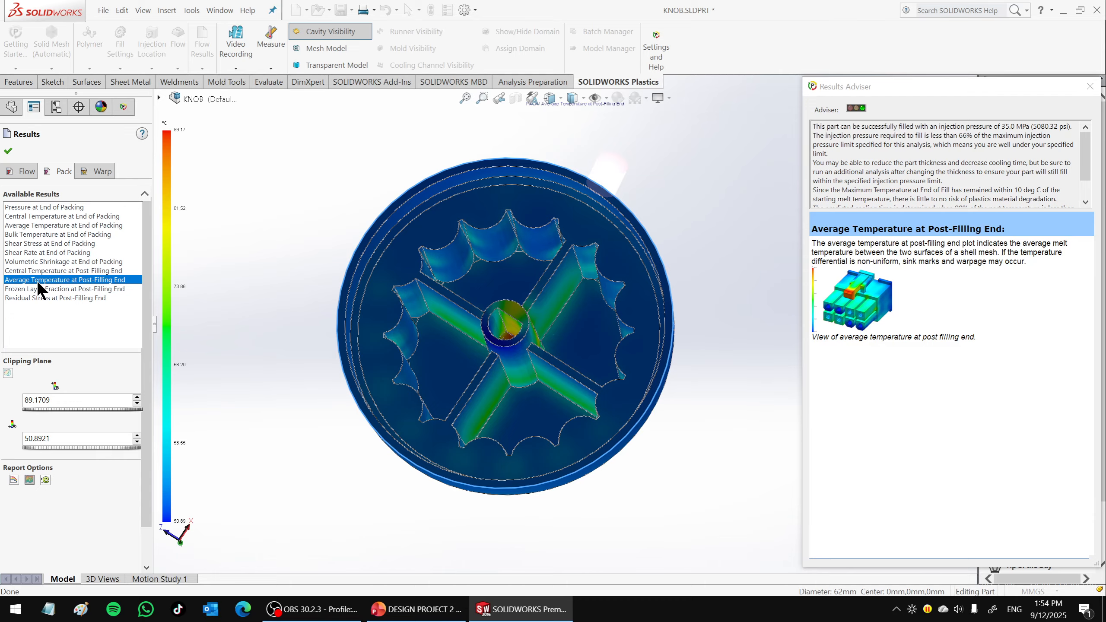
click(37, 289)
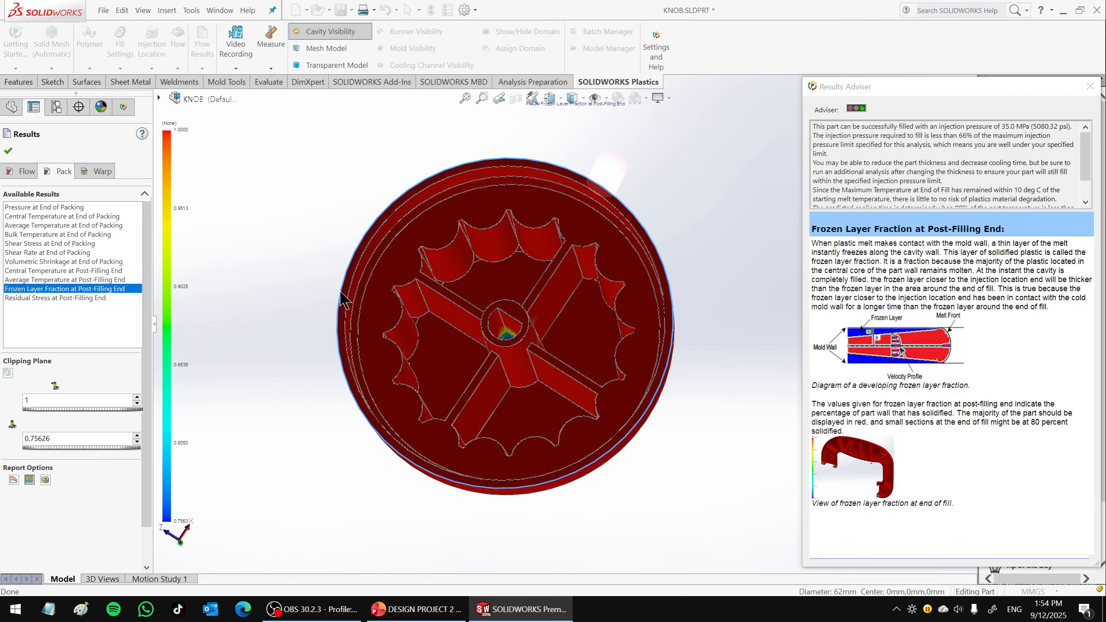
middle_drag(346, 301, 392, 358)
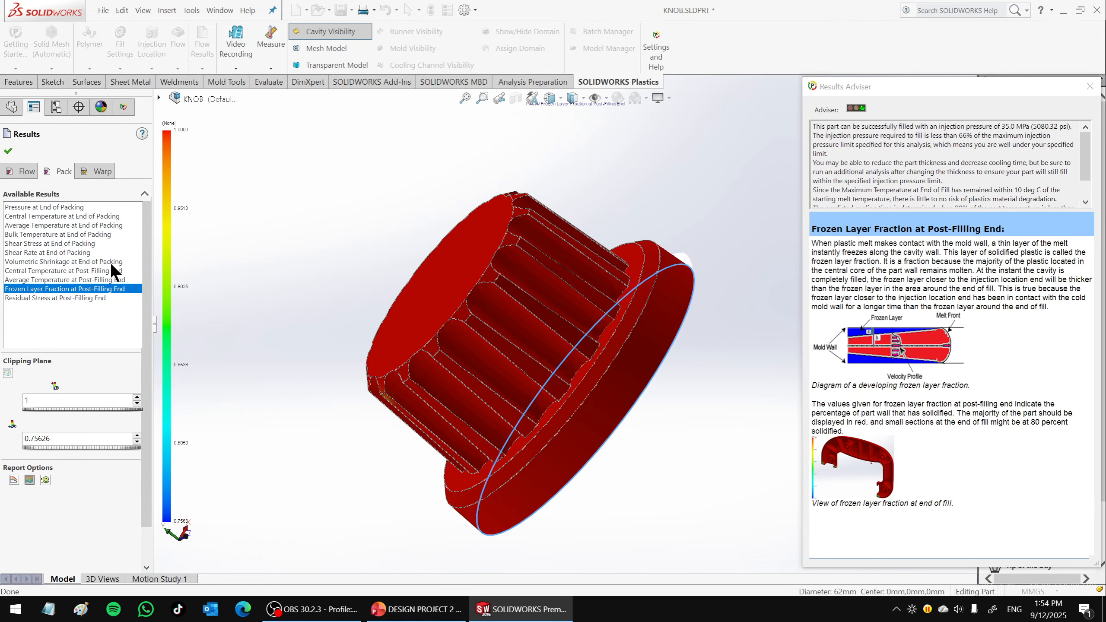
click(53, 298)
middle_drag(613, 435, 351, 270)
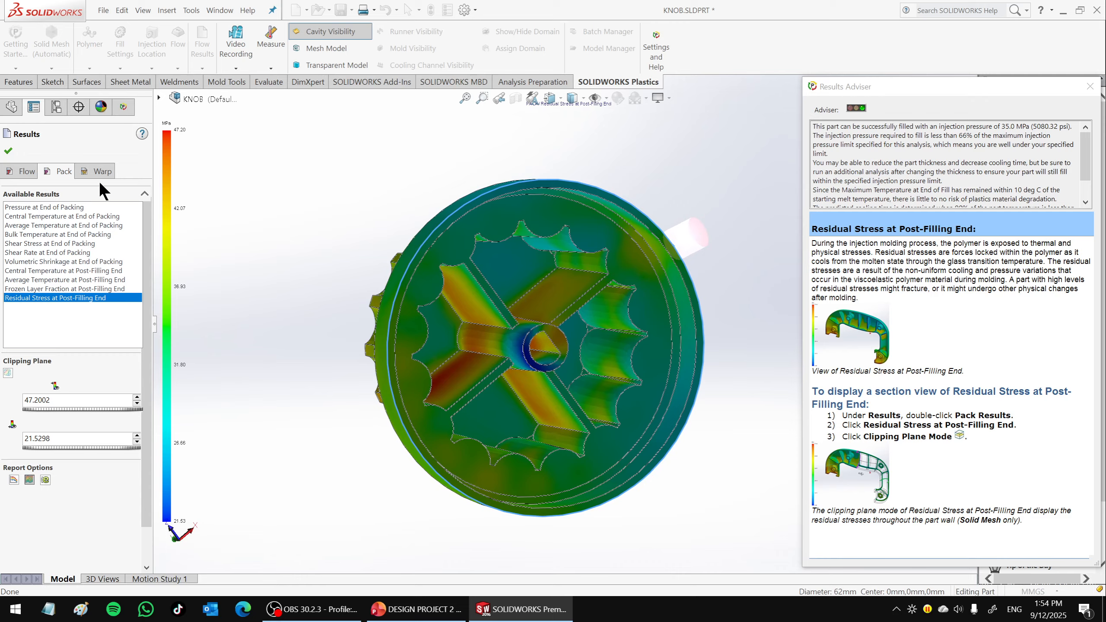
Switch to the Warp results and examine the Total Stress Displacement plot on the knob's inner side.
click(93, 169)
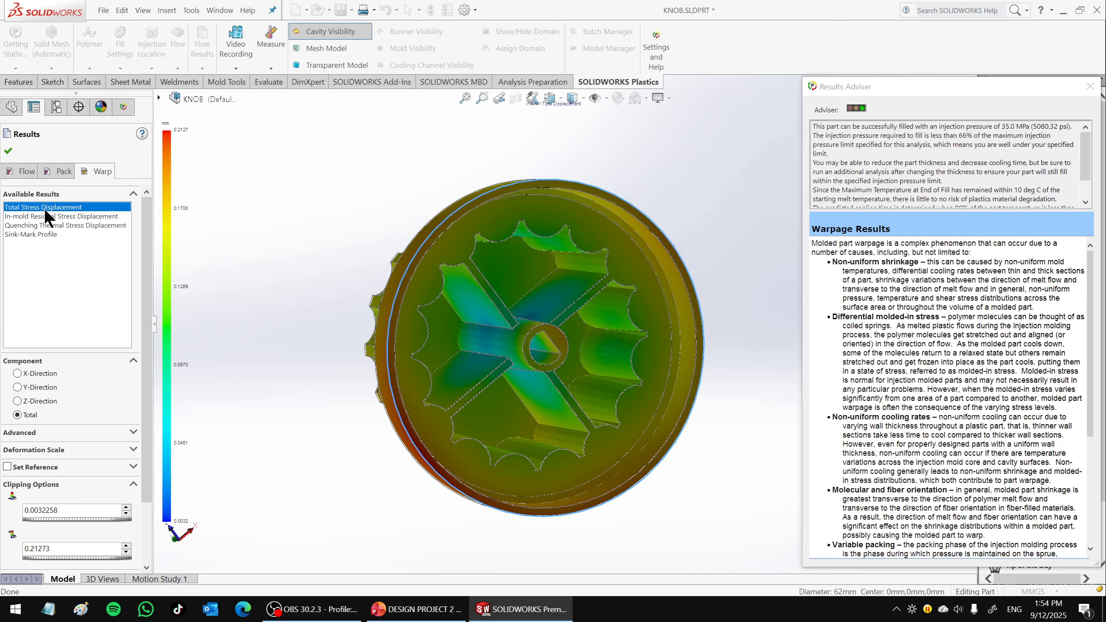
middle_drag(487, 269, 571, 207)
scroll(149, 428, down, 3)
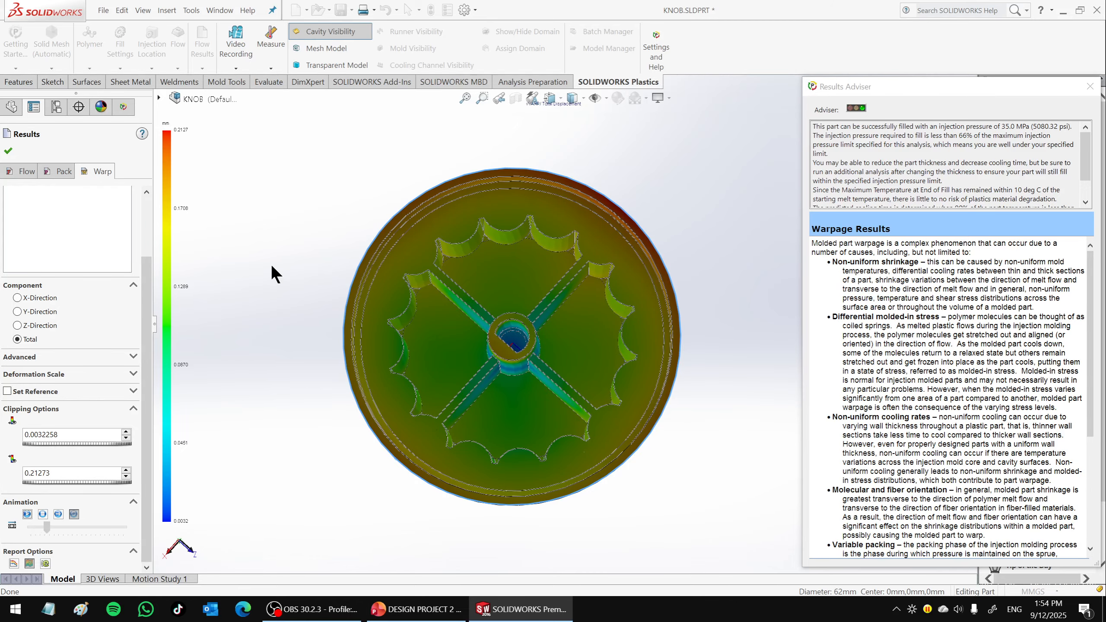
Examine the Total Stress Displacement plot up close along the knob's outer rim and across its inner ribs.
middle_drag(549, 396, 536, 336)
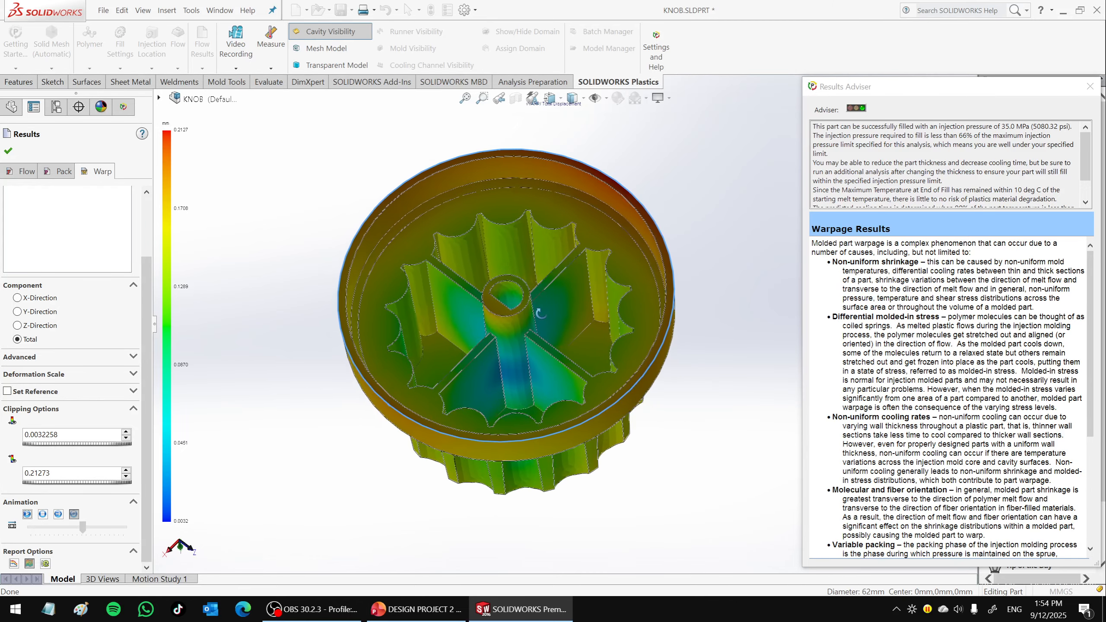
scroll(370, 349, down, 5)
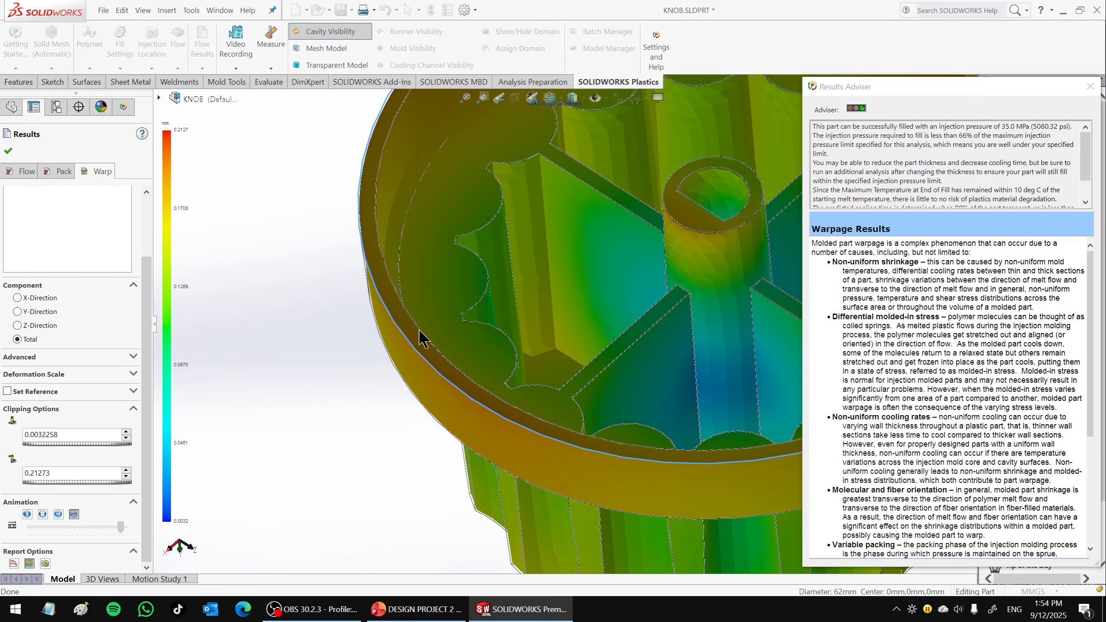
scroll(421, 339, down, 4)
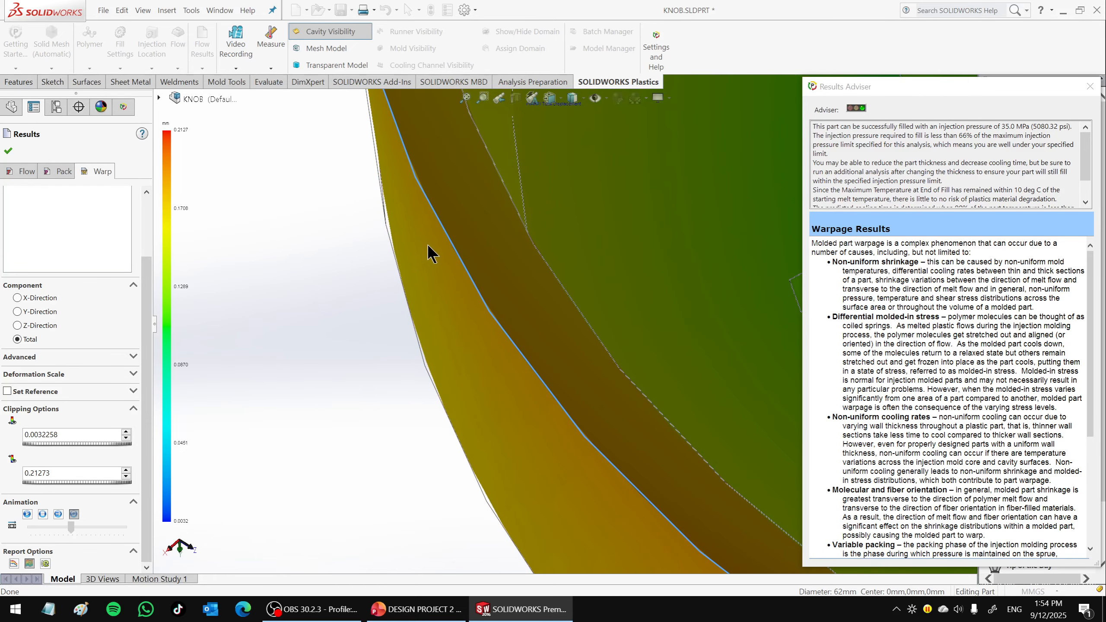
scroll(429, 227, down, 4)
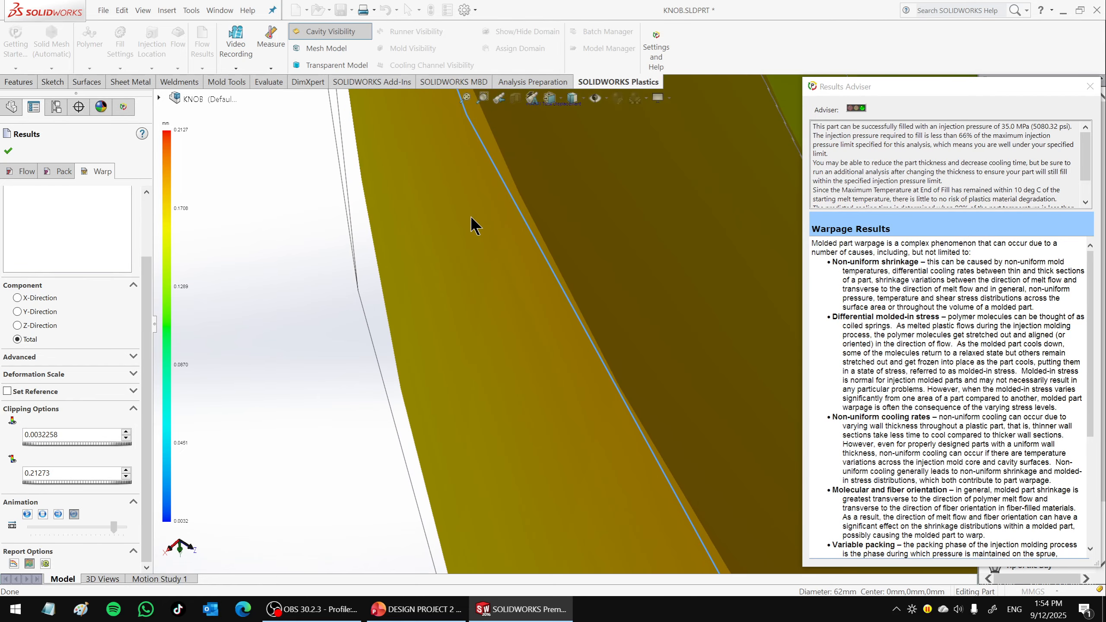
scroll(471, 217, down, 1)
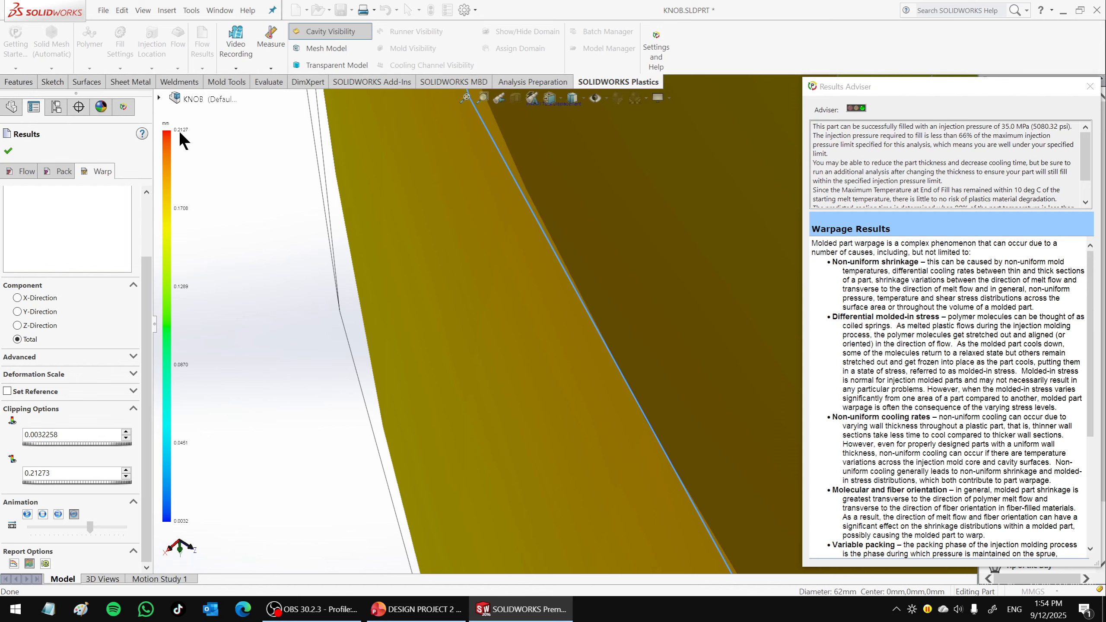
scroll(432, 334, up, 8)
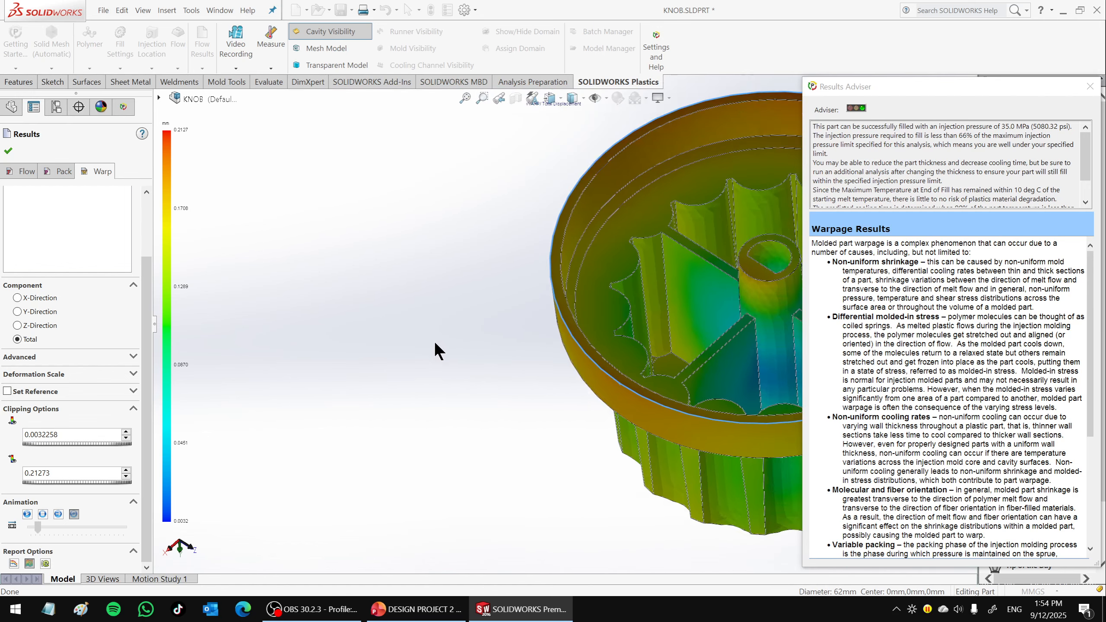
scroll(687, 300, down, 4)
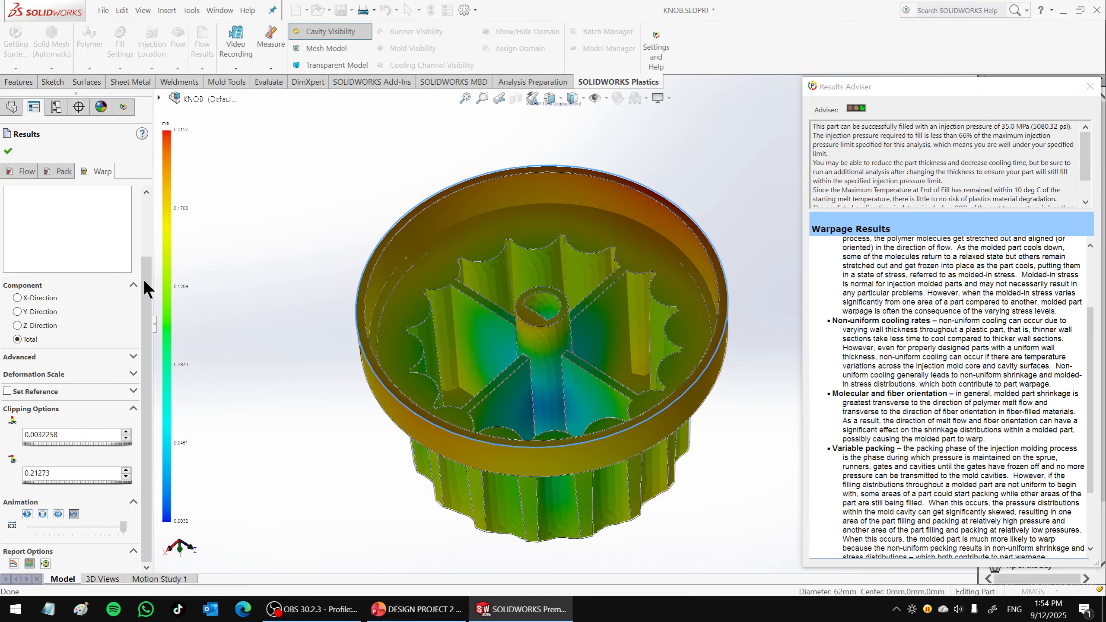
Review the In-mold Residual Stress Displacement and Quenching Thermal Stress Displacement plots on the knob's inner side.
scroll(143, 273, up, 3)
click(61, 215)
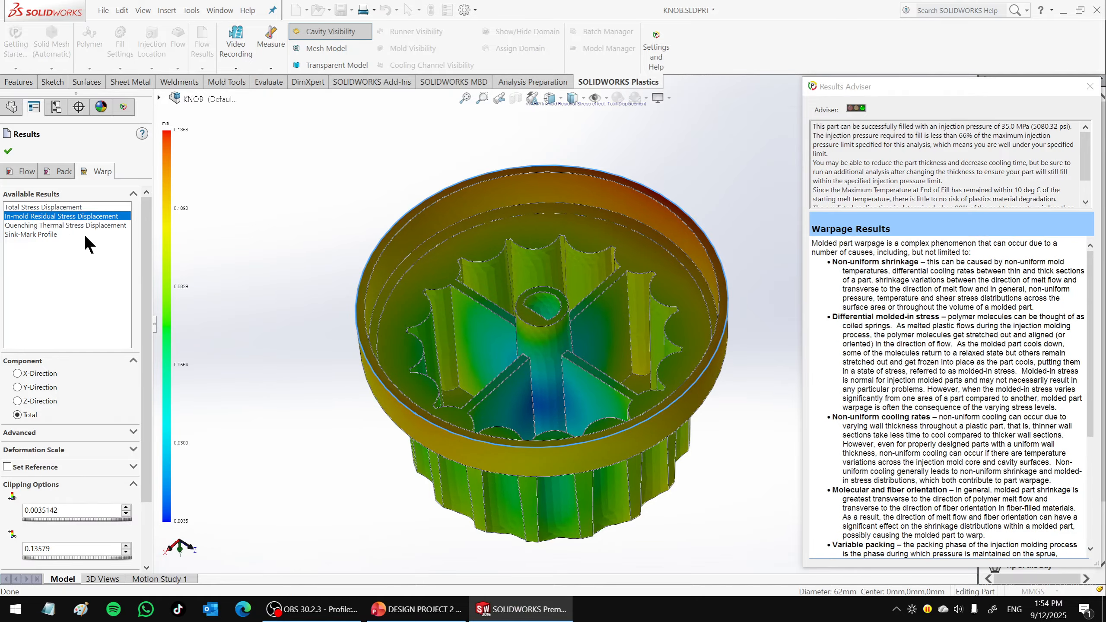
click(33, 225)
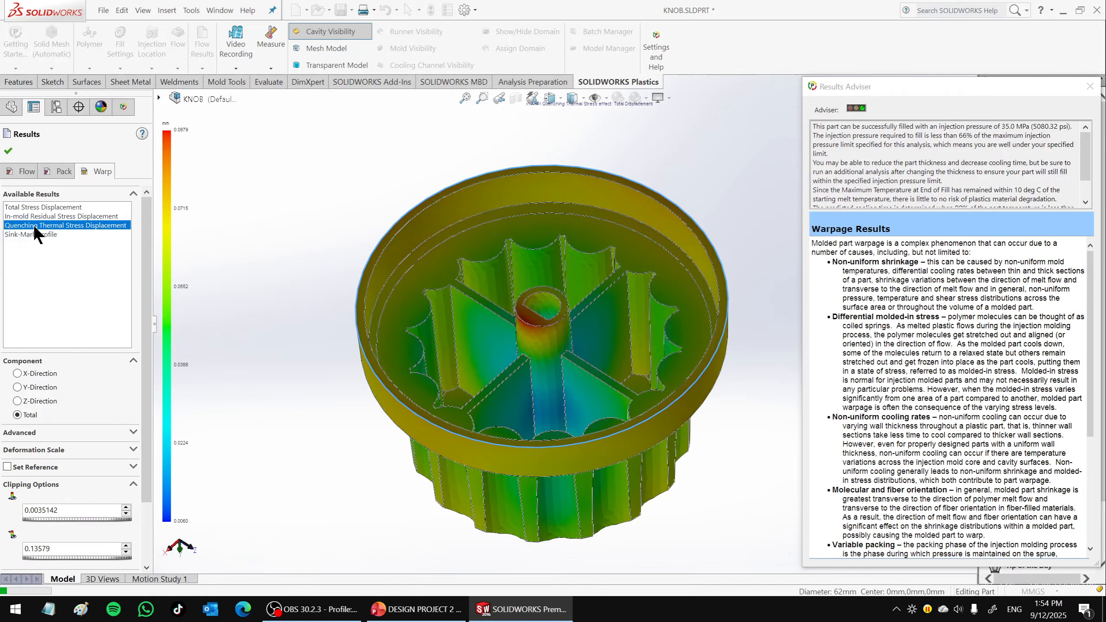
Display the Sink-Mark Profile plot and examine the knob's flat face and fluted sides, narrowing the Results Adviser for more room.
click(21, 235)
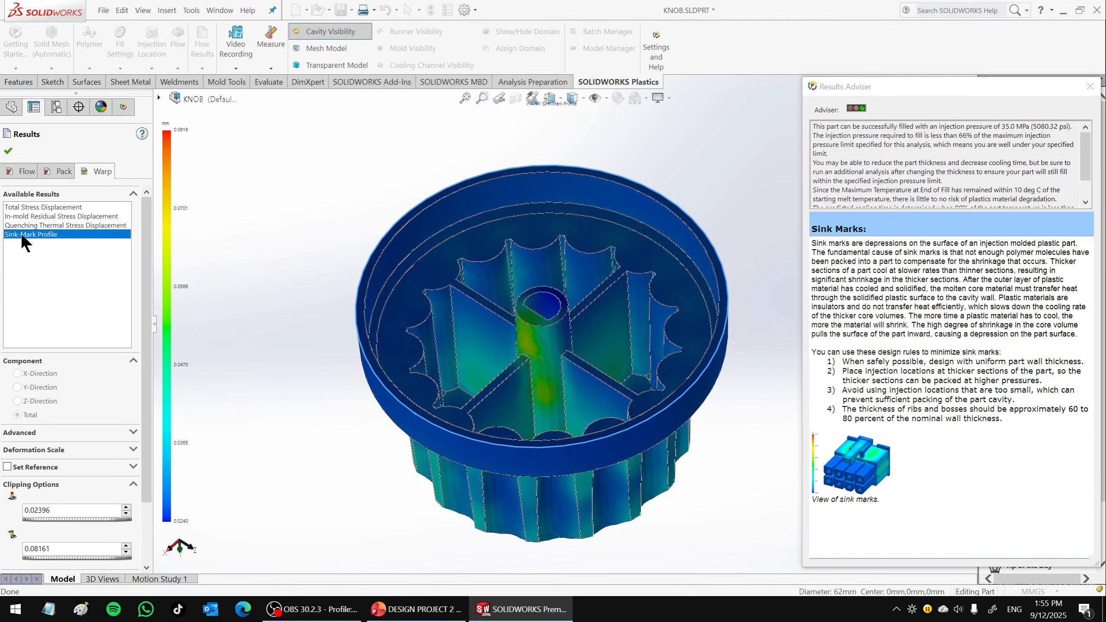
middle_drag(418, 326, 501, 385)
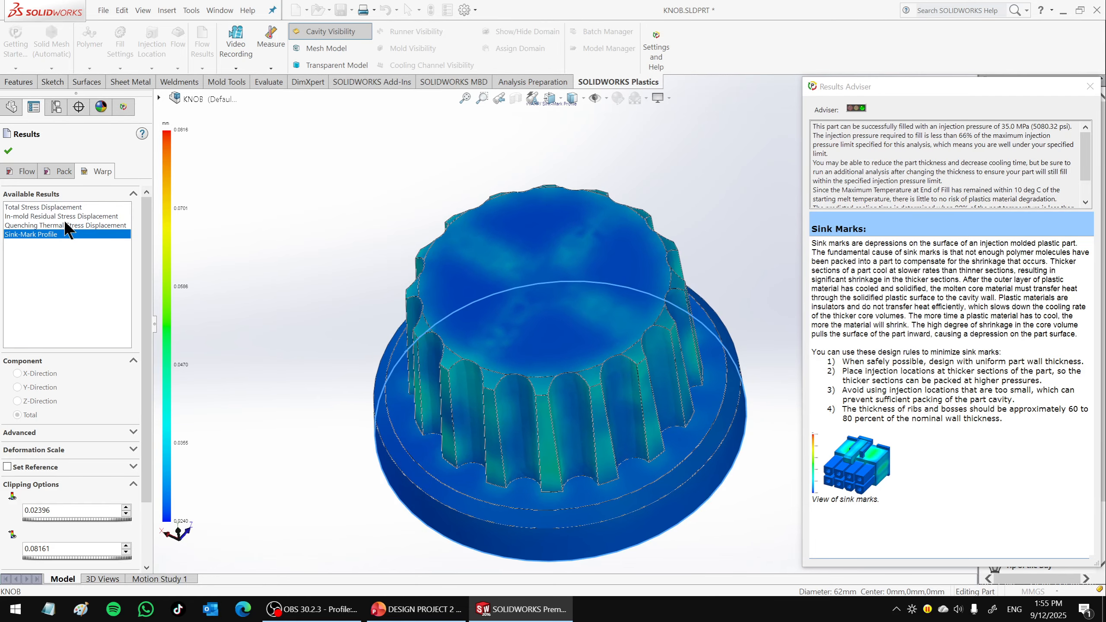
middle_drag(514, 330, 564, 403)
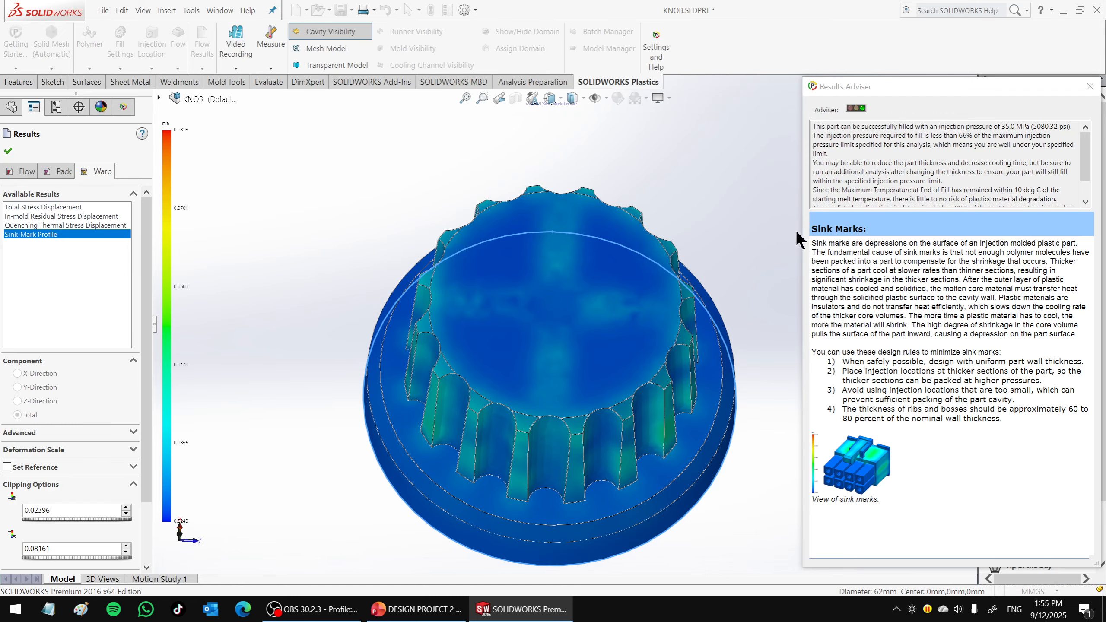
drag(803, 230, 842, 231)
middle_drag(739, 344, 690, 334)
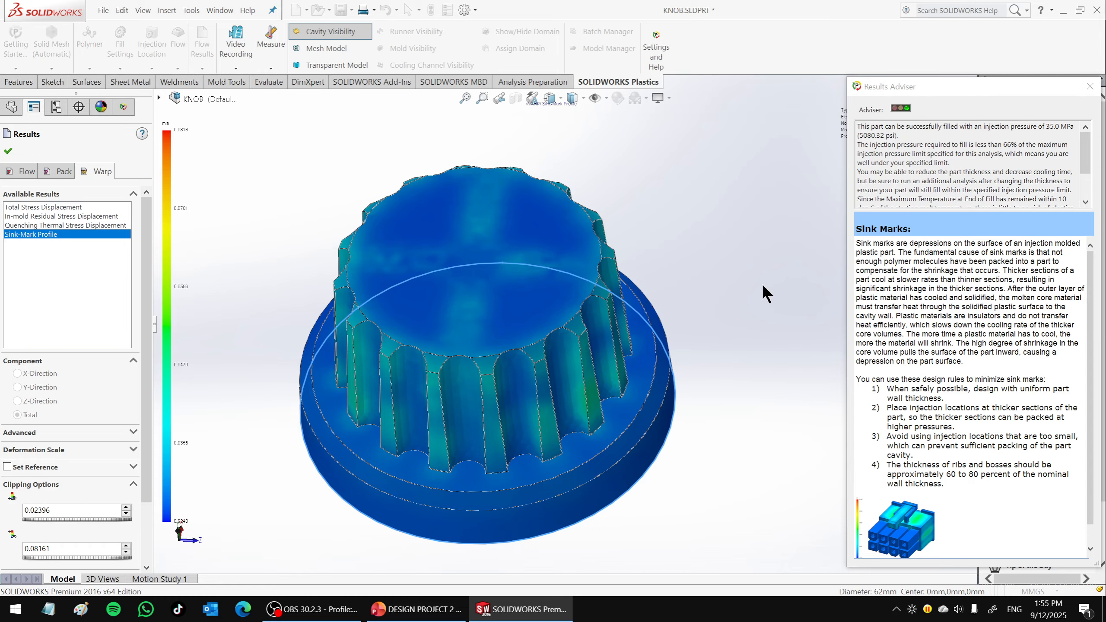
middle_drag(565, 380, 468, 283)
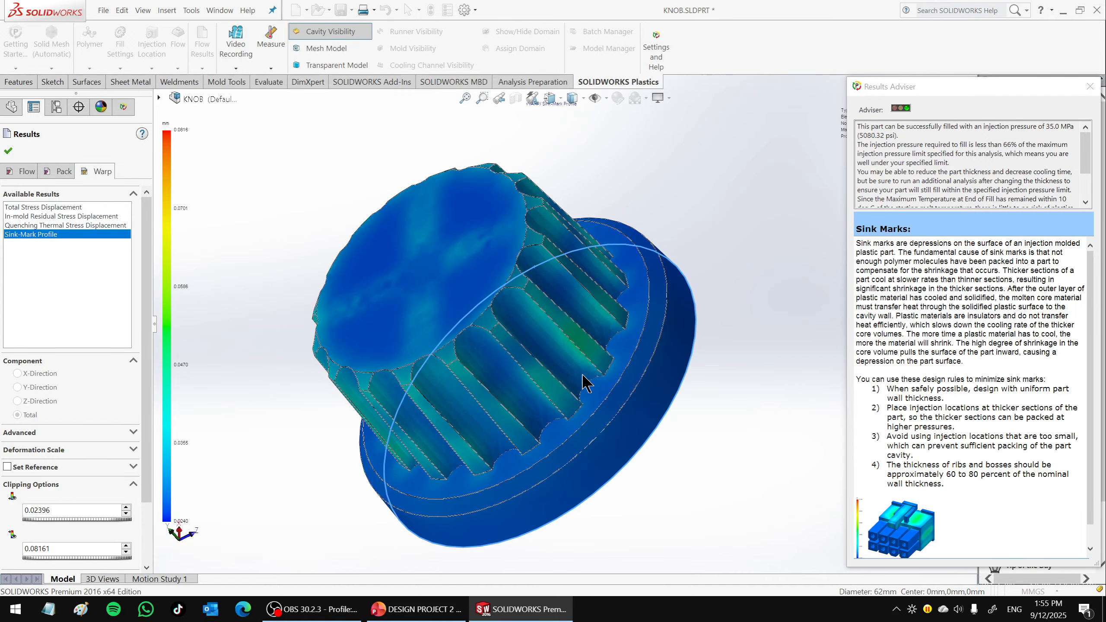
Examine the Sink-Mark Profile on the knob's inner ribs and central boss, and close the Warp results.
middle_drag(584, 382, 487, 305)
middle_drag(536, 349, 457, 305)
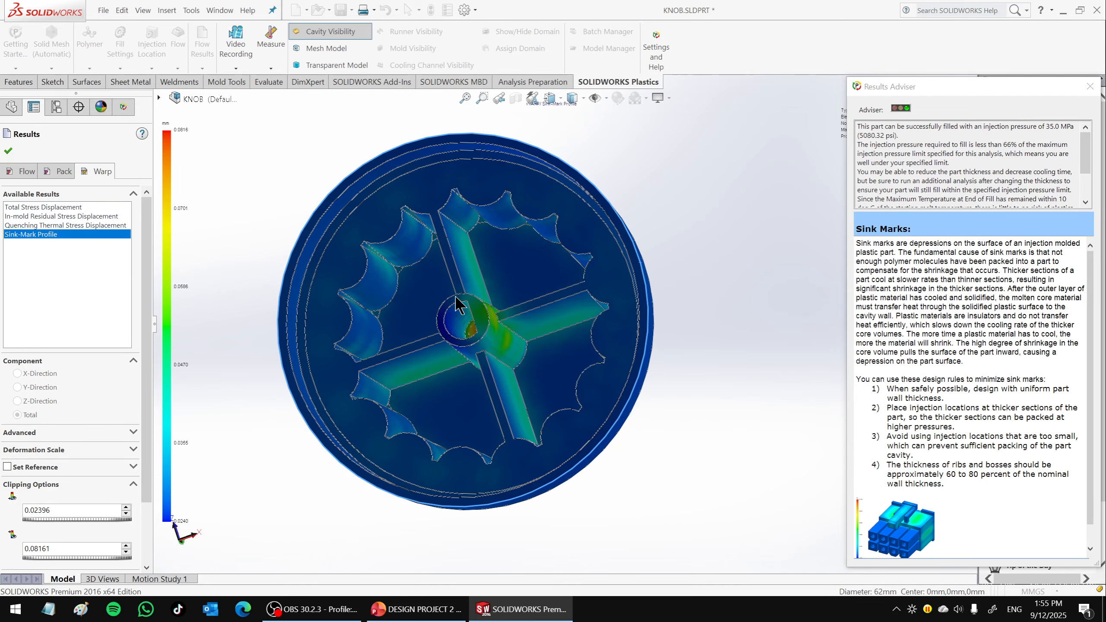
mouse_move(532, 360)
middle_down()
mouse_move(527, 323)
mouse_move(519, 364)
middle_up()
middle_drag(520, 258, 552, 303)
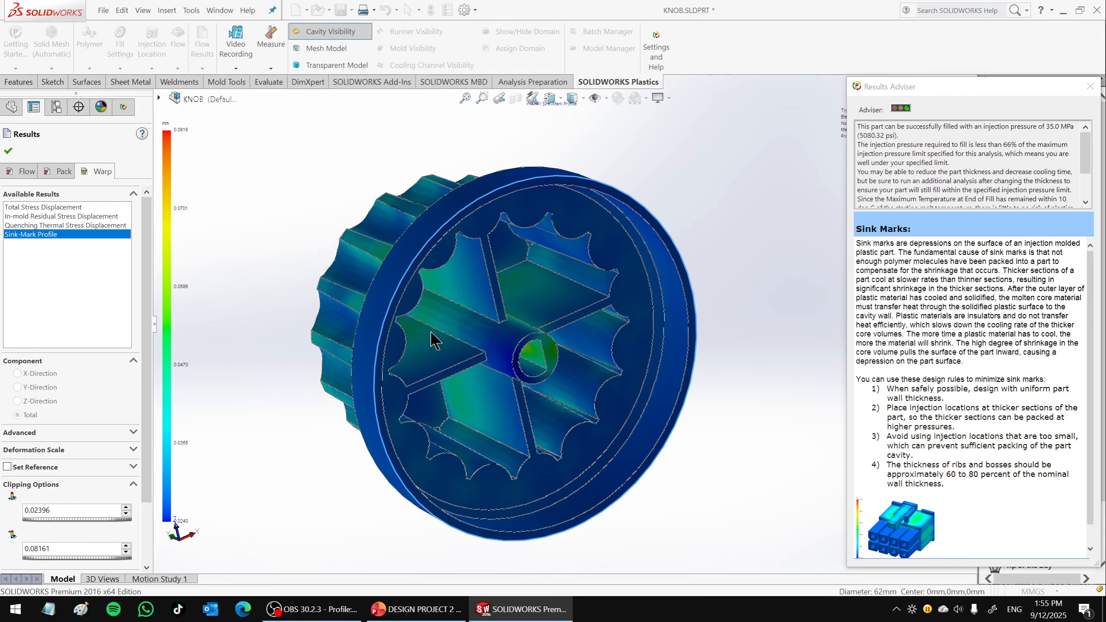
middle_drag(508, 370, 486, 325)
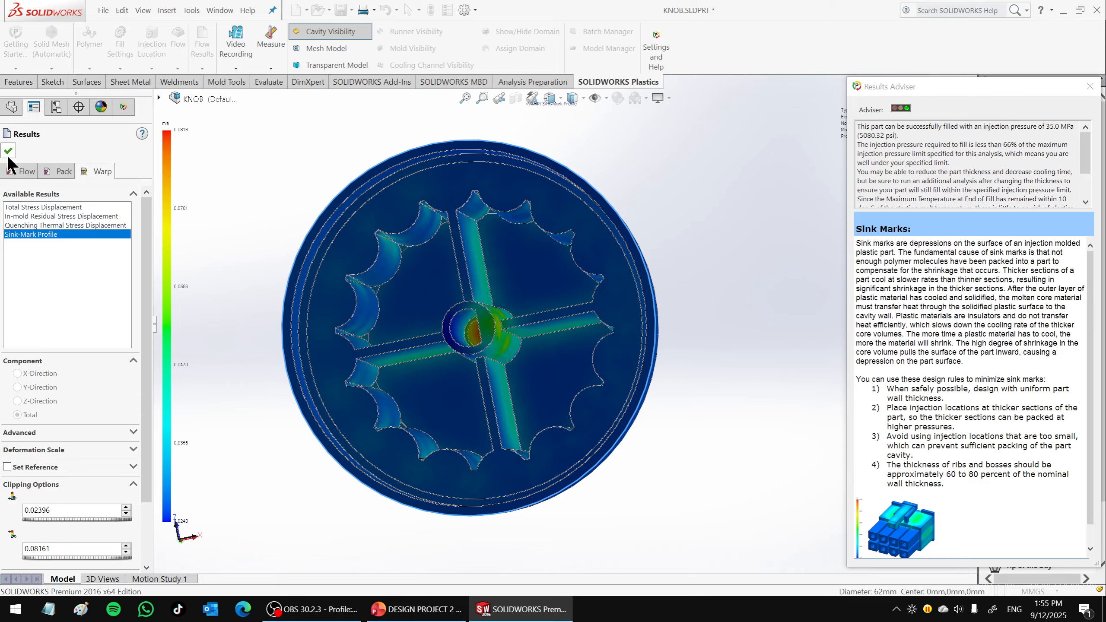
middle_drag(390, 321, 510, 301)
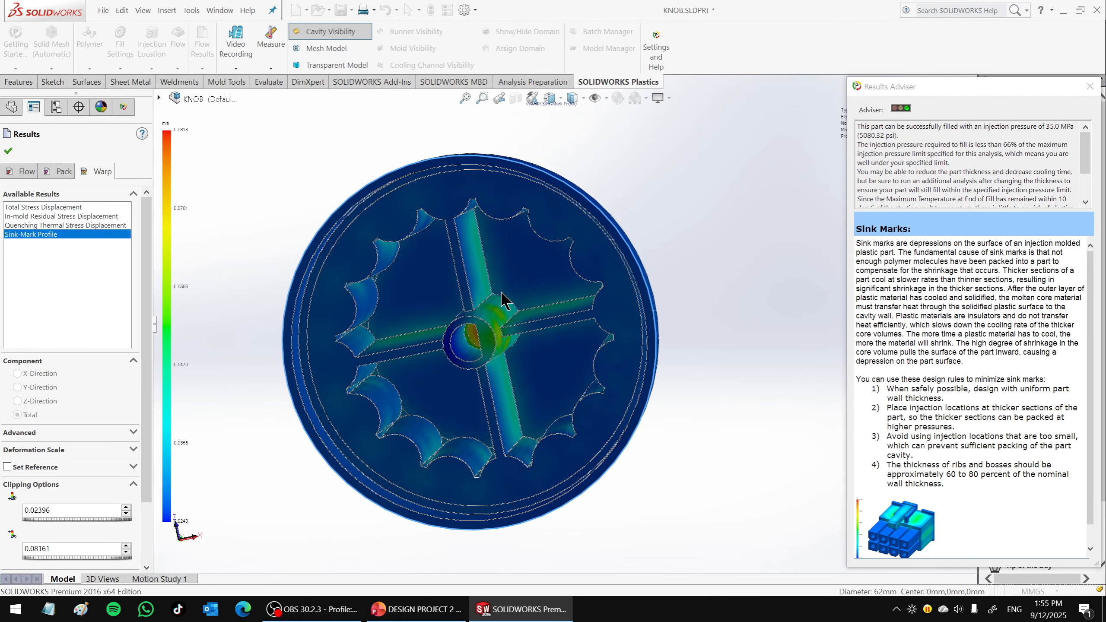
click(8, 152)
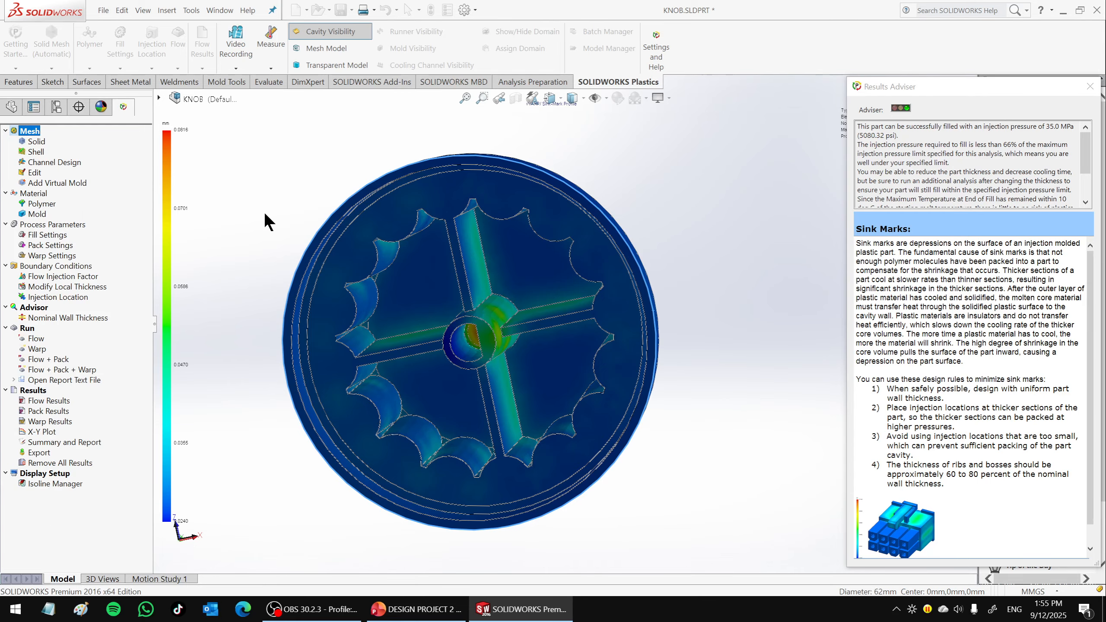
middle_drag(551, 288, 508, 327)
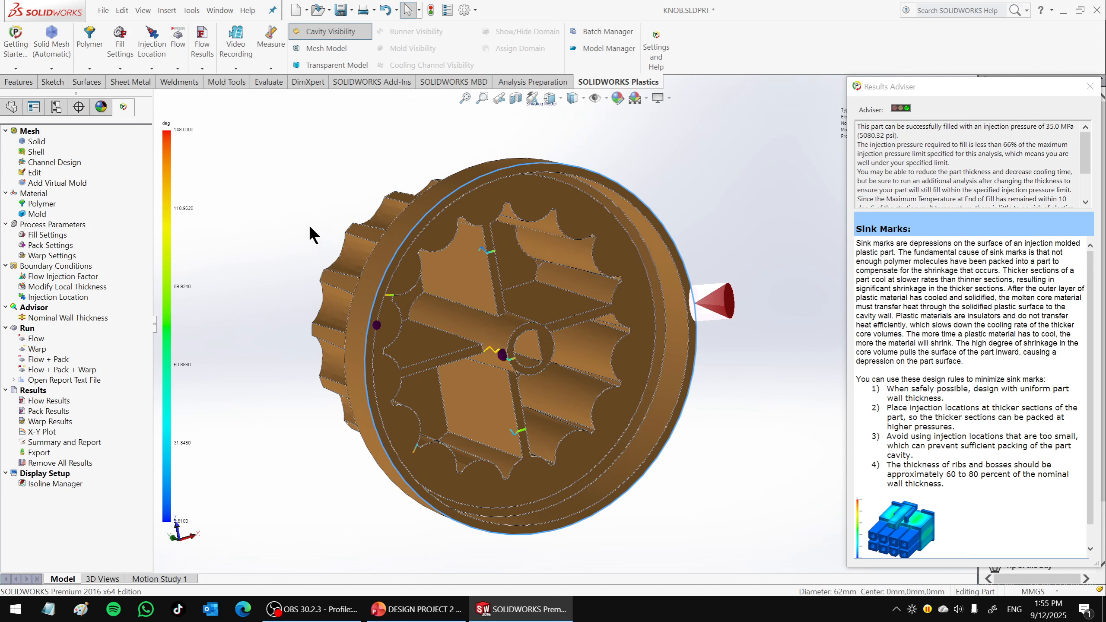
Start generating a report, check the model, pack and warp summaries, and accept them to open the Report Generator.
click(236, 68)
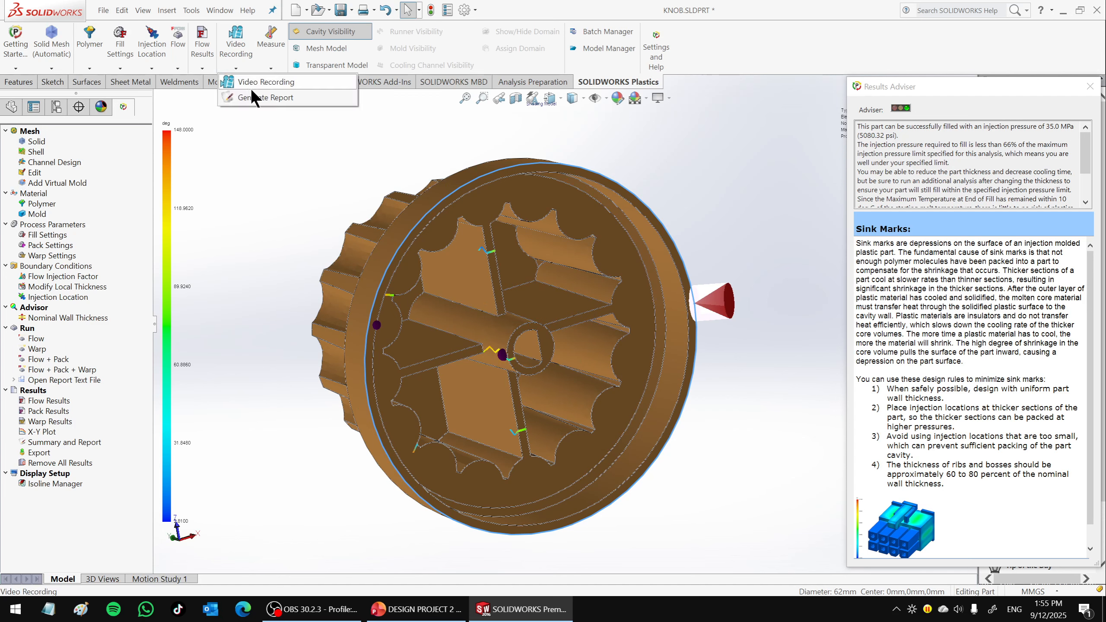
click(261, 98)
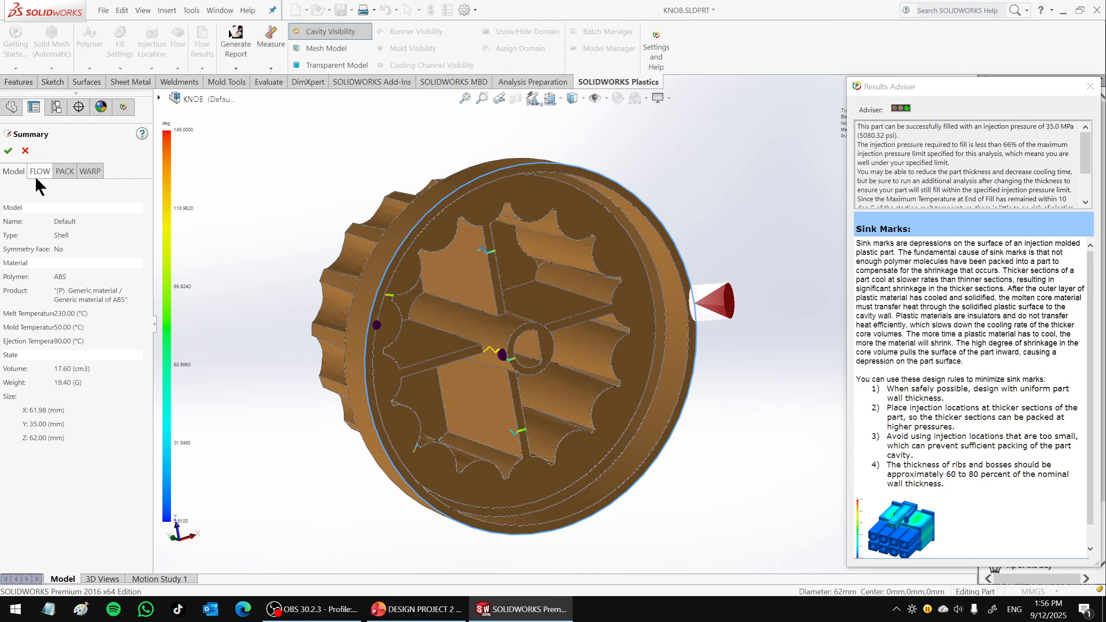
click(65, 171)
click(90, 170)
click(13, 170)
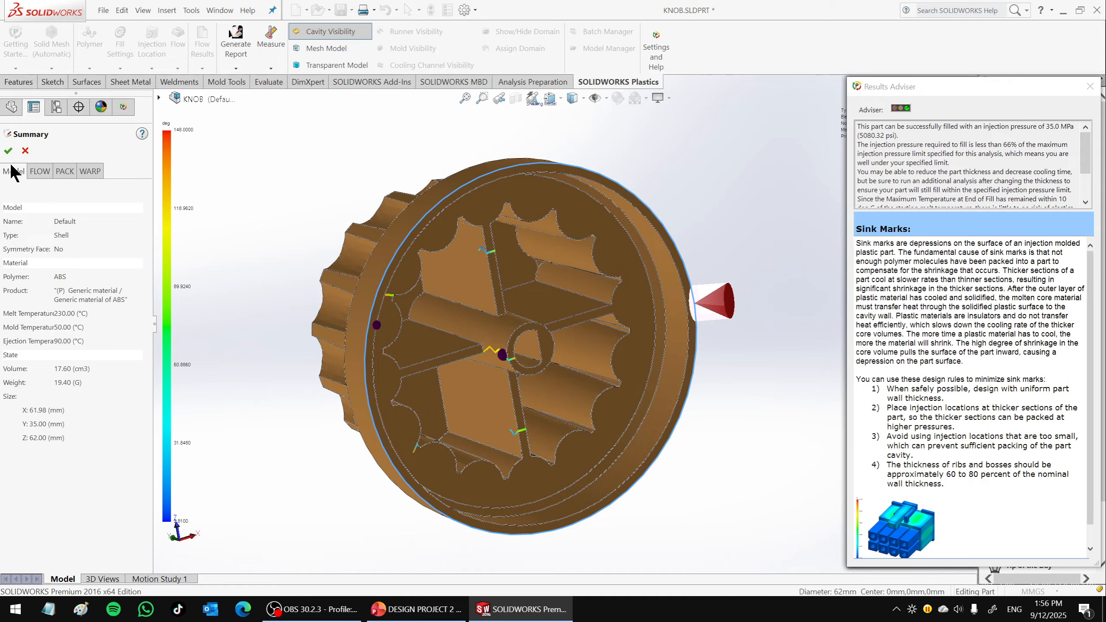
click(9, 151)
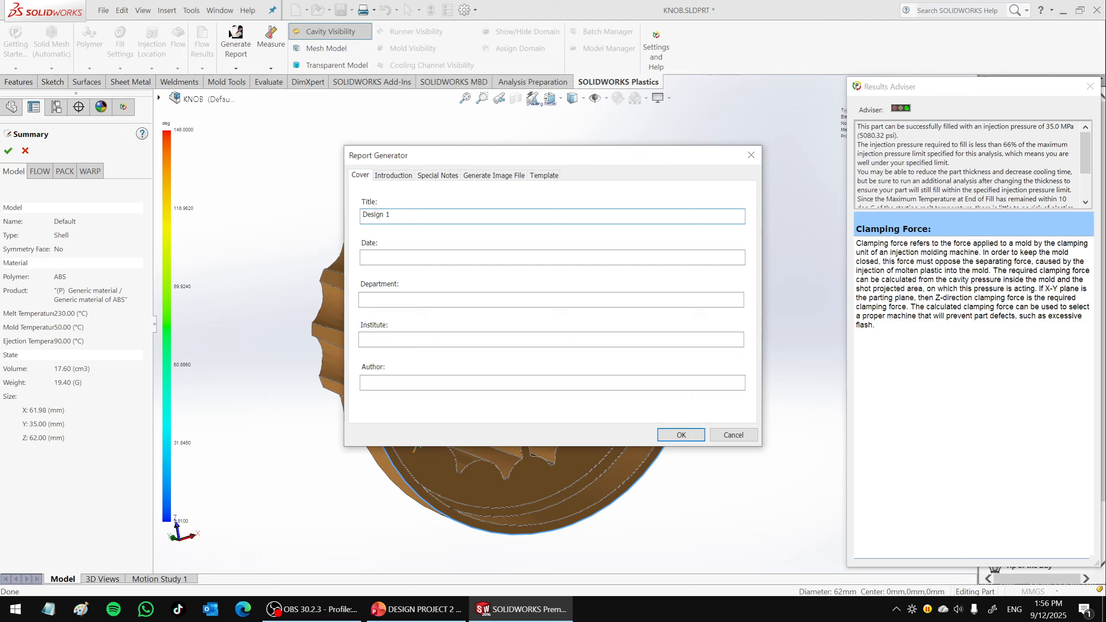
Enter the author's name on the report cover.
click(393, 381)
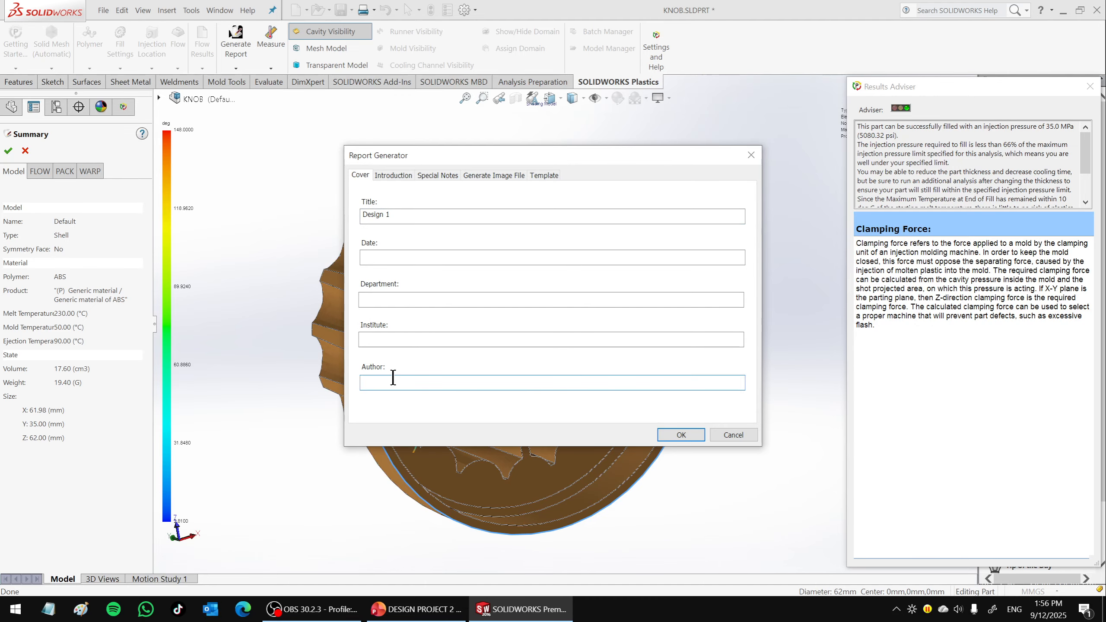
key(Caps_Lock)
text(JOHAN IHSAN)
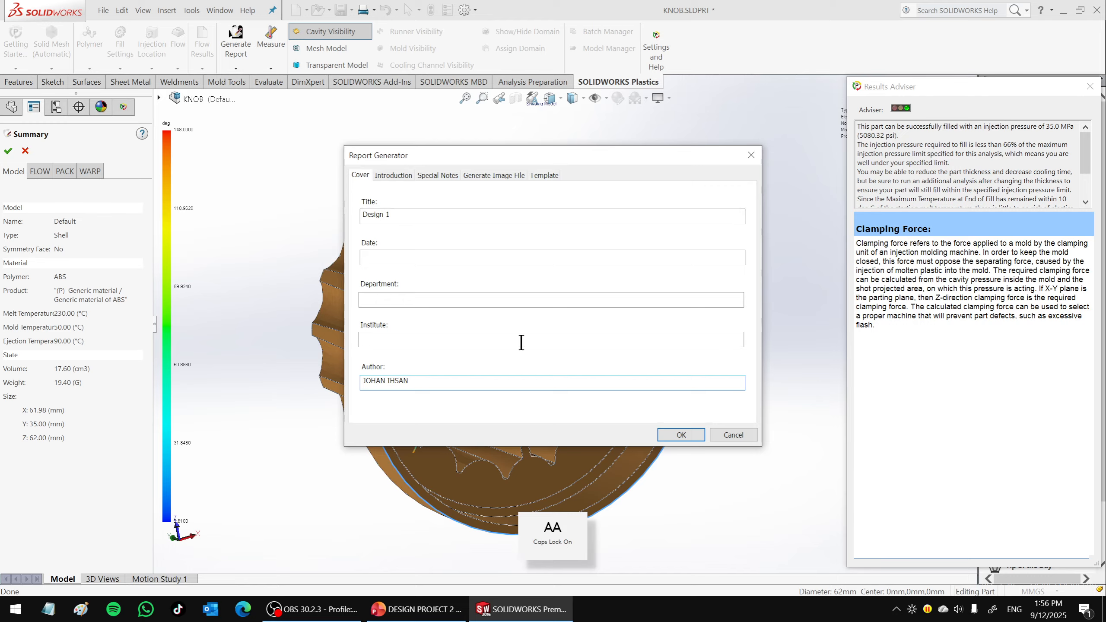
Check the report's introduction and special notes, and the output image selections for material parameters, results and flow.
click(395, 176)
click(430, 175)
click(497, 174)
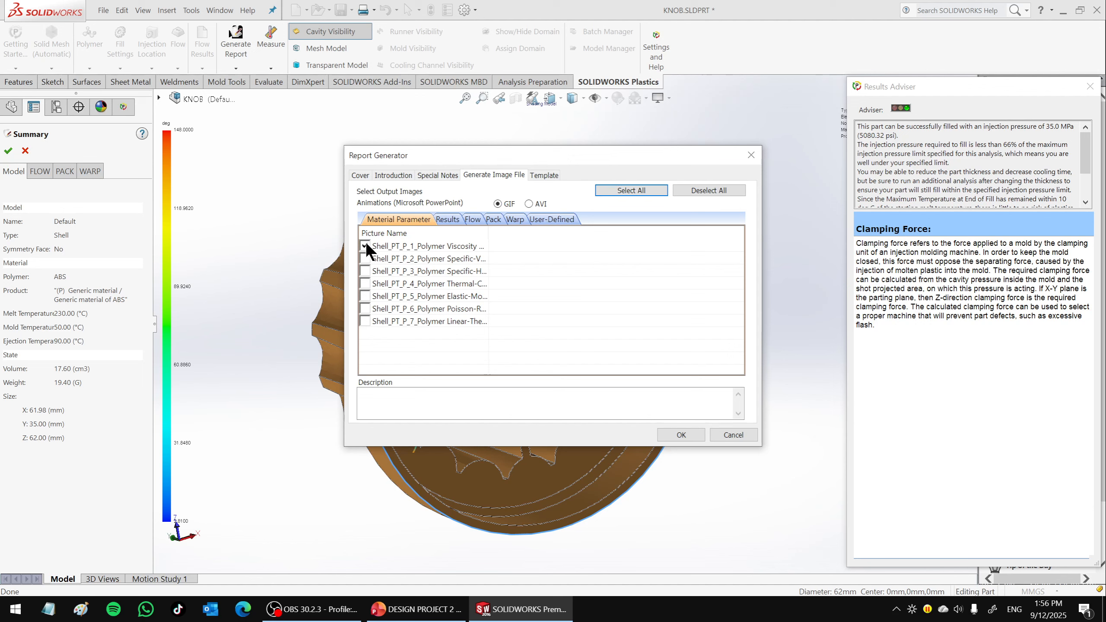
click(448, 218)
click(474, 219)
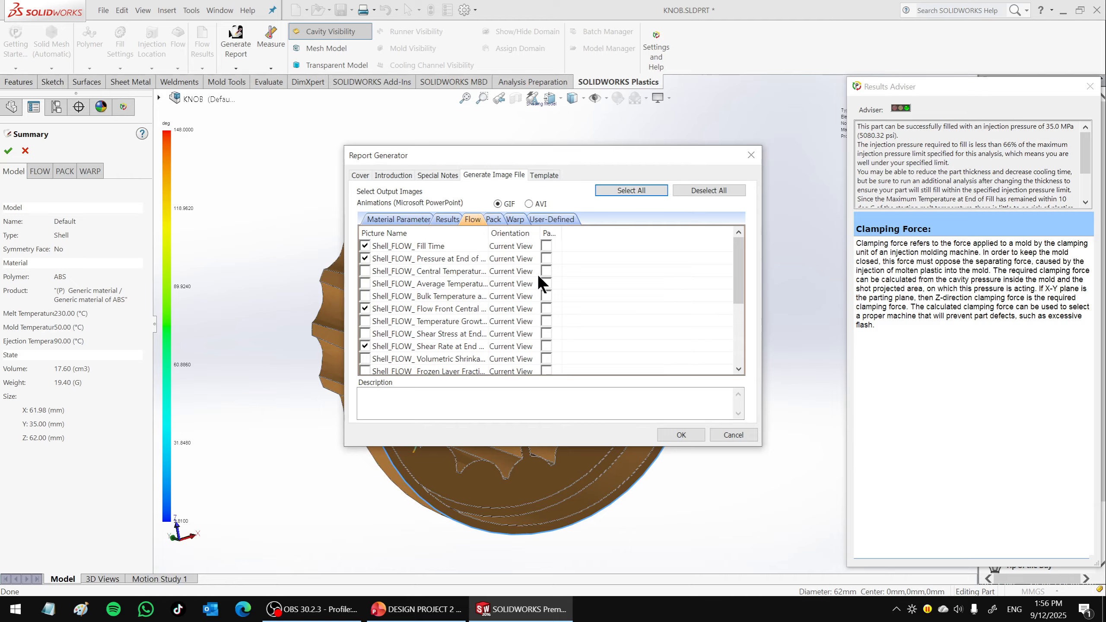
scroll(507, 340, down, 3)
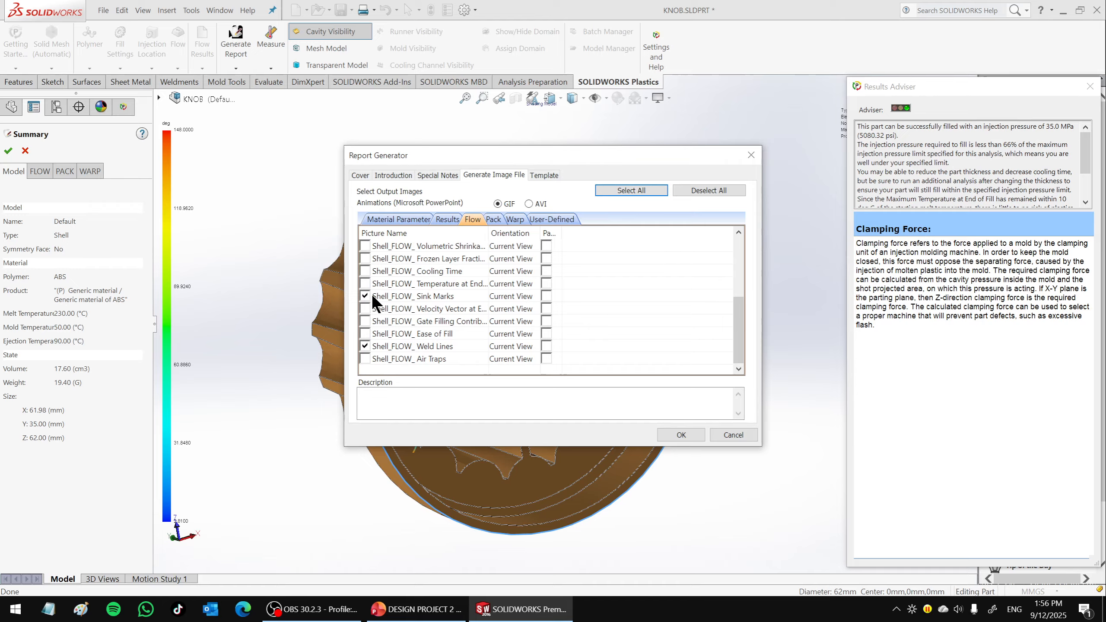
Check which pack, warp and user-defined images are selected for the report.
click(495, 218)
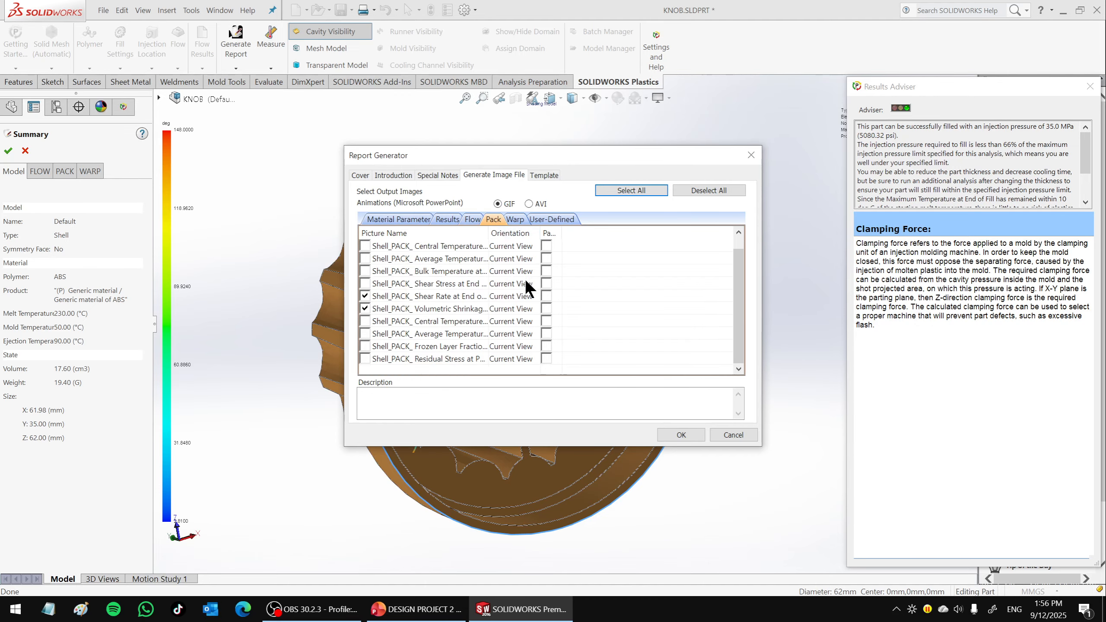
click(516, 219)
scroll(511, 264, down, 3)
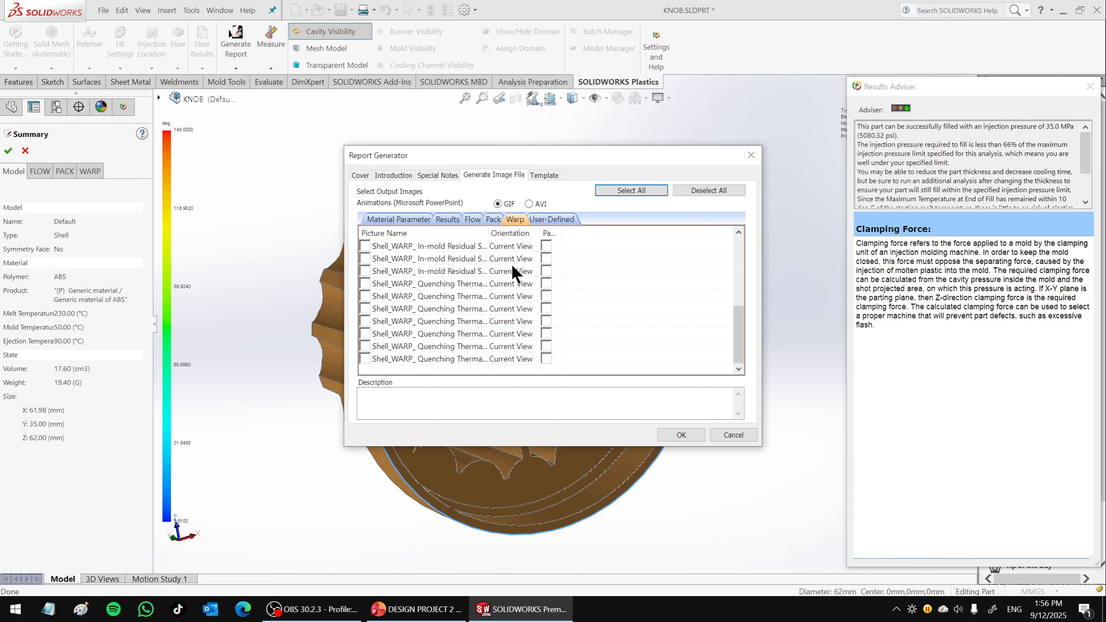
scroll(511, 265, up, 3)
click(549, 220)
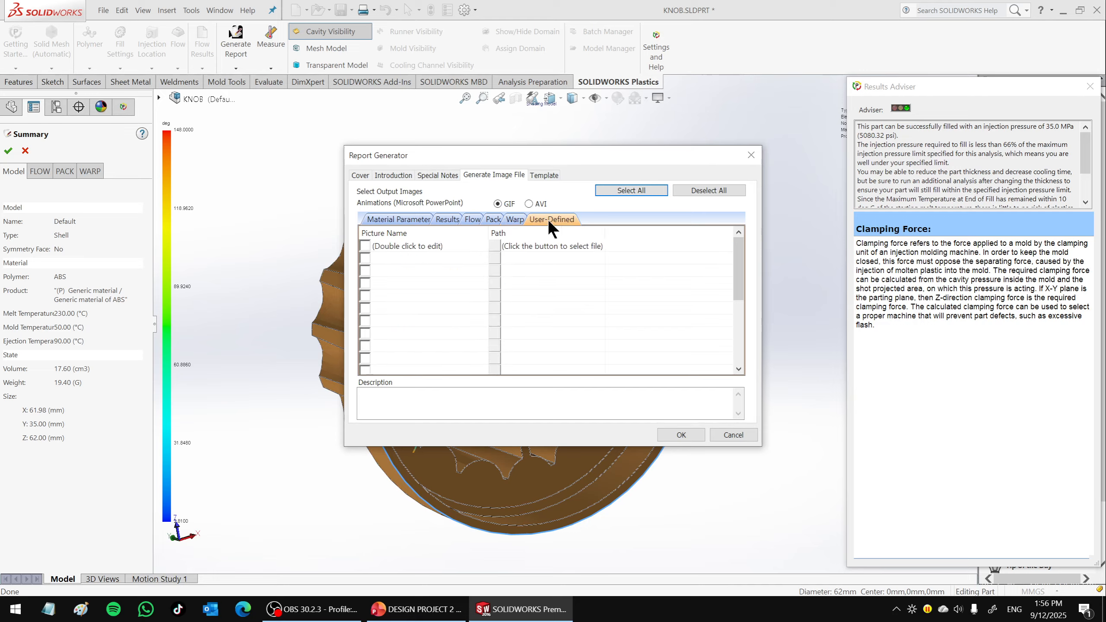
click(515, 221)
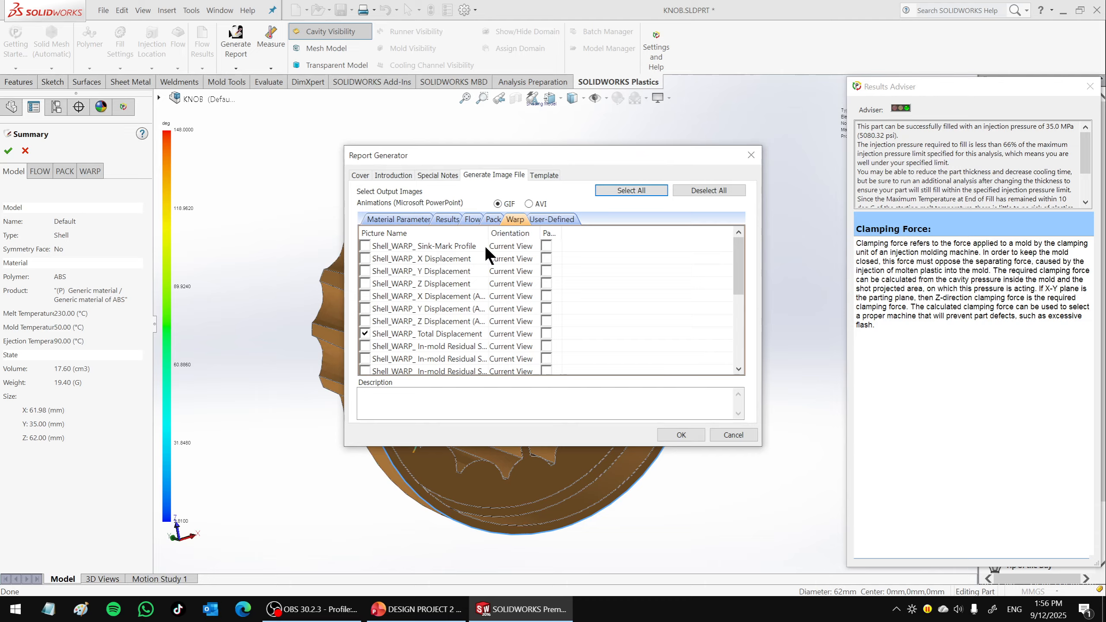
Widen the Picture Name column to read the warp image names, and generate the report.
drag(488, 232, 566, 233)
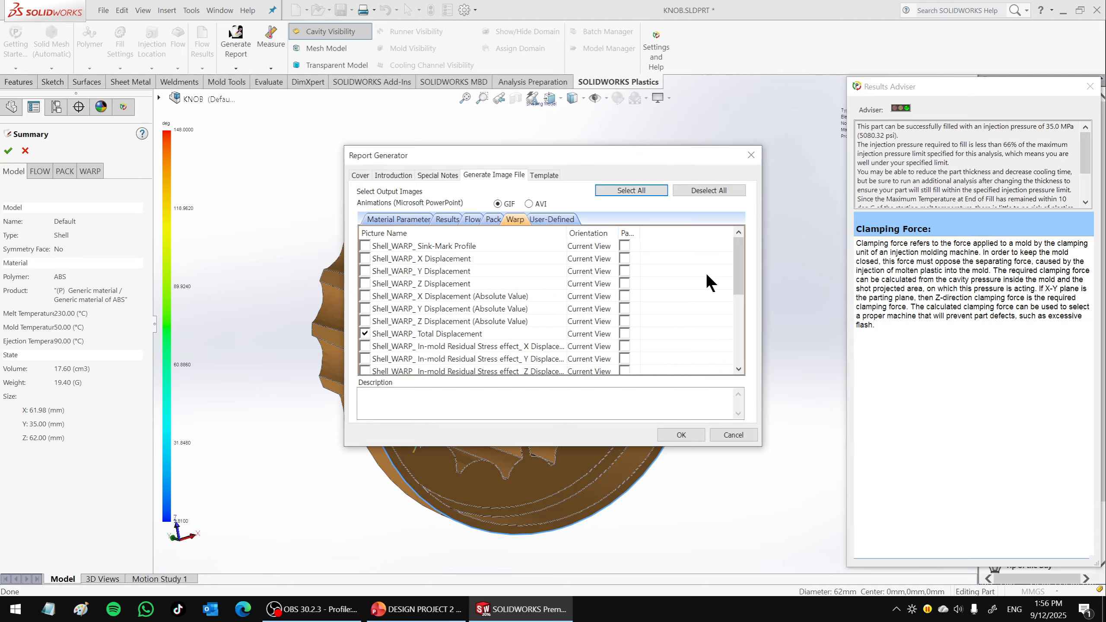
mouse_move(740, 255)
mouse_down()
mouse_move(727, 325)
mouse_move(736, 252)
mouse_up()
click(682, 434)
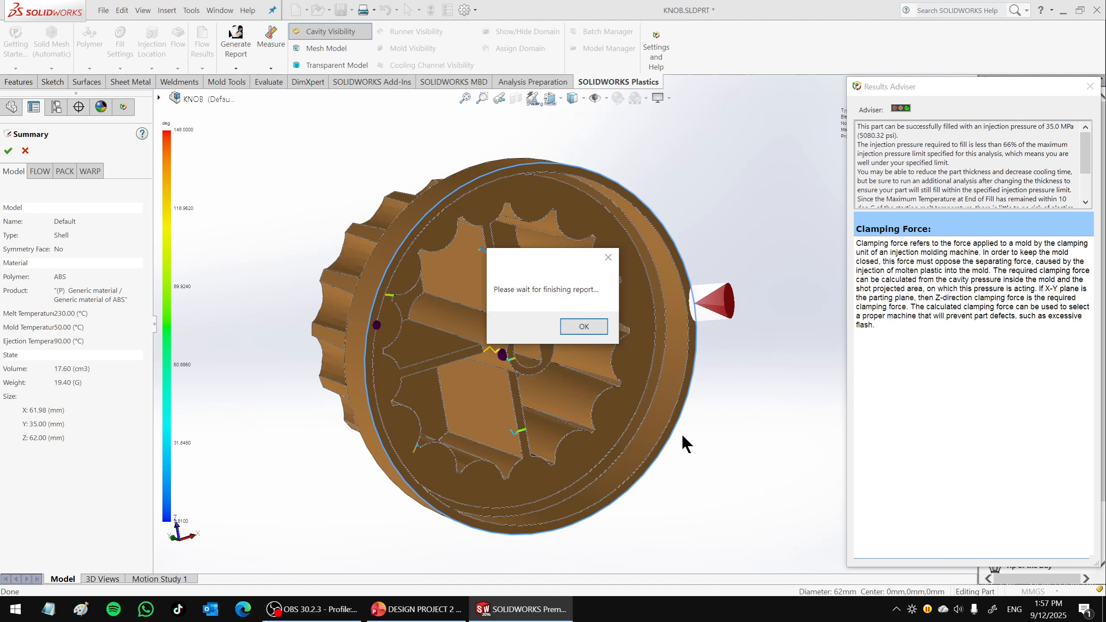
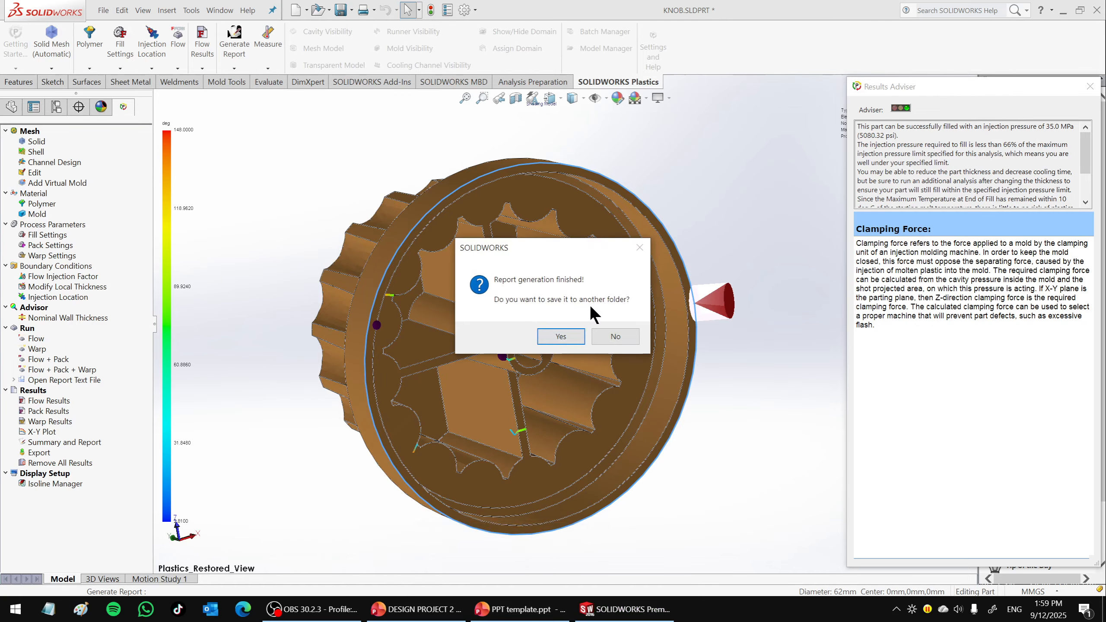
Save the generated report to the Desktop and move its Default_Report folder to an empty area there.
click(562, 335)
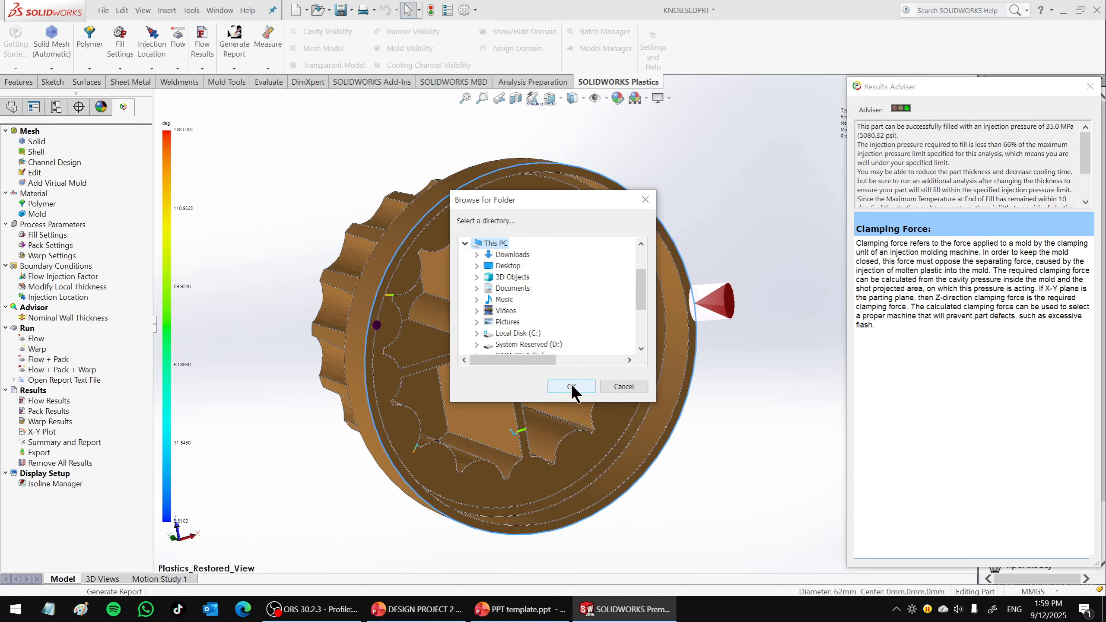
click(515, 266)
click(562, 384)
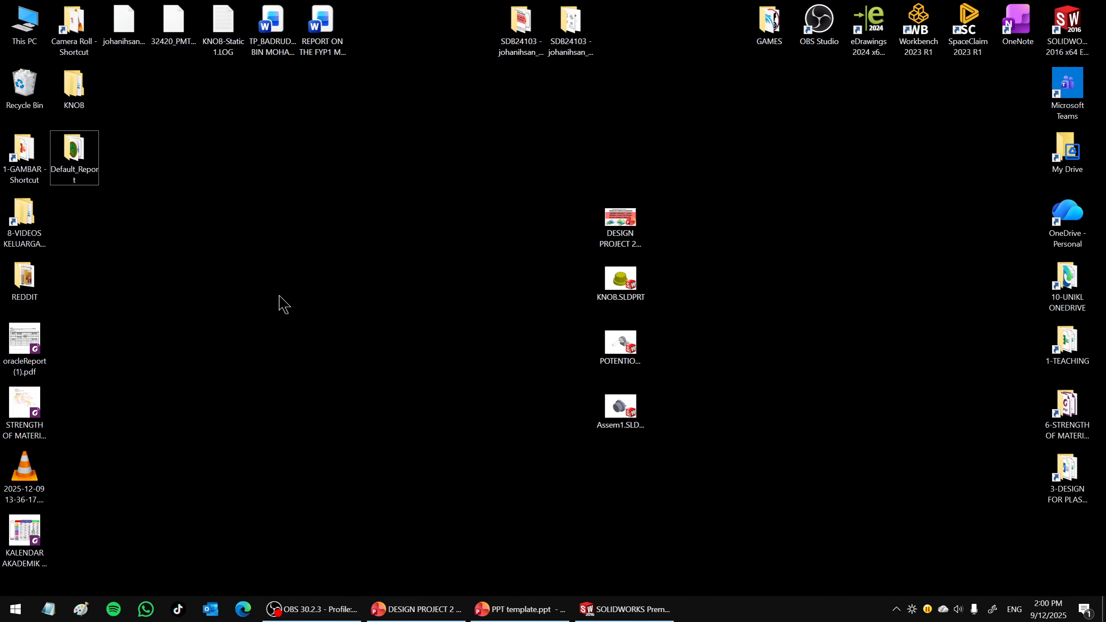
drag(72, 162, 370, 291)
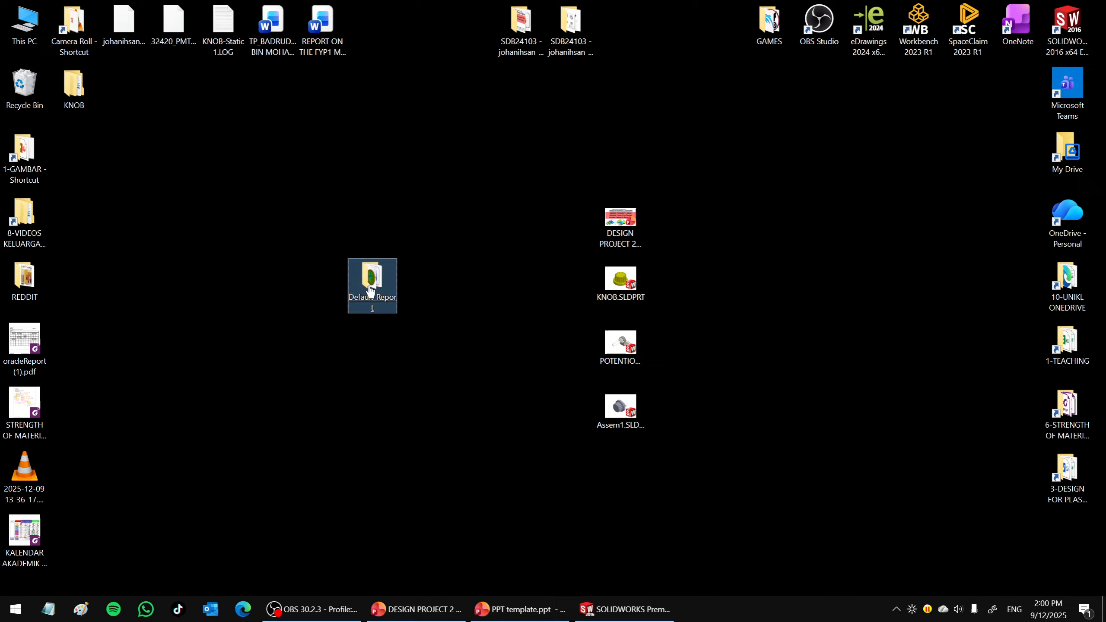
Open the Default_Report folder and enlarge its file icons to show thumbnails.
key(Return)
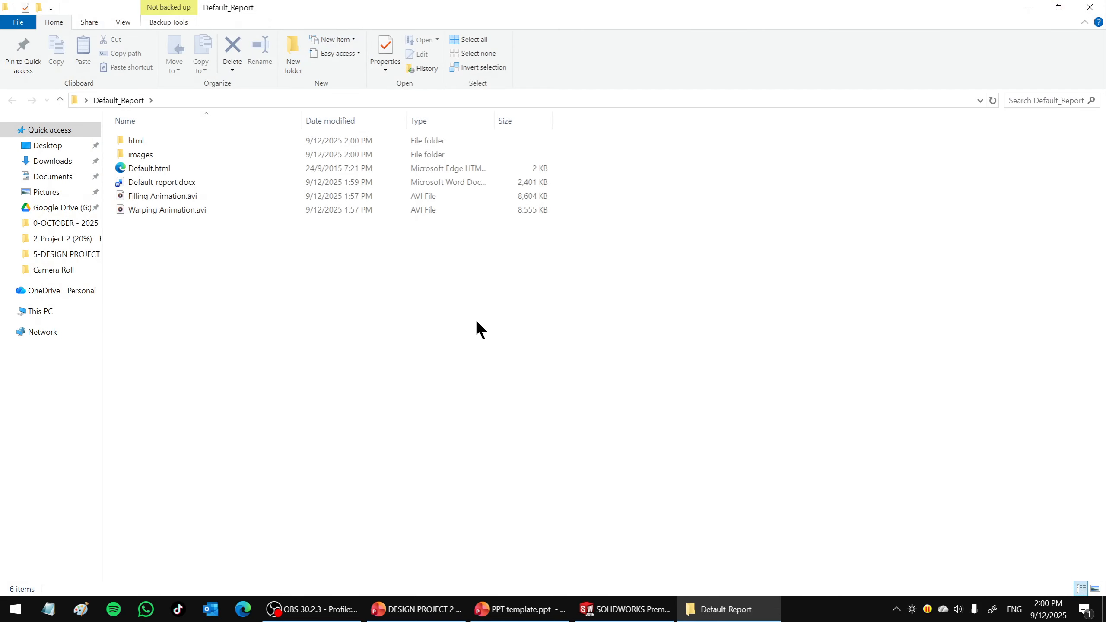
click(181, 211)
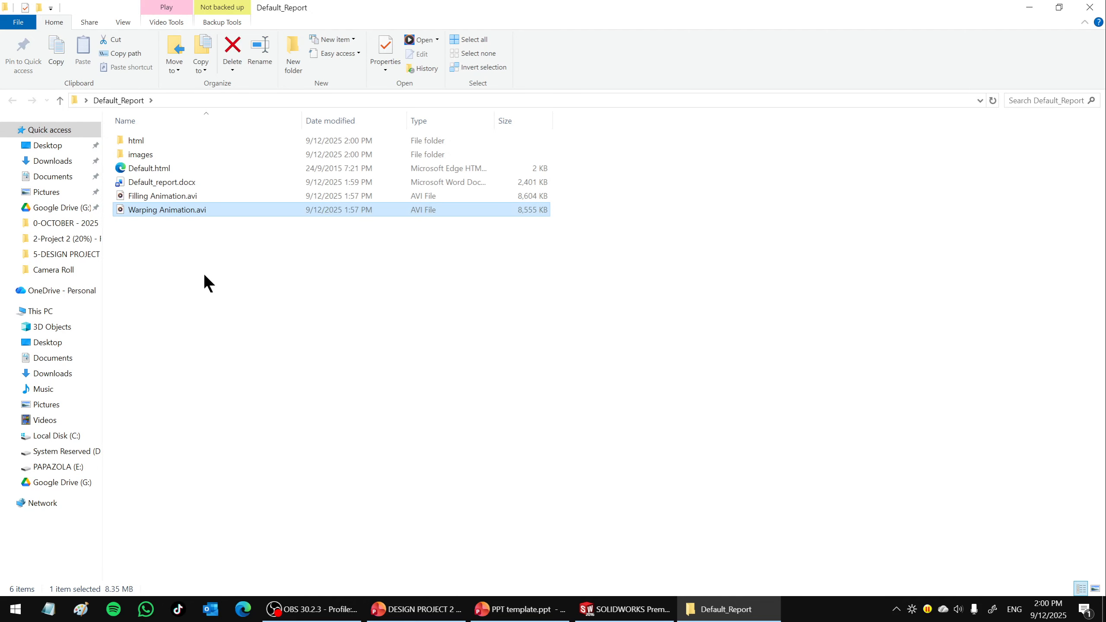
ctrl+scroll(217, 266, up, 5)
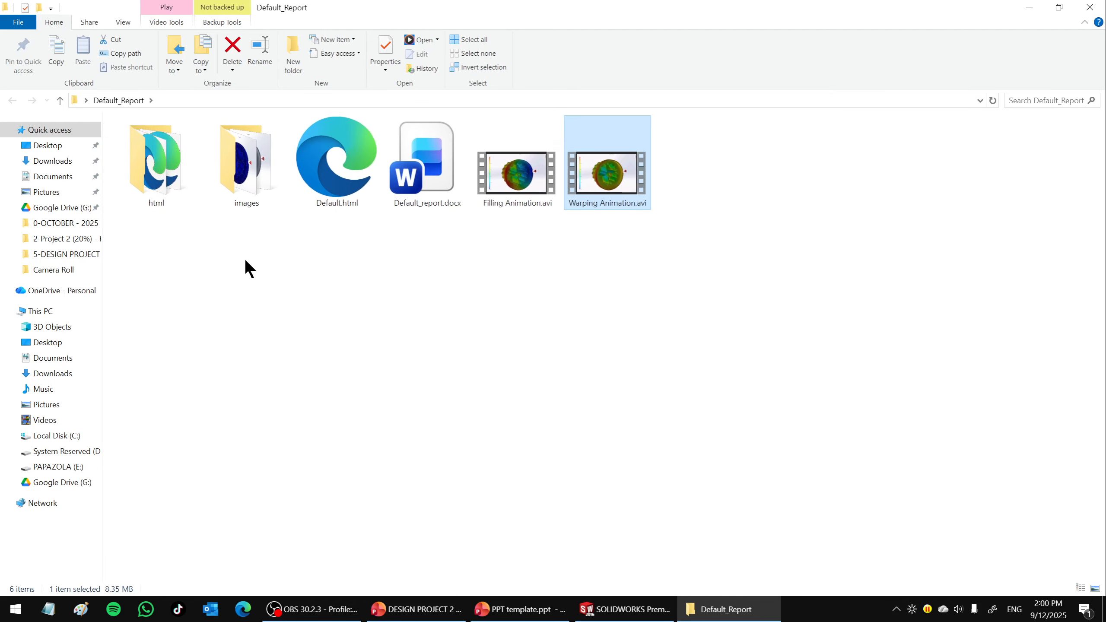
click(475, 313)
Open Default_report.docx in Word and read its cover, model information, material properties, process parameters and flow summary.
double_click(438, 164)
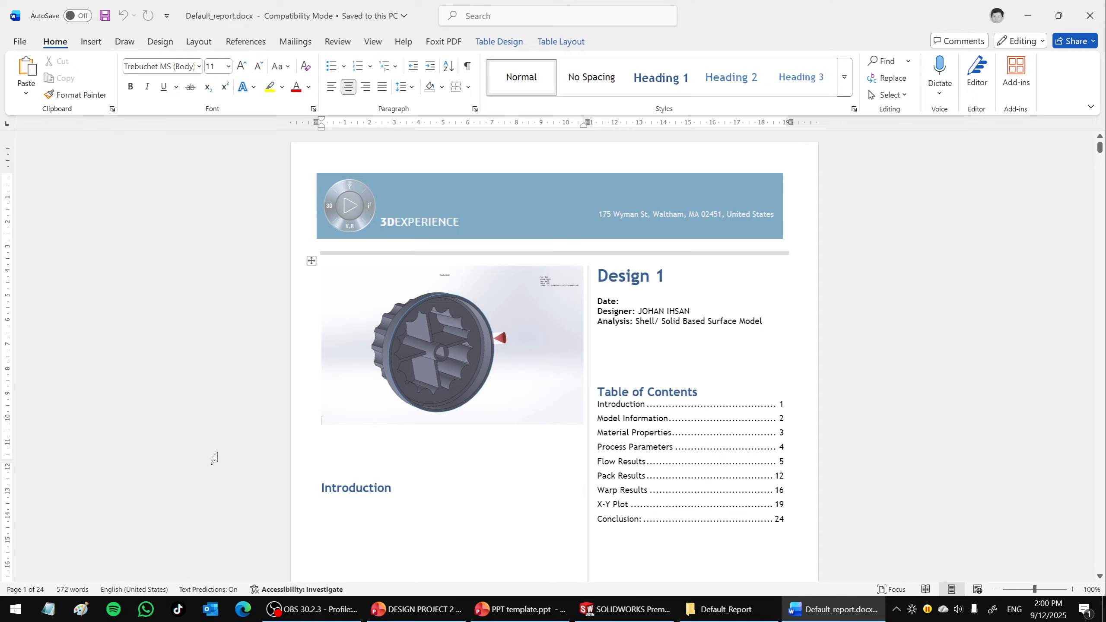
scroll(213, 458, down, 3)
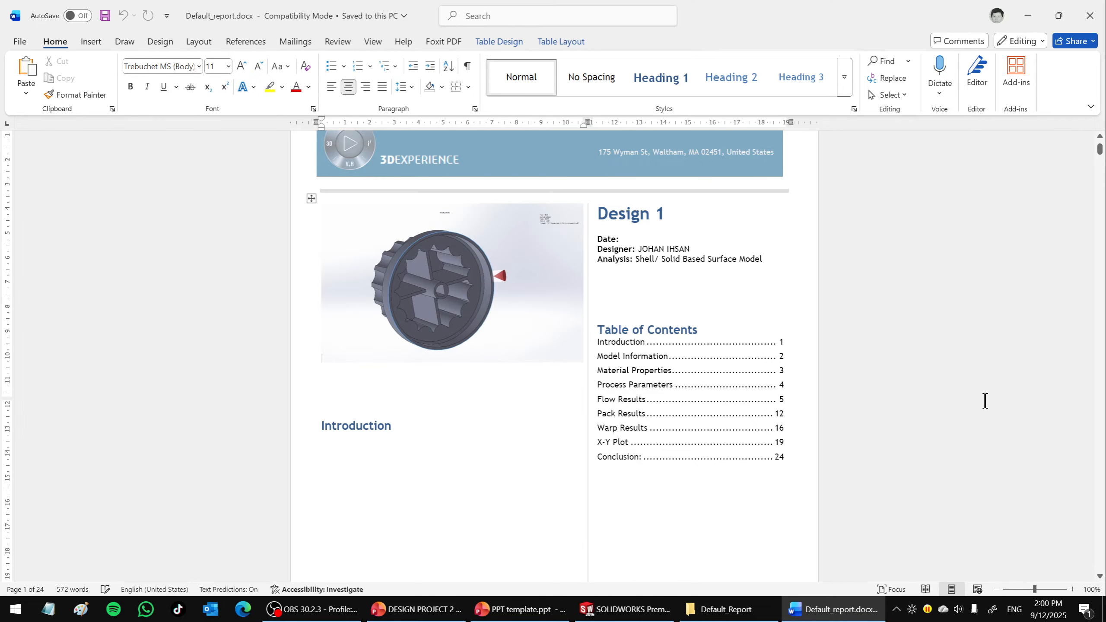
scroll(986, 401, down, 20)
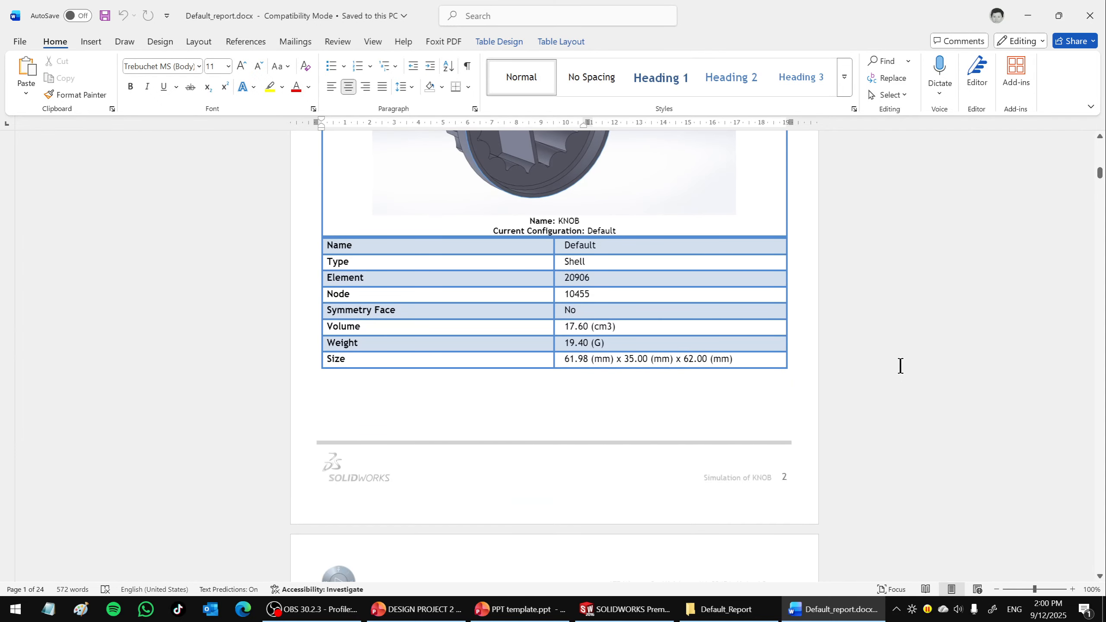
scroll(892, 402, down, 18)
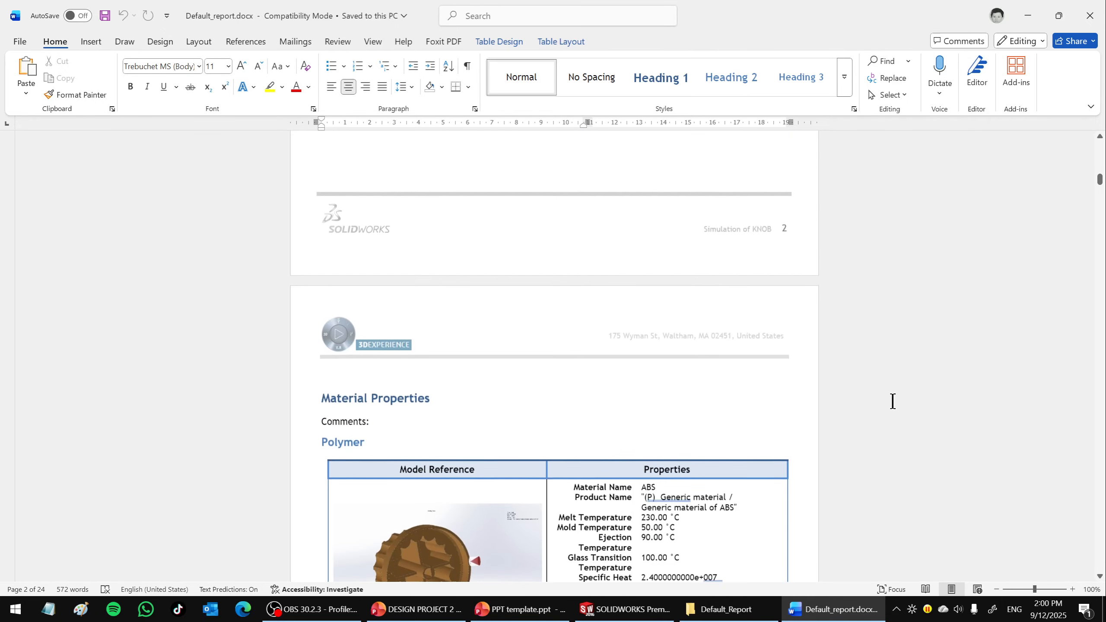
scroll(890, 401, down, 20)
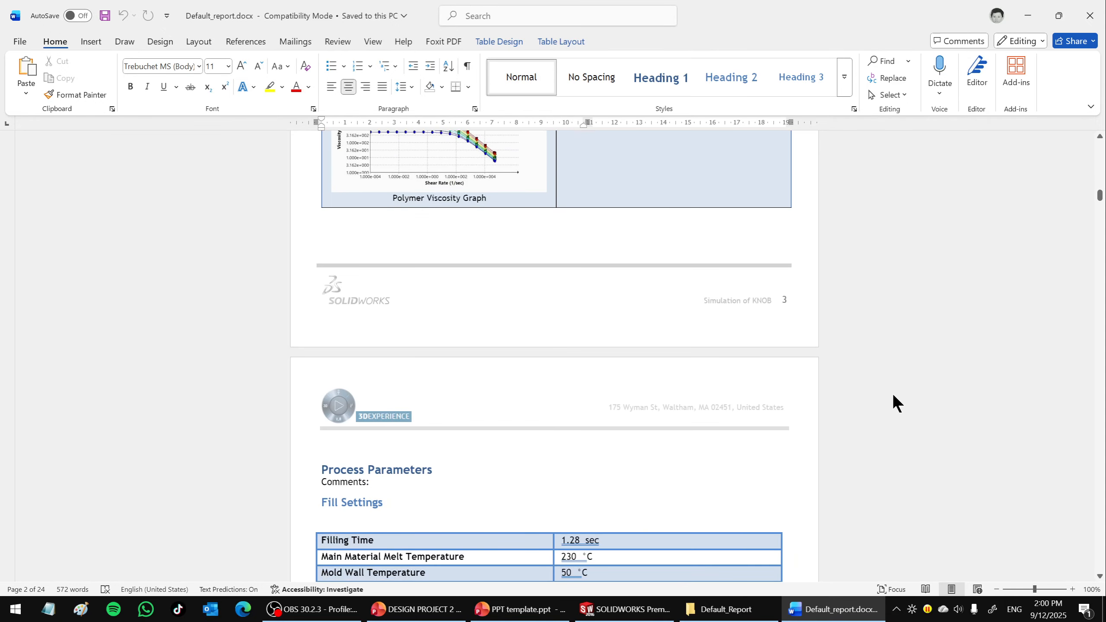
scroll(894, 392, down, 7)
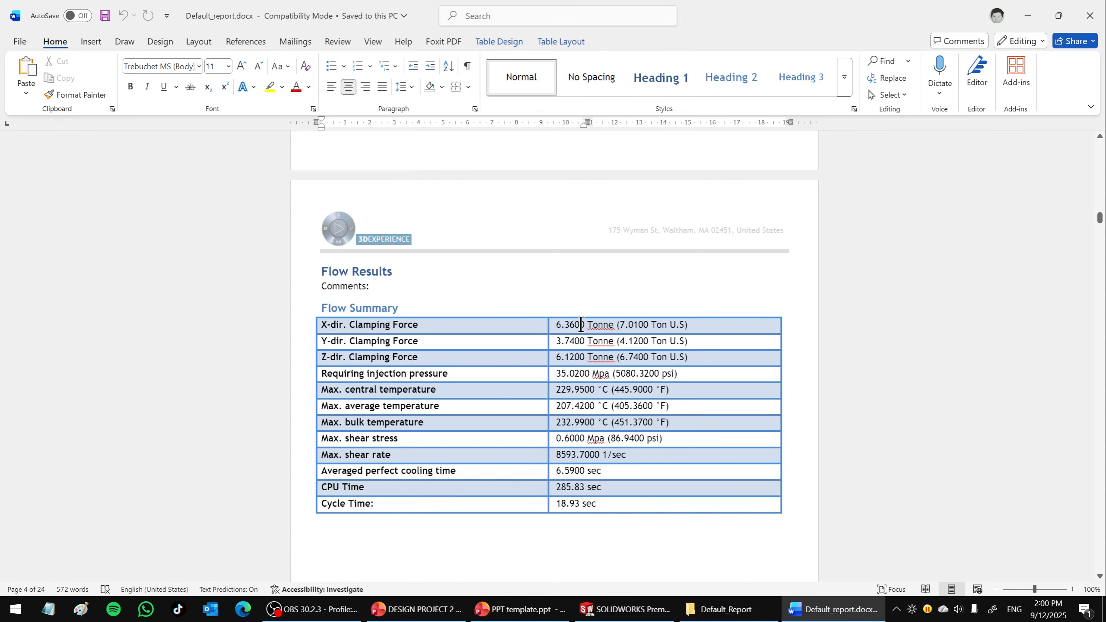
Examine the flow, pack and warp result images in the Word report, from fill time to the sink-mark profile.
scroll(874, 346, down, 16)
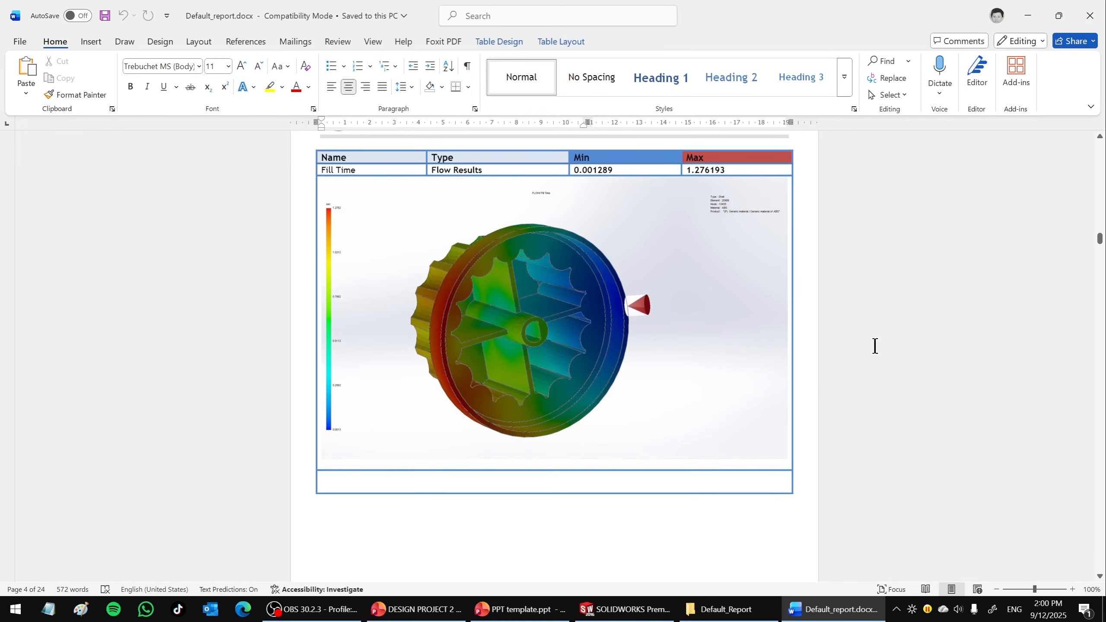
scroll(864, 296, down, 18)
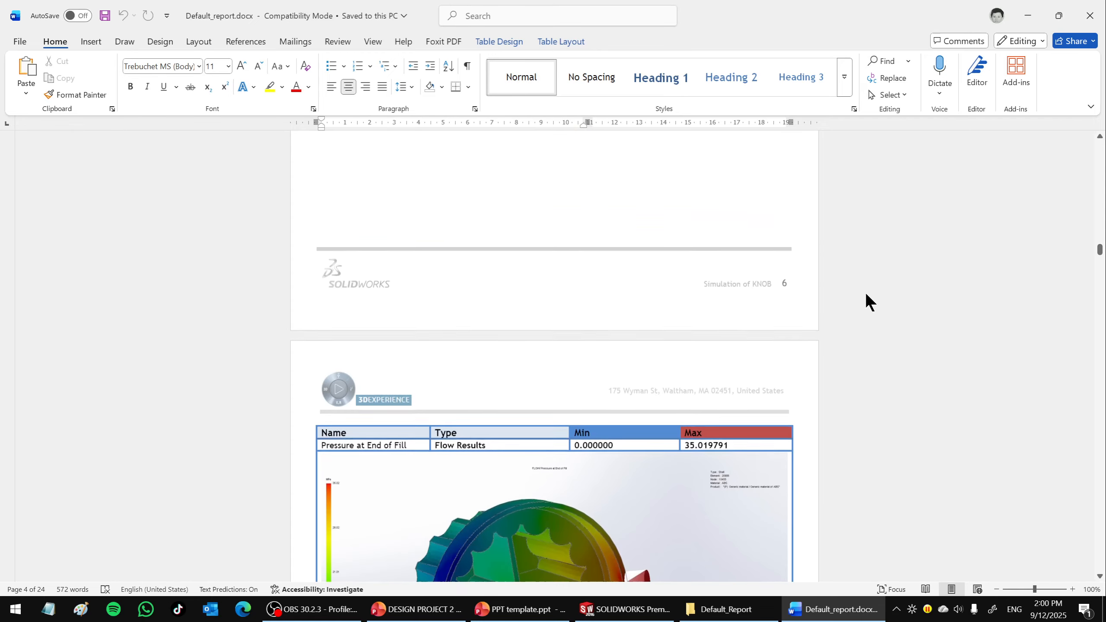
scroll(888, 304, down, 10)
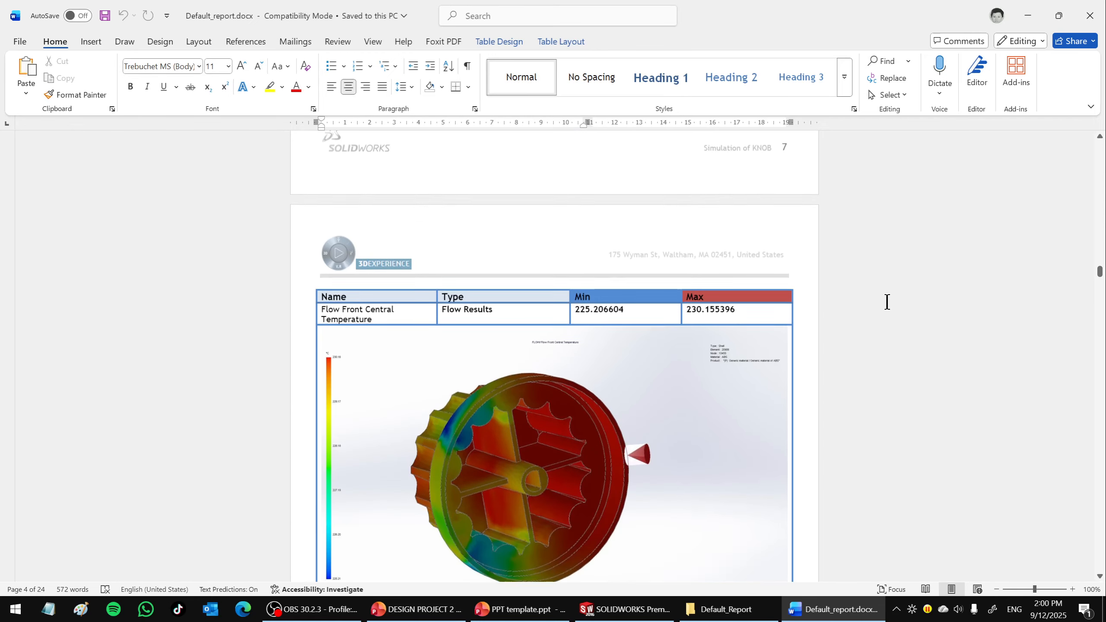
scroll(882, 321, down, 20)
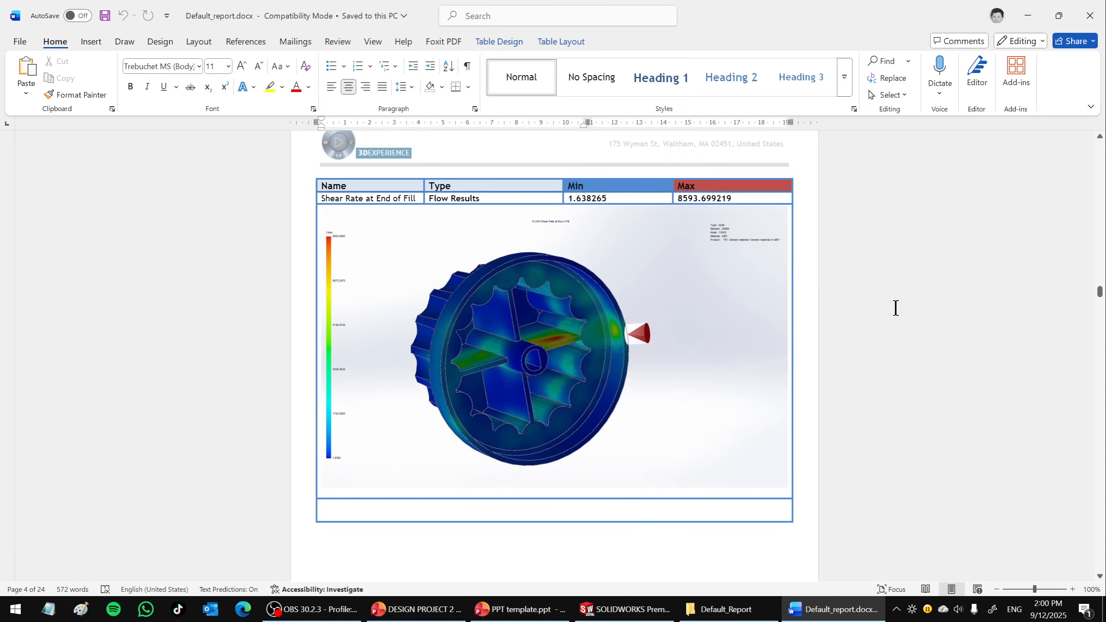
scroll(893, 315, down, 20)
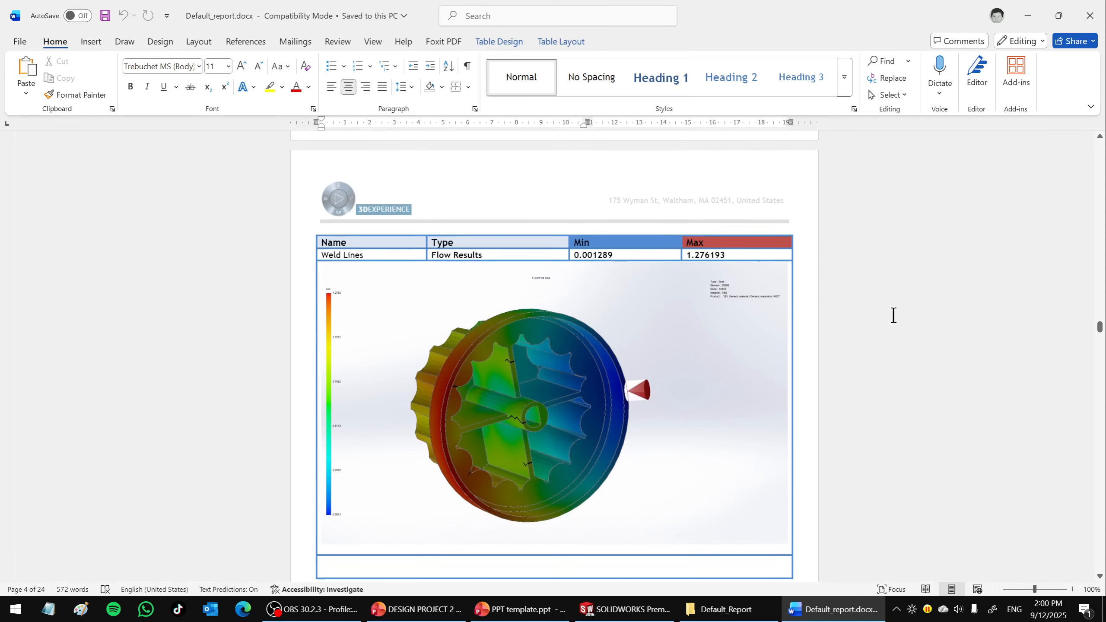
scroll(911, 328, down, 20)
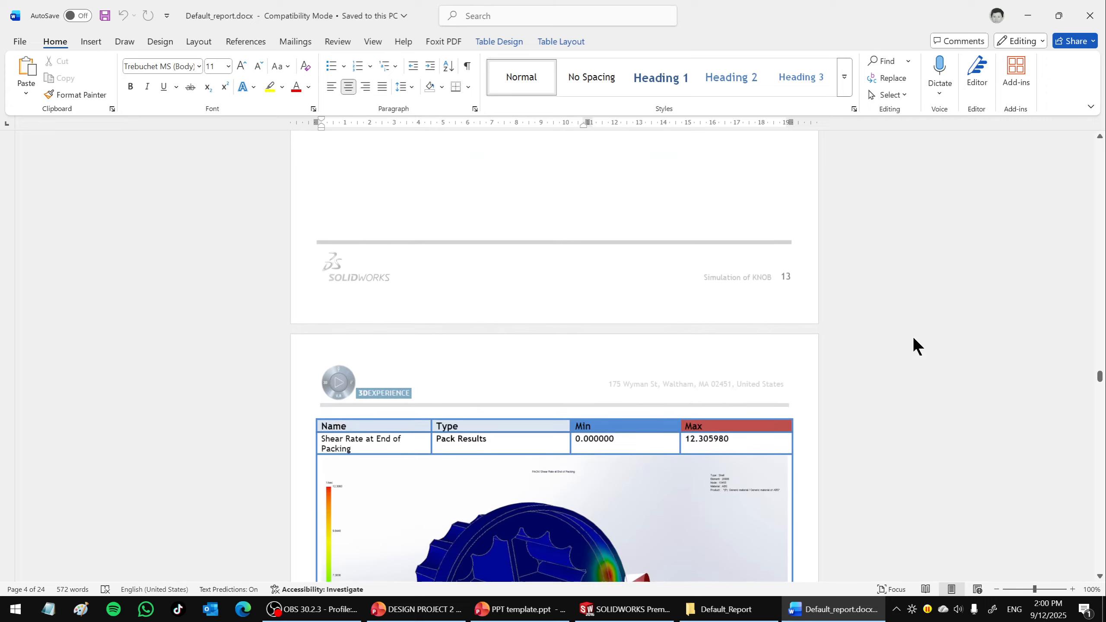
scroll(913, 346, down, 20)
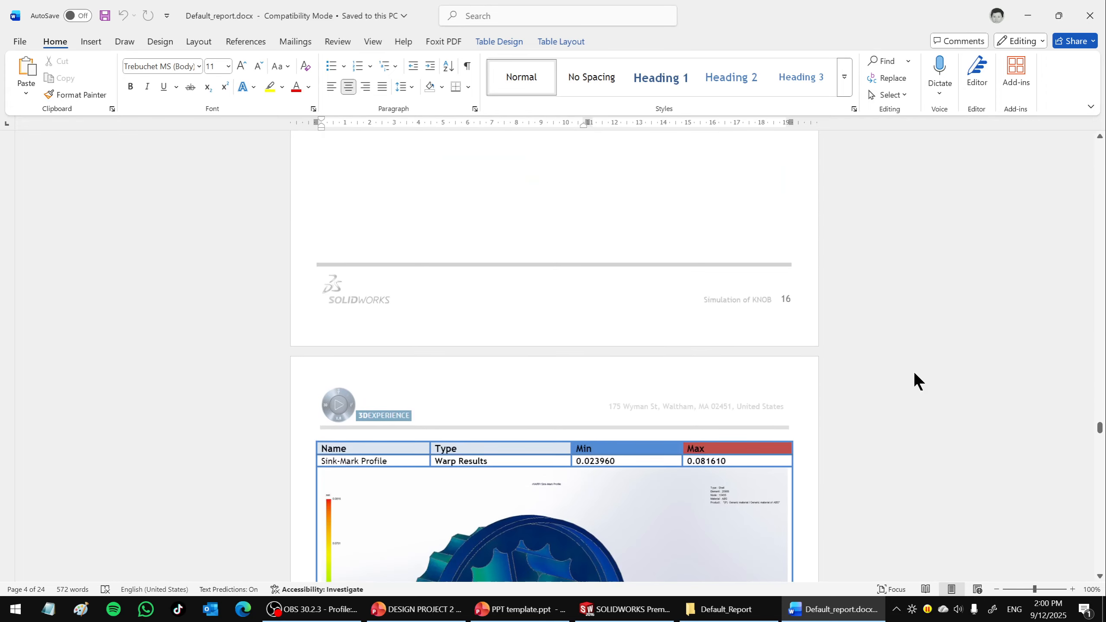
Examine the X-Y plots of inlet pressure, inlet flow rate and clamping forces at the end of the Word report.
scroll(918, 374, down, 15)
scroll(919, 374, up, 5)
ctrl+scroll(518, 426, up, 1)
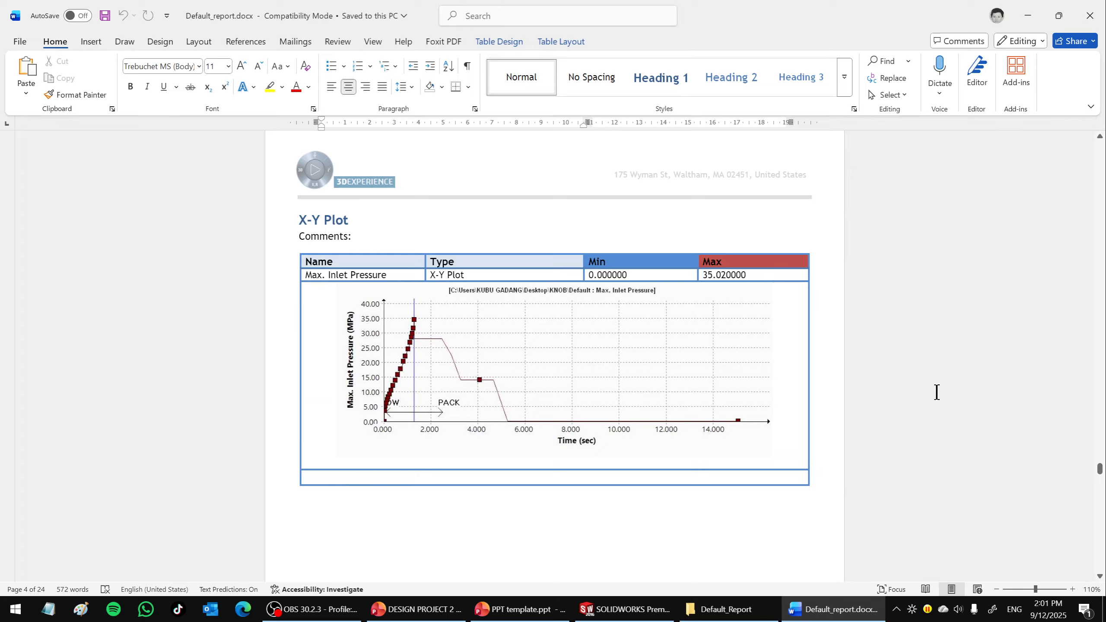
scroll(933, 392, down, 6)
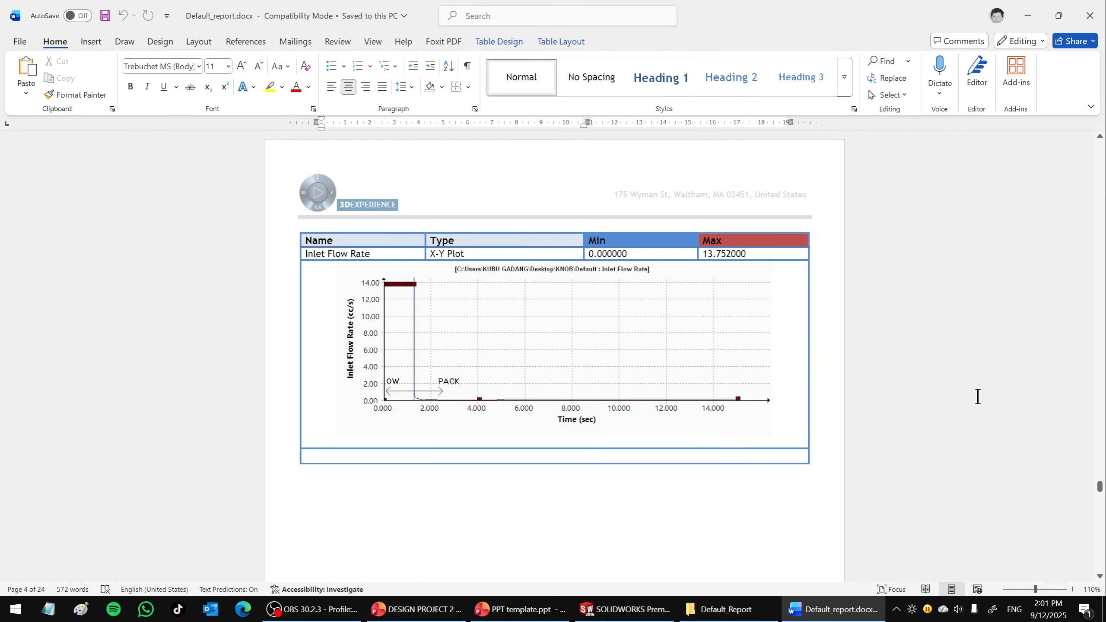
scroll(978, 396, down, 14)
scroll(981, 400, up, 6)
scroll(983, 401, down, 20)
scroll(985, 401, down, 12)
scroll(986, 403, up, 5)
scroll(986, 399, up, 12)
scroll(987, 398, down, 3)
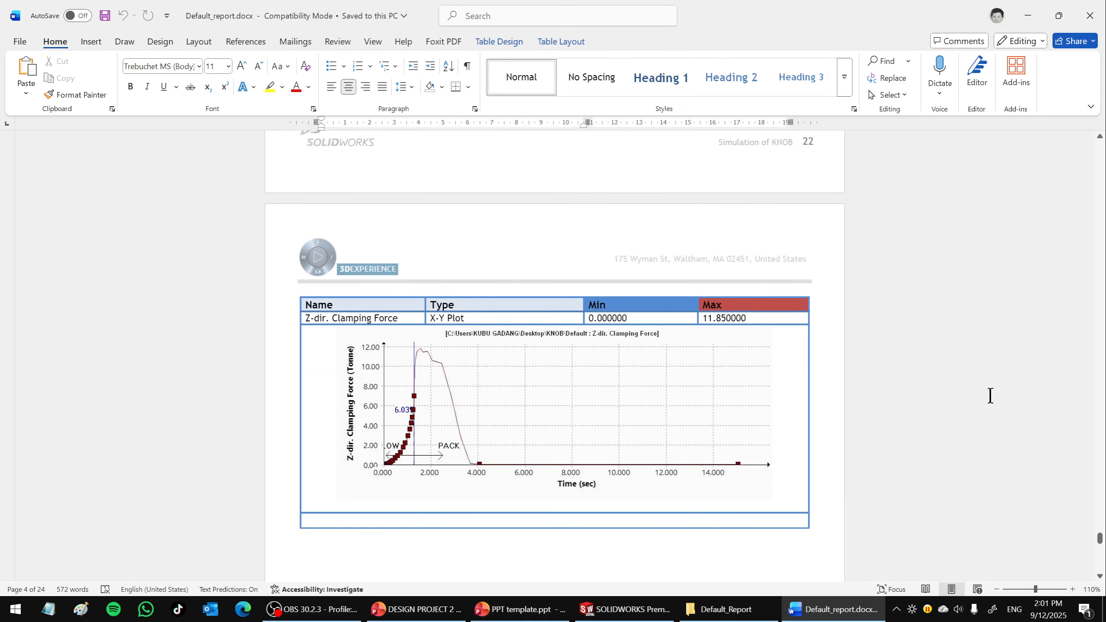
Return to the Default_Report folder, open Default.html in Microsoft Edge and zoom the page out to 67%.
click(706, 610)
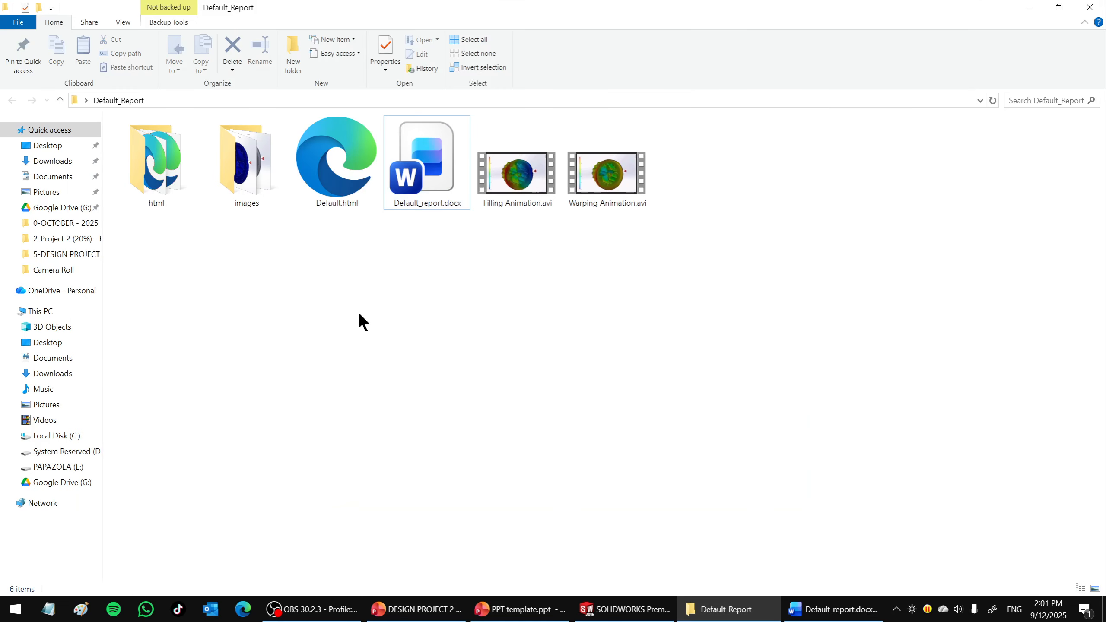
double_click(337, 191)
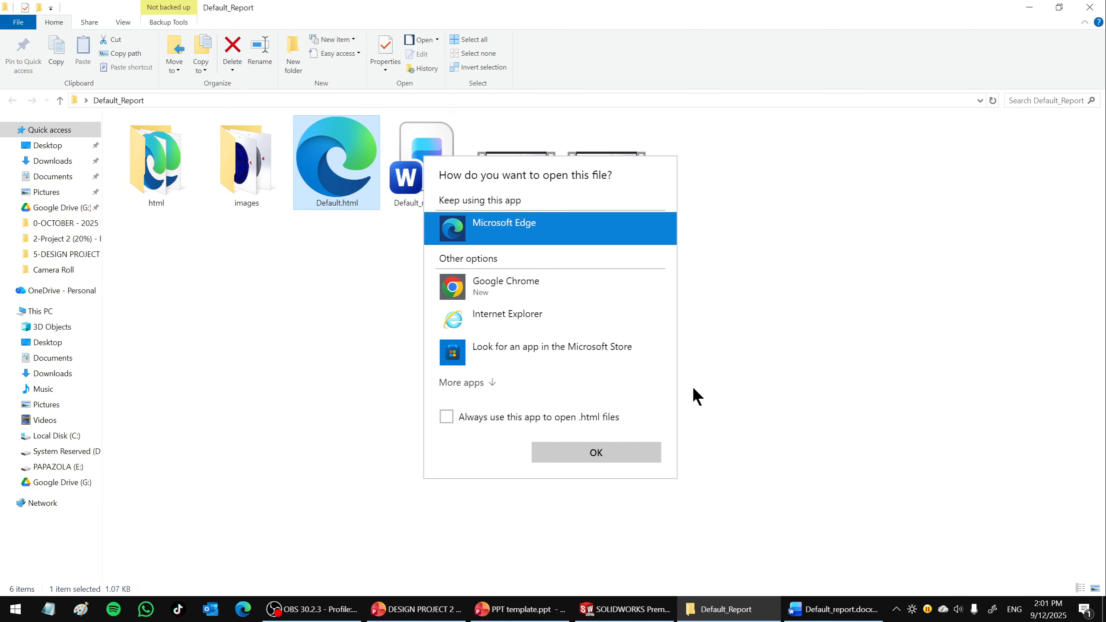
click(555, 450)
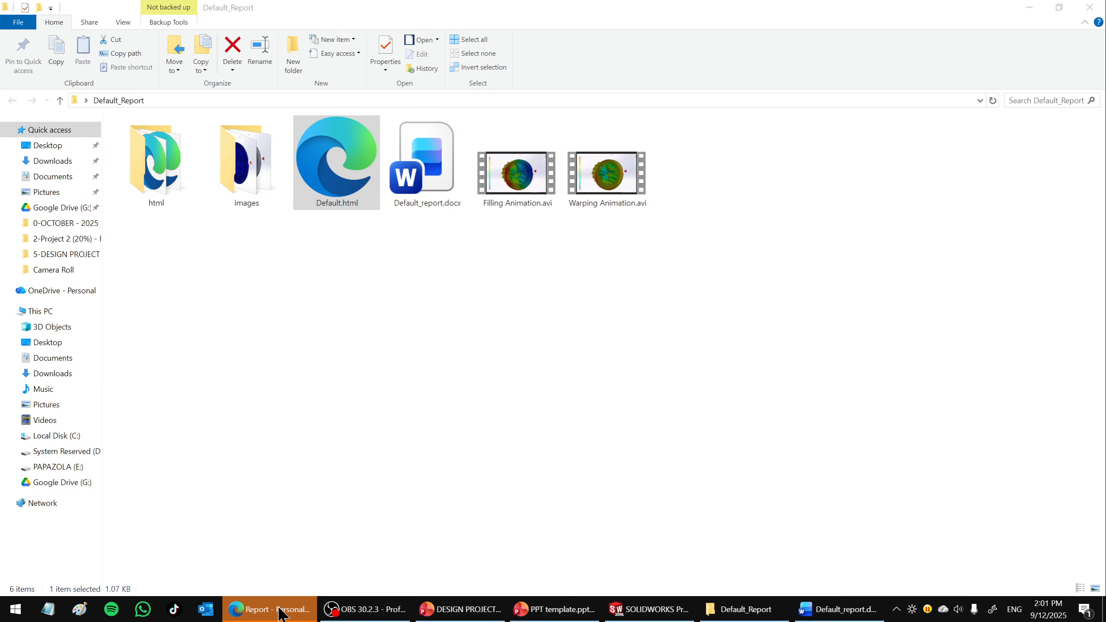
ctrl+scroll(419, 289, down, 4)
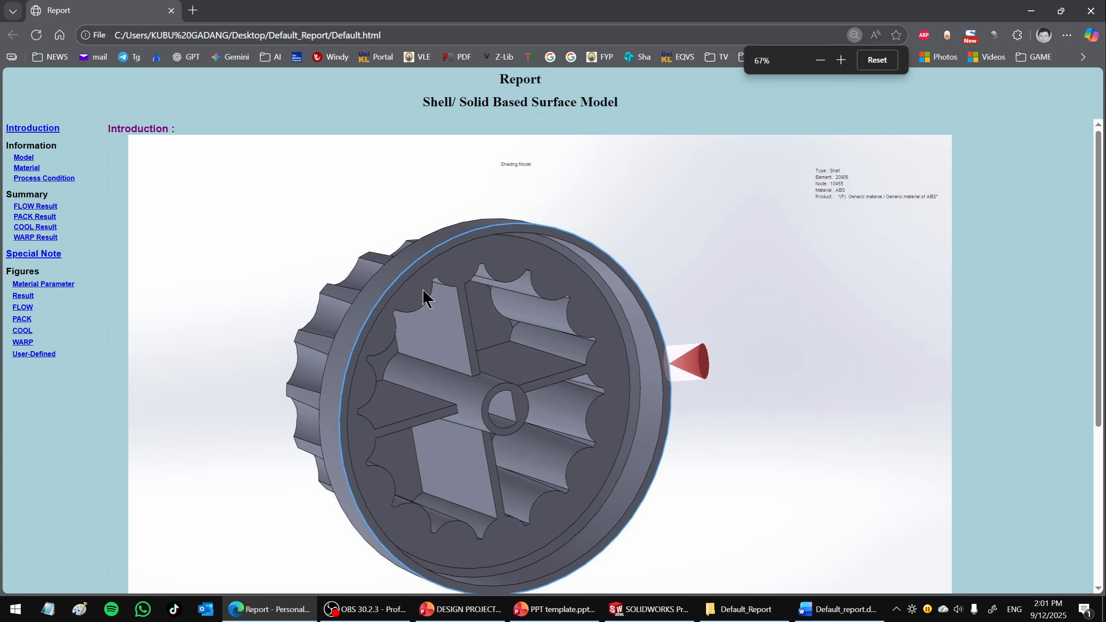
Read the flow, pack, cool and warp result summaries in the HTML report.
click(32, 209)
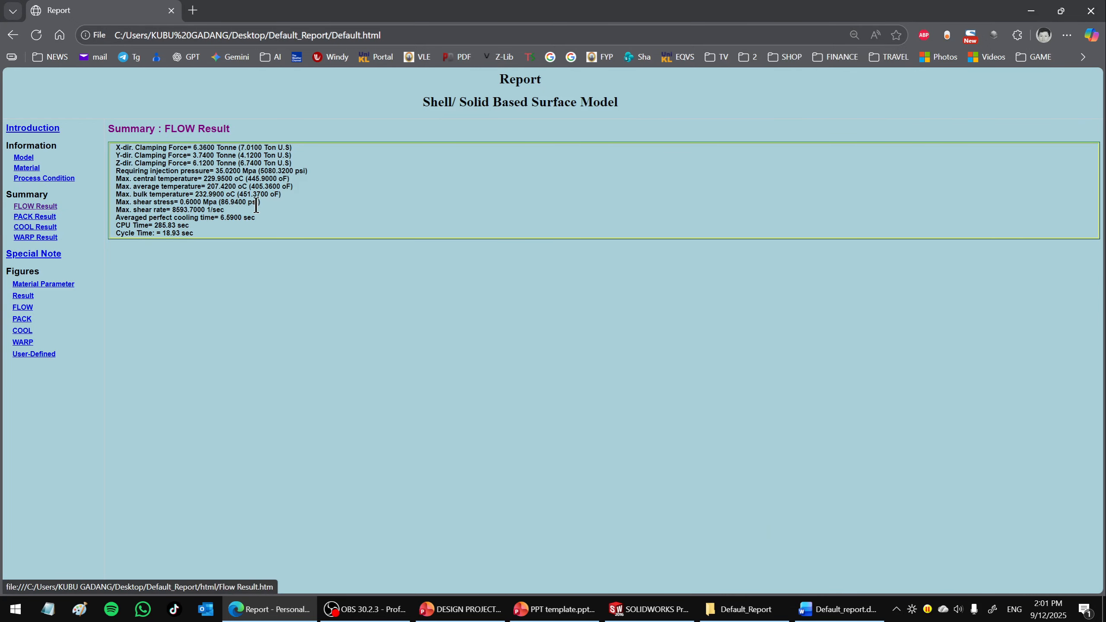
click(35, 217)
click(37, 227)
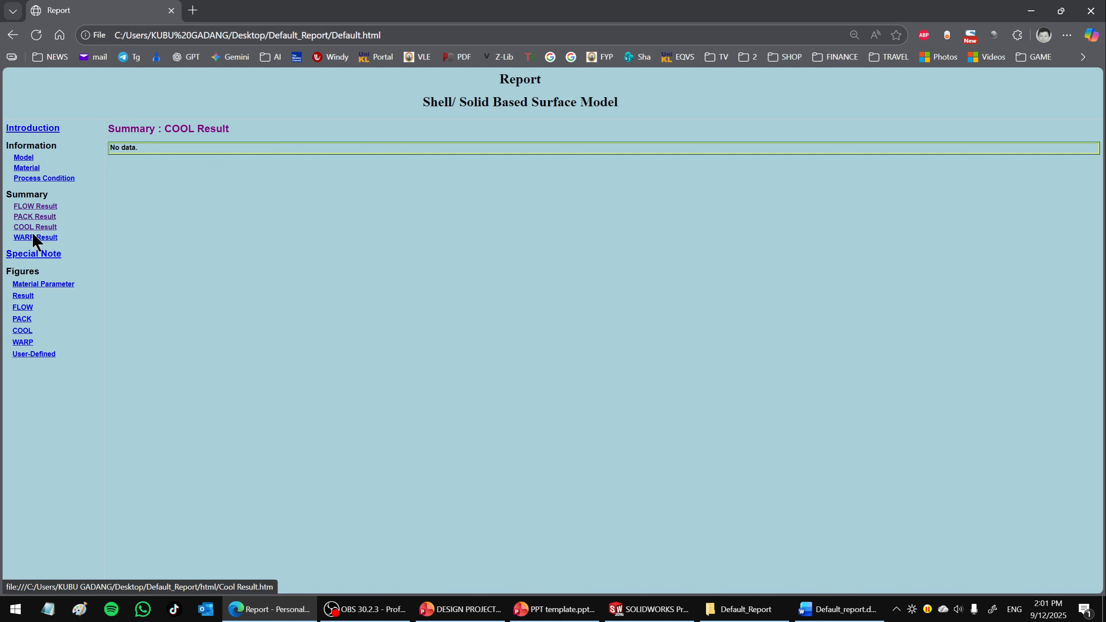
click(33, 238)
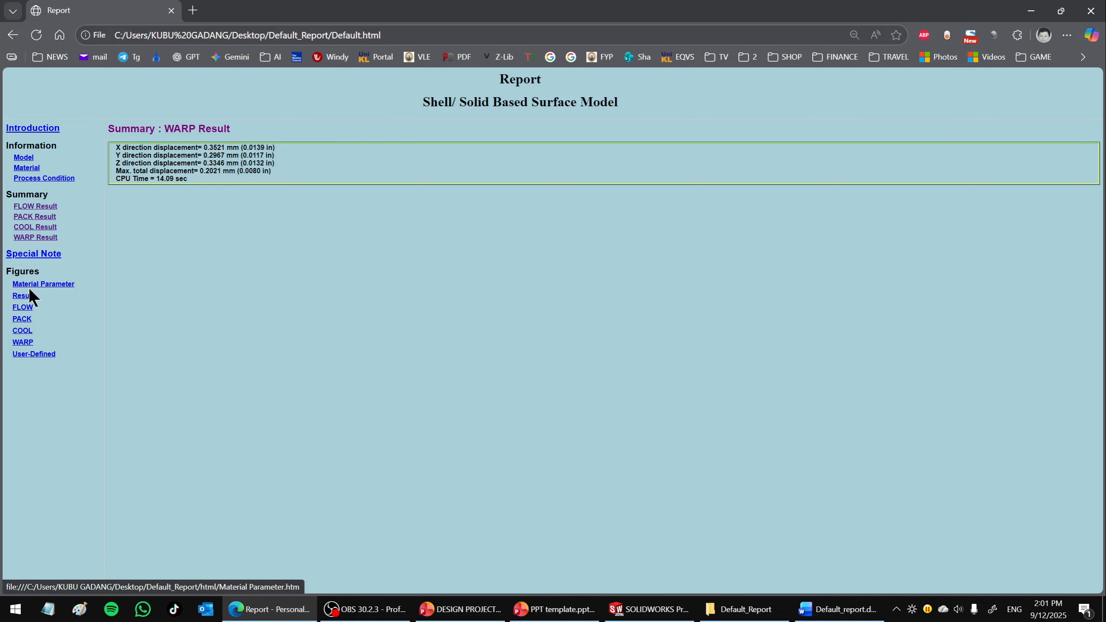
Read the model, material and process condition information in the HTML report.
click(24, 159)
click(34, 170)
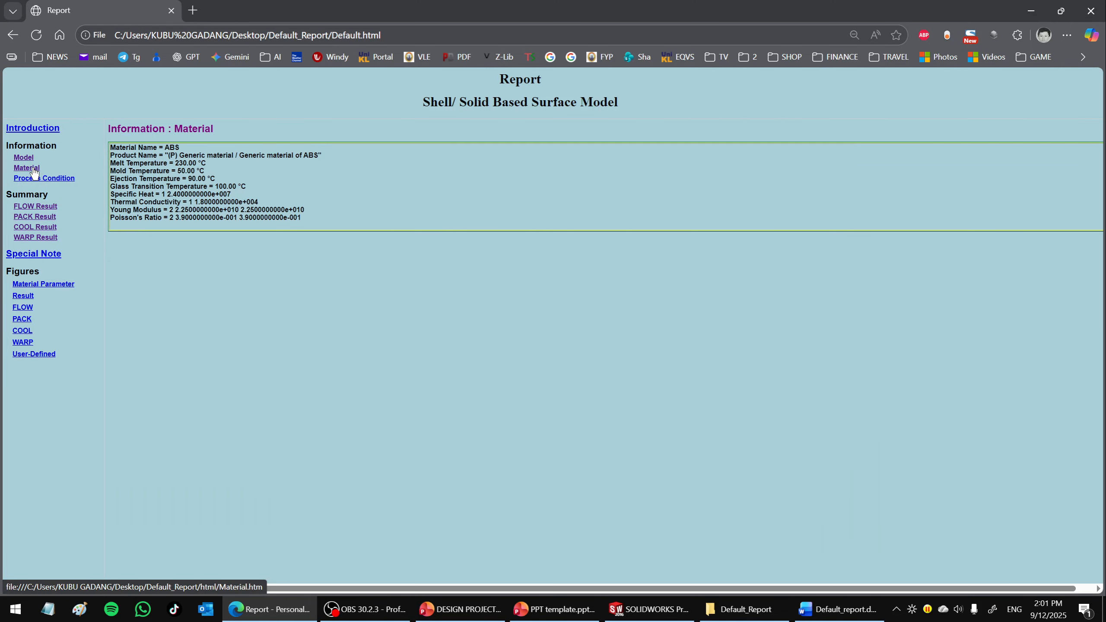
click(33, 179)
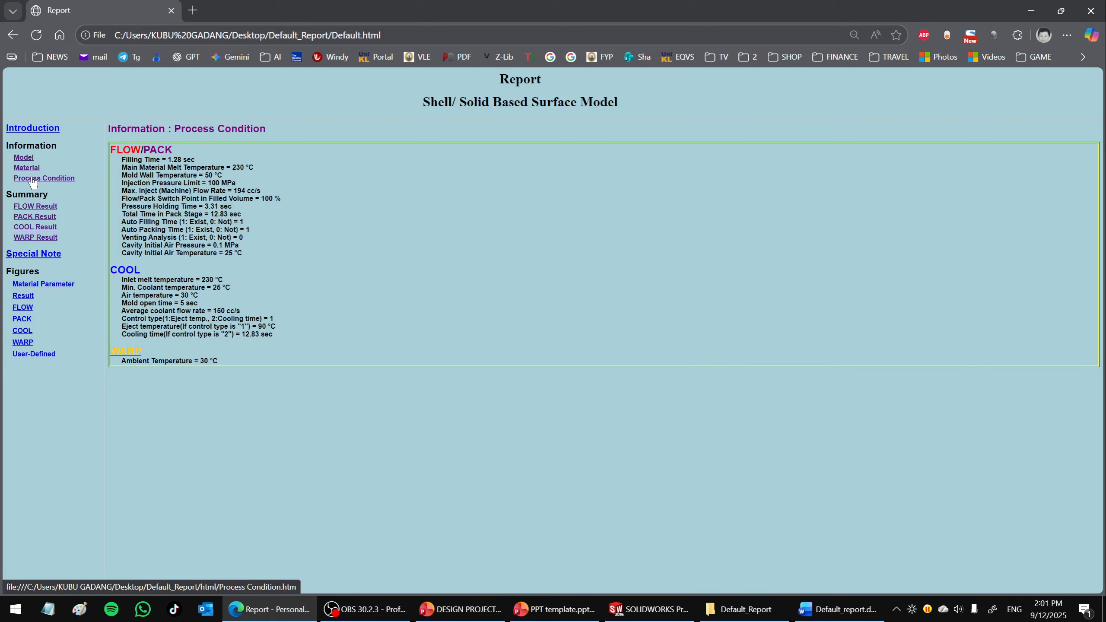
Examine the result plots, including the clamping forces, and the flow figures in the HTML report.
click(23, 297)
scroll(189, 403, down, 6)
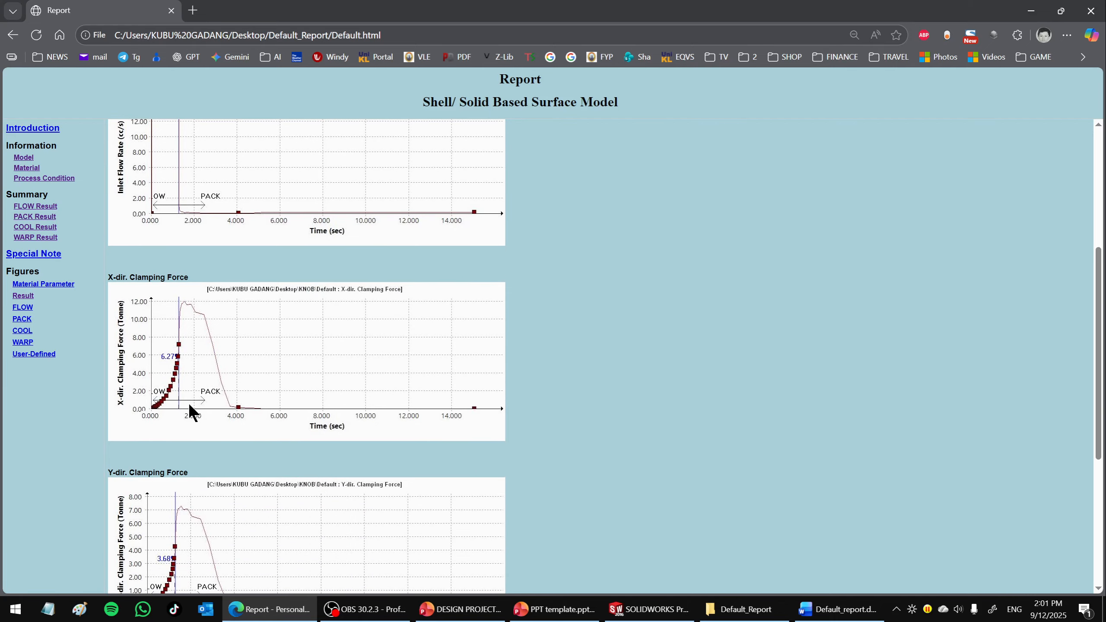
scroll(188, 401, down, 3)
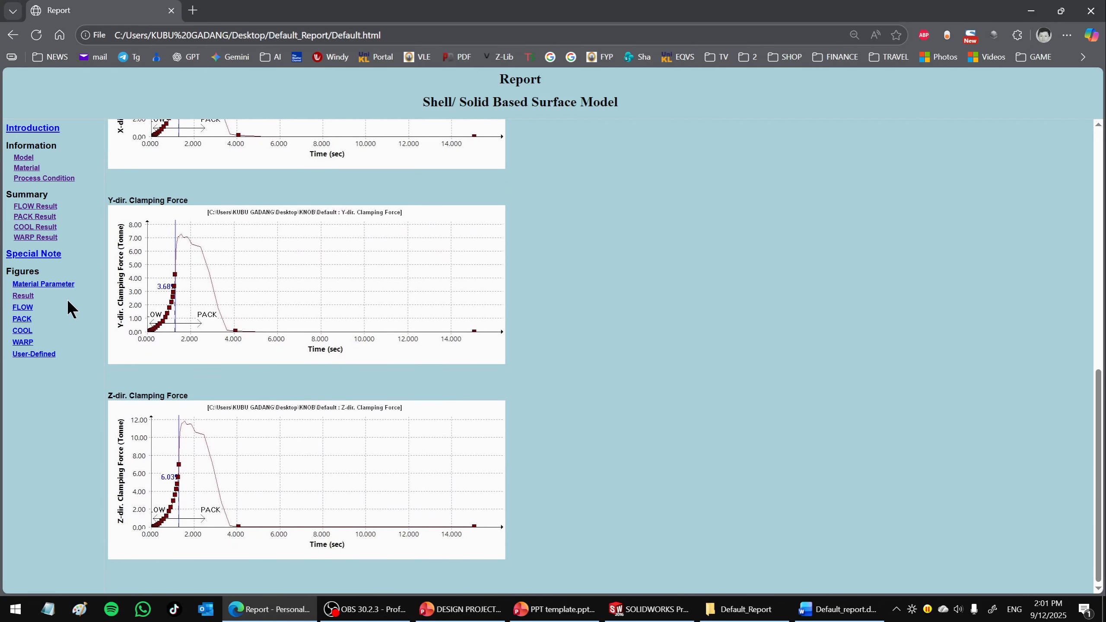
click(22, 308)
scroll(291, 349, down, 5)
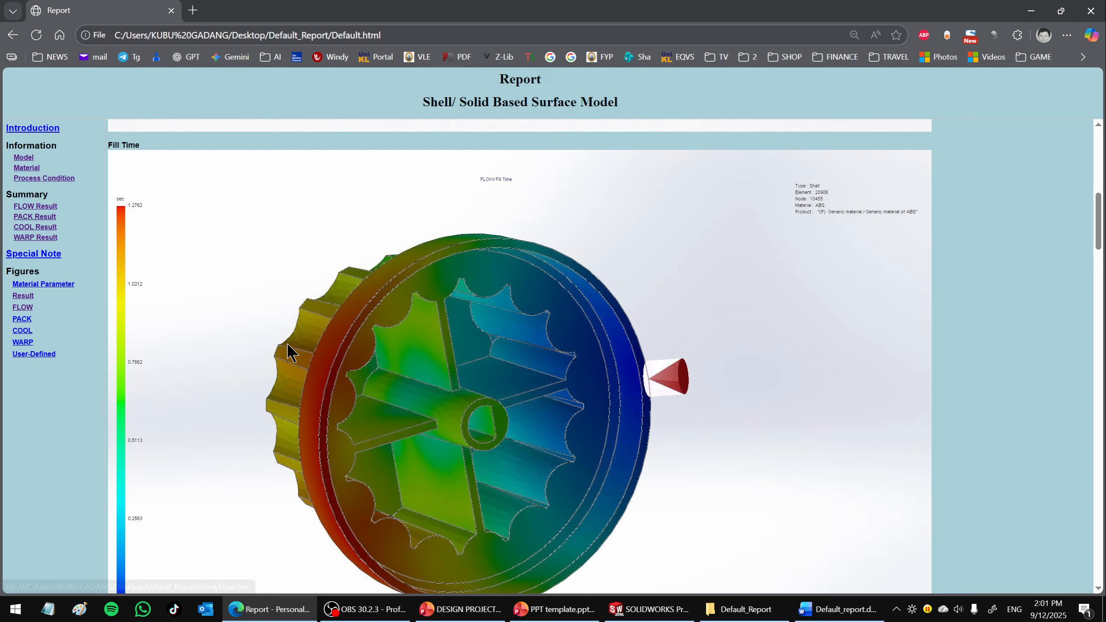
Look through the remaining flow figures and the pack, cool and warp figures in the HTML report.
scroll(291, 348, down, 5)
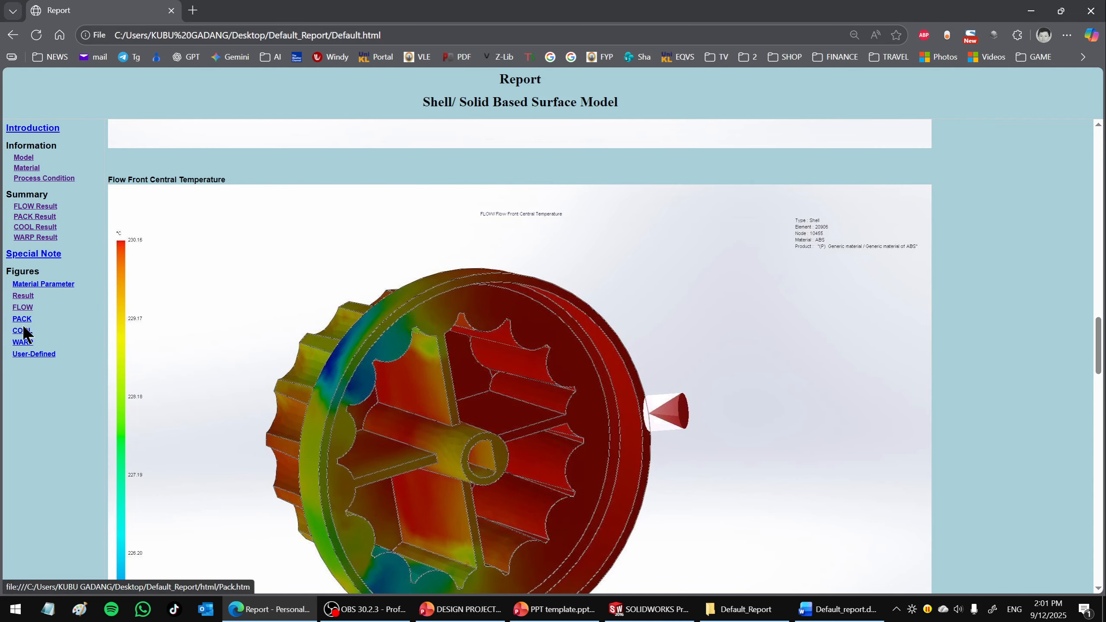
click(22, 319)
click(22, 330)
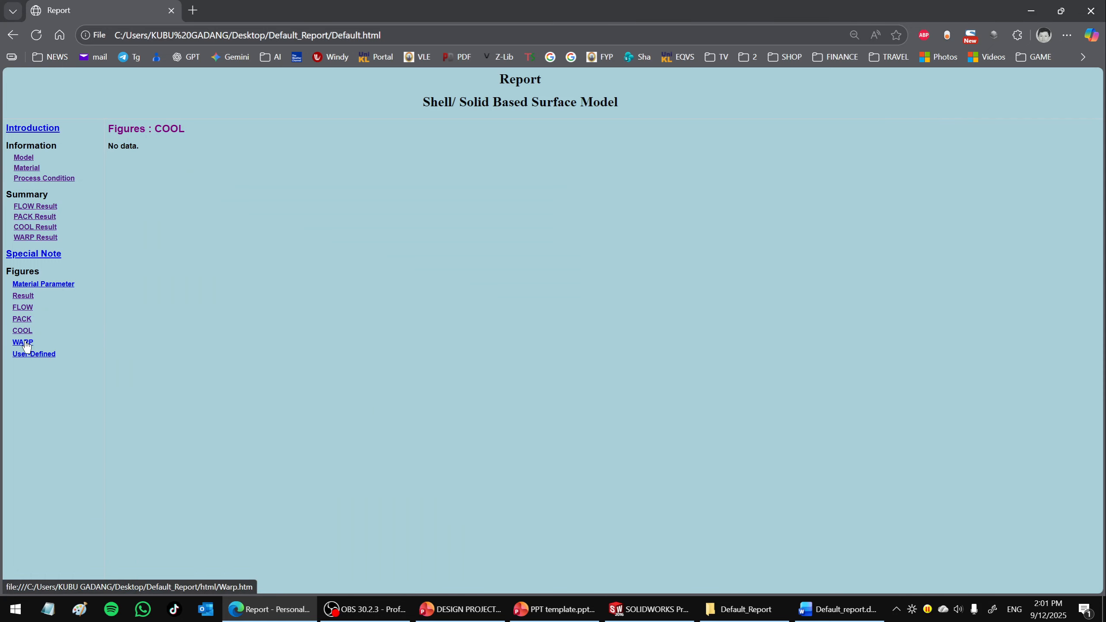
click(23, 343)
scroll(237, 345, down, 3)
scroll(238, 336, down, 7)
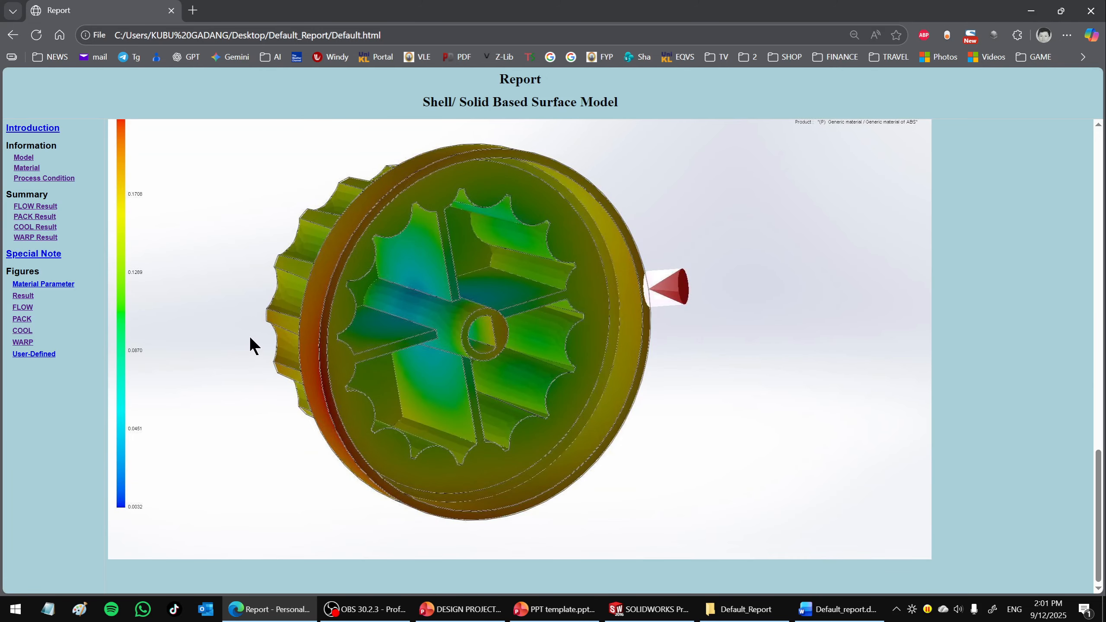
Check the material parameter figures, then examine the inlet pressure, flow rate and clamping force plots in the HTML report.
click(27, 284)
click(24, 296)
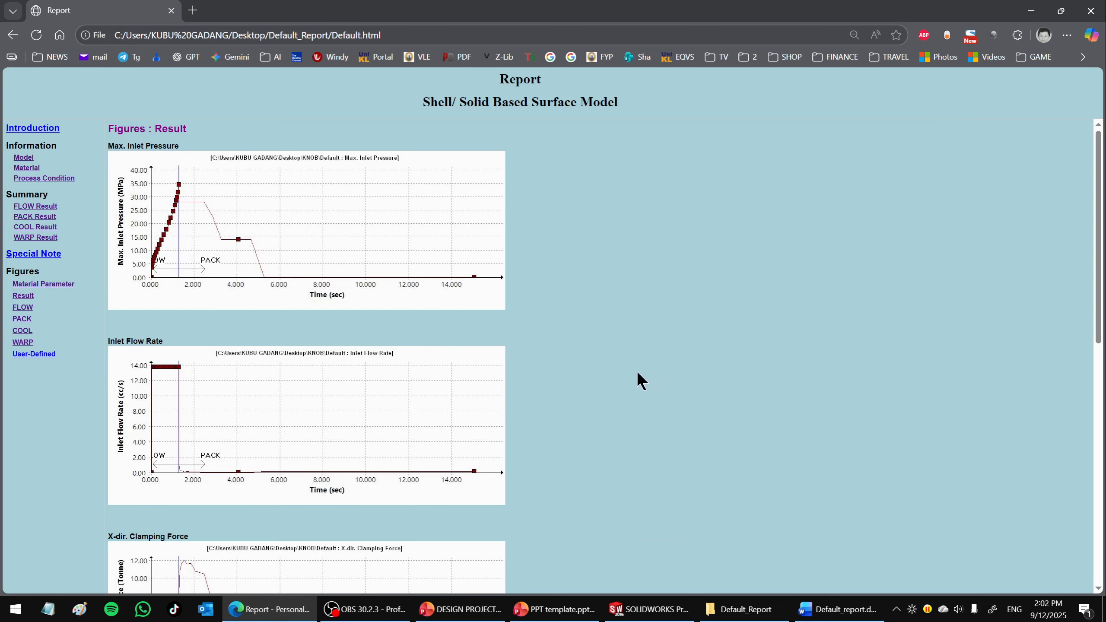
scroll(626, 375, down, 10)
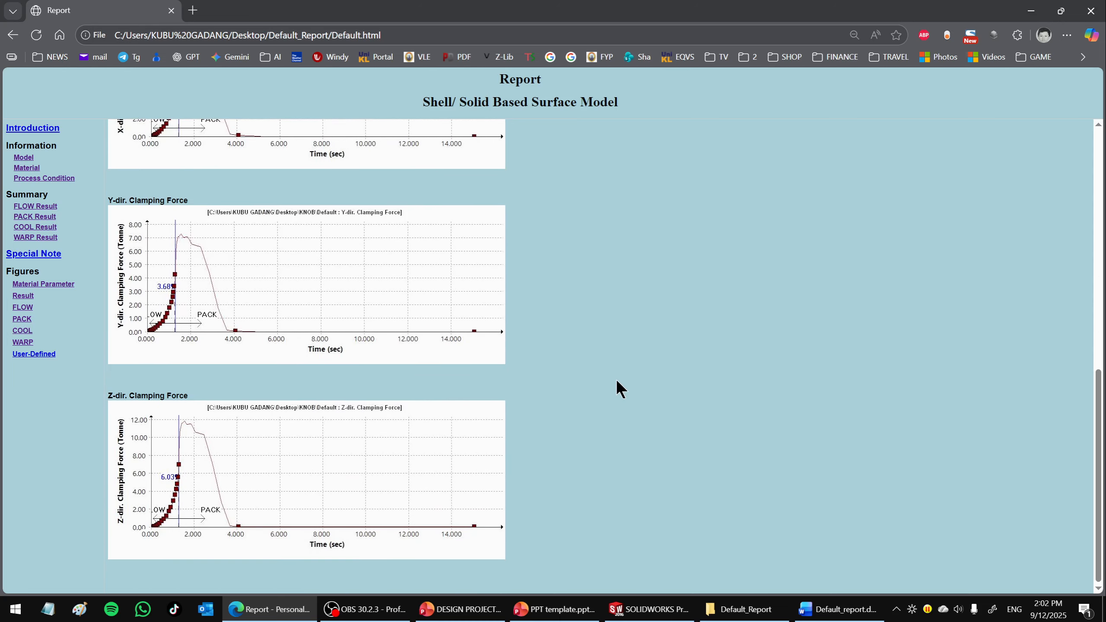
scroll(617, 382, up, 3)
scroll(617, 381, down, 3)
Review the pack and cool figures again and examine the warping displacement figure in full.
click(22, 319)
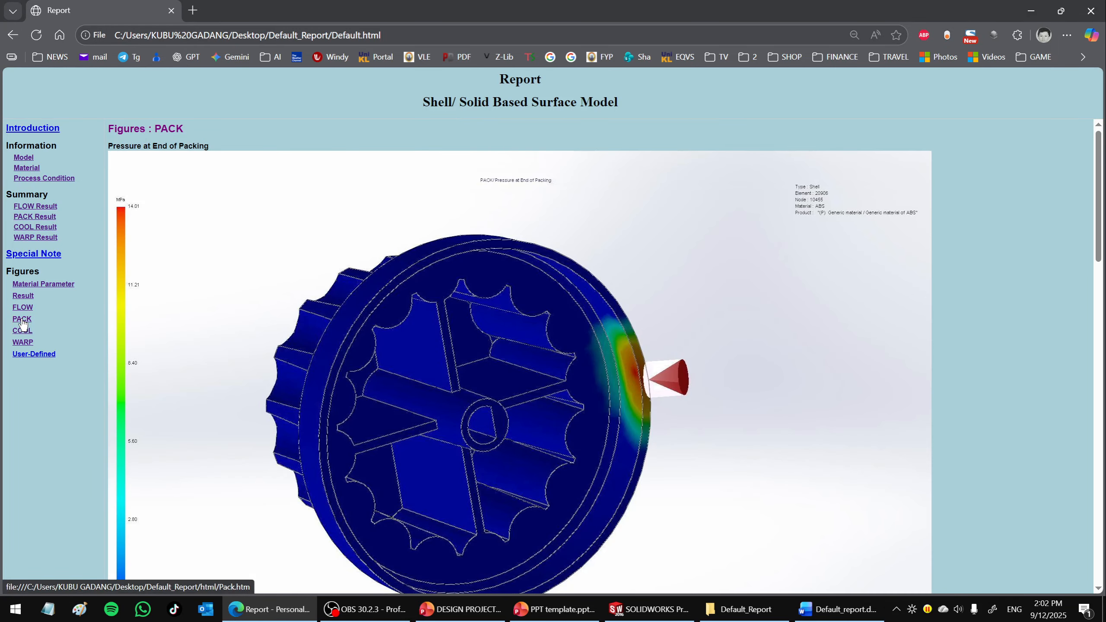
click(25, 333)
click(23, 343)
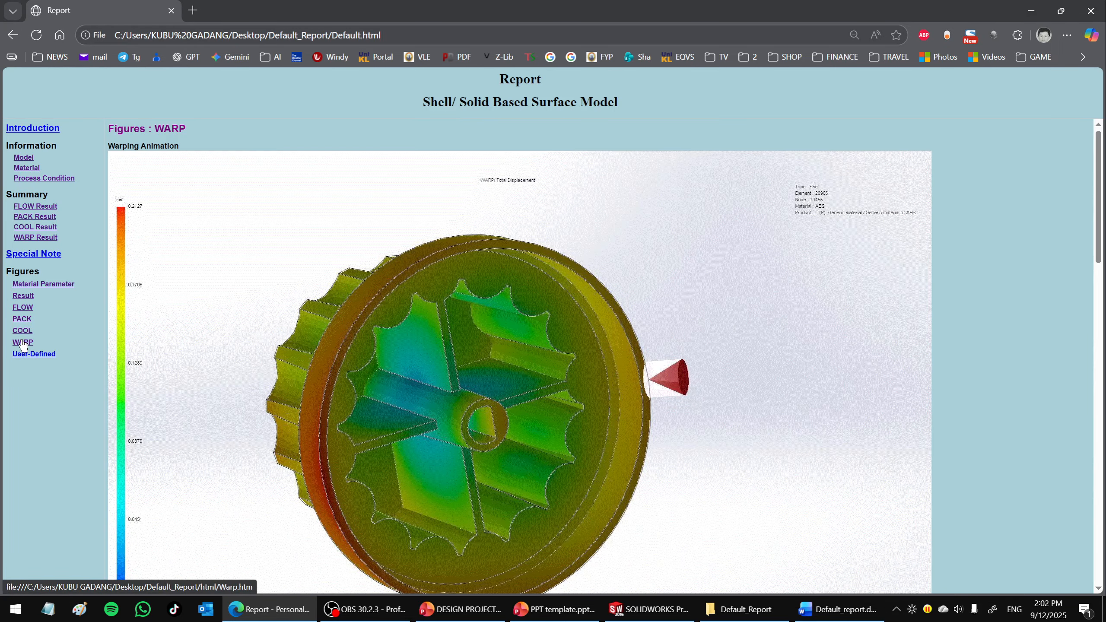
scroll(242, 346, down, 3)
scroll(242, 346, up, 1)
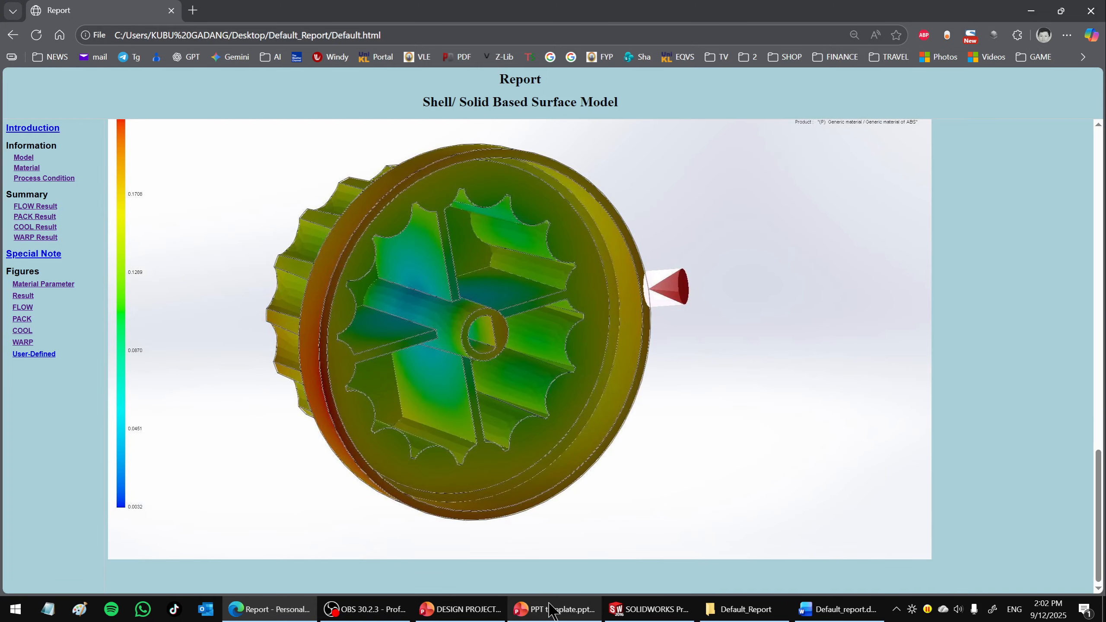
Switch to SOLIDWORKS, return to the knob's feature tree and start a new sketch on the end face of the central boss.
click(632, 612)
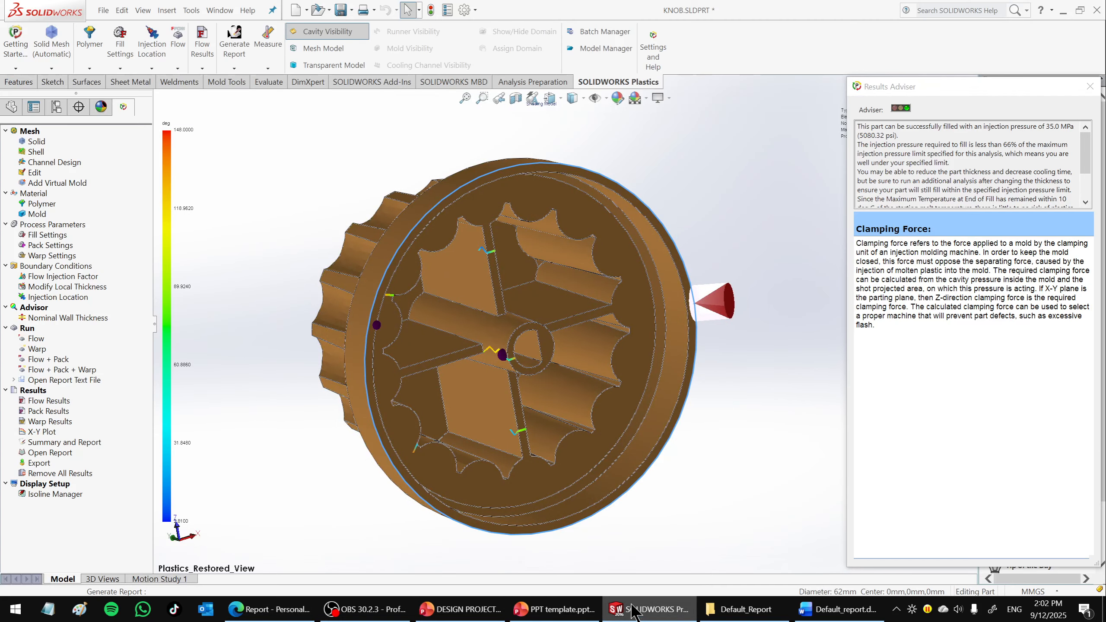
click(11, 108)
middle_drag(756, 310, 331, 348)
middle_drag(453, 289, 188, 167)
click(23, 82)
middle_drag(544, 331, 671, 351)
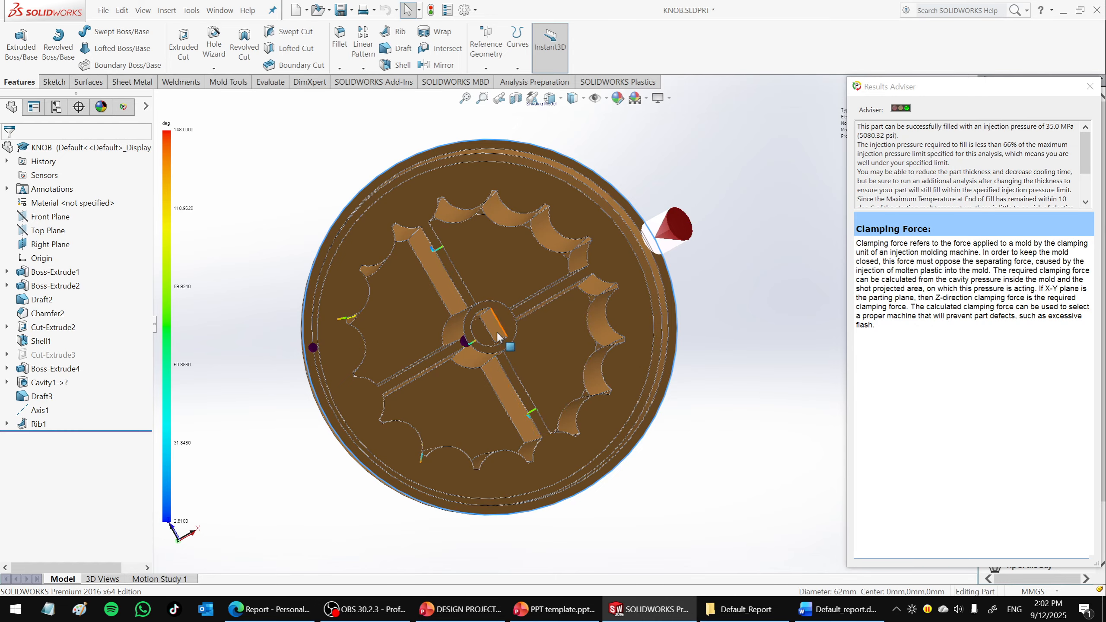
right_click(506, 315)
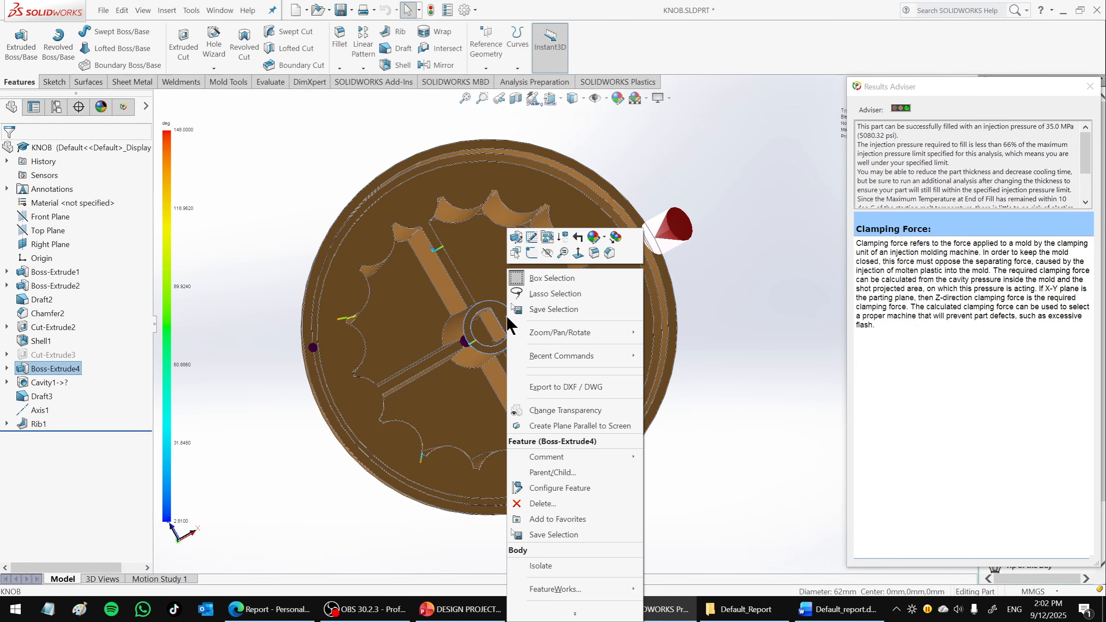
click(531, 237)
mouse_move(750, 370)
middle_down()
mouse_move(733, 292)
mouse_move(302, 446)
middle_up()
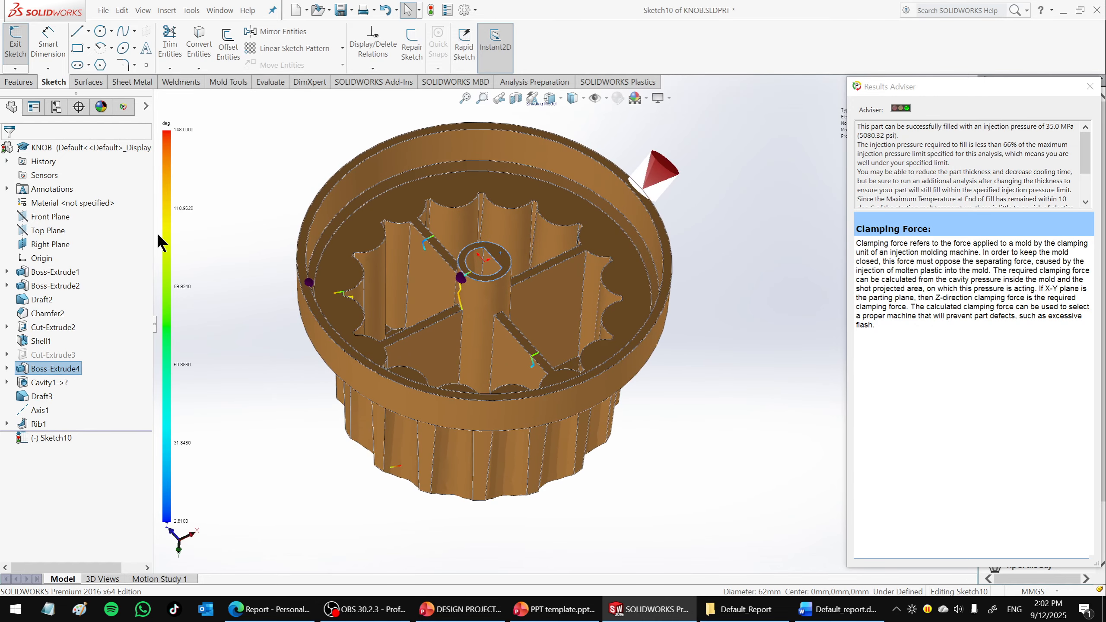
Return to the Plastics study and turn off Cavity Visibility so the knob shows its normal part appearance.
click(125, 107)
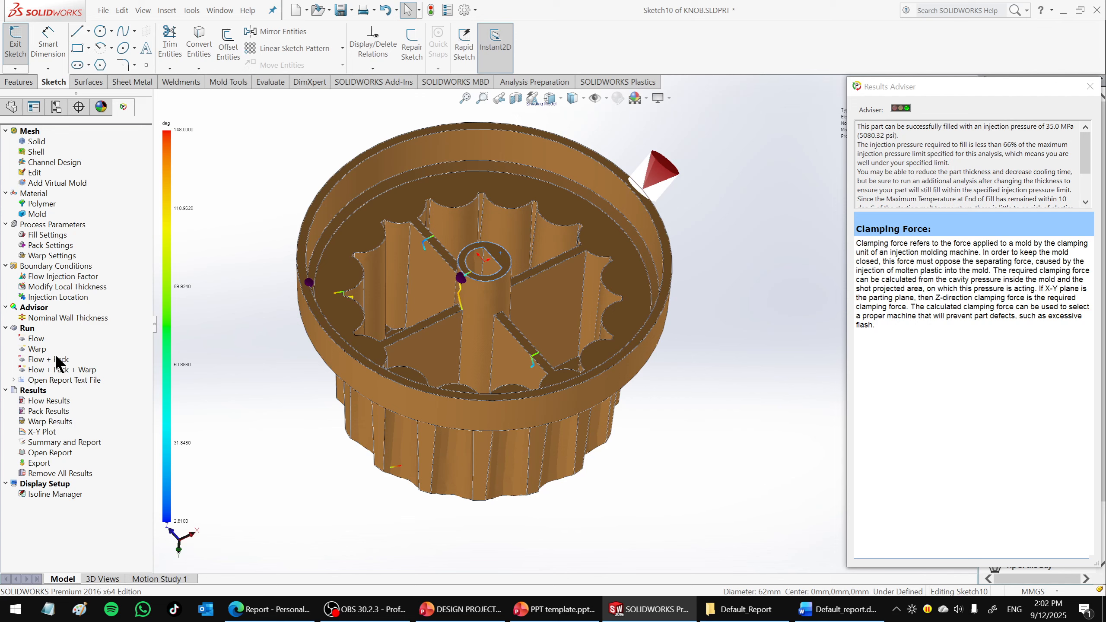
click(640, 82)
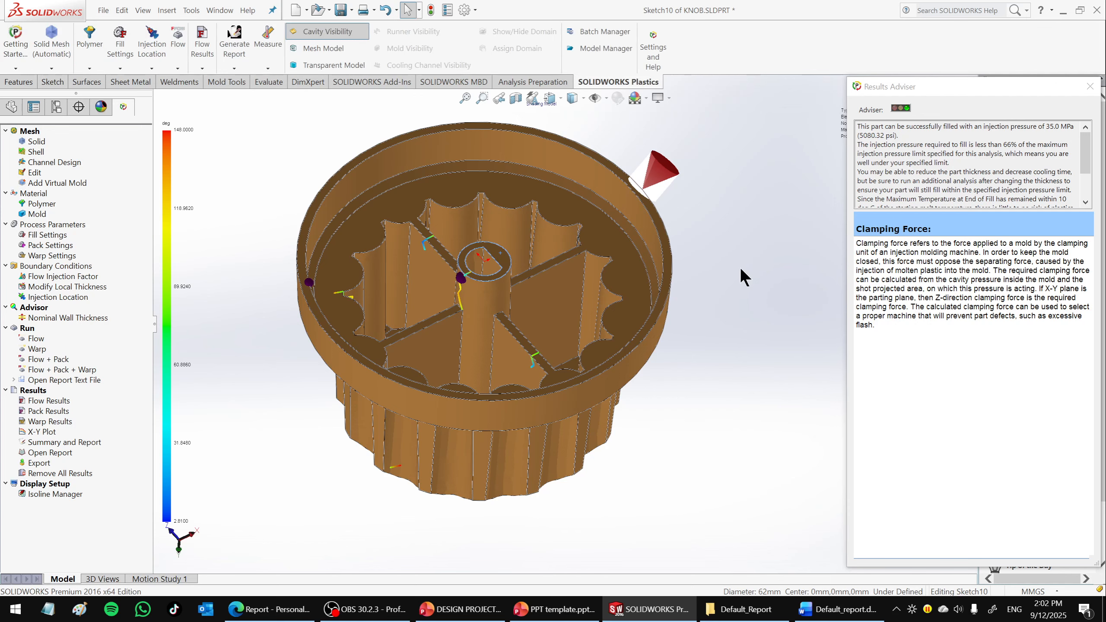
click(313, 26)
middle_drag(745, 280, 535, 372)
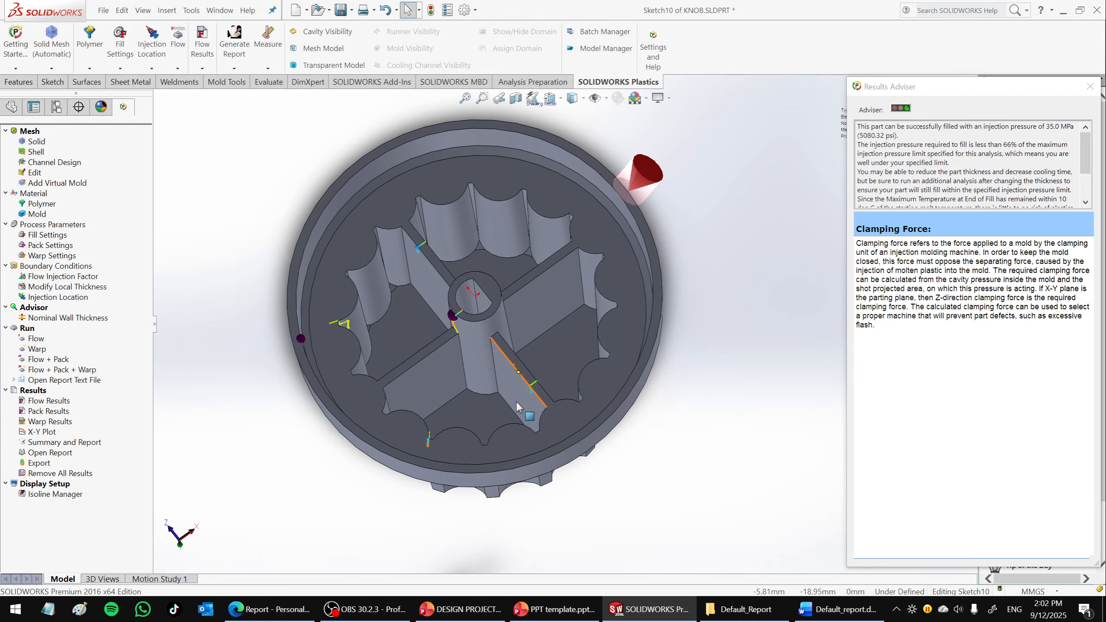
middle_drag(466, 373, 520, 346)
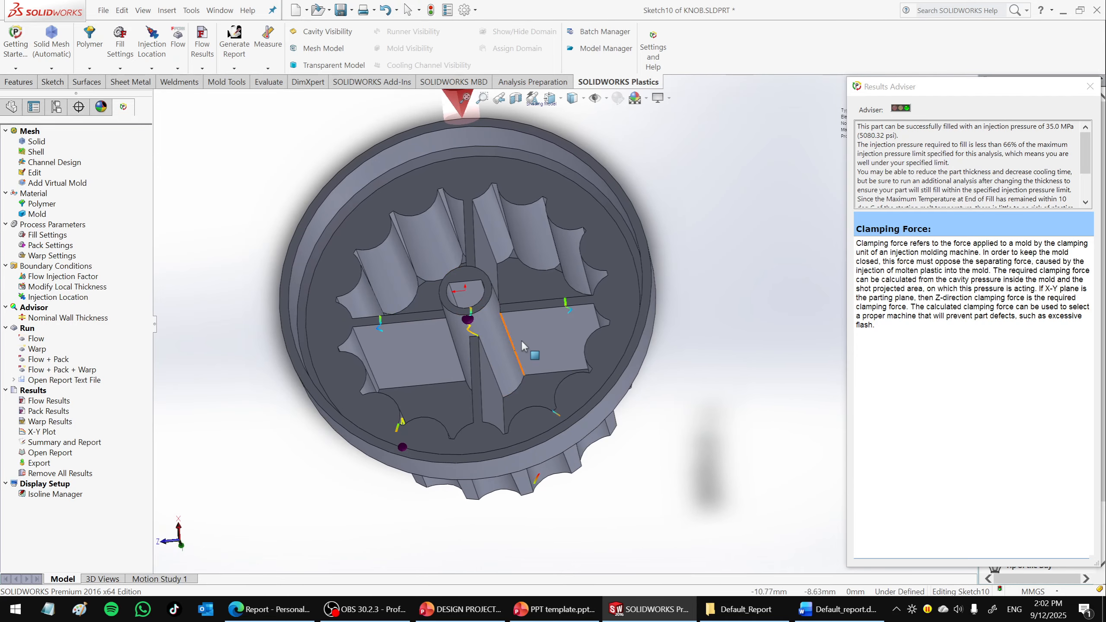
Show the feature tree and examine the end face of the central boss around its D-shaped hole up close.
click(11, 107)
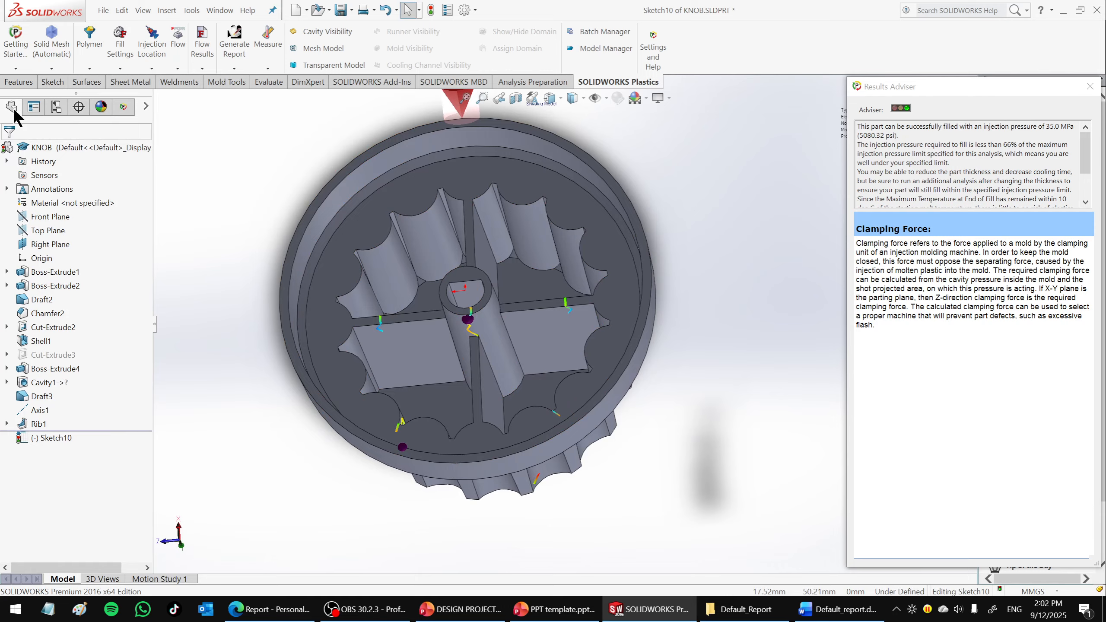
middle_drag(532, 348, 509, 414)
scroll(478, 325, down, 5)
middle_drag(487, 319, 495, 288)
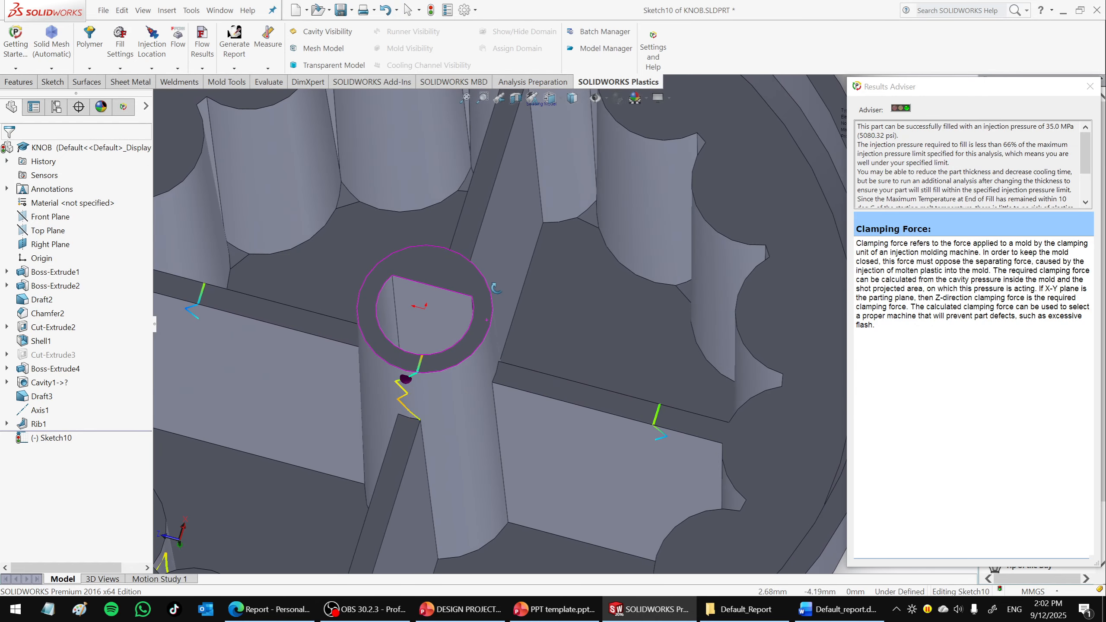
click(477, 309)
right_click(477, 311)
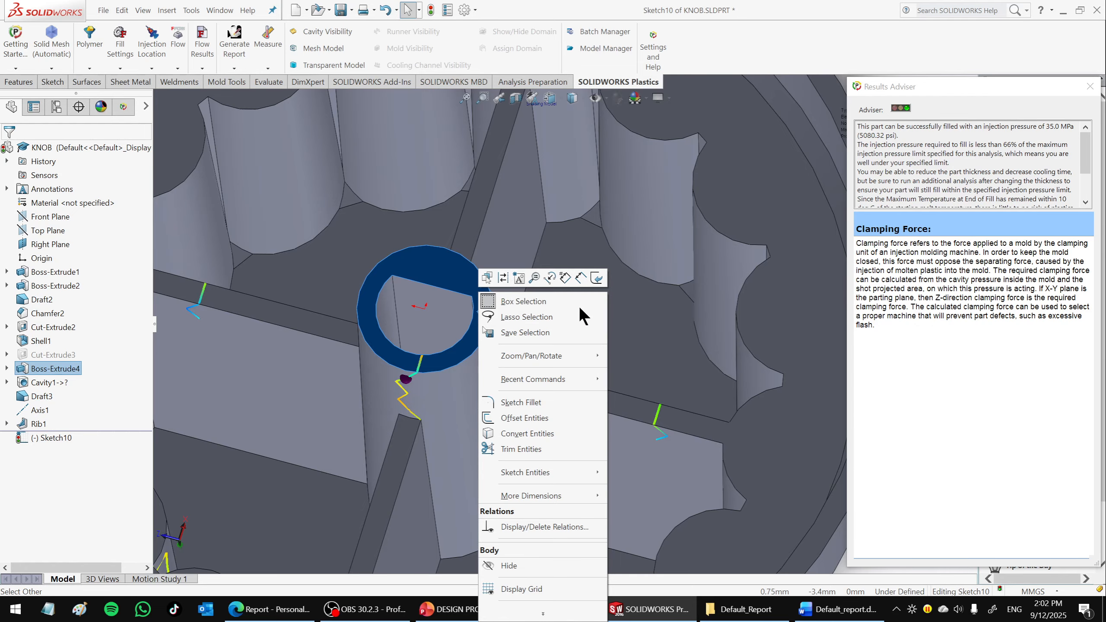
click(730, 319)
key(Escape)
scroll(605, 348, up, 6)
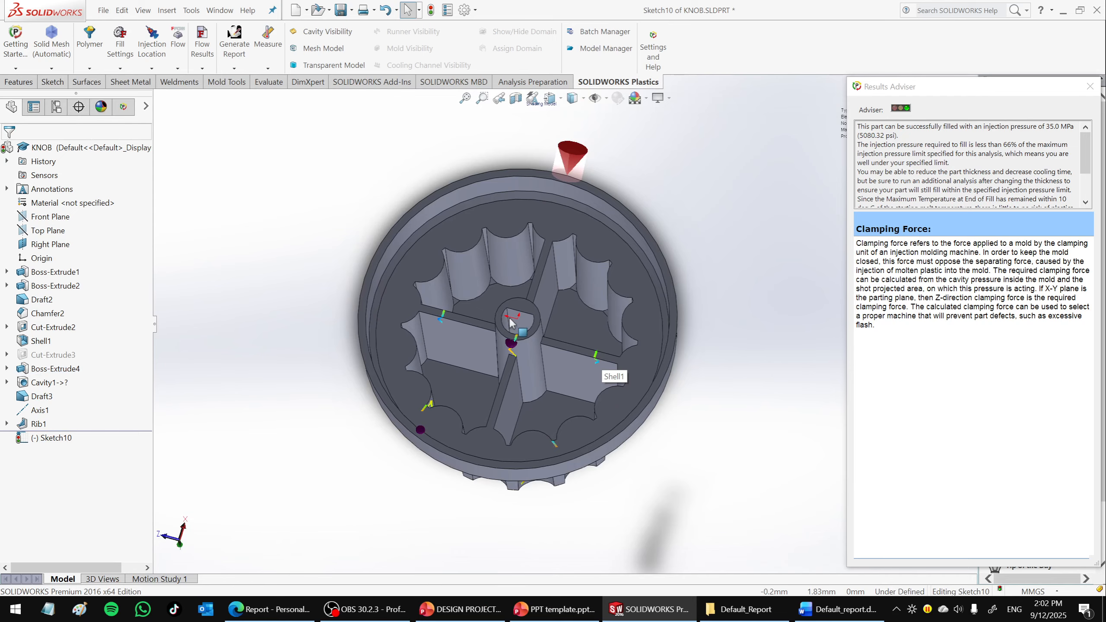
Cut a section view of the knob through the Front Plane, inspect the cut face from several directions and close the section.
middle_drag(602, 352, 614, 383)
click(515, 99)
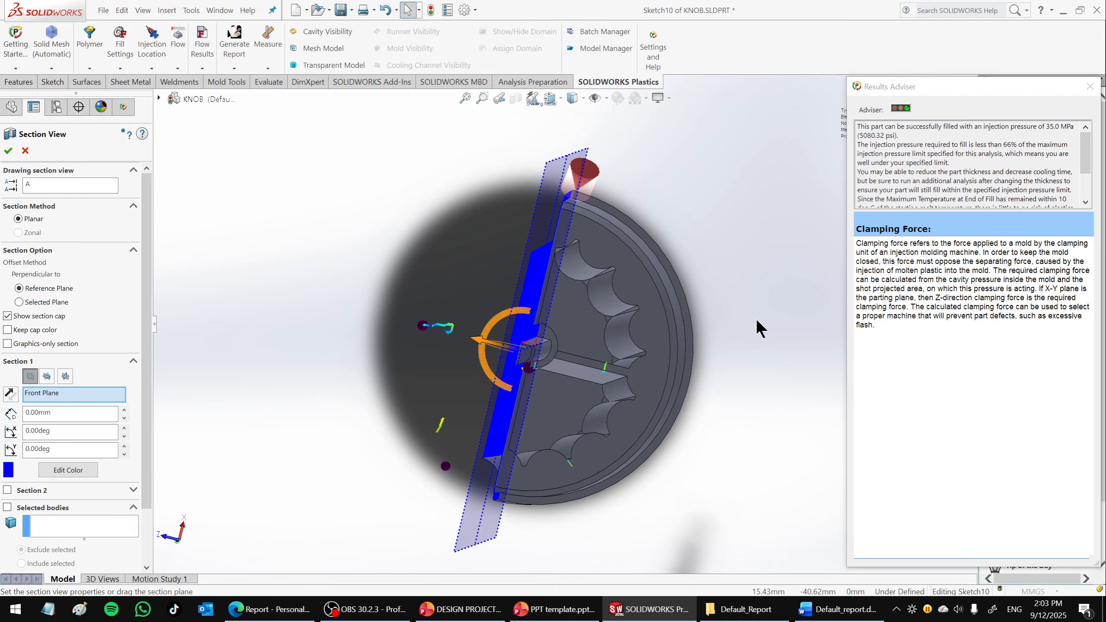
click(8, 151)
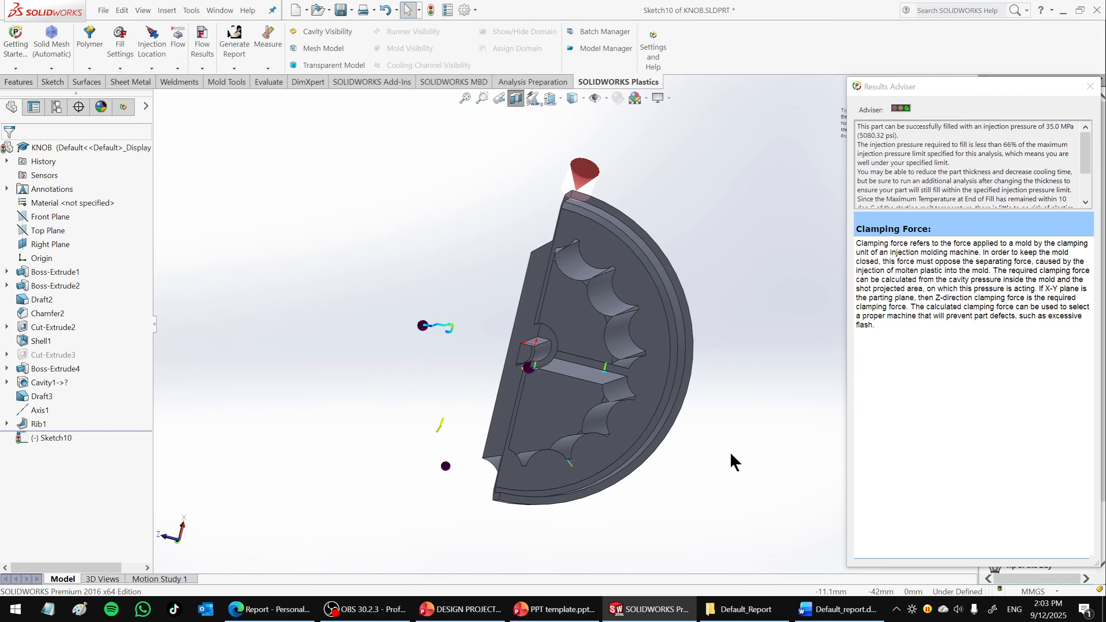
key(ctrl+6)
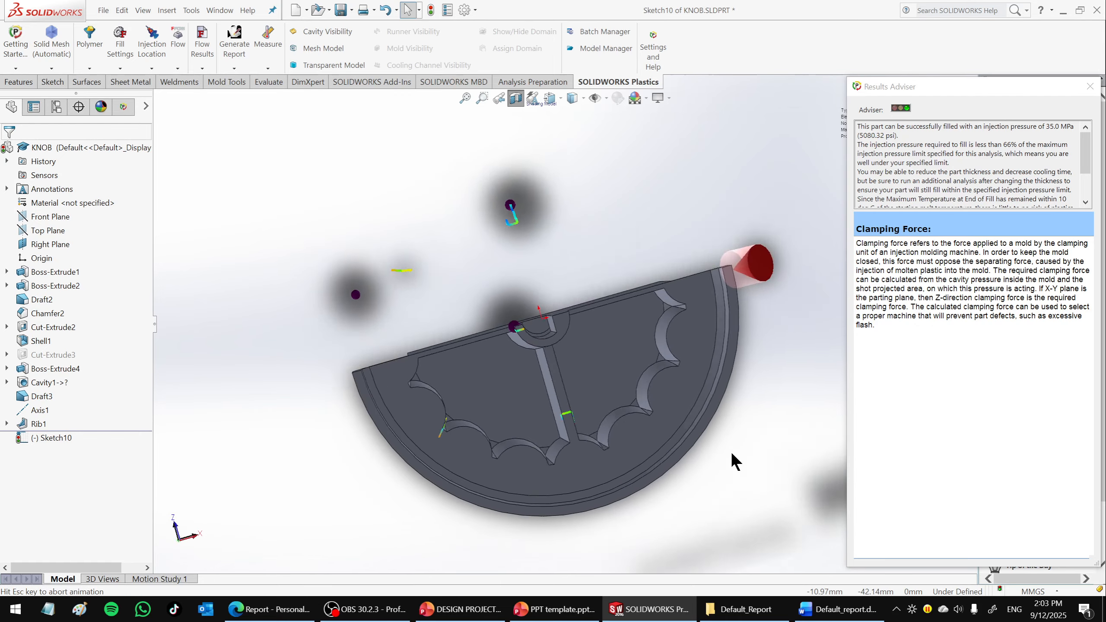
key(ctrl+1)
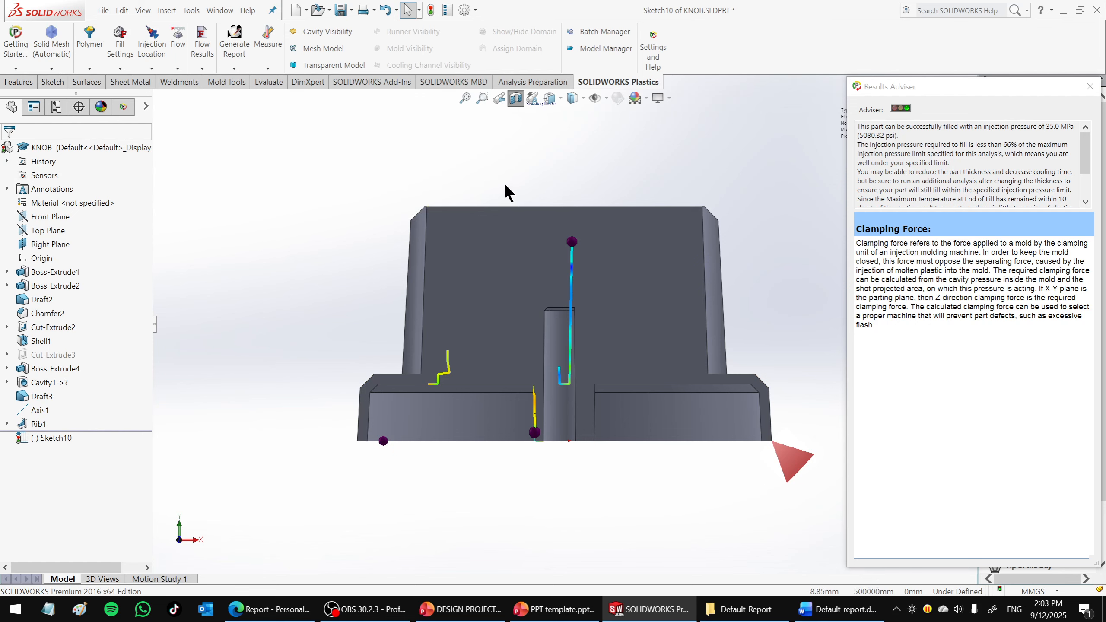
click(543, 246)
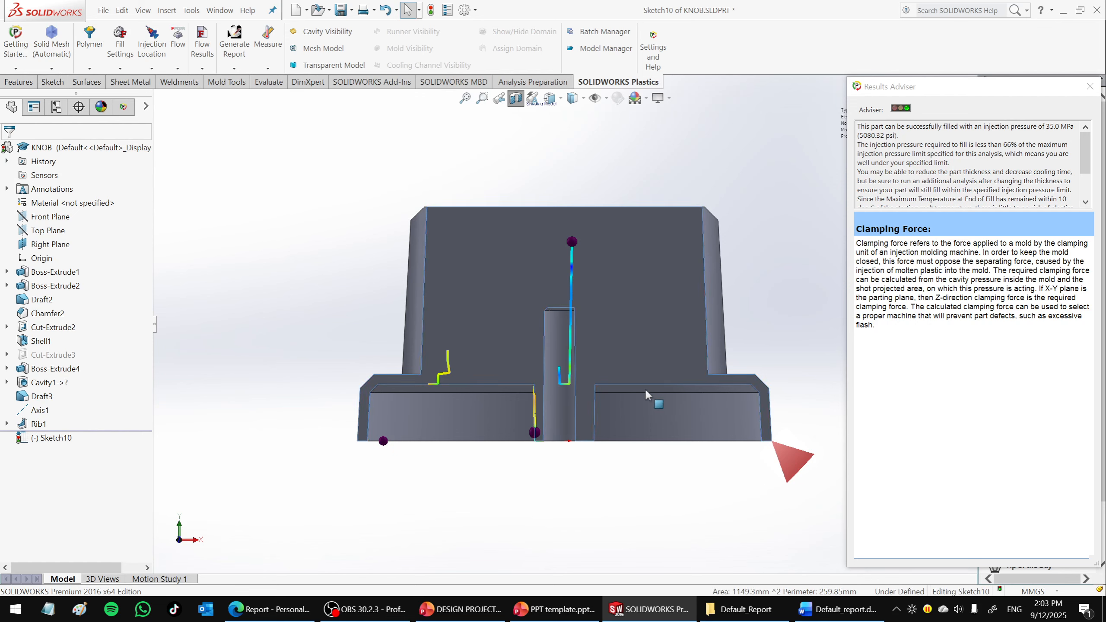
middle_drag(645, 387, 627, 153)
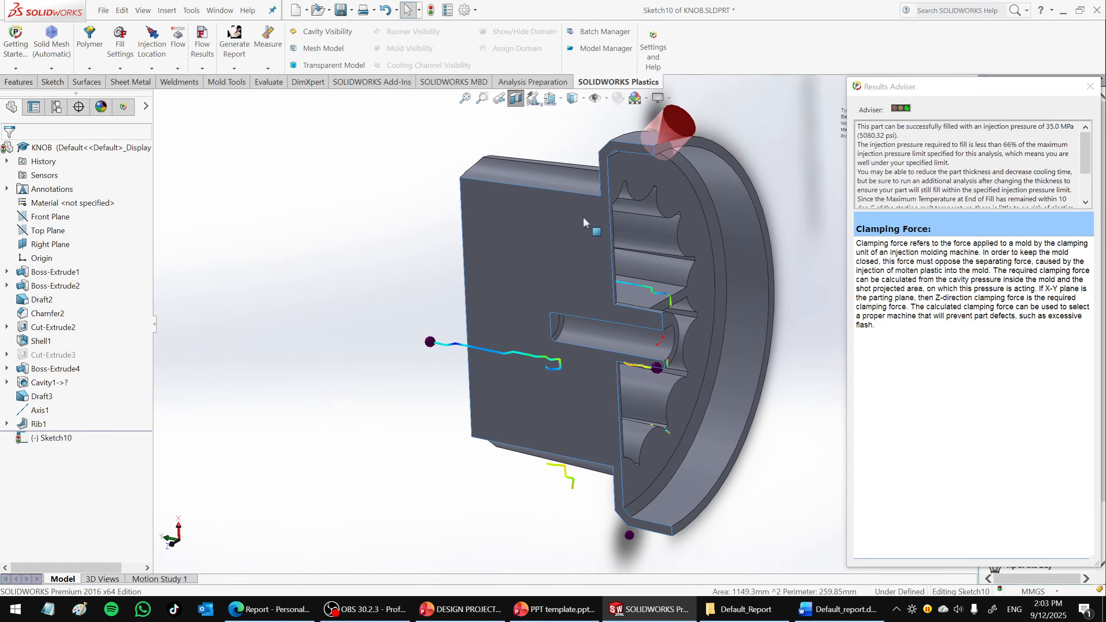
click(627, 150)
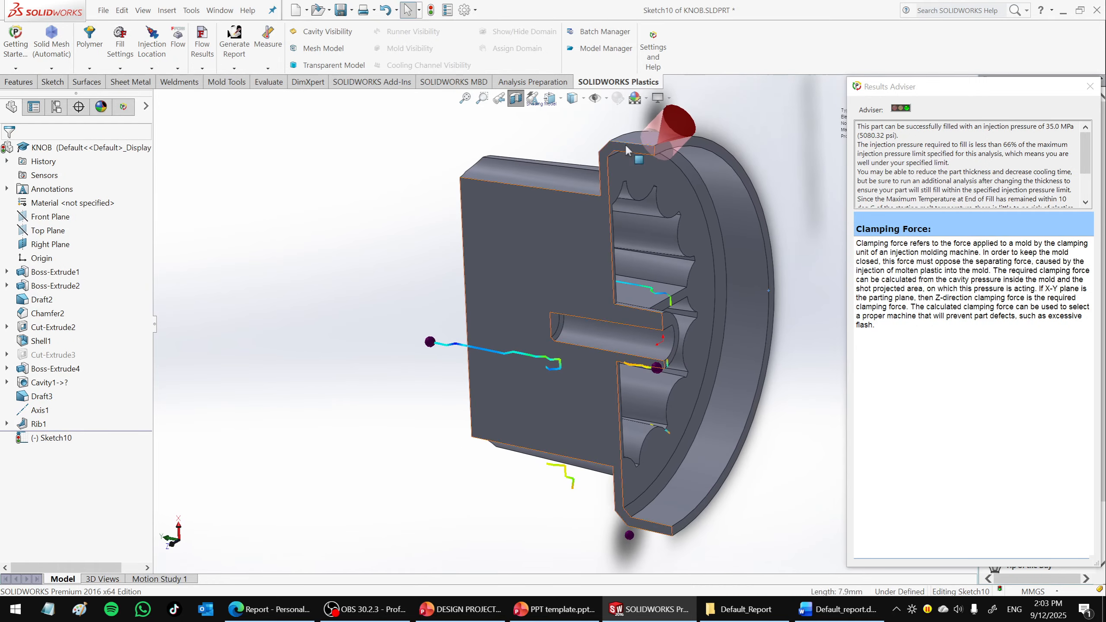
click(516, 97)
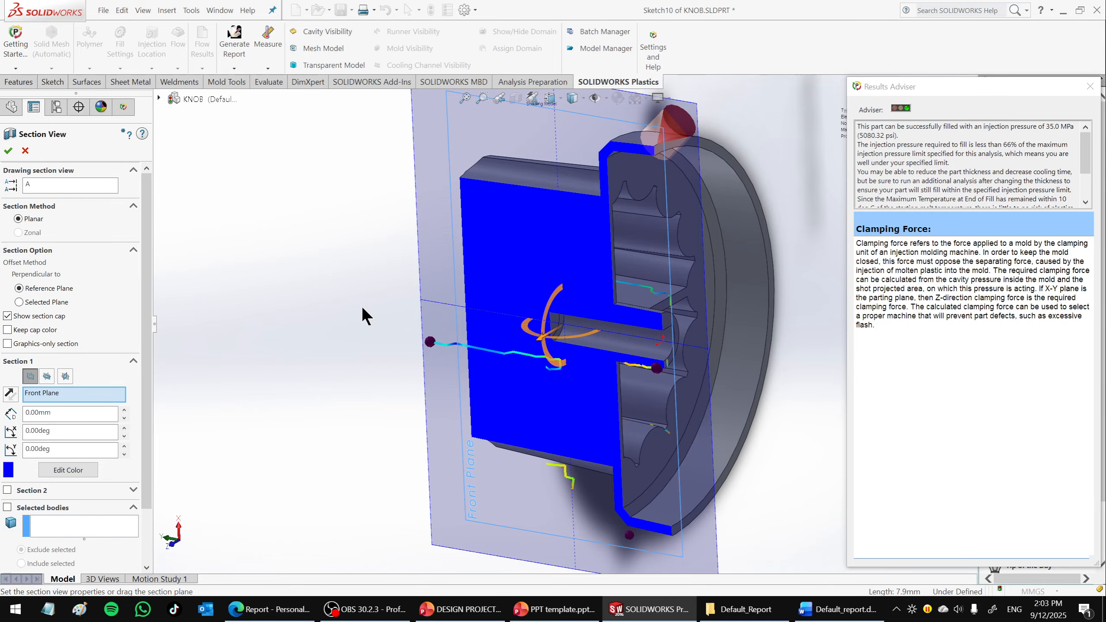
key(Escape)
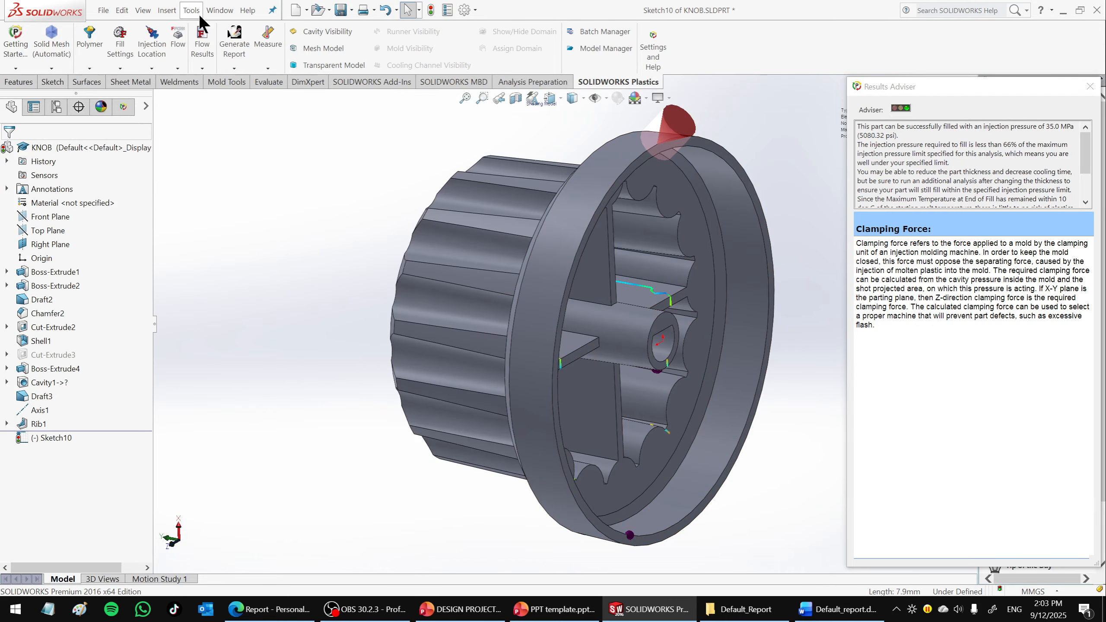
Open the assembly file Assem1.SLDASM from the desktop in SOLIDWORKS.
click(220, 10)
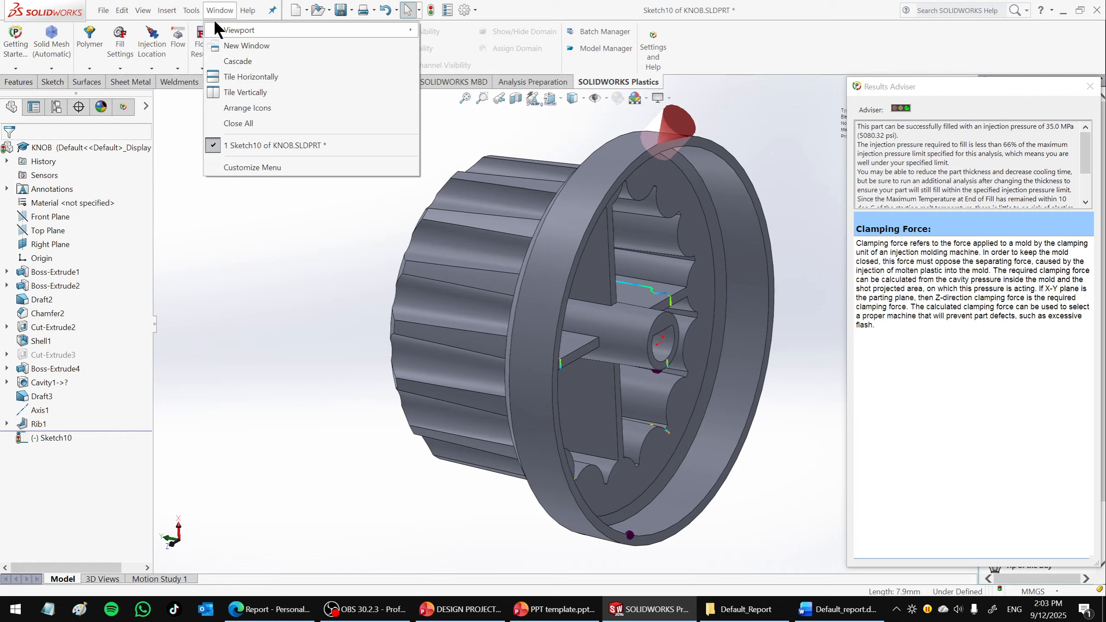
click(219, 10)
click(103, 10)
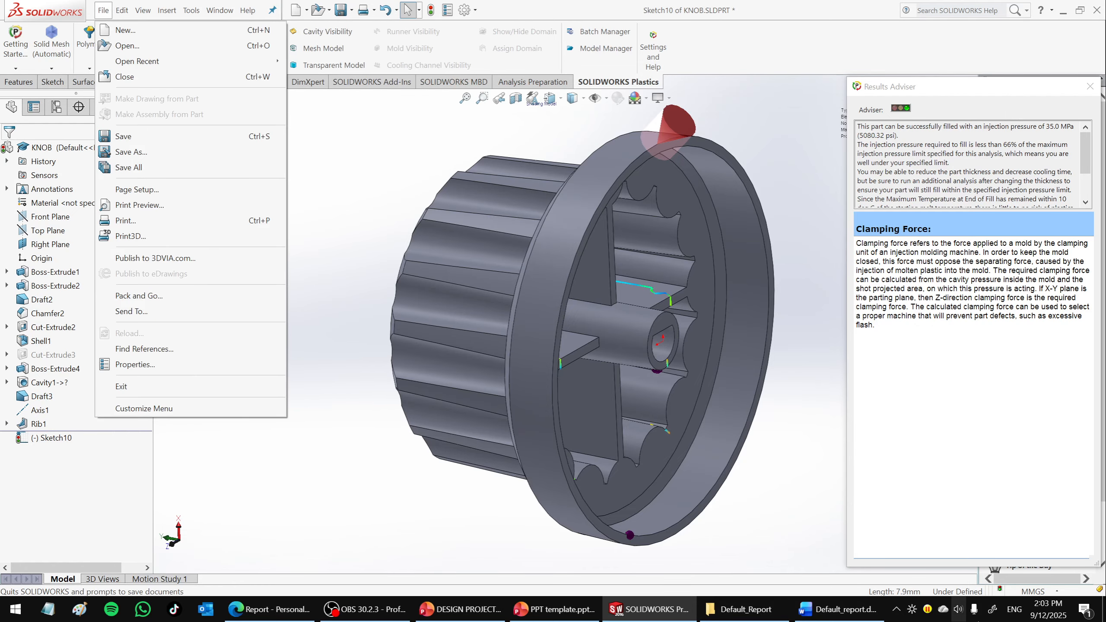
click(1103, 609)
click(615, 402)
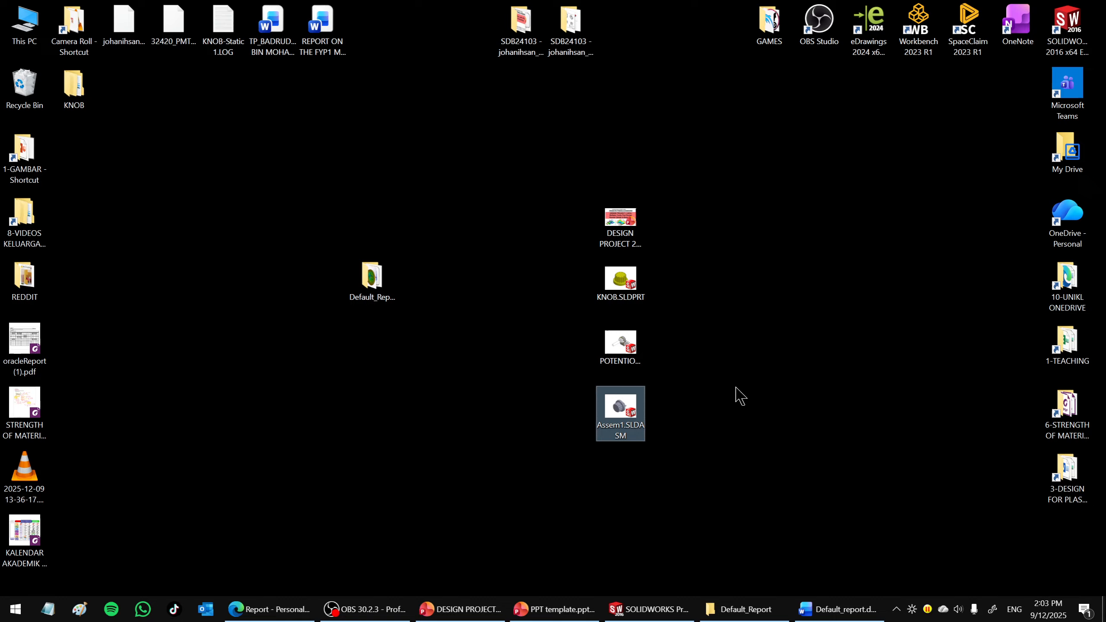
key(Return)
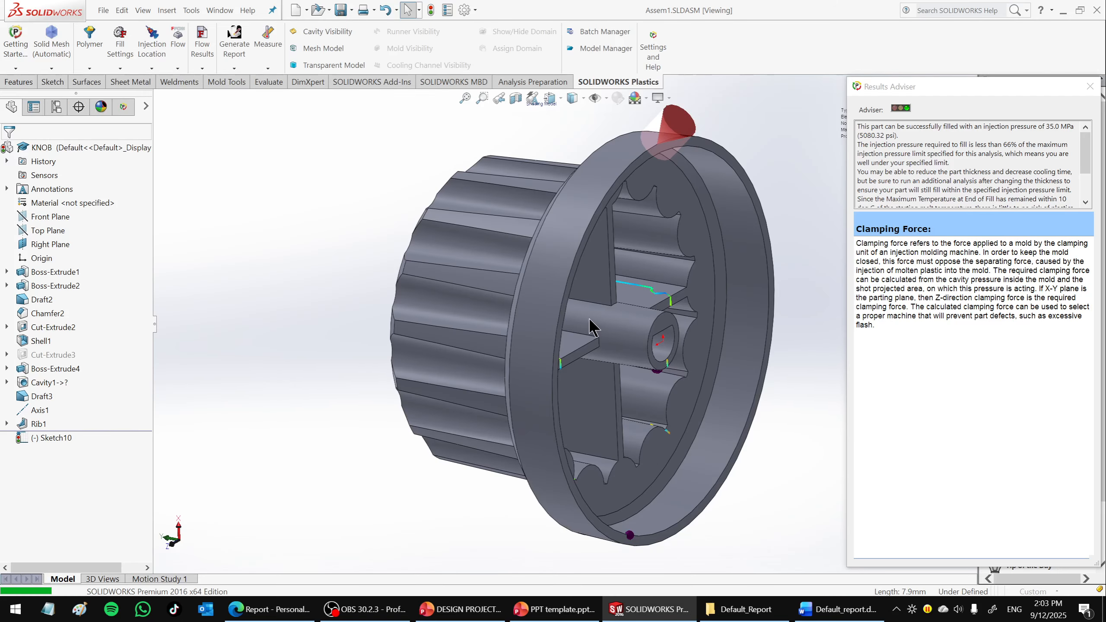
click(558, 317)
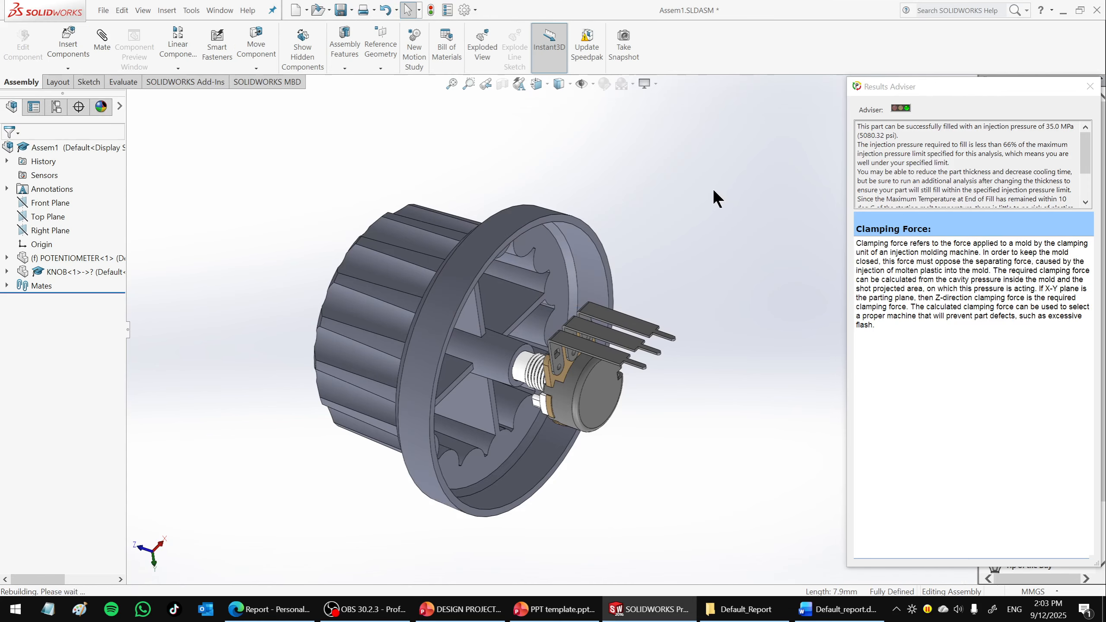
Cut a section view of the assembly through the Top Plane and turn it to face the cut surface straight on.
click(503, 84)
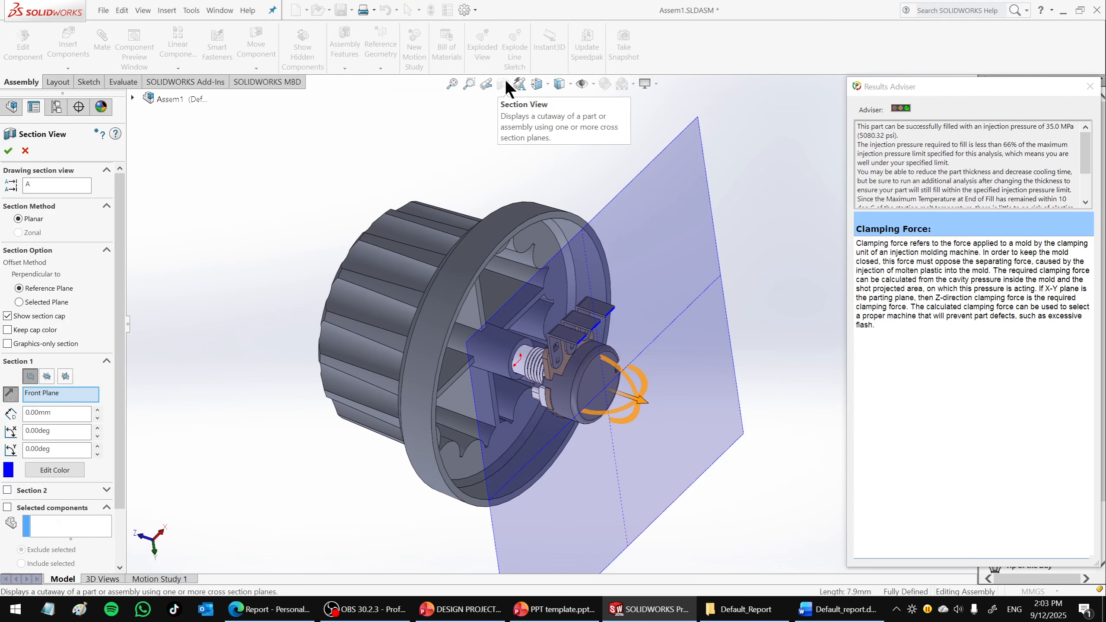
click(47, 376)
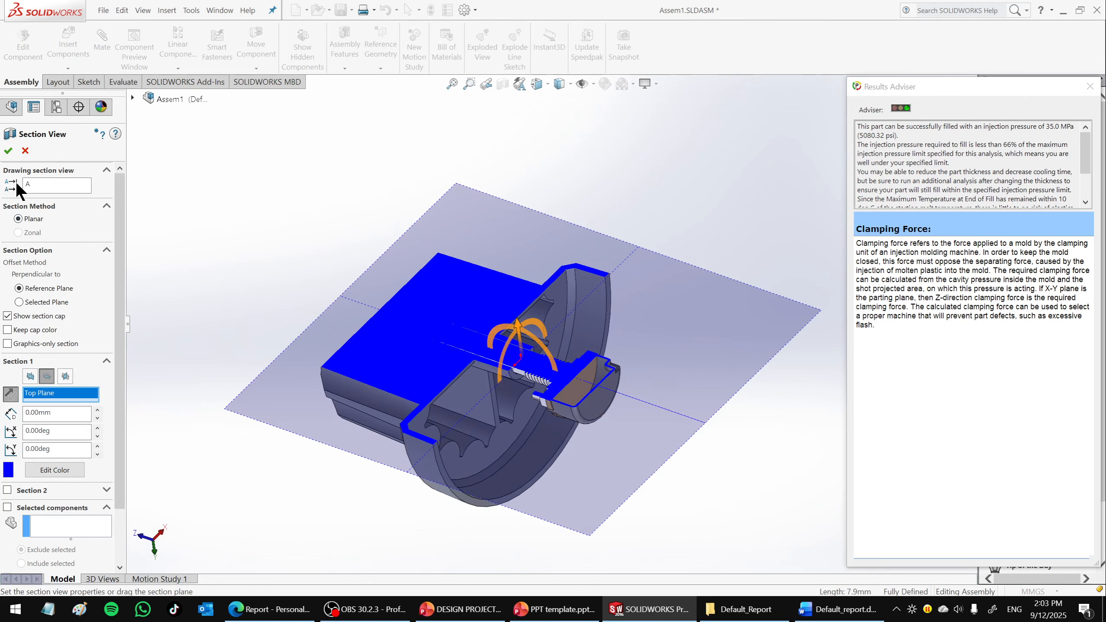
click(8, 150)
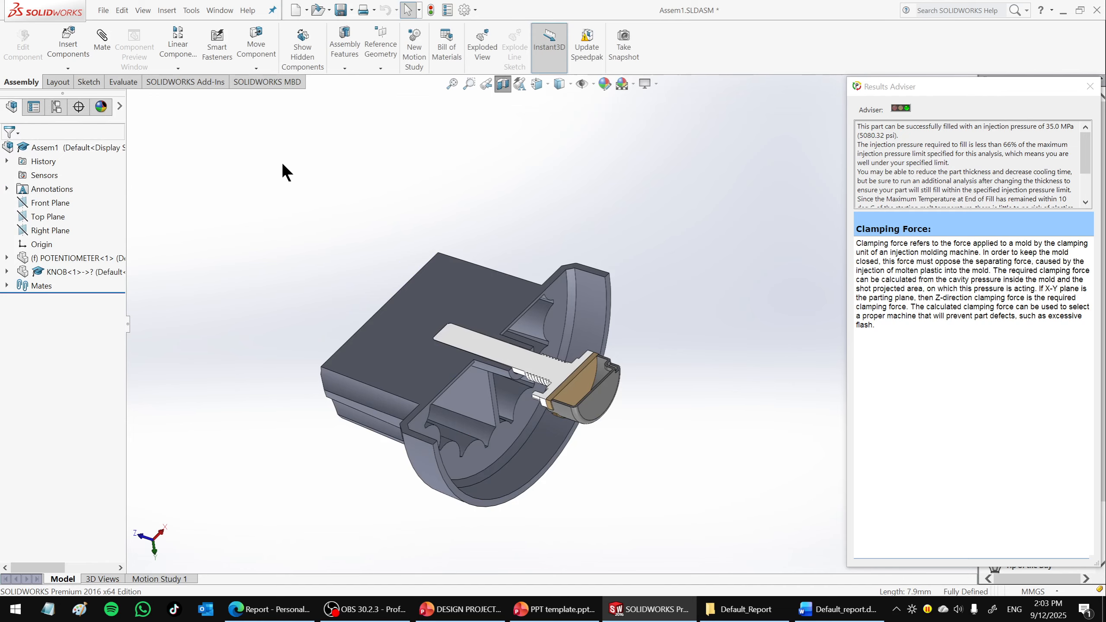
key(ctrl+8)
key(Down)
key(Down)
key(Down)
key(Down)
key(Down)
key(Down)
key(Down)
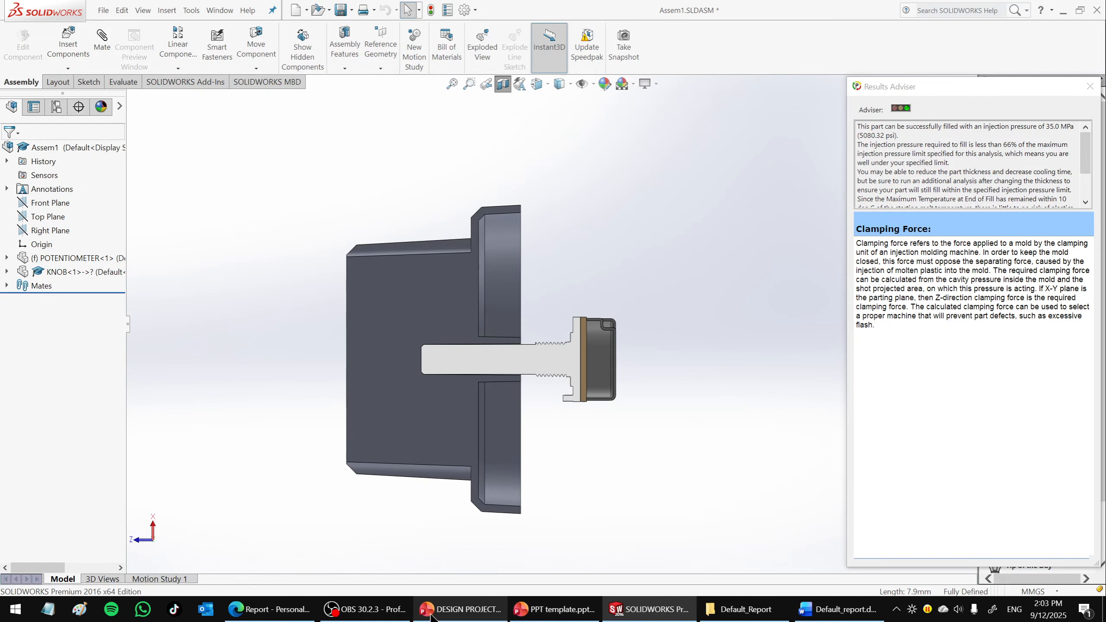
Switch from the assembly to the open KNOB.SLDPRT part window.
mouse_move(431, 615)
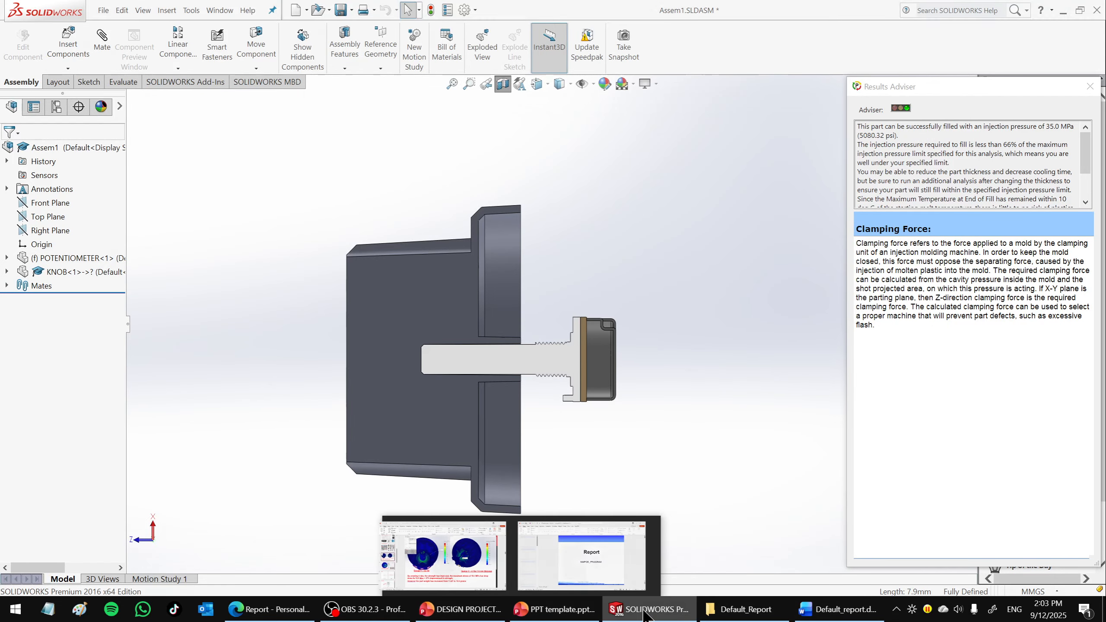
click(644, 609)
click(638, 610)
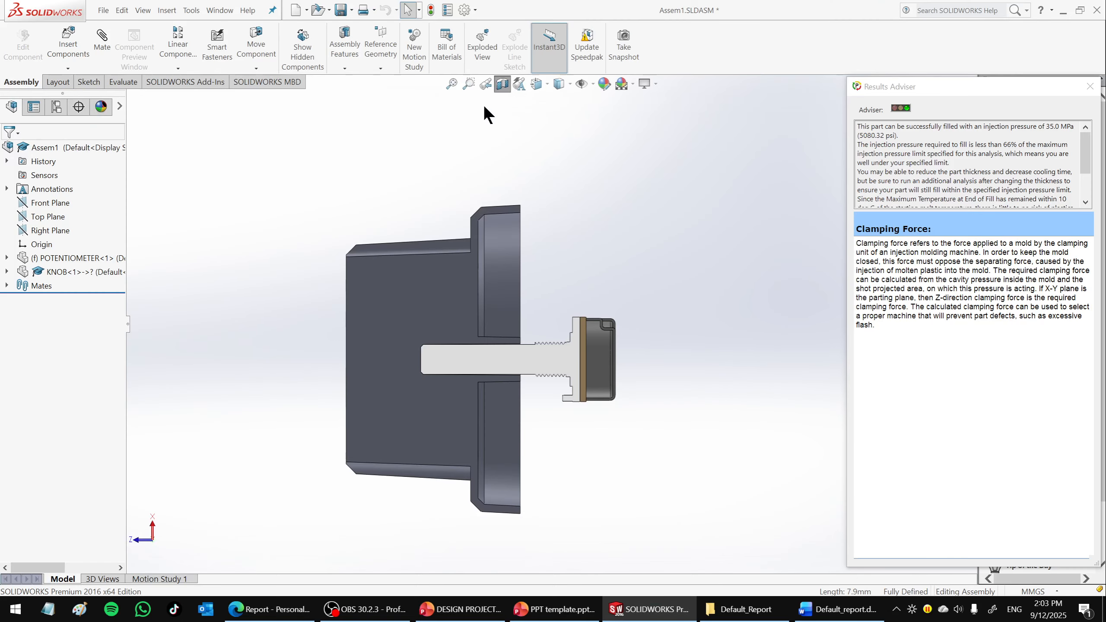
click(219, 10)
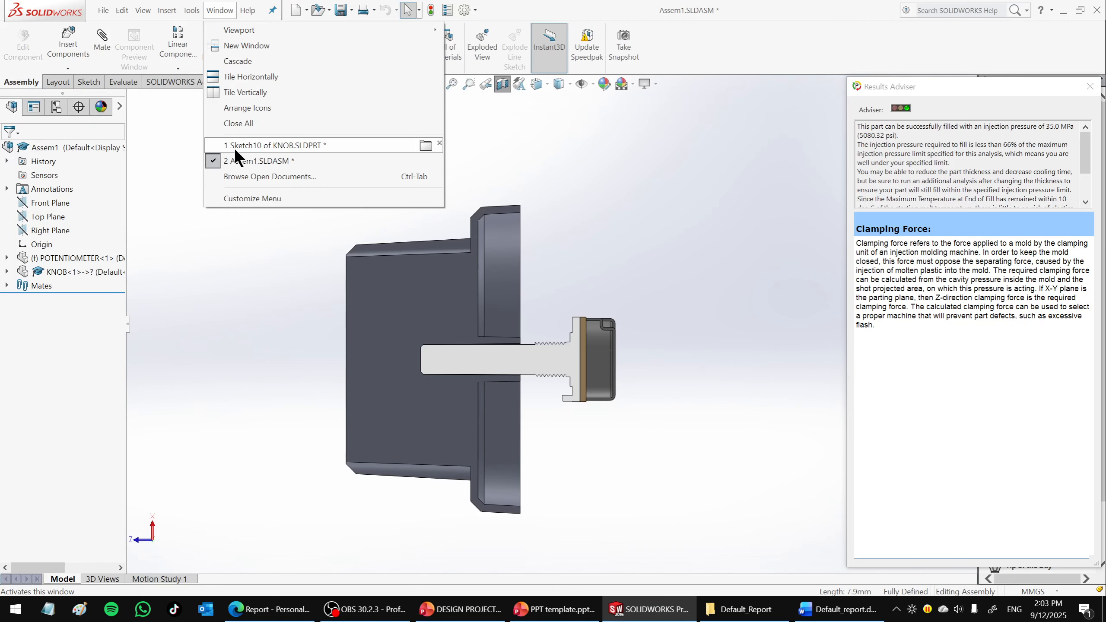
click(247, 145)
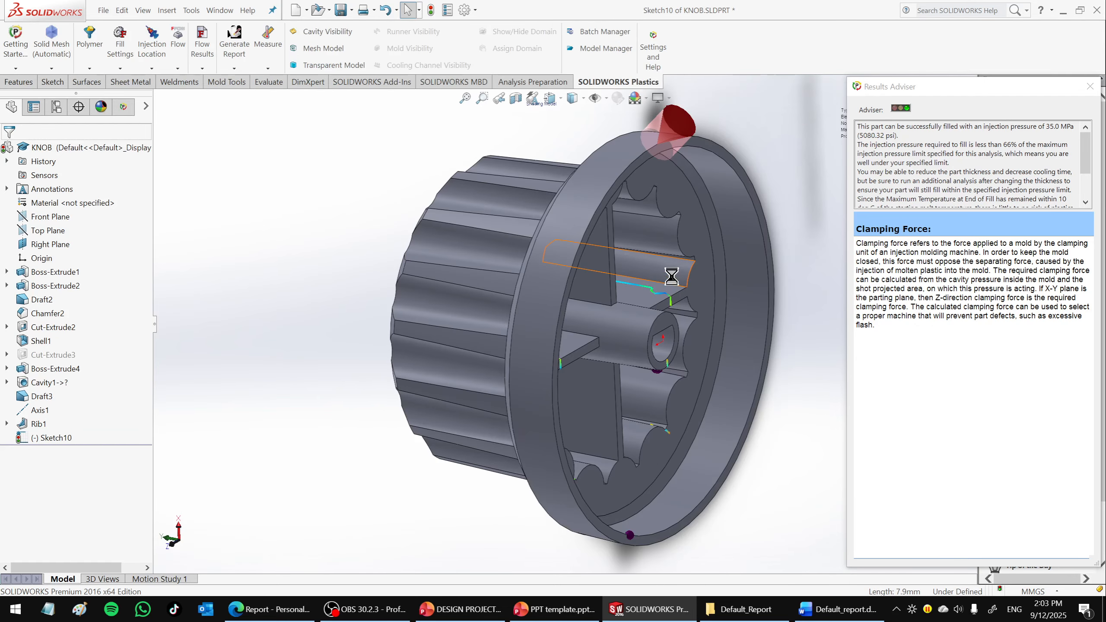
Close the Results Adviser and exit the knob's open sketch, discarding its changes.
middle_drag(616, 255, 590, 239)
click(20, 81)
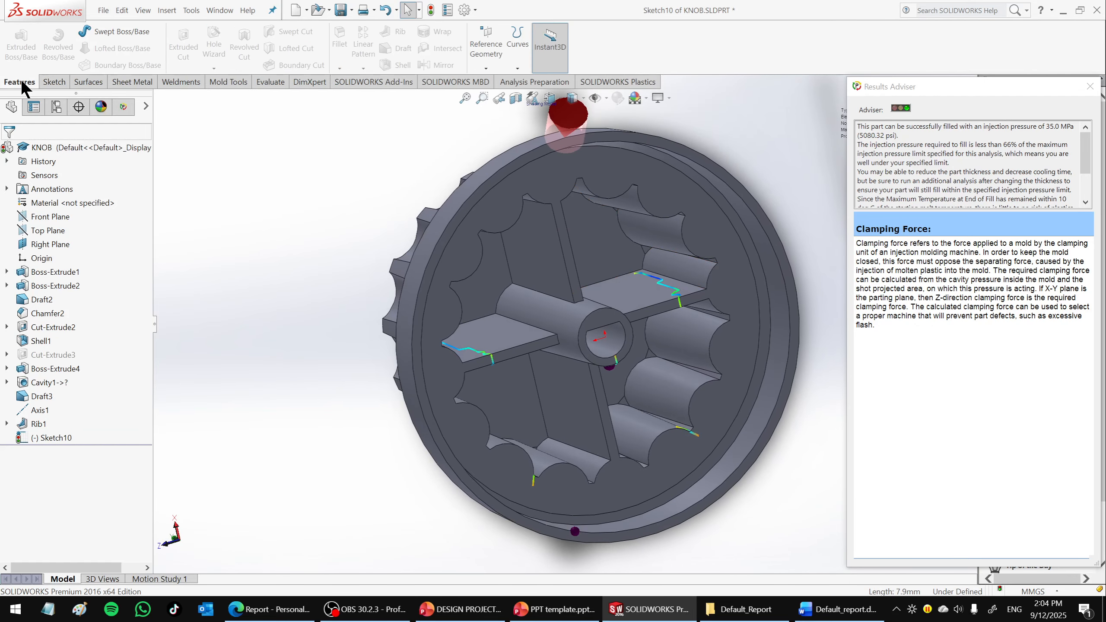
click(1090, 86)
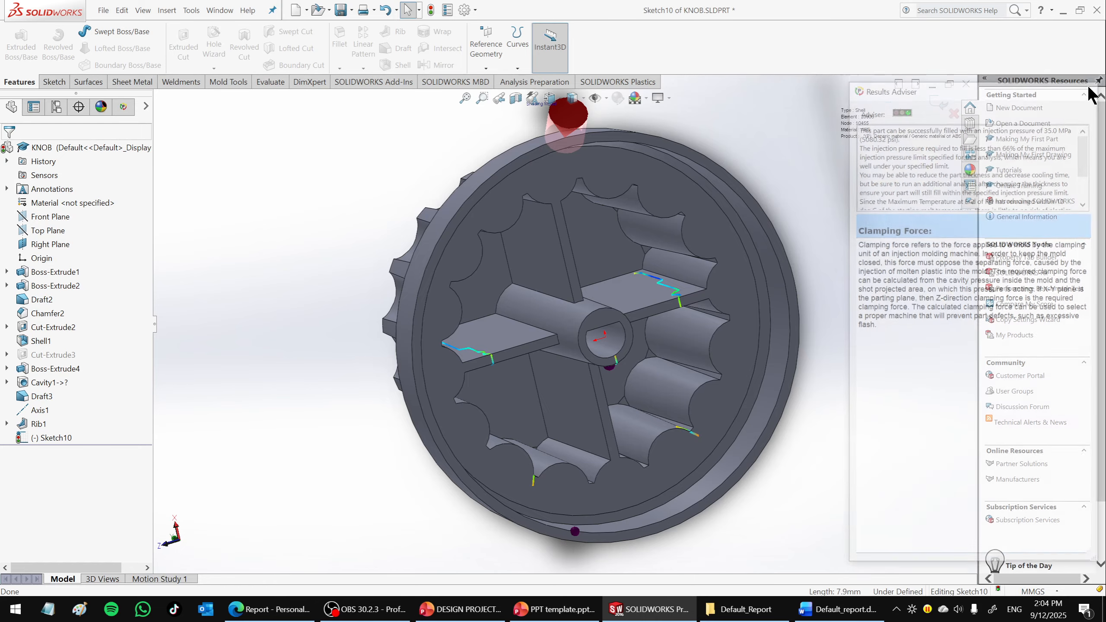
click(955, 114)
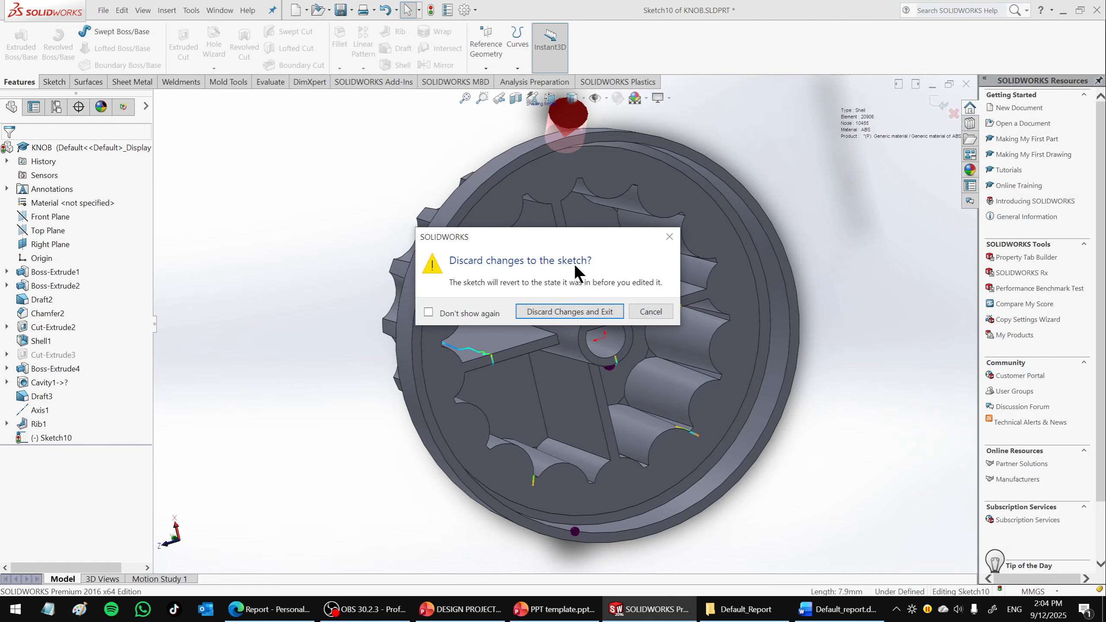
click(561, 310)
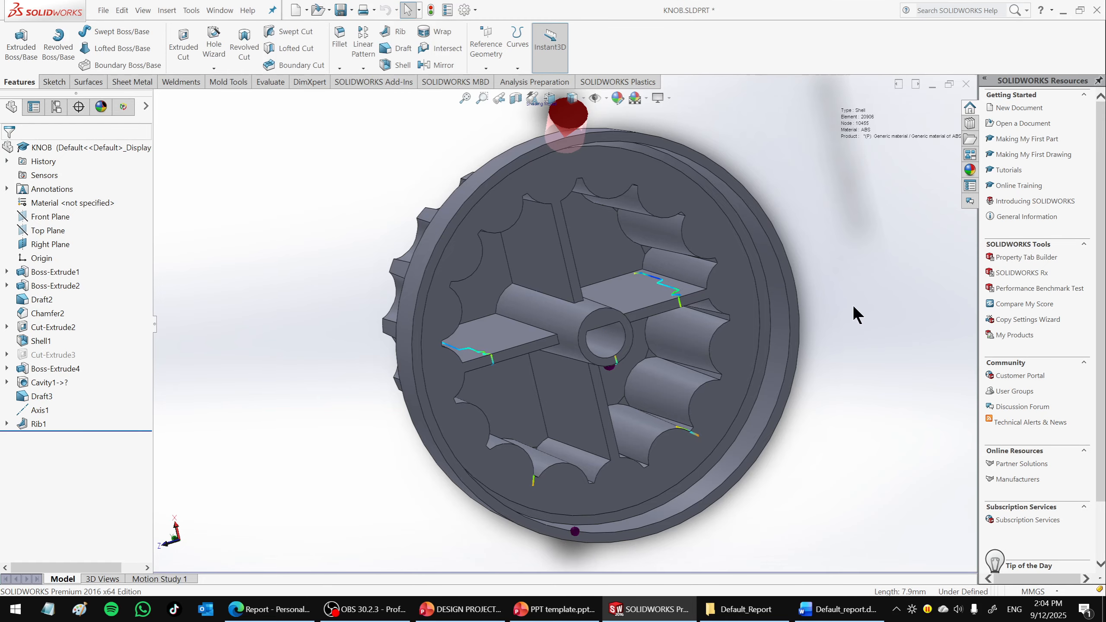
middle_drag(847, 281, 862, 309)
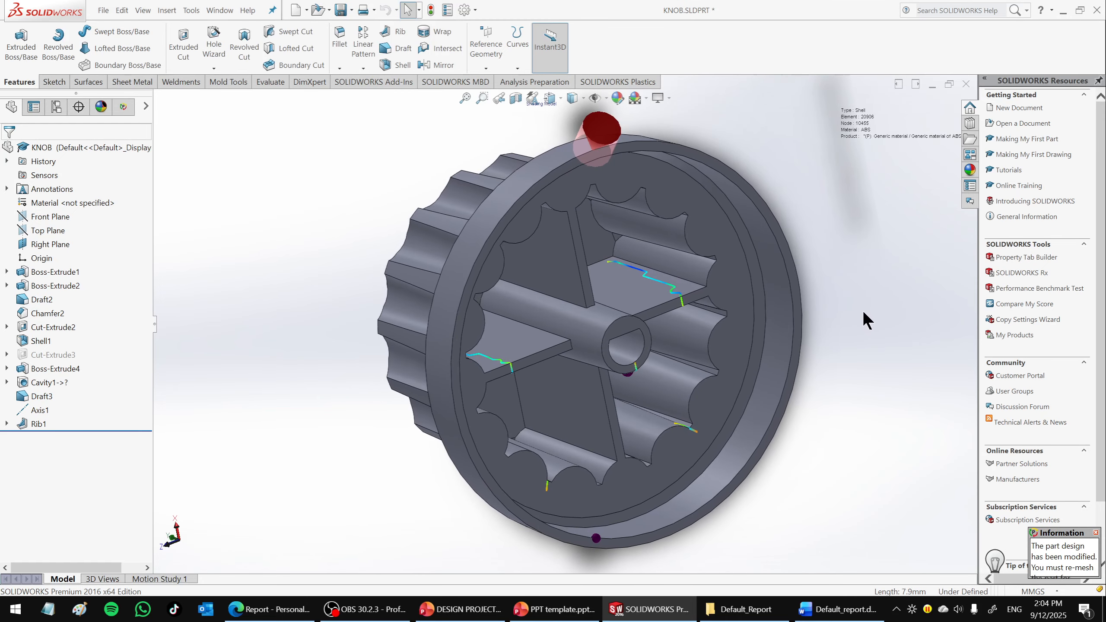
click(1096, 532)
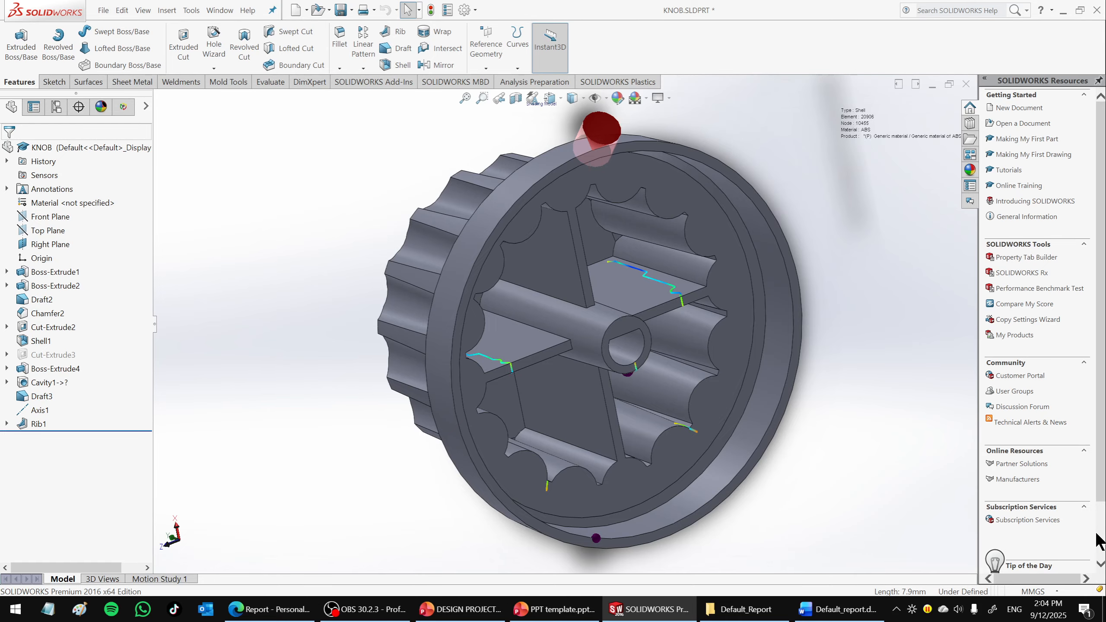
Start a new sketch on the end face of the central boss and look closely at its D-shaped hole.
middle_drag(758, 380, 677, 309)
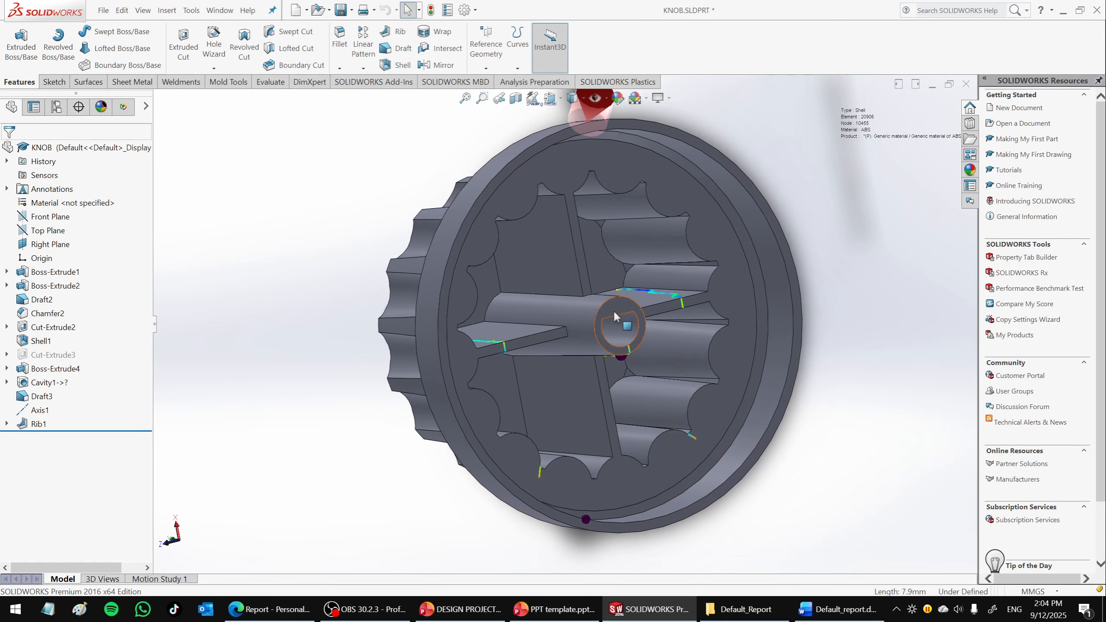
right_click(618, 325)
click(641, 255)
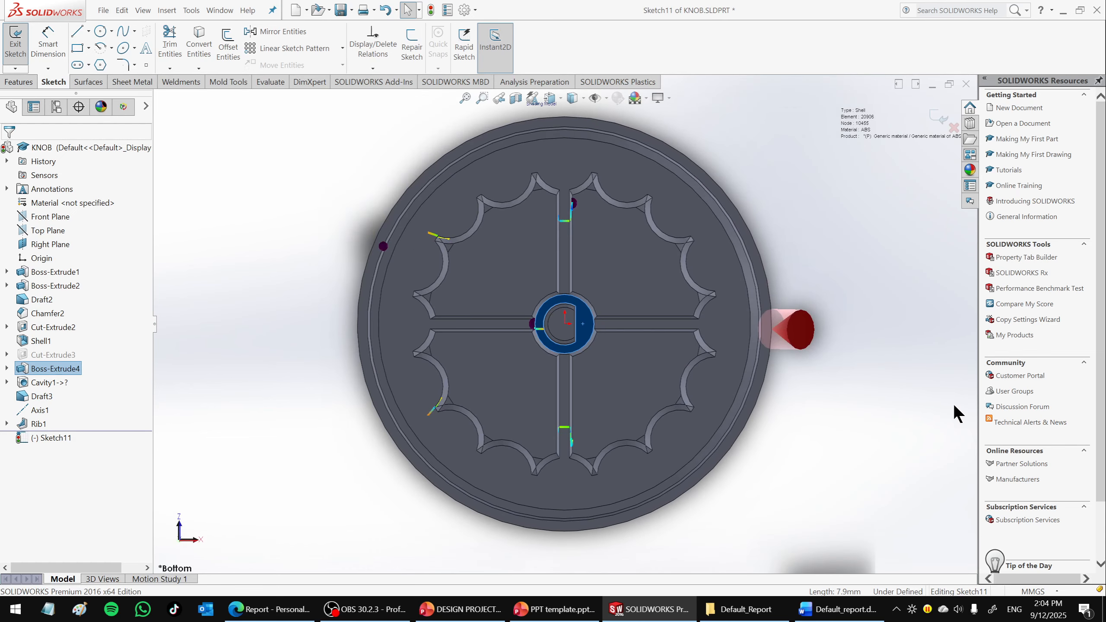
scroll(581, 342, down, 8)
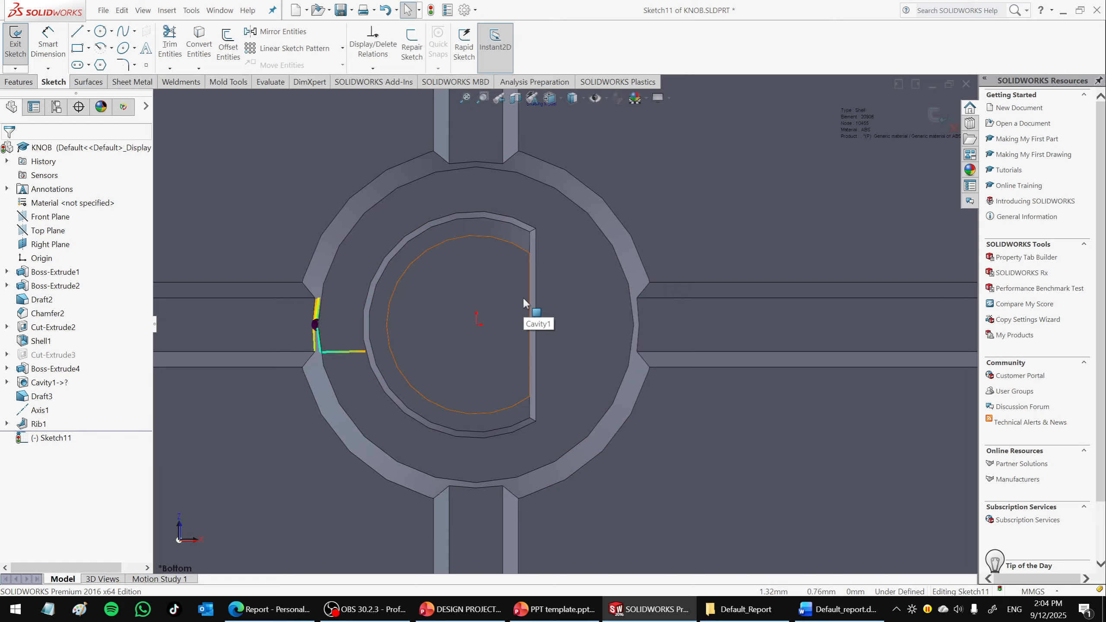
mouse_move(472, 309)
middle_down()
mouse_move(465, 293)
mouse_move(483, 314)
middle_up()
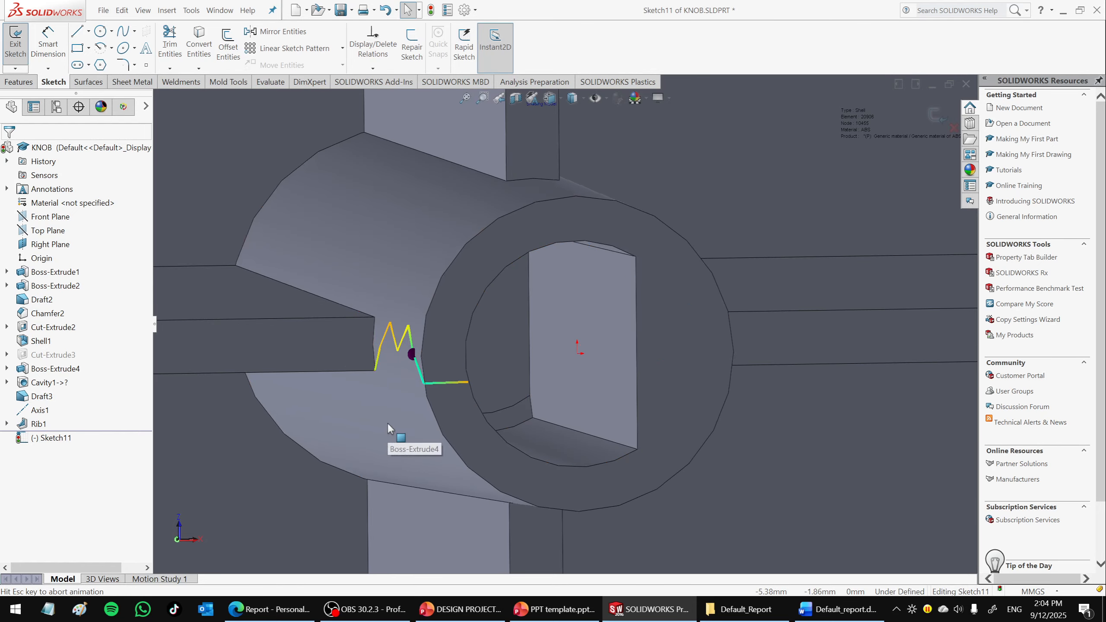
key(ctrl+6)
scroll(512, 400, down, 3)
scroll(456, 329, down, 2)
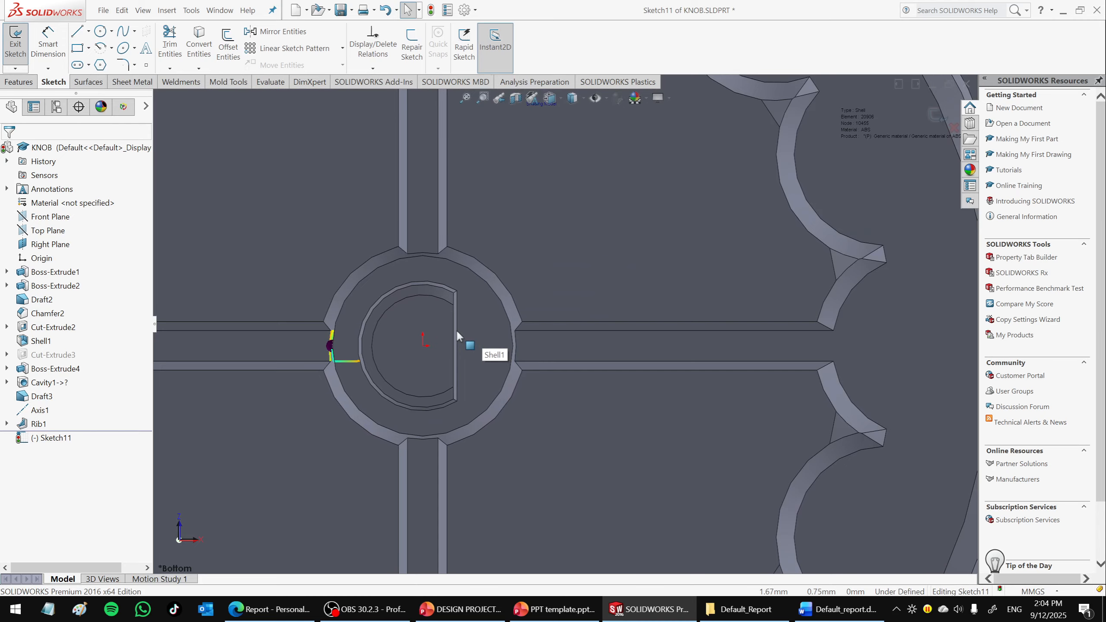
scroll(456, 328, down, 1)
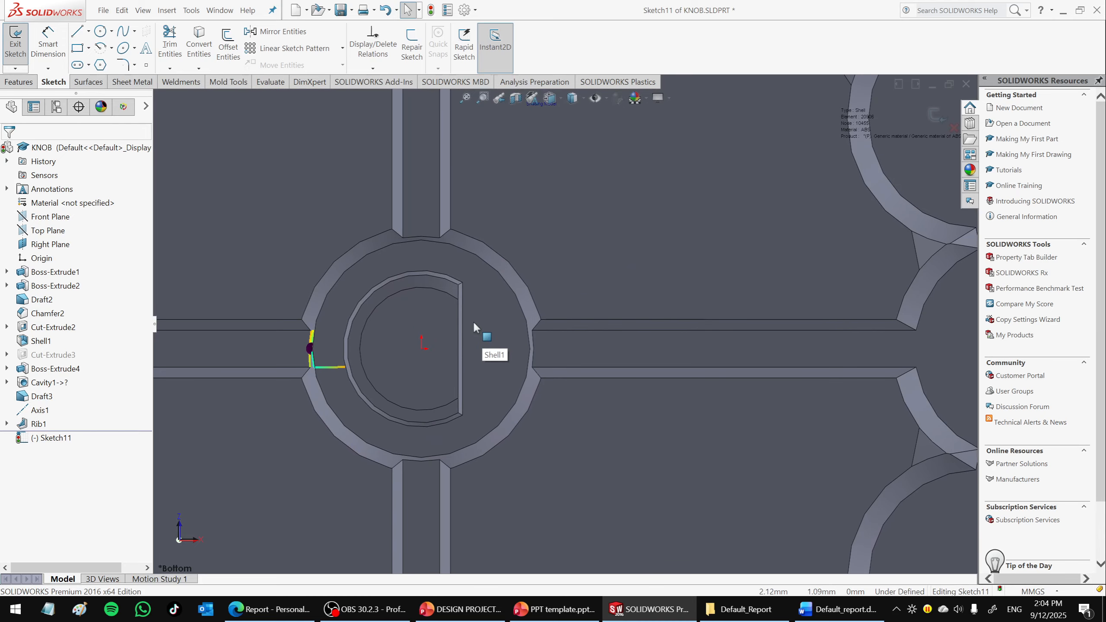
Convert the arc and the straight edge of the D-shaped hole into sketch entities and exit the sketch.
click(198, 48)
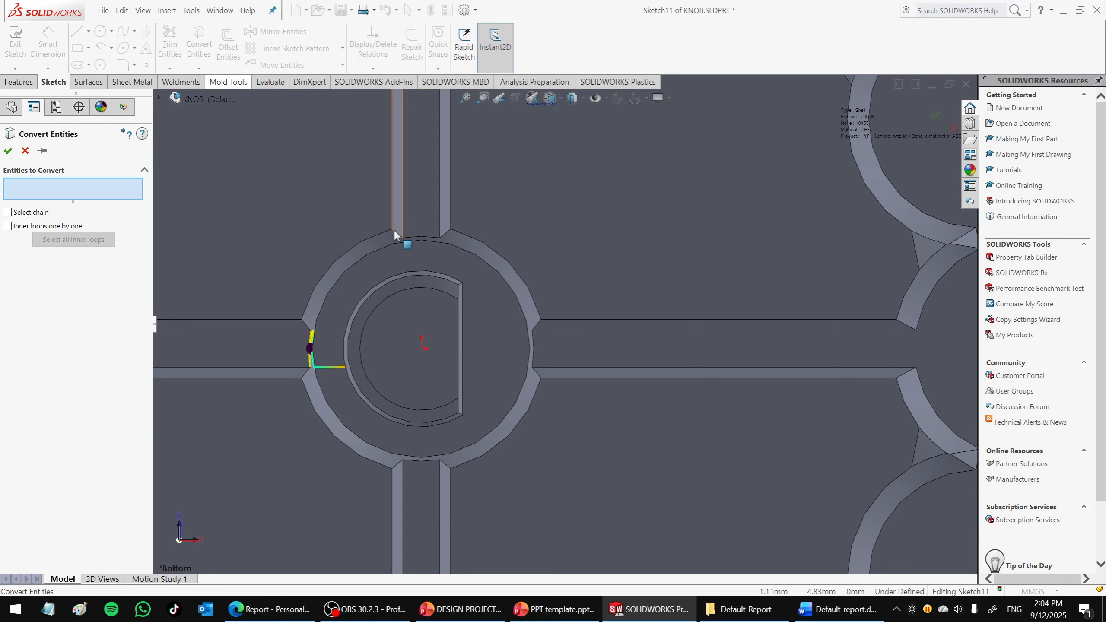
click(411, 273)
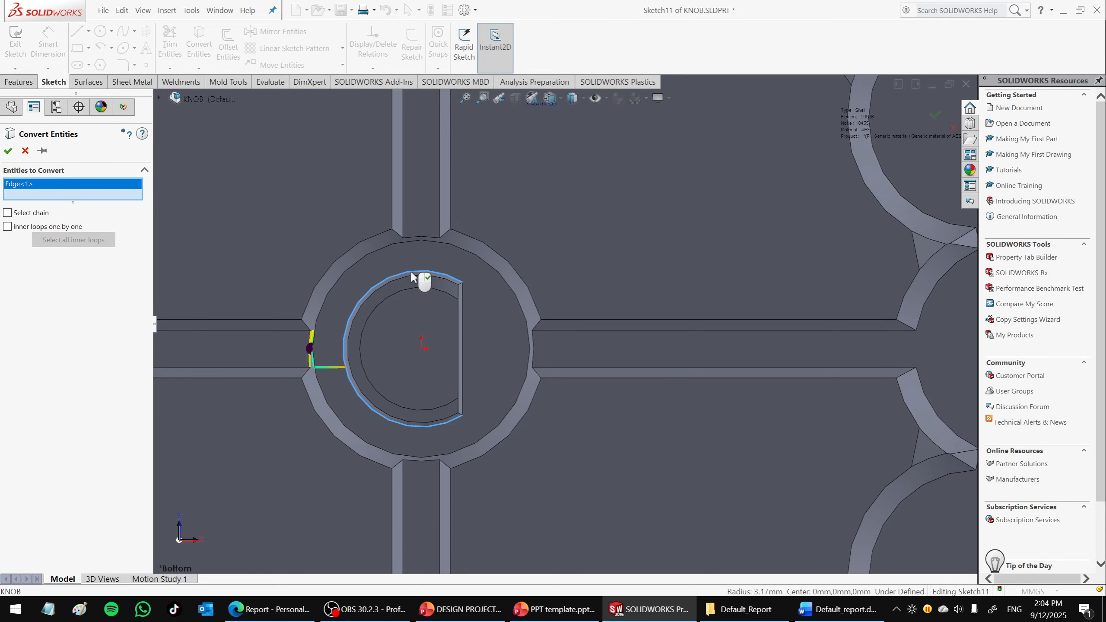
click(462, 303)
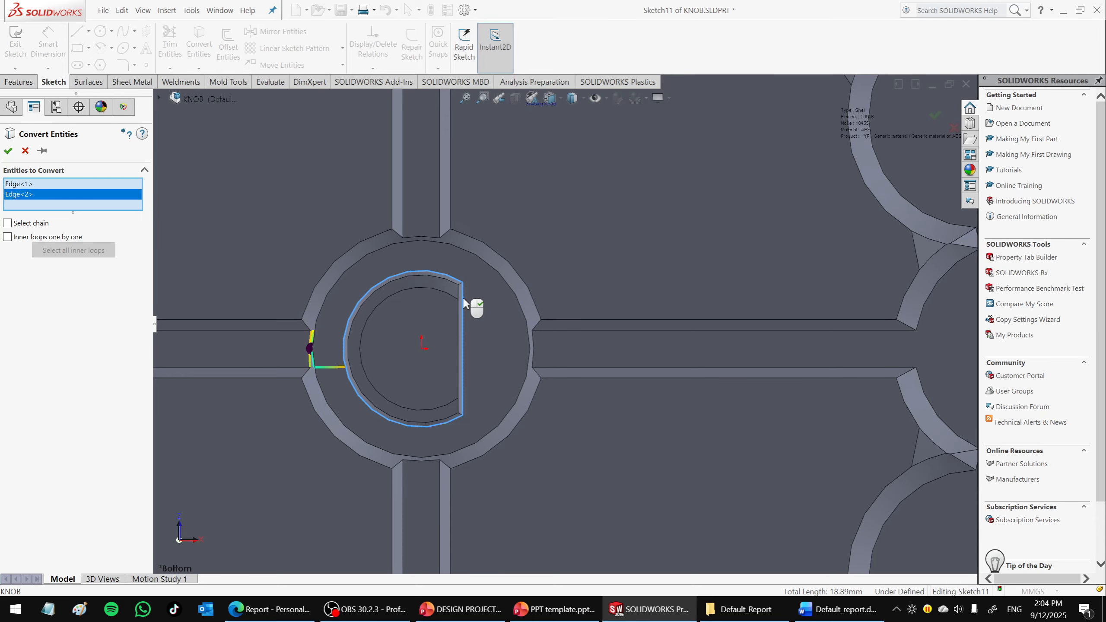
click(8, 151)
click(16, 44)
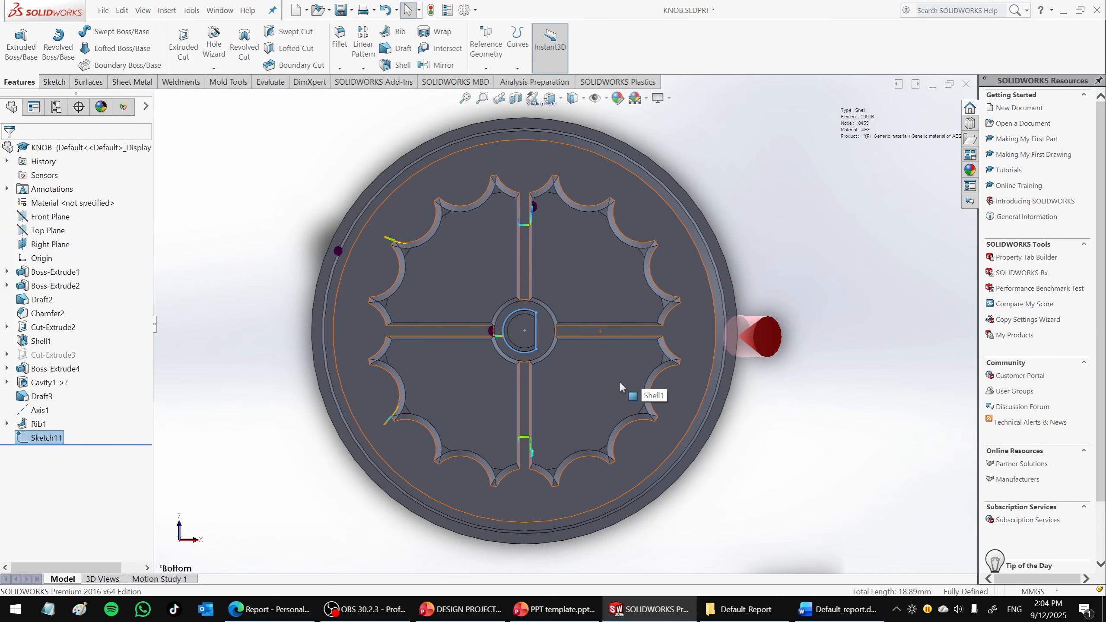
Extrude-cut the D-shaped sketch into the central boss with a Blind depth of 33 mm.
middle_drag(619, 382, 696, 408)
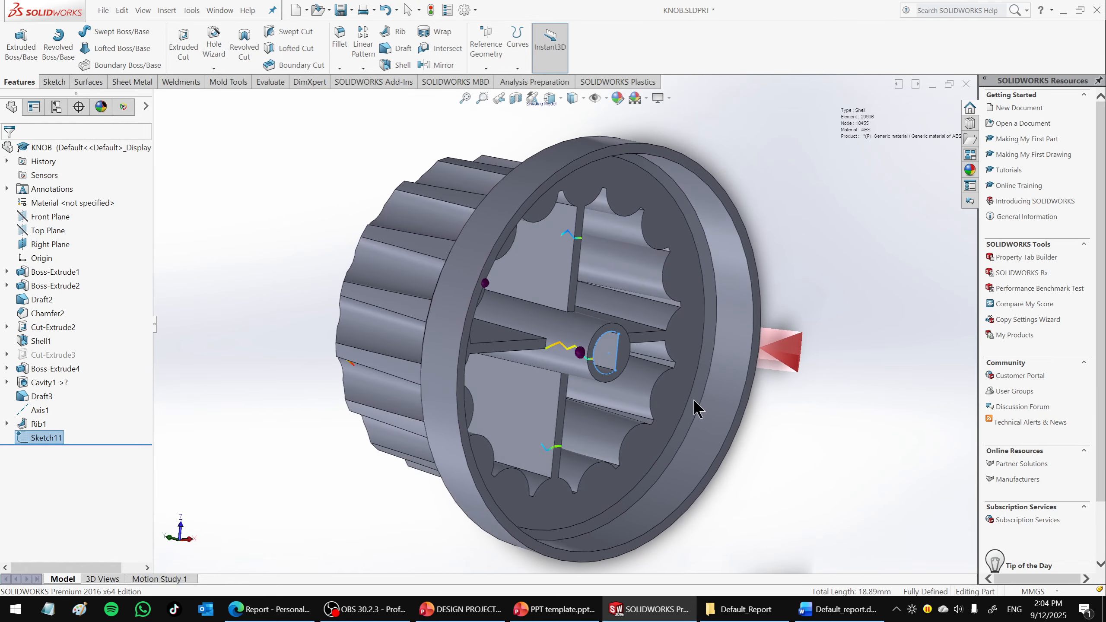
click(183, 52)
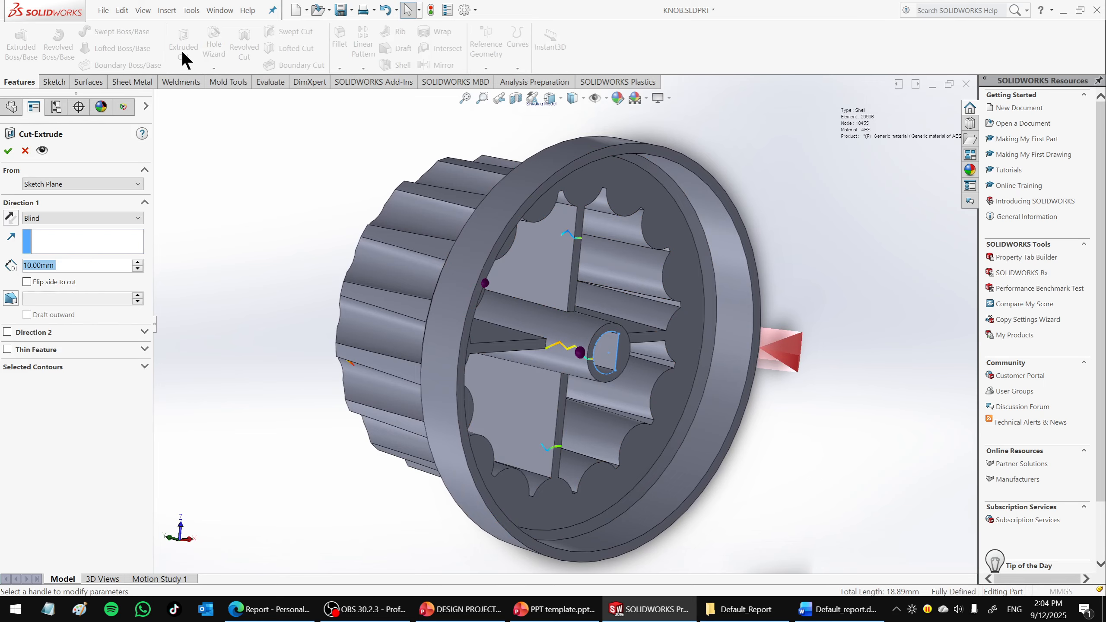
middle_drag(577, 371, 610, 380)
scroll(619, 324, down, 3)
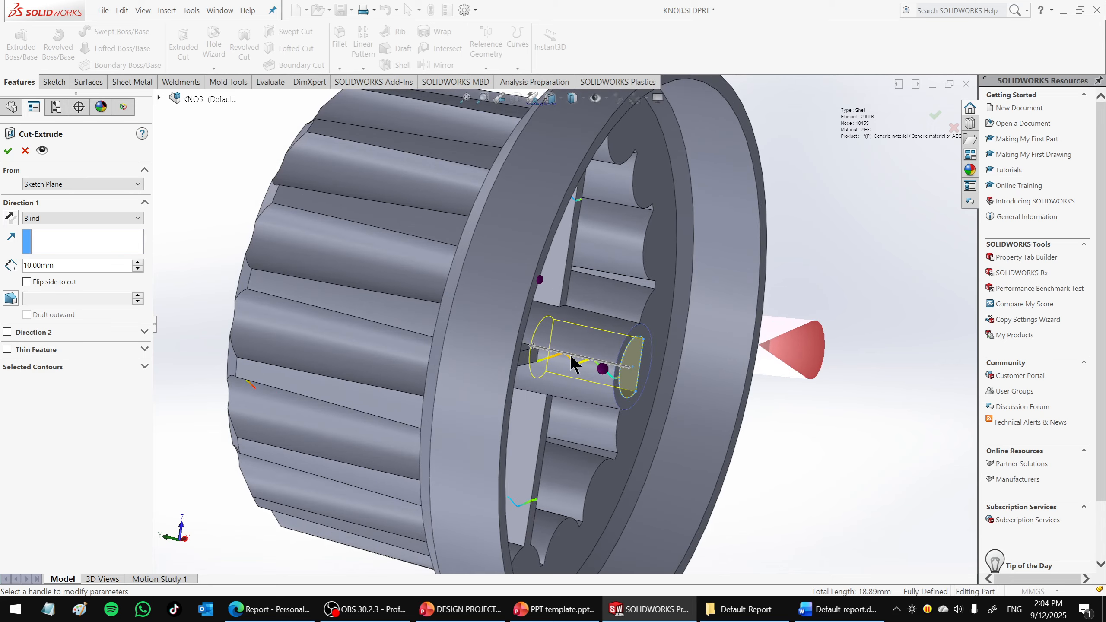
click(139, 263)
click(139, 263)
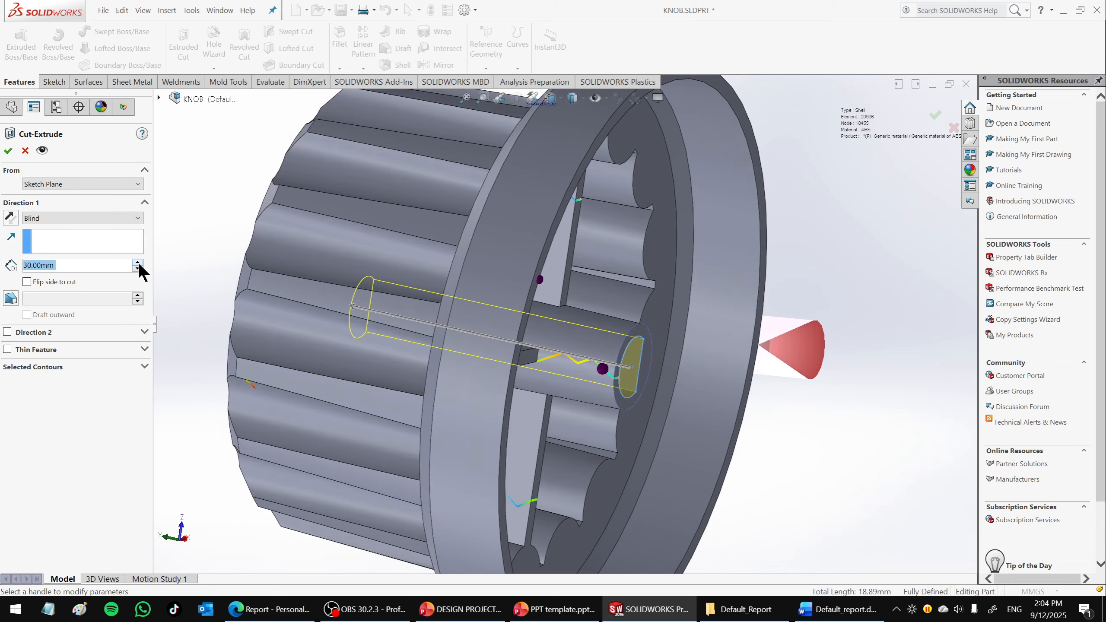
middle_drag(540, 279, 261, 305)
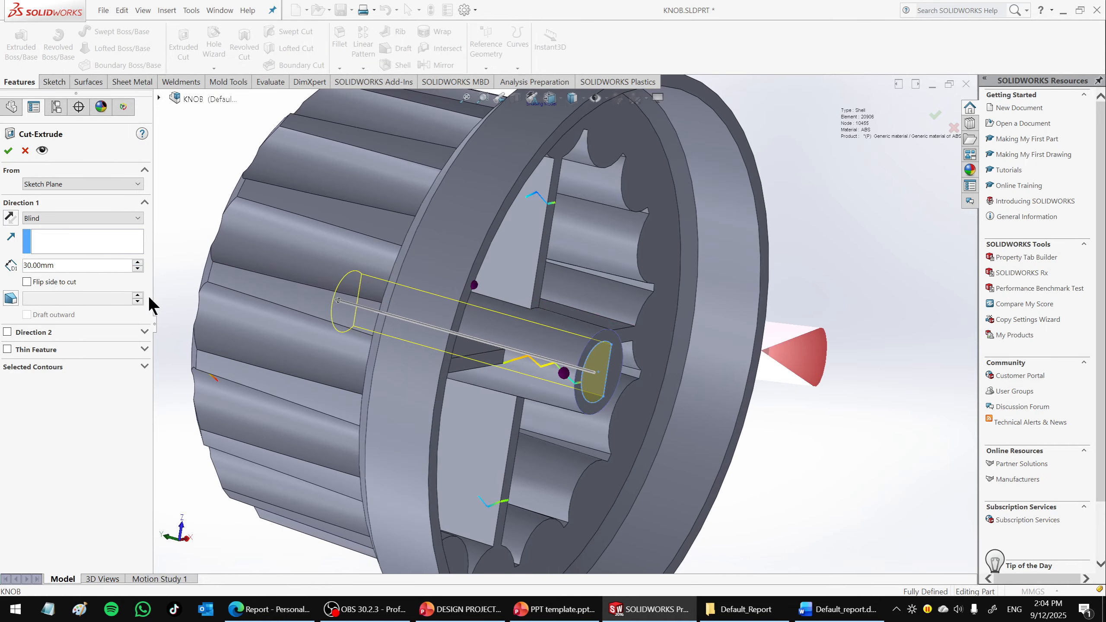
double_click(70, 264)
text(33)
key(Return)
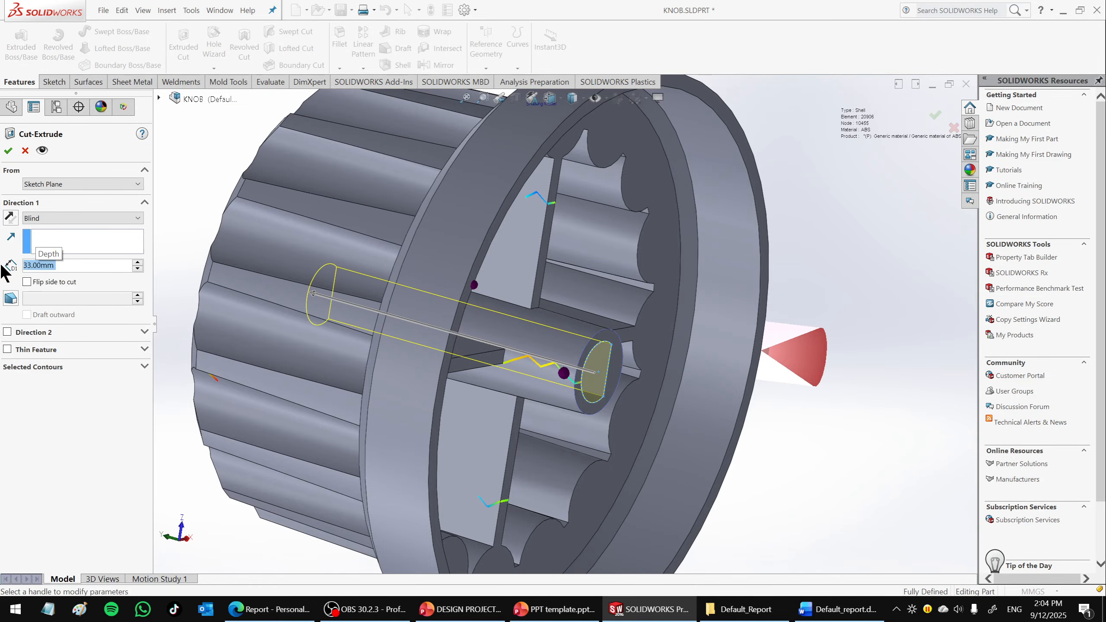
click(9, 150)
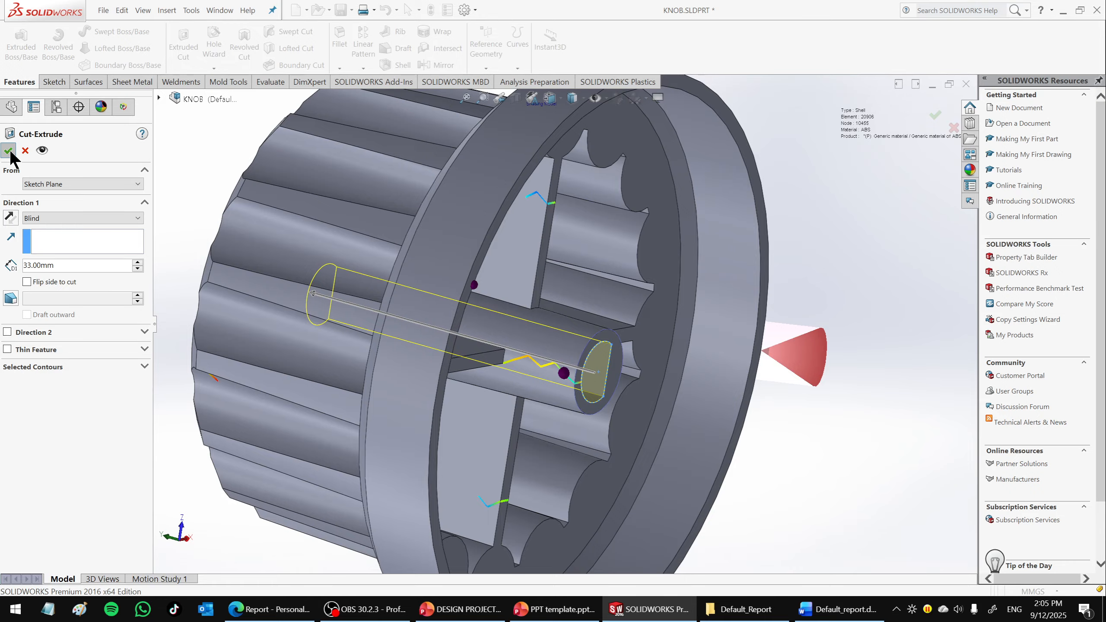
Cut a section view of the knob and examine the D-shaped bore along the boss up close.
scroll(616, 291, up, 4)
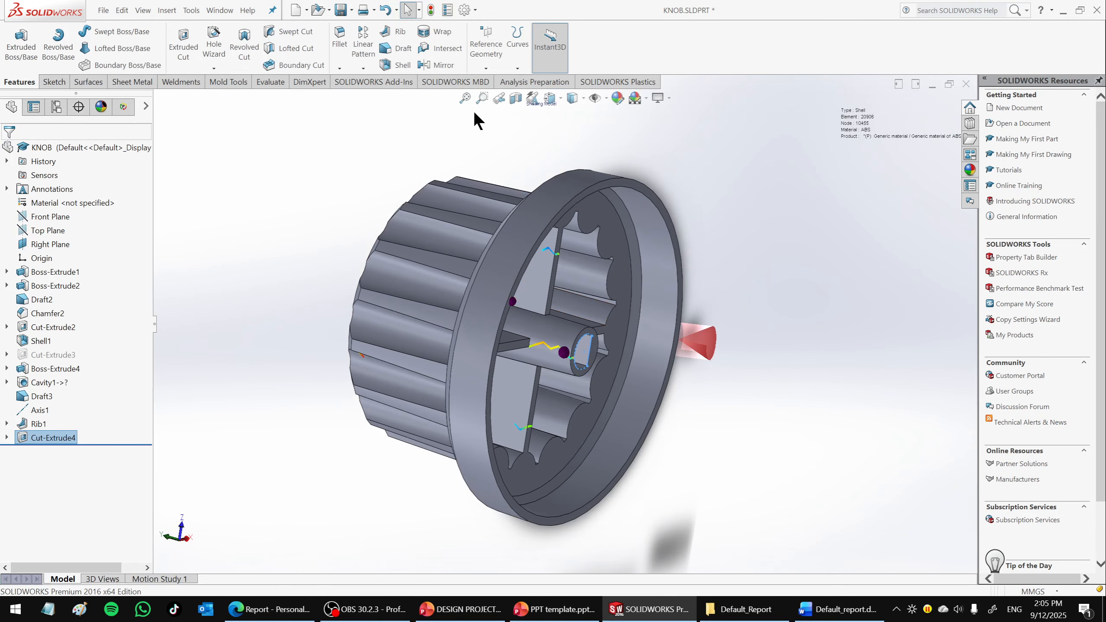
click(515, 98)
middle_drag(566, 267, 561, 362)
click(9, 156)
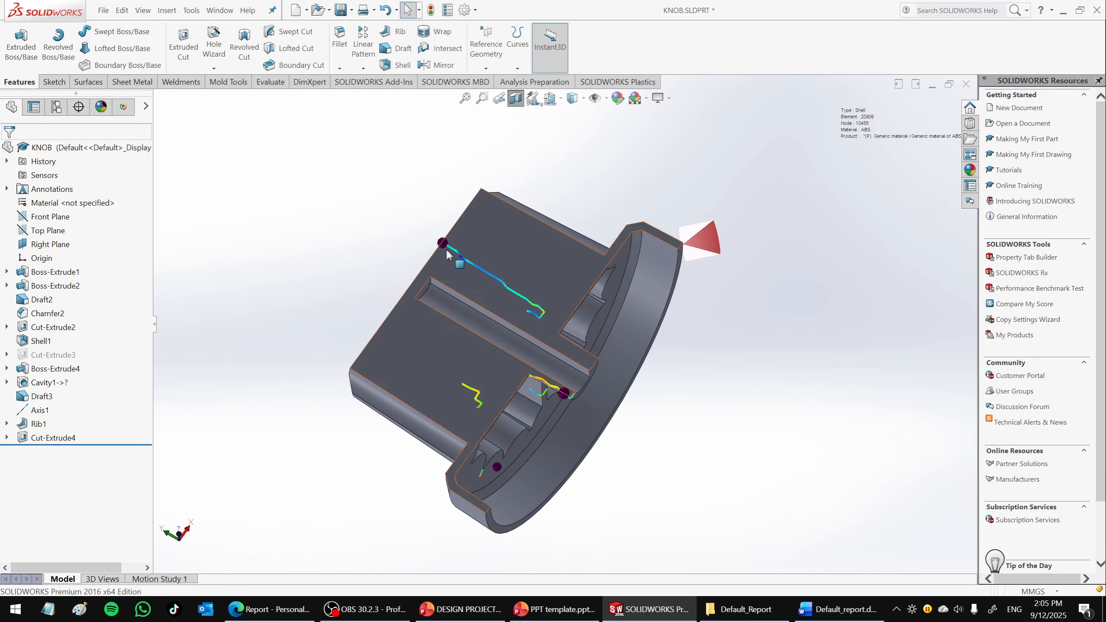
scroll(540, 388, down, 6)
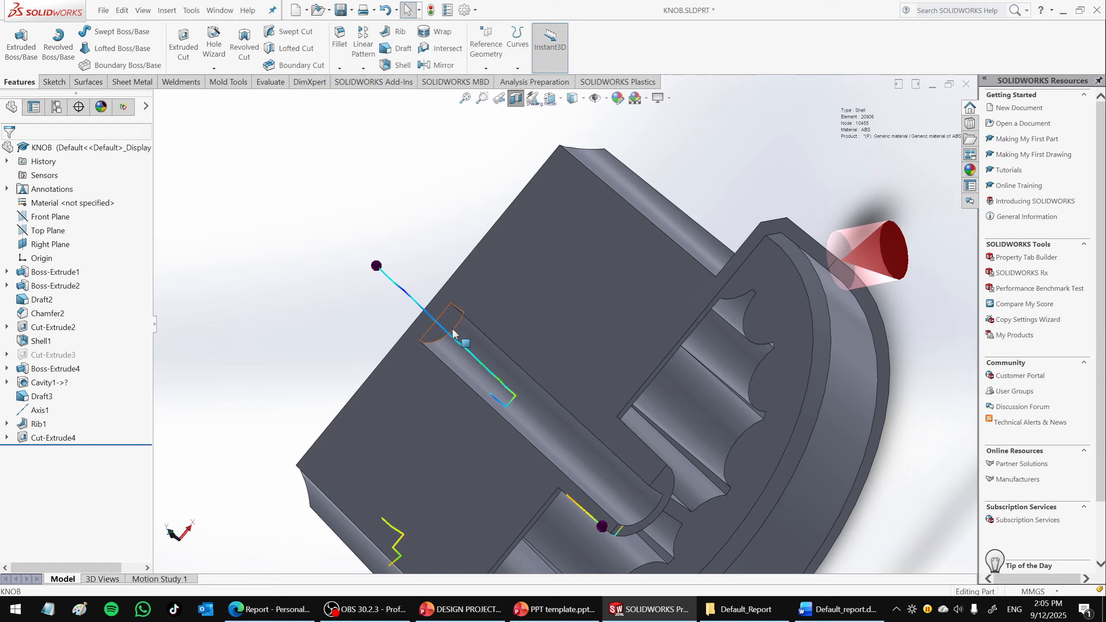
middle_drag(456, 337, 539, 360)
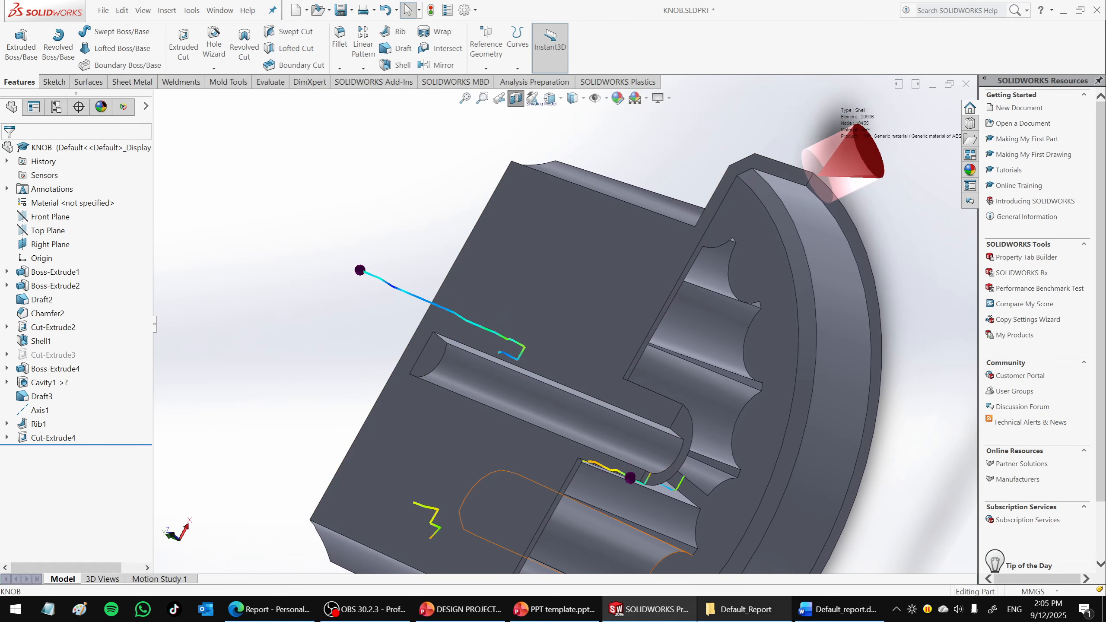
Switch to the simulation report in the browser and examine the WARP figures of the knob.
click(838, 609)
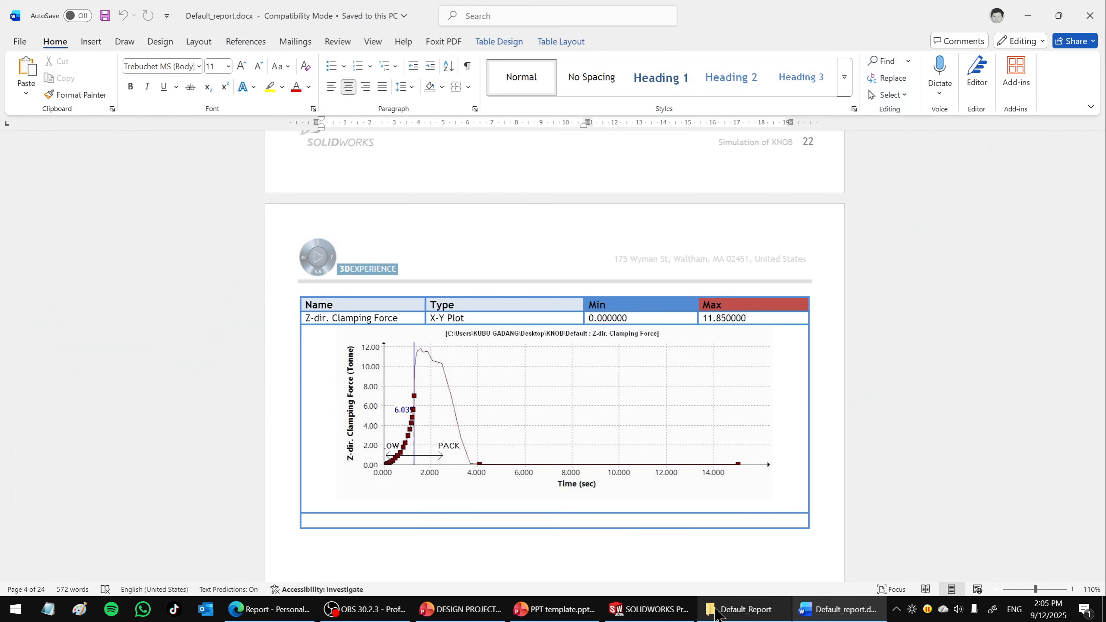
click(734, 612)
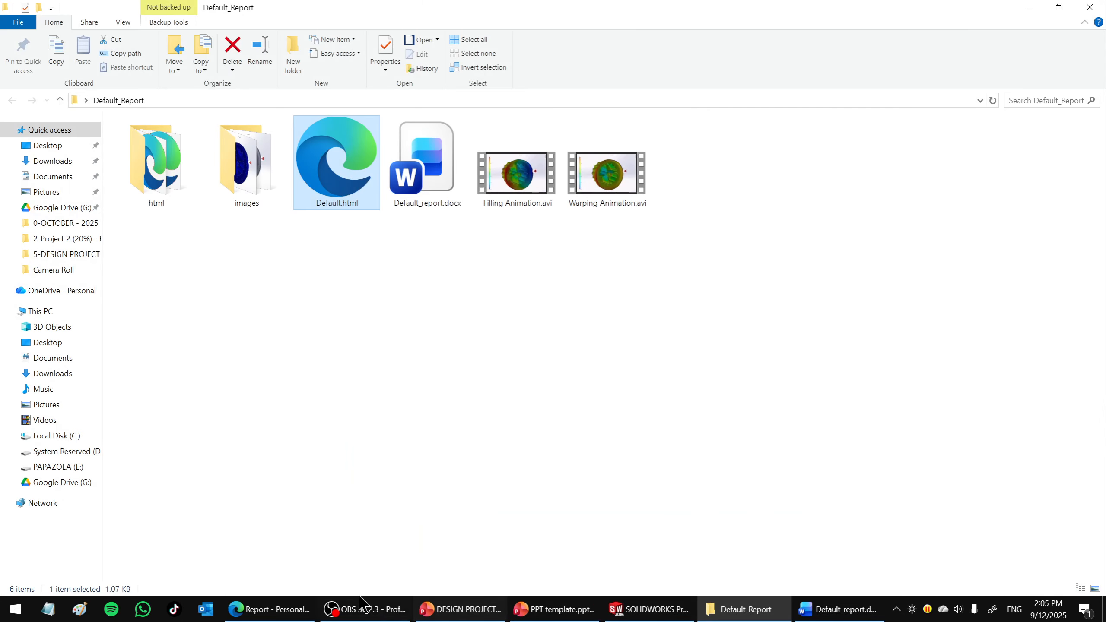
click(268, 609)
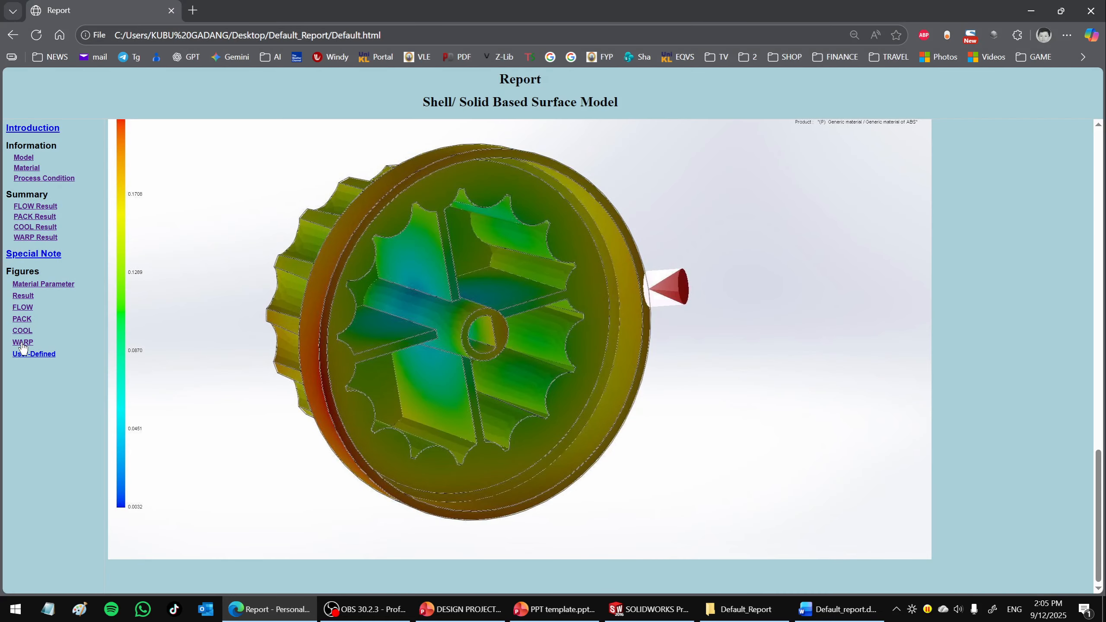
click(23, 343)
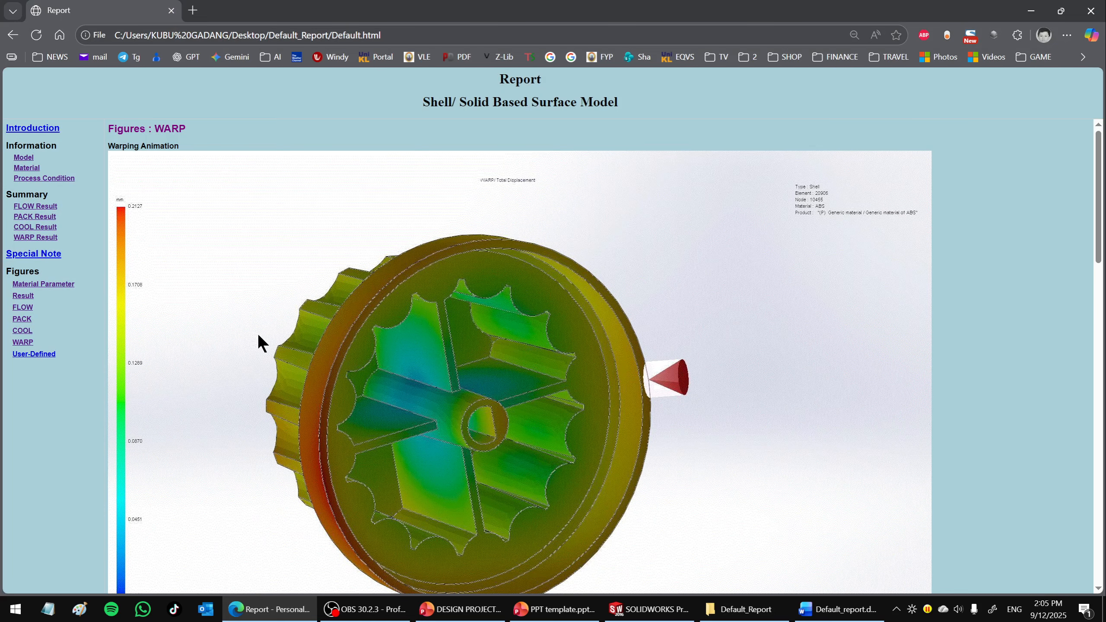
scroll(269, 338, down, 2)
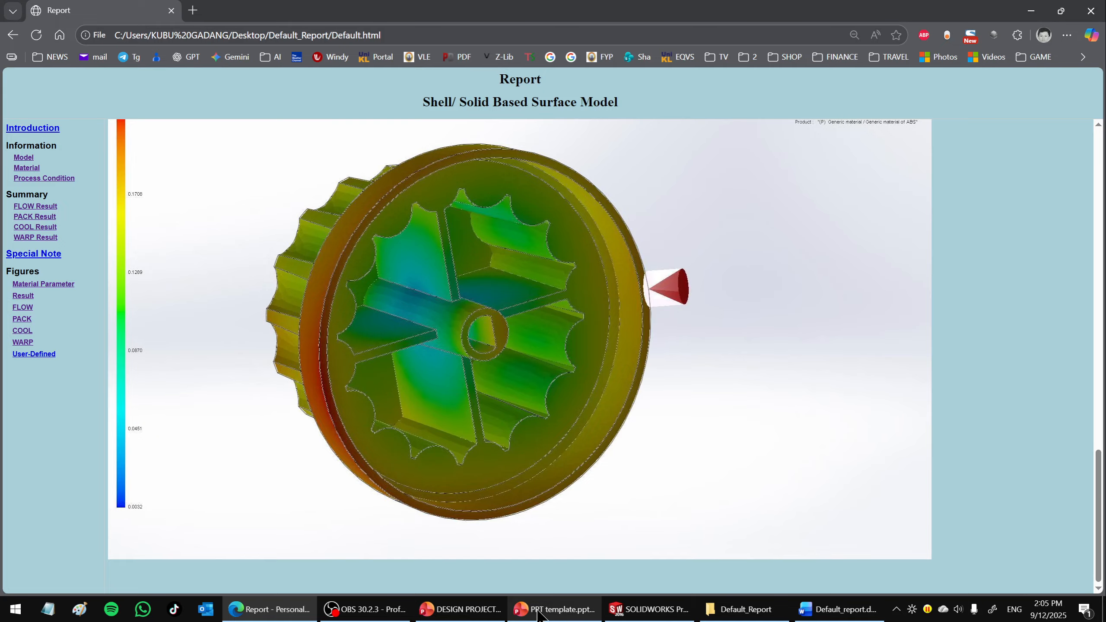
Back in SOLIDWORKS, turn off the knob's section view and roll the feature history back to just before Rib1.
click(649, 609)
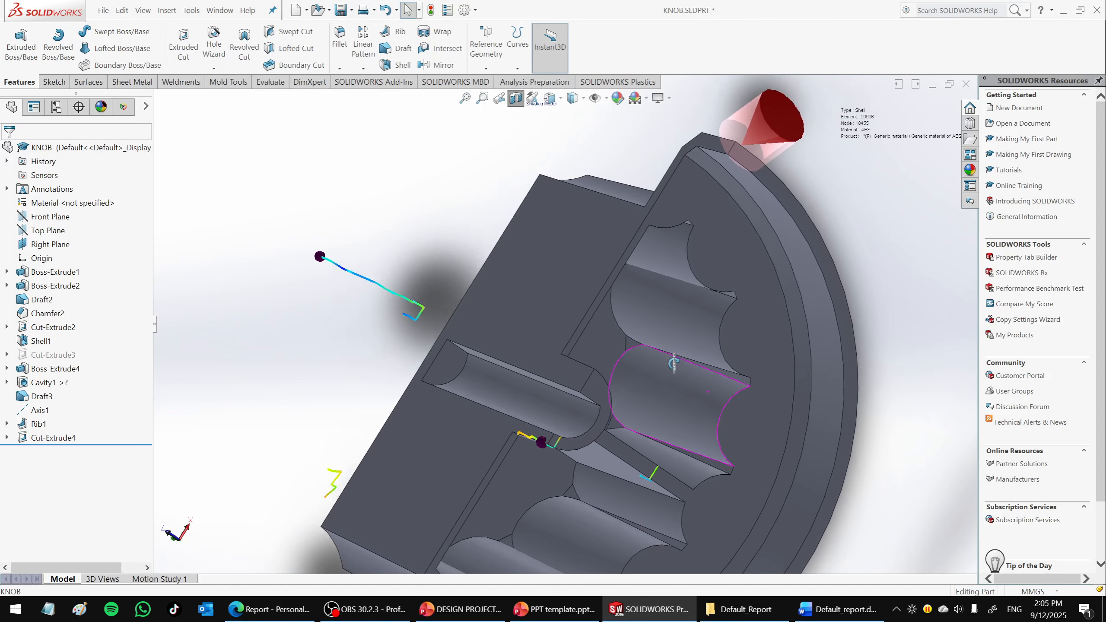
click(517, 97)
scroll(610, 412, up, 3)
middle_drag(622, 410, 564, 380)
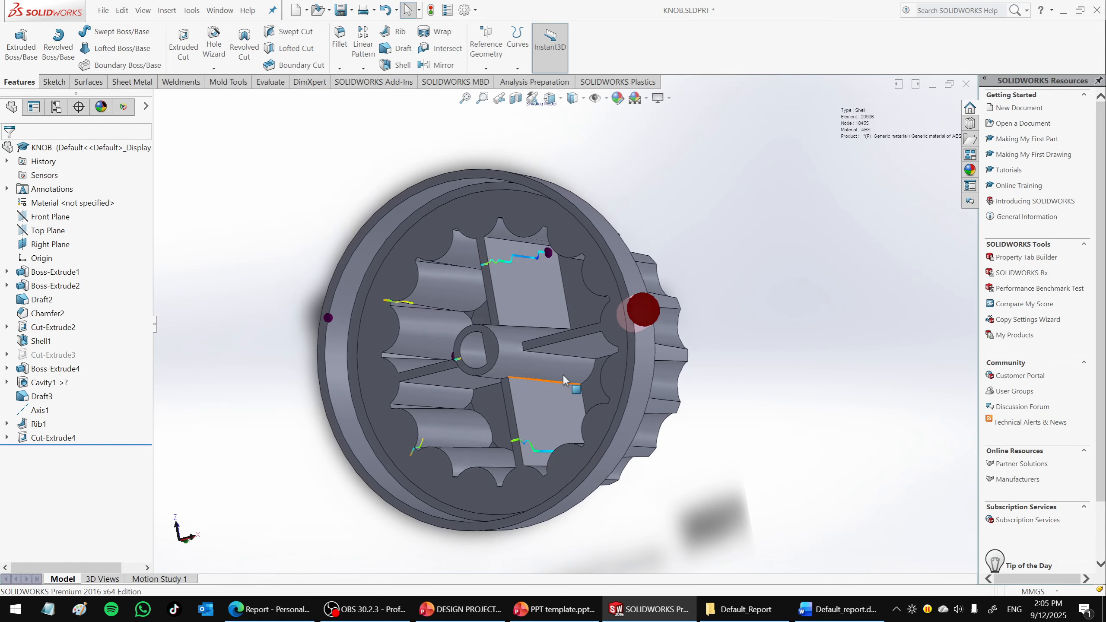
scroll(553, 362, down, 5)
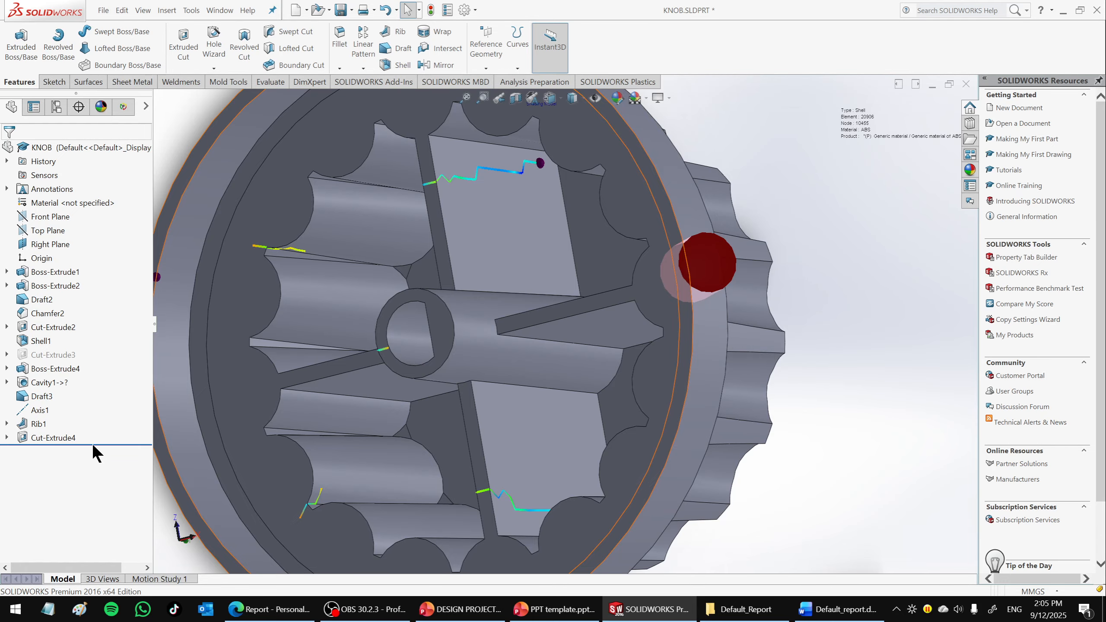
drag(97, 444, 99, 418)
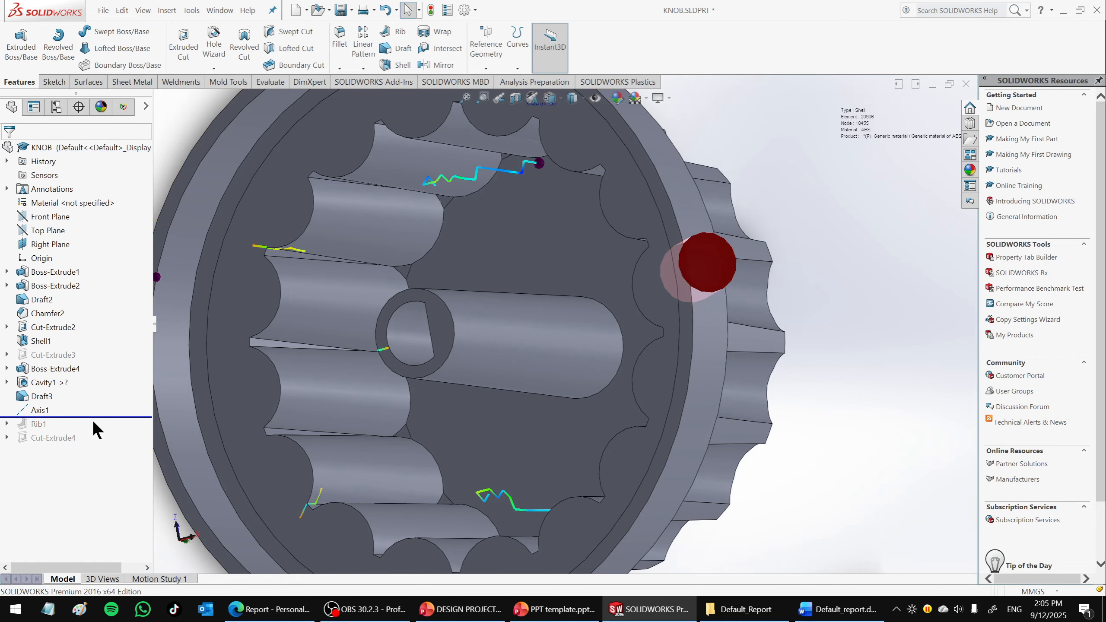
scroll(555, 381, up, 2)
scroll(555, 381, up, 5)
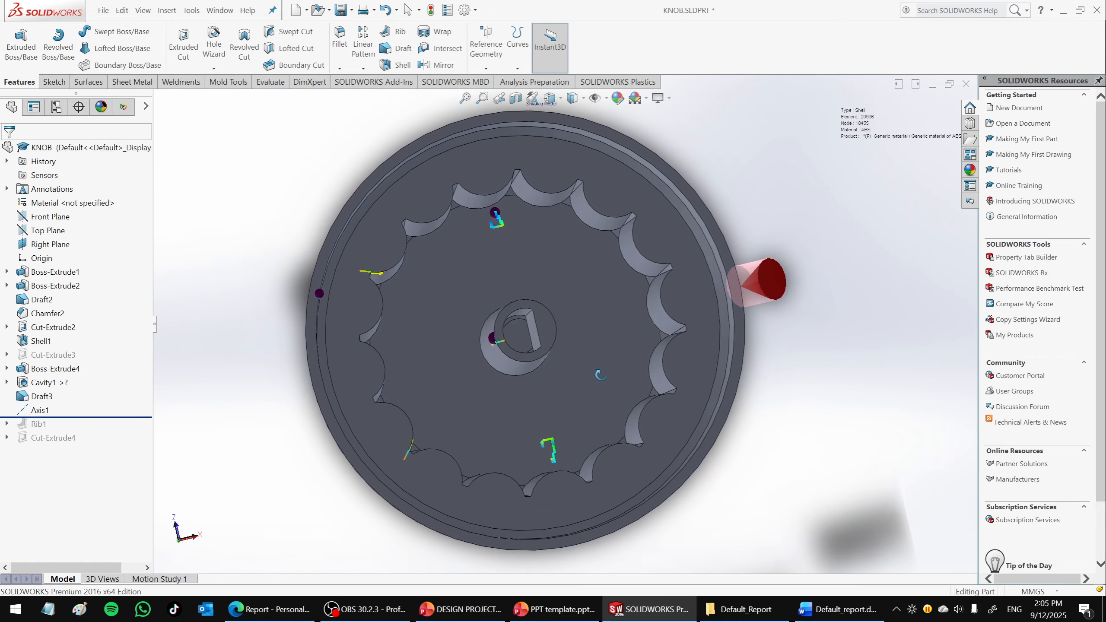
right_click(548, 325)
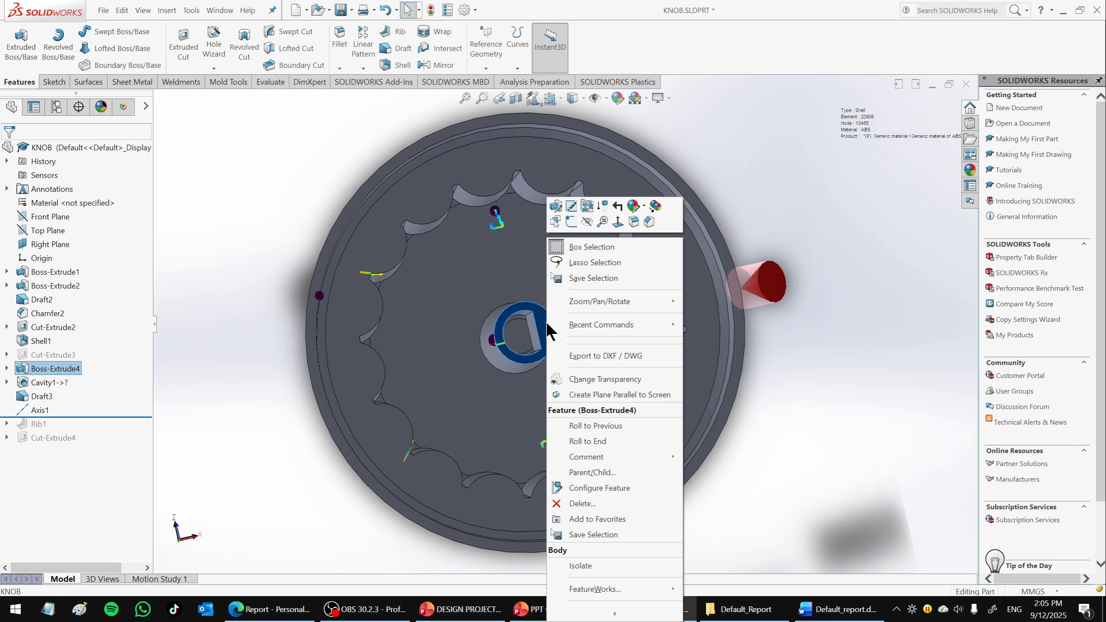
click(576, 235)
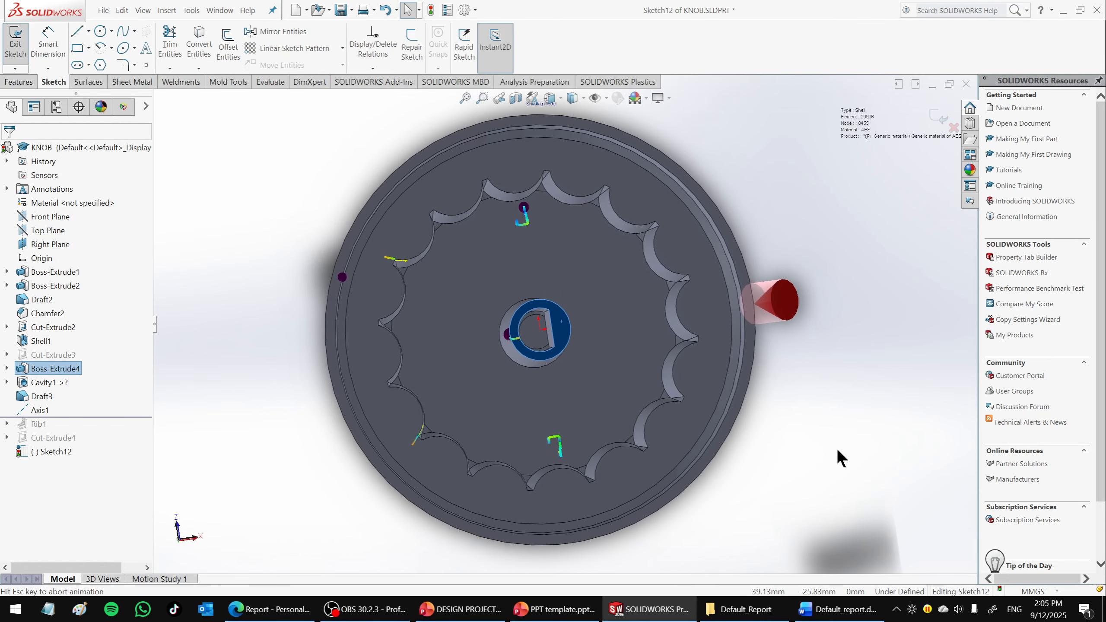
scroll(610, 305, down, 5)
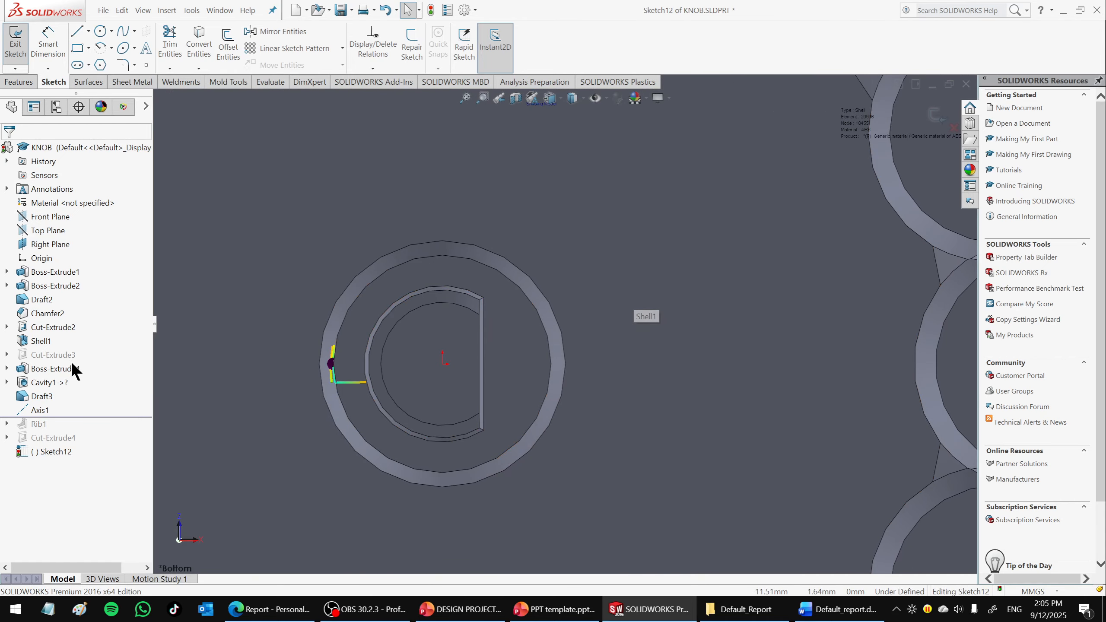
click(16, 43)
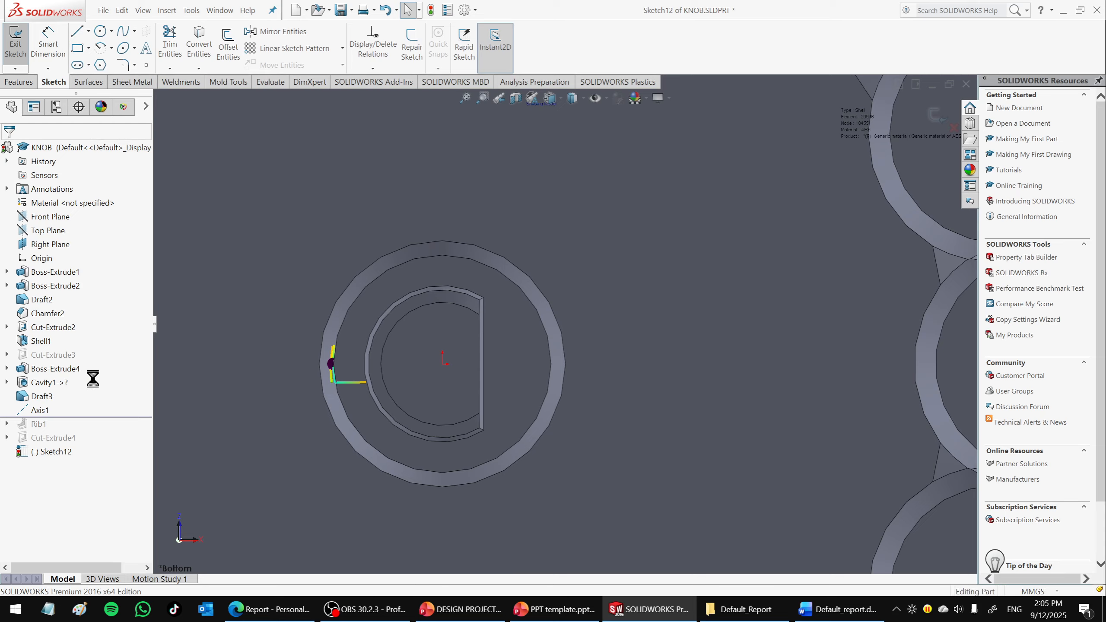
Roll the feature history back to just before Draft3 and face the open underside of the knob.
click(90, 414)
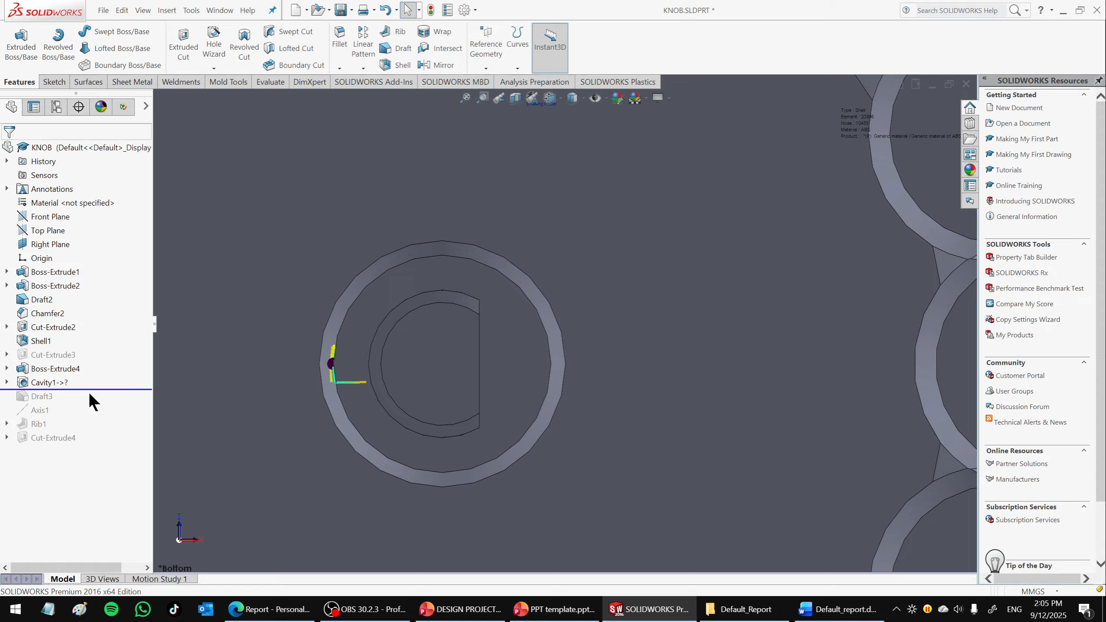
middle_drag(420, 416, 450, 394)
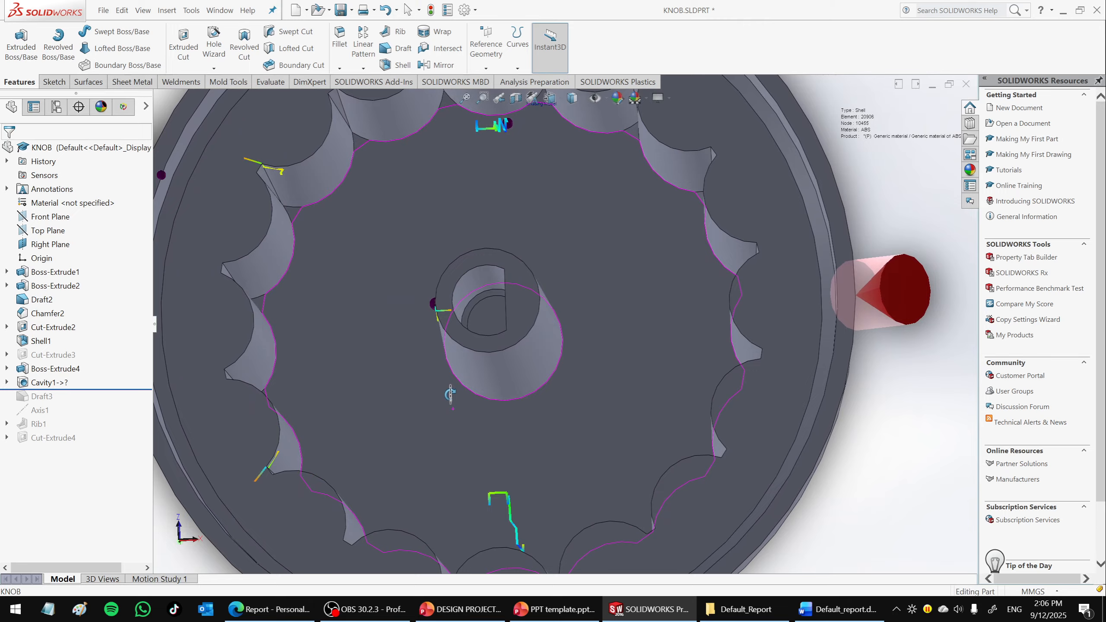
key(ctrl+6)
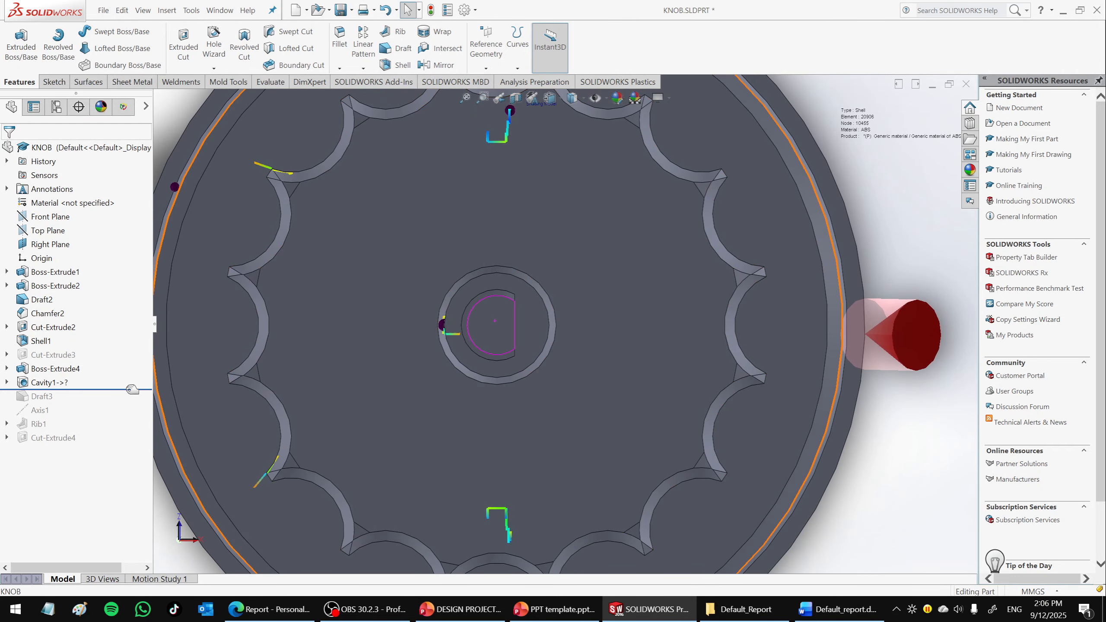
Check the extrusion settings of Boss-Extrude4 and compare the central boss with and without the Cavity1 feature.
click(59, 368)
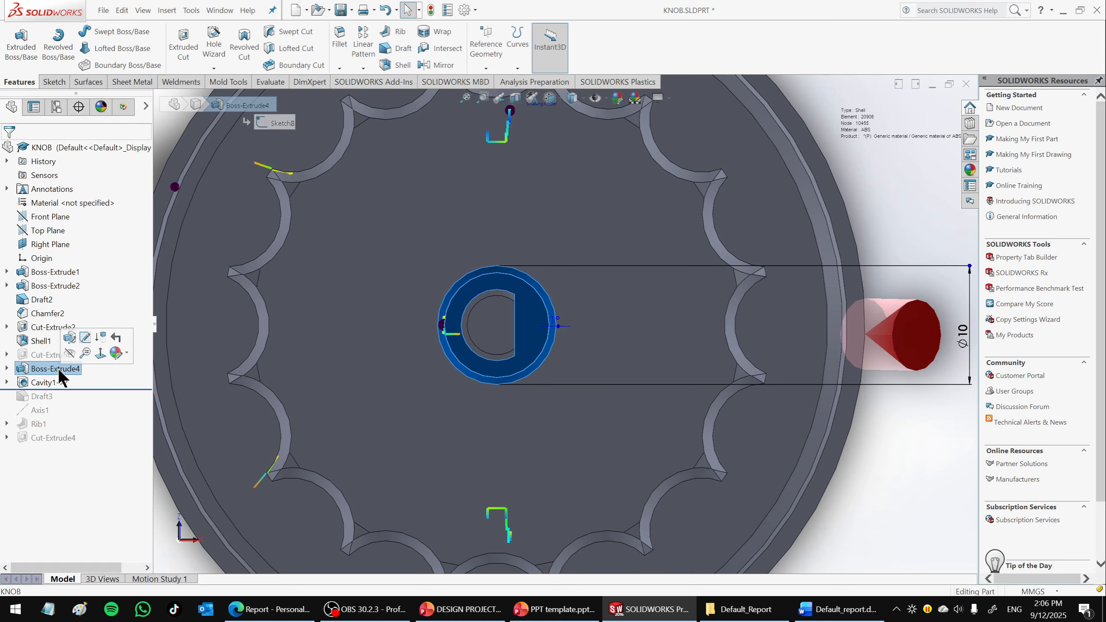
right_click(58, 368)
click(73, 349)
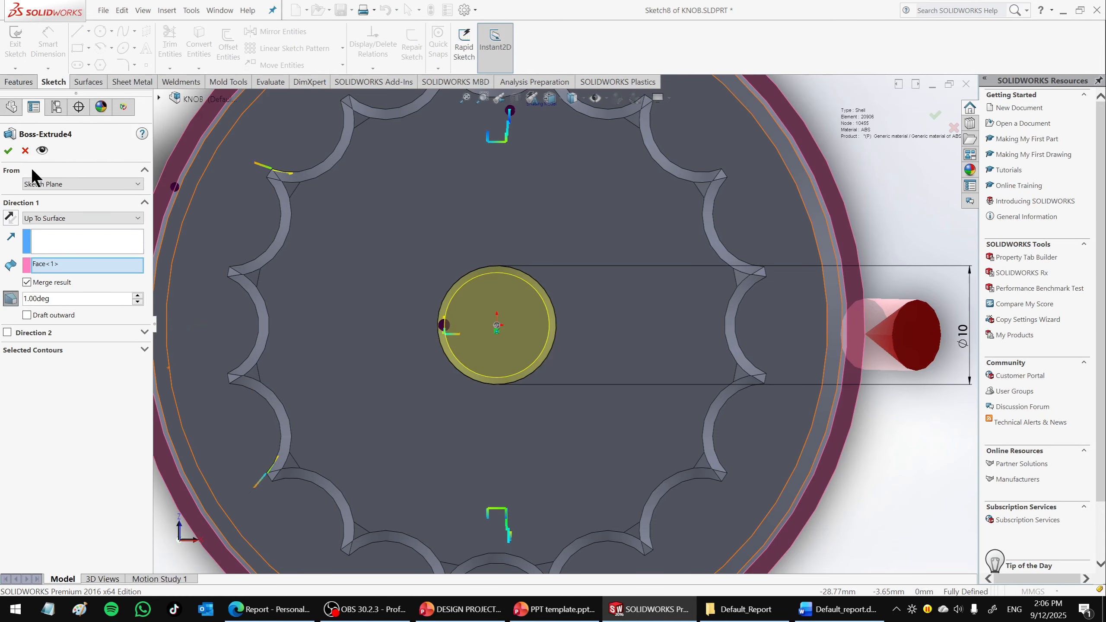
click(24, 150)
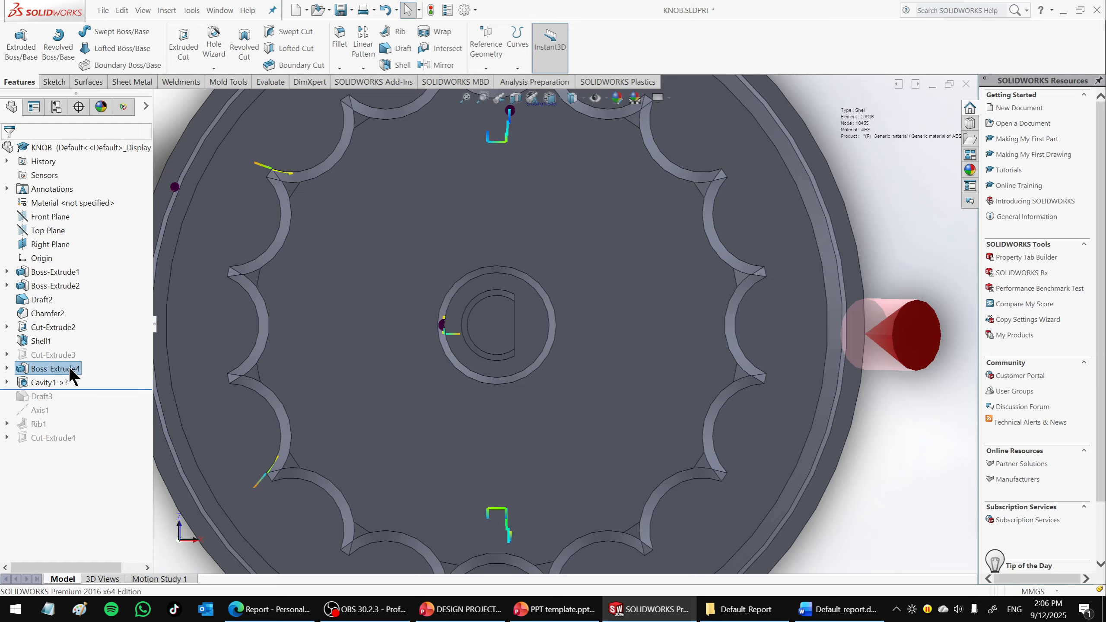
drag(82, 389, 82, 375)
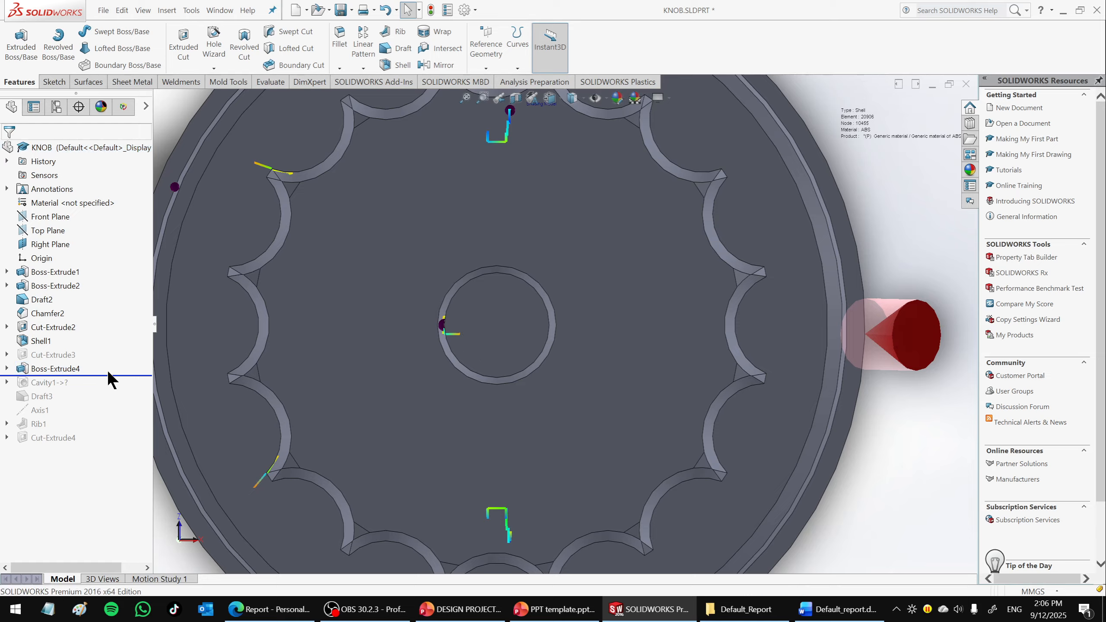
drag(113, 376, 108, 389)
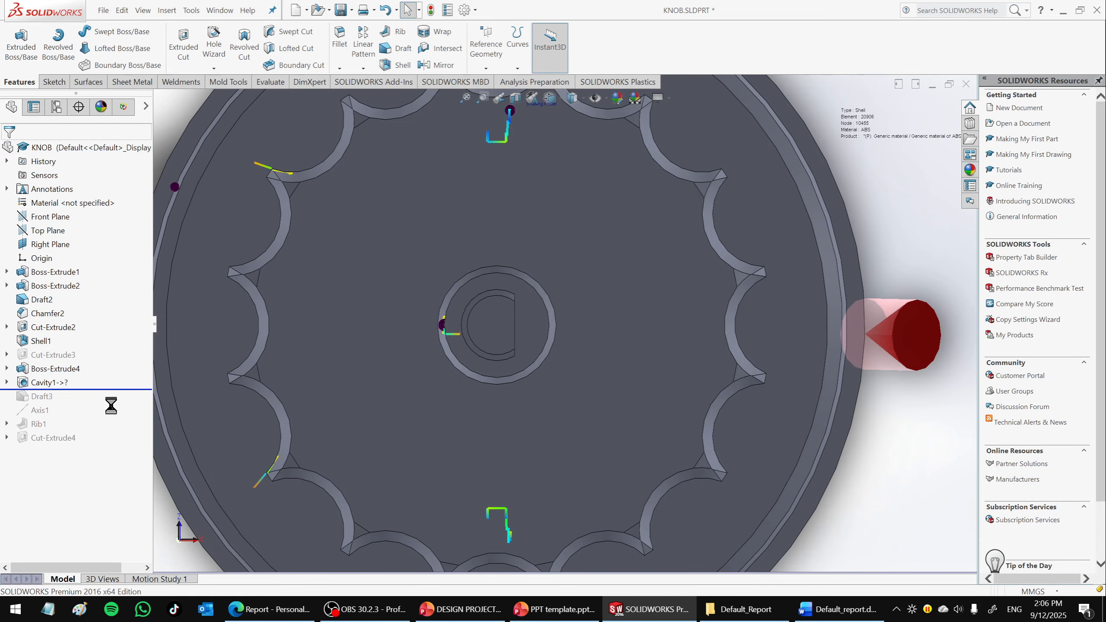
Start a new sketch on the end face of the central boss around the D-shaped hole.
scroll(517, 389, up, 3)
scroll(540, 305, down, 8)
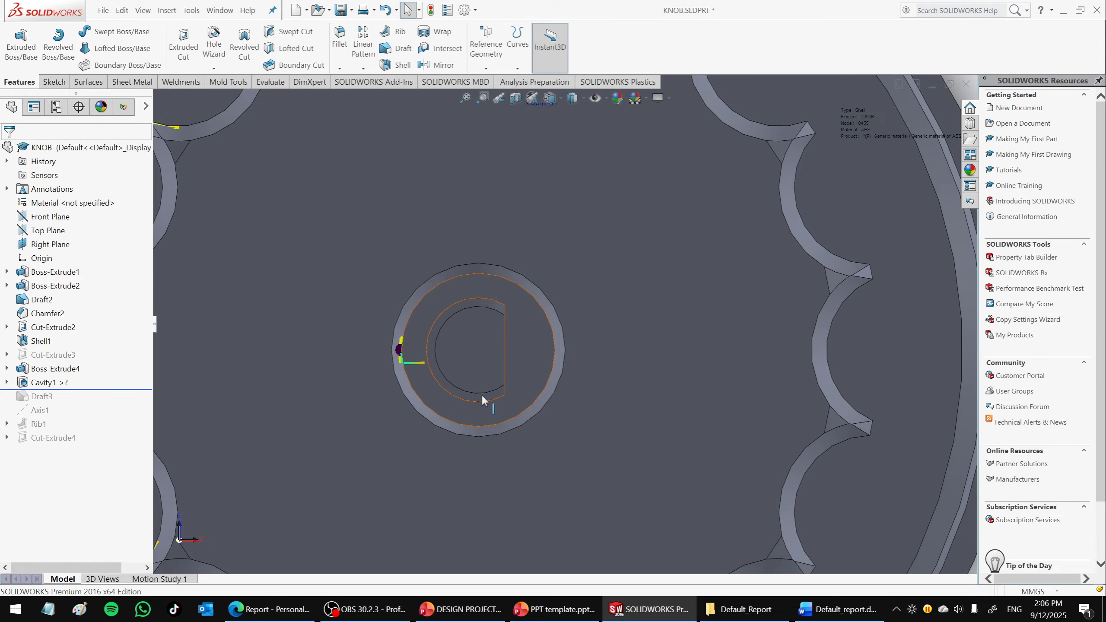
right_click(529, 341)
click(553, 222)
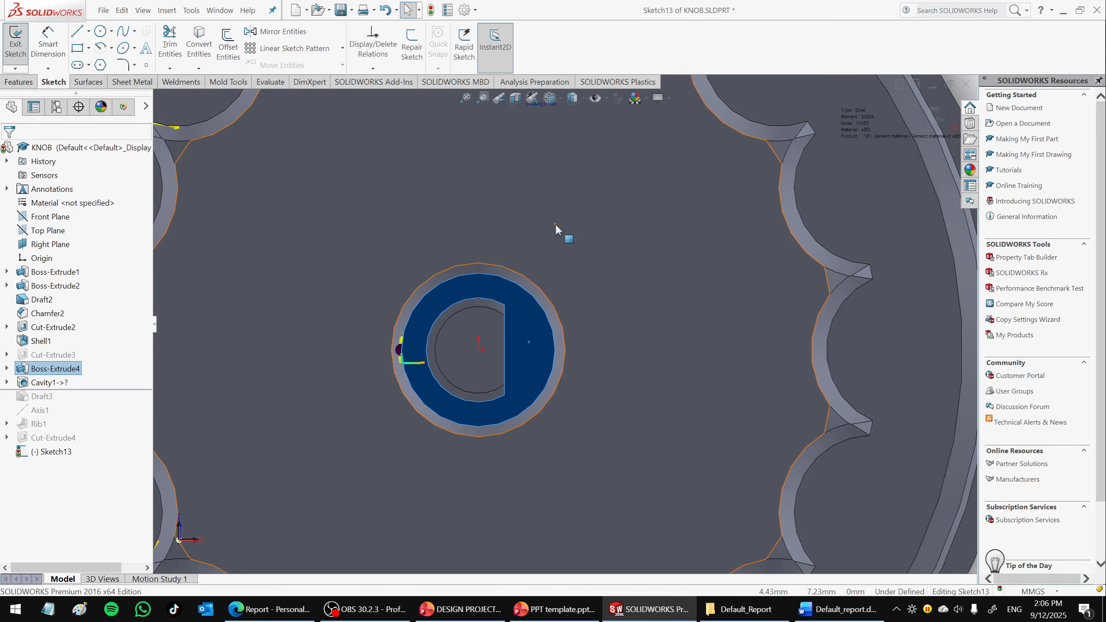
click(636, 201)
key(Escape)
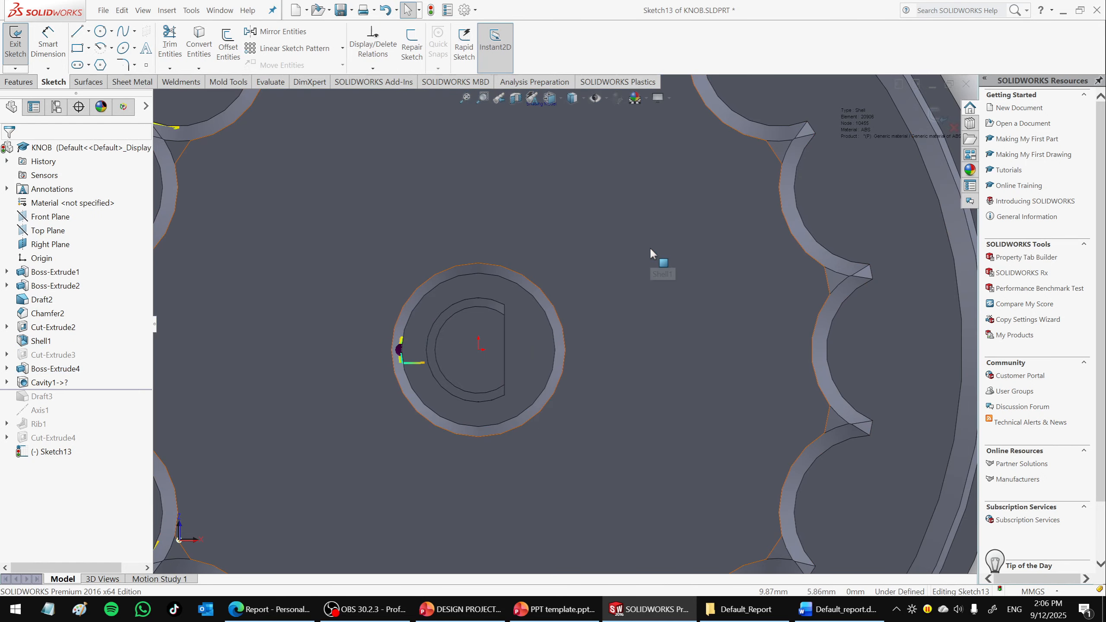
Draw a vertical line about 16 mm long across the boss, just outside the flat edge of the D-shaped hole.
scroll(597, 272, up, 2)
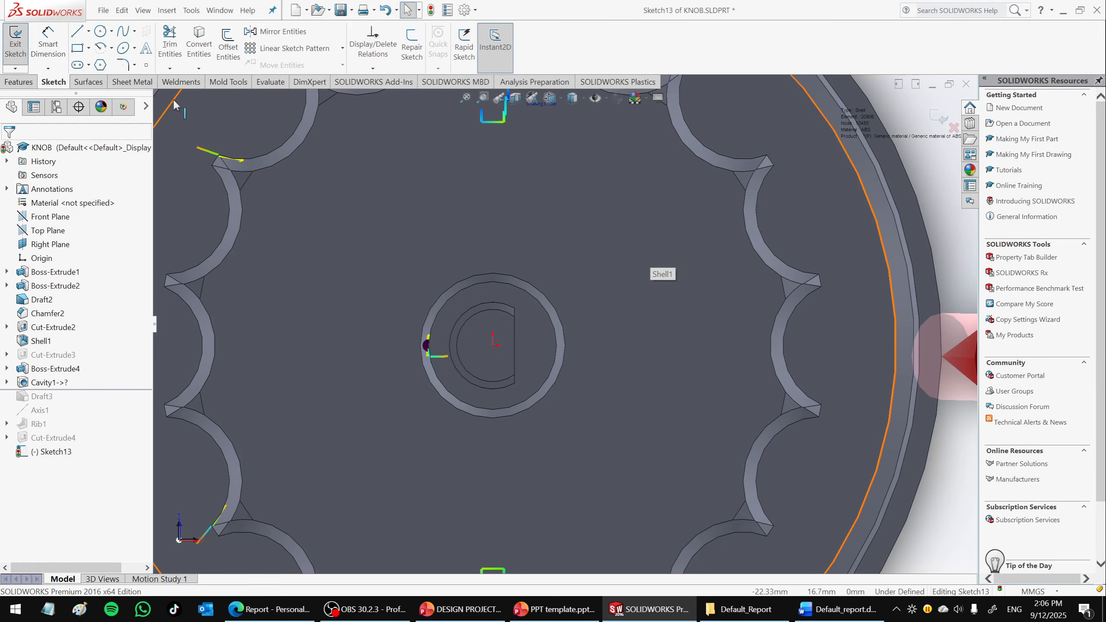
click(78, 33)
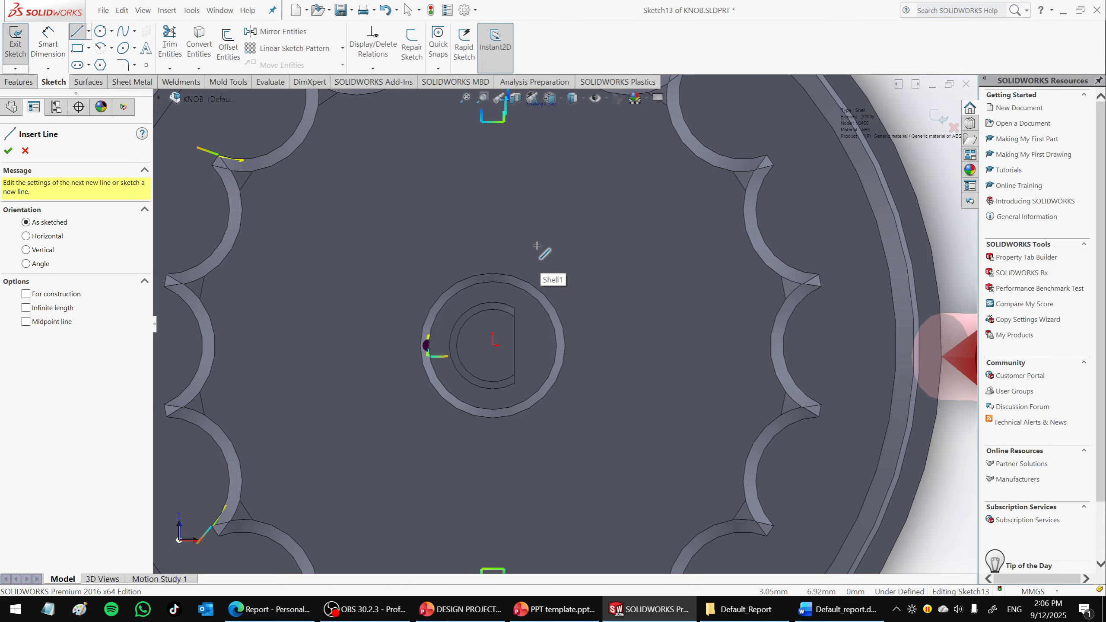
click(536, 246)
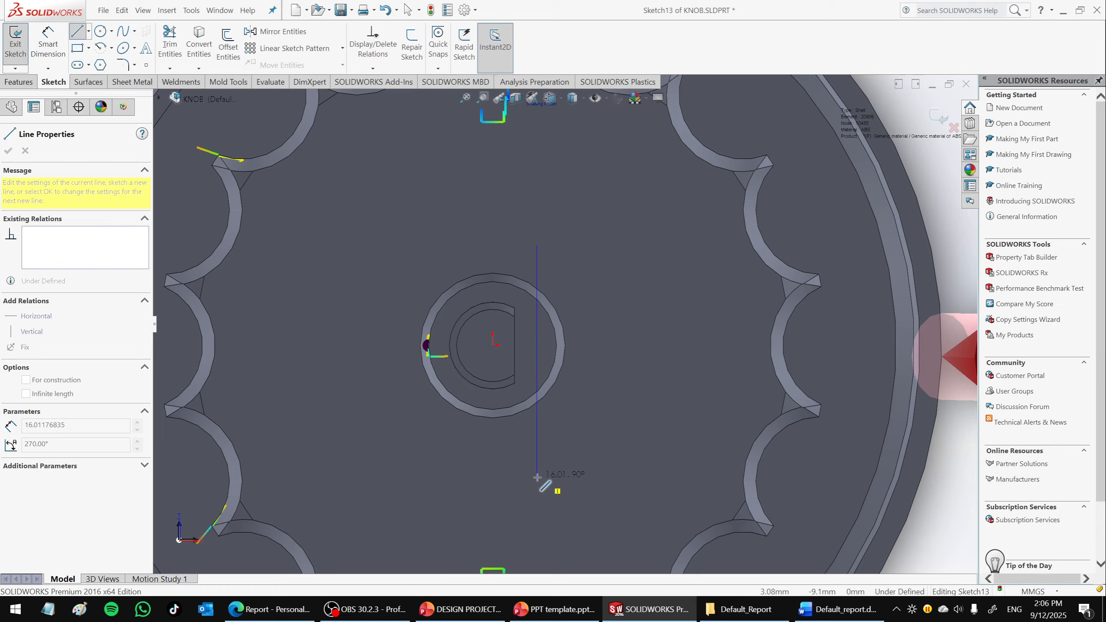
click(537, 477)
key(Escape)
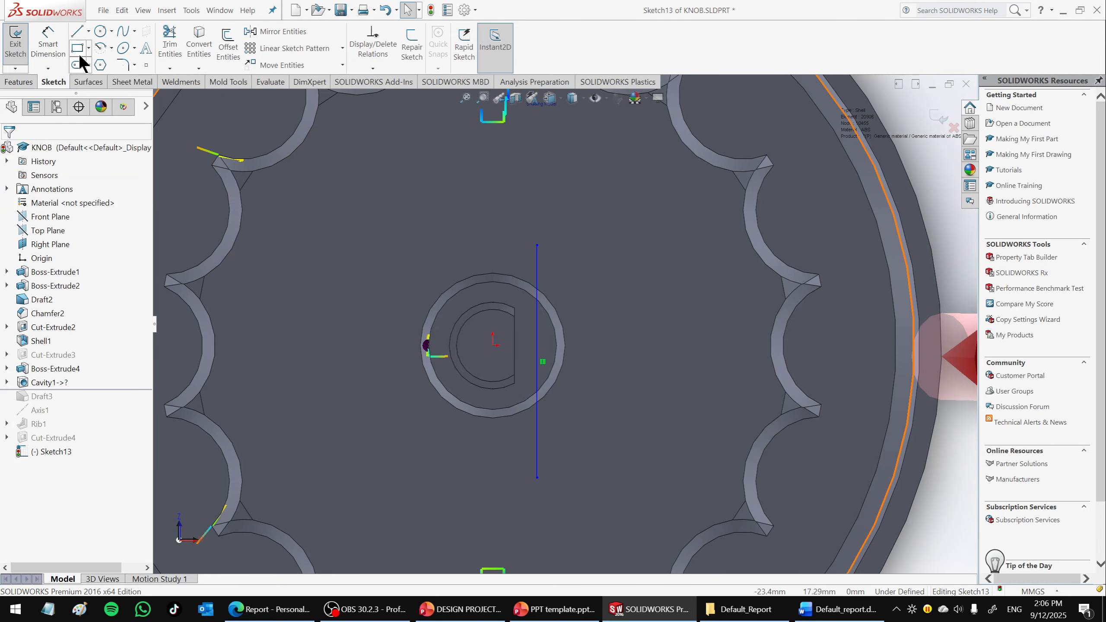
click(538, 339)
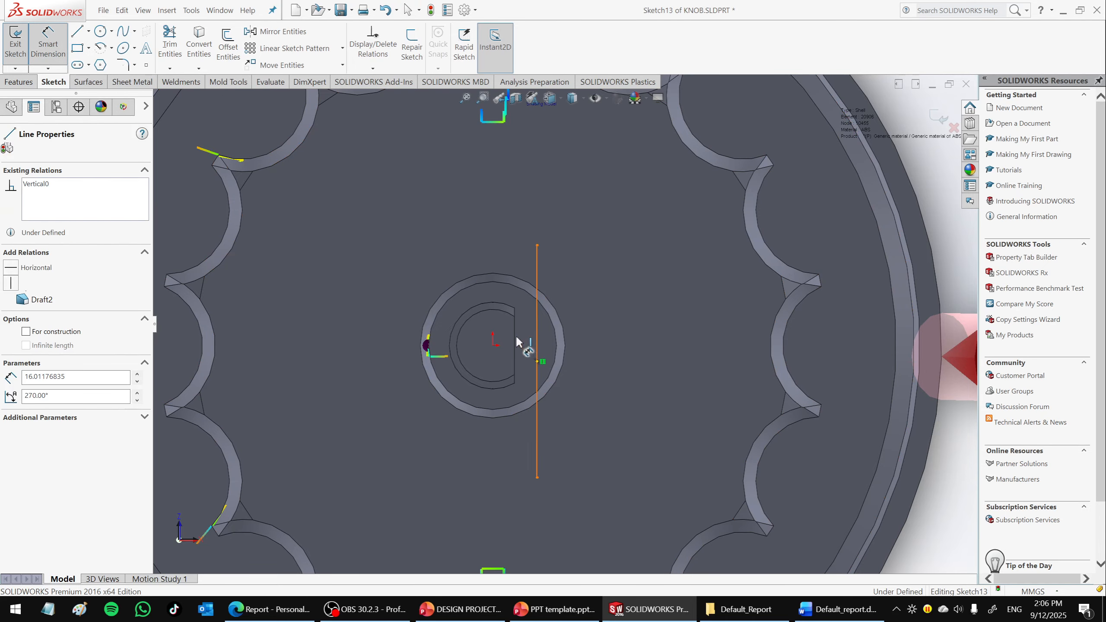
click(518, 344)
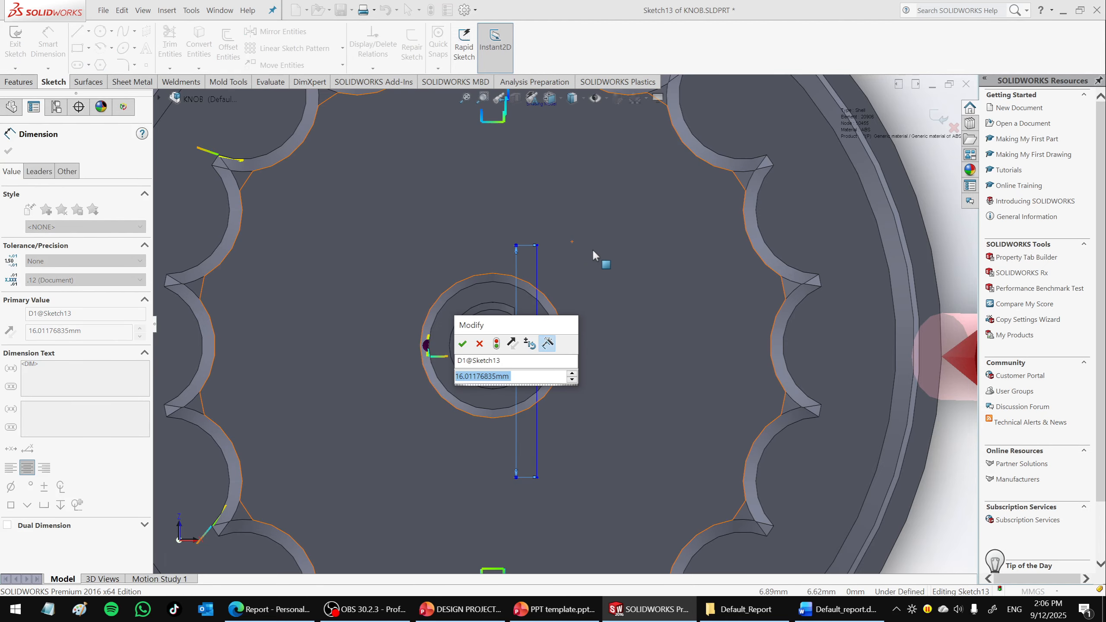
key(Return)
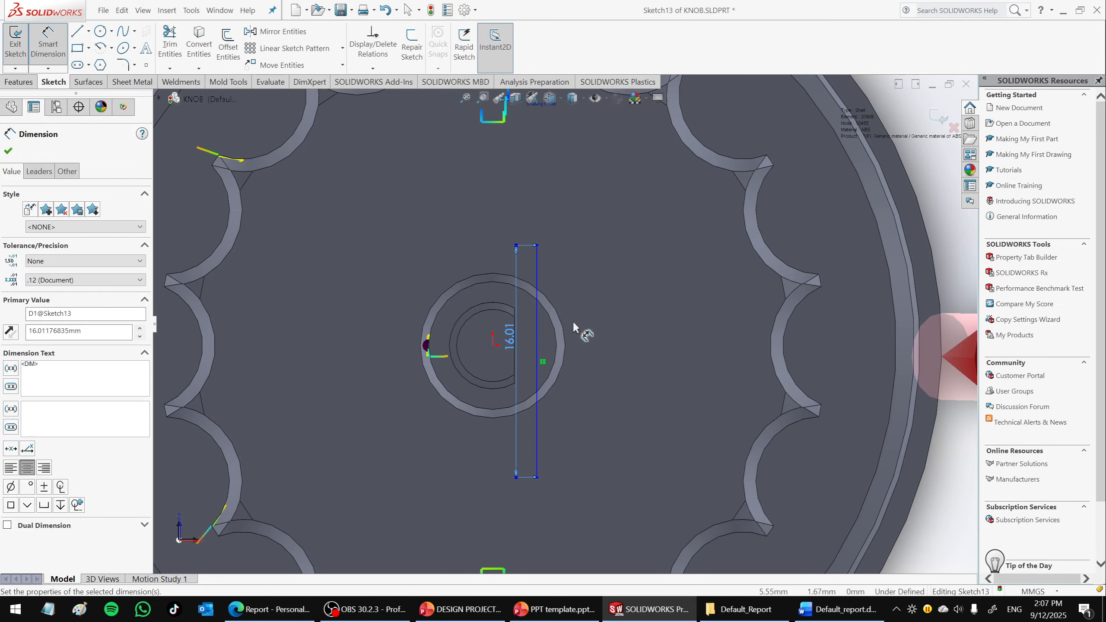
key(Escape)
key(ctrl+z)
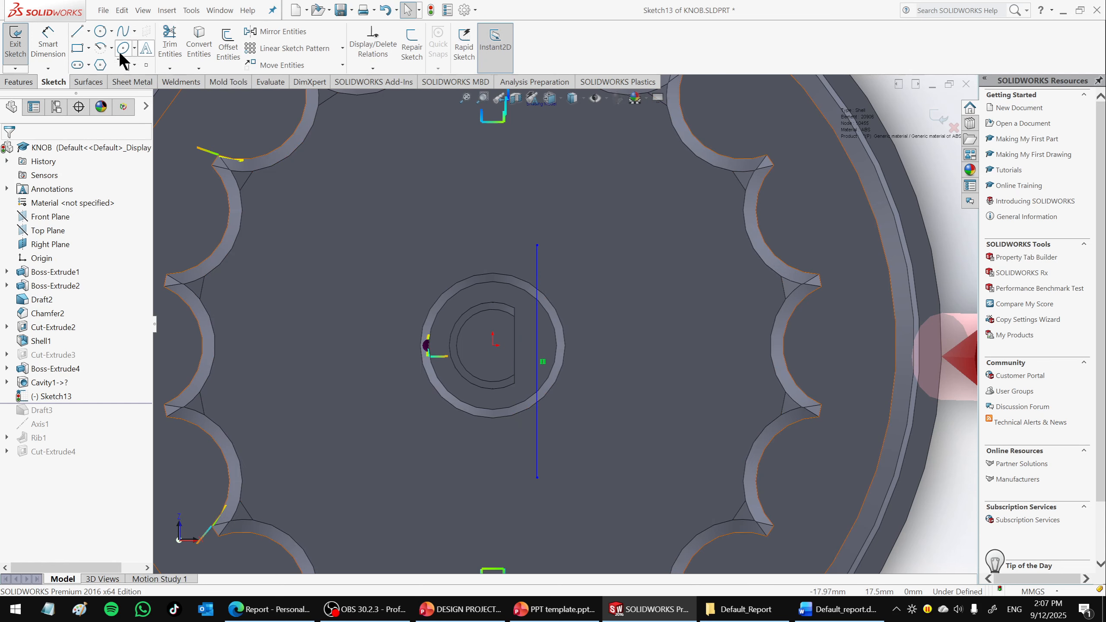
Dimension the vertical line 2 mm from the flat edge of the D-shaped hole.
click(537, 340)
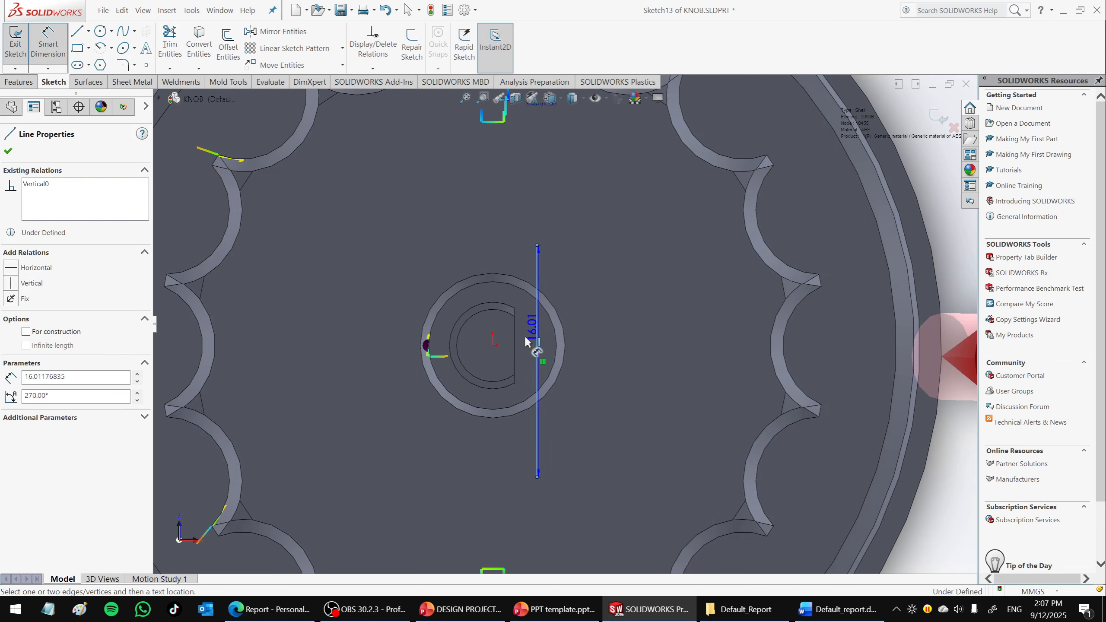
click(515, 346)
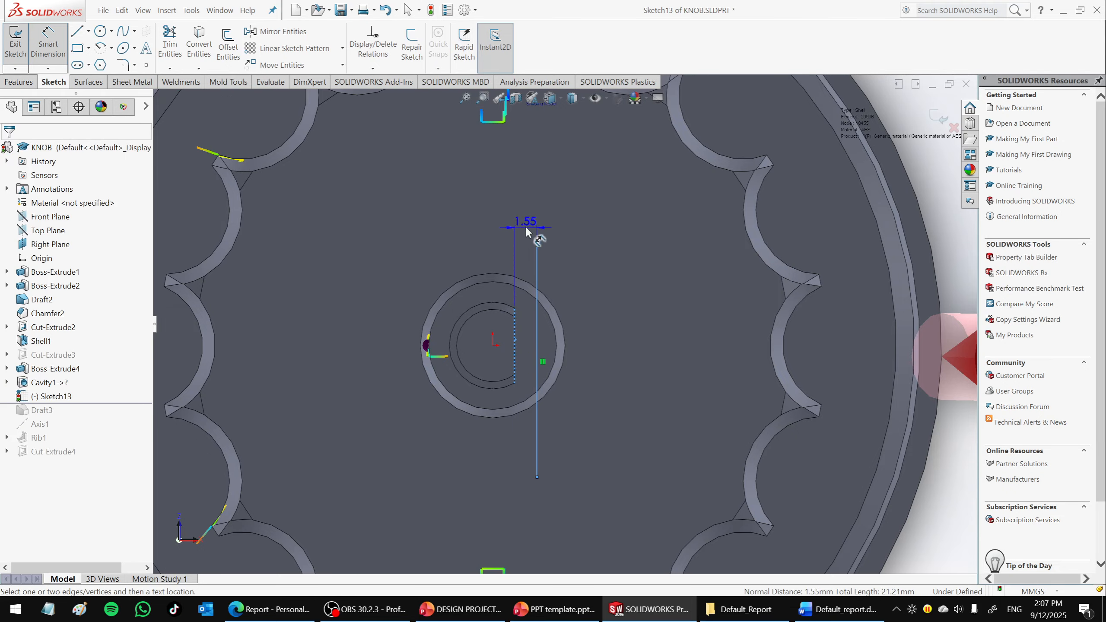
click(574, 183)
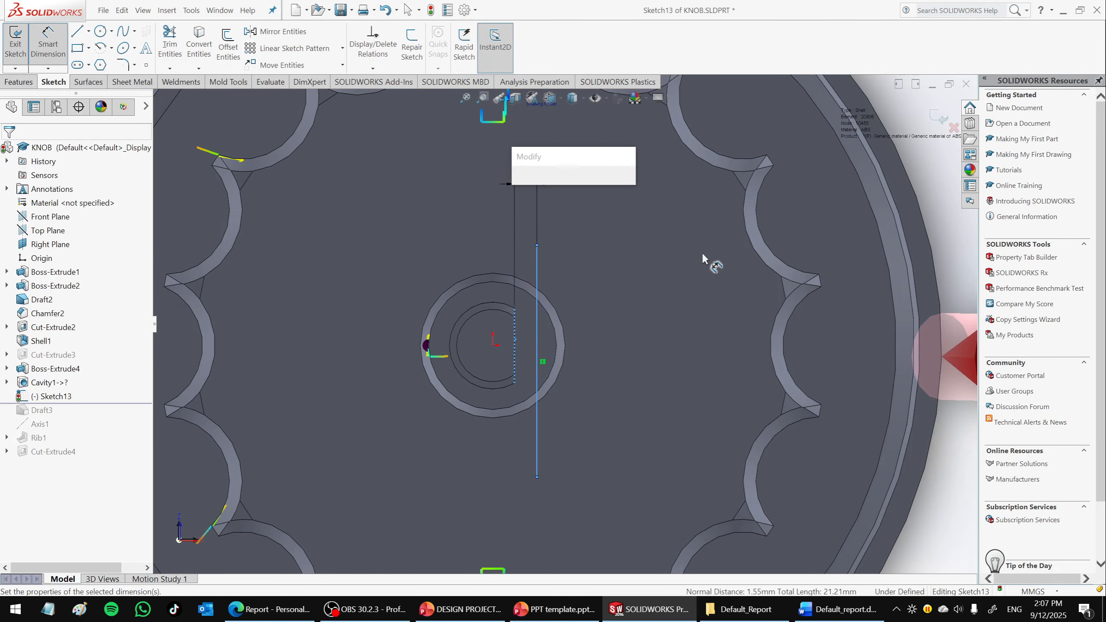
key(Return)
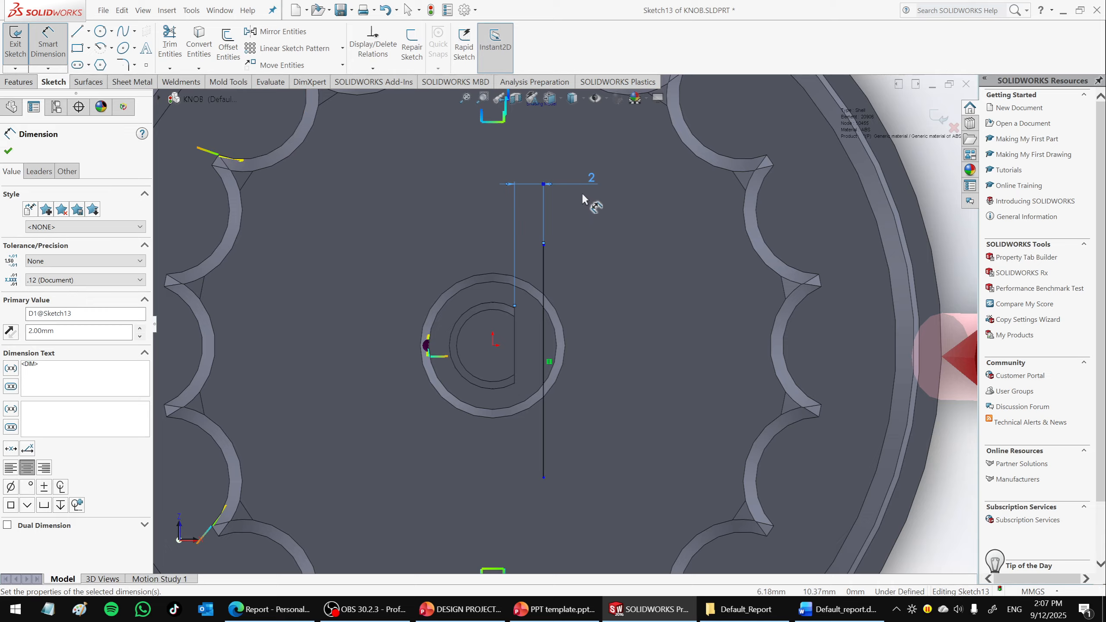
Set the distance between the bore's flat edge and the vertical sketch line to 1.8 mm.
double_click(592, 178)
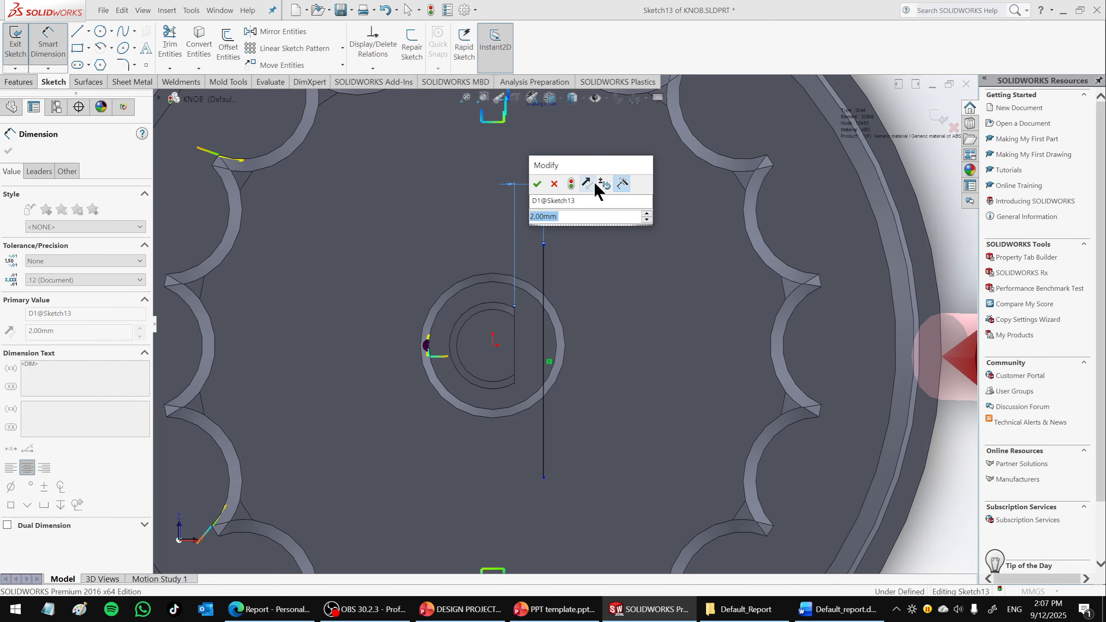
text(1.8)
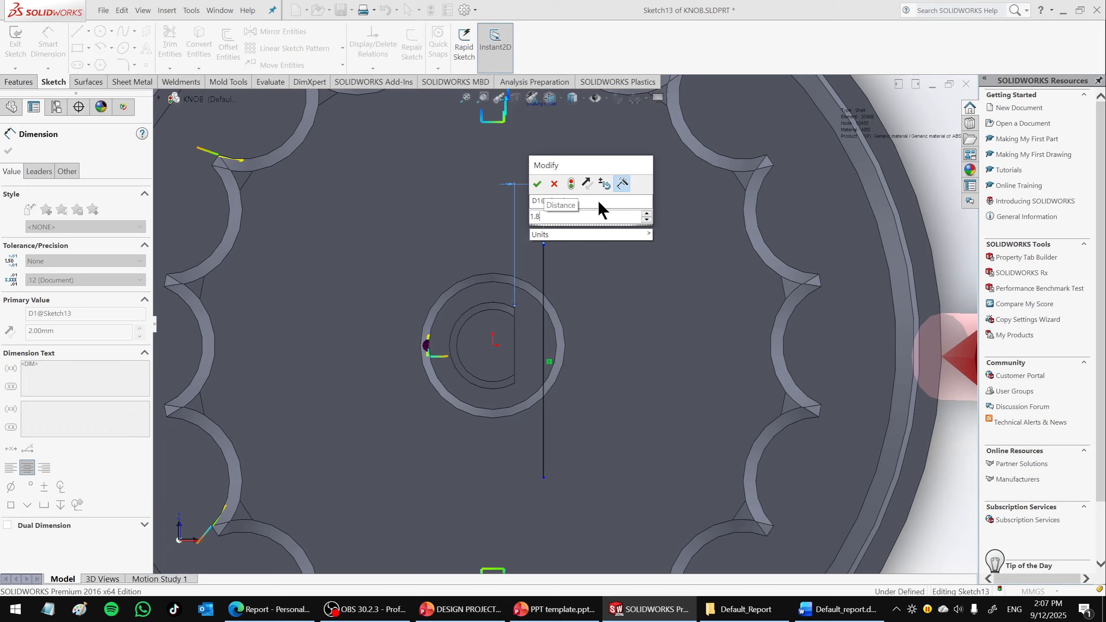
key(Return)
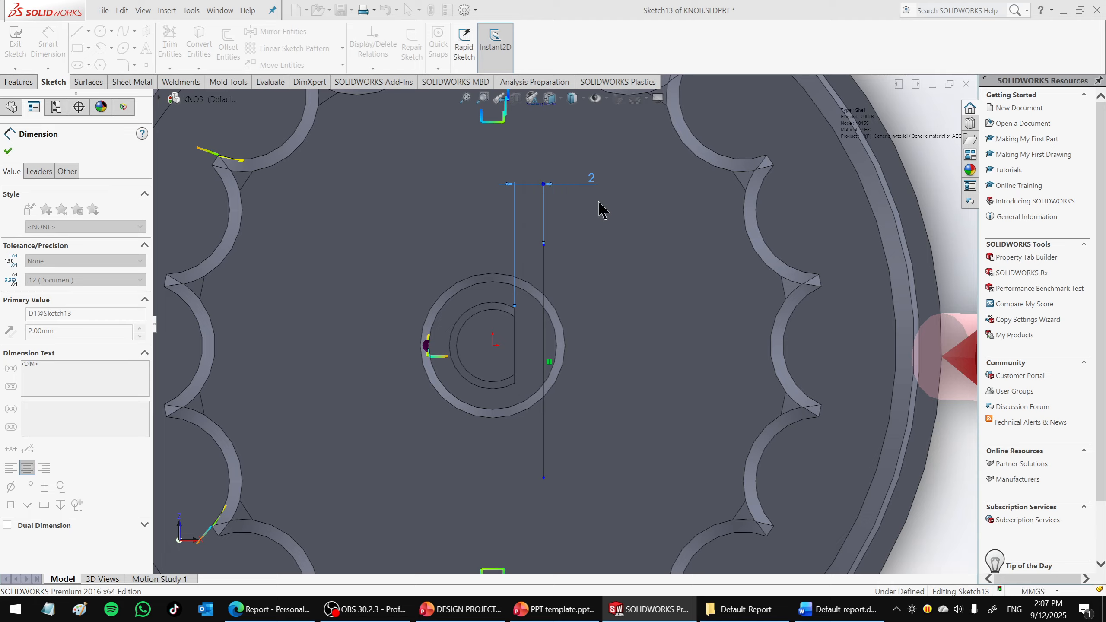
Set the distance between the bore's flat edge and the vertical line to 1.5 mm and exit the sketch.
double_click(585, 177)
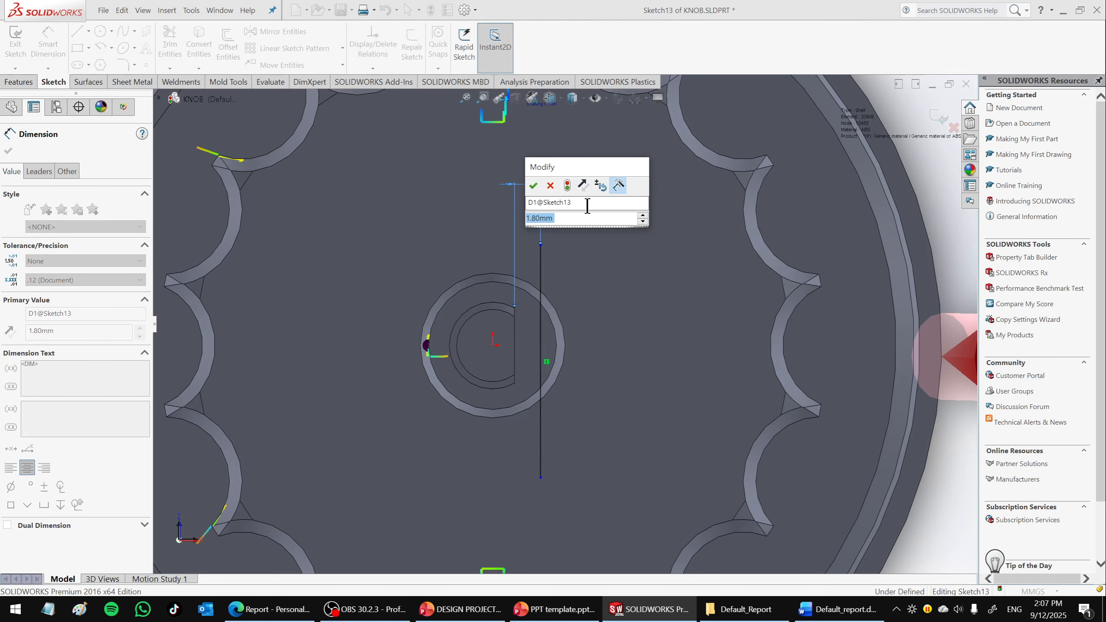
text(1.5)
key(Return)
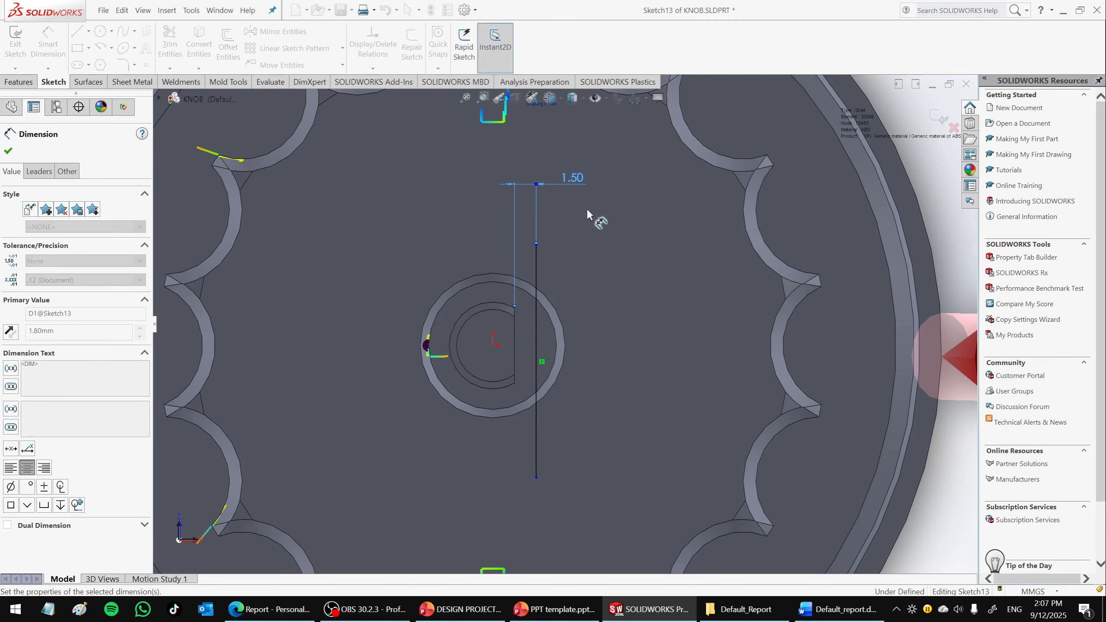
click(8, 151)
click(12, 42)
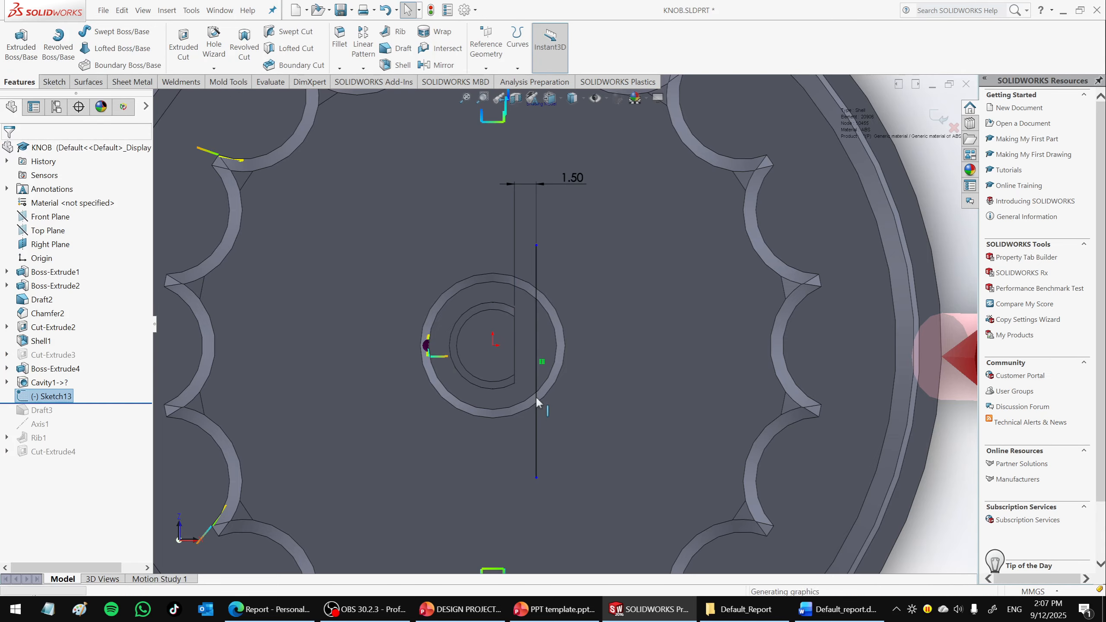
Reopen Sketch13, connect the vertical line's two ends with two slanted lines to form a triangle, and exit the sketch.
click(46, 396)
right_click(44, 398)
click(49, 308)
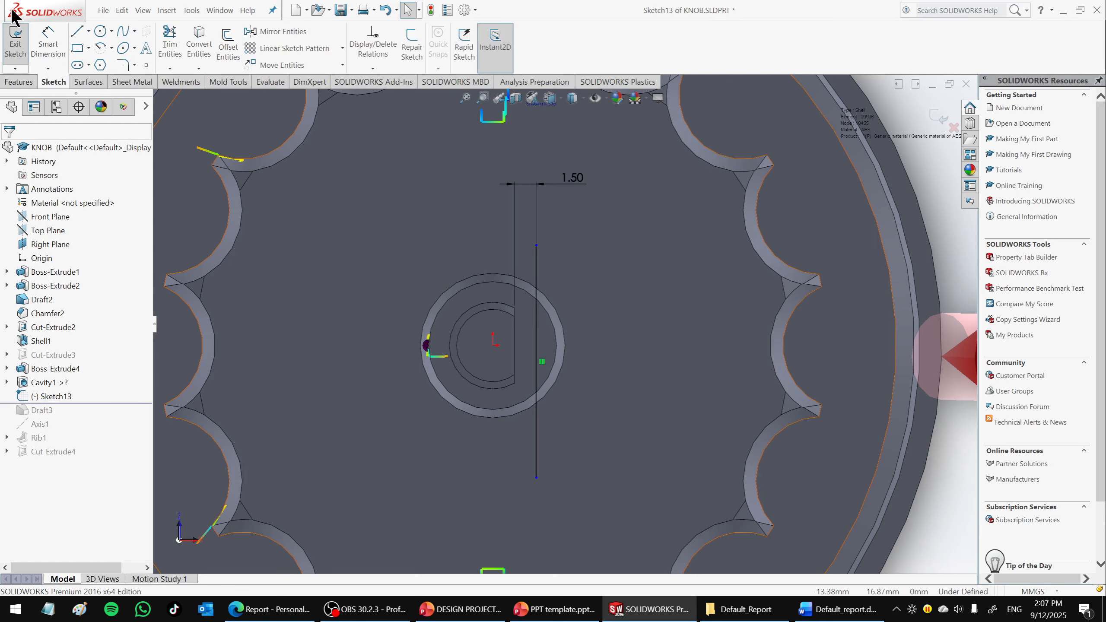
click(78, 32)
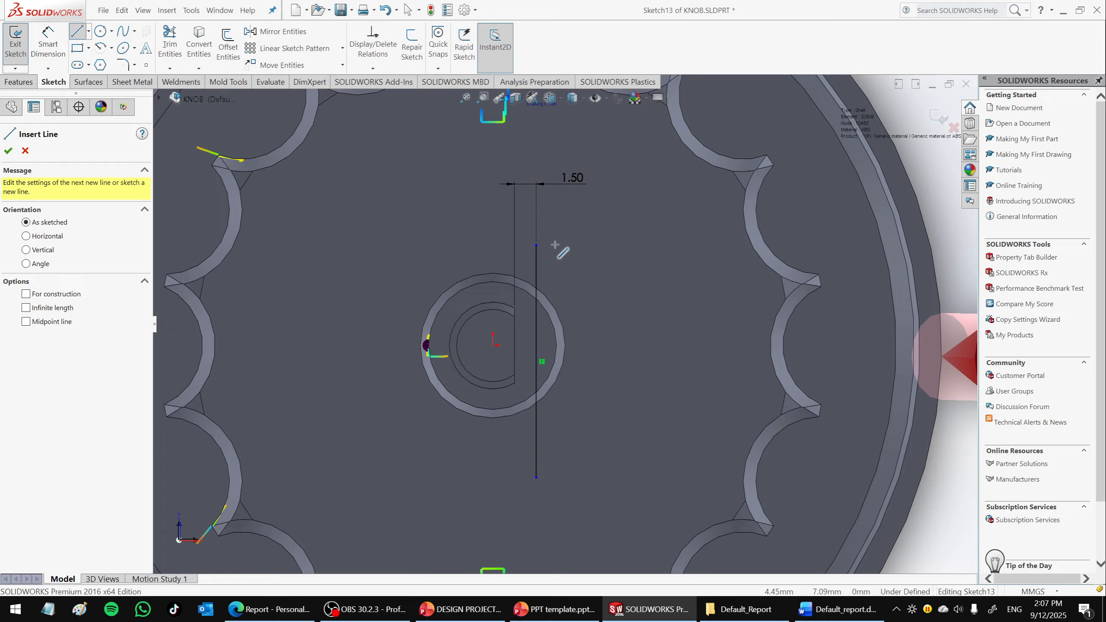
click(536, 245)
click(654, 314)
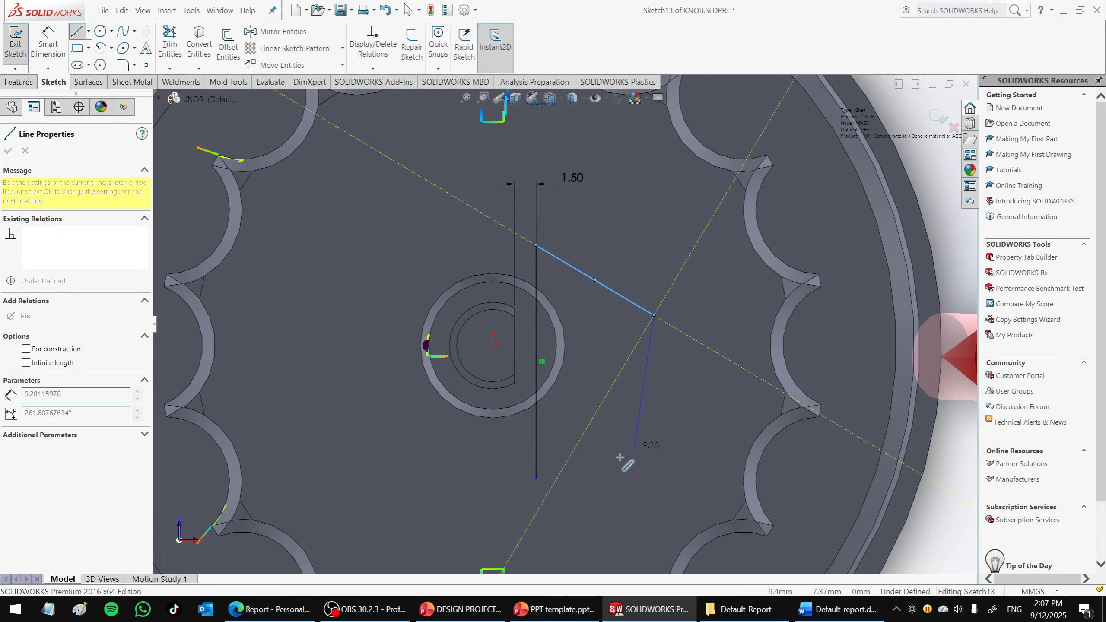
click(536, 477)
key(Escape)
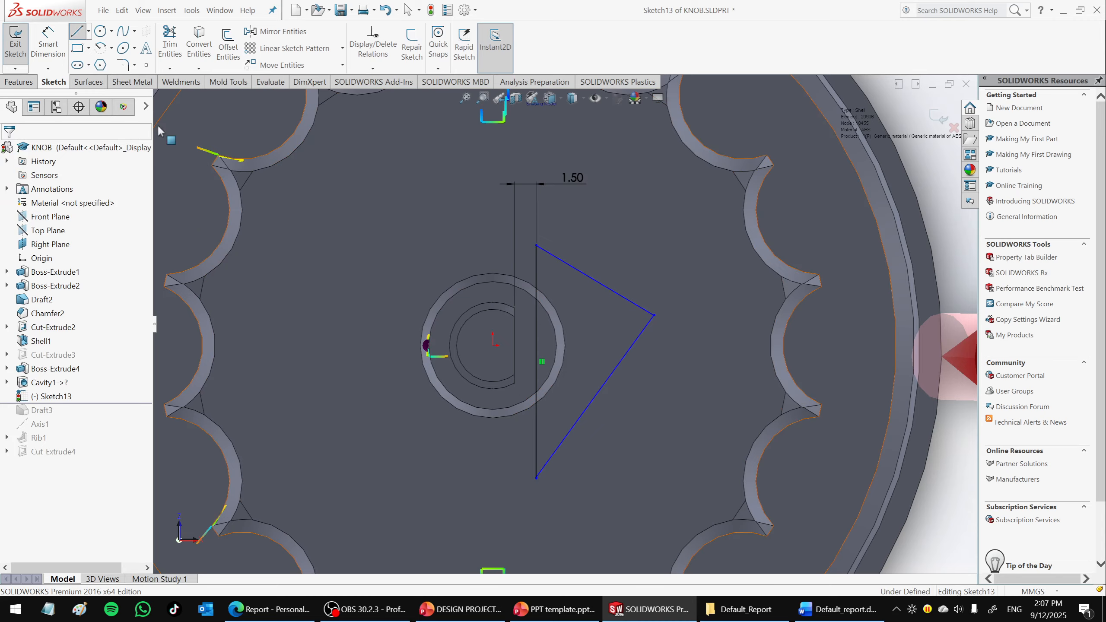
click(12, 47)
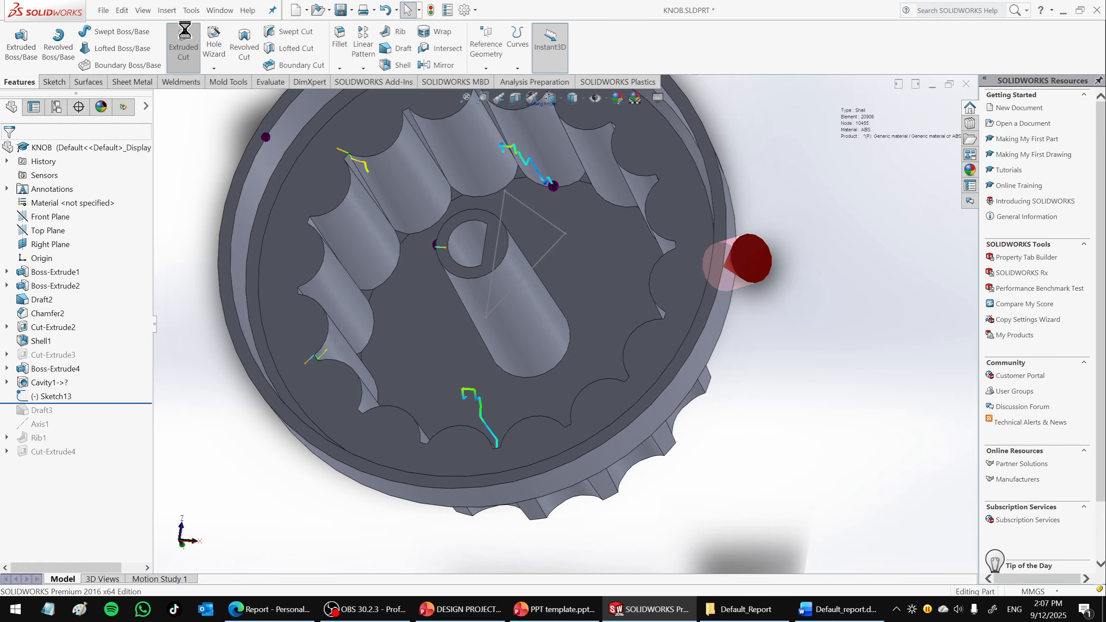
Try to cut-extrude the triangular Sketch13 profile with the Up To Next end condition.
click(187, 42)
click(8, 151)
click(55, 396)
click(194, 48)
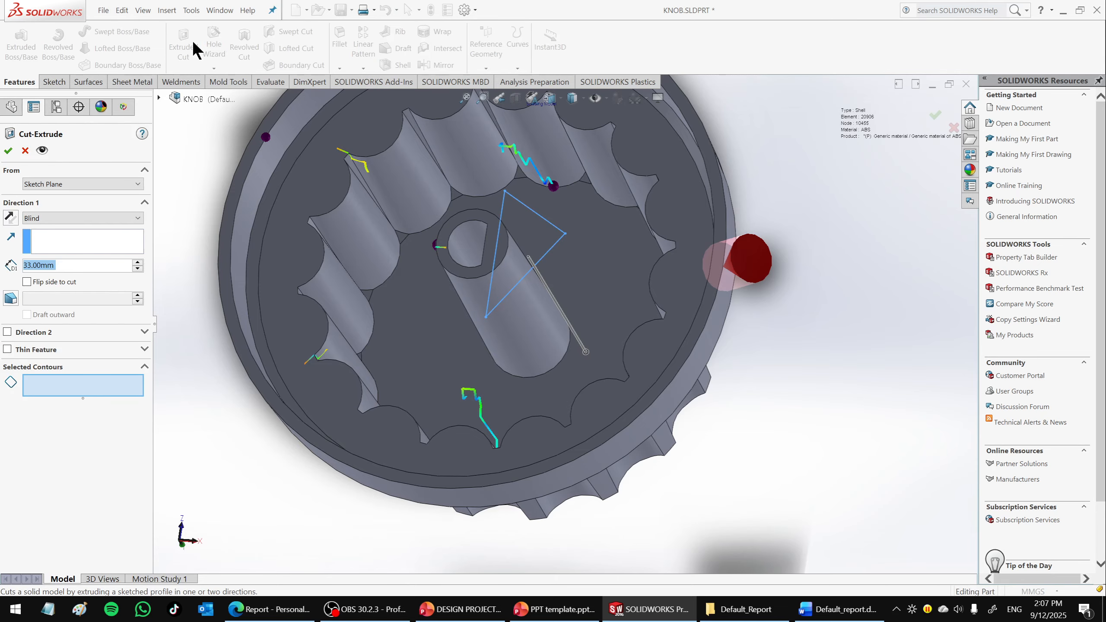
click(50, 216)
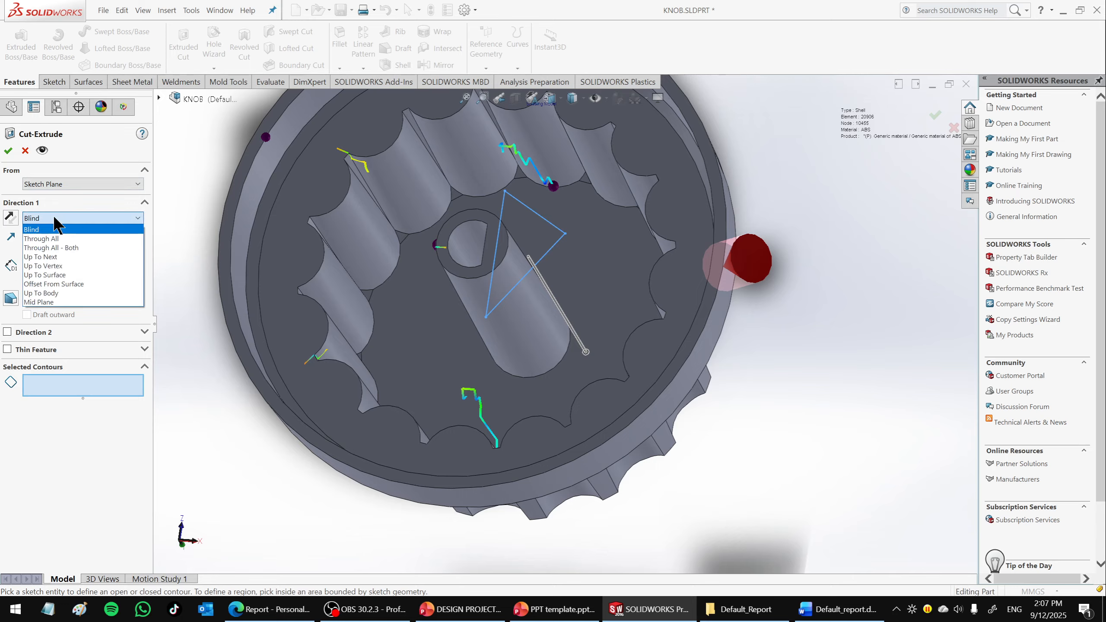
click(59, 256)
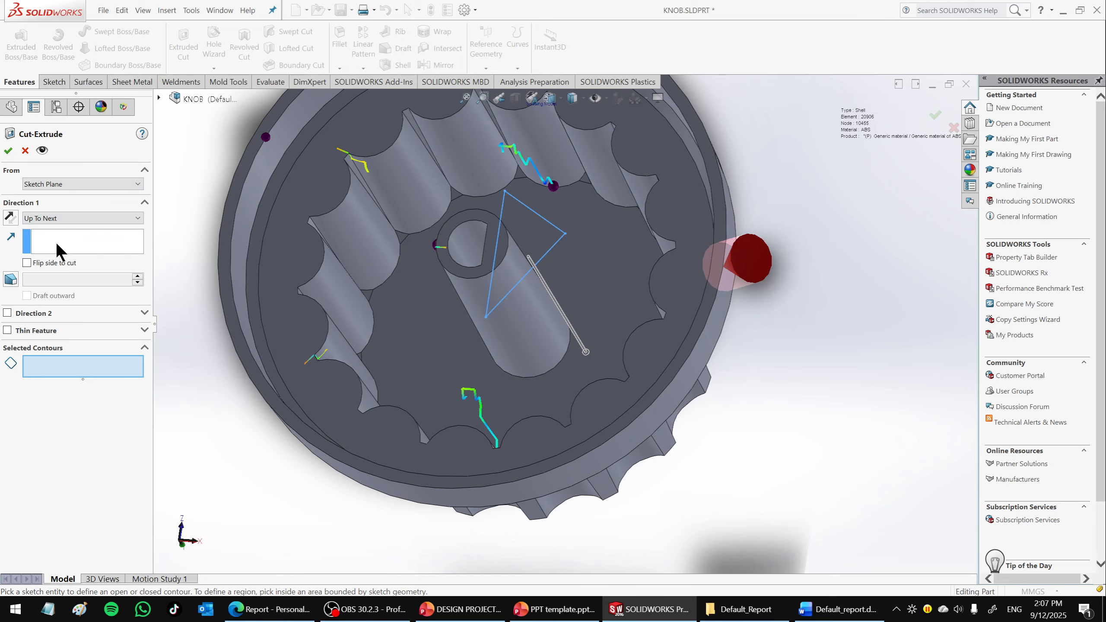
click(9, 153)
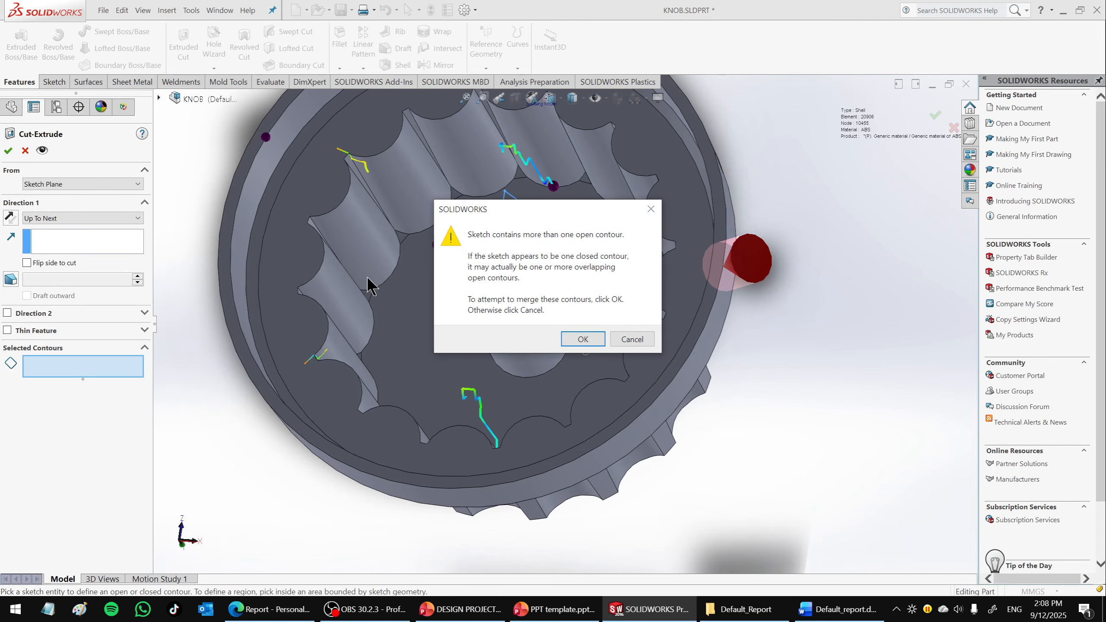
click(631, 340)
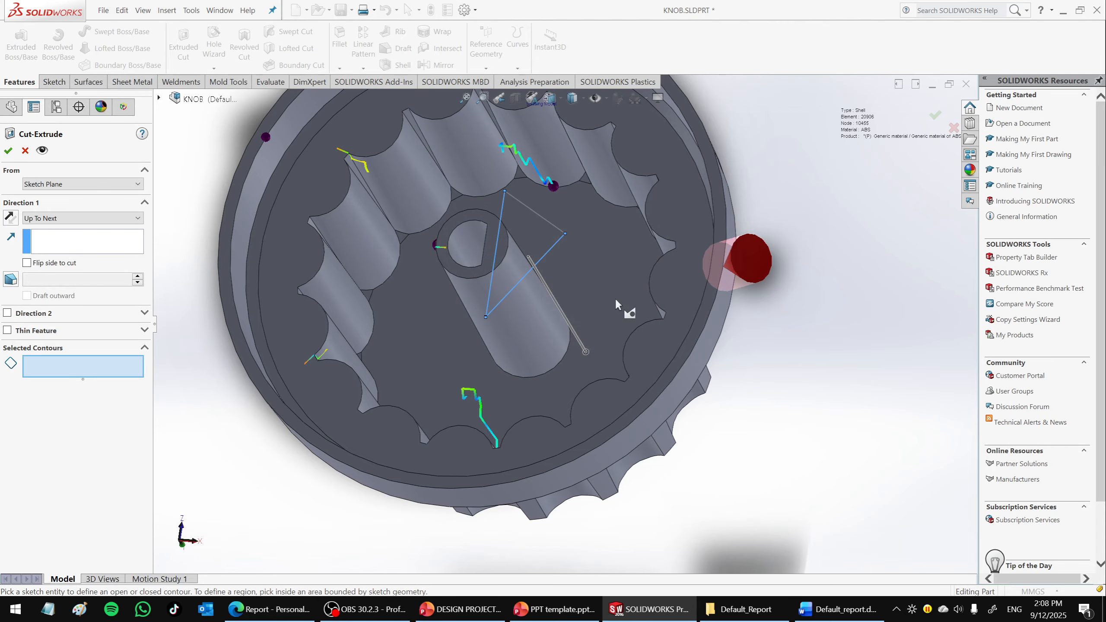
scroll(575, 236, down, 5)
scroll(601, 227, down, 3)
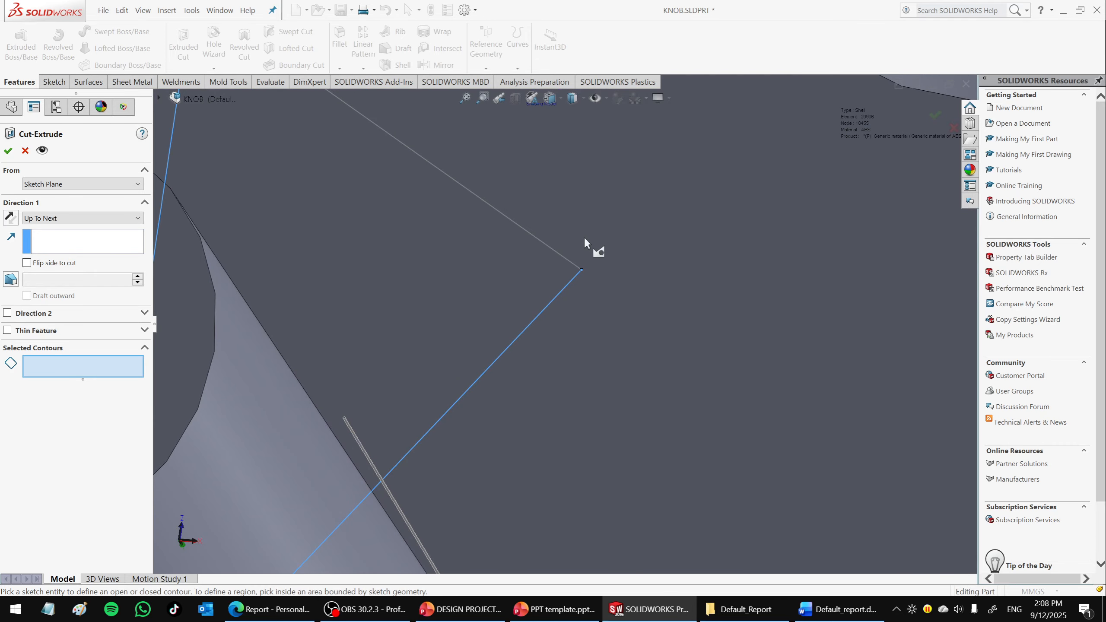
click(24, 151)
Reopen Sketch13 and trim away the triangle's two slanted lines, keeping only the vertical line.
scroll(530, 328, up, 3)
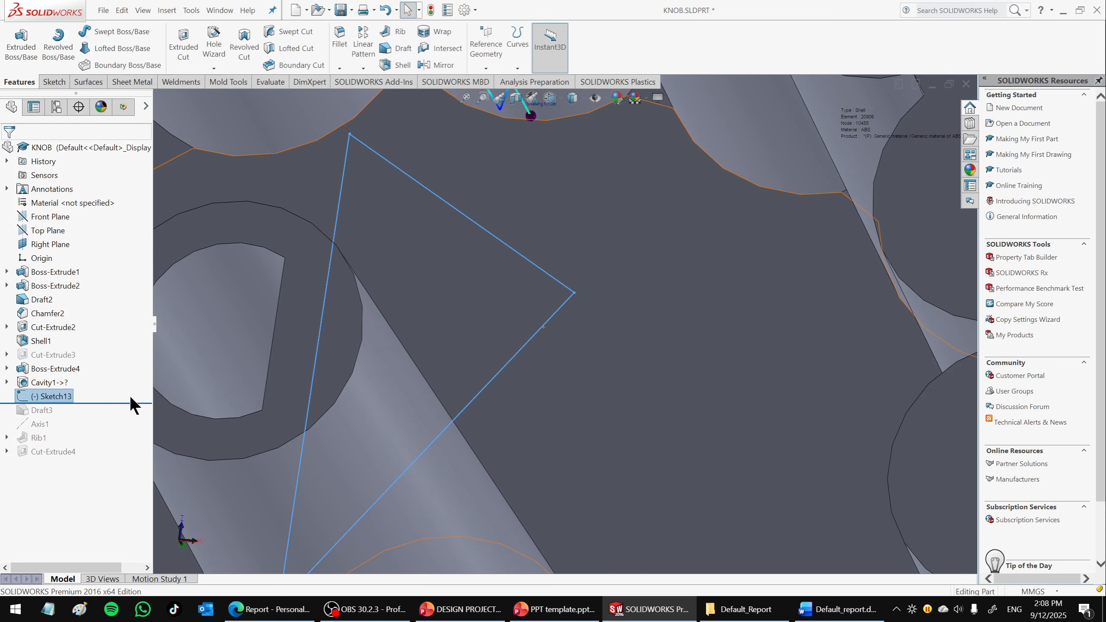
right_click(60, 394)
click(71, 307)
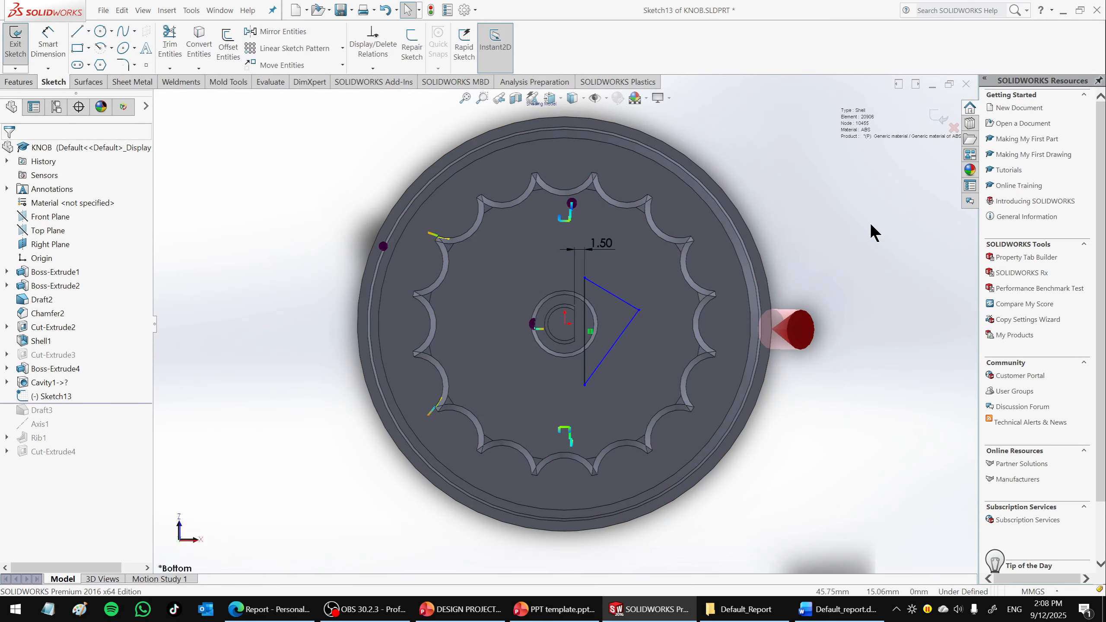
click(169, 44)
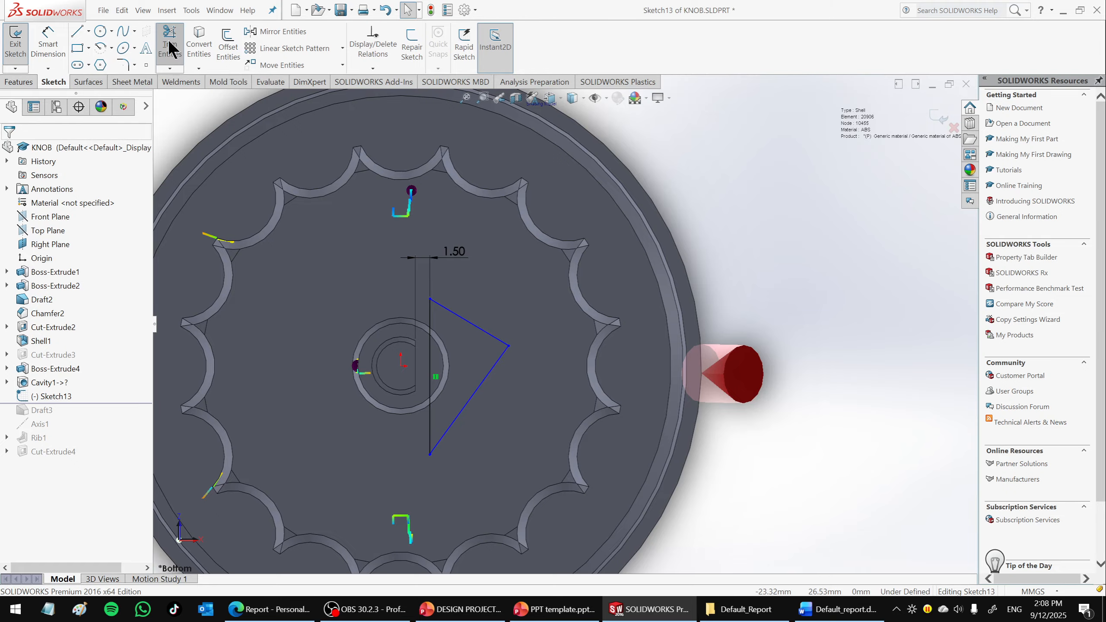
scroll(506, 366, down, 5)
scroll(566, 318, down, 3)
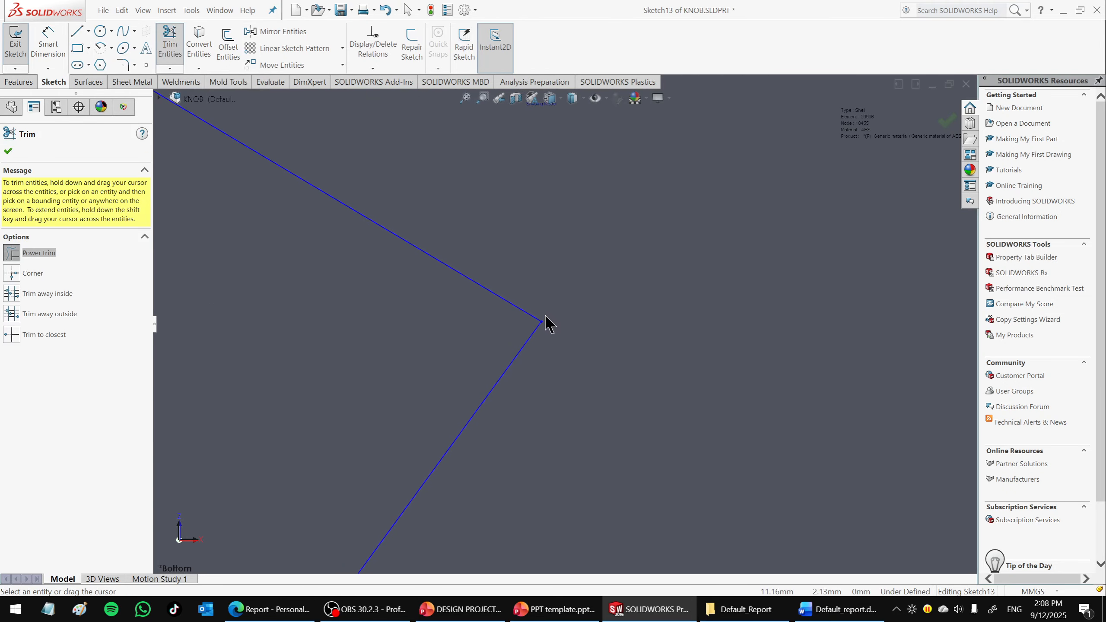
scroll(525, 329, down, 2)
scroll(596, 321, up, 3)
scroll(601, 326, up, 5)
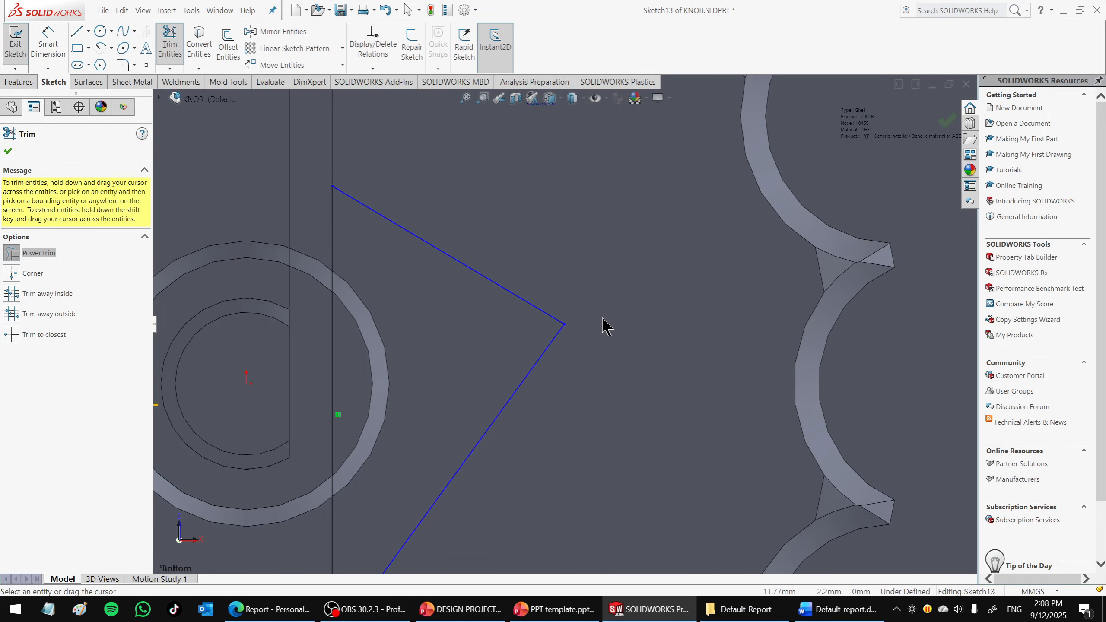
drag(528, 261, 533, 419)
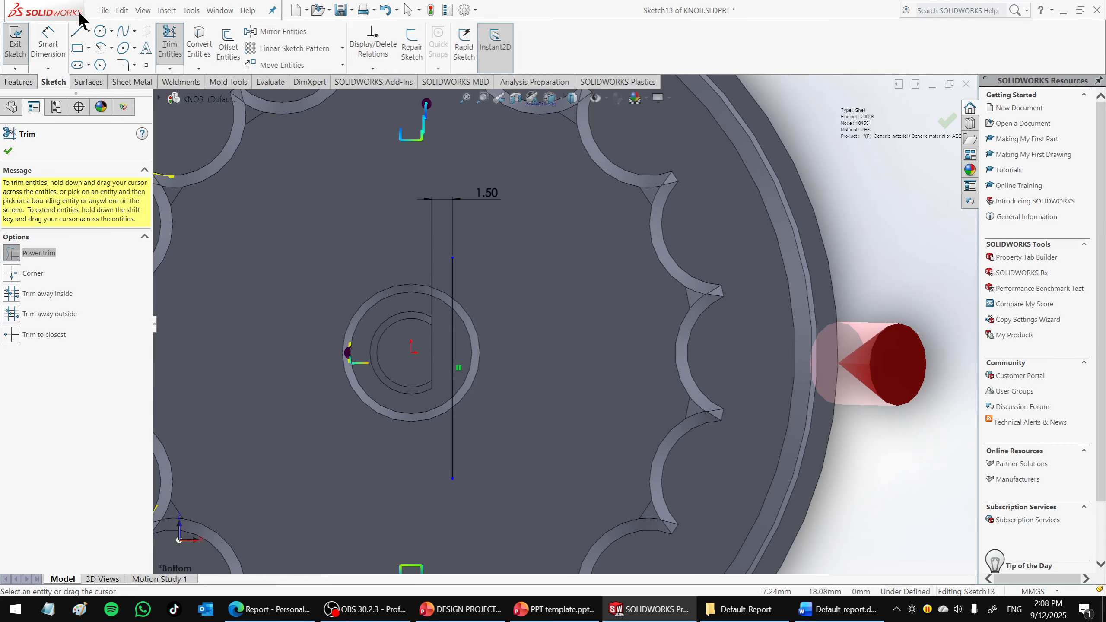
Close a four-sided profile with three connected lines between the vertical line's ends, the last about 10.8 mm long, and exit the sketch.
click(77, 30)
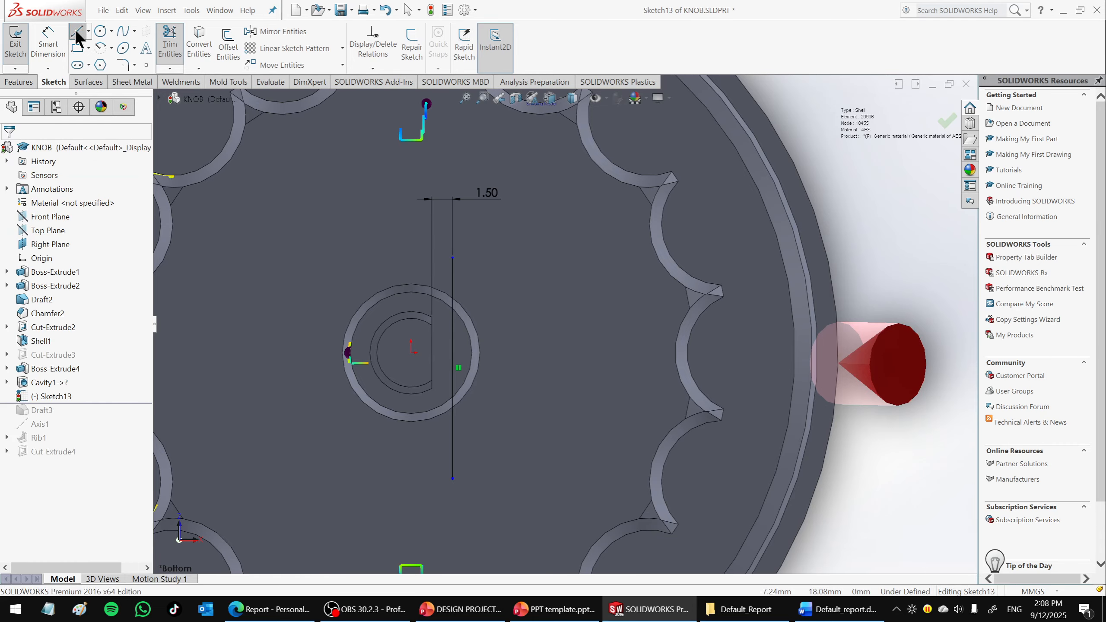
click(452, 258)
click(556, 283)
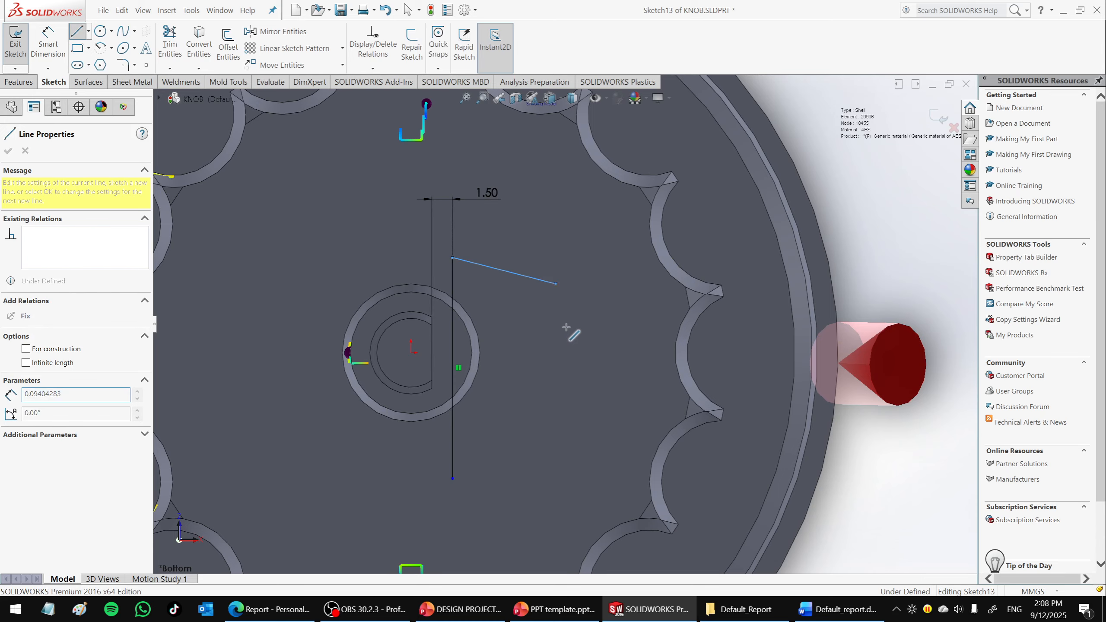
click(577, 398)
click(452, 478)
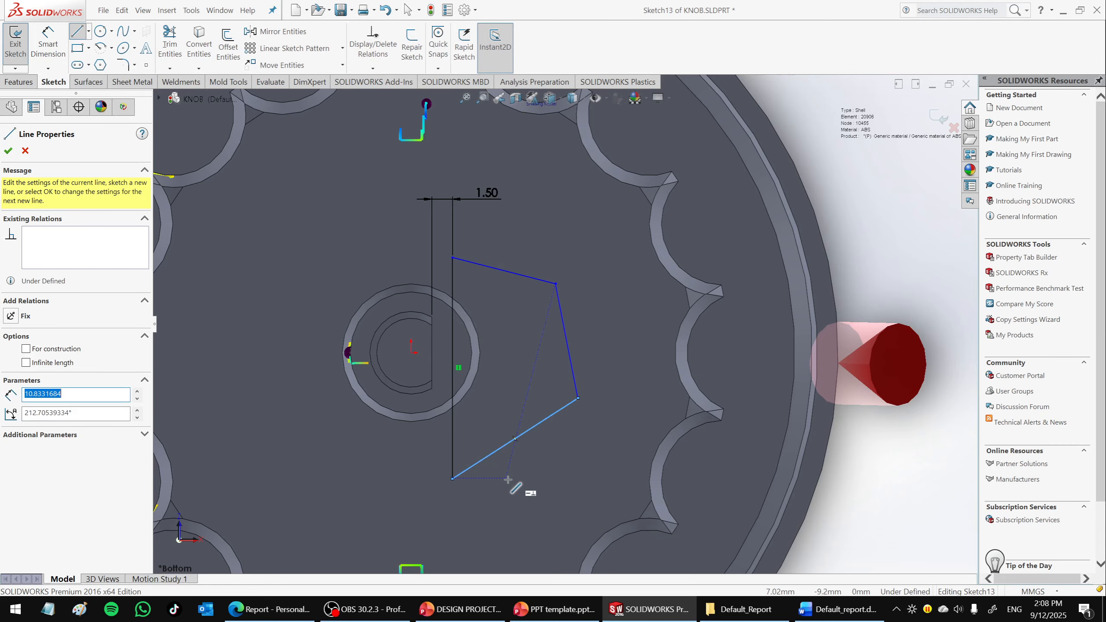
key(Escape)
click(15, 43)
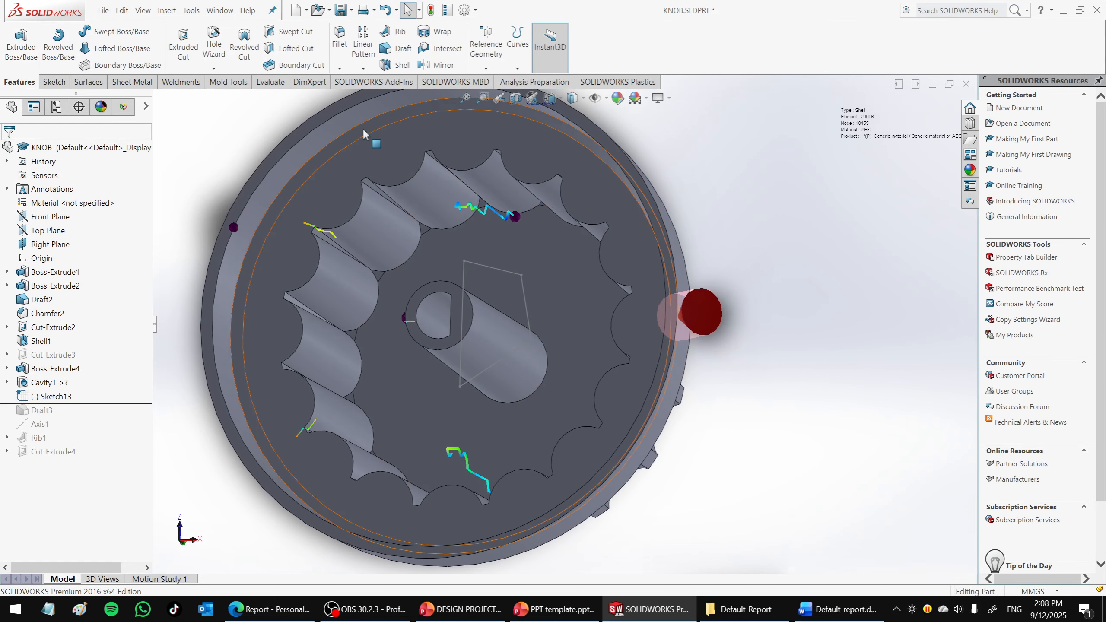
Cut-extrude the four-sided Sketch13 profile Up To Surface, ending at the knob's inner floor face, to flatten one side of the central boss.
click(192, 52)
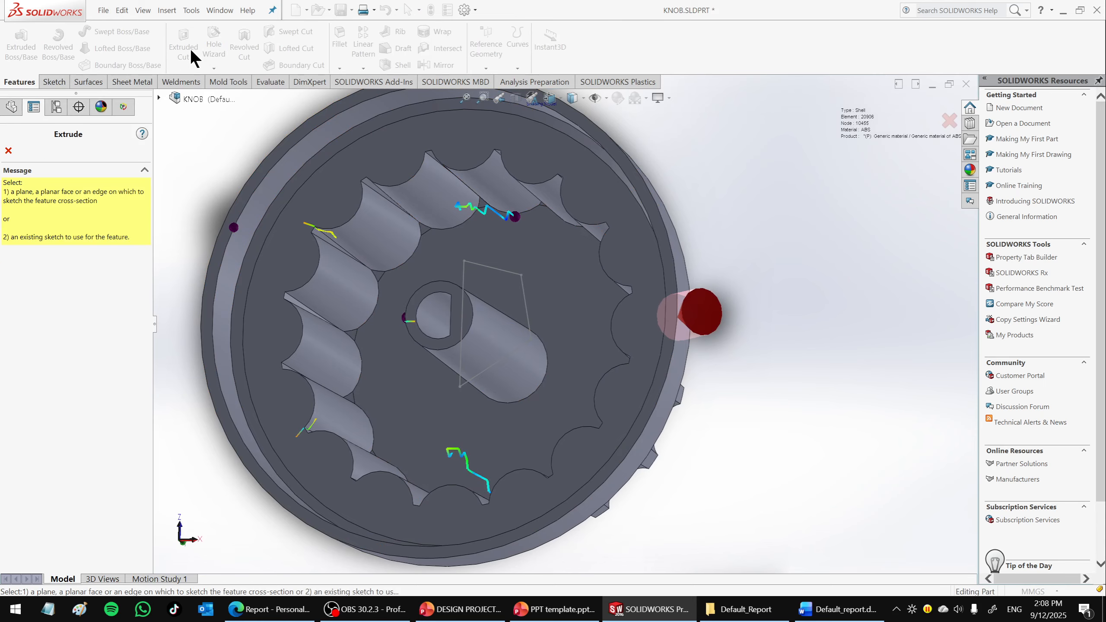
click(8, 151)
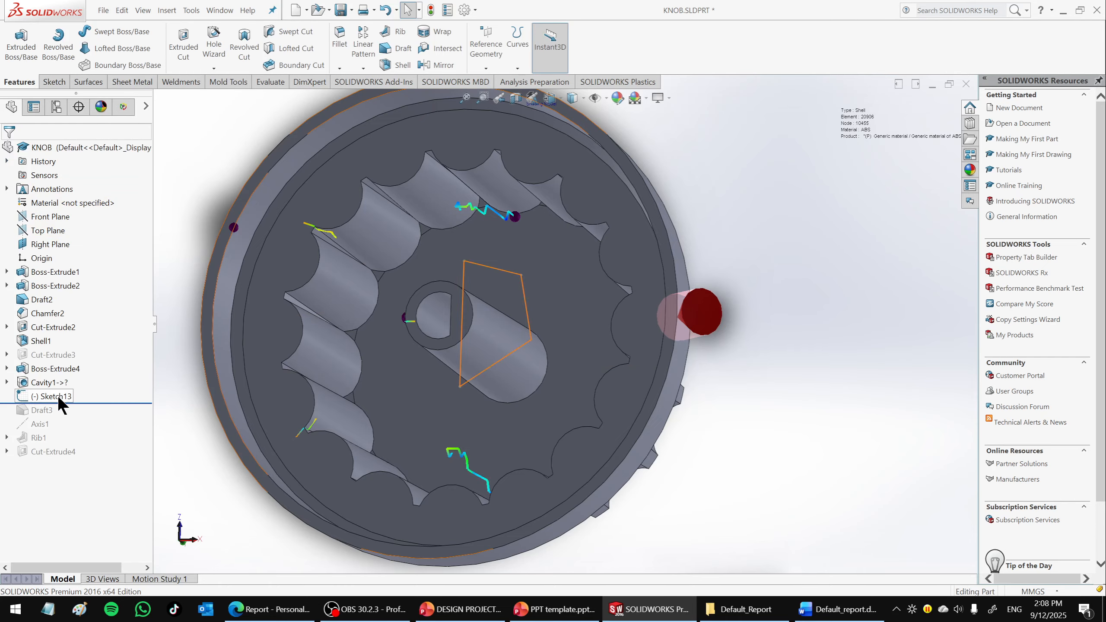
click(26, 397)
click(185, 44)
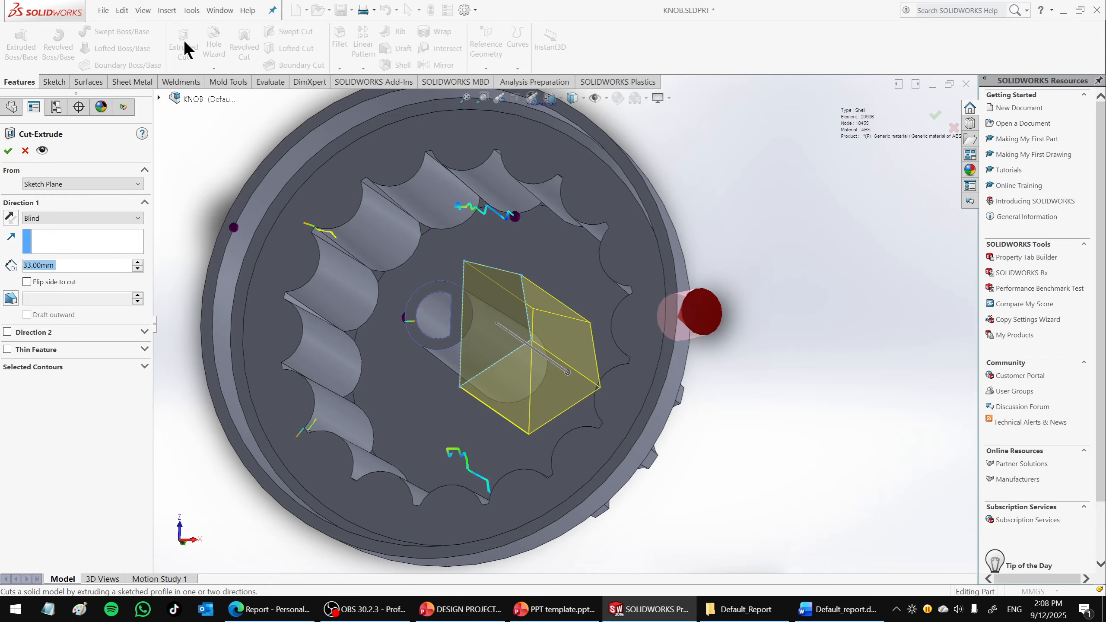
click(53, 217)
click(66, 258)
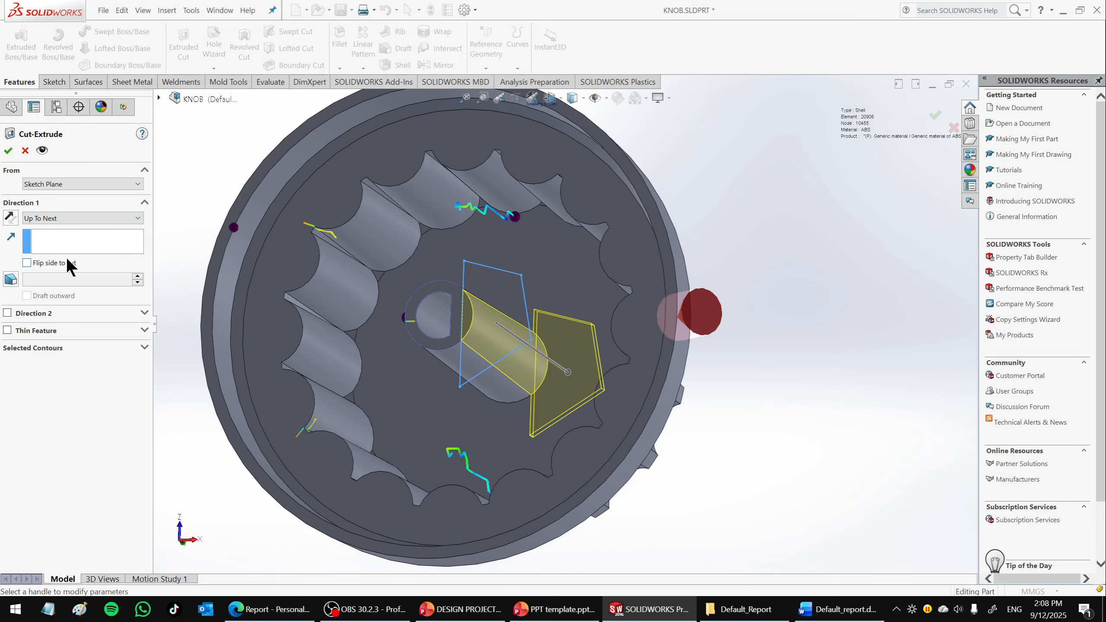
middle_drag(594, 383, 603, 101)
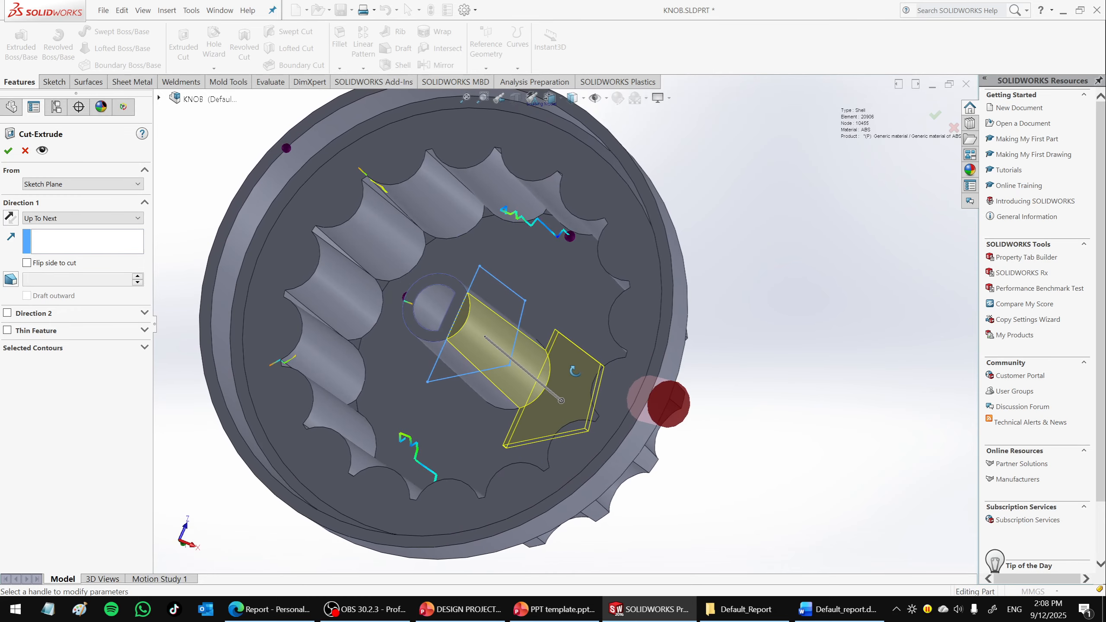
click(53, 218)
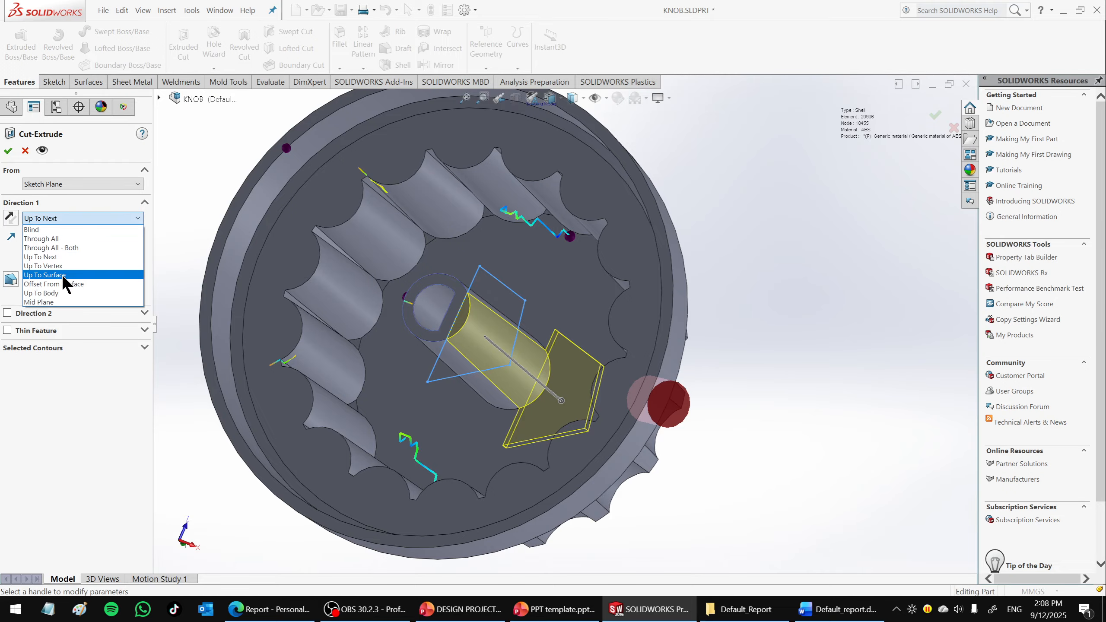
click(61, 273)
click(557, 297)
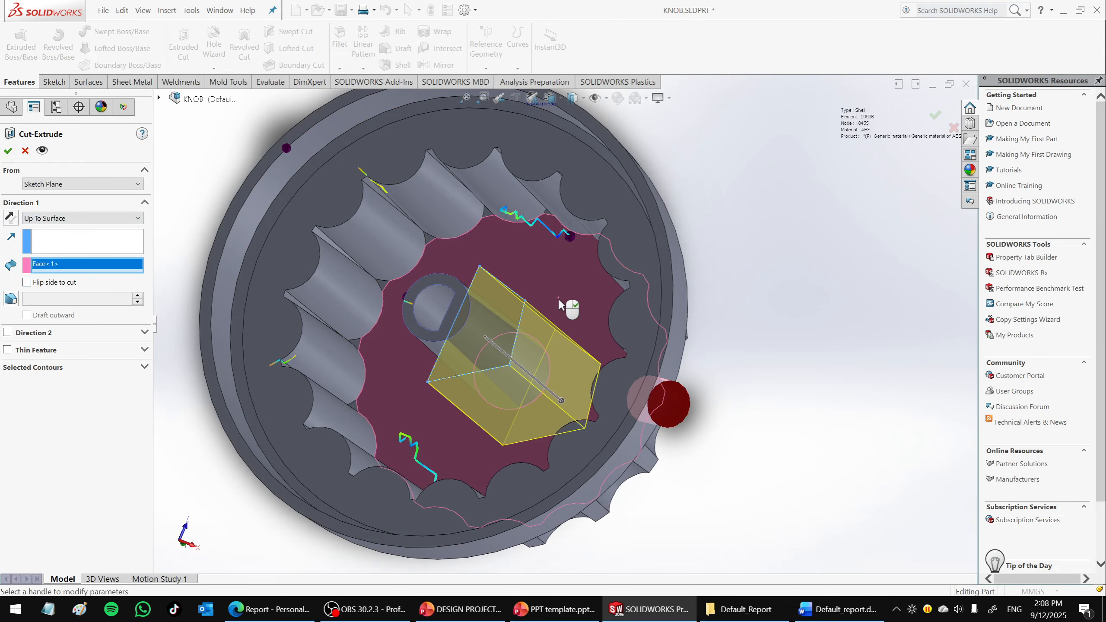
click(8, 150)
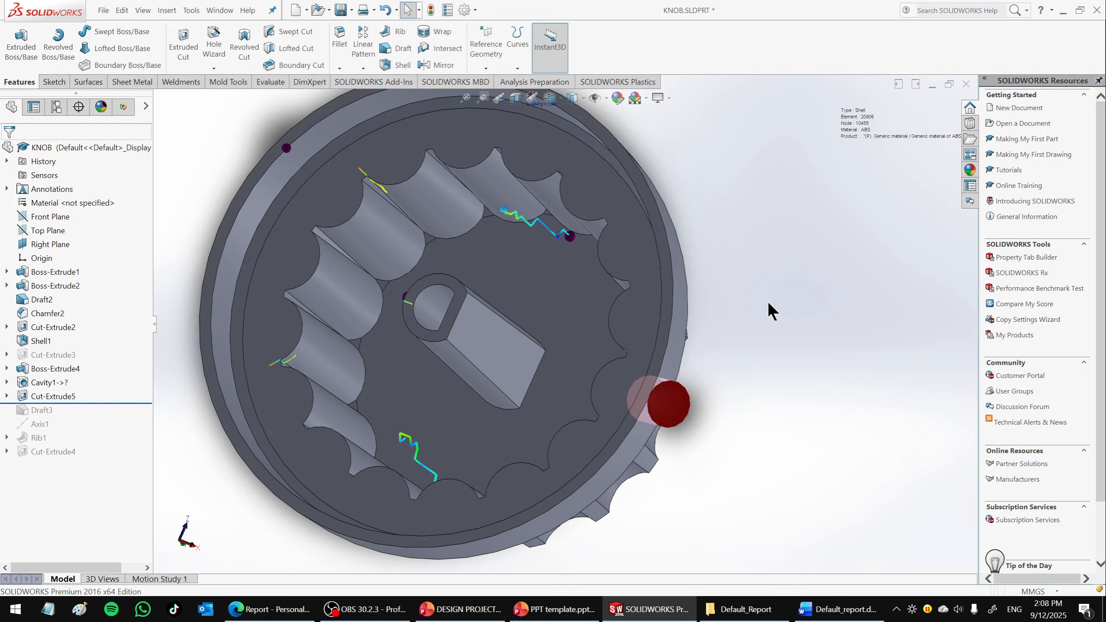
Roll the knob's feature history forward past Cut-Extrude4 to restore the ribs and the remaining features.
middle_drag(773, 299, 793, 317)
scroll(540, 353, down, 4)
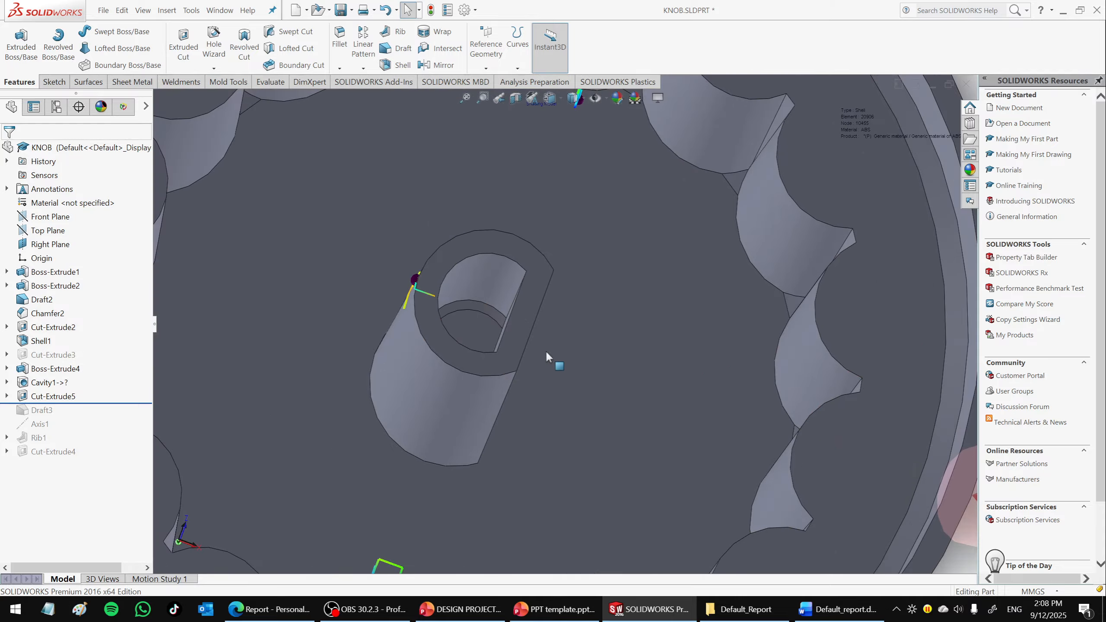
scroll(552, 348, up, 3)
drag(115, 404, 109, 457)
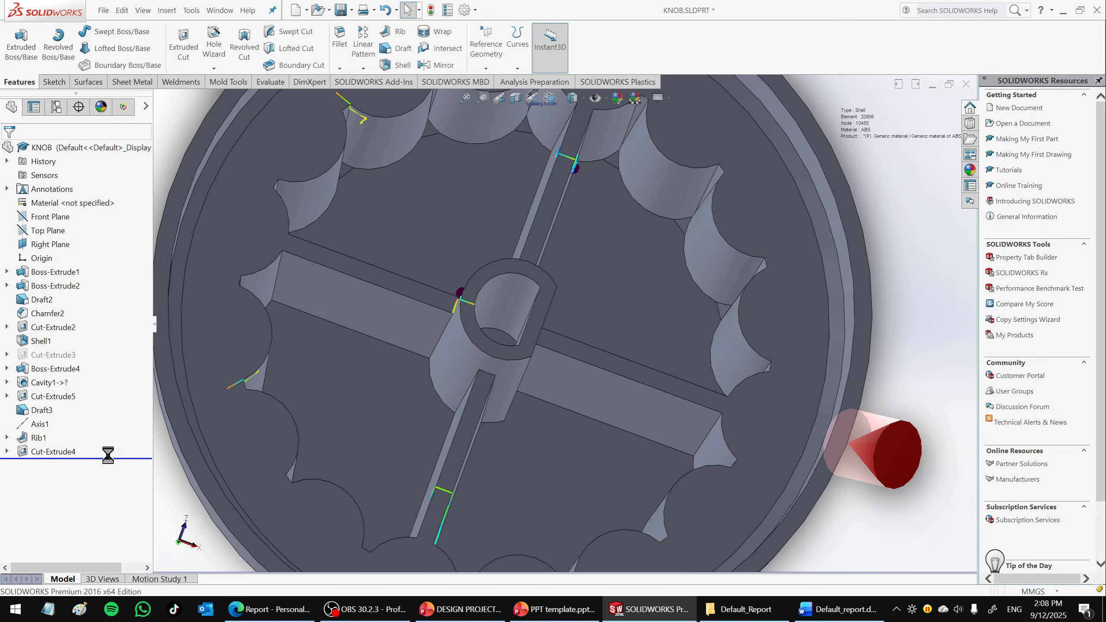
Examine the flattened central boss, its D-shaped bore and where the four ribs meet it, from the rear and at an angle.
scroll(468, 365, up, 4)
key(ctrl+6)
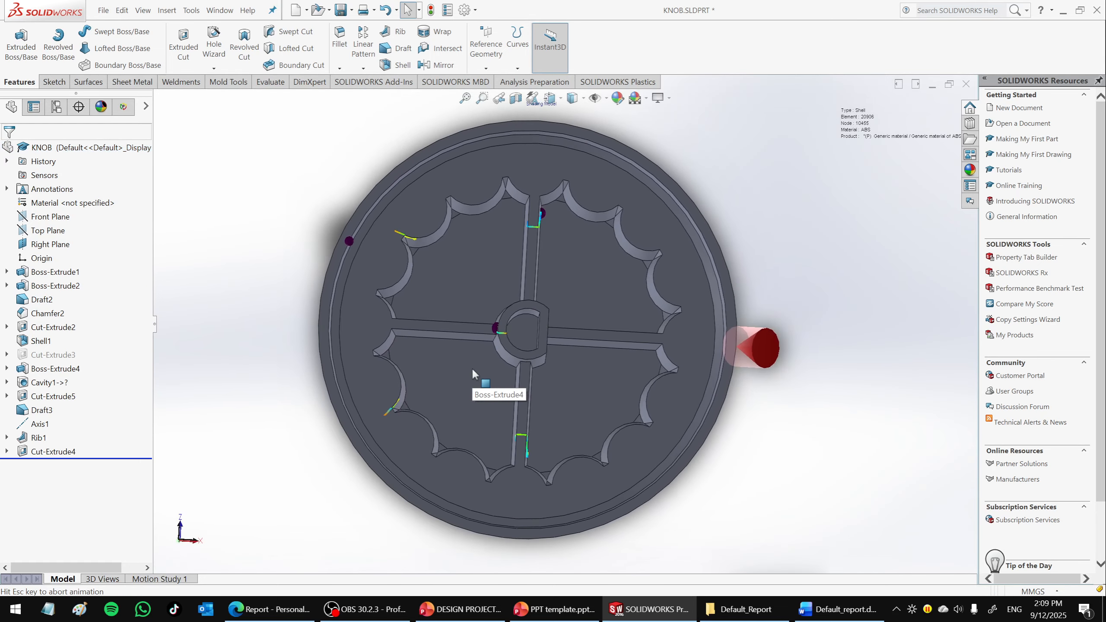
scroll(523, 297, down, 5)
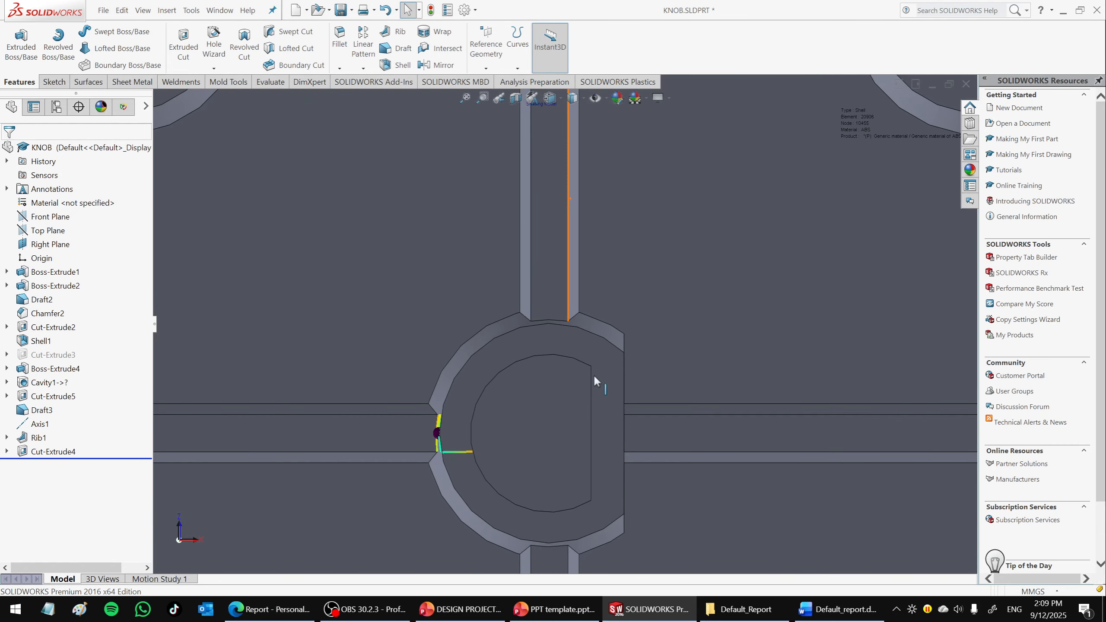
scroll(605, 429, up, 3)
middle_drag(592, 429, 564, 433)
scroll(563, 433, up, 3)
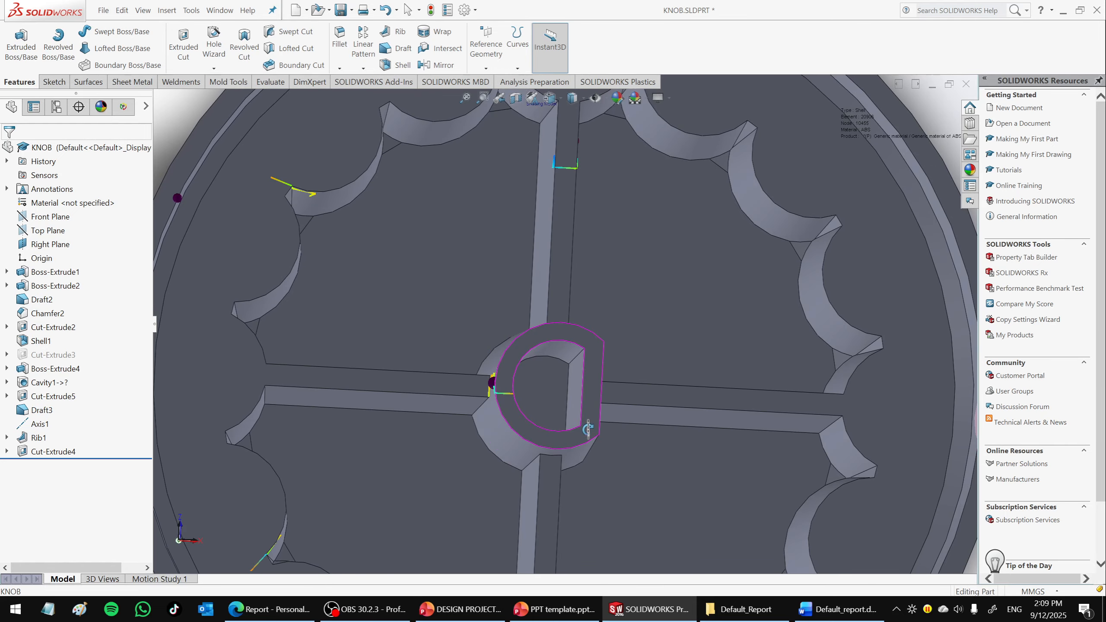
middle_drag(592, 395, 575, 439)
scroll(575, 440, up, 4)
middle_drag(611, 333, 602, 314)
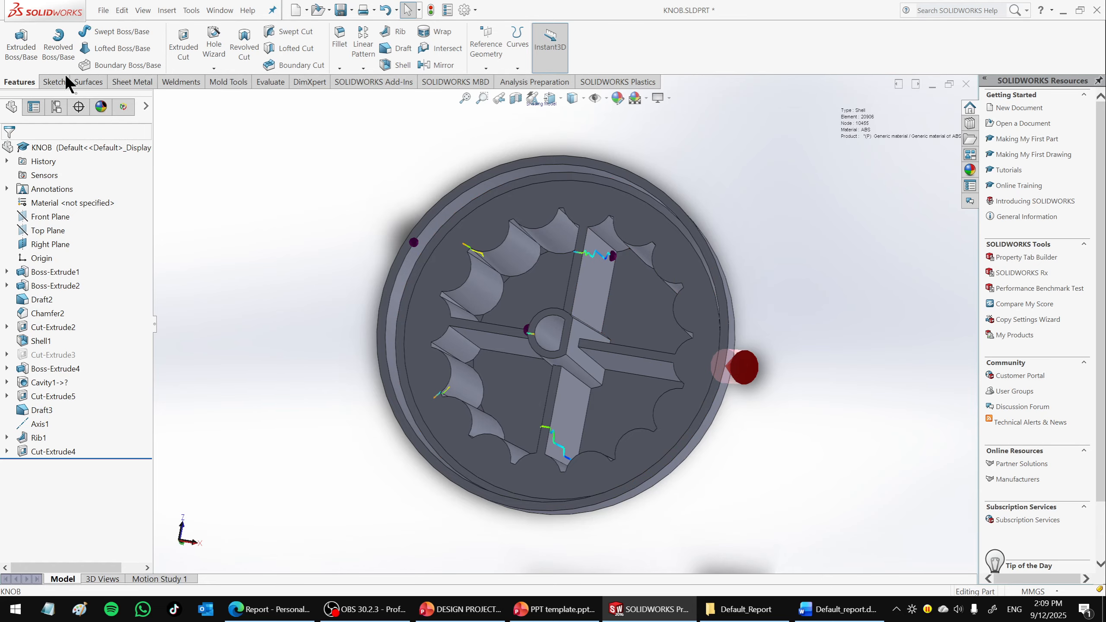
Run a Thickness Analysis of the knob's thin regions with a 3 mm target thickness and inspect the inside and outside.
click(271, 83)
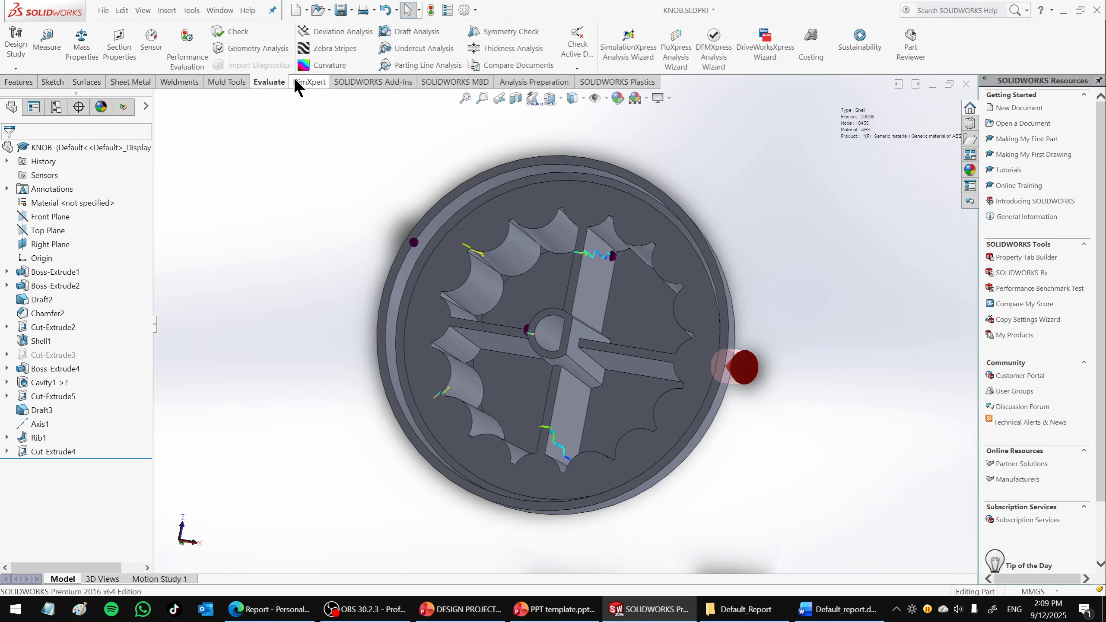
click(494, 47)
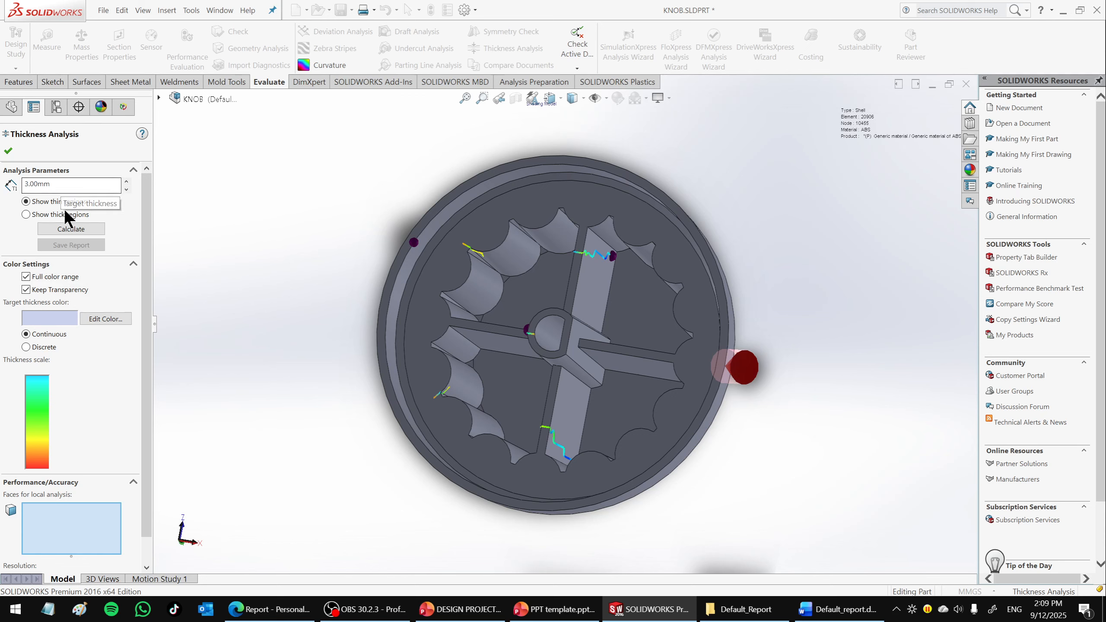
click(69, 228)
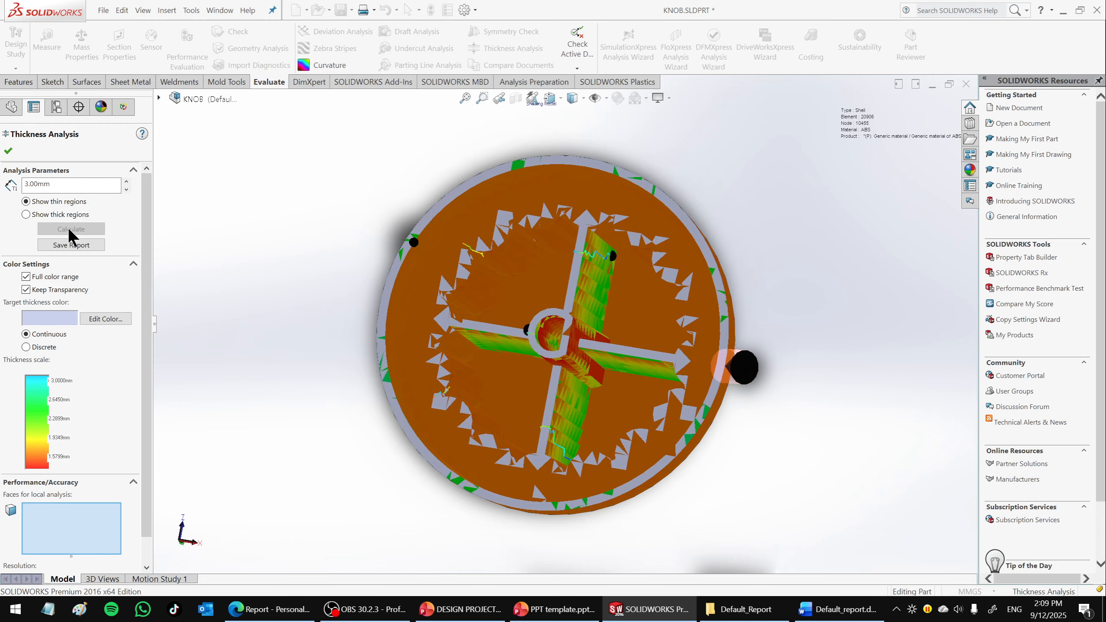
mouse_move(503, 392)
middle_down()
mouse_move(564, 395)
mouse_move(501, 393)
middle_up()
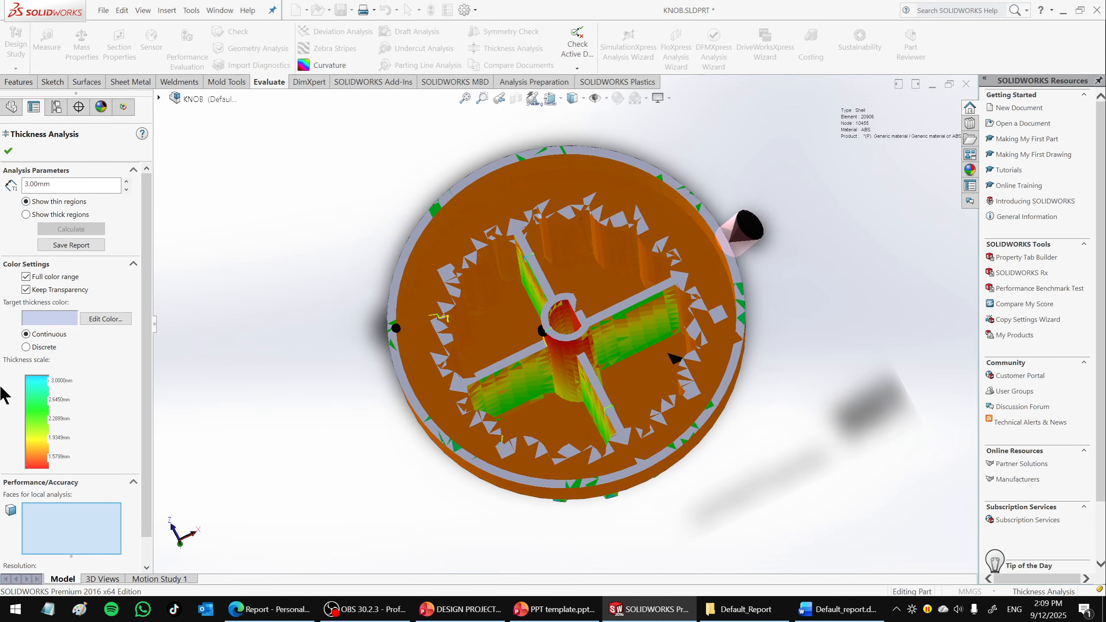
middle_drag(344, 390, 611, 321)
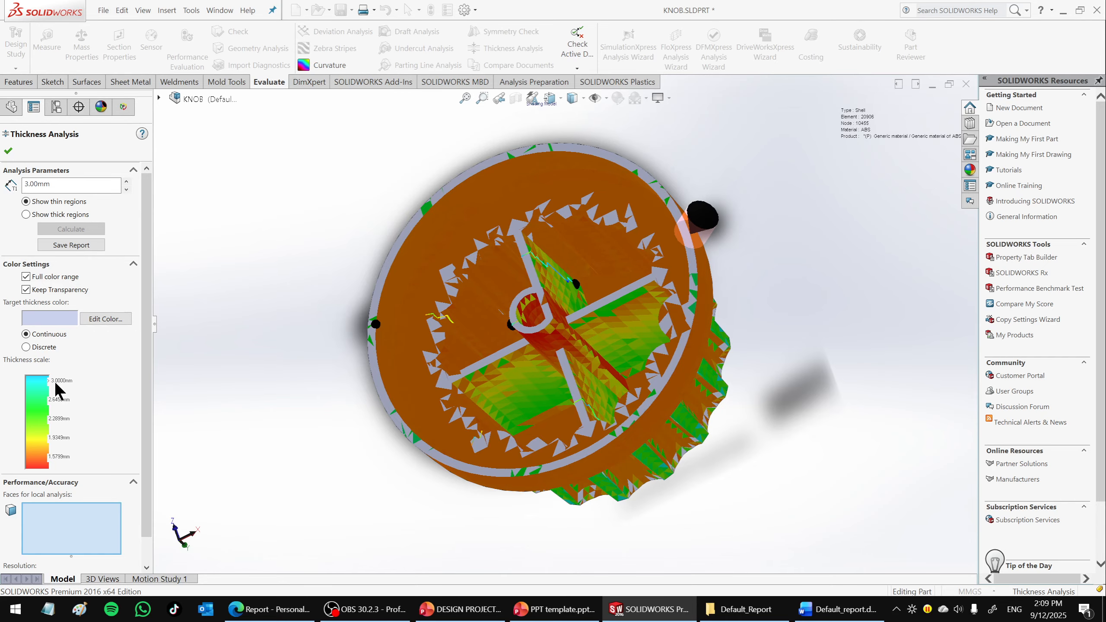
middle_drag(484, 329, 669, 501)
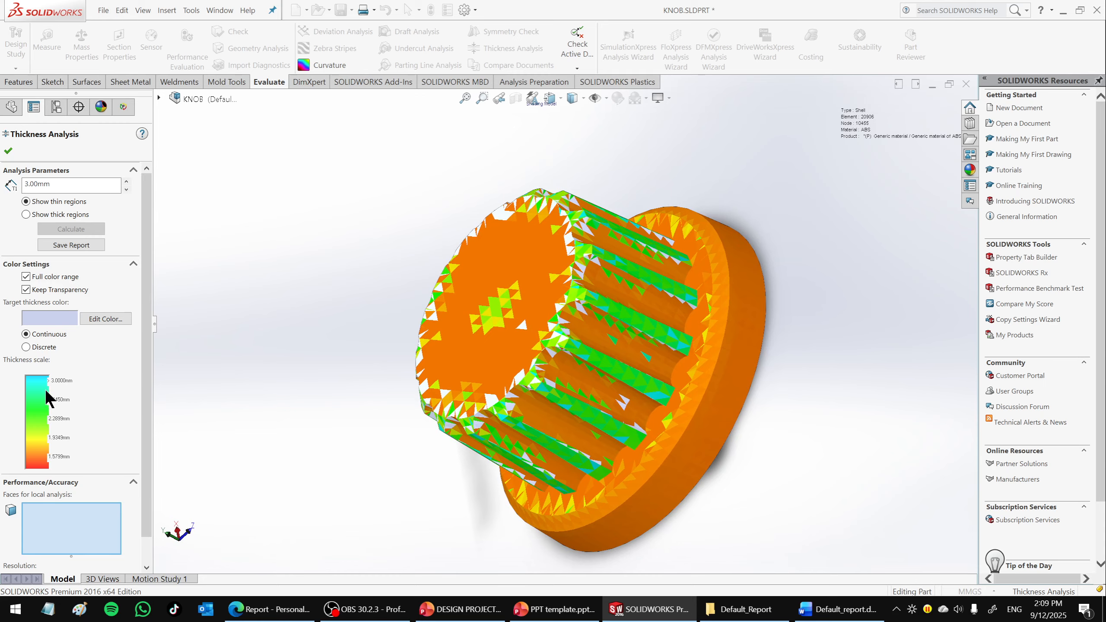
Review the thickness results in discrete colours, restore the continuous full colour range, and close the analysis.
click(26, 348)
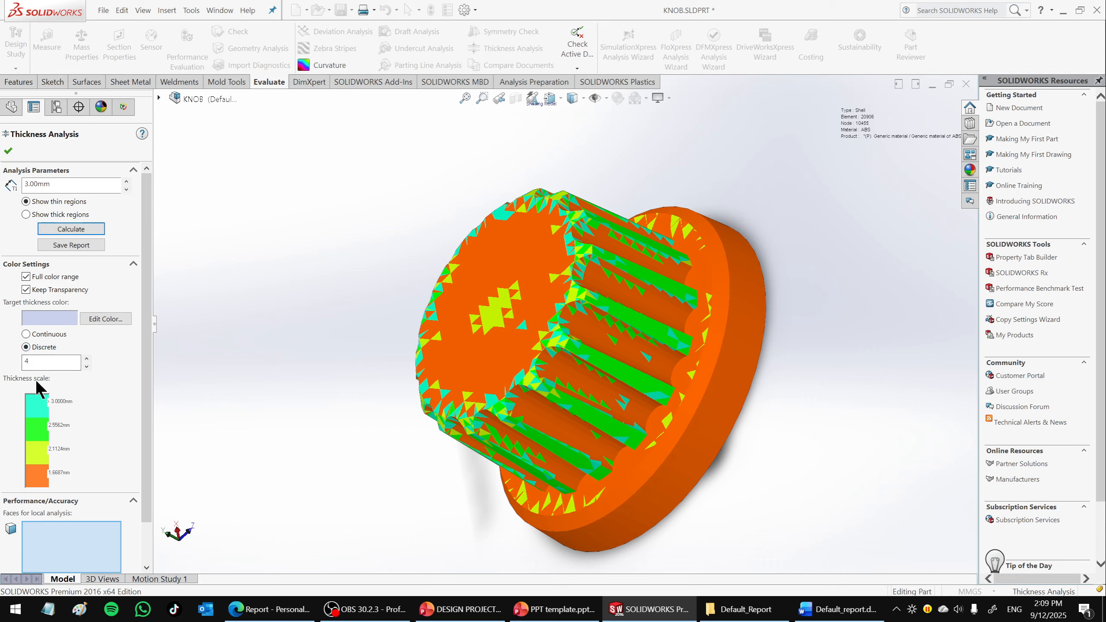
middle_drag(302, 404, 323, 361)
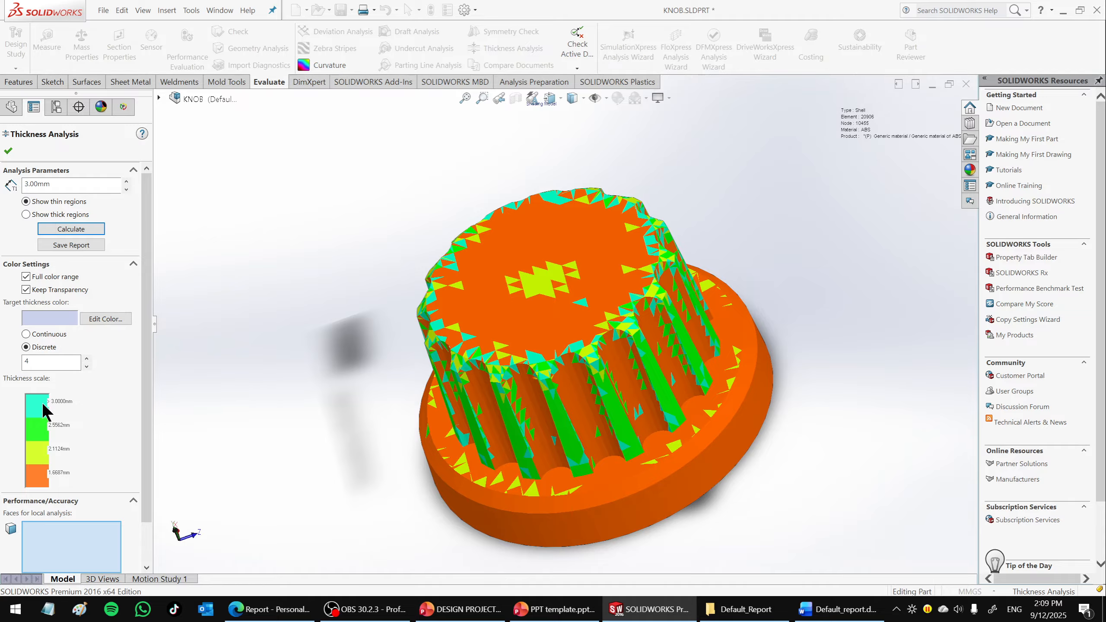
middle_drag(195, 401, 398, 335)
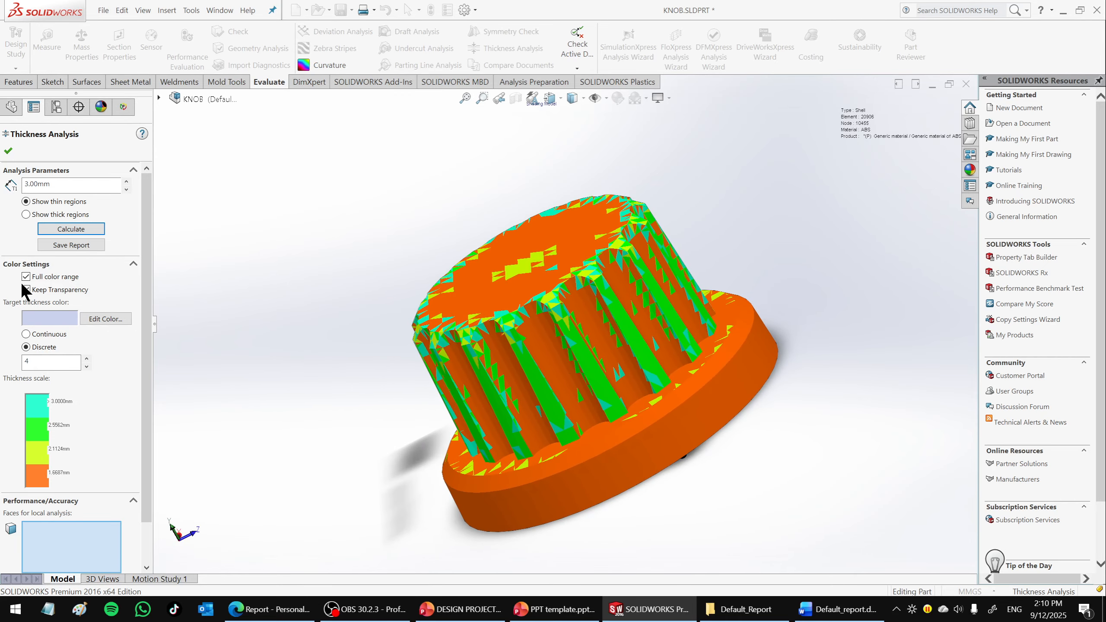
click(26, 277)
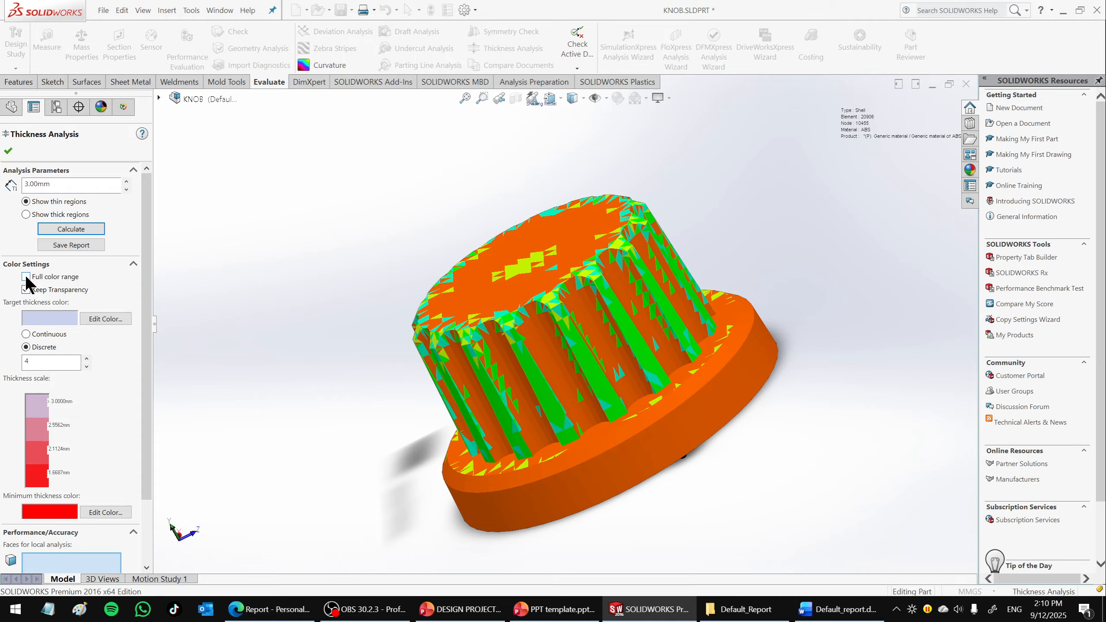
click(26, 277)
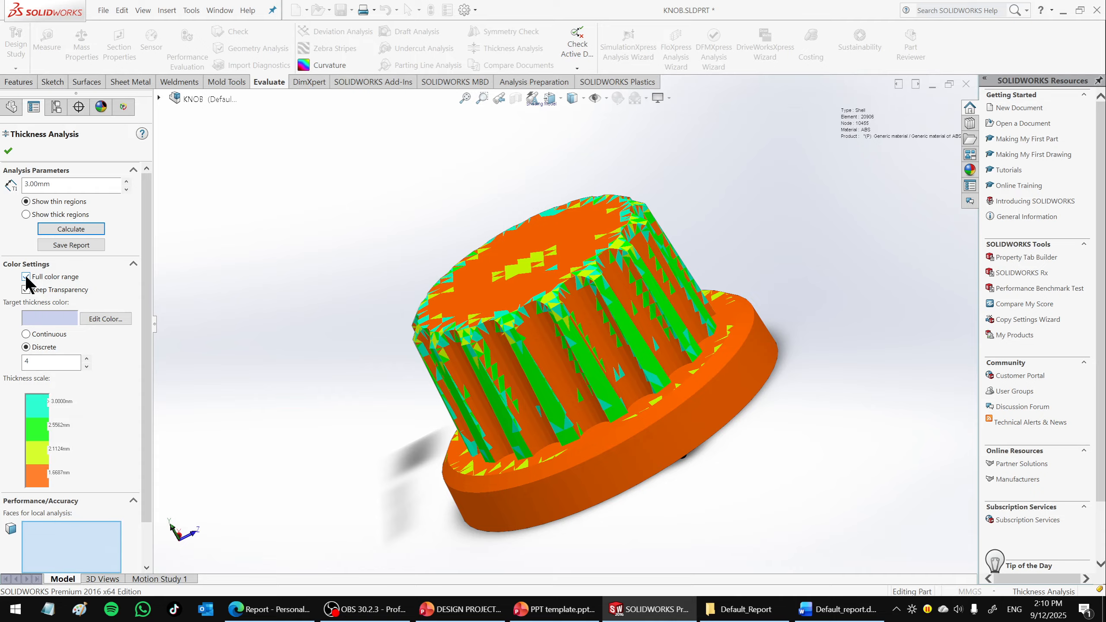
click(26, 334)
middle_drag(522, 435, 622, 312)
click(8, 151)
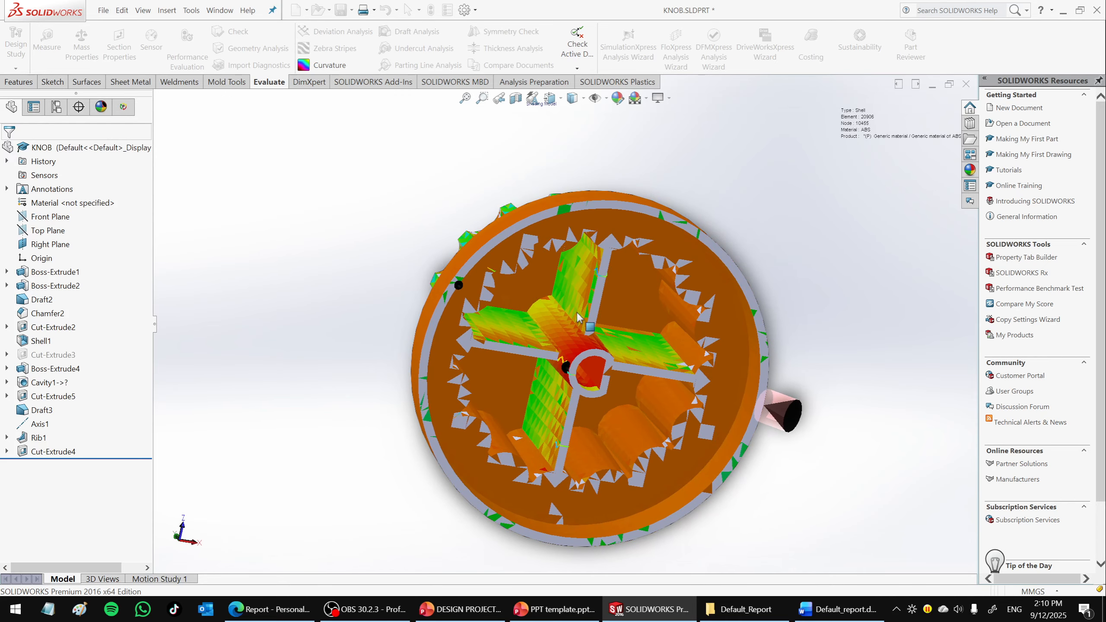
Check the open side of the knob and save all open documents.
middle_drag(601, 435, 671, 430)
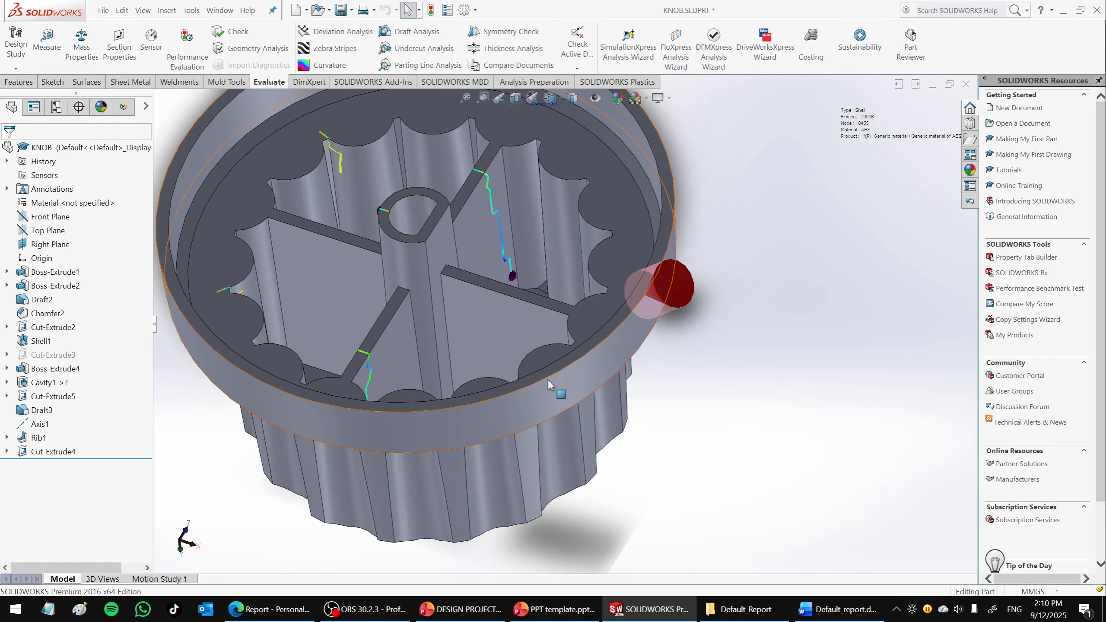
scroll(553, 376, up, 3)
middle_drag(556, 373, 530, 322)
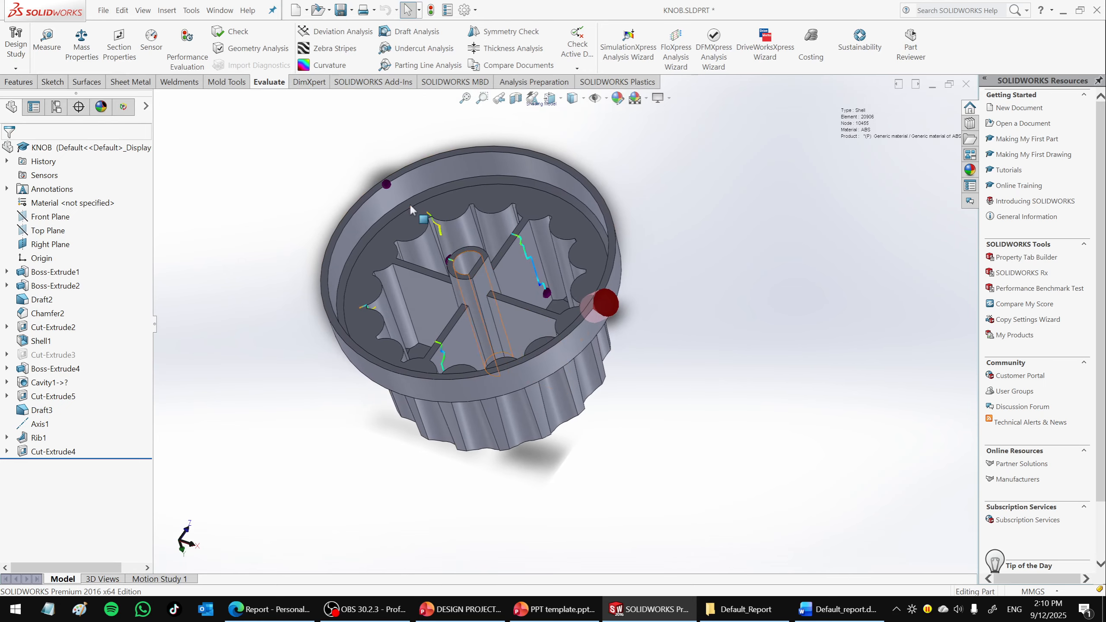
click(105, 12)
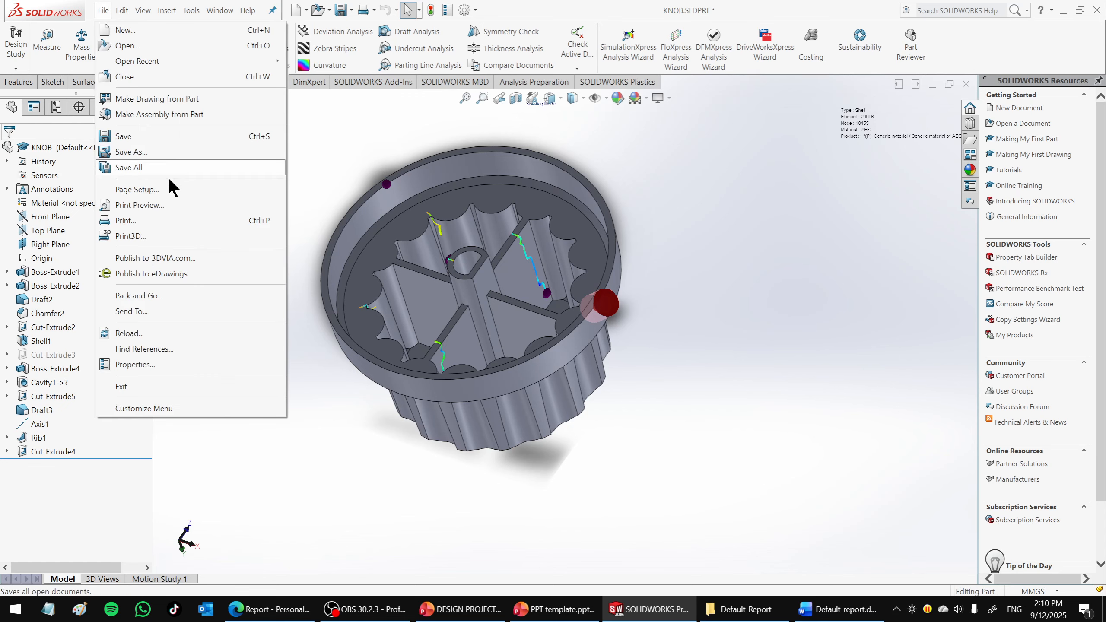
click(142, 167)
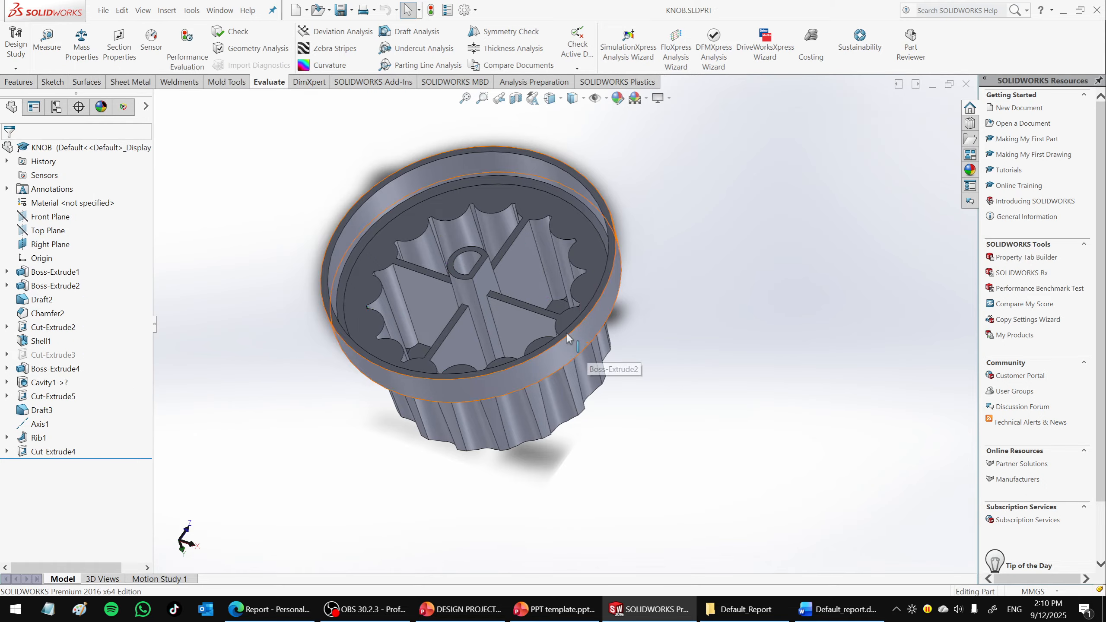
Save all documents again with a rebuild, then review the What's Wrong report and close it.
middle_drag(461, 203, 532, 286)
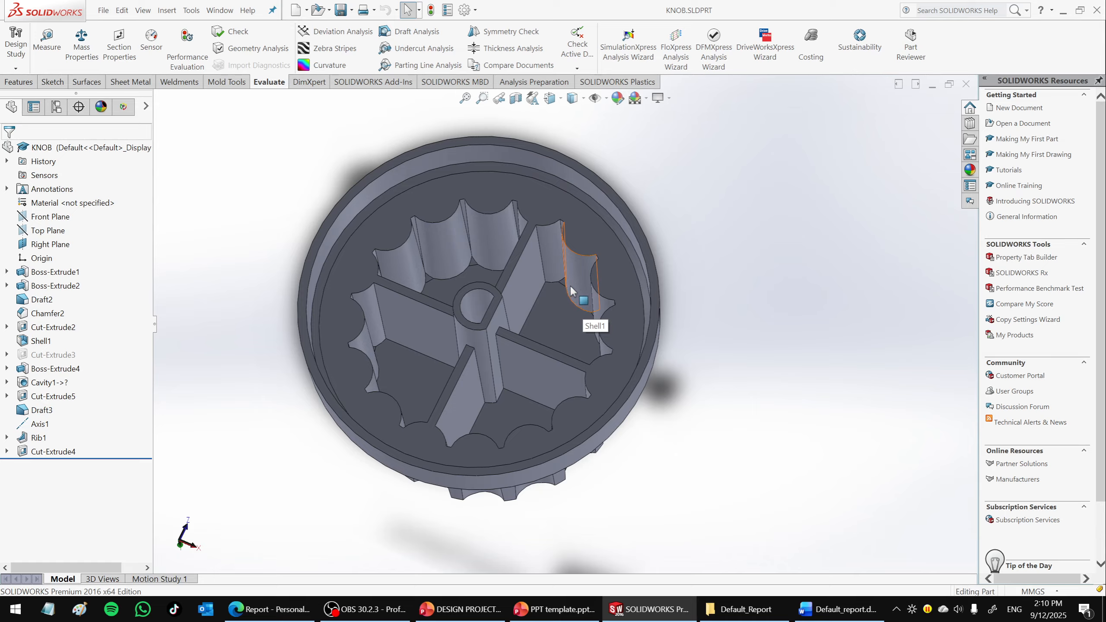
click(103, 10)
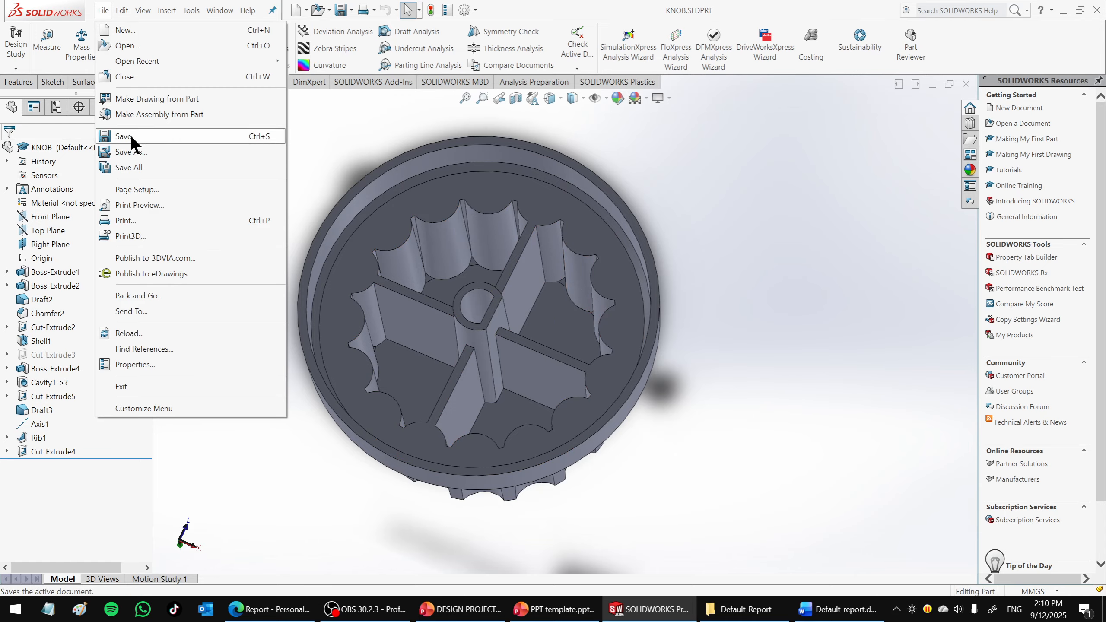
click(130, 167)
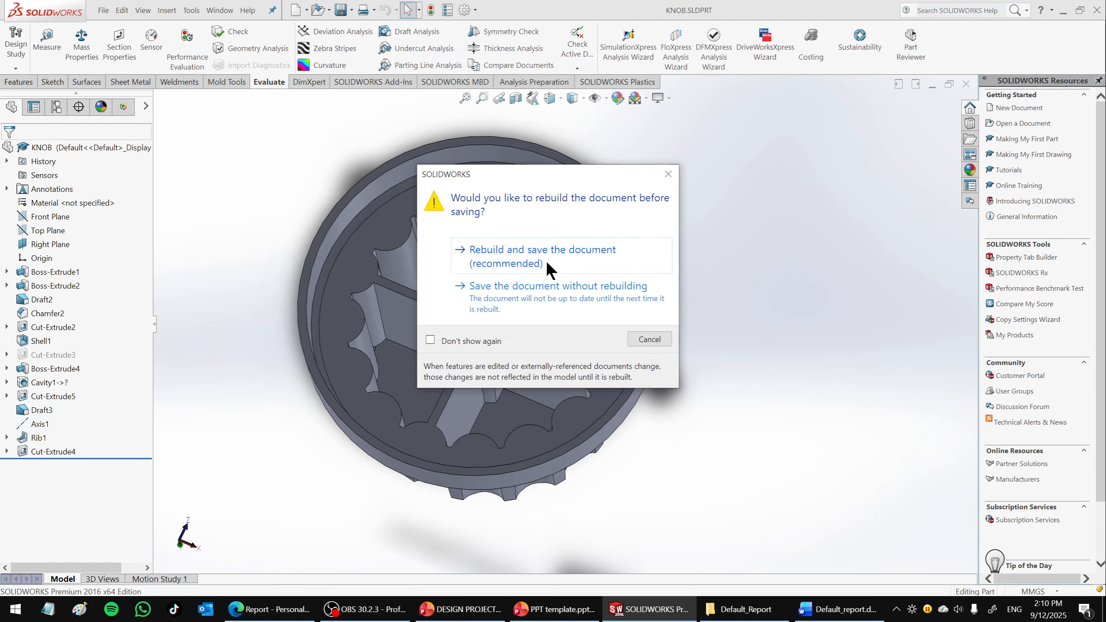
click(542, 256)
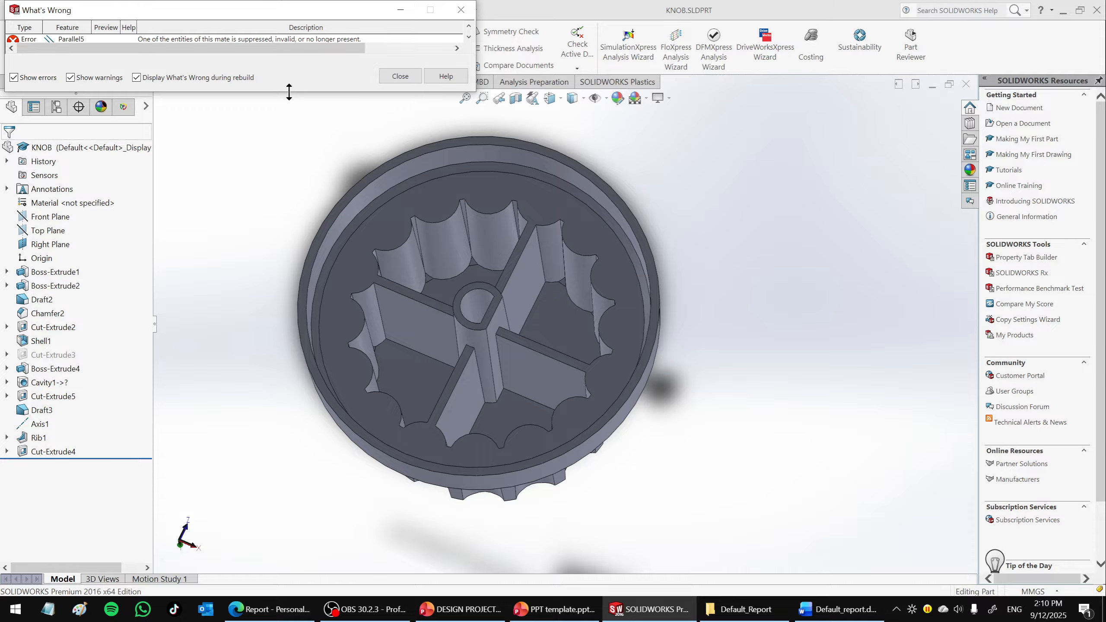
drag(286, 91, 287, 160)
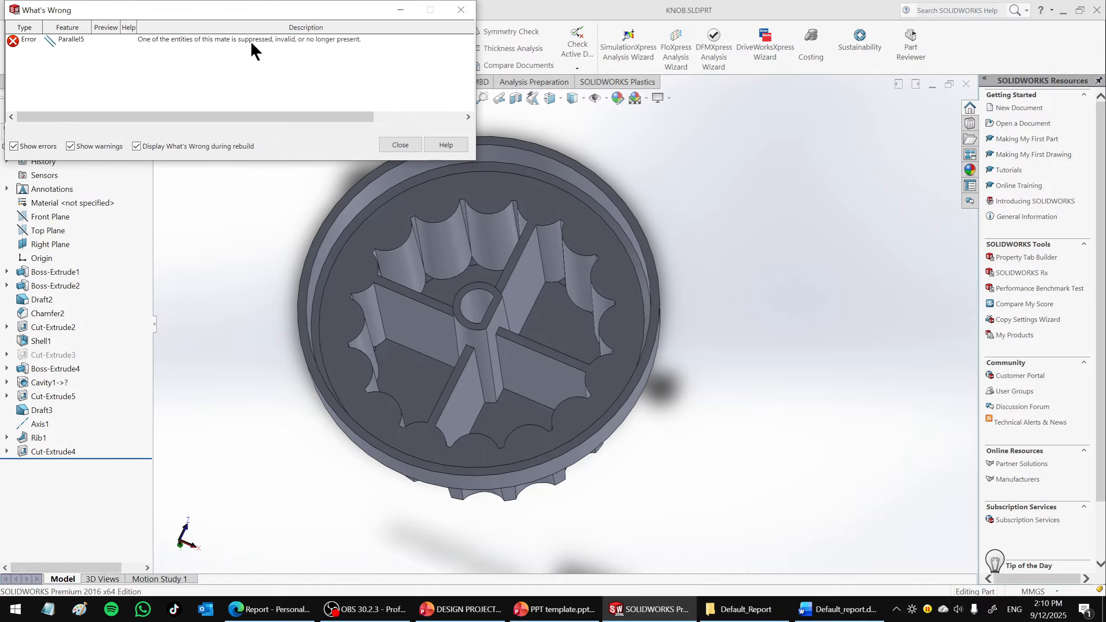
click(398, 143)
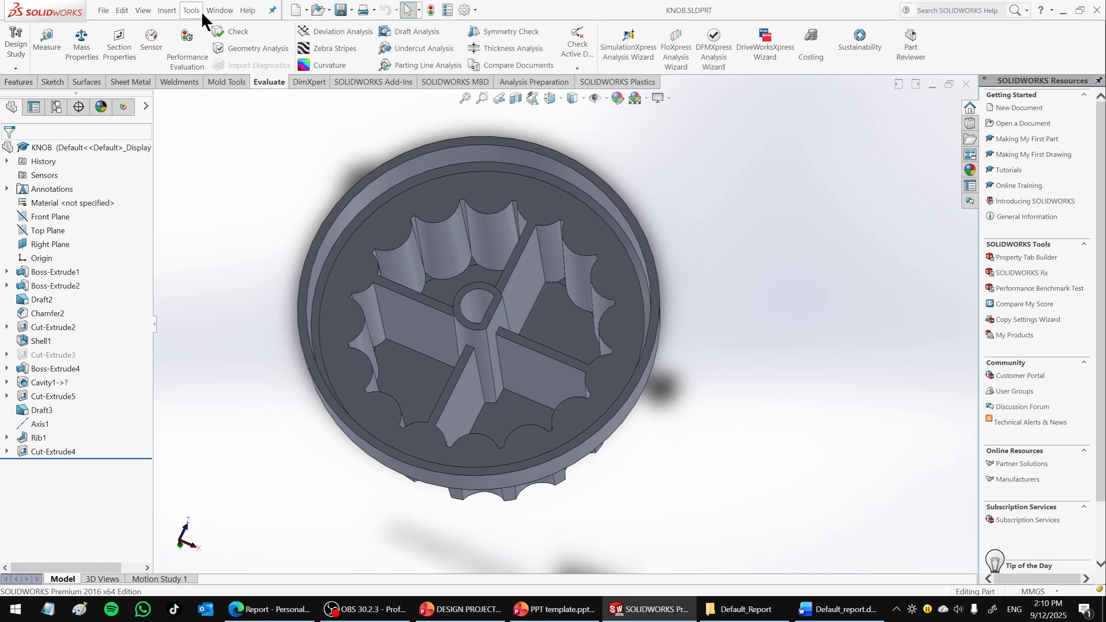
Switch to the Assem1 assembly window and decline rebuilding the assembly.
middle_drag(724, 378, 656, 386)
middle_drag(464, 331, 643, 375)
click(231, 17)
click(244, 160)
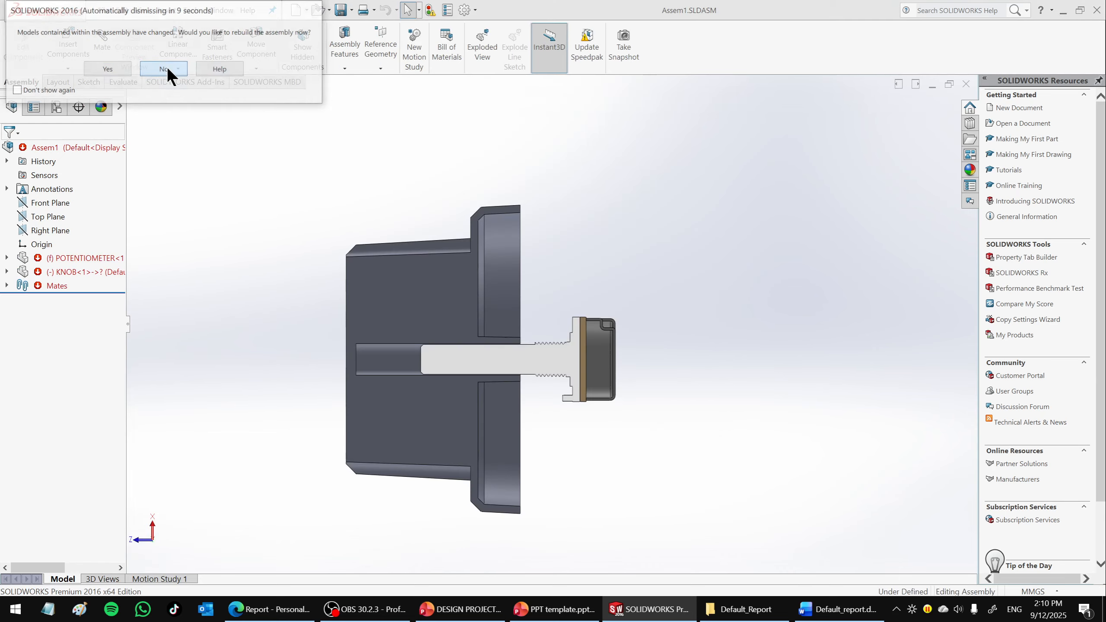
click(164, 69)
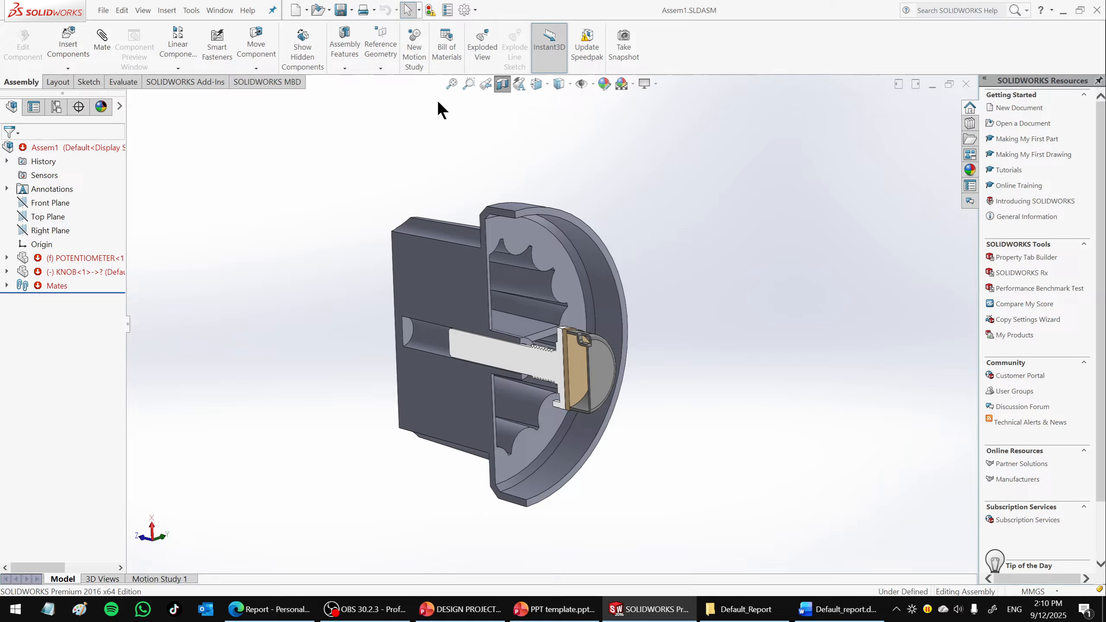
Turn off the assembly's section view to show the whole knob and potentiometer.
click(503, 85)
middle_drag(617, 267, 642, 325)
scroll(548, 342, down, 2)
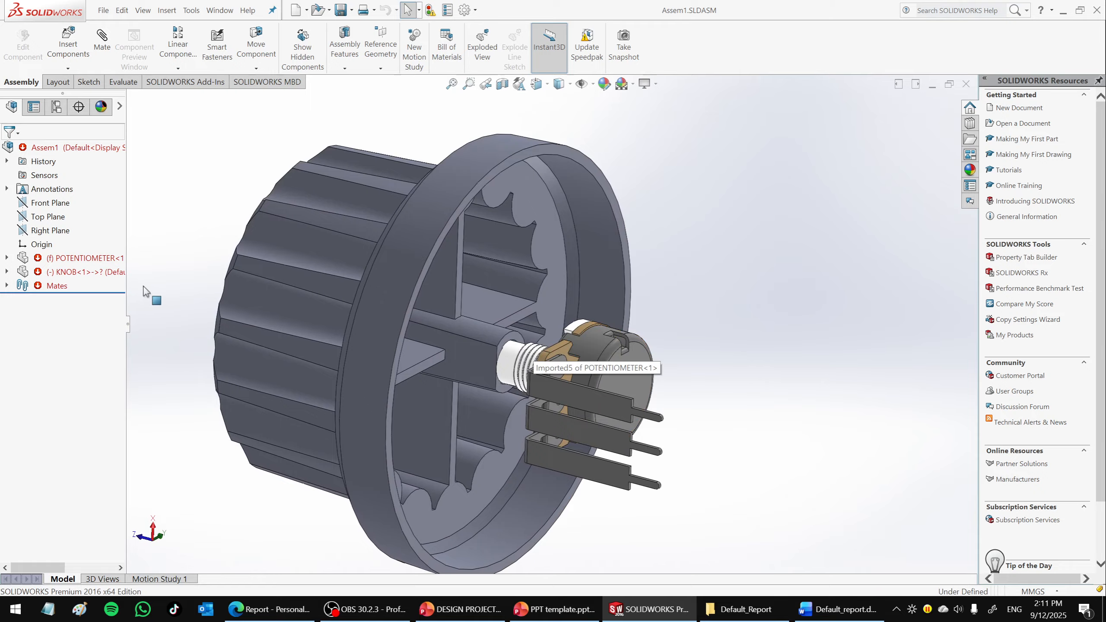
Delete the broken Parallel5 mate between the potentiometer and the knob from the assembly's mates.
click(7, 285)
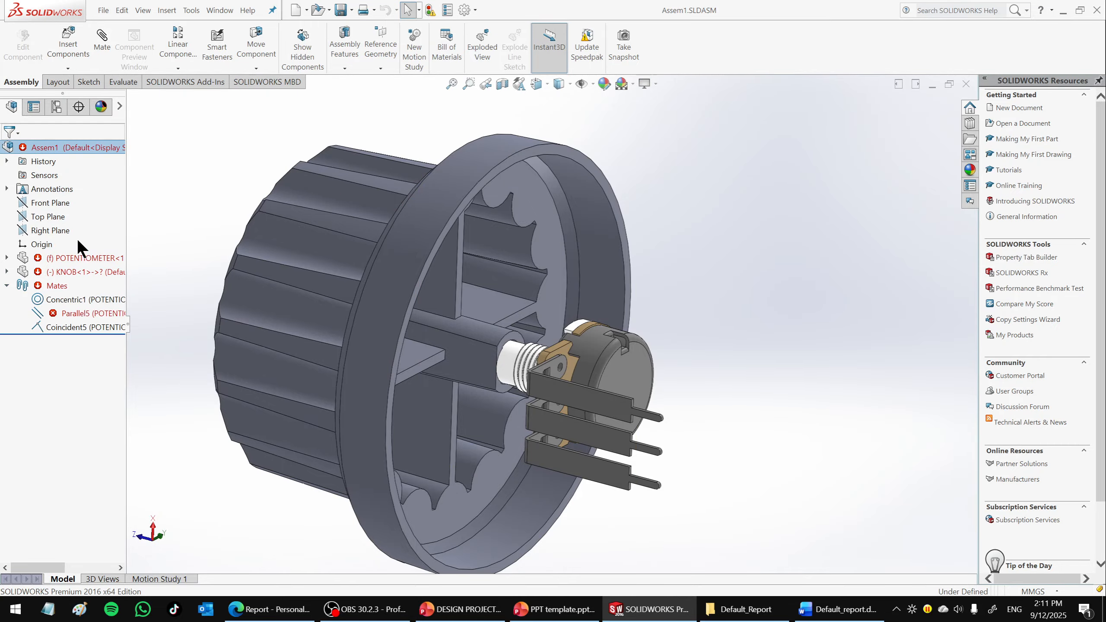
right_click(76, 312)
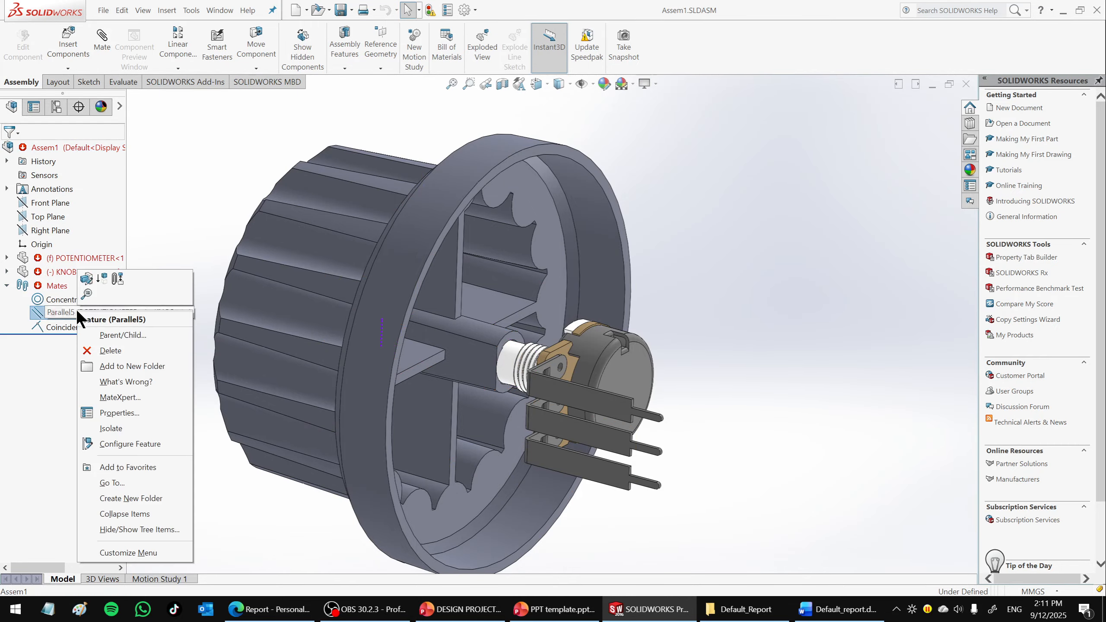
click(104, 351)
click(632, 236)
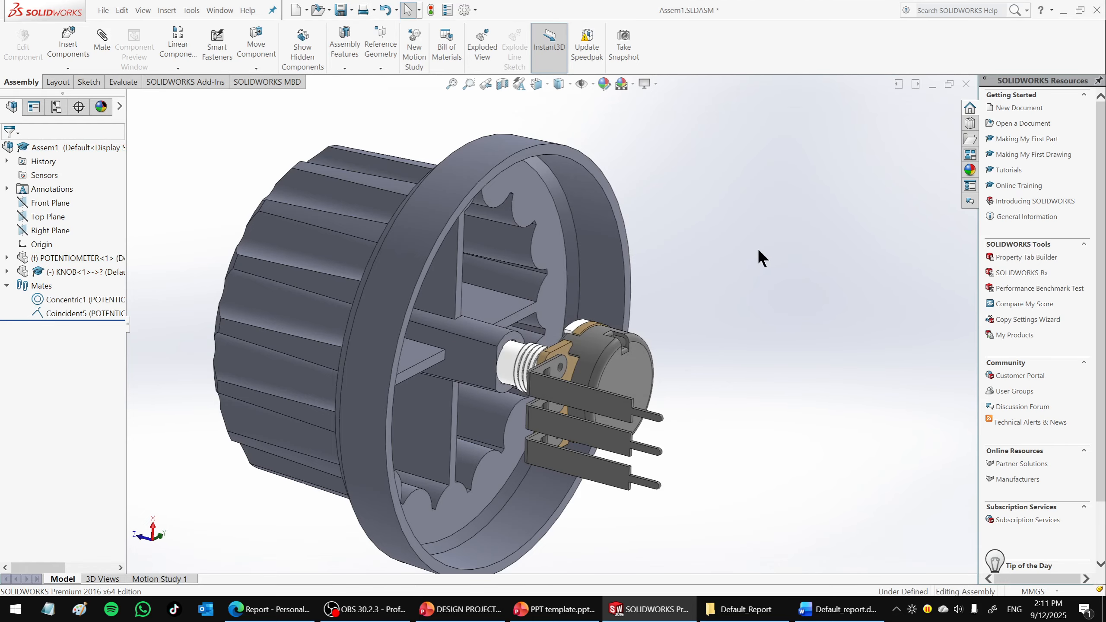
middle_drag(733, 268, 676, 256)
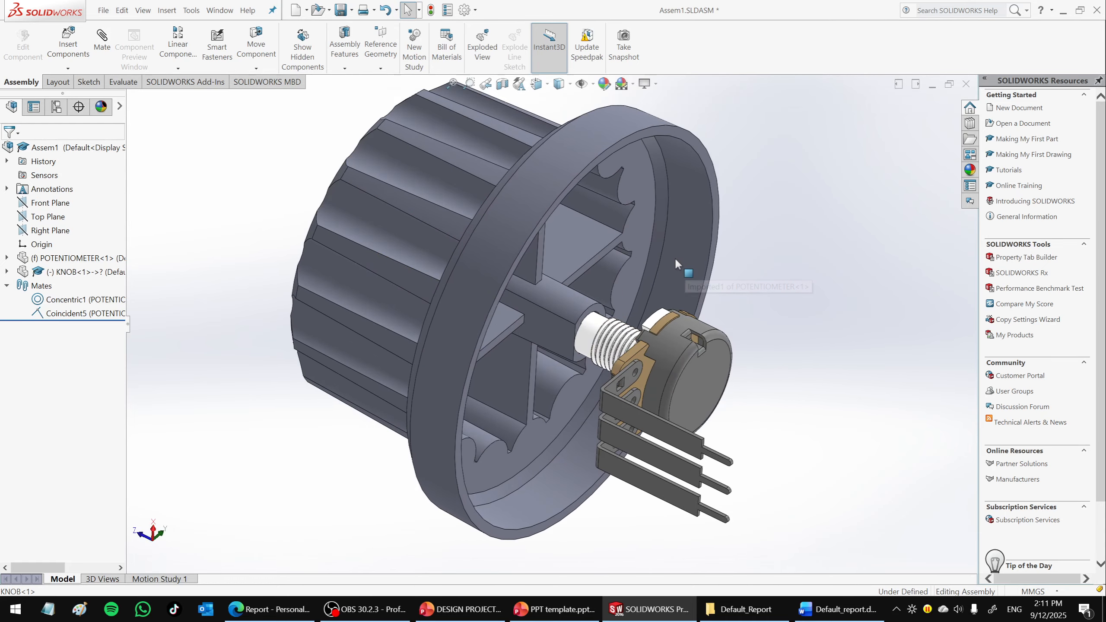
Turn the knob about the potentiometer shaft and view its boss from the open side.
drag(509, 319, 533, 322)
middle_drag(574, 210, 505, 323)
drag(577, 265, 570, 289)
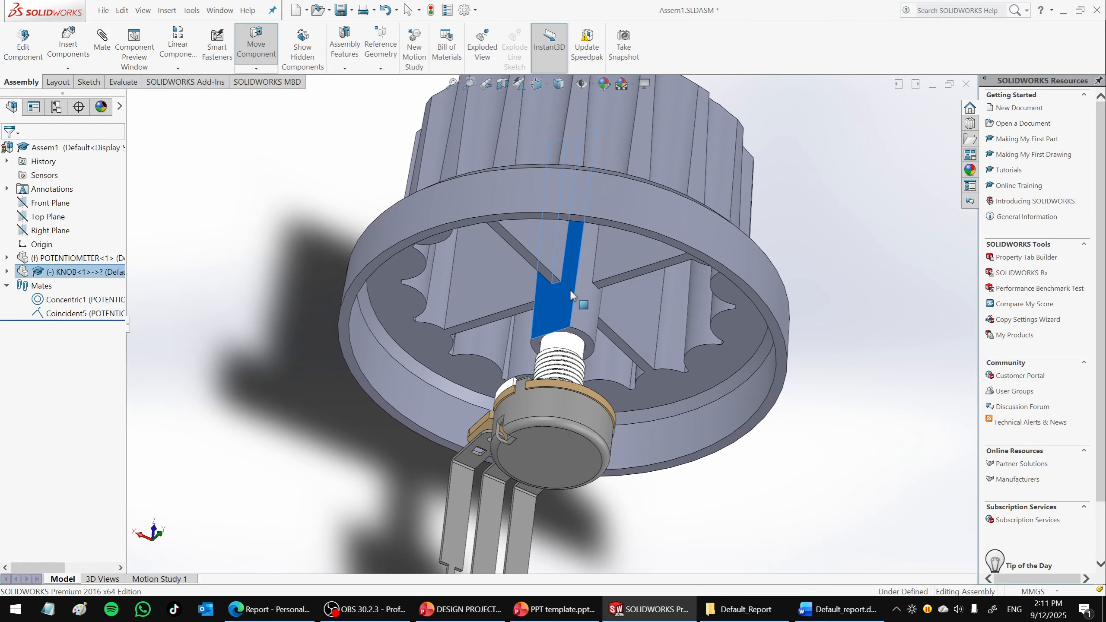
Inspect the shaft inside the knob's boss in wireframe display, and restore the shaded display with edges.
click(585, 83)
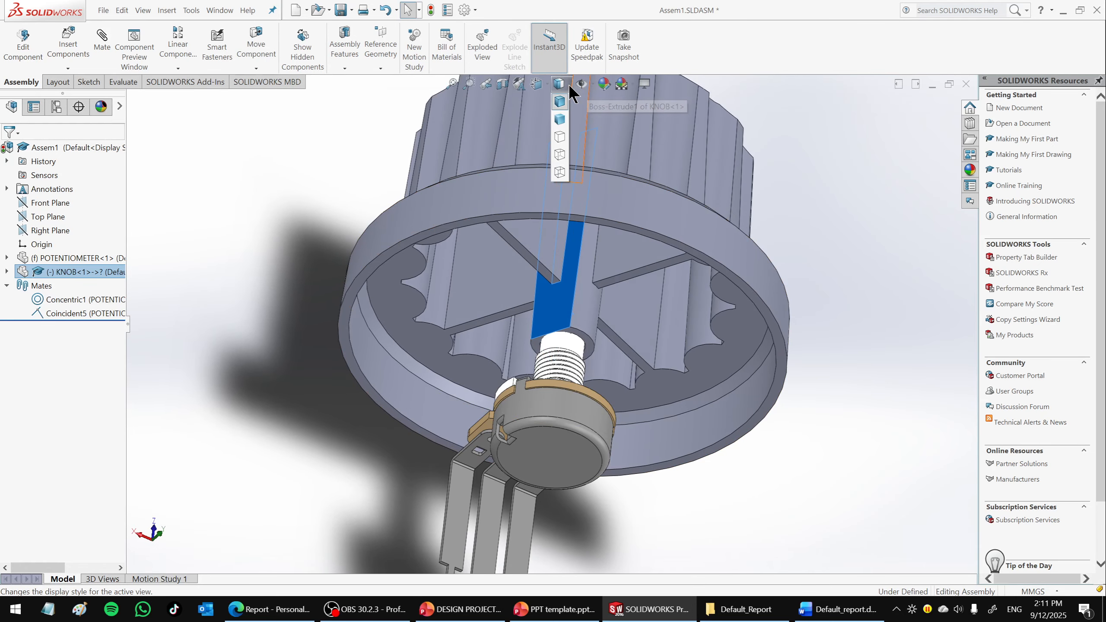
click(560, 172)
key(ctrl+4)
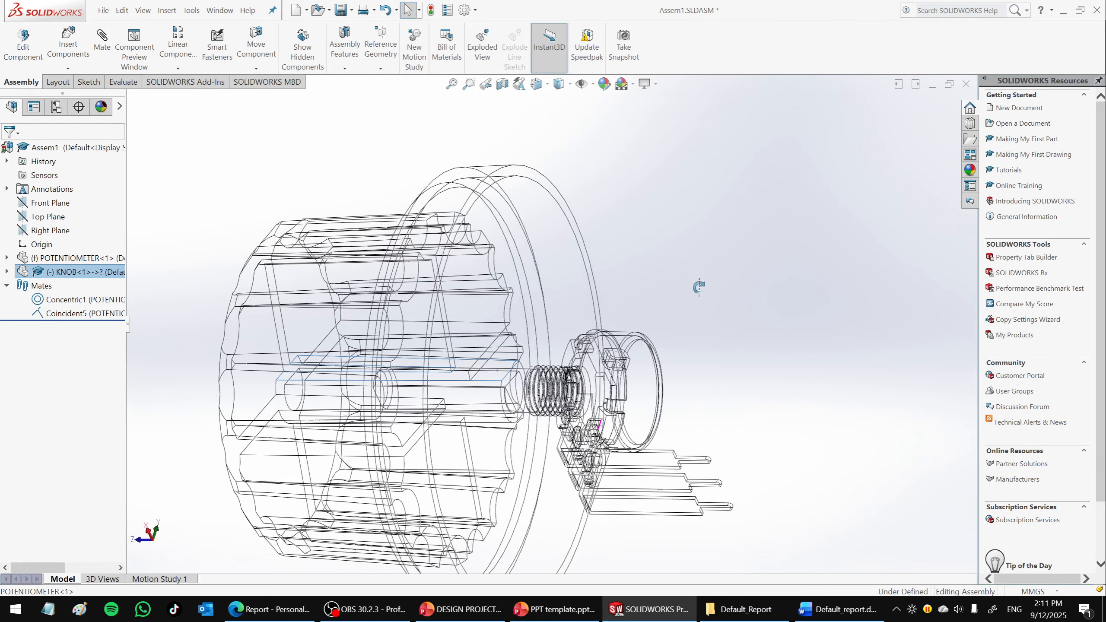
middle_drag(473, 421, 690, 288)
scroll(691, 289, down, 6)
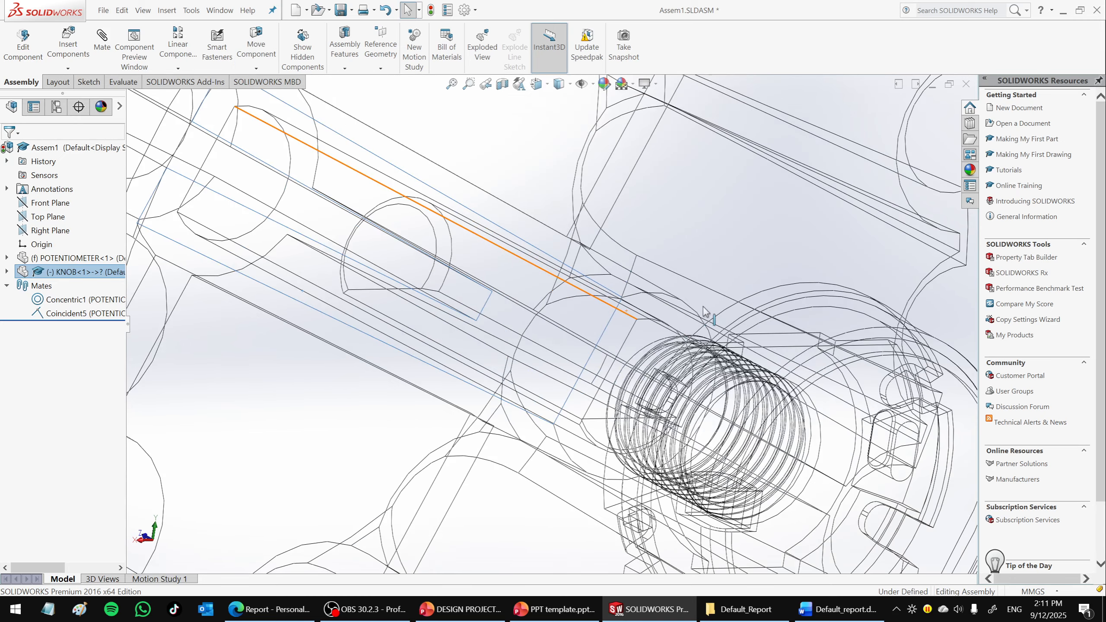
scroll(692, 290, up, 8)
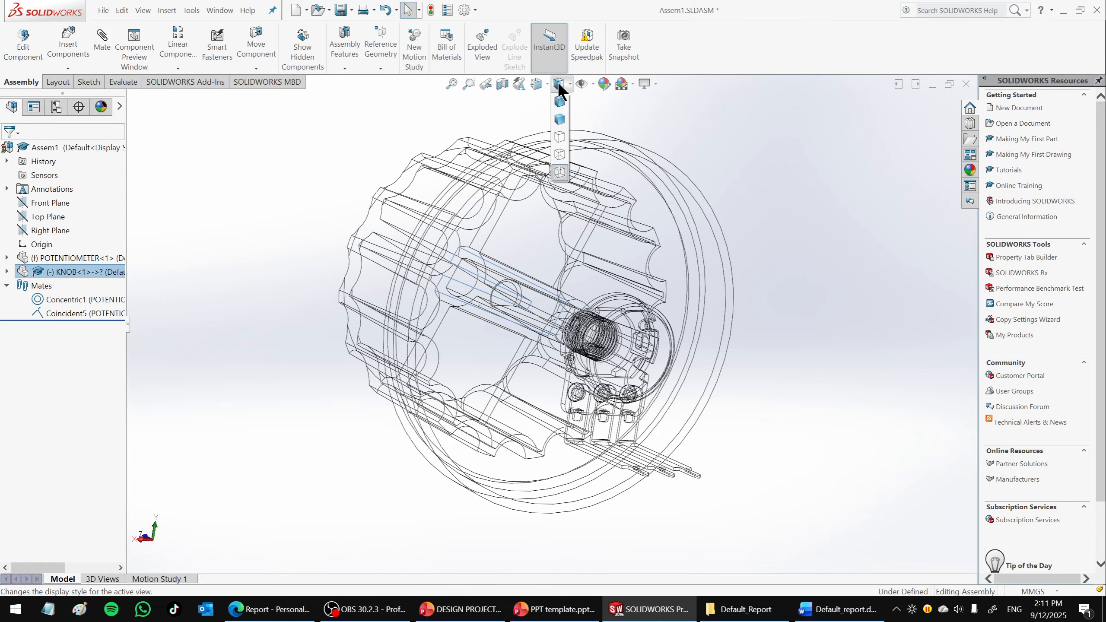
click(559, 101)
Section the assembly parallel to the selected knob face to examine the shaft inside the boss, and turn the section view off.
scroll(562, 287, up, 3)
middle_drag(561, 288, 577, 380)
click(504, 85)
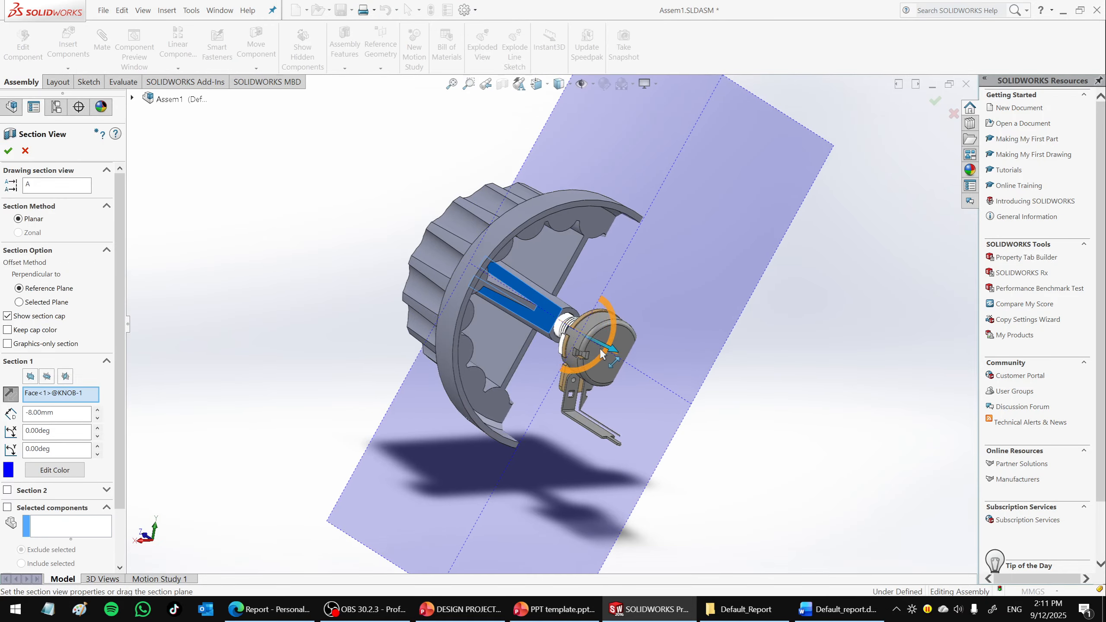
drag(573, 342, 583, 344)
middle_drag(718, 387, 544, 322)
click(8, 152)
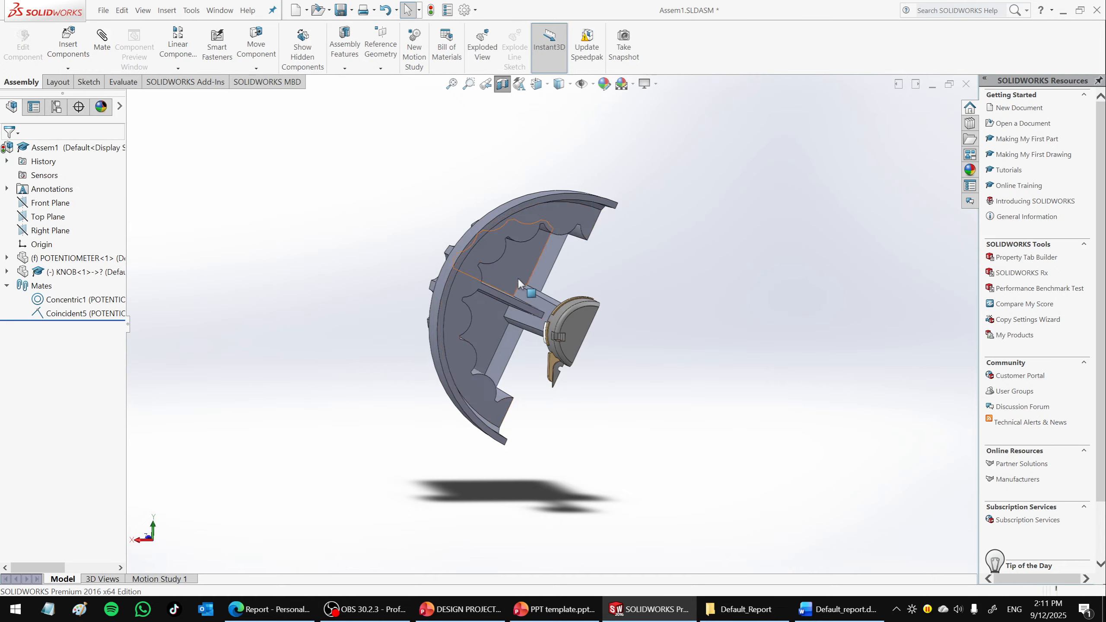
middle_drag(518, 278, 570, 347)
drag(572, 353, 465, 144)
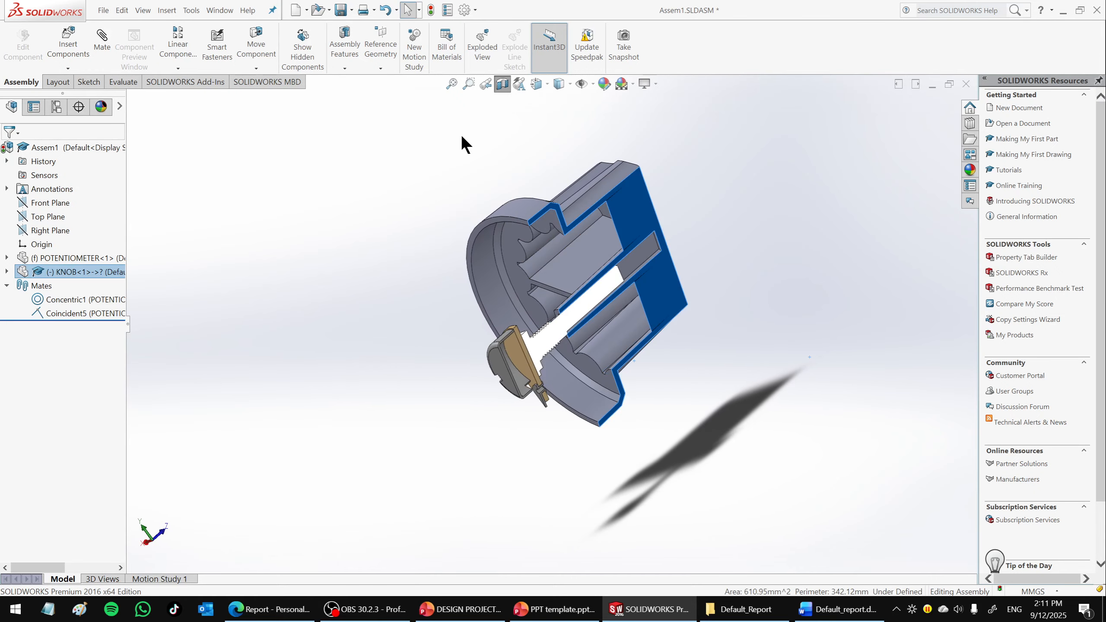
click(500, 87)
Suppress the Coincident5 mate between the potentiometer and the knob.
middle_drag(612, 180, 409, 329)
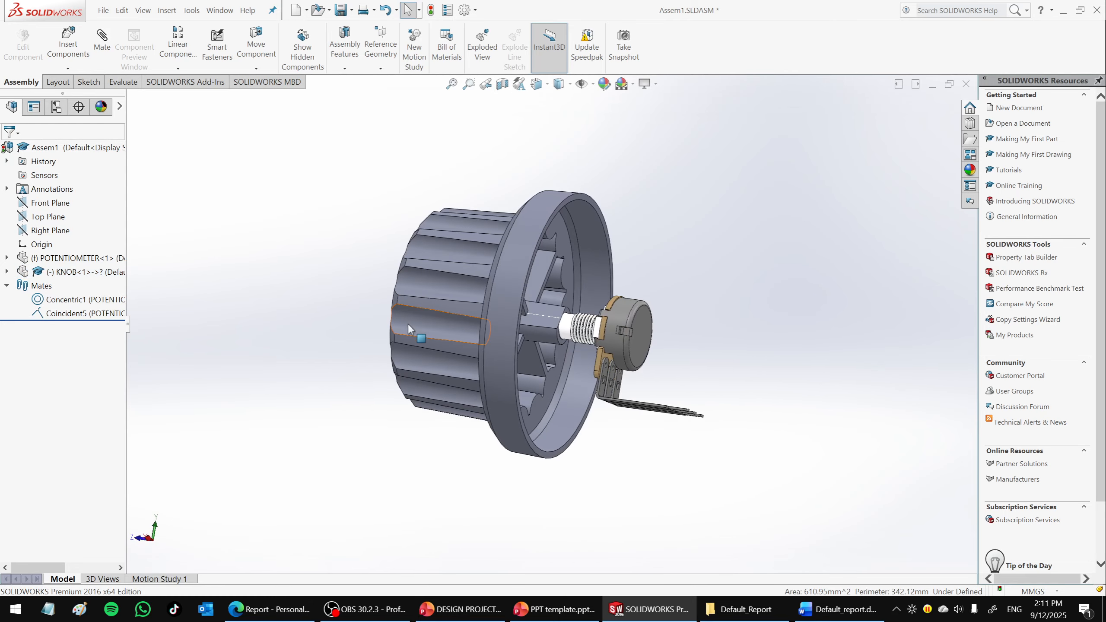
scroll(699, 293, down, 5)
middle_drag(700, 292, 644, 307)
scroll(644, 307, up, 5)
scroll(719, 275, down, 5)
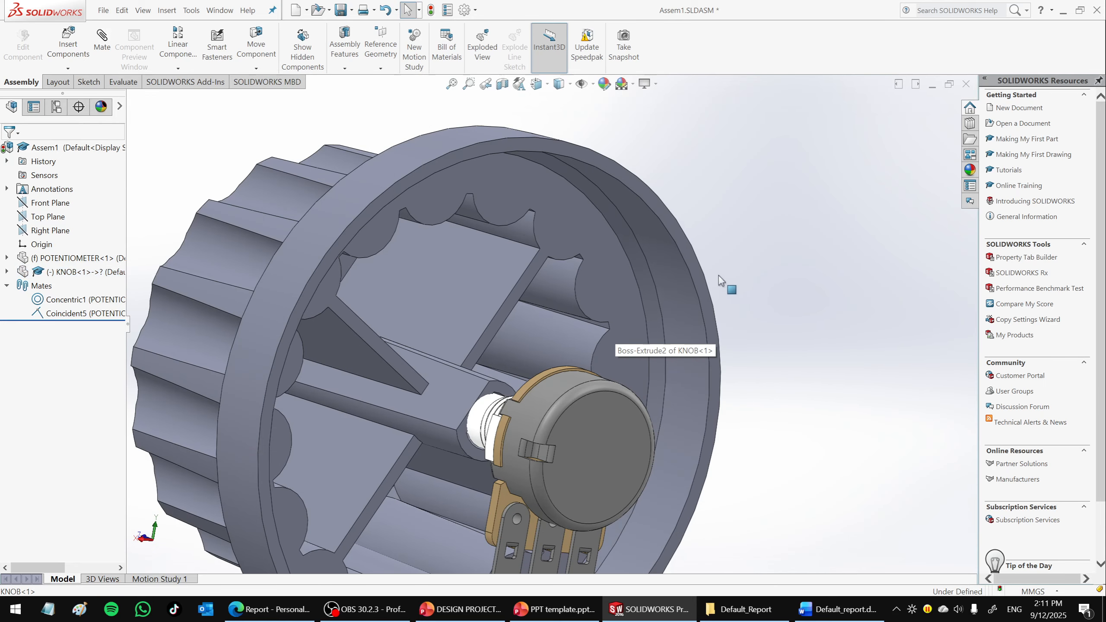
drag(442, 373, 392, 314)
right_click(93, 313)
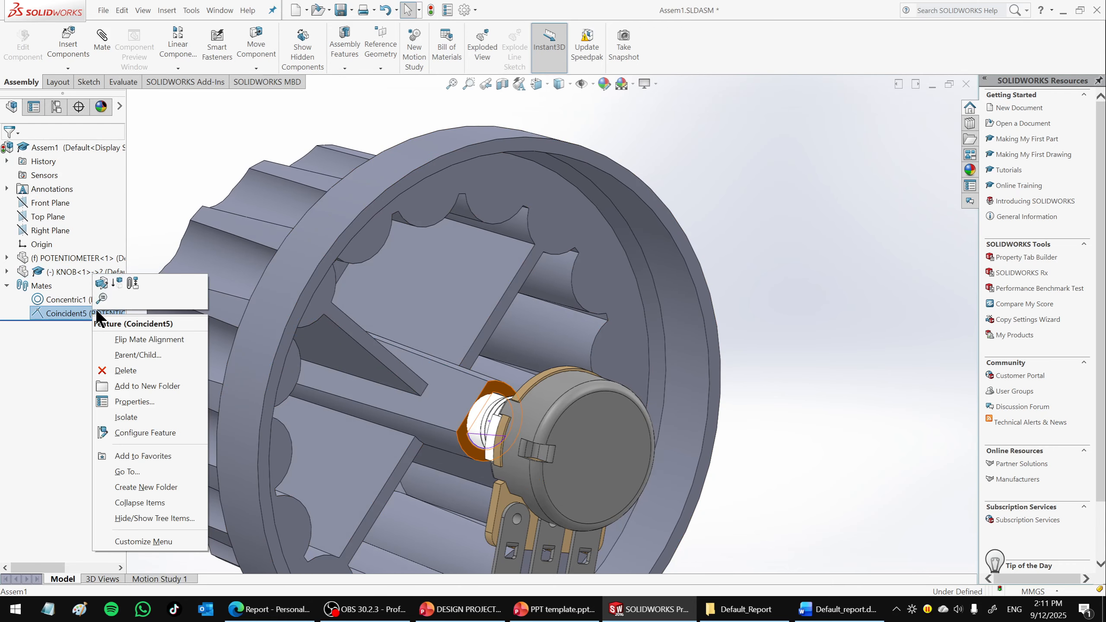
click(116, 284)
Slide the knob along its axis away from the potentiometer until the flat of the shaft is exposed.
scroll(707, 351, up, 2)
middle_drag(466, 315, 487, 343)
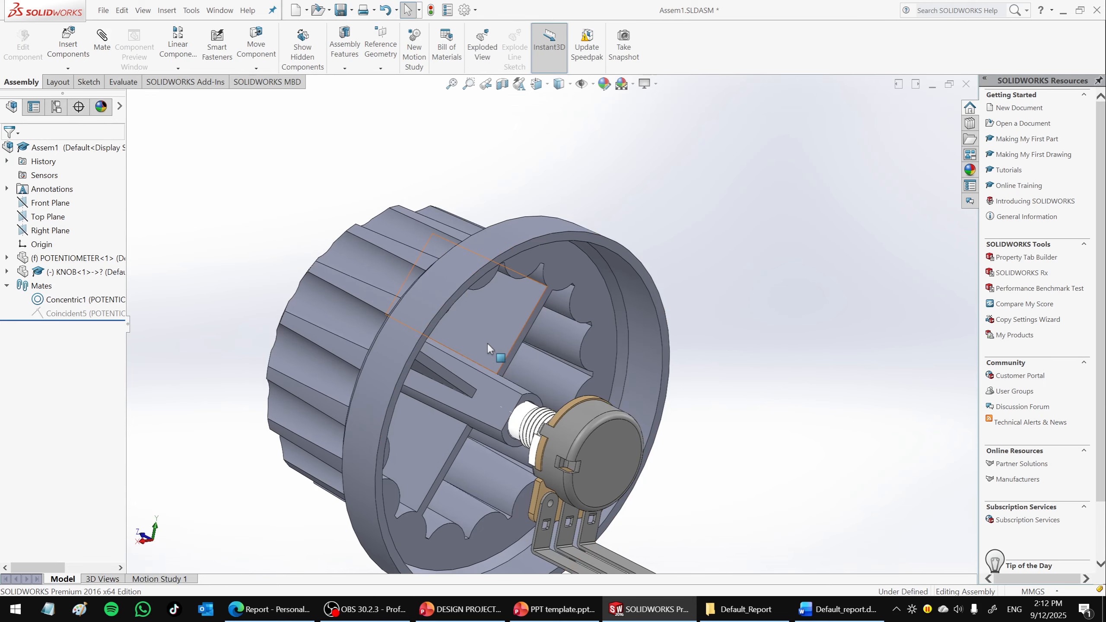
drag(487, 342, 498, 304)
scroll(449, 475, down, 4)
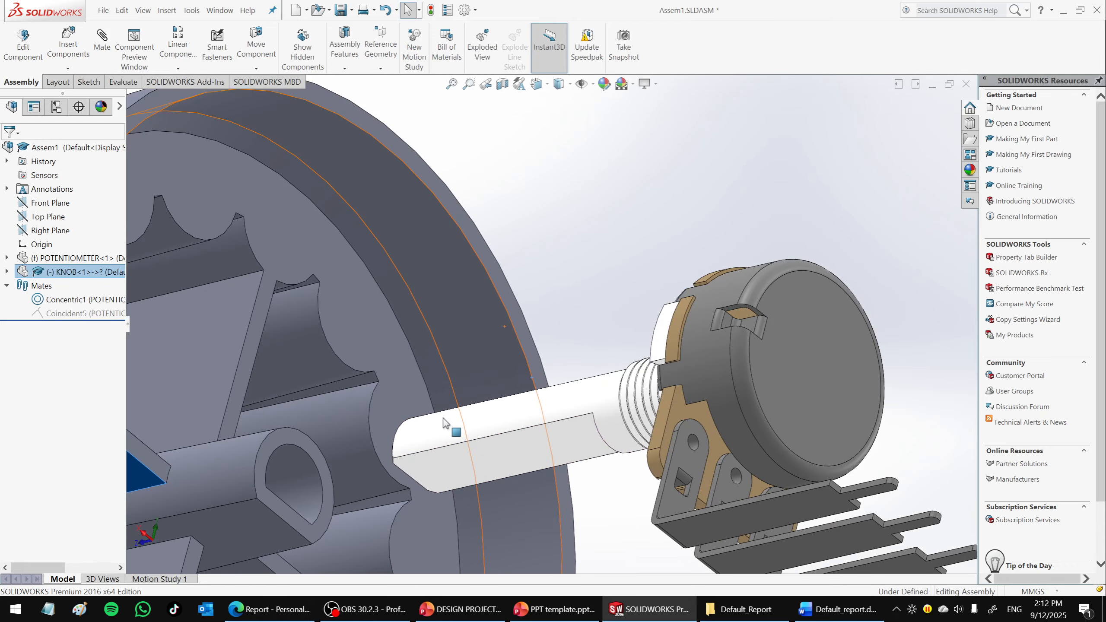
Add a parallel mate between the potentiometer shaft's flat face and the flat of the knob's boss.
click(449, 475)
scroll(598, 277, up, 4)
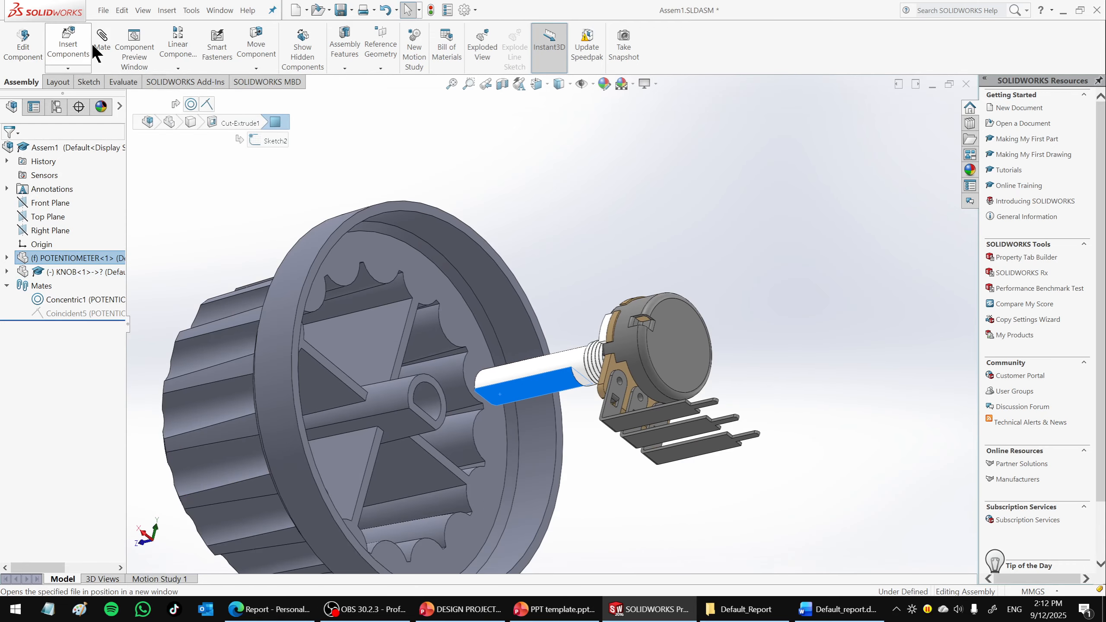
middle_drag(592, 234, 406, 461)
click(382, 487)
click(8, 151)
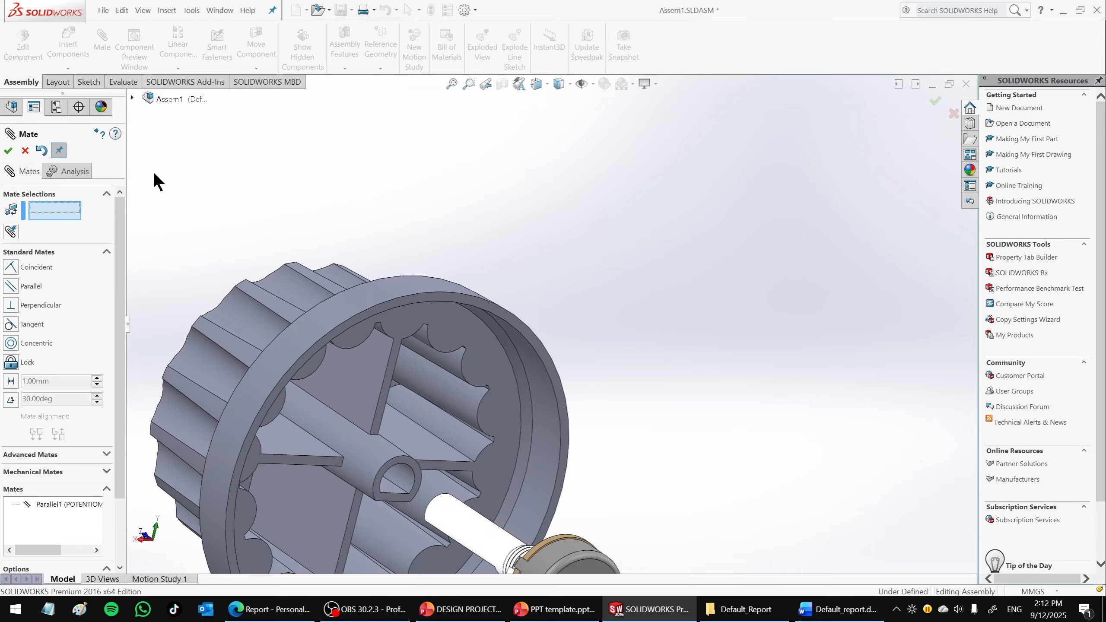
click(25, 151)
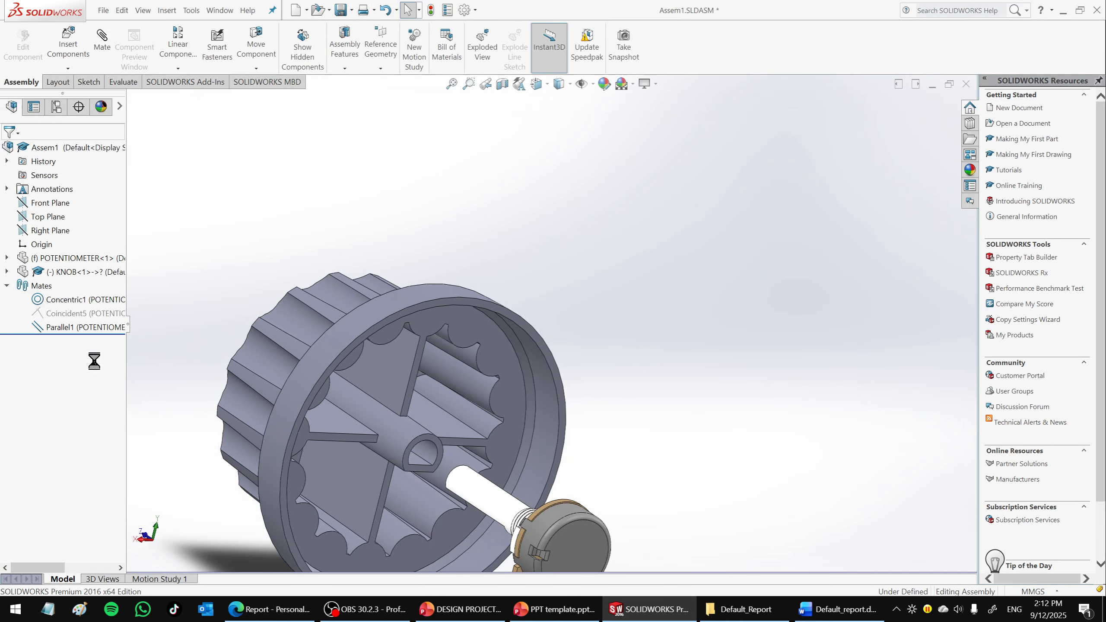
Unsuppress the Coincident5 mate to seat the knob back on the potentiometer.
right_click(69, 314)
click(95, 282)
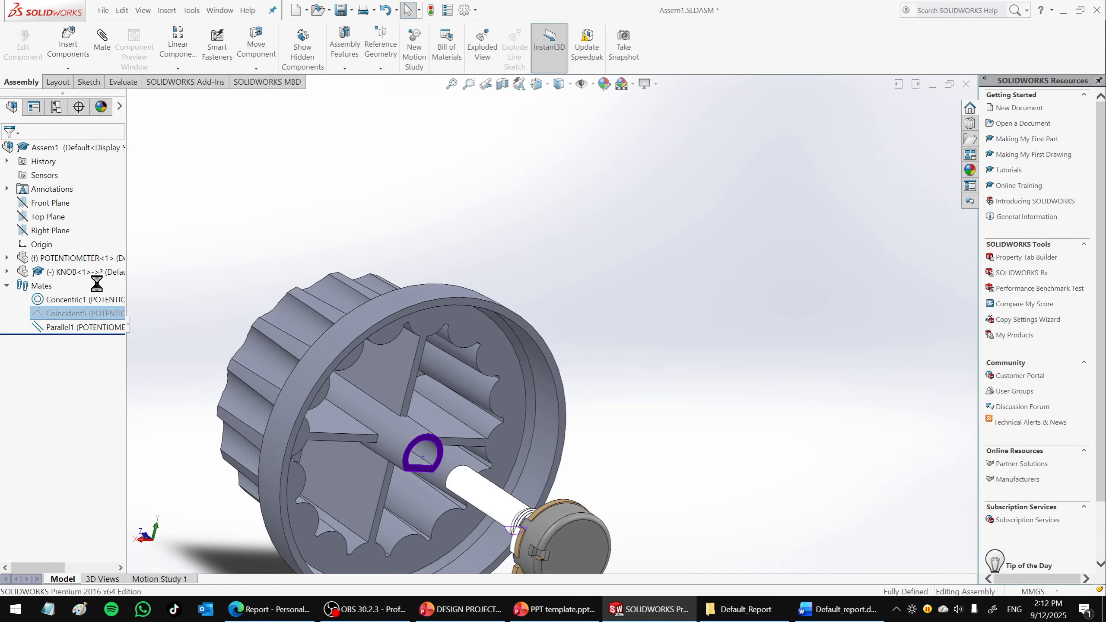
scroll(674, 385, up, 3)
middle_drag(674, 385, 538, 326)
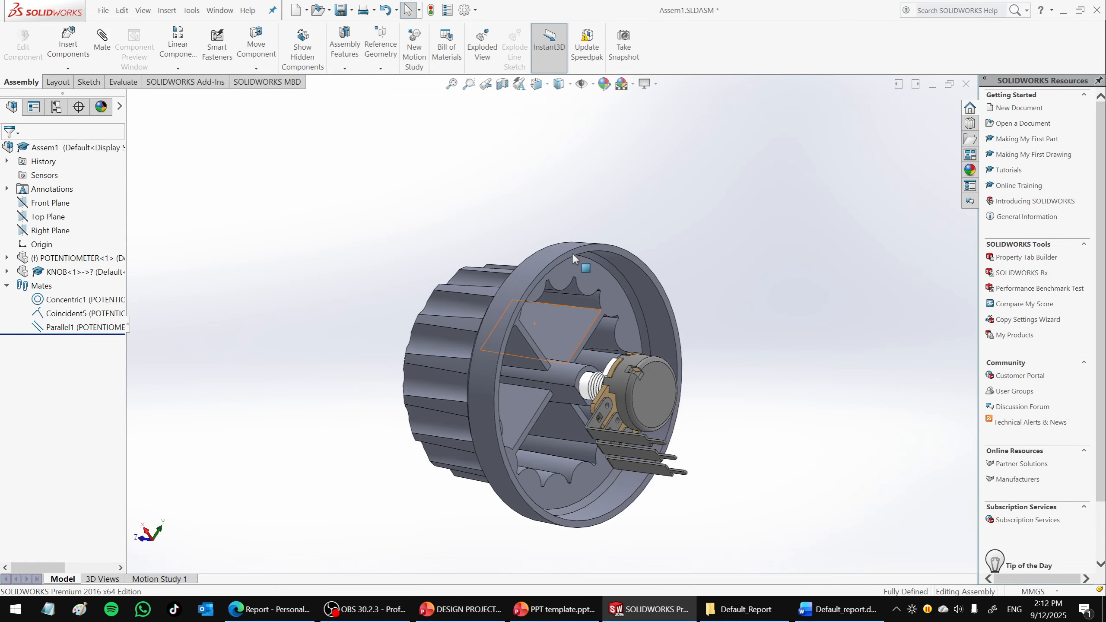
Section the assembly through the shaft with an offset of -2 mm and reversed direction, and examine the shaft's fit in the boss.
click(502, 85)
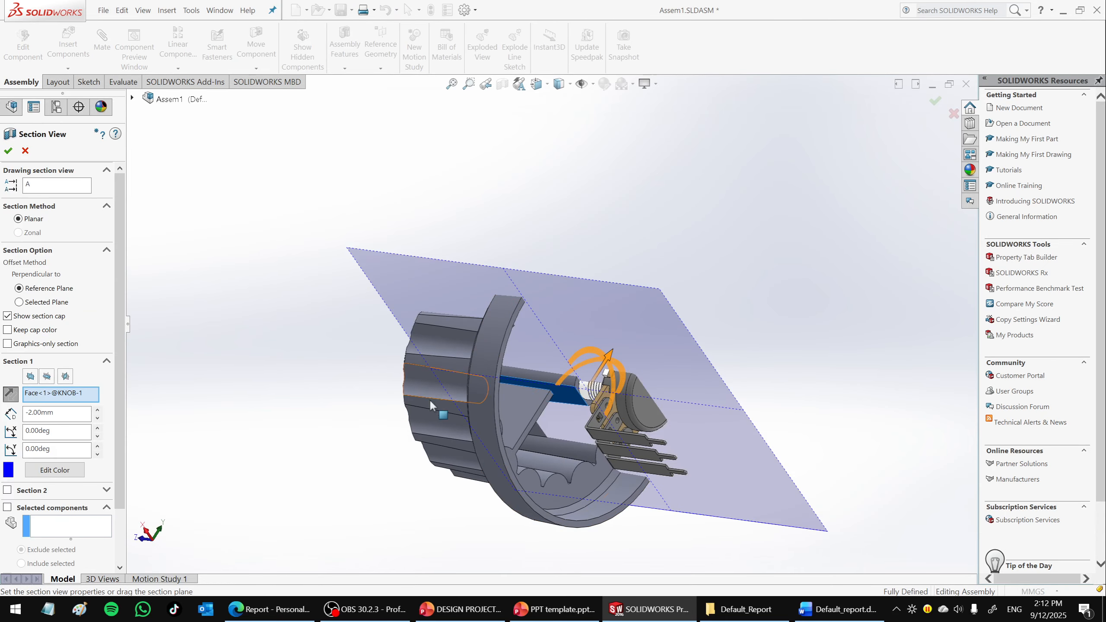
click(10, 394)
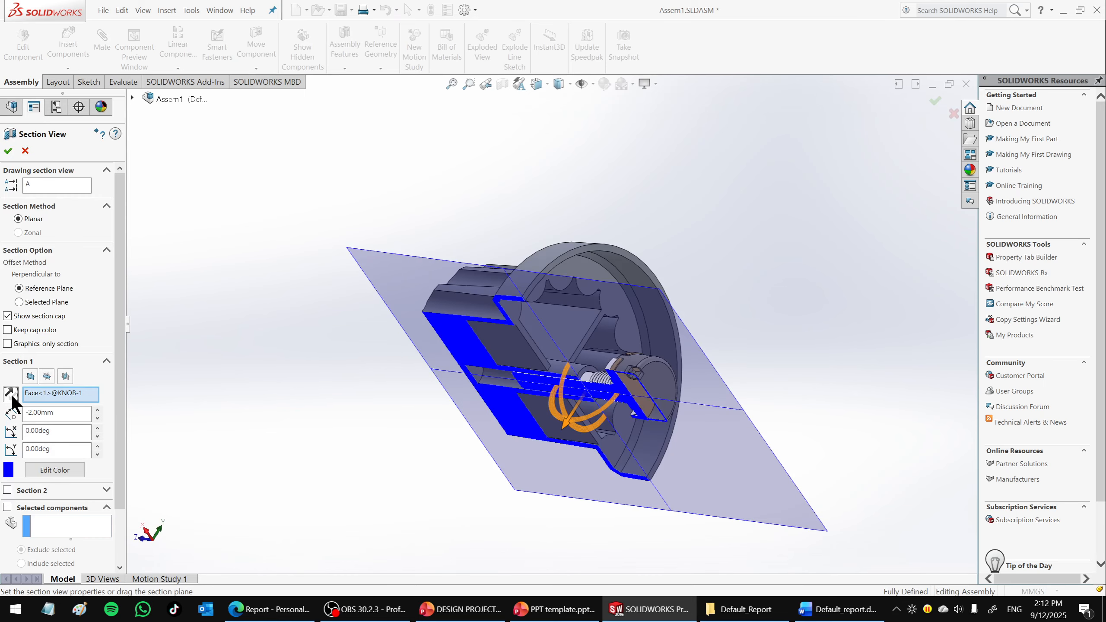
click(8, 151)
key(ctrl+4)
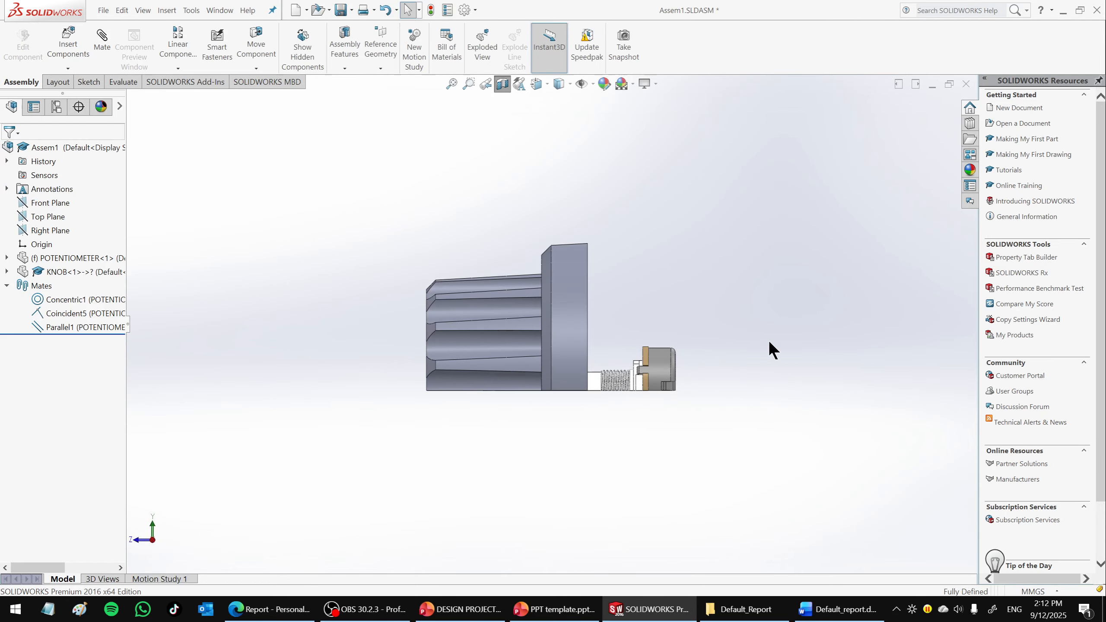
key(shift+Up)
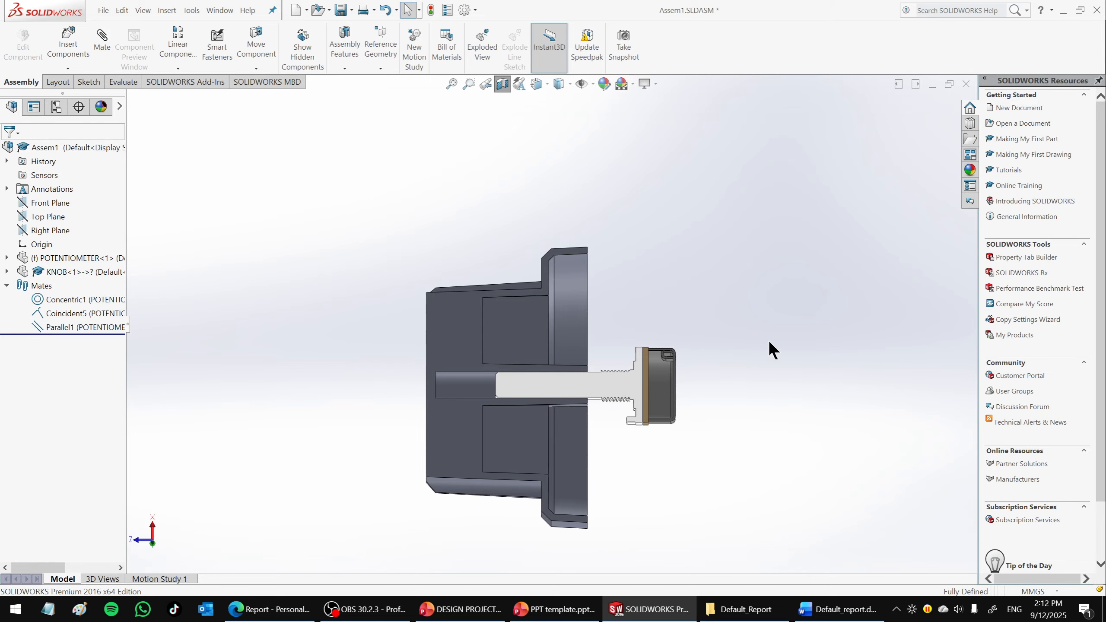
scroll(622, 387, down, 6)
middle_drag(515, 342, 536, 404)
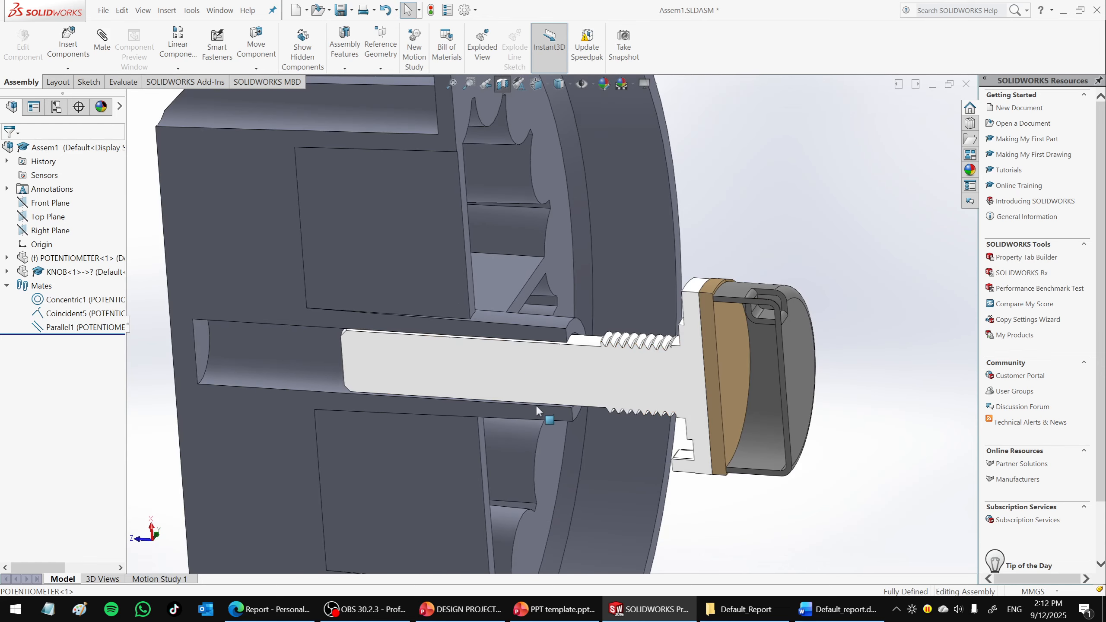
Switch to the KNOB part window.
click(228, 9)
click(239, 146)
middle_drag(751, 328, 671, 288)
click(100, 9)
click(145, 166)
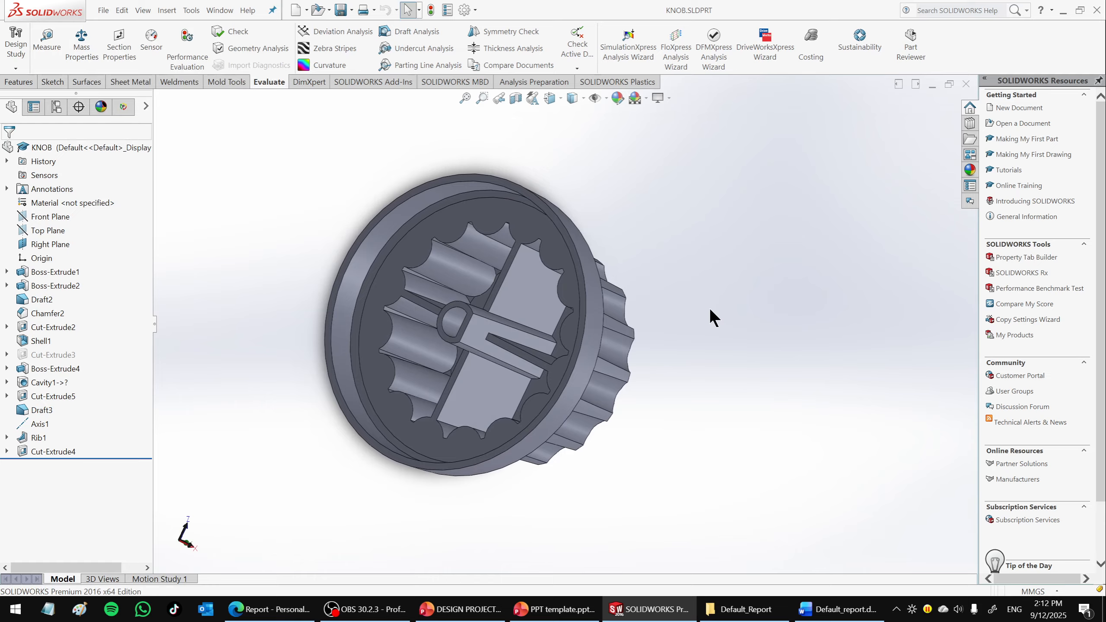
click(364, 609)
click(364, 609)
middle_drag(709, 358, 742, 340)
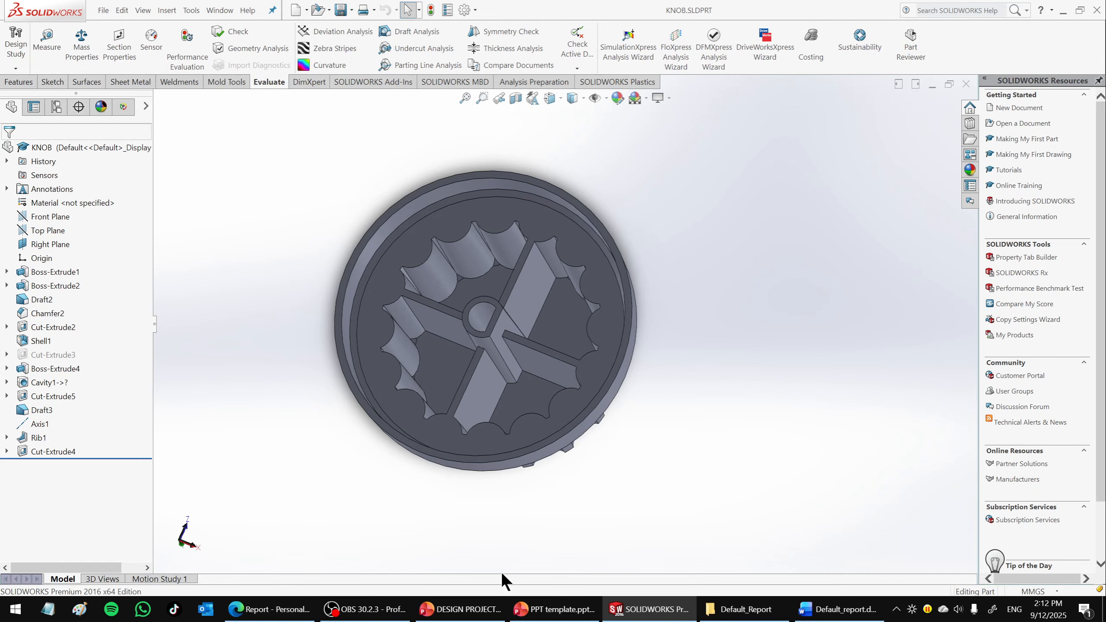
Switch to the DESIGN PROJECT 2 presentation in PowerPoint and open slide 15 on the SOLIDWORKS Plastics packages.
click(459, 609)
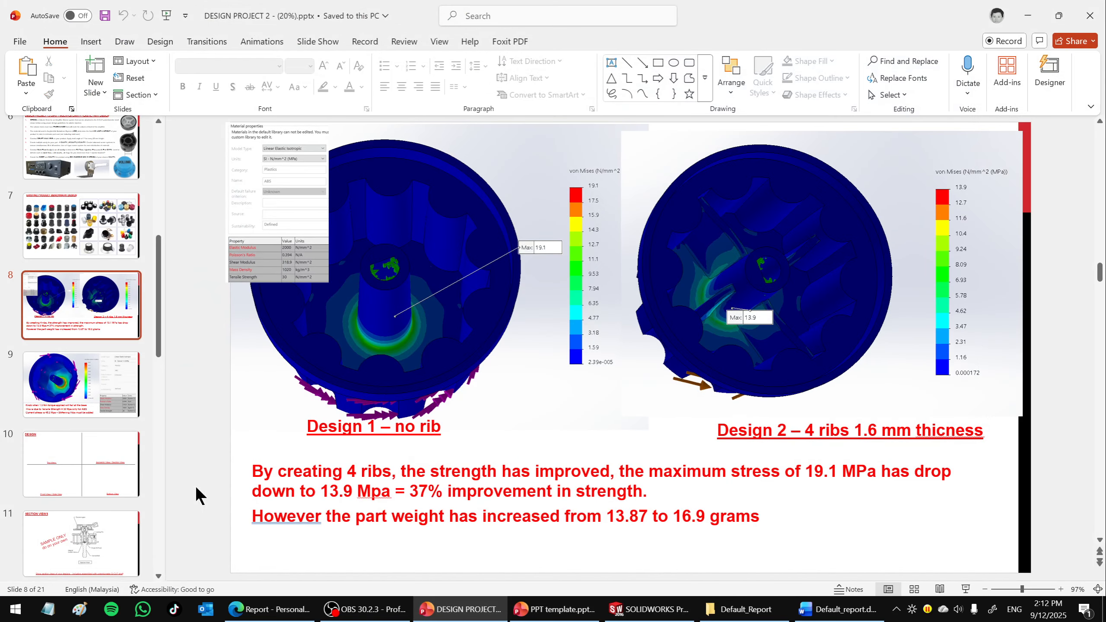
scroll(82, 521, down, 6)
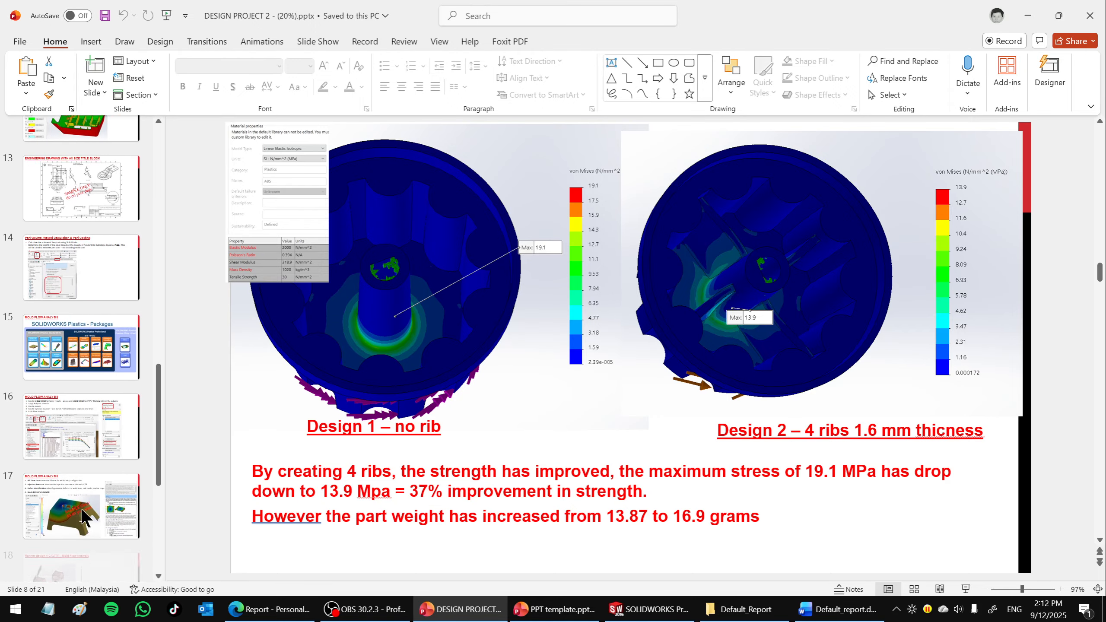
click(66, 331)
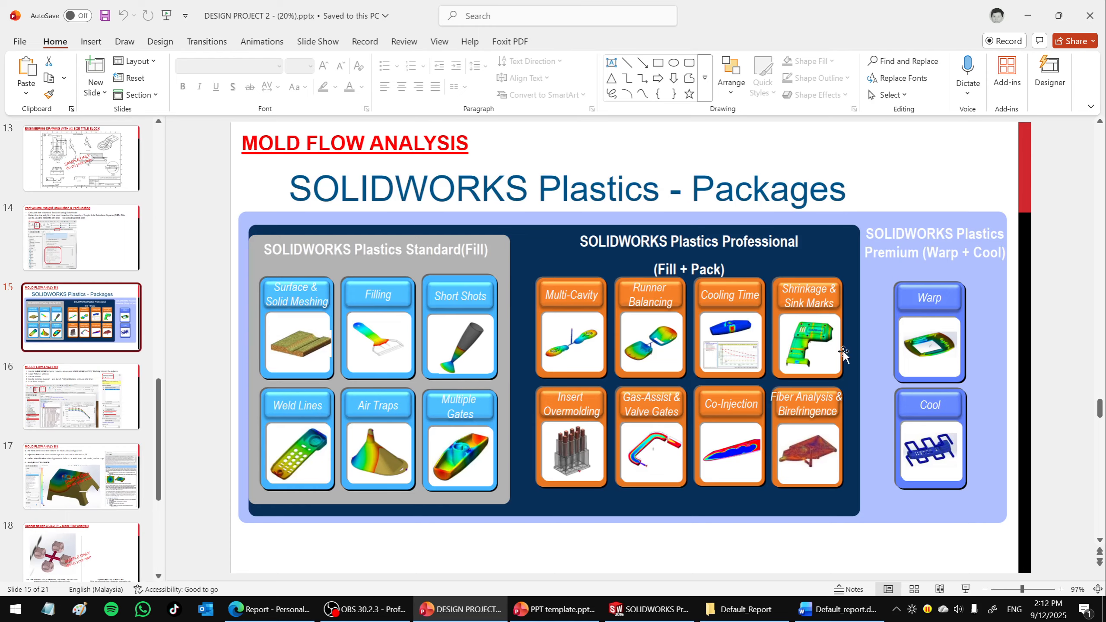
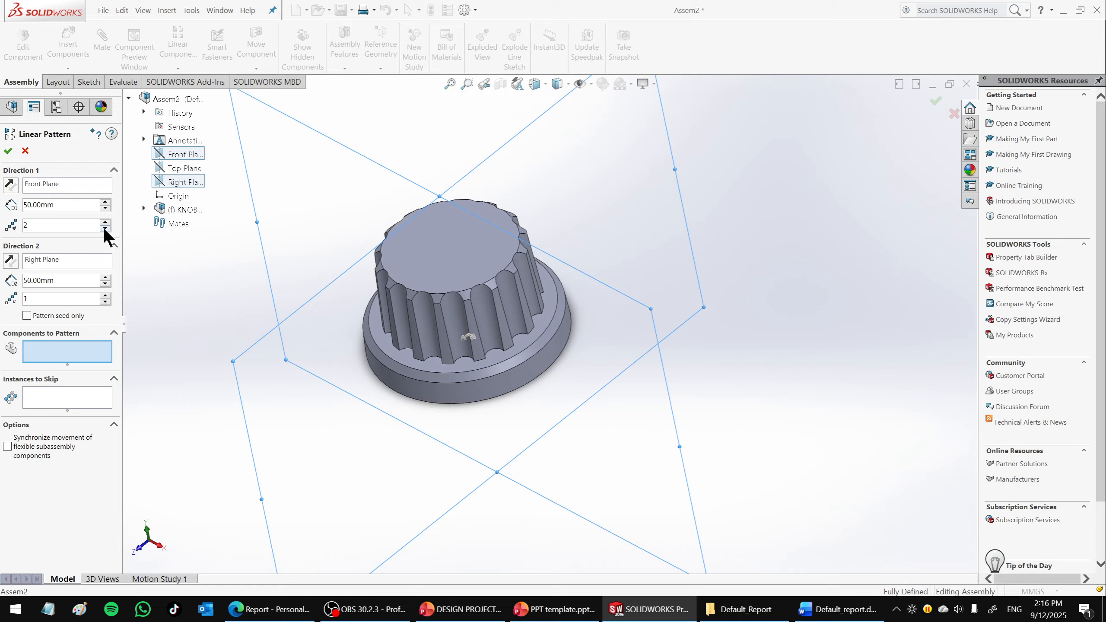
Set 2 instances in Direction 2 of the linear component pattern and choose the knob as the component to pattern.
click(105, 295)
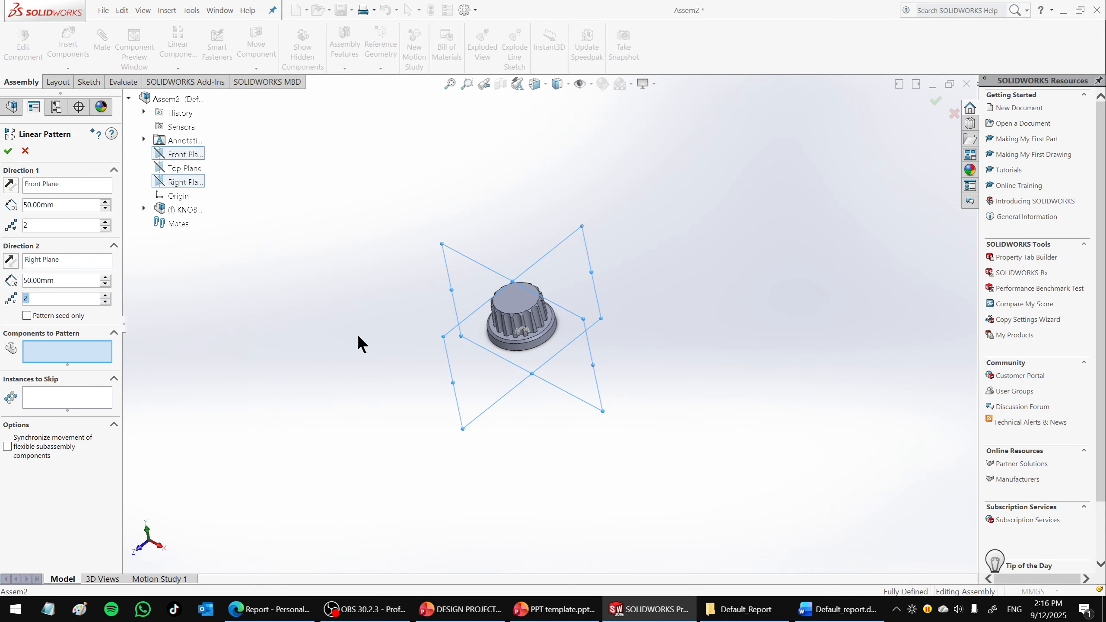
click(519, 297)
middle_drag(714, 288, 682, 324)
scroll(681, 324, up, 1)
scroll(697, 324, down, 2)
scroll(243, 387, down, 1)
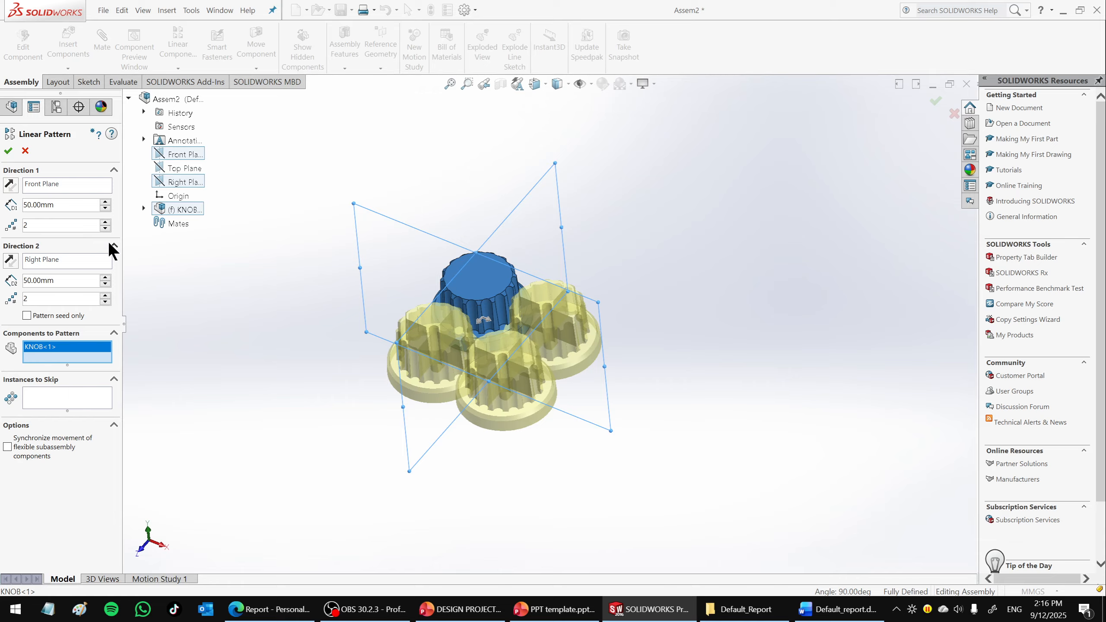
Set the pattern spacing in Direction 1 to 90 mm.
click(105, 202)
click(105, 201)
click(105, 201)
click(105, 202)
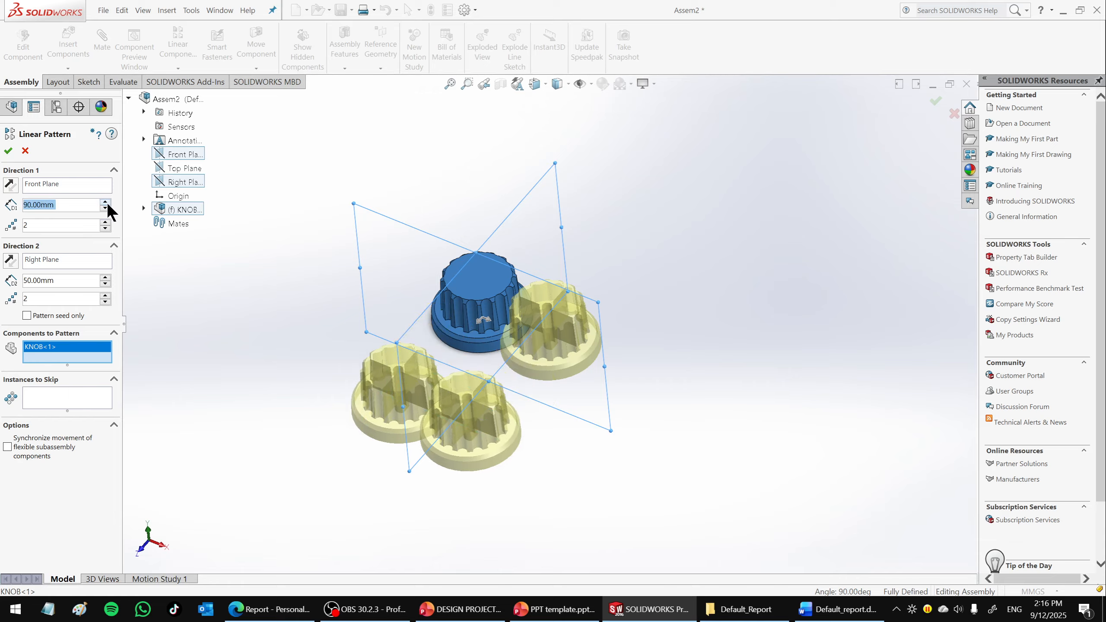
Set the pattern spacing in Direction 2 to 120 mm.
click(104, 277)
click(104, 277)
click(105, 277)
click(104, 277)
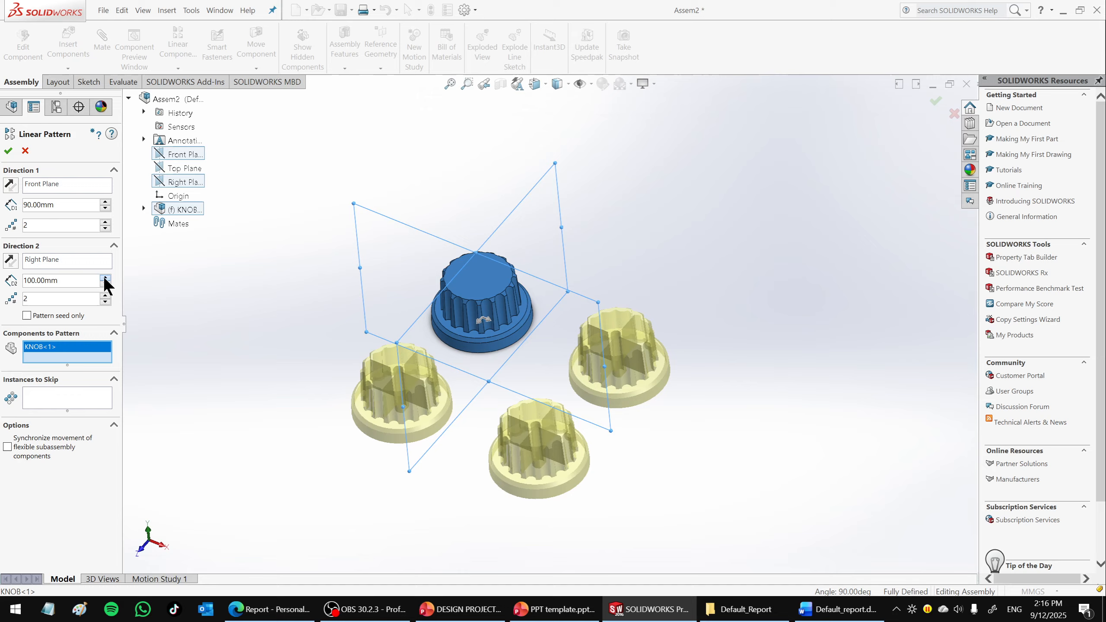
click(104, 277)
click(105, 277)
click(105, 278)
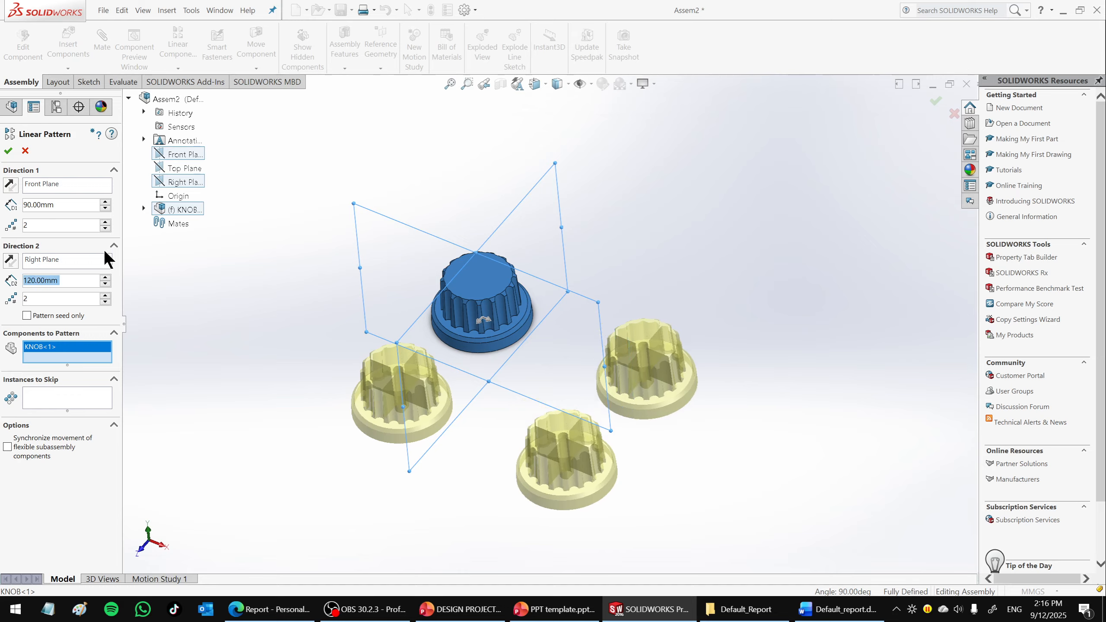
Set the pattern spacing in Direction 1 to 120 mm.
click(105, 202)
click(105, 201)
click(105, 202)
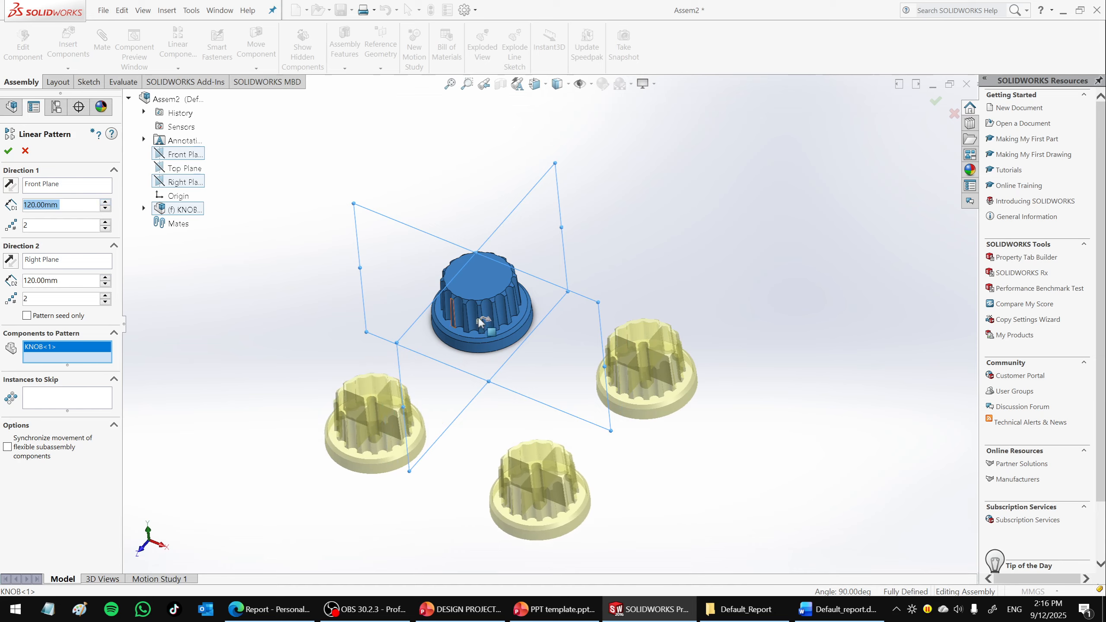
Examine the preview of the 2 by 2 knob pattern from above and check its instance settings in both directions.
middle_drag(453, 305, 495, 402)
middle_drag(503, 348, 571, 321)
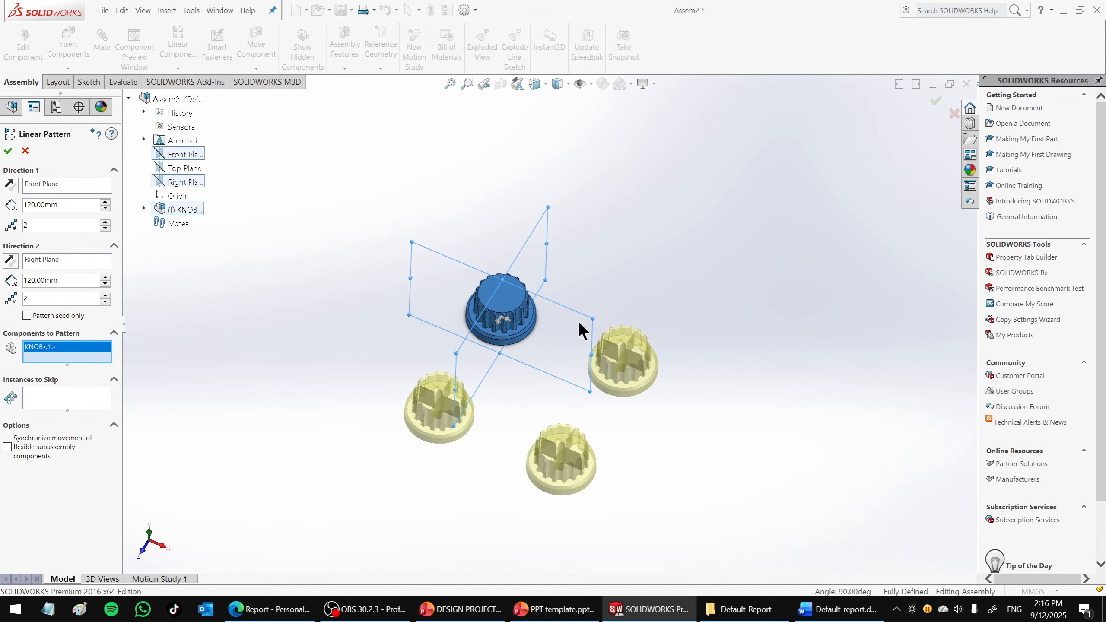
middle_drag(445, 421, 513, 180)
scroll(545, 192, down, 3)
middle_drag(562, 318, 486, 503)
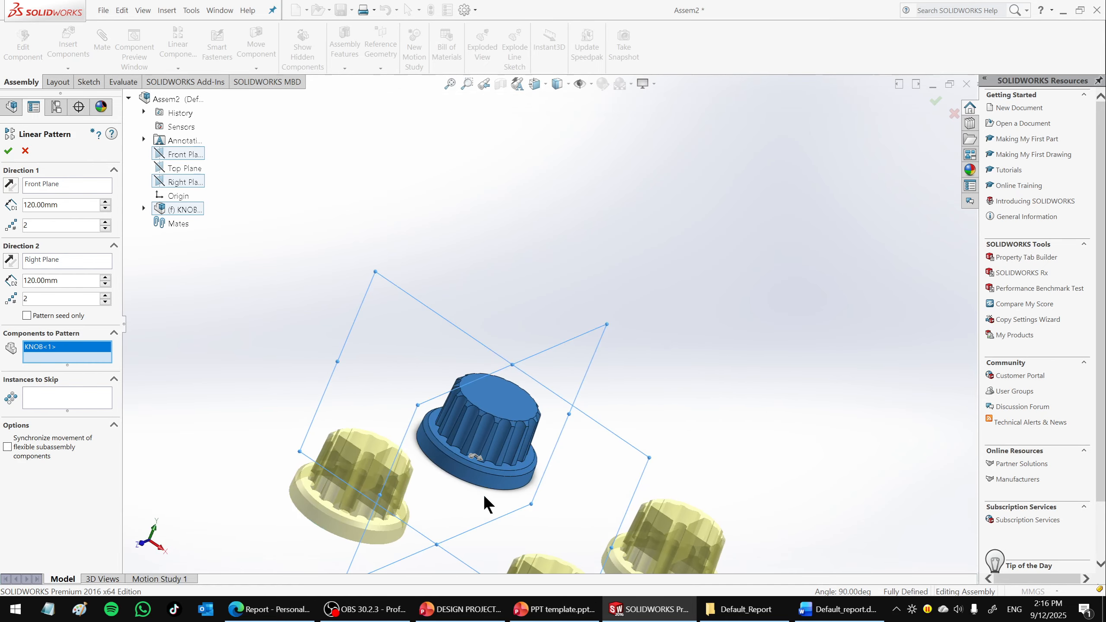
scroll(530, 346, up, 3)
middle_drag(530, 346, 543, 371)
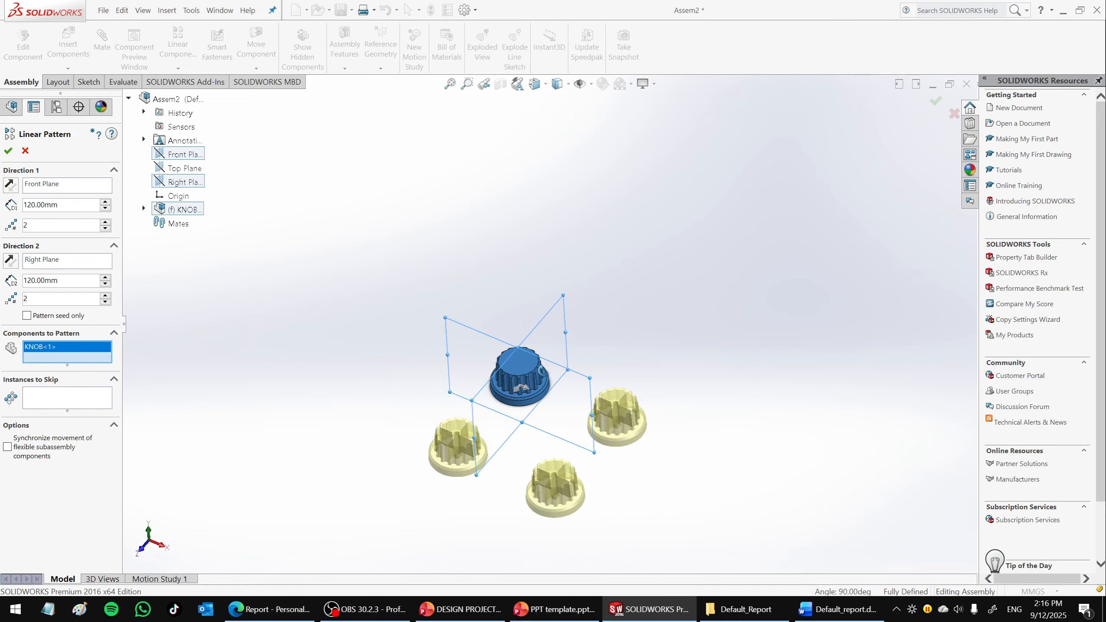
click(103, 226)
click(103, 226)
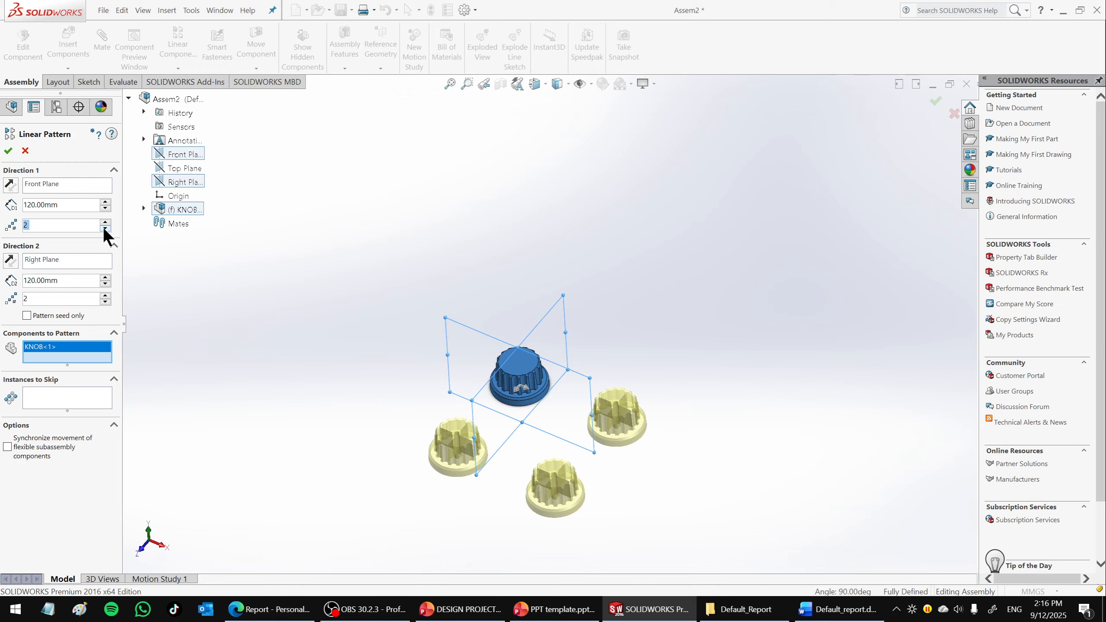
click(104, 302)
Examine the undersides and internal ribs of the knobs in the pattern preview, comparing the original knob with its instances.
middle_drag(477, 441, 559, 168)
scroll(578, 276, down, 7)
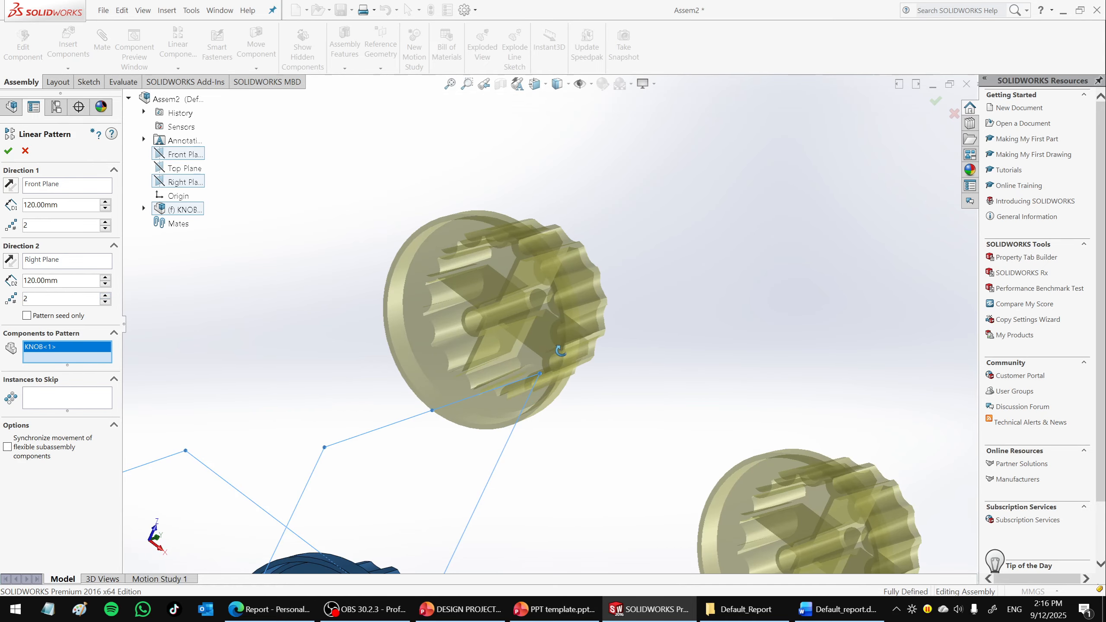
middle_drag(557, 350, 589, 288)
scroll(548, 287, up, 6)
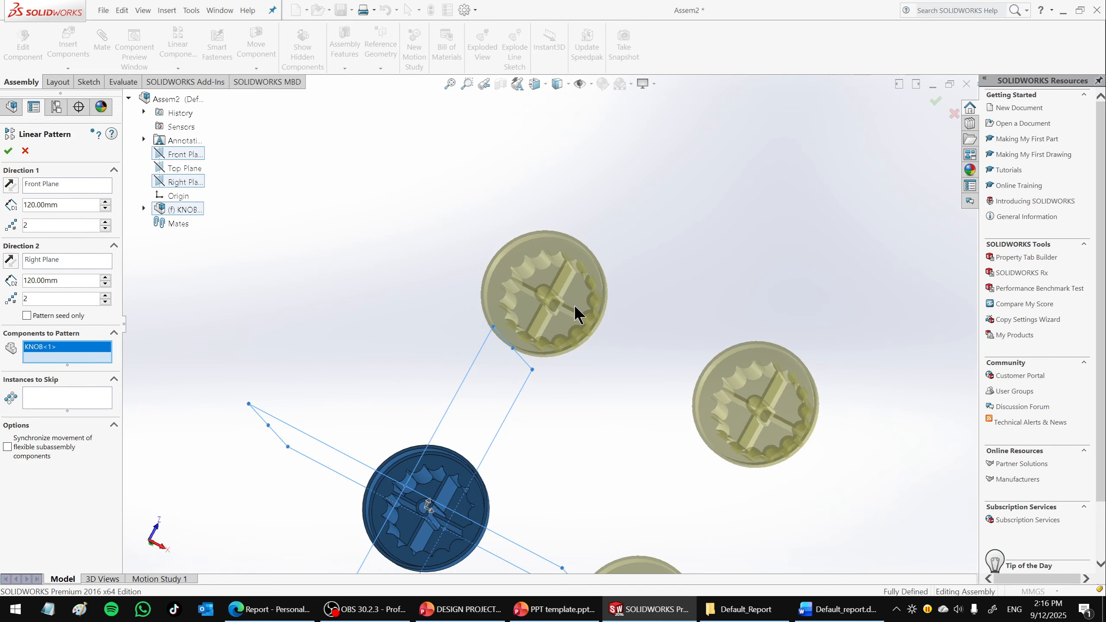
scroll(573, 329, down, 4)
scroll(497, 286, up, 2)
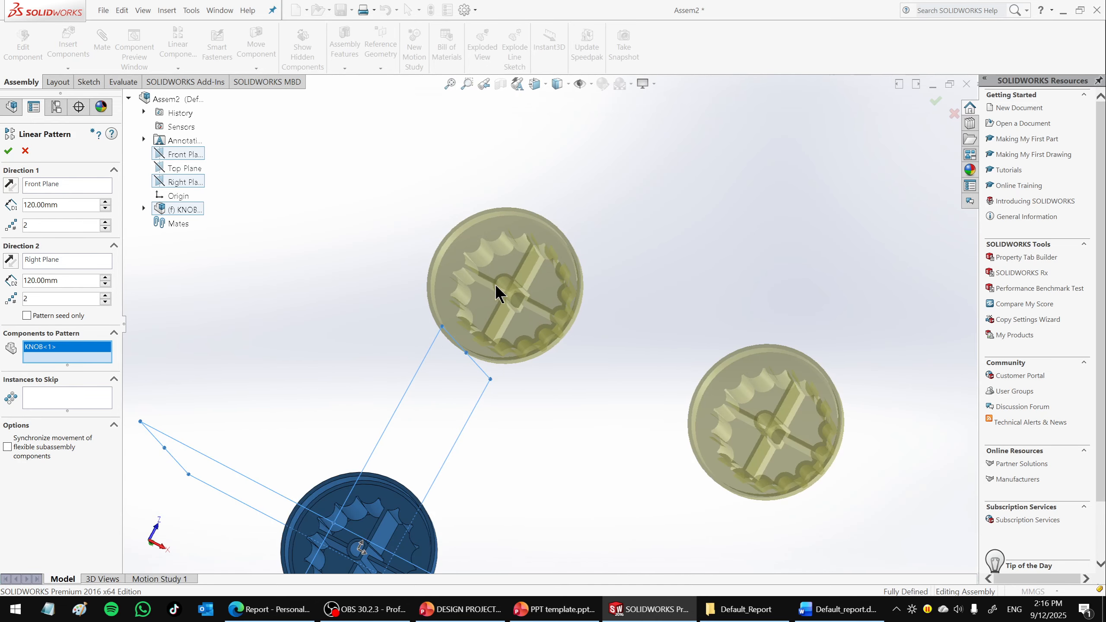
scroll(731, 428, up, 2)
scroll(686, 397, down, 1)
scroll(579, 448, up, 3)
scroll(505, 466, down, 2)
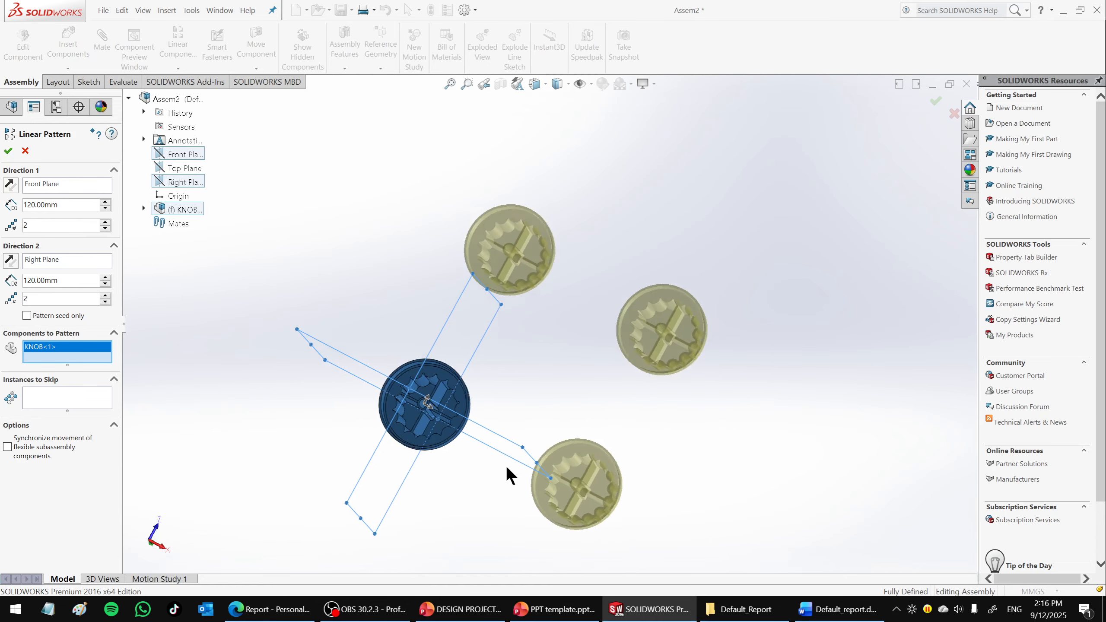
middle_drag(508, 433, 476, 402)
scroll(504, 375, down, 2)
scroll(511, 401, up, 2)
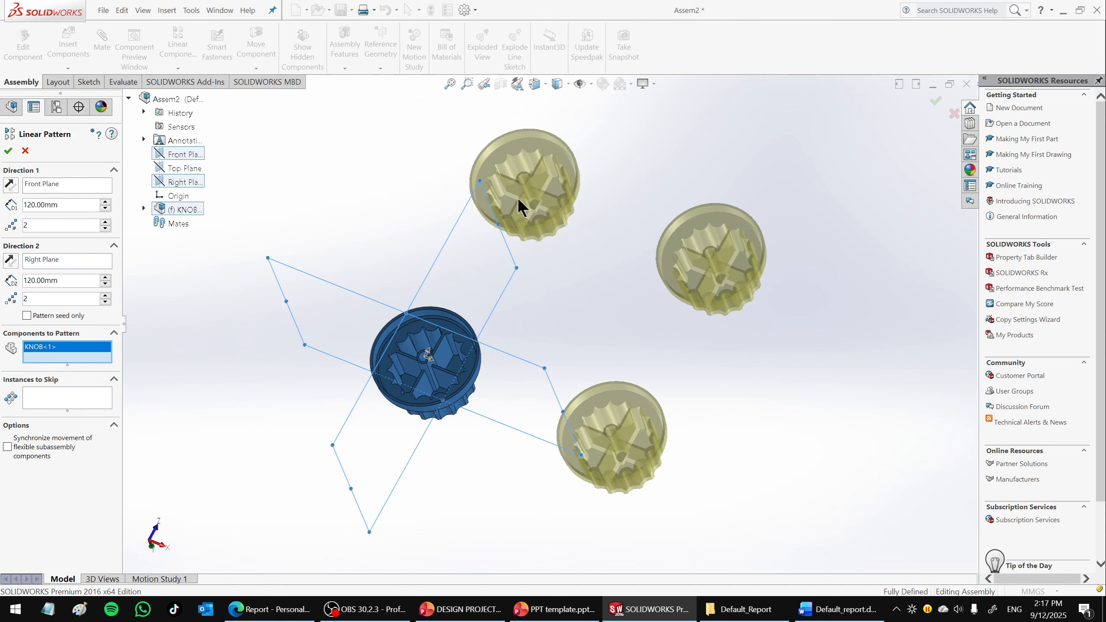
scroll(517, 197, down, 2)
scroll(562, 344, up, 2)
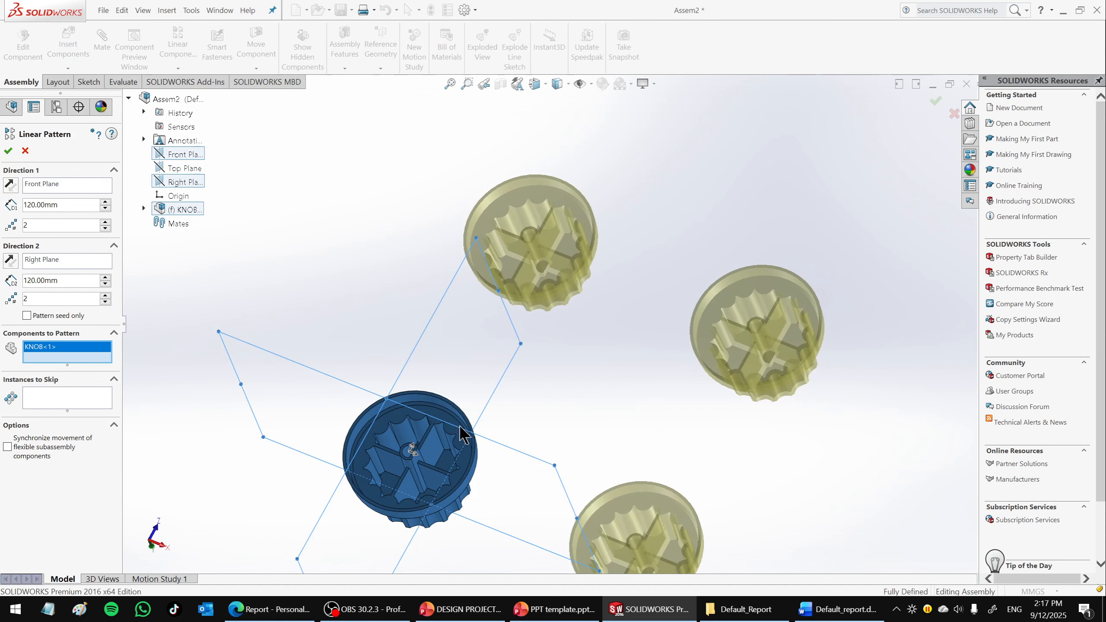
scroll(429, 468, down, 5)
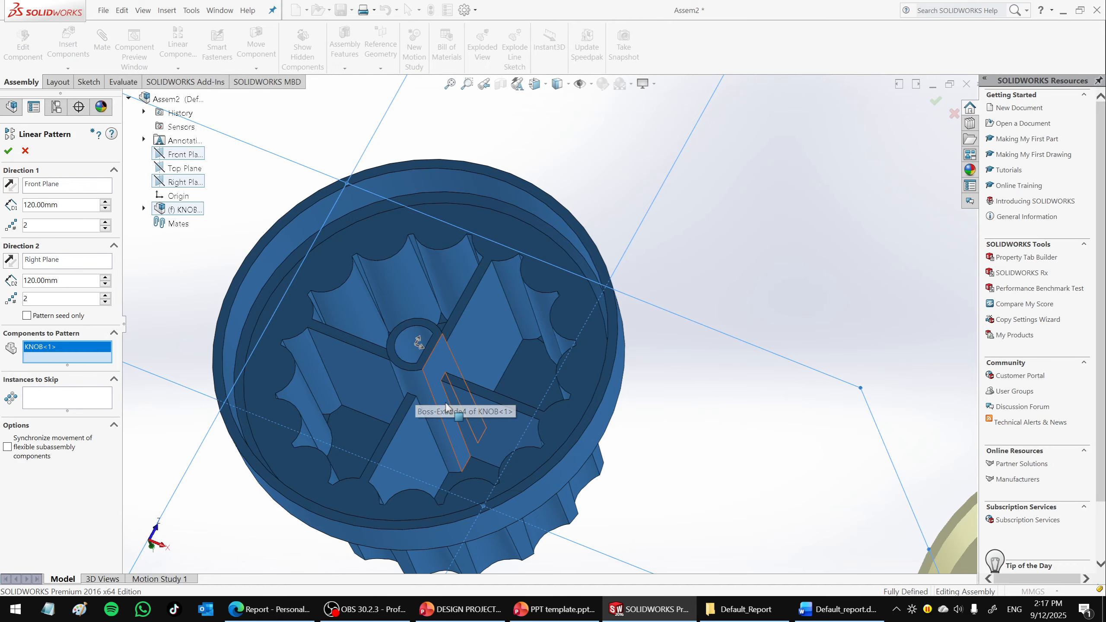
scroll(474, 396, up, 6)
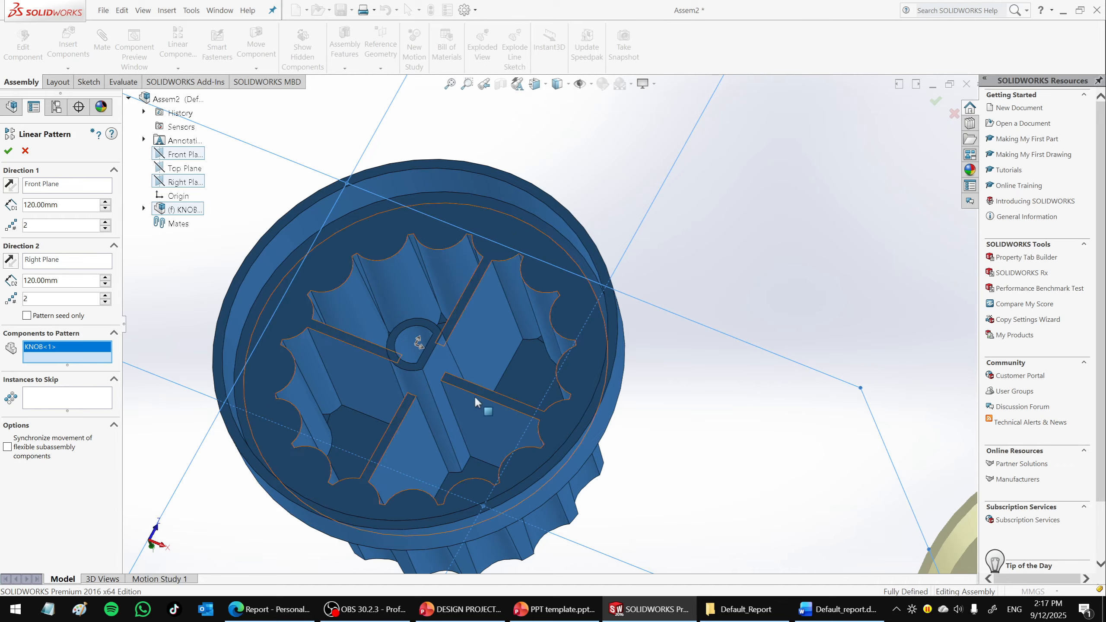
middle_drag(510, 392, 523, 383)
scroll(550, 322, up, 3)
scroll(708, 216, down, 2)
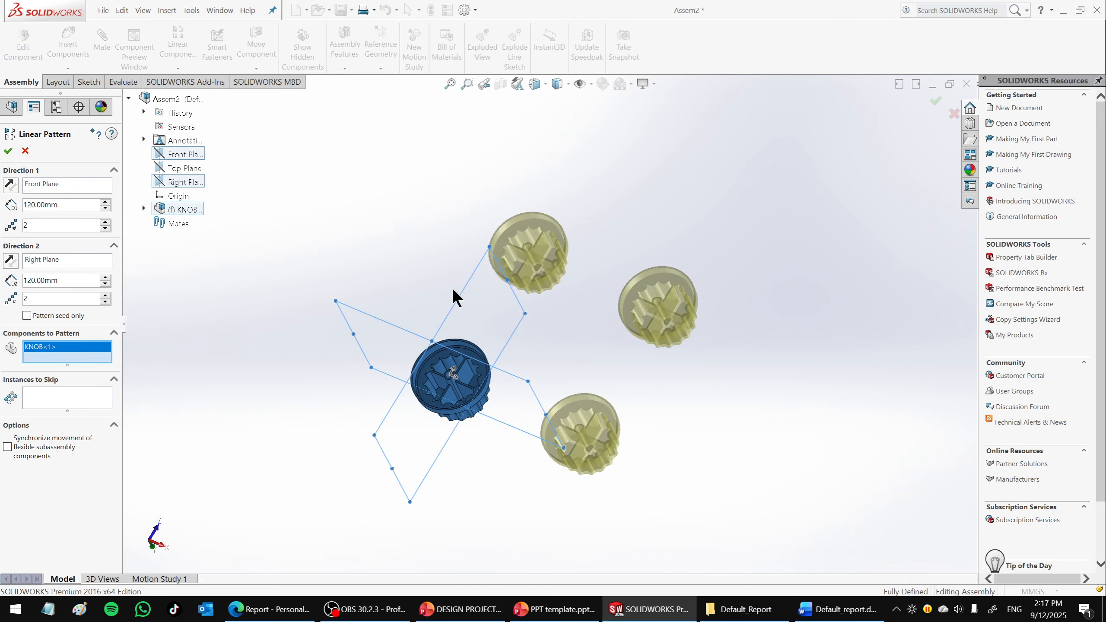
Set Direction 2 of the linear pattern to 1 instance and create the pattern.
click(105, 302)
click(9, 151)
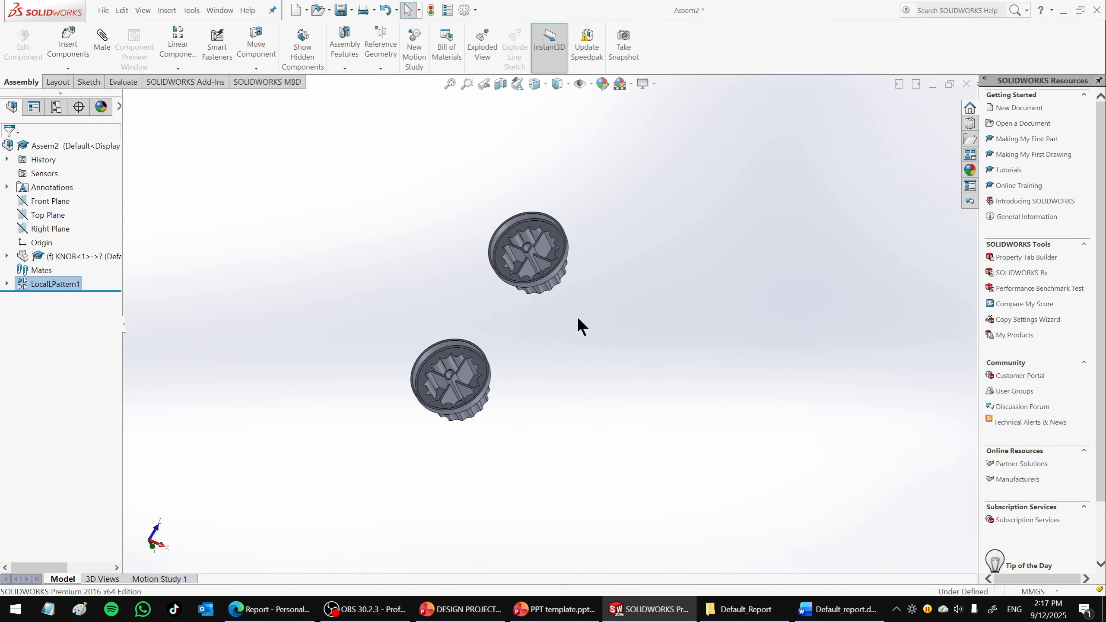
middle_drag(590, 310, 572, 333)
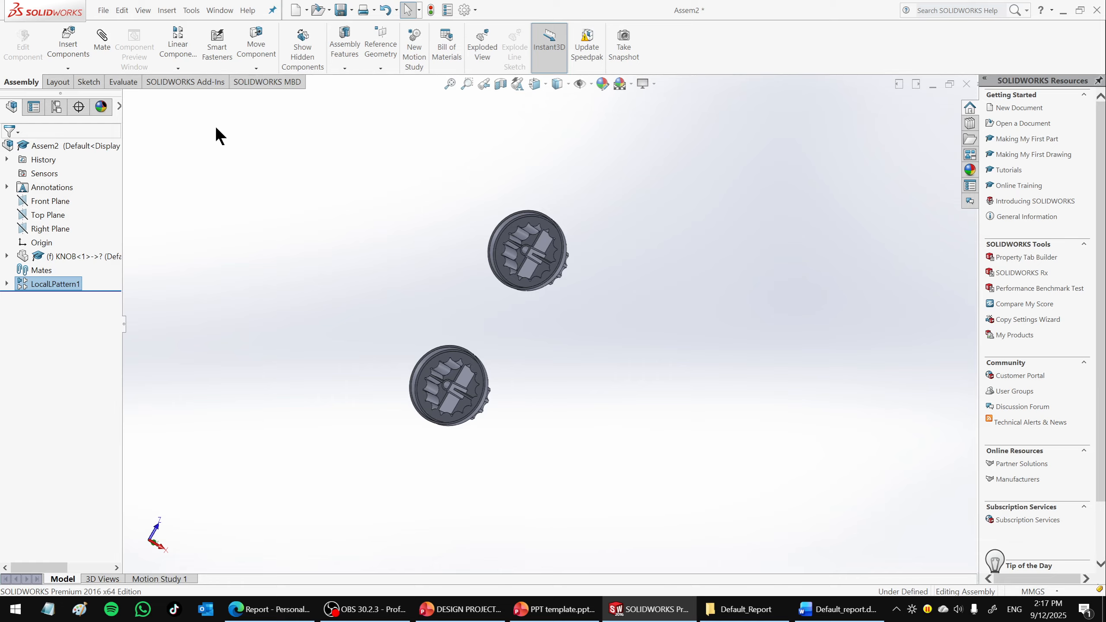
Mirror both knobs about the Right Plane as mirrored components.
click(185, 68)
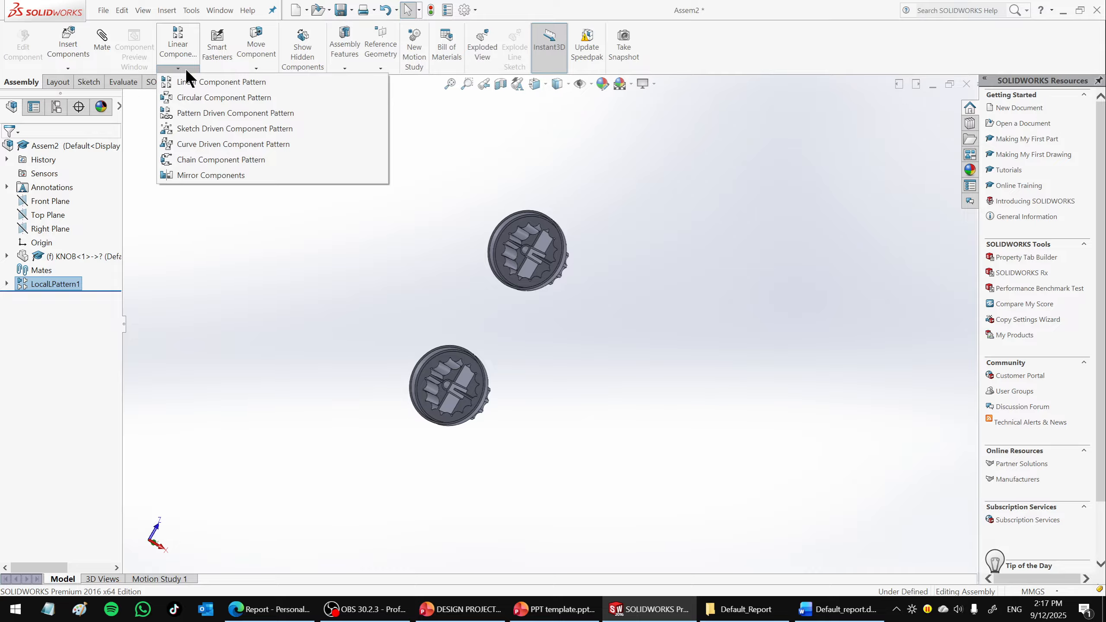
click(210, 176)
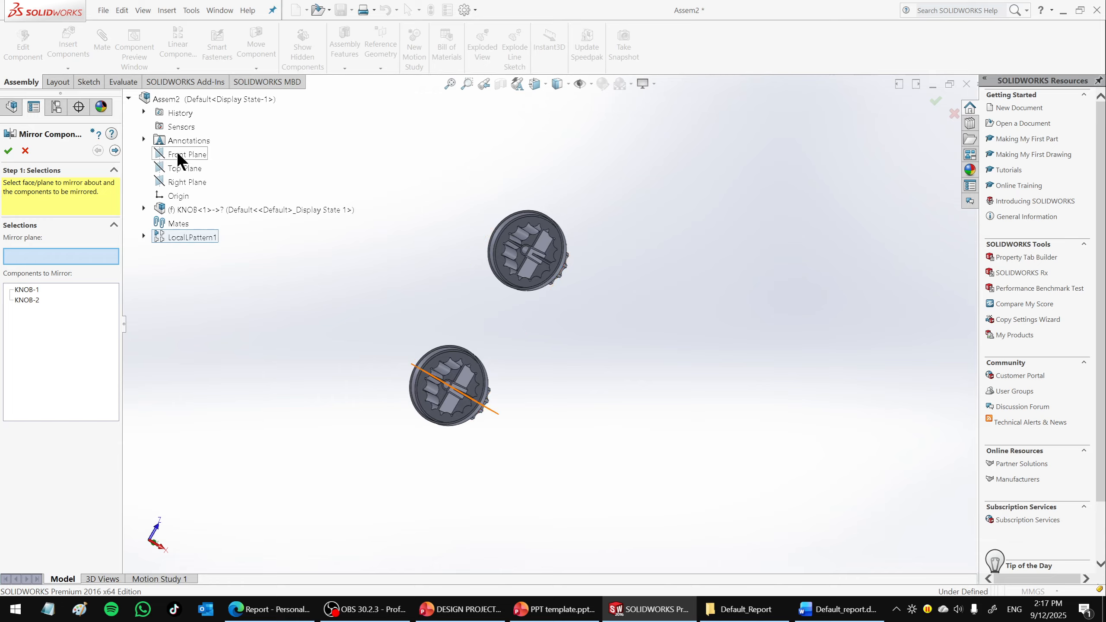
click(178, 182)
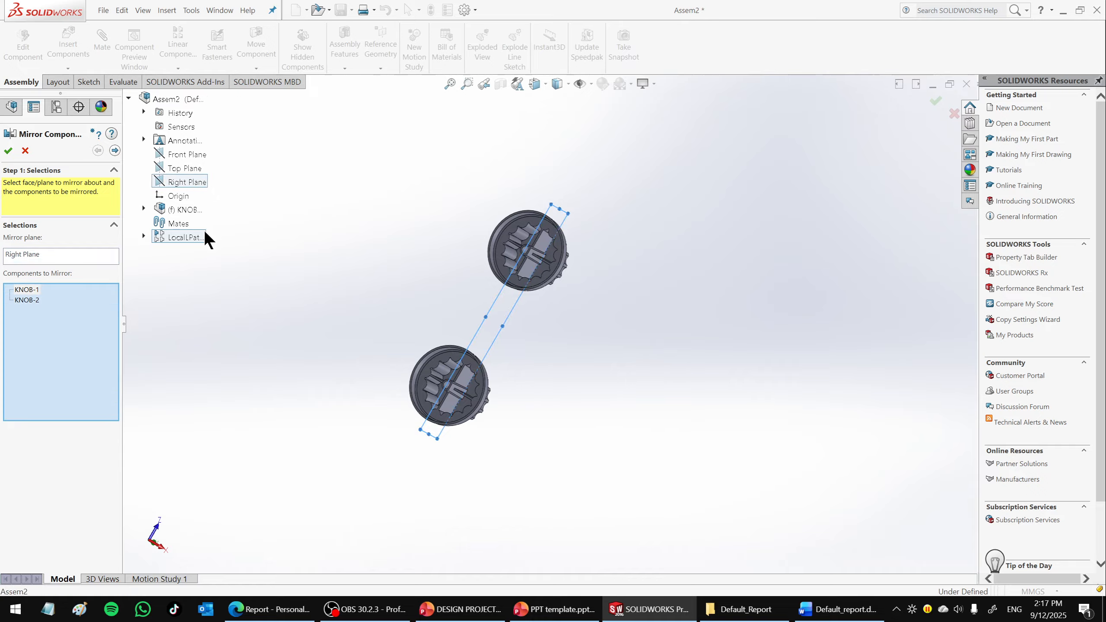
click(9, 151)
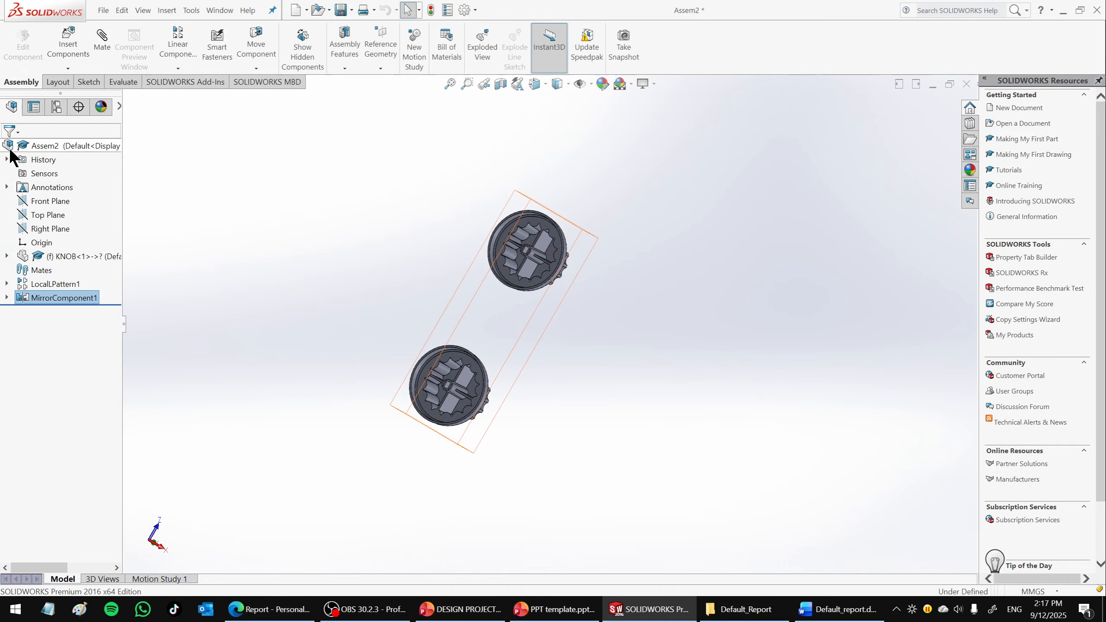
Expand the mirror feature and check where its two mirrored knobs lie in the assembly.
middle_drag(523, 297, 529, 479)
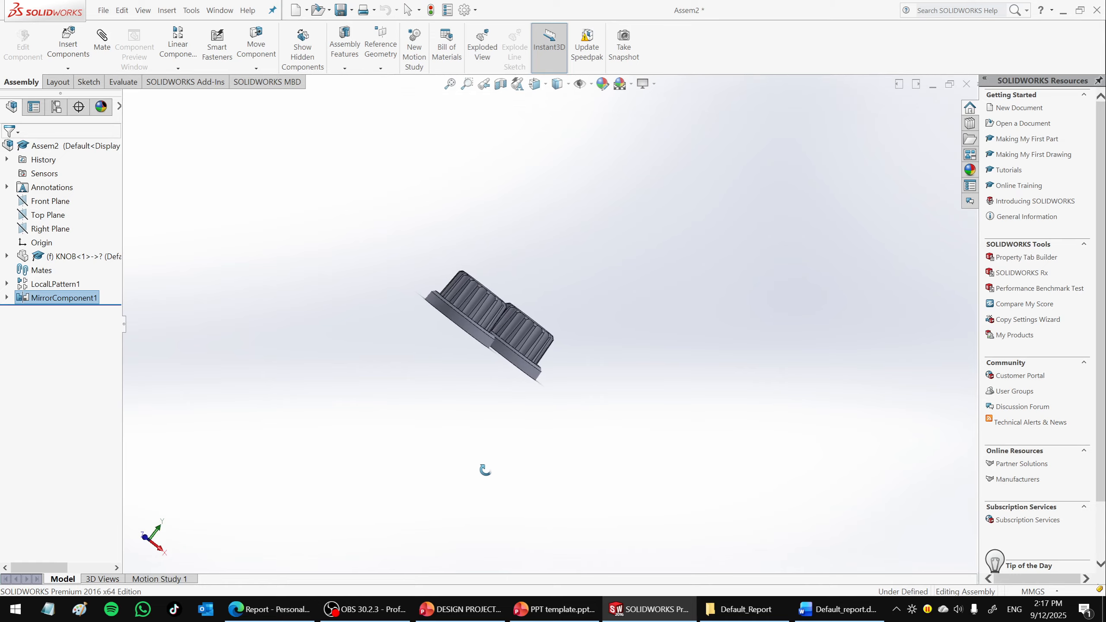
click(7, 298)
click(70, 311)
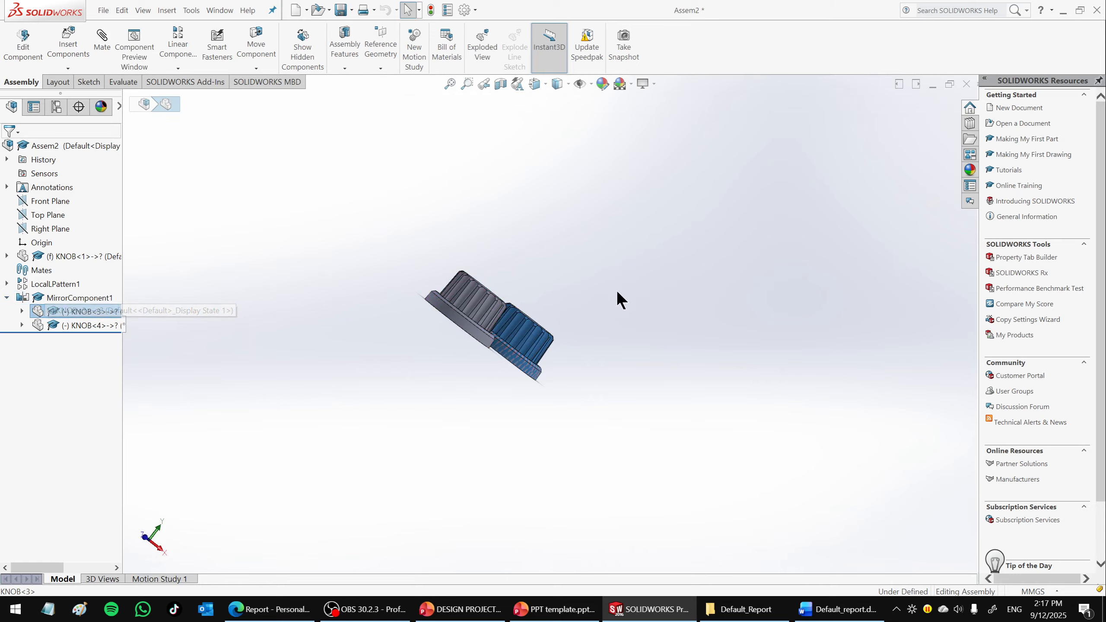
middle_drag(616, 296, 528, 373)
click(91, 324)
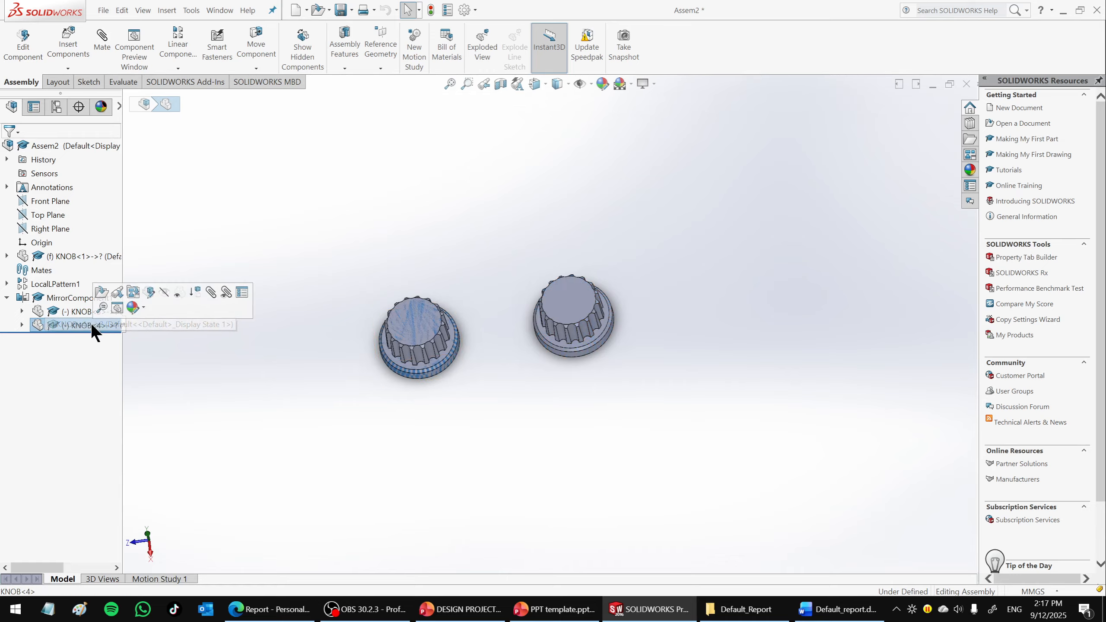
Delete the mirrored component feature from the assembly.
right_click(54, 297)
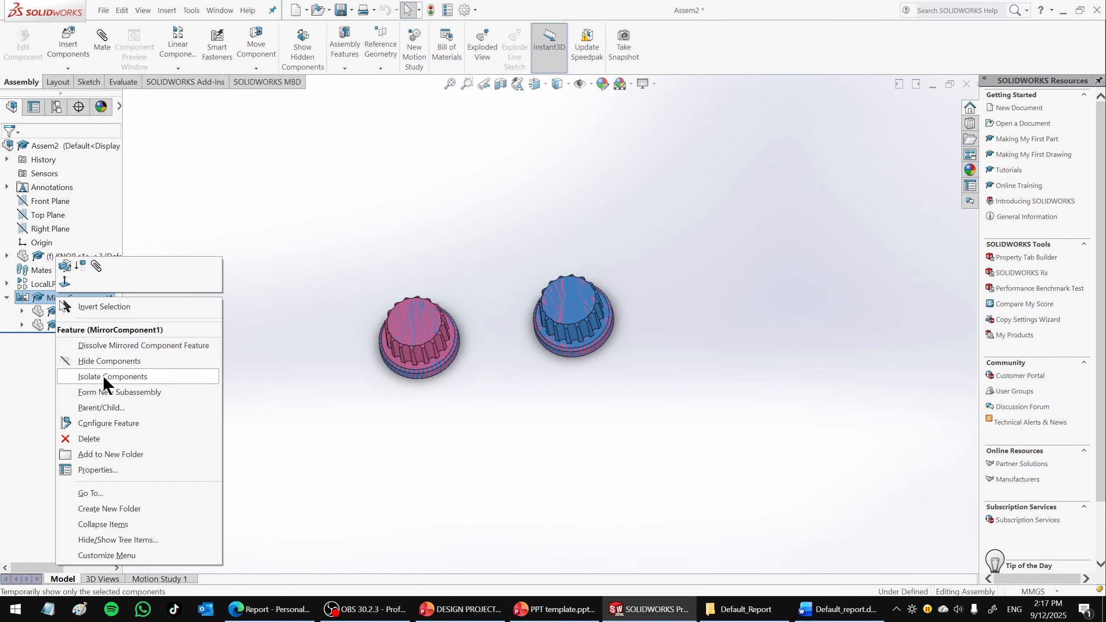
click(79, 436)
click(645, 235)
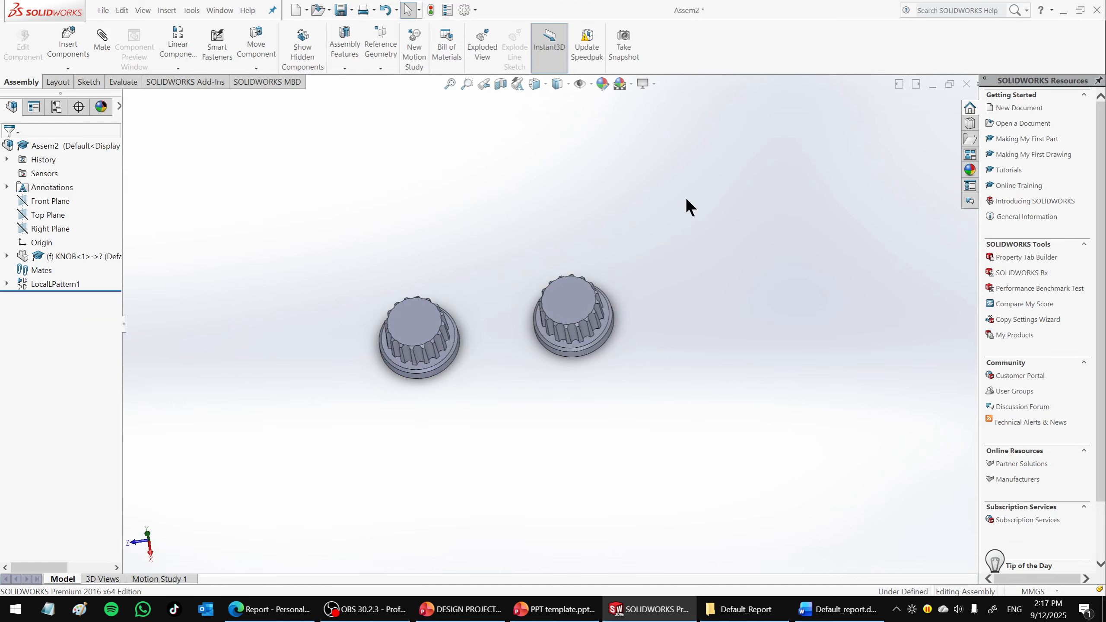
Edit the local linear pattern to have 2 instances in Direction 2 and accept the change.
middle_drag(597, 310, 432, 484)
scroll(575, 236, down, 3)
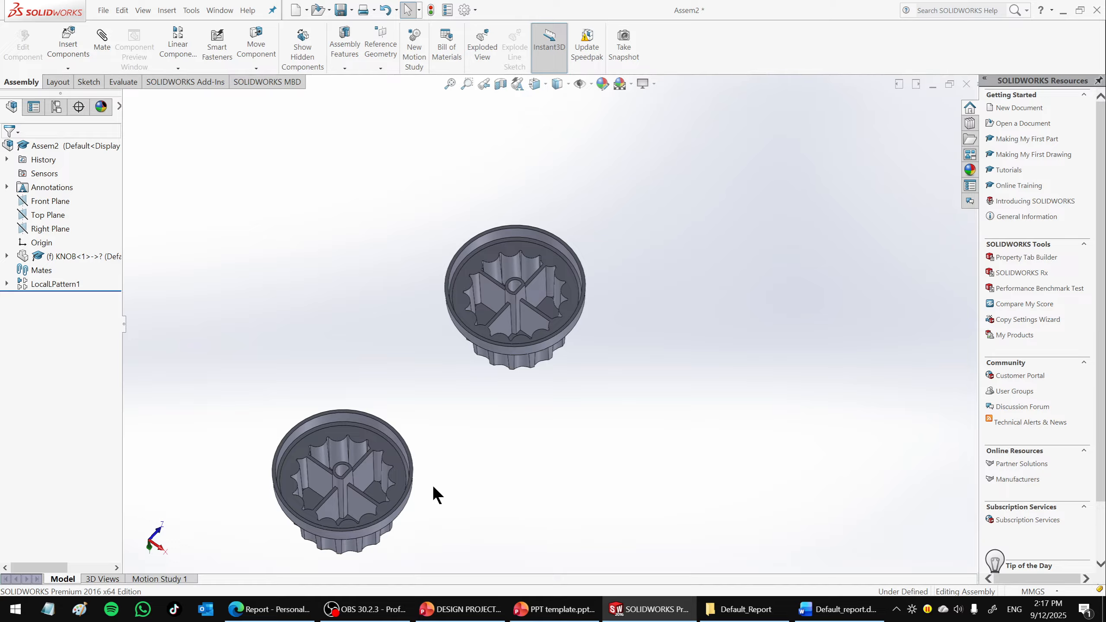
middle_drag(485, 414, 450, 429)
scroll(450, 429, up, 2)
scroll(450, 429, down, 2)
click(6, 283)
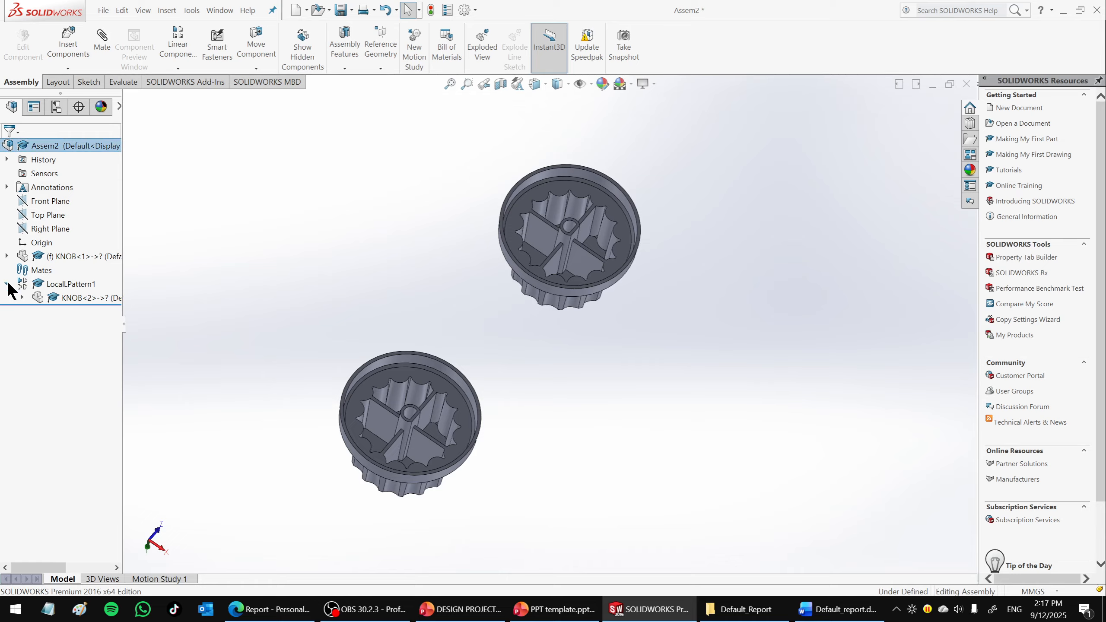
right_click(52, 285)
click(102, 287)
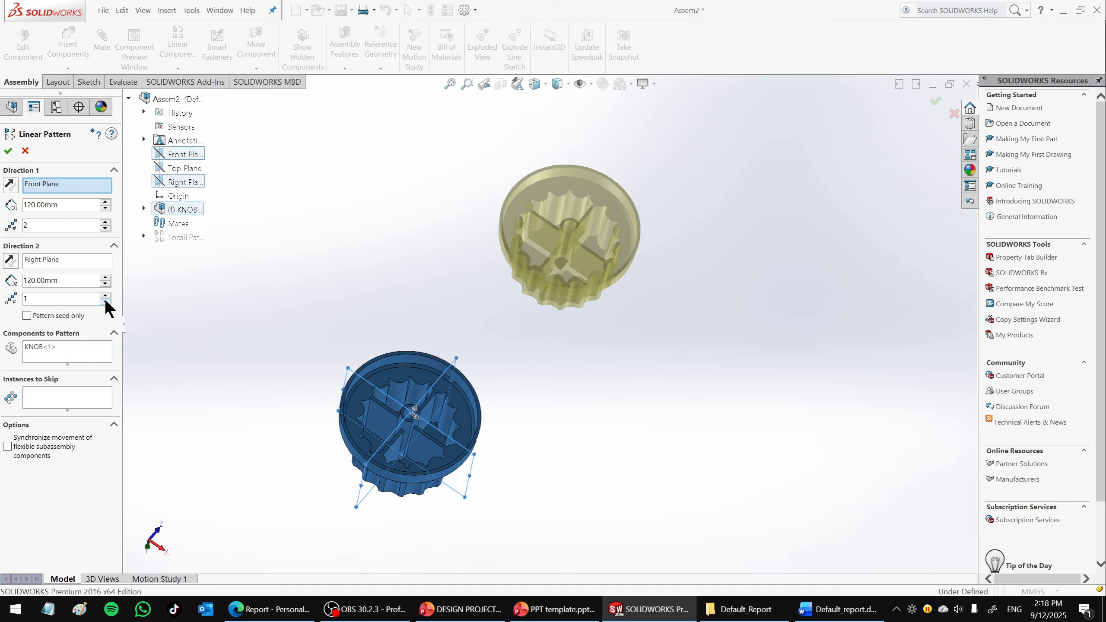
click(105, 294)
middle_drag(479, 226, 558, 301)
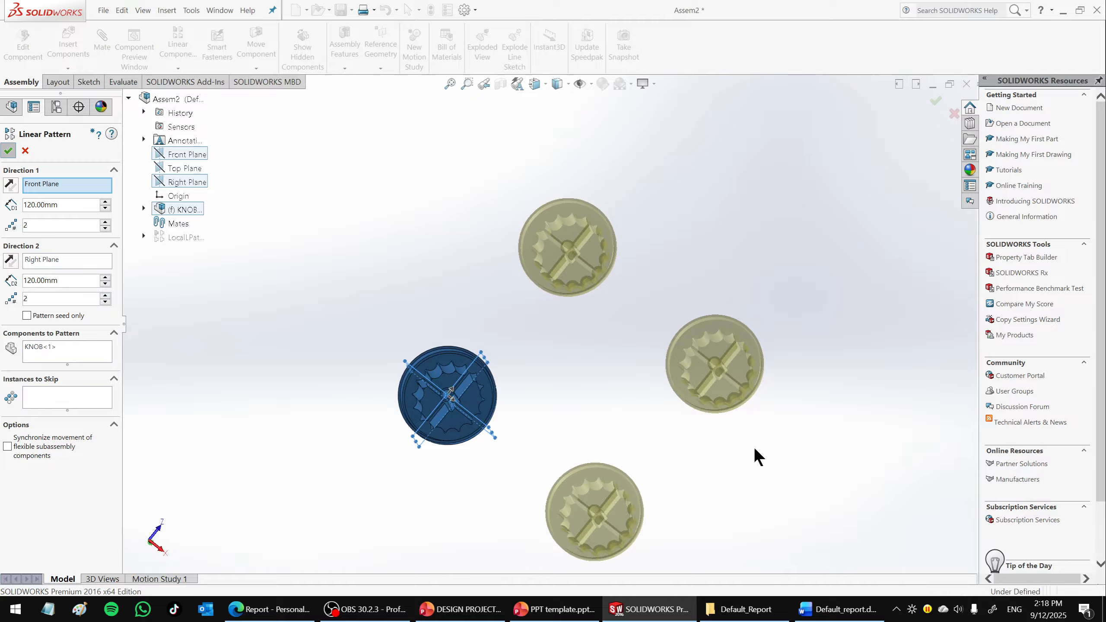
key(Return)
Examine the undersides and internal ribs of the four patterned knobs.
middle_drag(736, 373, 648, 321)
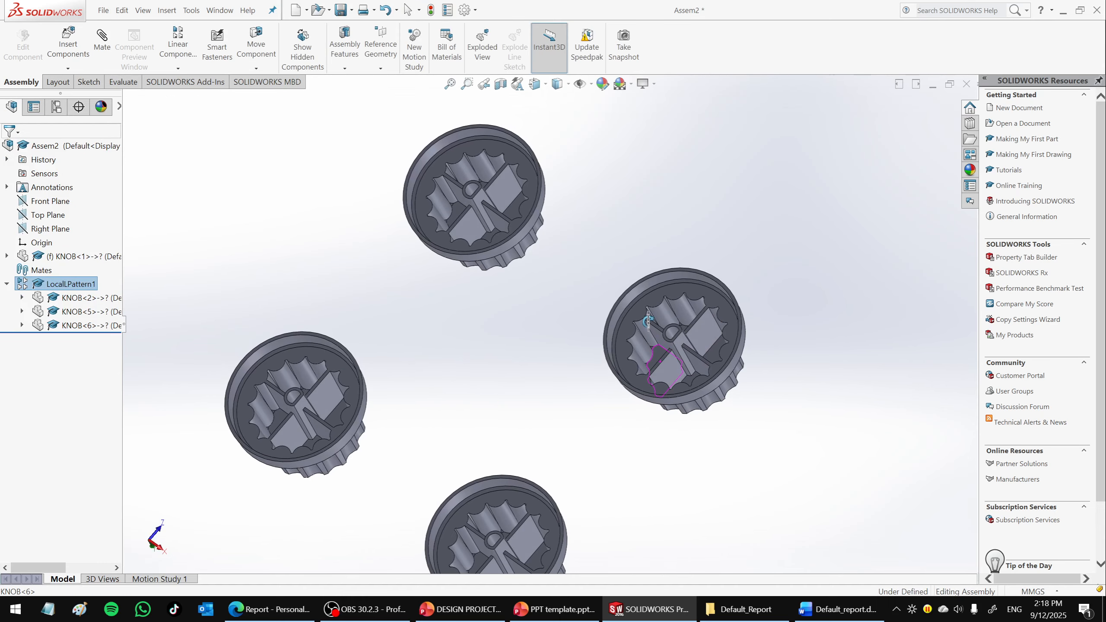
scroll(674, 313, down, 3)
scroll(541, 307, up, 3)
scroll(541, 279, down, 3)
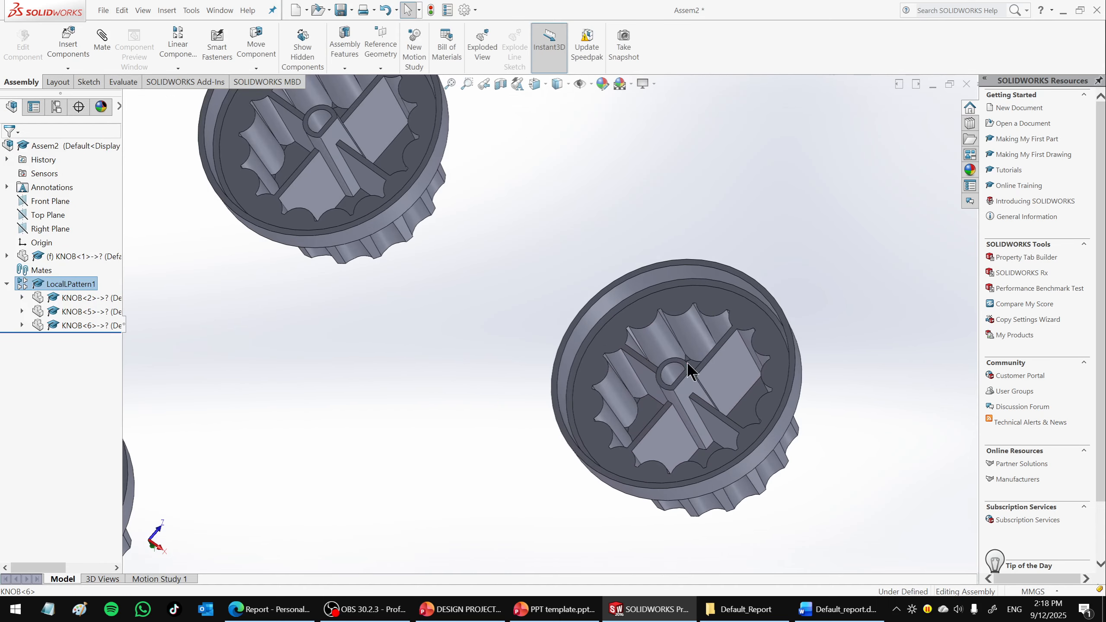
scroll(687, 363, up, 3)
middle_drag(579, 396, 609, 379)
scroll(509, 322, down, 2)
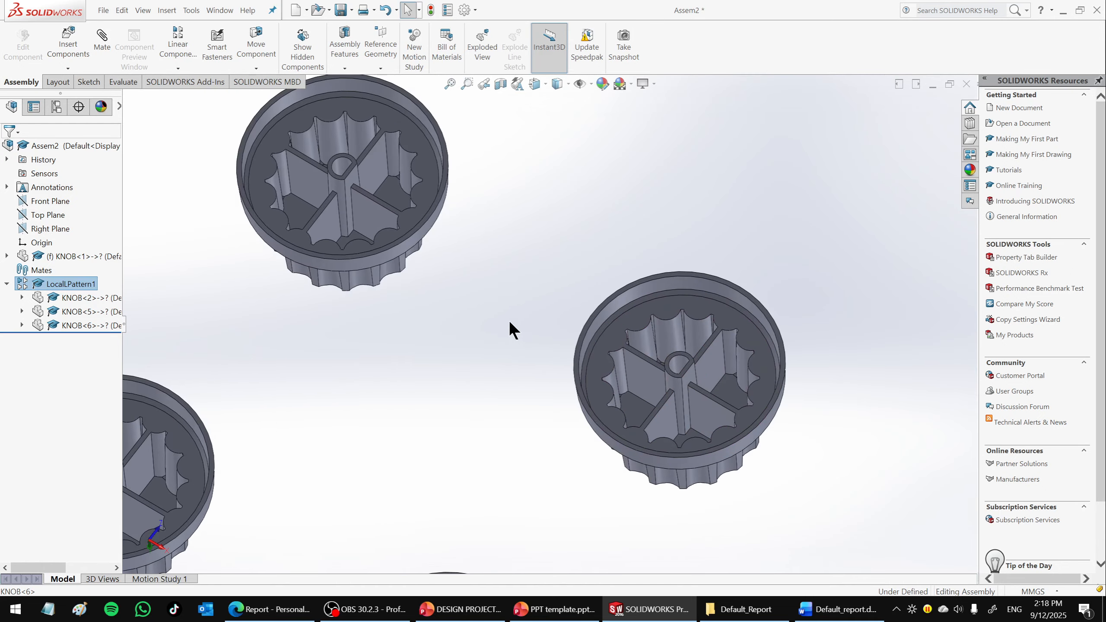
Measure the normal distance between matching inner rib faces of two neighbouring knobs, then clear the selection and view the whole layout.
click(352, 178)
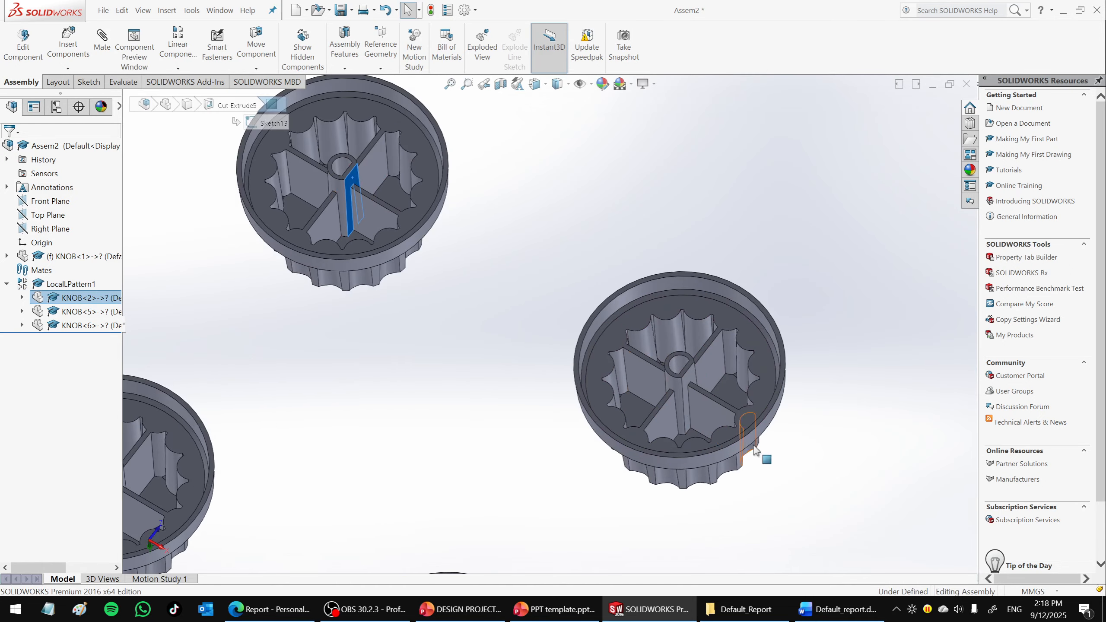
ctrl+click(689, 378)
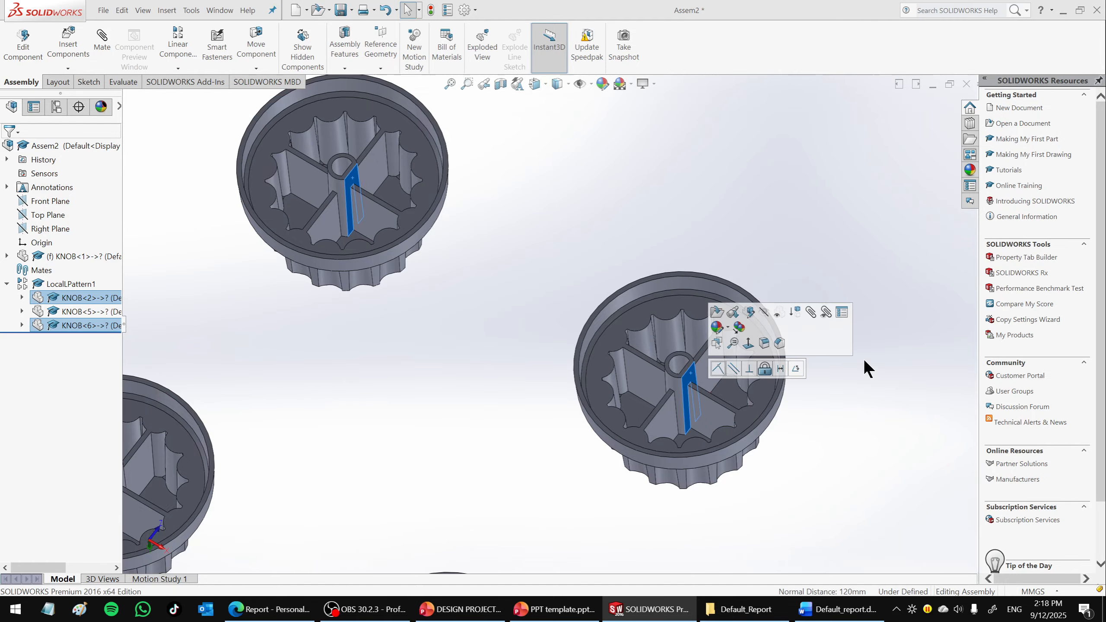
scroll(904, 431, up, 2)
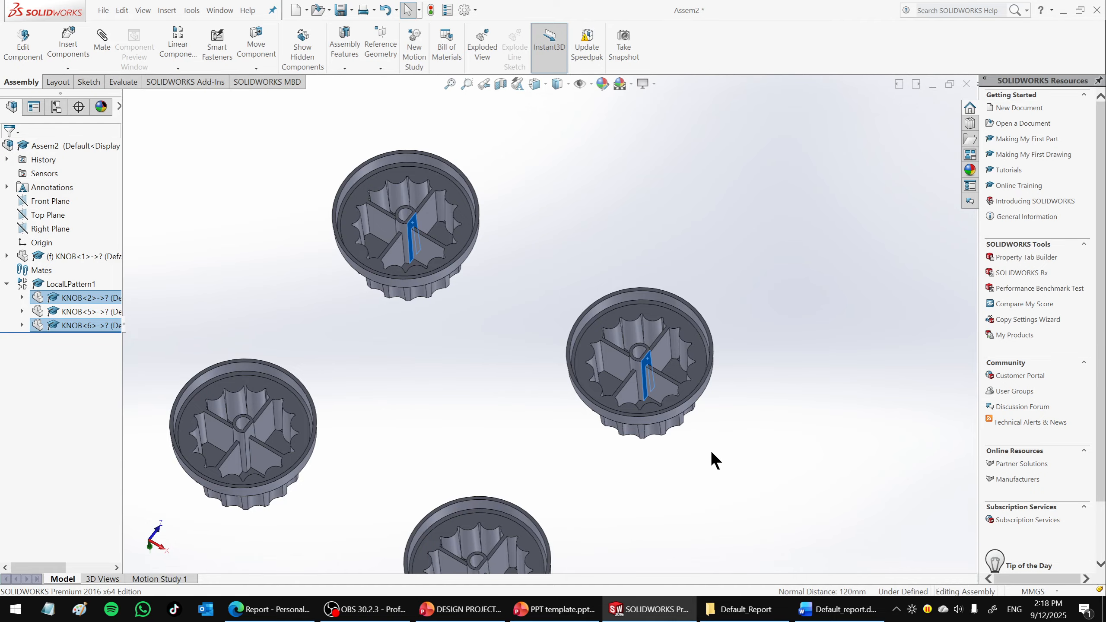
click(745, 431)
middle_drag(763, 414, 469, 534)
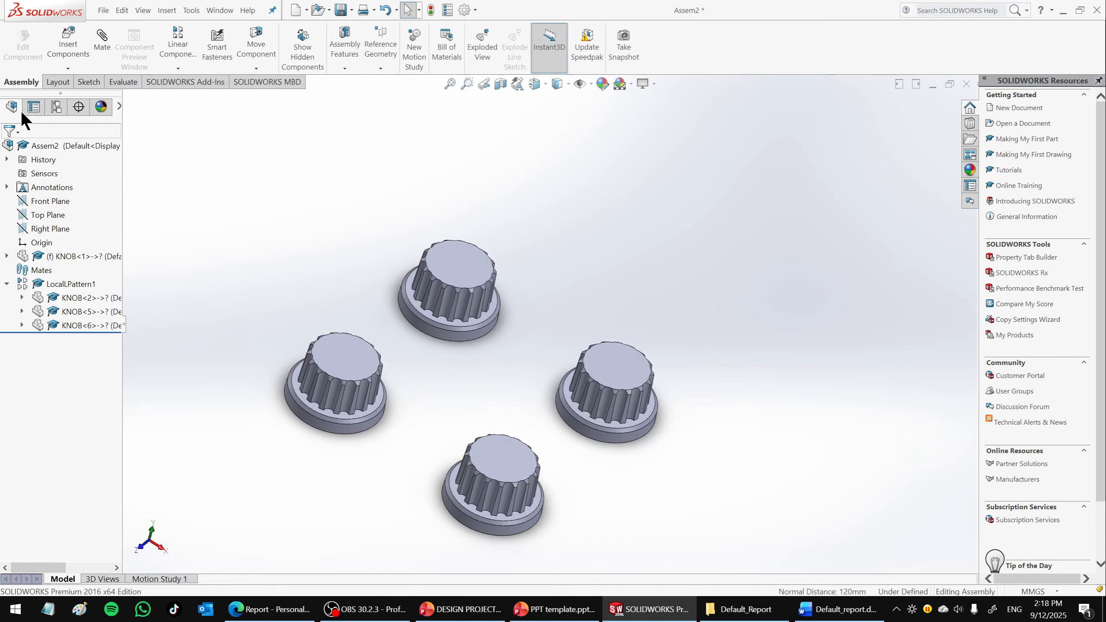
Save the four-knob assembly to the Desktop as a Part (*.prt;*.sldprt) file named 4-CAVITY.
middle_drag(549, 490, 484, 180)
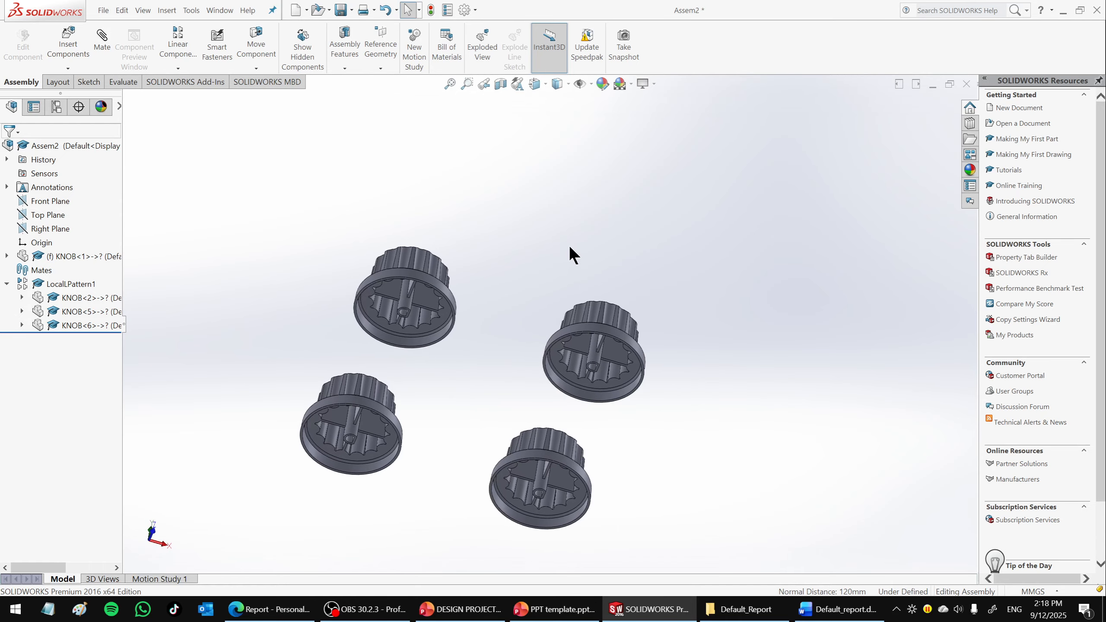
middle_drag(570, 255, 469, 395)
click(103, 10)
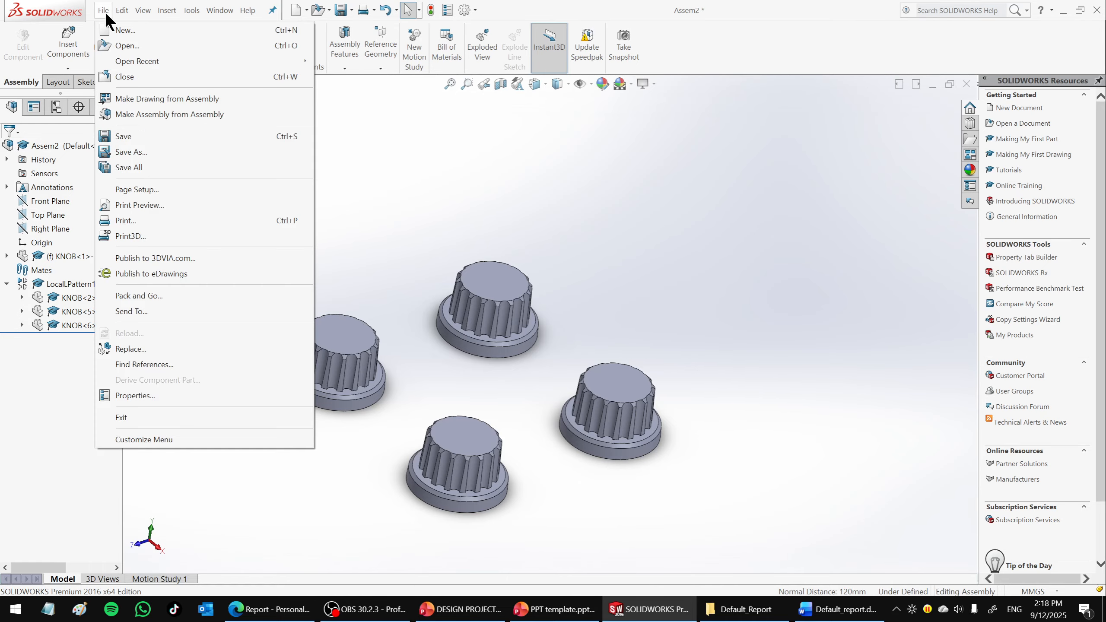
click(131, 152)
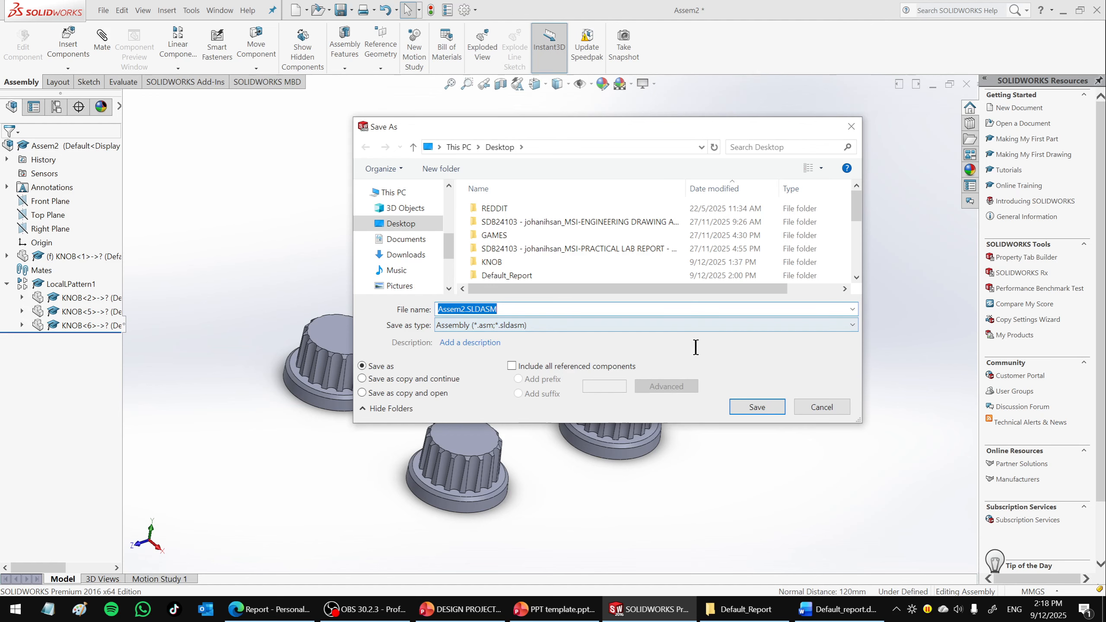
click(692, 324)
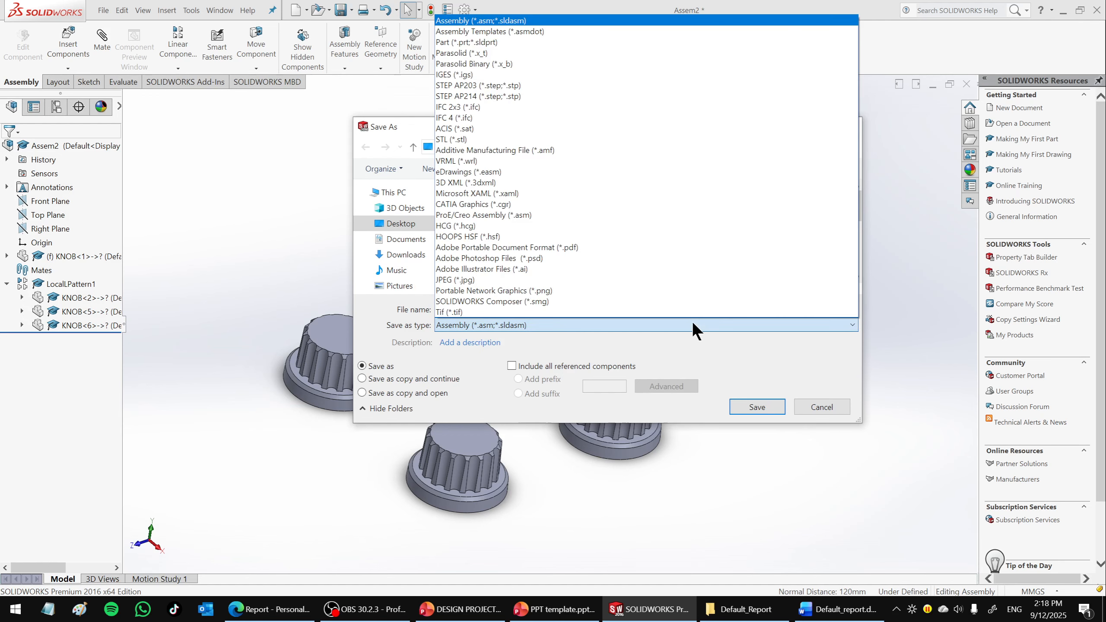
click(476, 43)
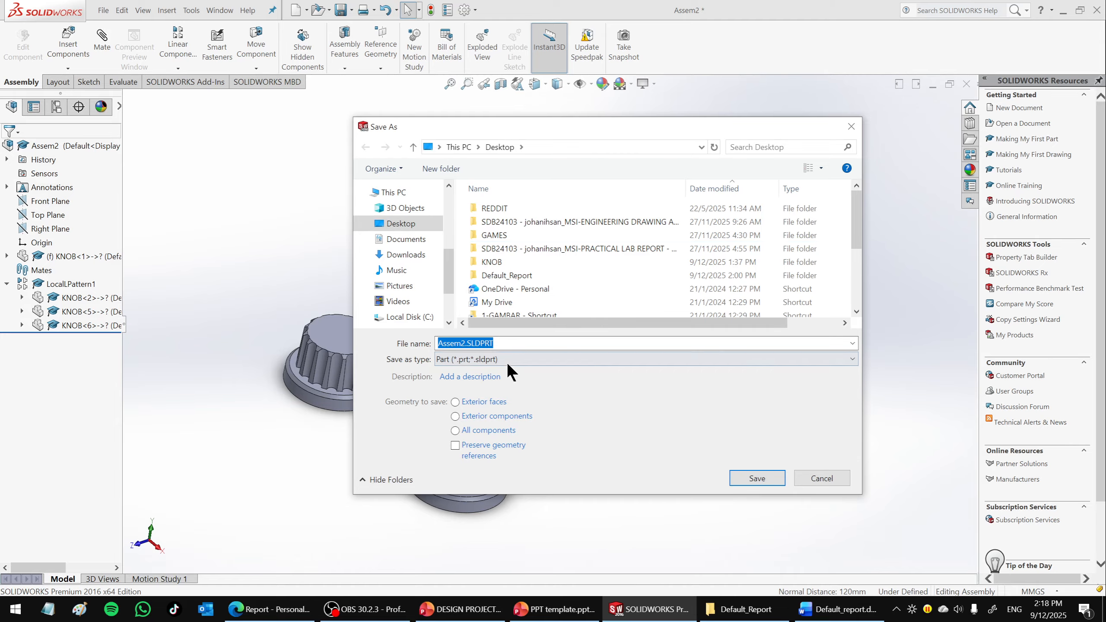
drag(548, 126, 645, 116)
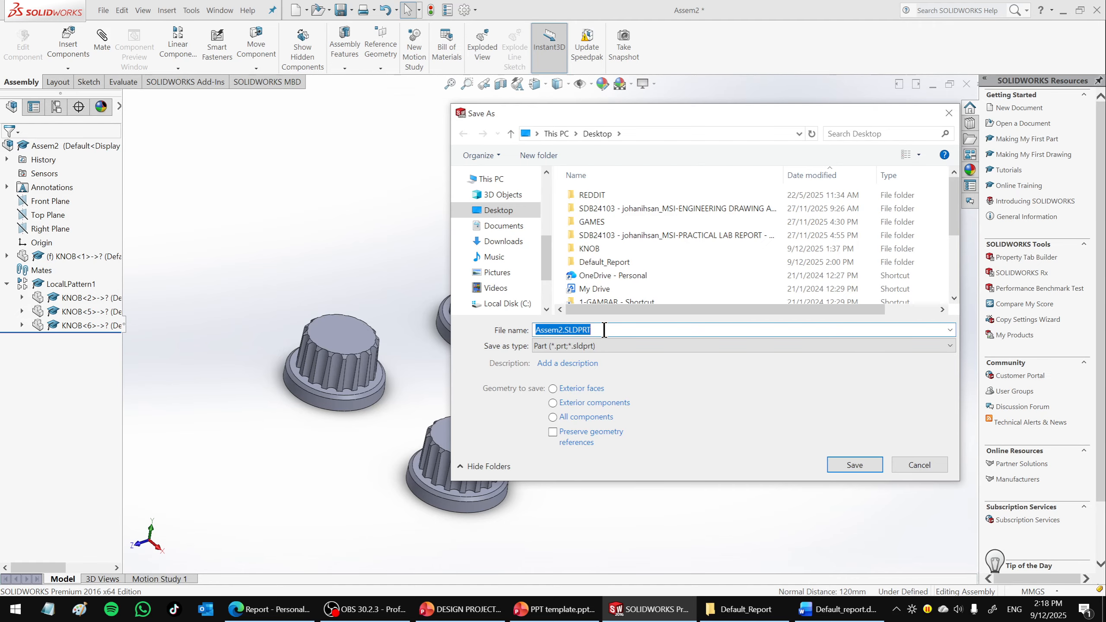
click(584, 330)
double_click(563, 329)
text(4-CAVITY)
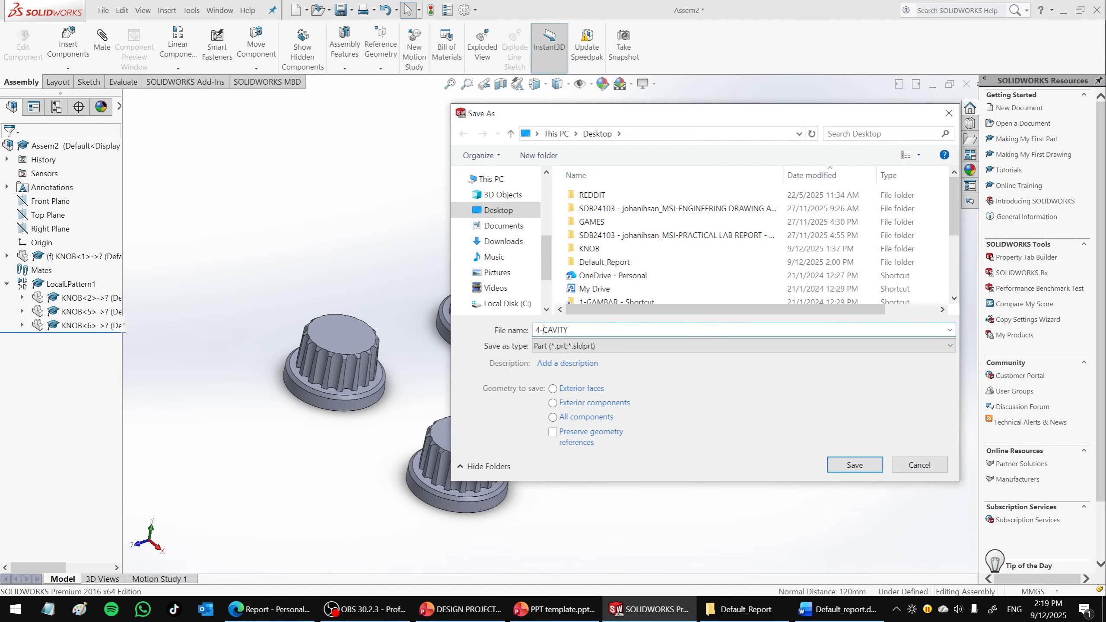
click(868, 464)
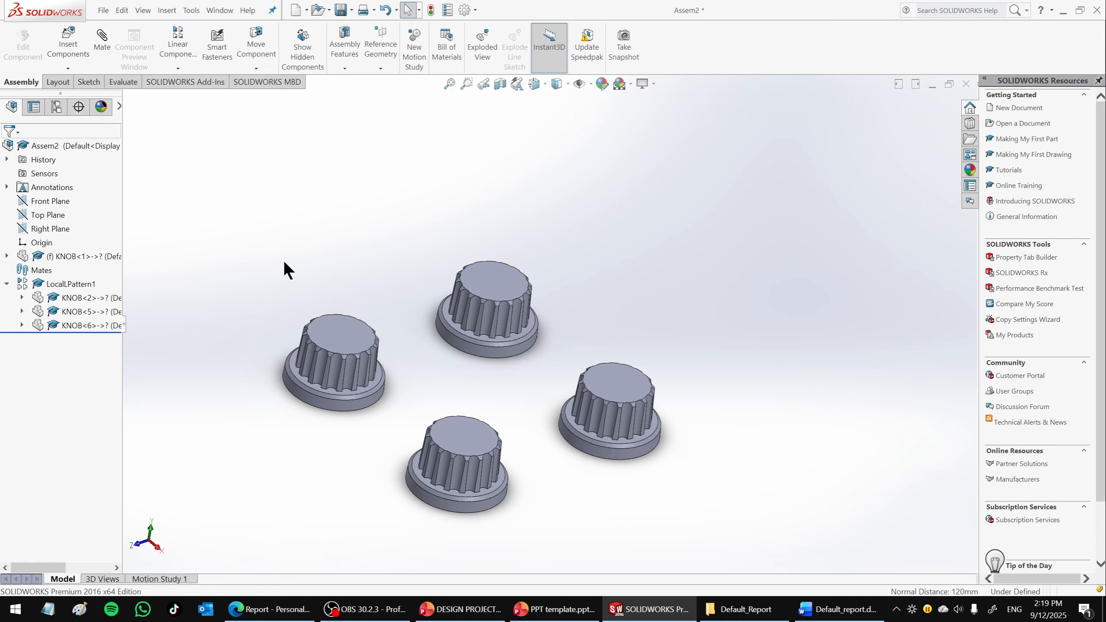
click(219, 10)
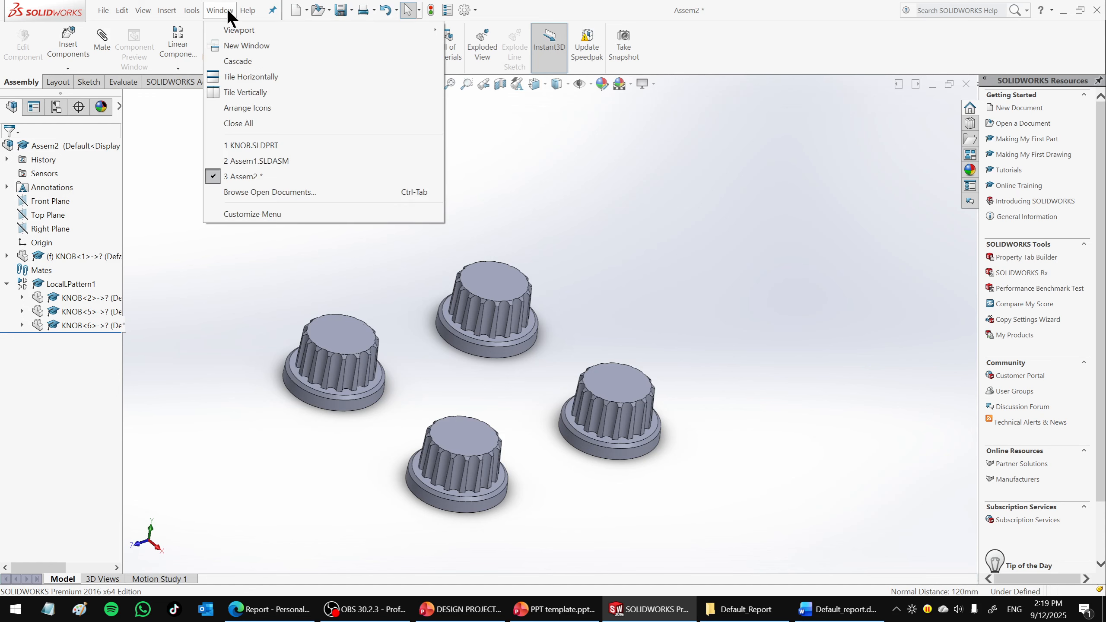
click(643, 242)
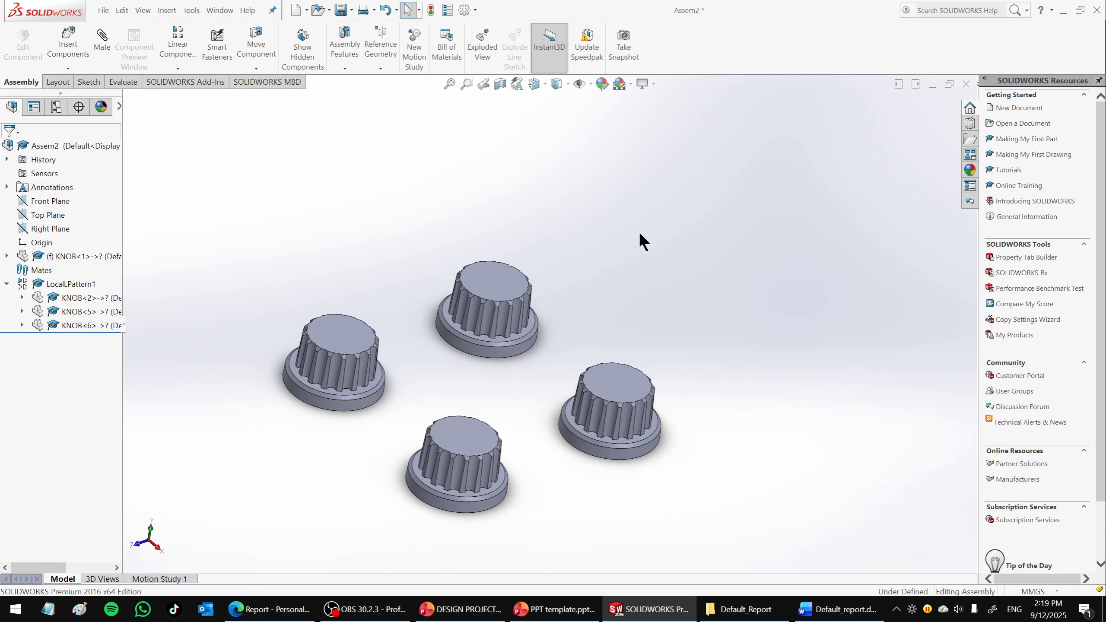
Edit the local linear pattern to have 3 instances in Direction 2 and accept the change.
right_click(71, 284)
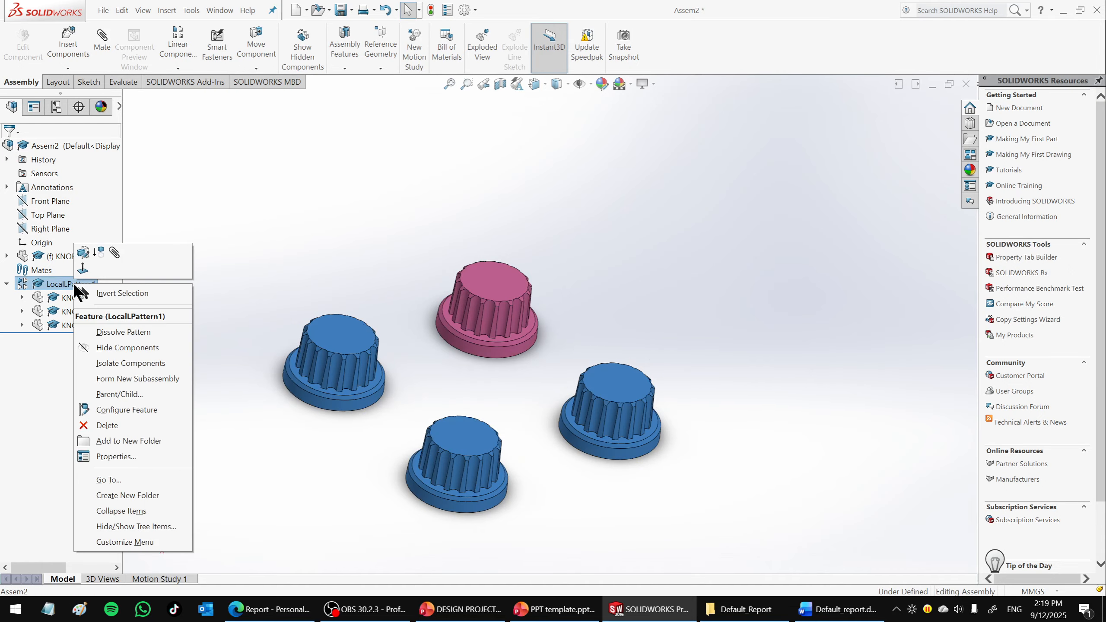
click(84, 252)
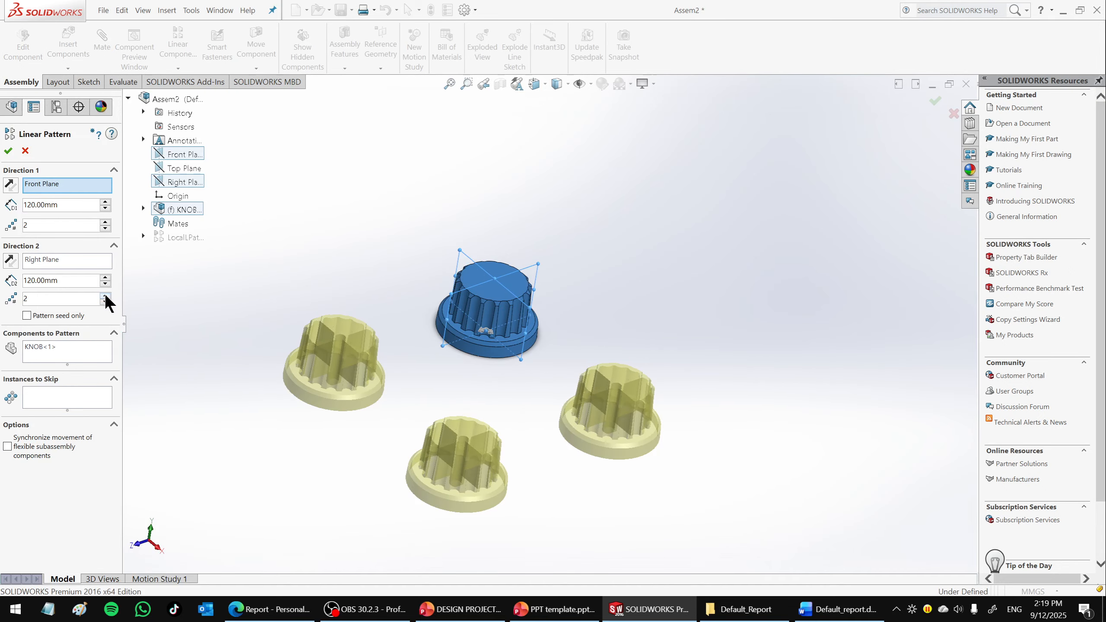
click(105, 295)
scroll(402, 283, up, 2)
middle_drag(403, 284, 577, 320)
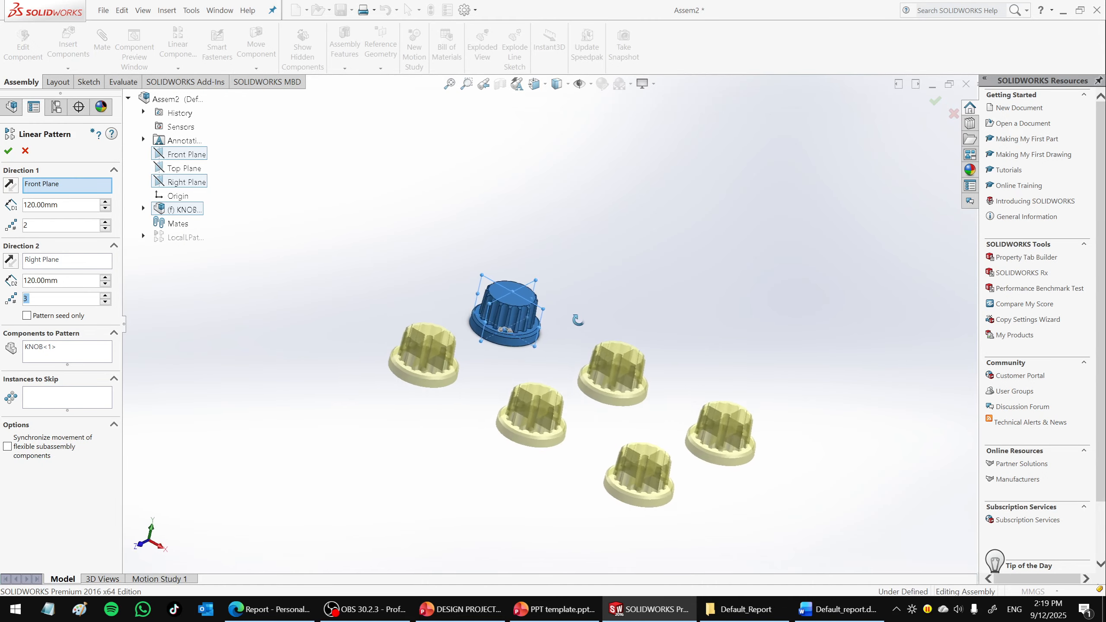
middle_drag(407, 365, 444, 457)
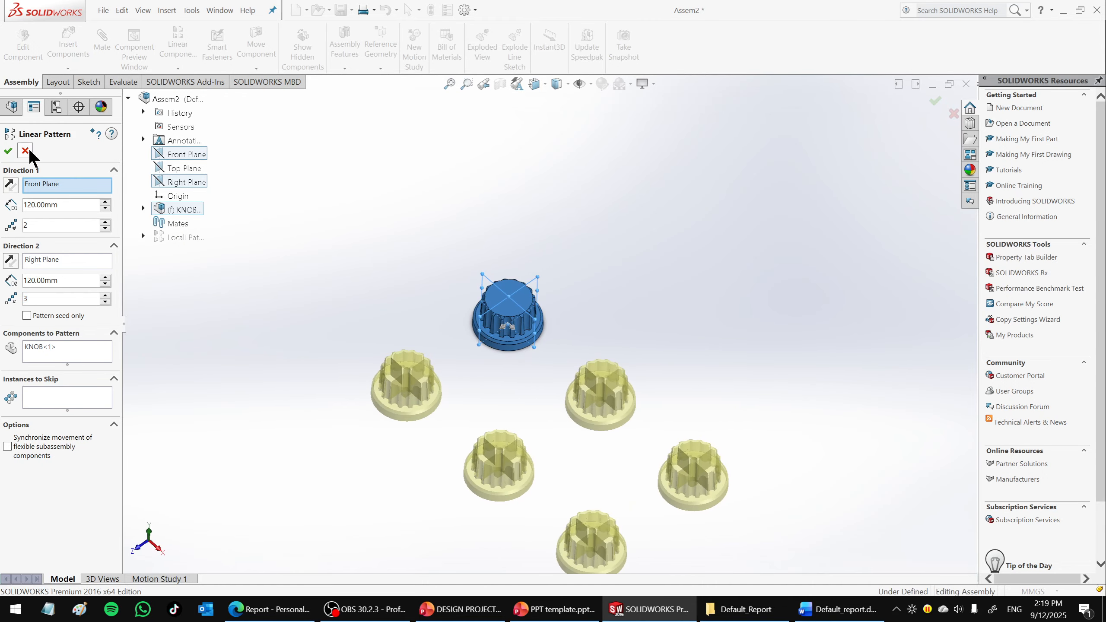
key(Return)
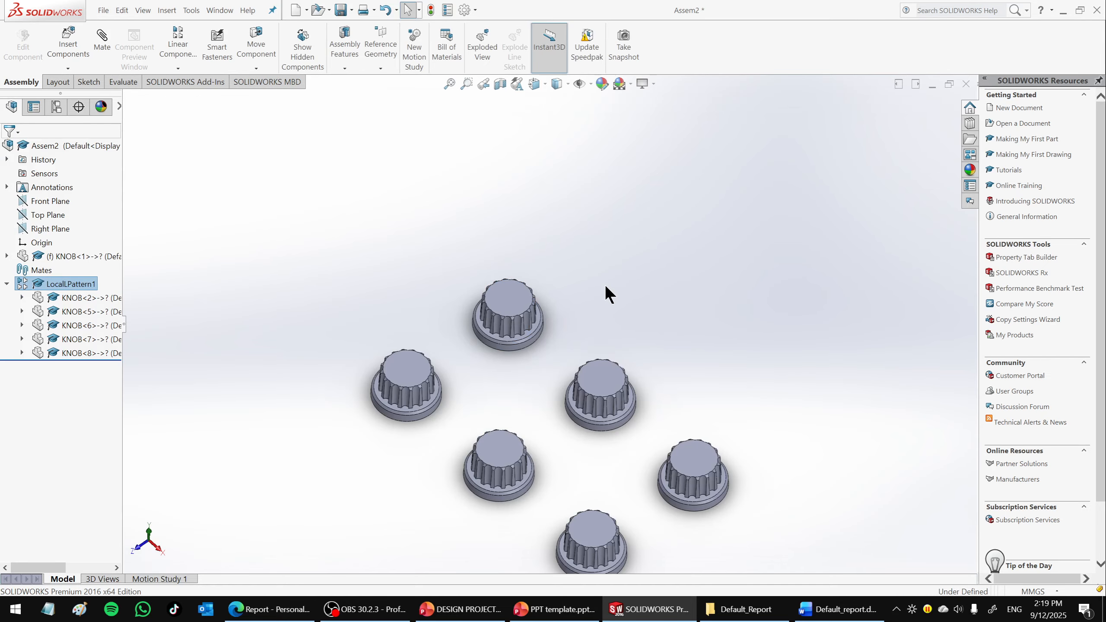
Start saving a copy of the six-knob assembly with Part (*.prt;*.sldprt) as the file type.
middle_drag(603, 287, 635, 263)
click(107, 10)
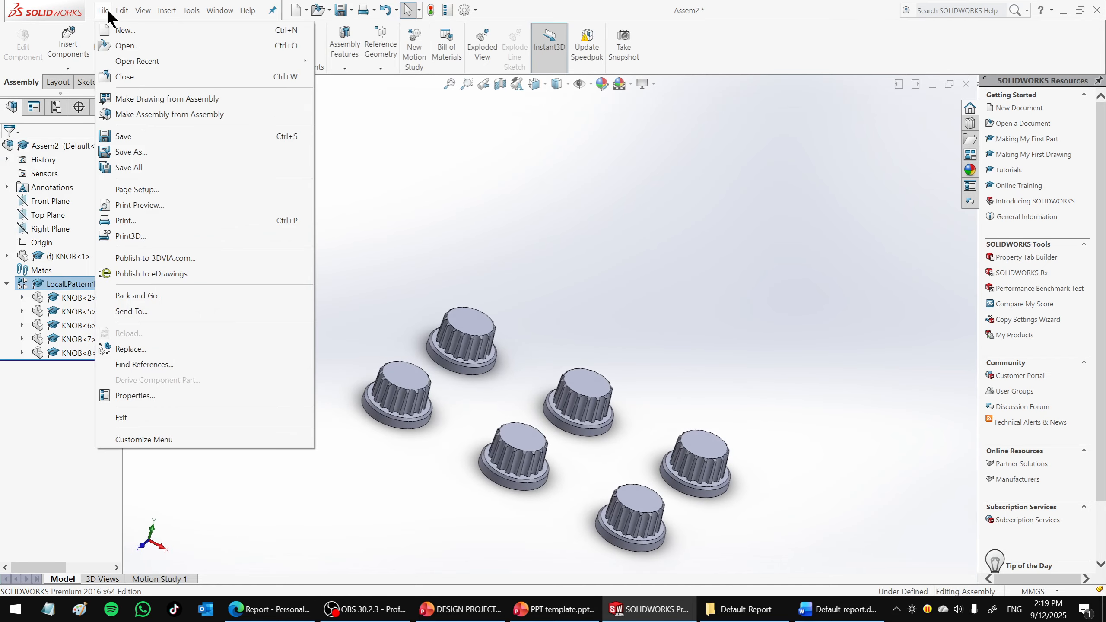
click(124, 152)
key(ctrl+s)
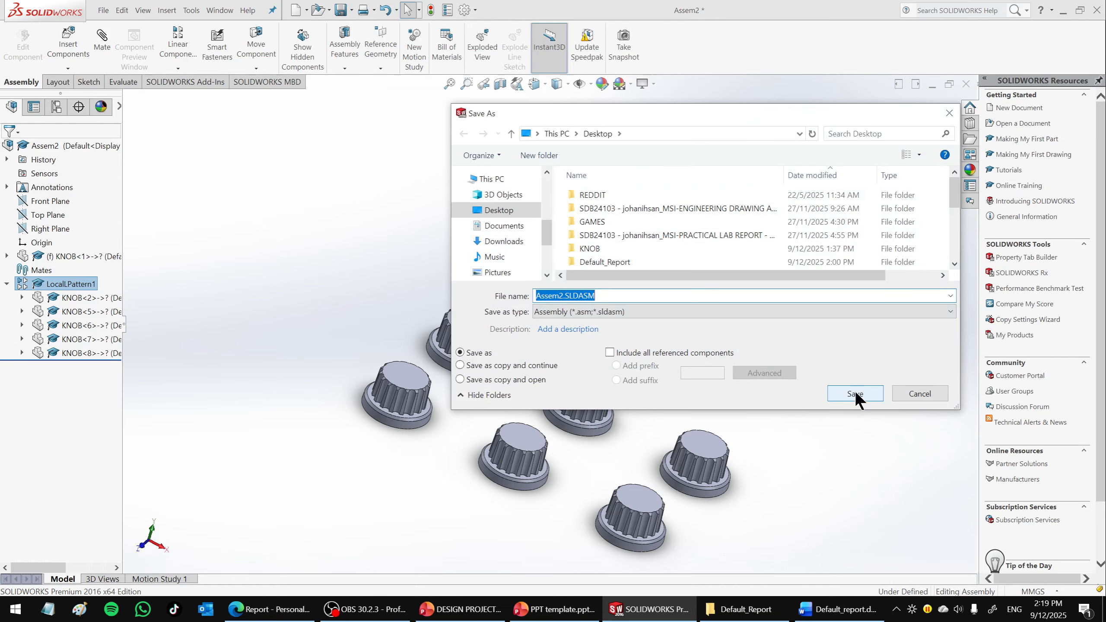
scroll(685, 231, down, 5)
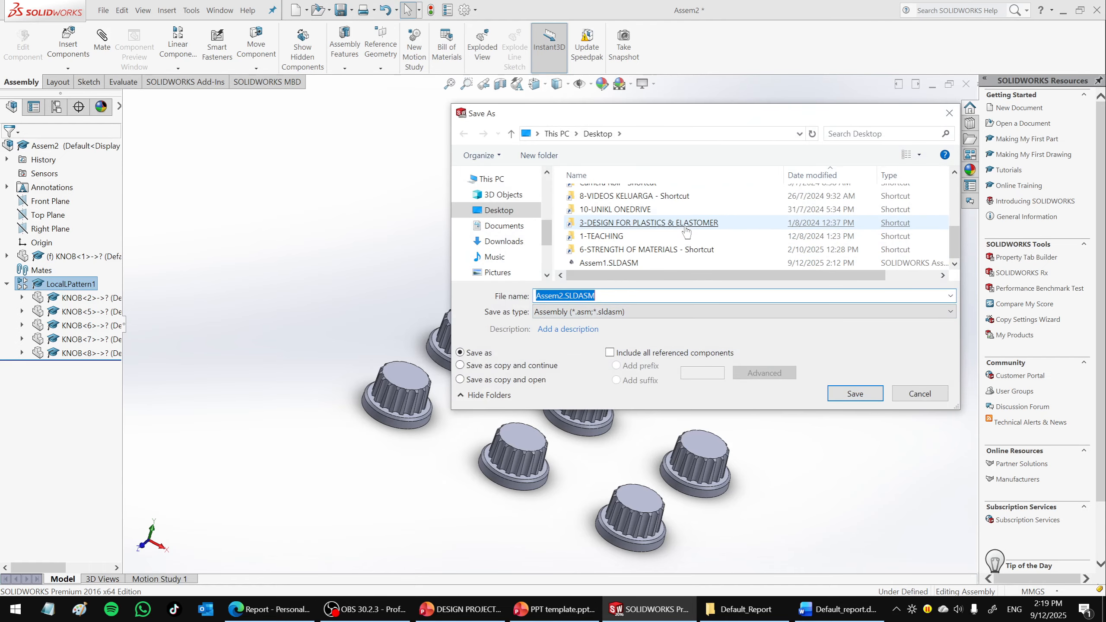
click(640, 311)
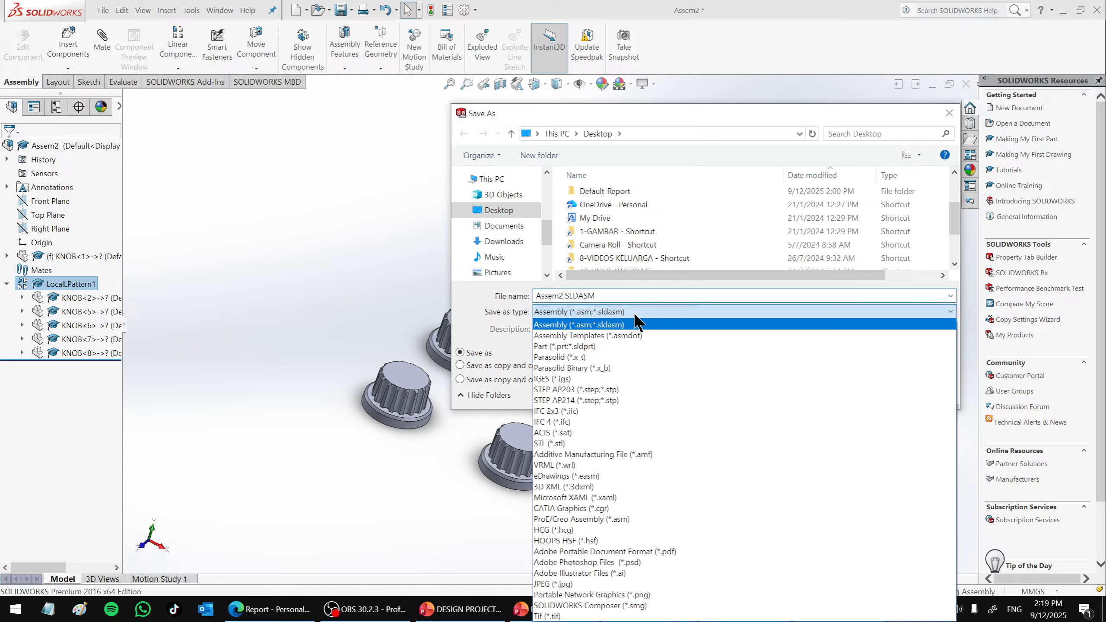
click(598, 344)
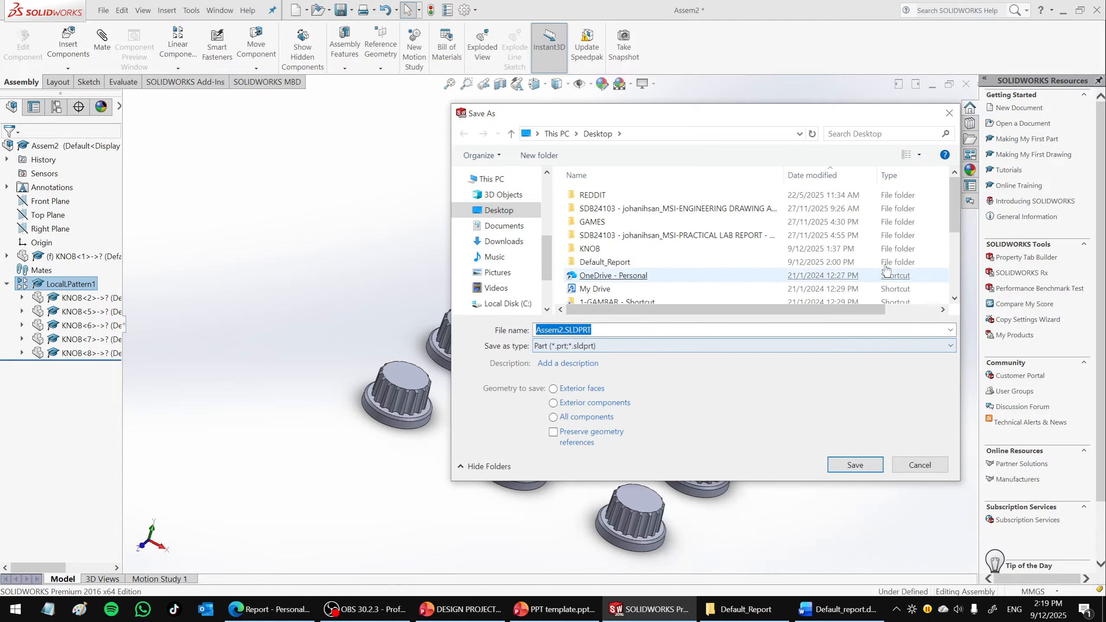
Reuse the existing 4-CAVITY.SLDPRT file name without replacing that file, change it to 6-CAVITY.SLDPRT, and save the part on the Desktop.
drag(953, 208, 946, 272)
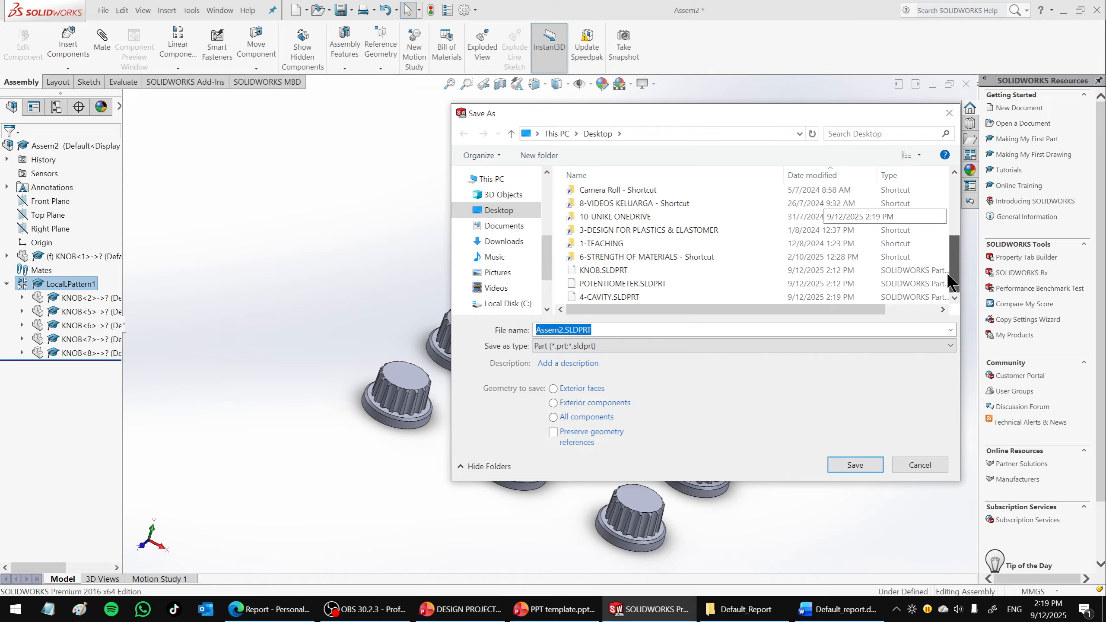
click(630, 298)
double_click(629, 297)
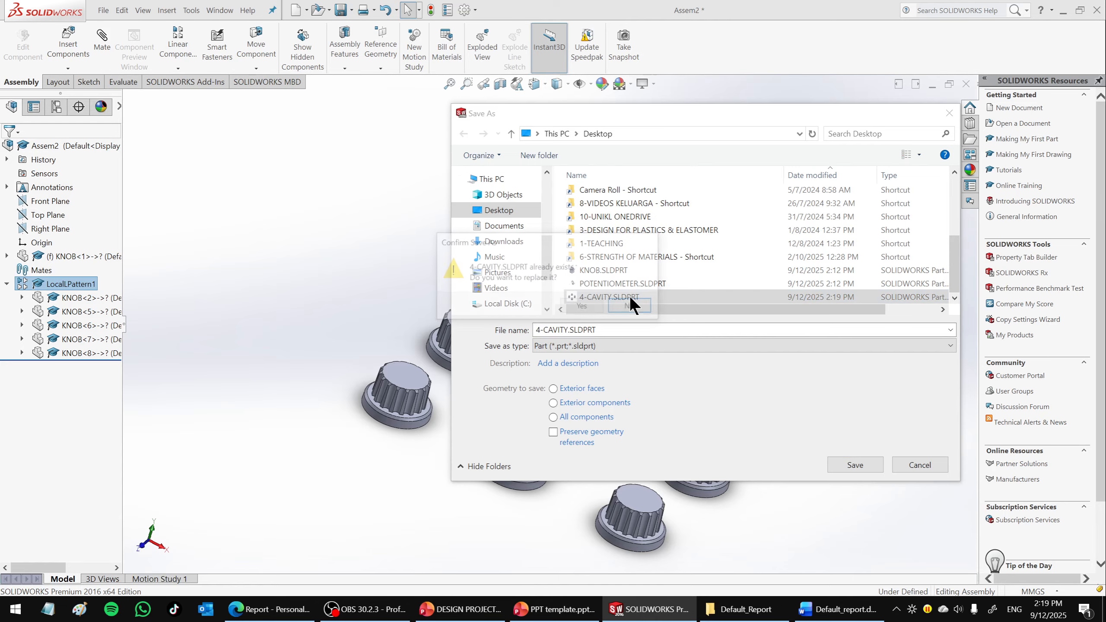
click(622, 307)
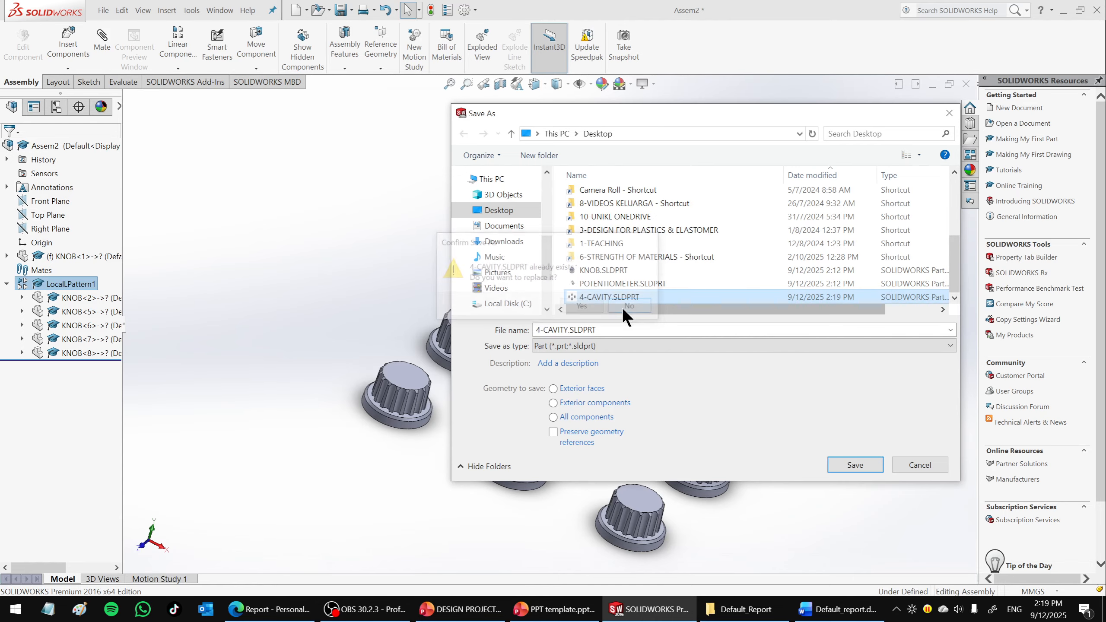
click(540, 331)
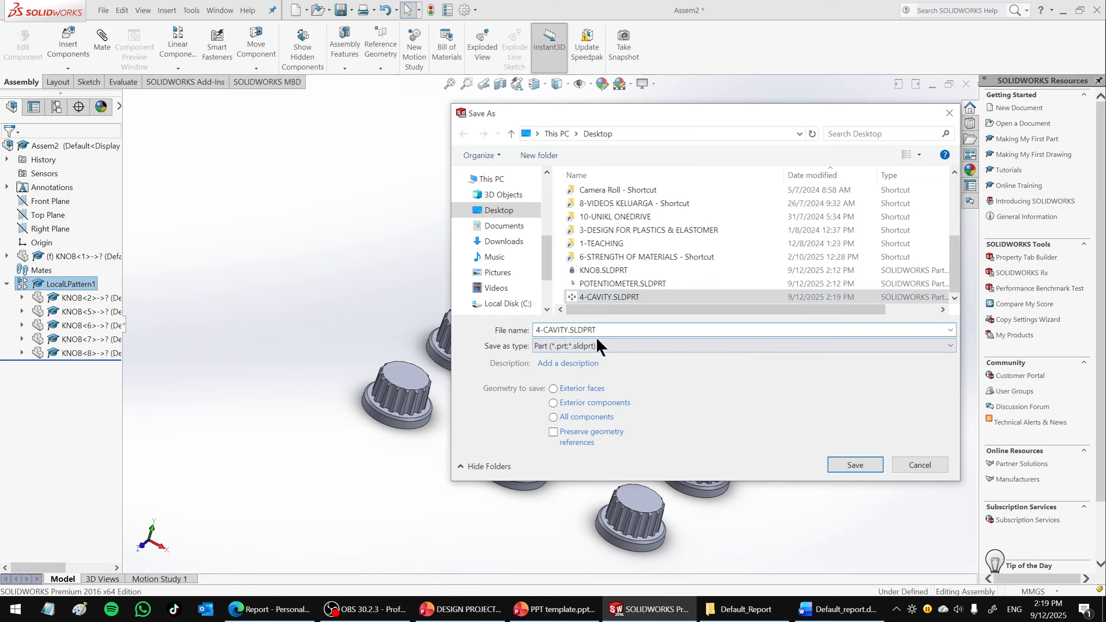
key(BackSpace)
text(6)
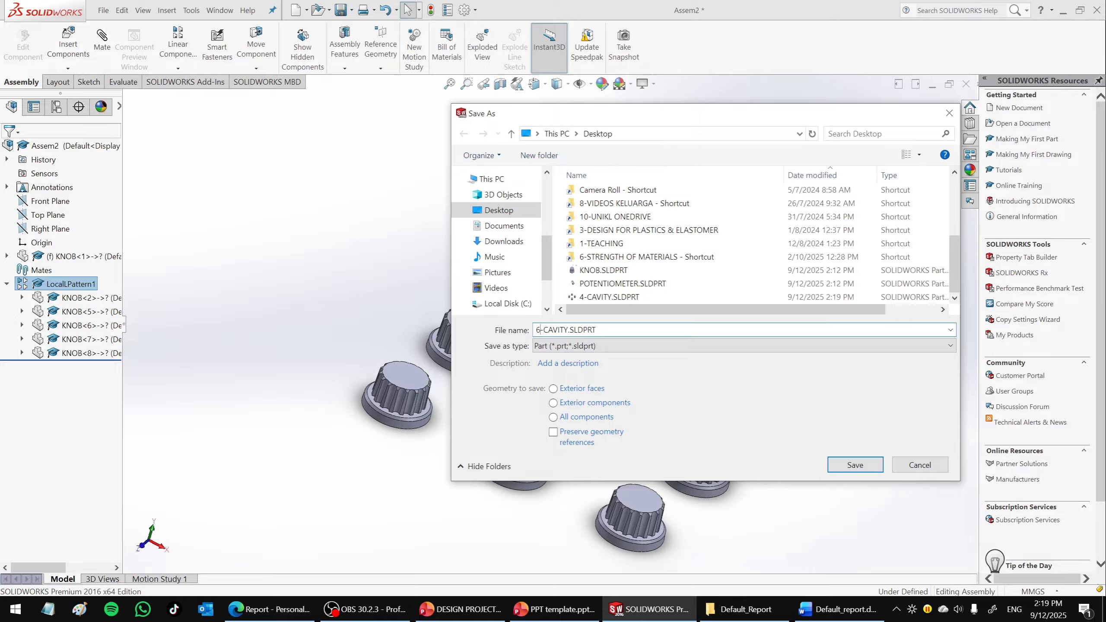
click(854, 465)
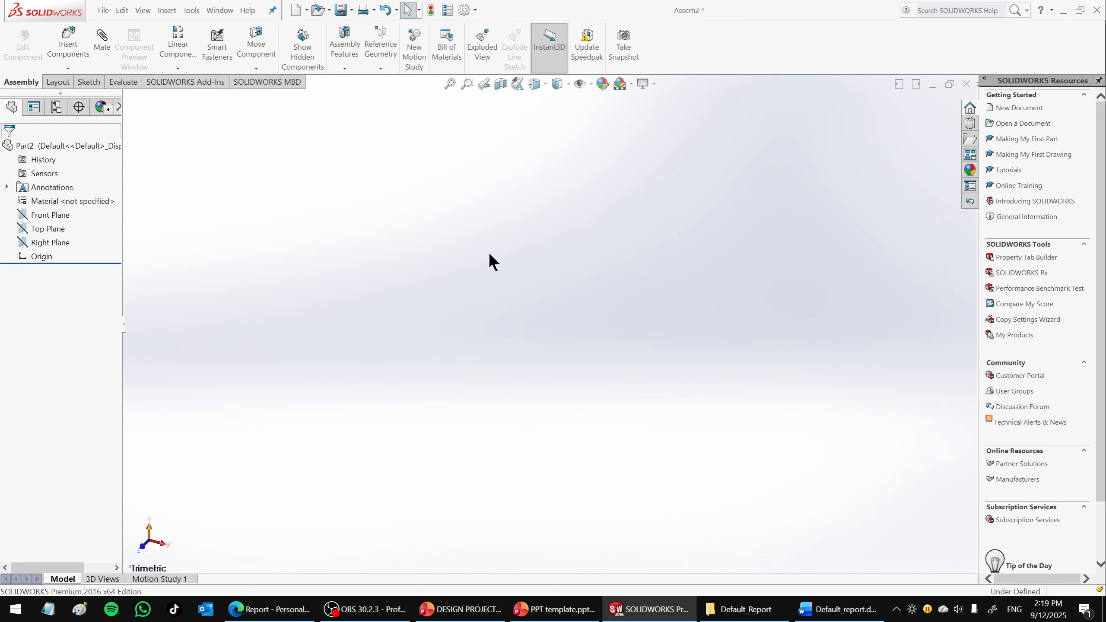
Edit the local linear pattern to have 4 instances in Direction 2 and accept the change.
middle_drag(476, 262, 507, 376)
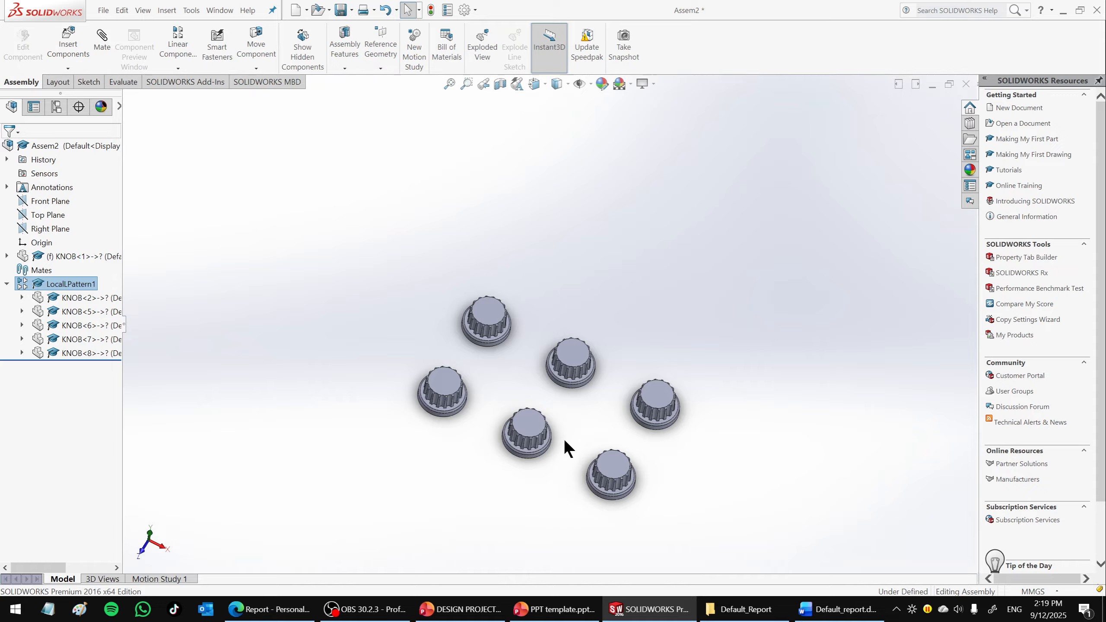
right_click(68, 286)
click(75, 254)
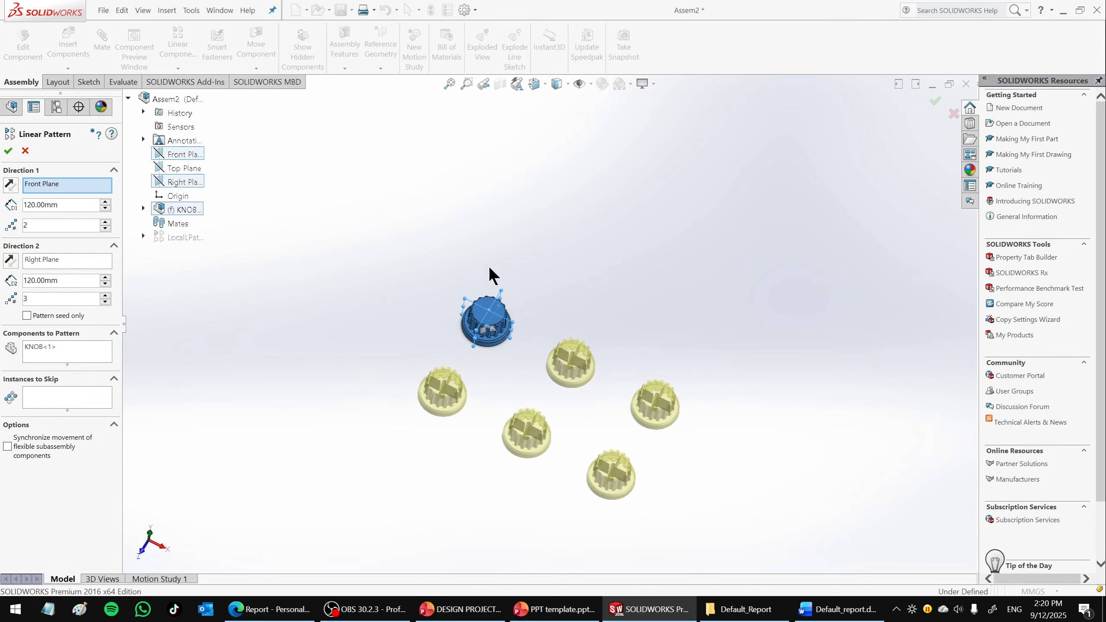
click(104, 295)
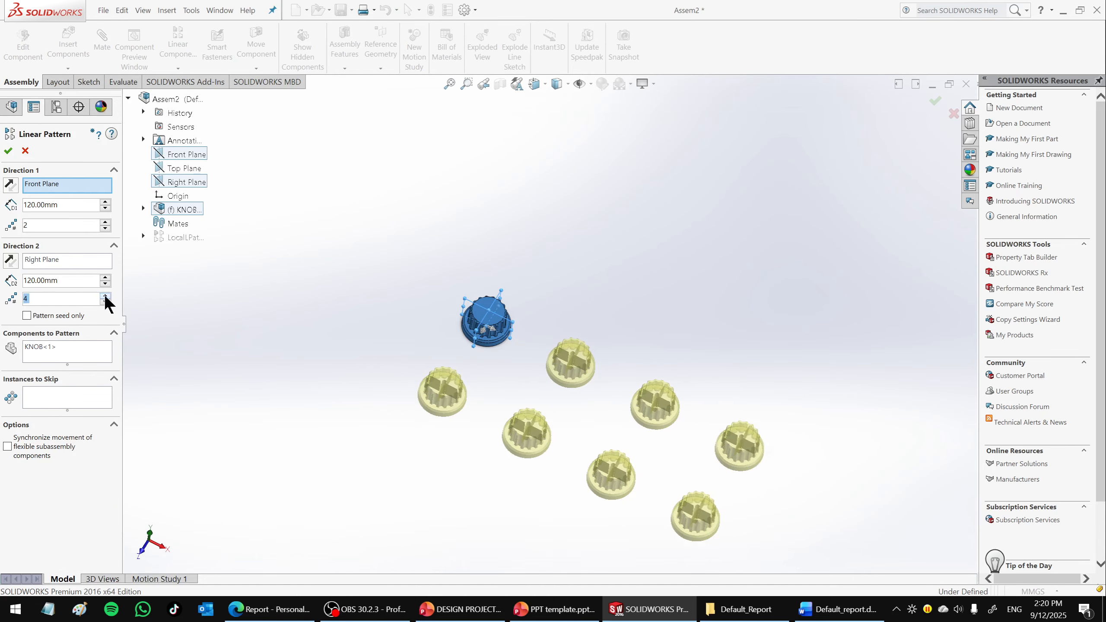
click(8, 150)
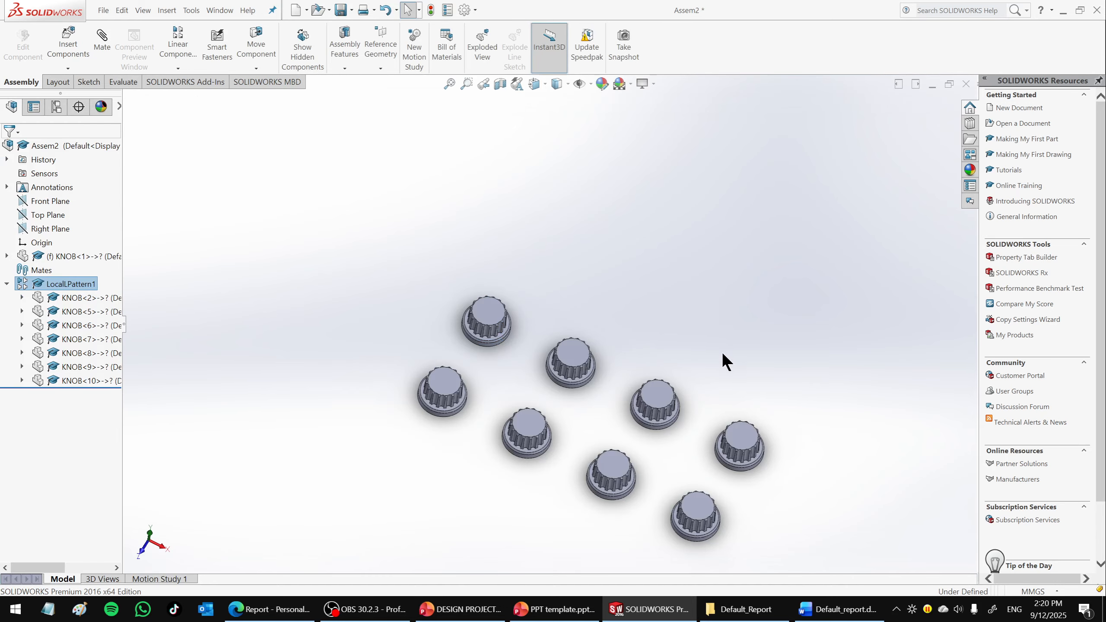
Start saving a copy of the eight-knob assembly with Part (*.prt;*.sldprt) as the file type.
scroll(781, 583, down, 3)
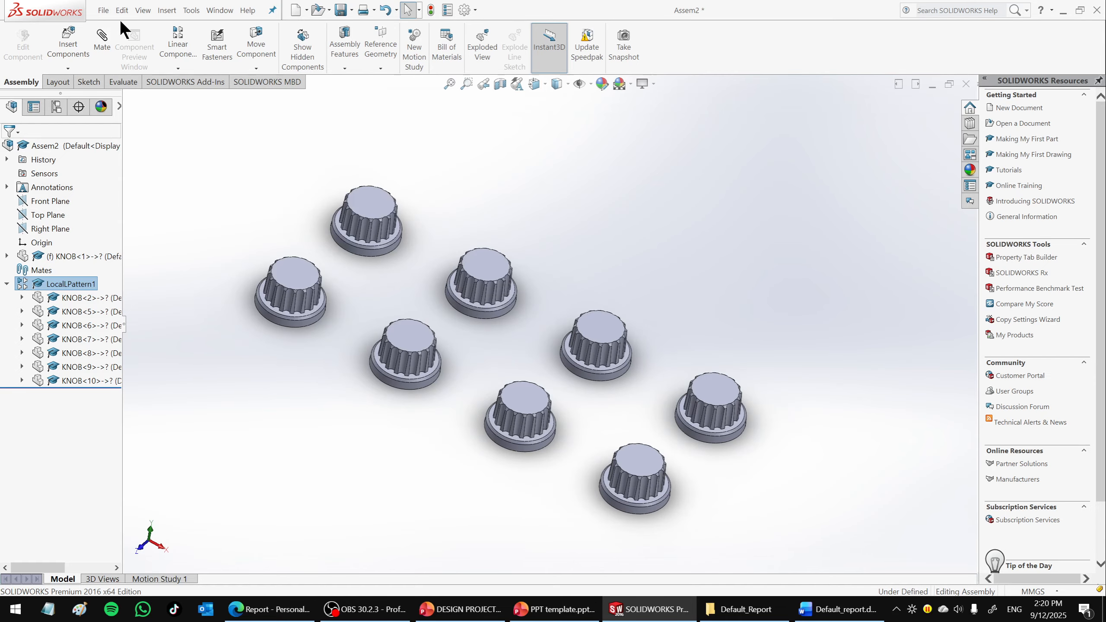
click(98, 11)
click(142, 150)
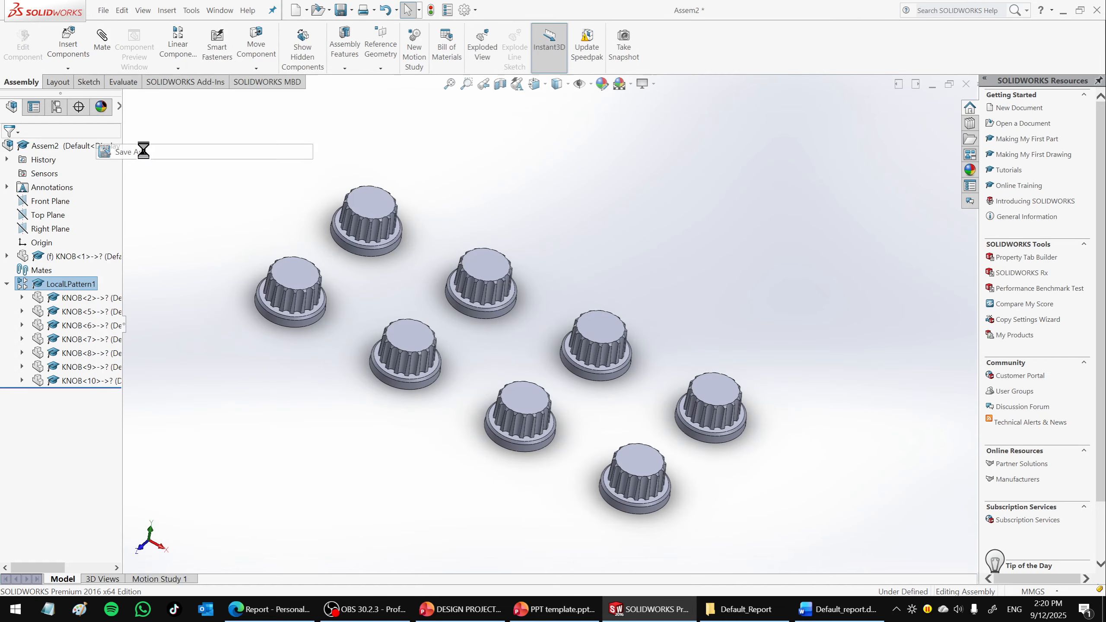
click(594, 311)
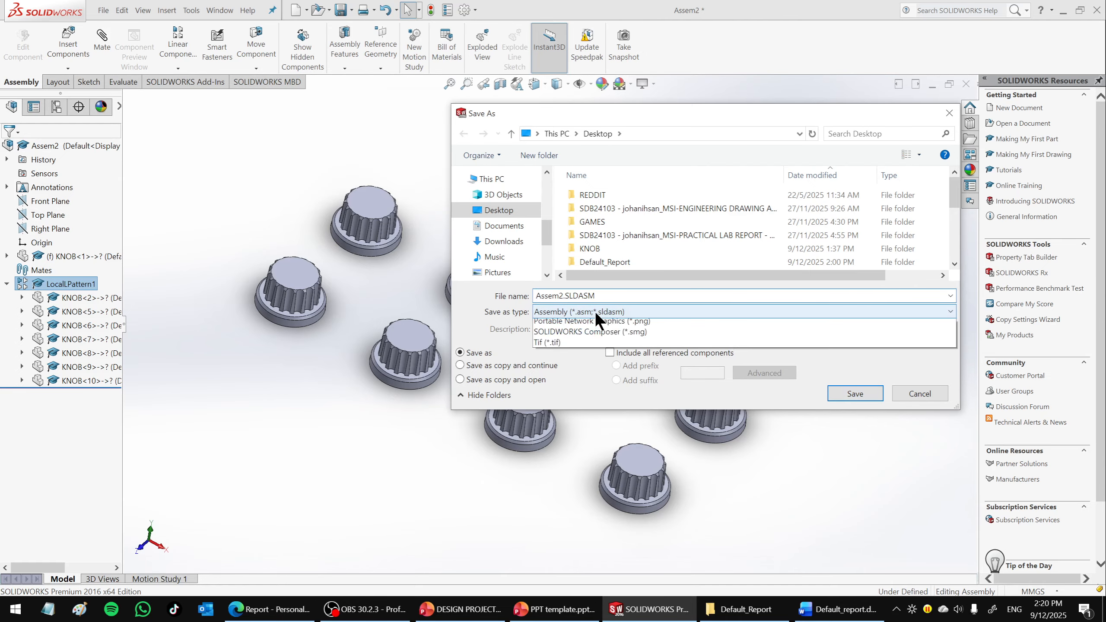
click(579, 347)
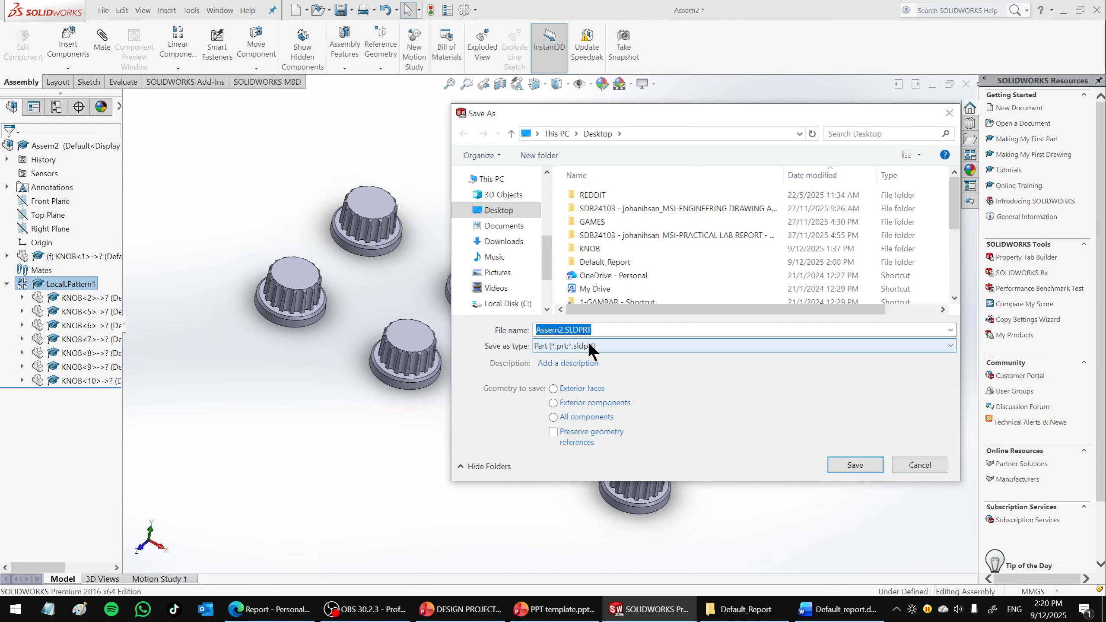
Reuse the existing 6-CAVITY.SLDPRT file name, change it to 8-CAVITY.SLDPRT, and save the part on the Desktop.
scroll(671, 272, down, 5)
double_click(616, 296)
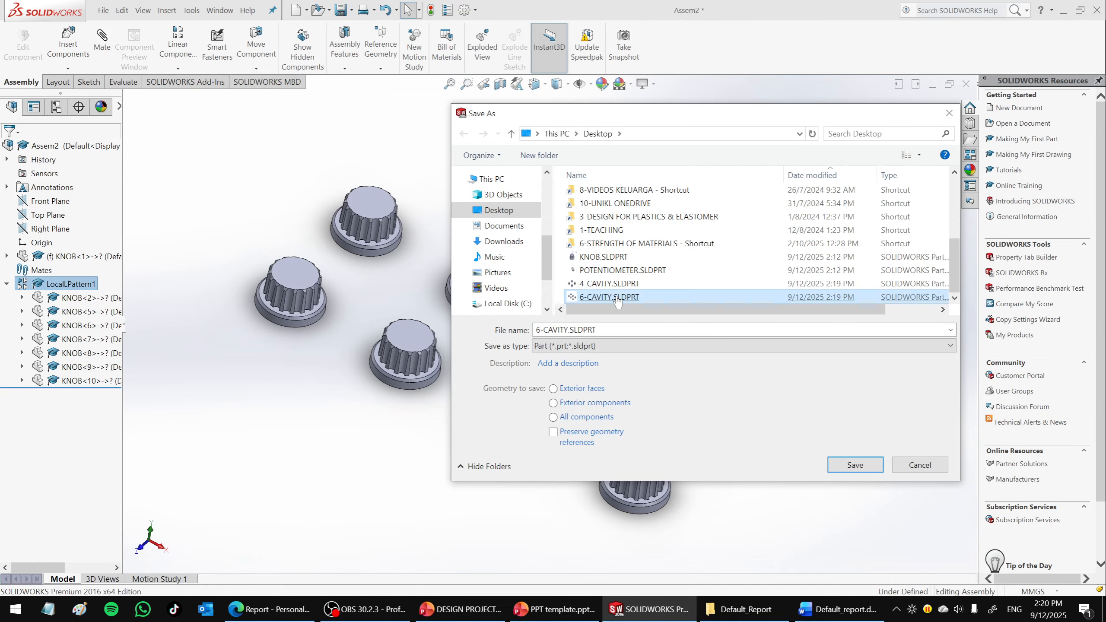
click(631, 306)
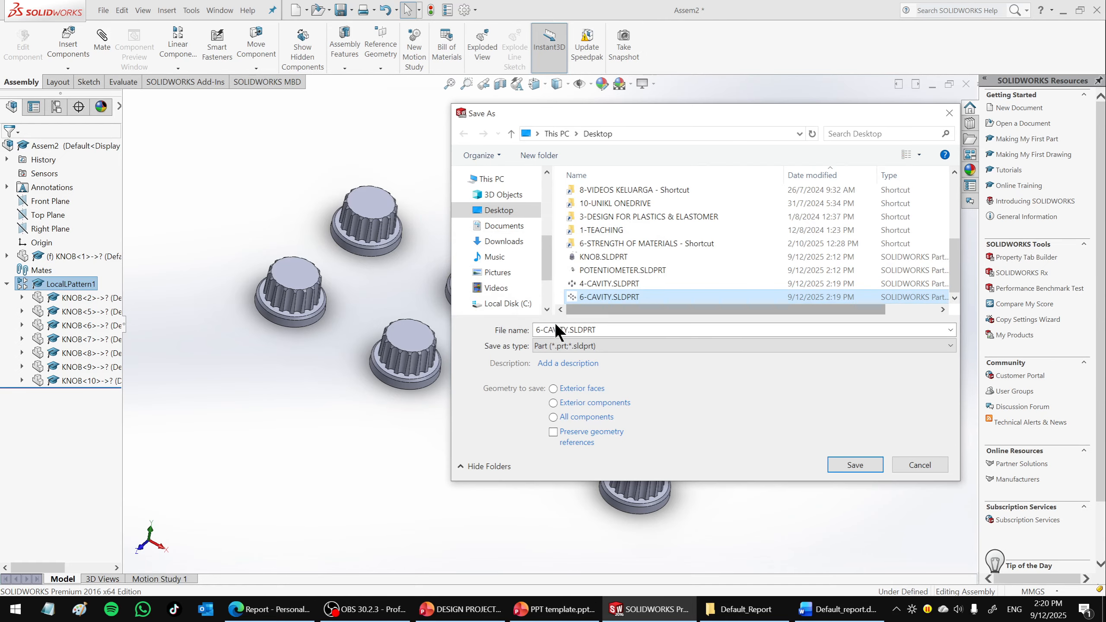
click(567, 330)
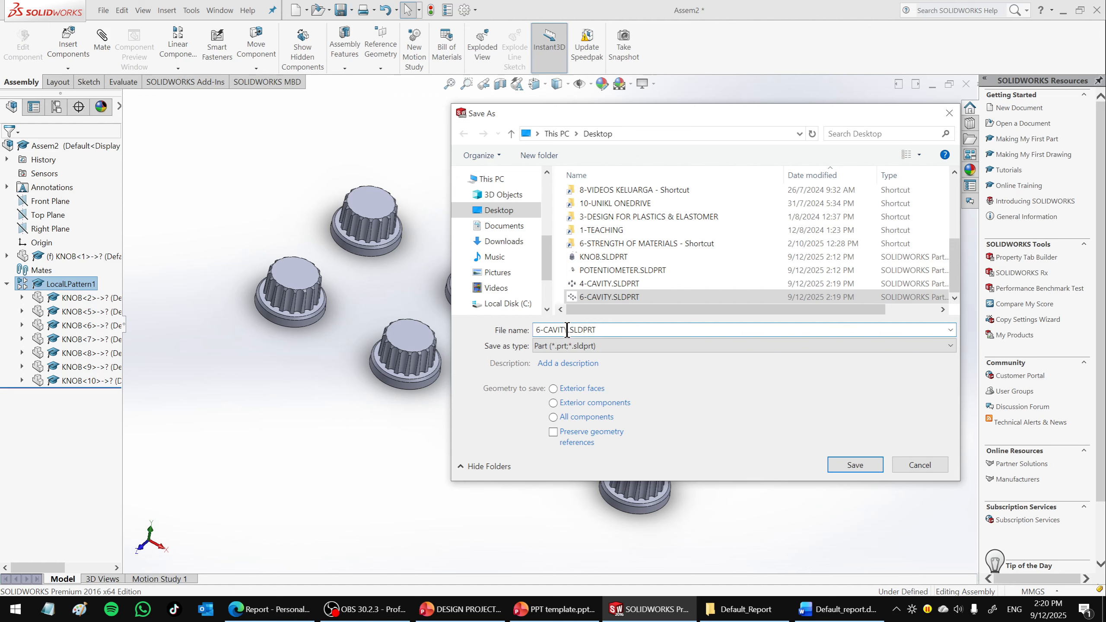
key(BackSpace)
text(8)
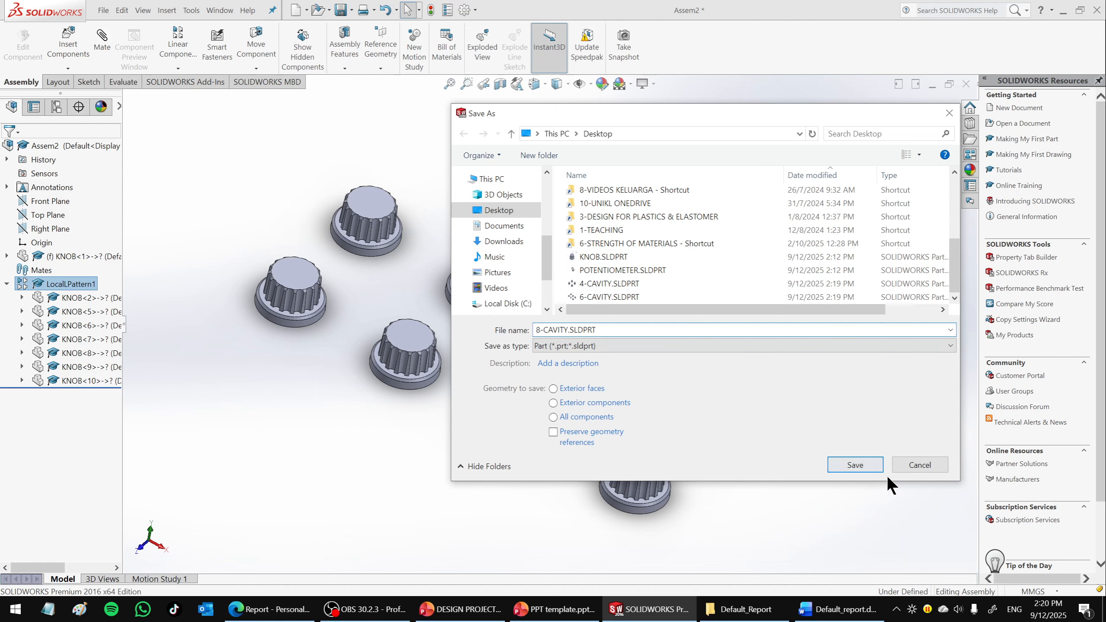
click(875, 463)
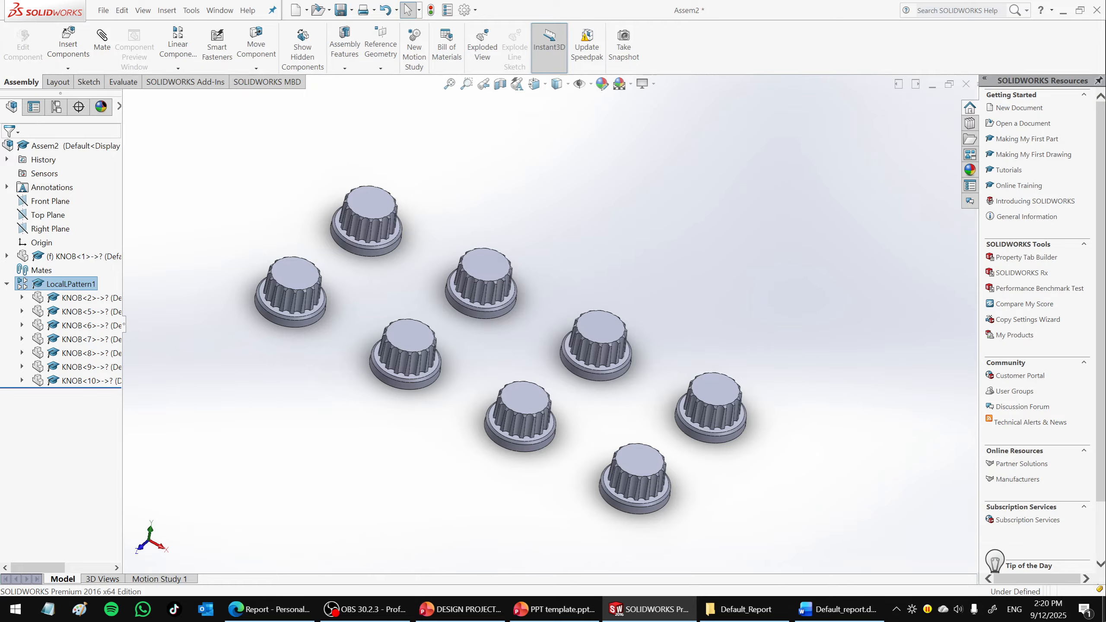
Show the Windows desktop and arrange the 4-CAVITY, 6-CAVITY and 8-CAVITY part files side by side below the Default_Report folder.
key(super+d)
drag(76, 287, 370, 414)
drag(76, 218, 322, 407)
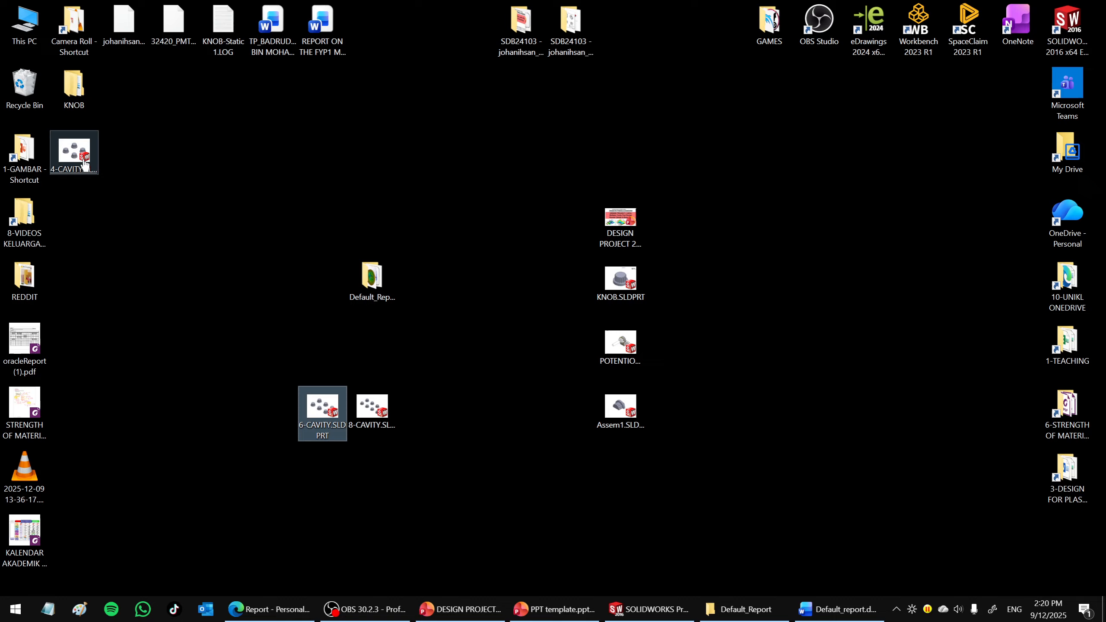
drag(73, 152, 272, 407)
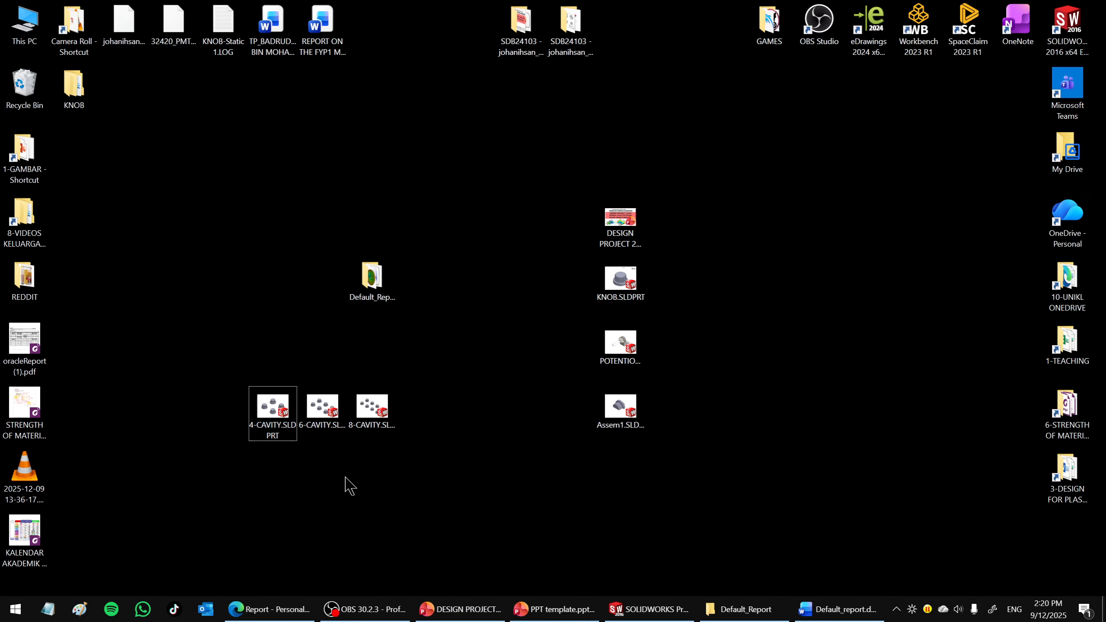
Open 4-CAVITY.SLDPRT from the desktop in SOLIDWORKS and keep it as the active document.
click(276, 416)
key(alt+Tab)
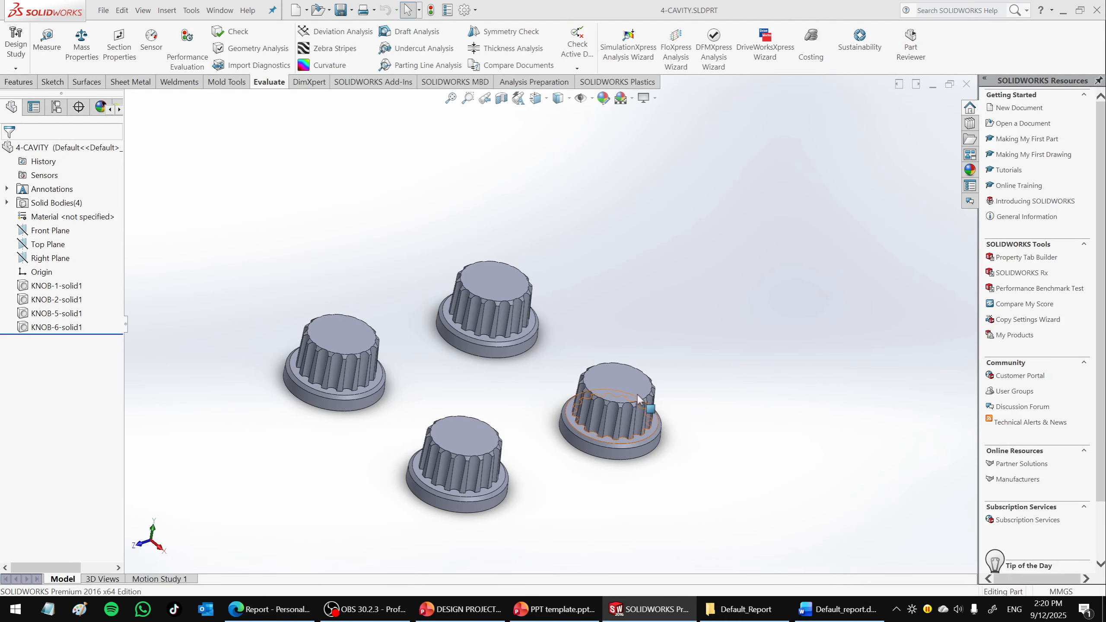
middle_drag(697, 412, 694, 443)
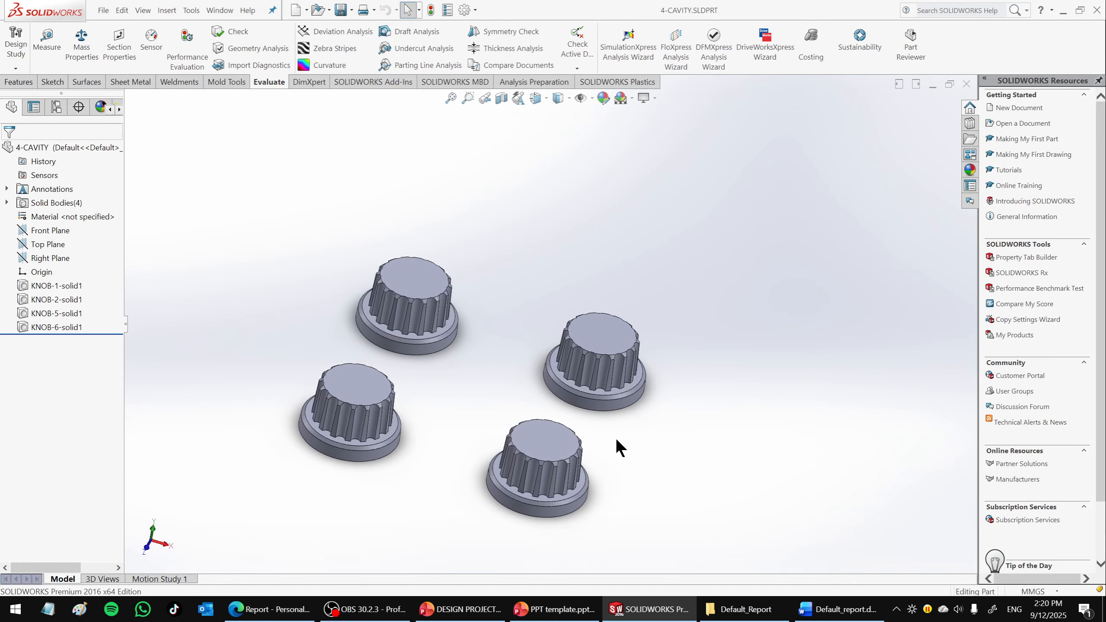
click(220, 10)
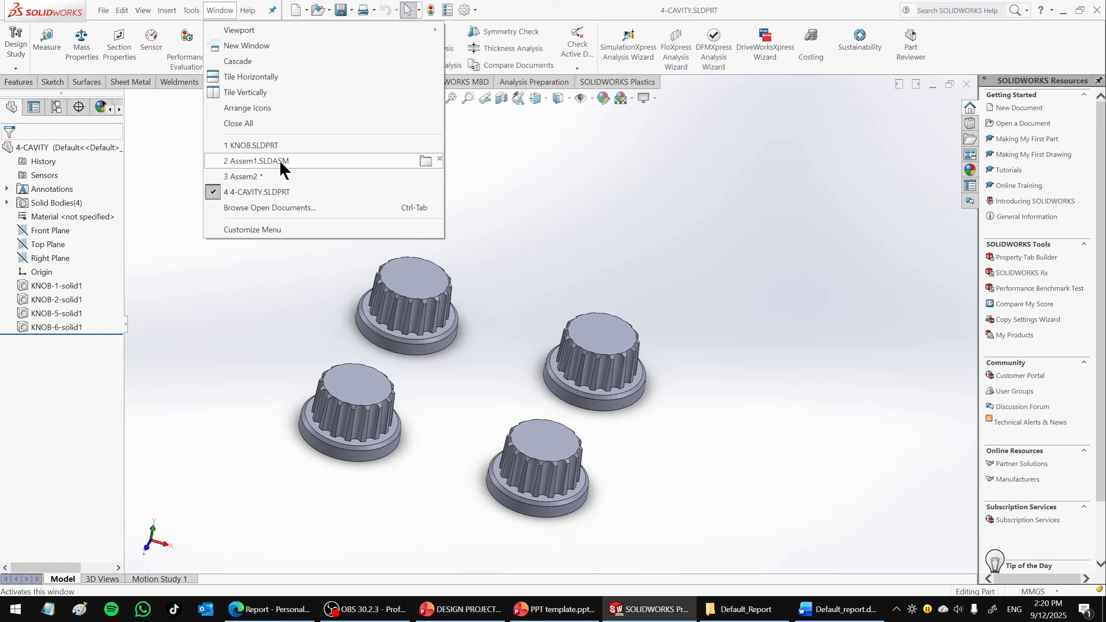
click(268, 192)
middle_drag(518, 389, 494, 391)
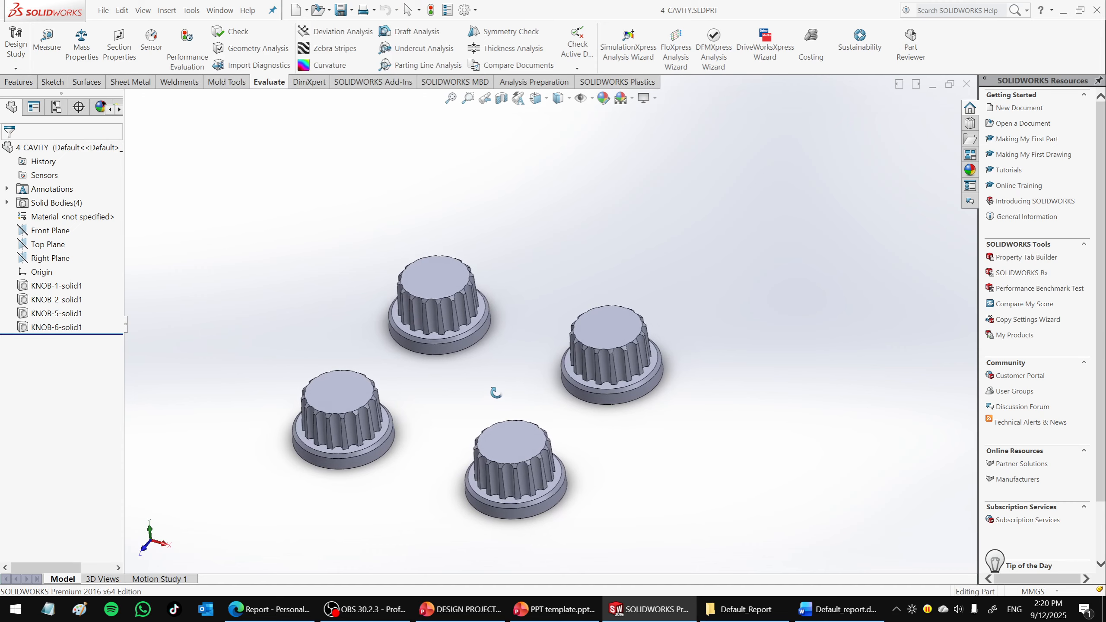
Start a manual shell mesh in SOLIDWORKS Plastics with all four bodies as cavities and advance to the surface mesh stage.
click(603, 83)
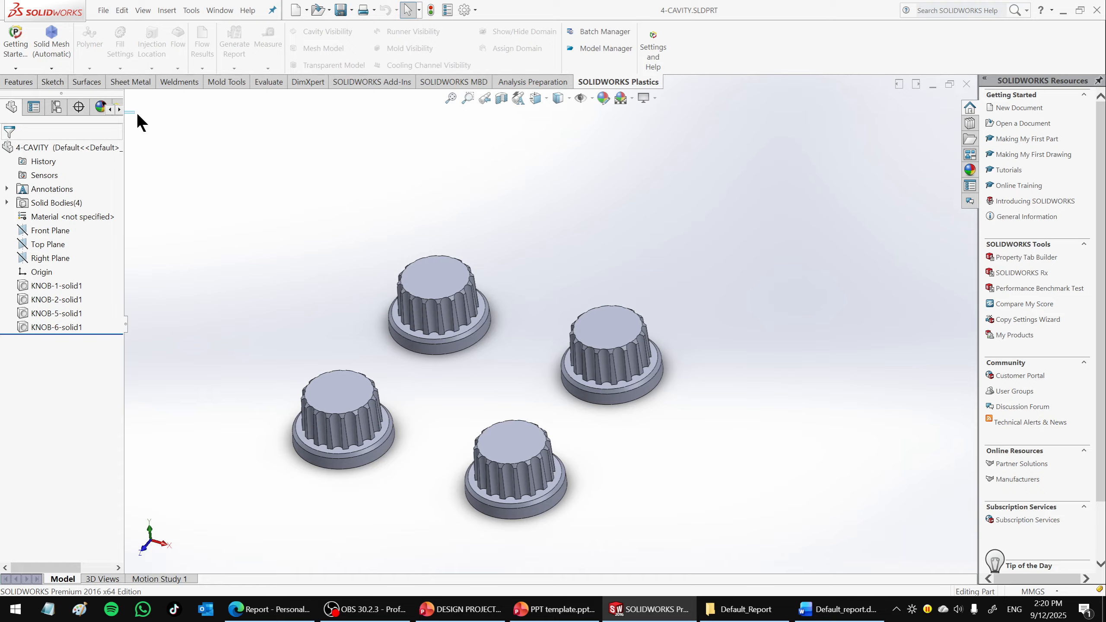
drag(124, 128, 147, 128)
click(122, 108)
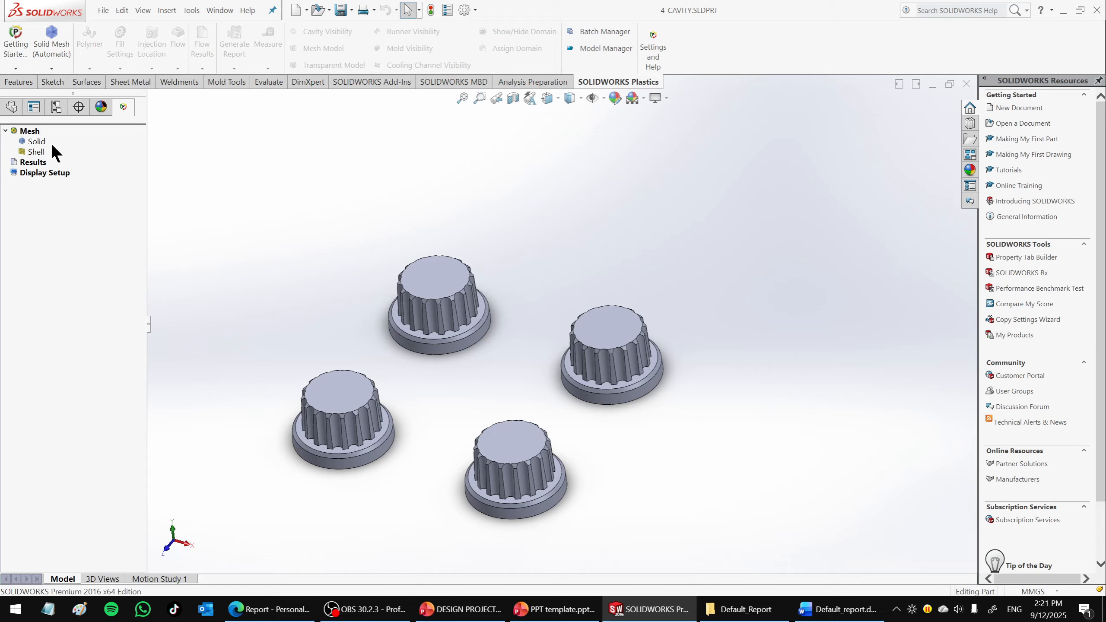
right_click(39, 152)
click(69, 170)
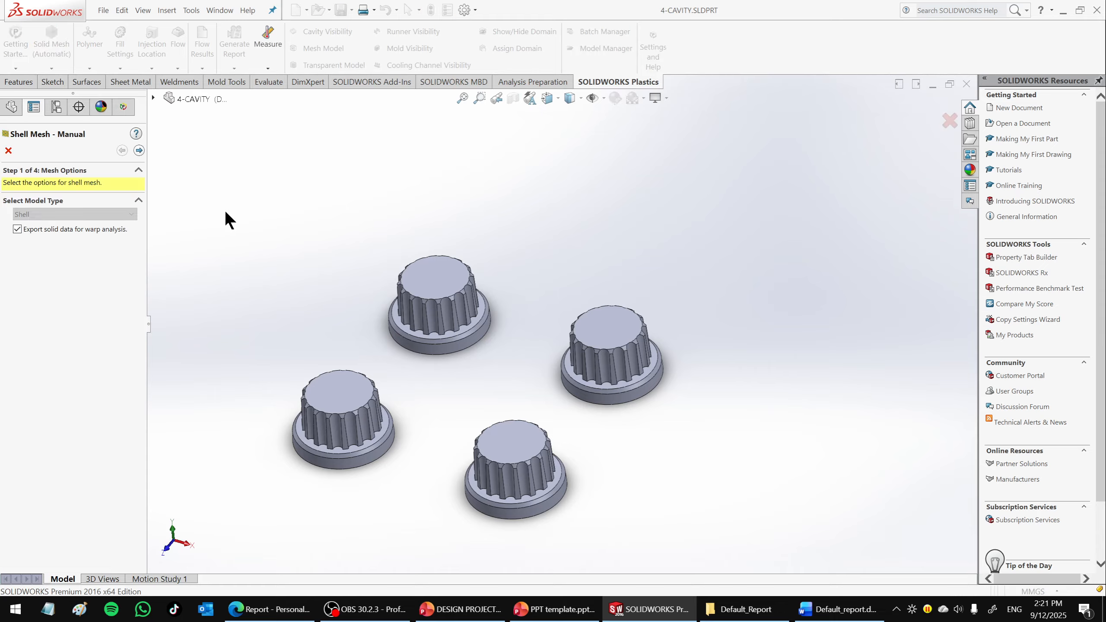
click(139, 151)
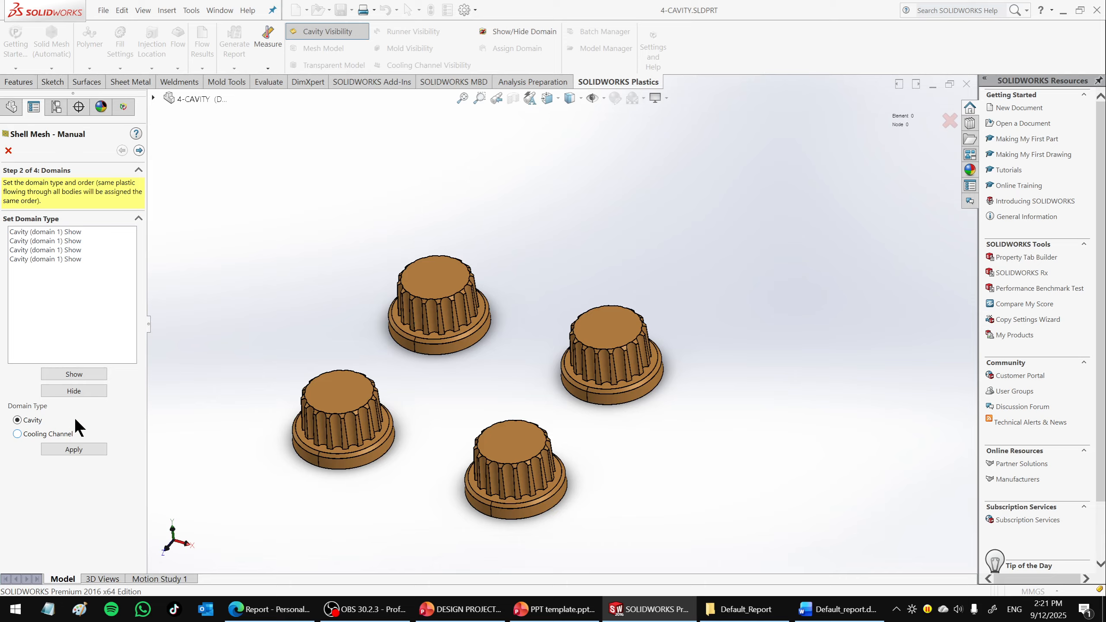
click(135, 150)
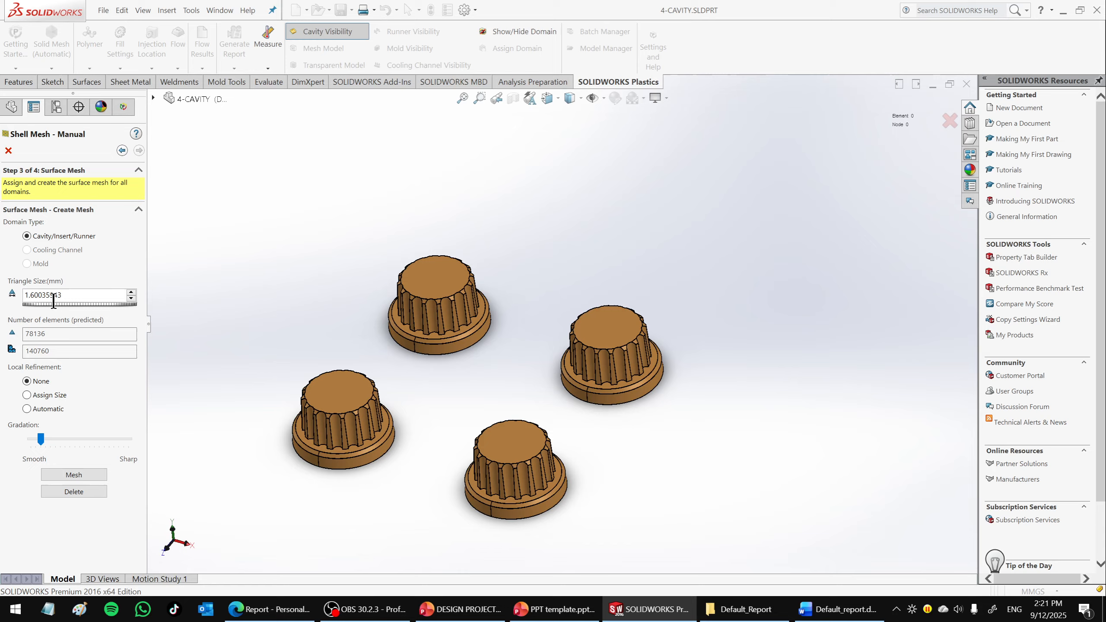
Set the triangle size to 1.5 mm, check the predicted element numbers, and create the surface mesh.
drag(65, 296, 4, 297)
text(1.5)
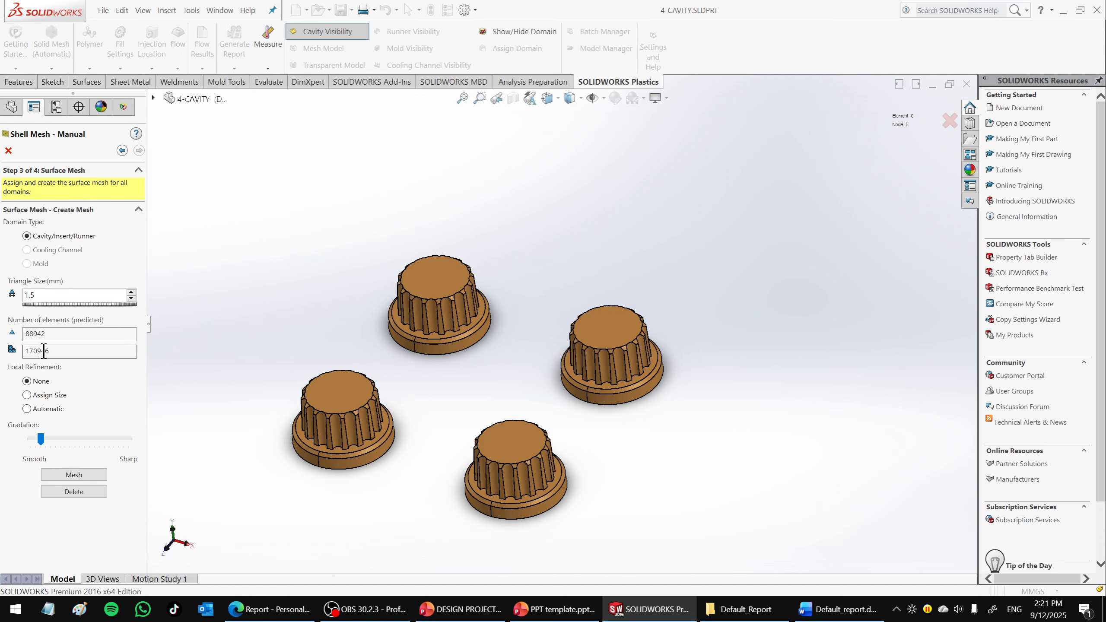
mouse_move(47, 334)
mouse_down()
mouse_move(31, 338)
mouse_move(47, 335)
mouse_up()
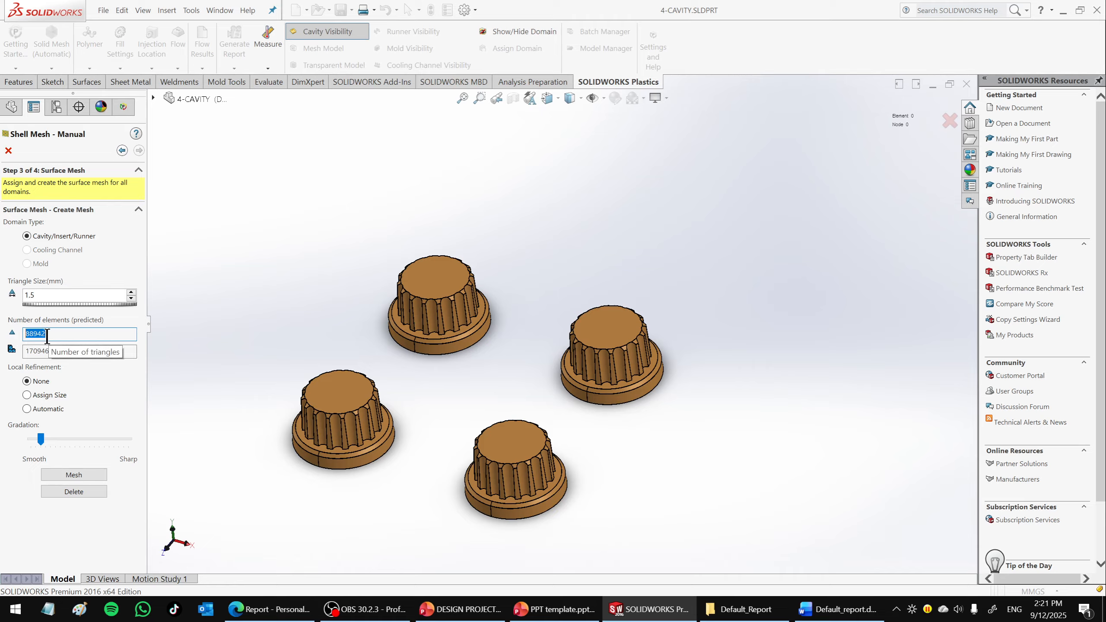
click(37, 351)
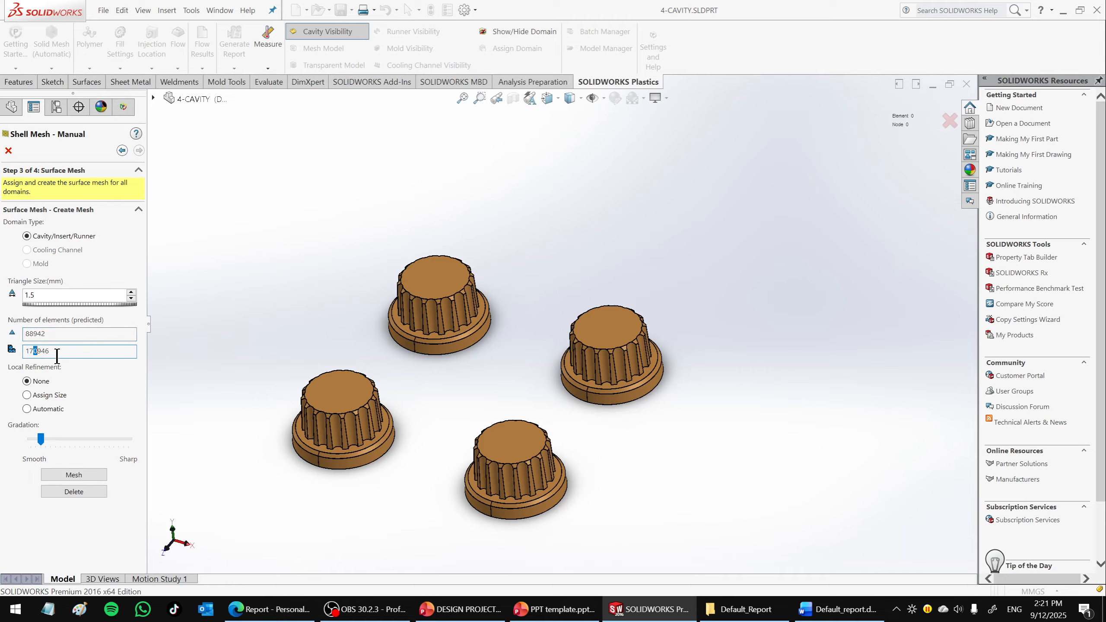
drag(57, 352, 23, 354)
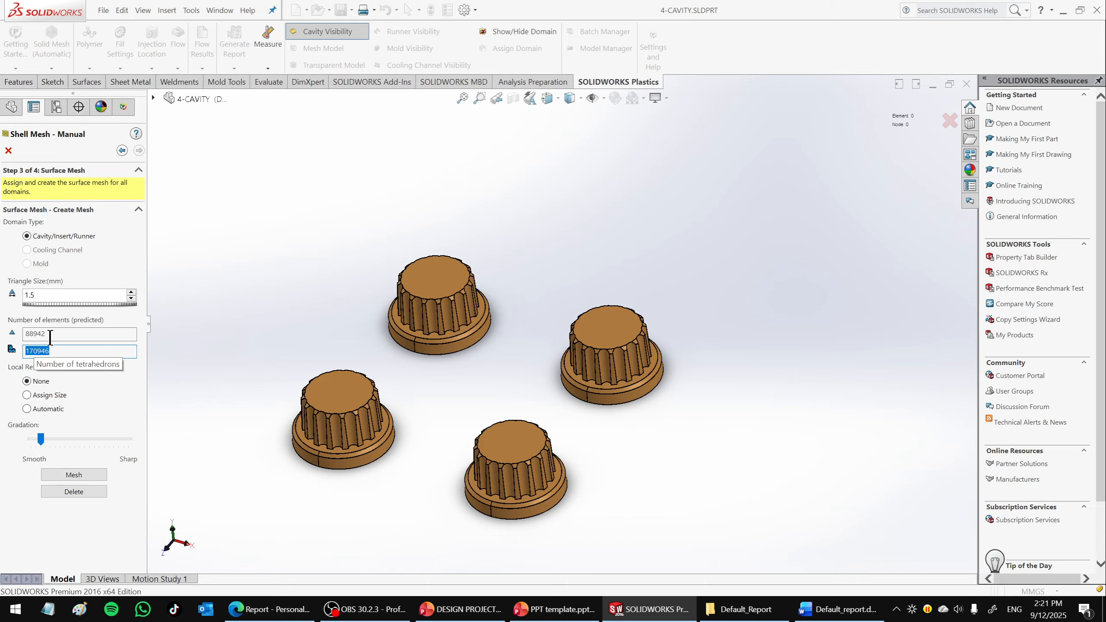
drag(50, 335, 22, 333)
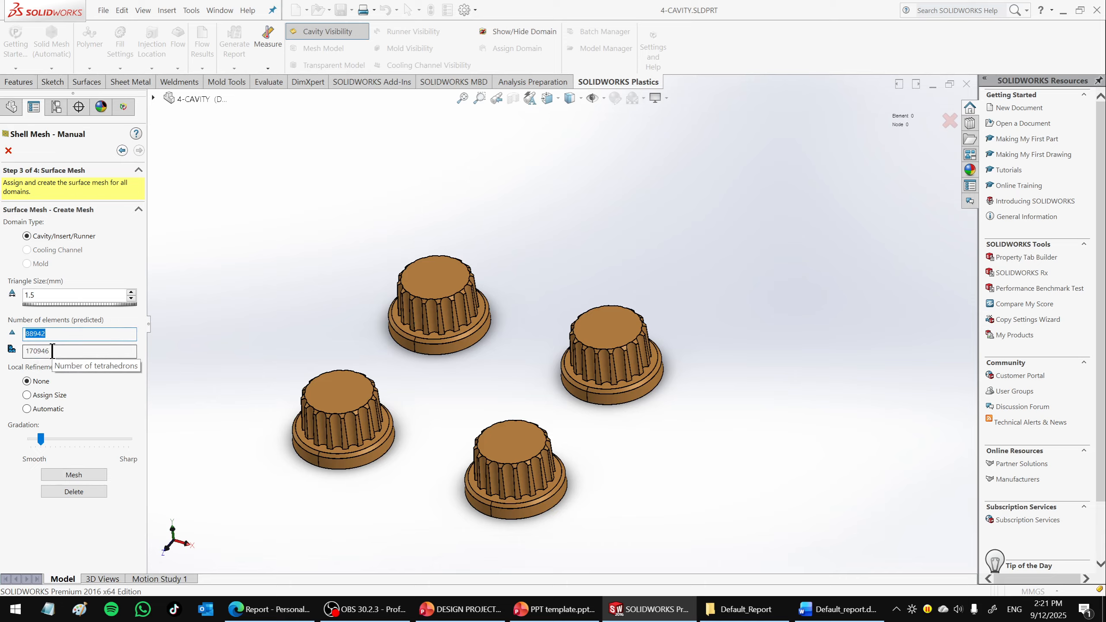
click(66, 474)
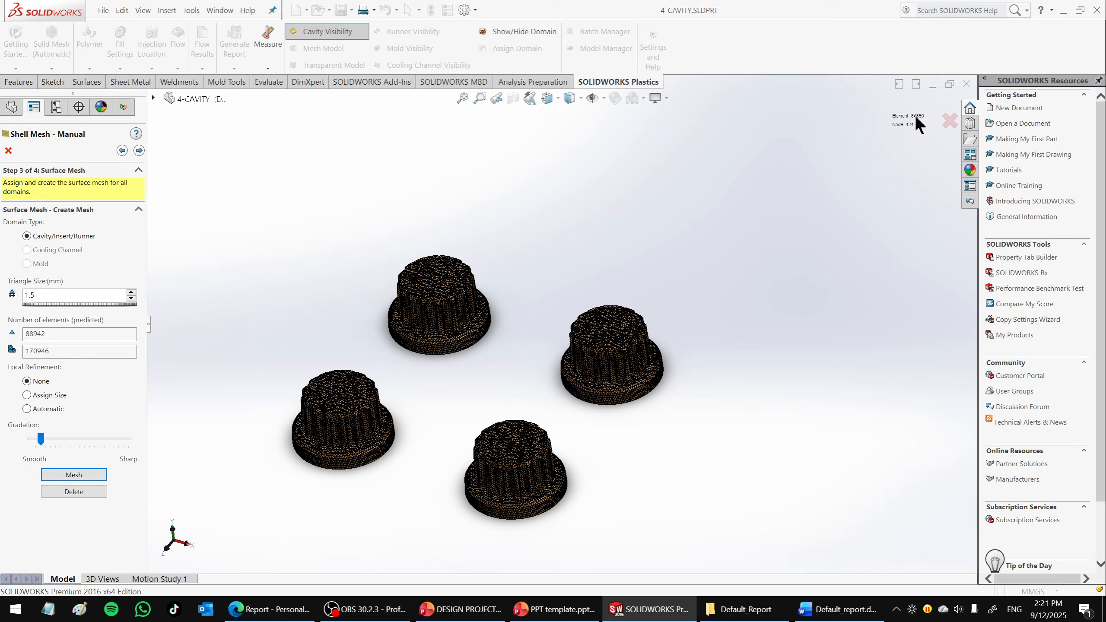
Inspect the fine mesh on the knobs, then remesh all cavities with a 6 mm triangle size.
scroll(620, 344, down, 10)
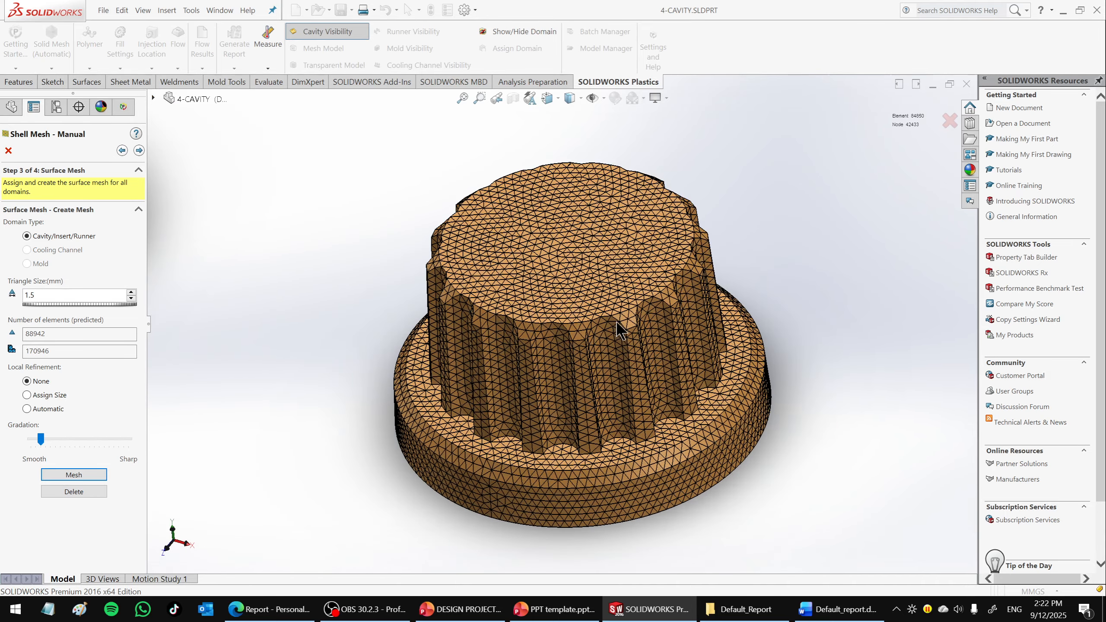
scroll(620, 322, up, 10)
scroll(336, 421, up, 2)
scroll(331, 419, down, 4)
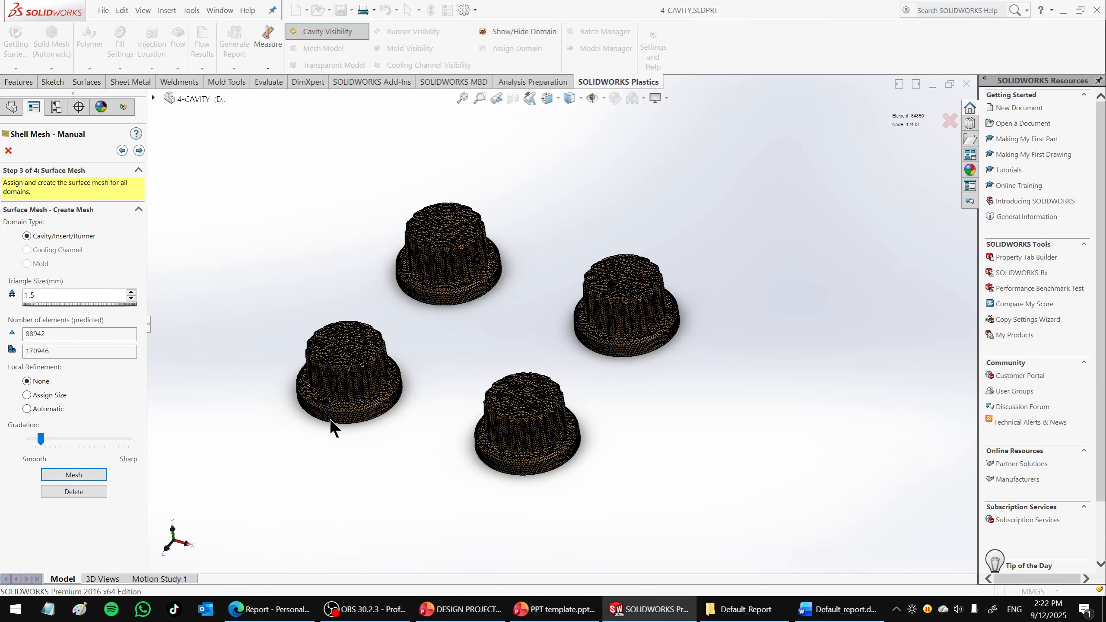
scroll(643, 178, down, 2)
scroll(568, 288, up, 2)
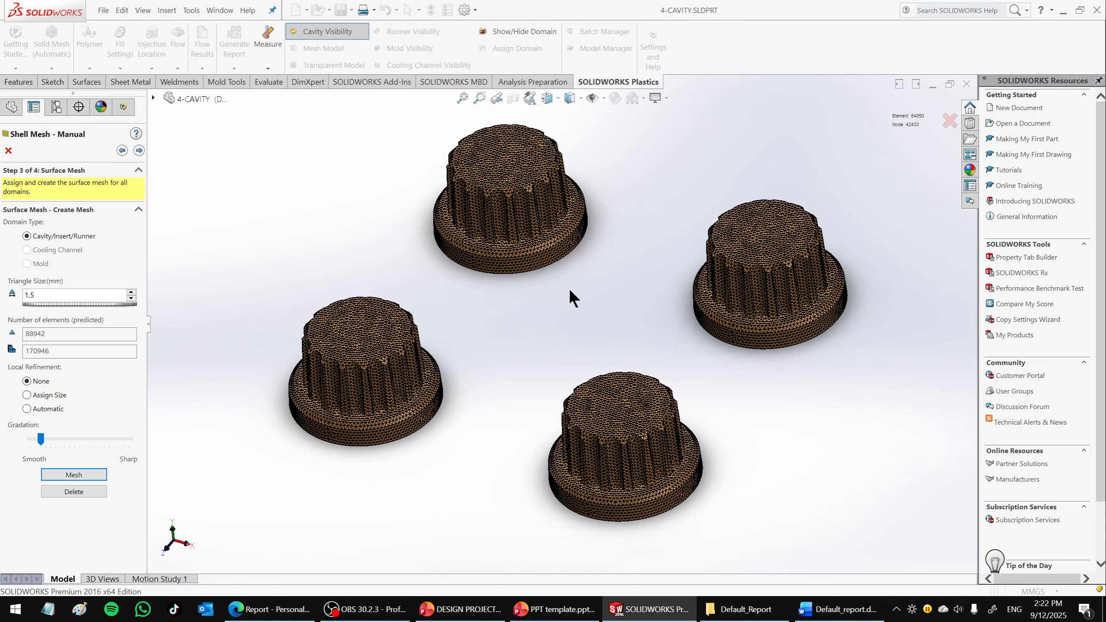
drag(52, 296, 15, 299)
text(6)
click(82, 475)
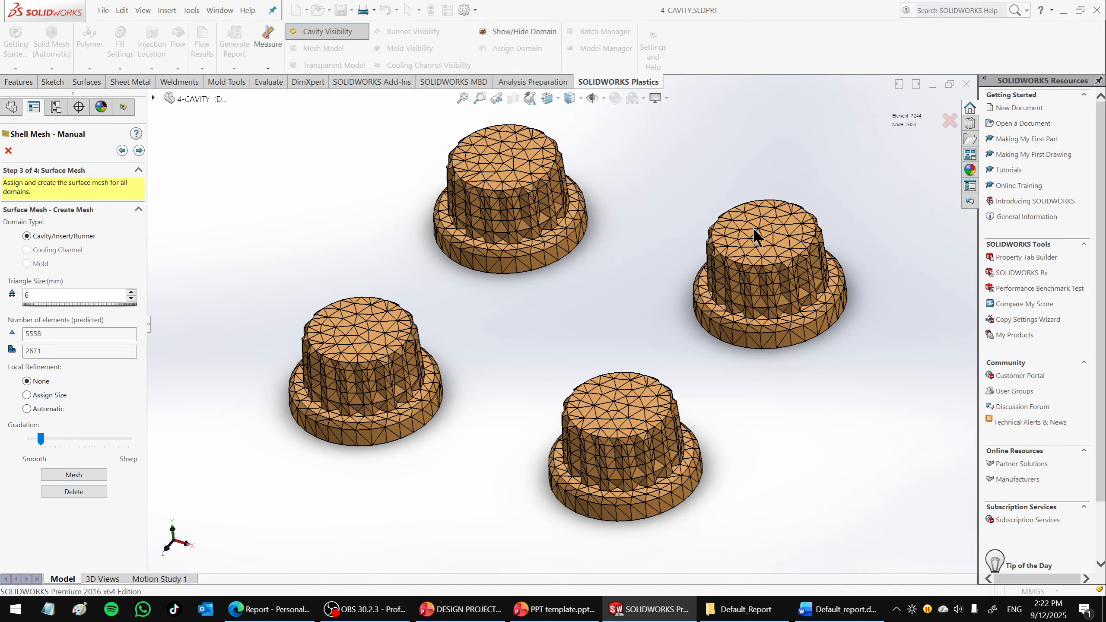
middle_drag(688, 377, 676, 209)
middle_drag(677, 437, 597, 348)
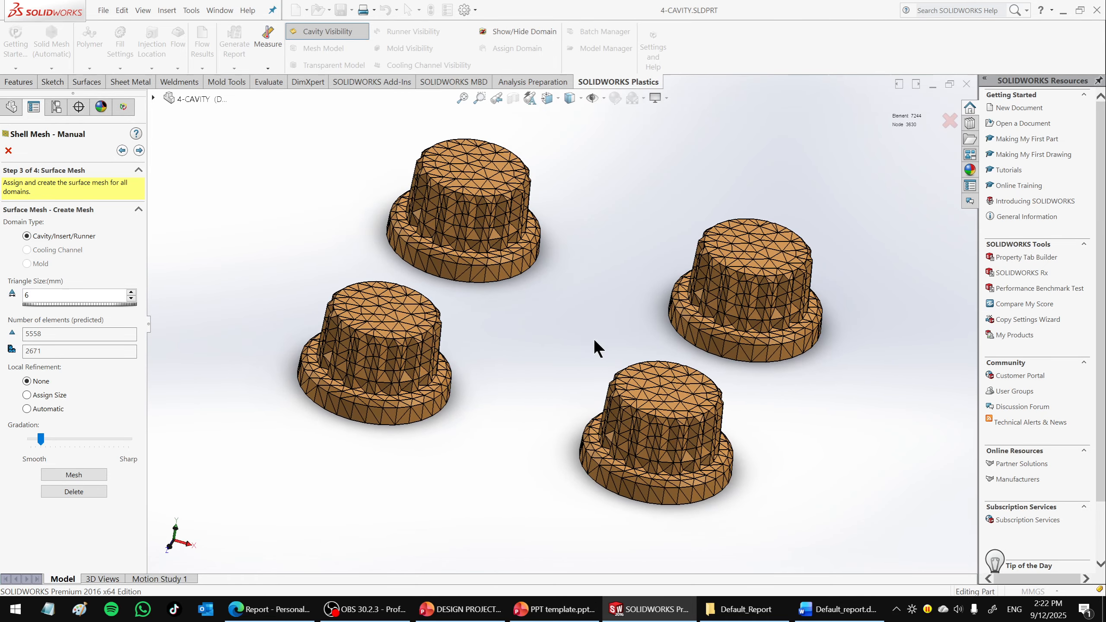
Set the triangle size to 4 mm and regenerate the surface mesh on the four knobs.
double_click(36, 292)
text(4)
click(83, 474)
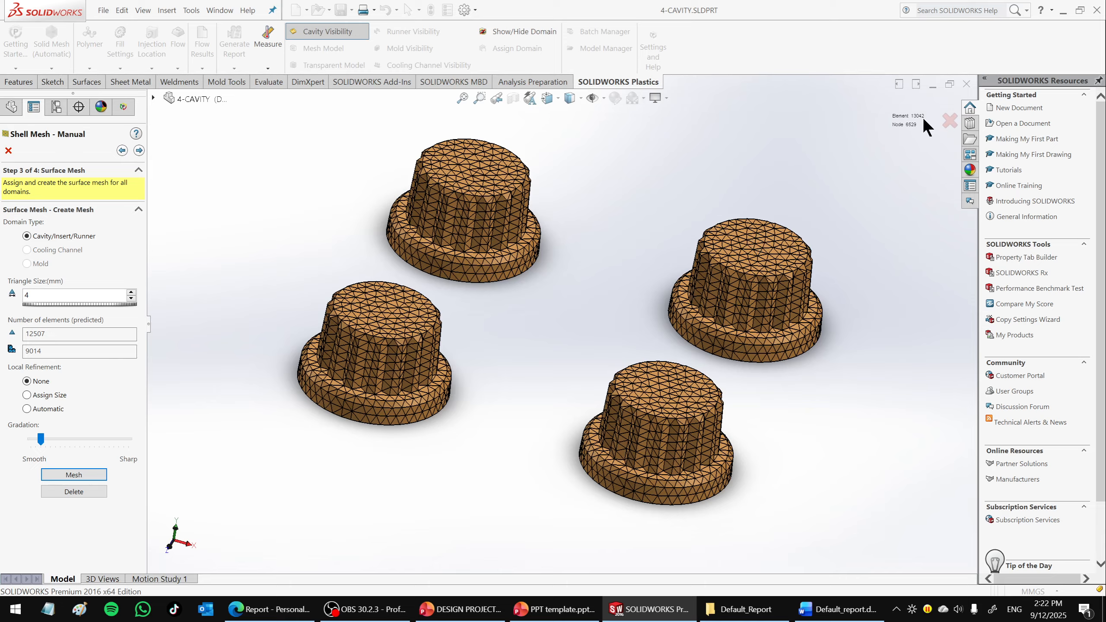
middle_drag(702, 191, 701, 349)
click(79, 473)
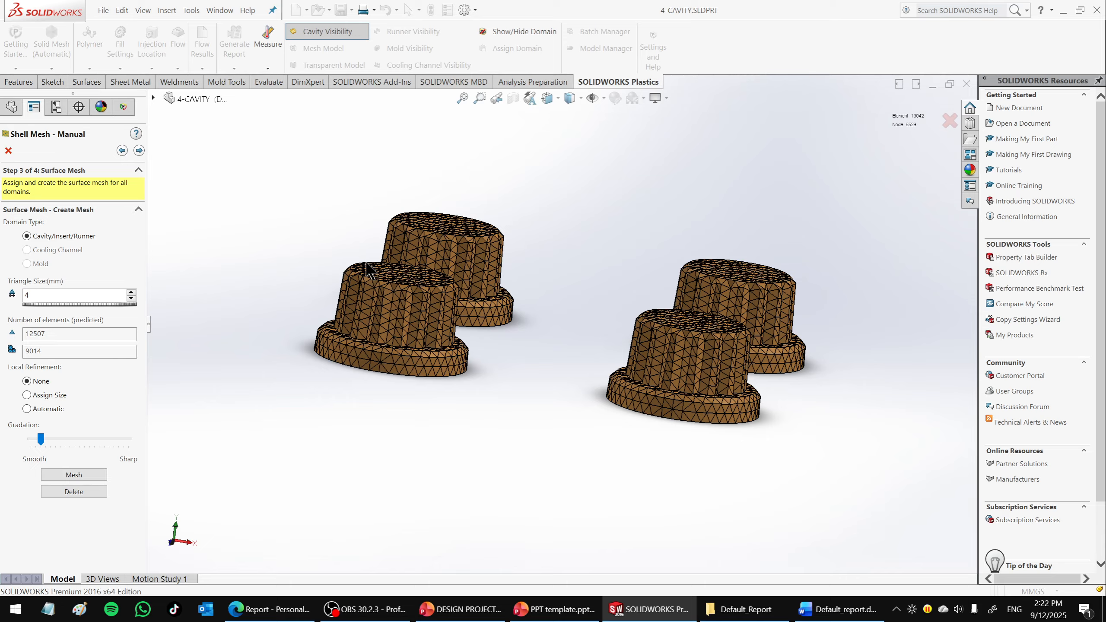
Change the triangle size to 5 mm and regenerate the surface mesh on the four knobs.
double_click(64, 297)
text(5)
click(73, 474)
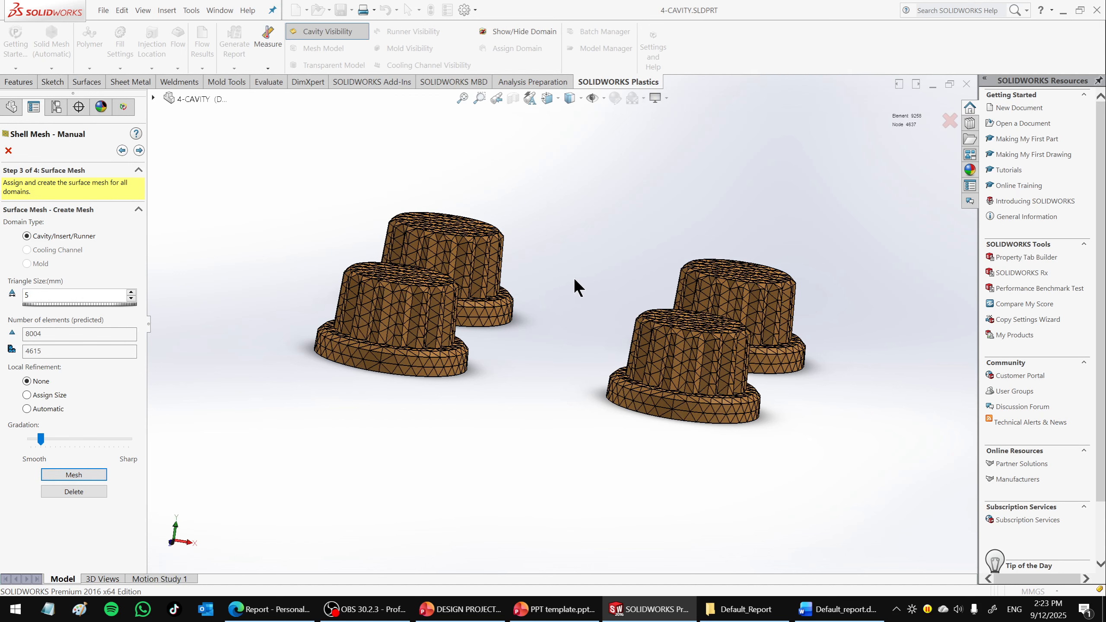
middle_drag(575, 279, 539, 356)
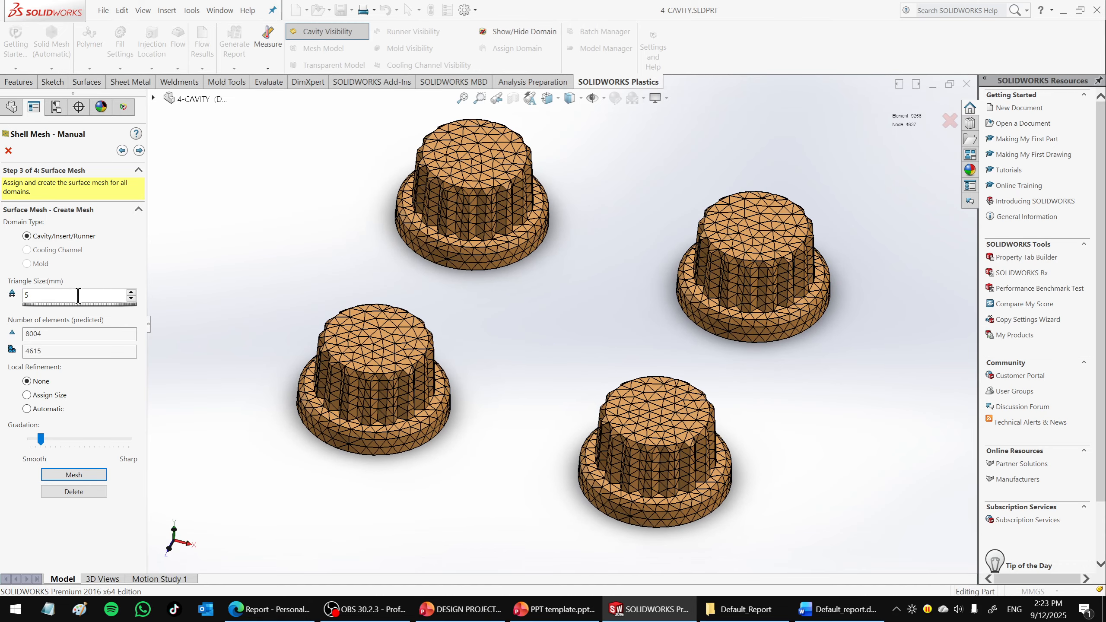
Set the triangle size to 4 mm and regenerate the surface mesh on the four knobs.
double_click(24, 295)
text(4)
click(79, 474)
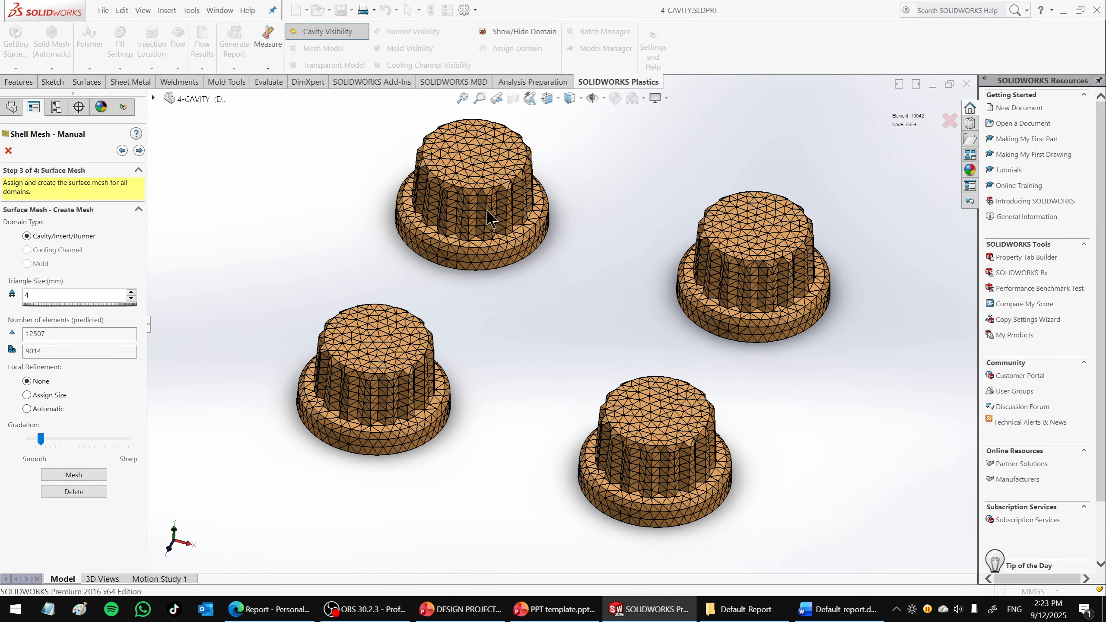
Remesh the four knobs with a 2.5 mm triangle size and accept the shell mesh after its summary.
drag(57, 304, 51, 303)
double_click(50, 294)
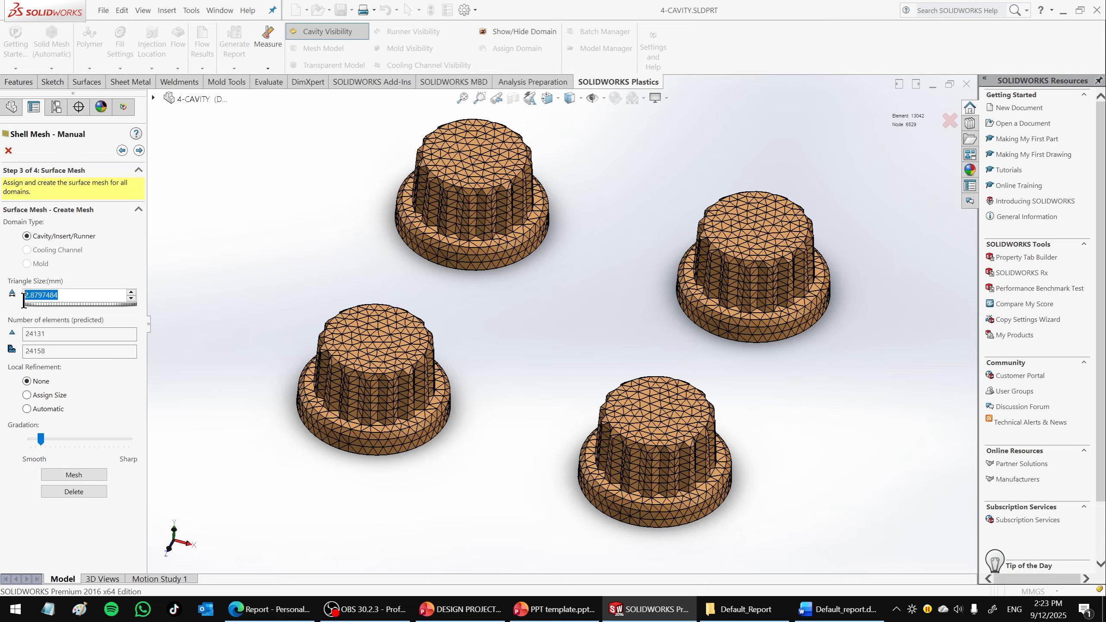
text(2.5)
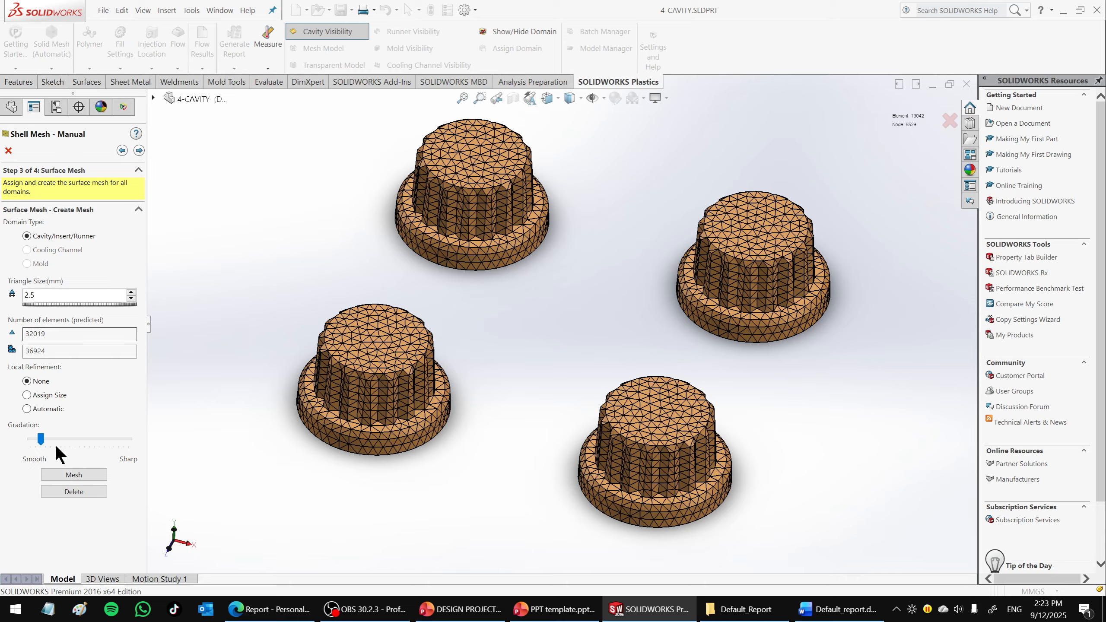
click(69, 476)
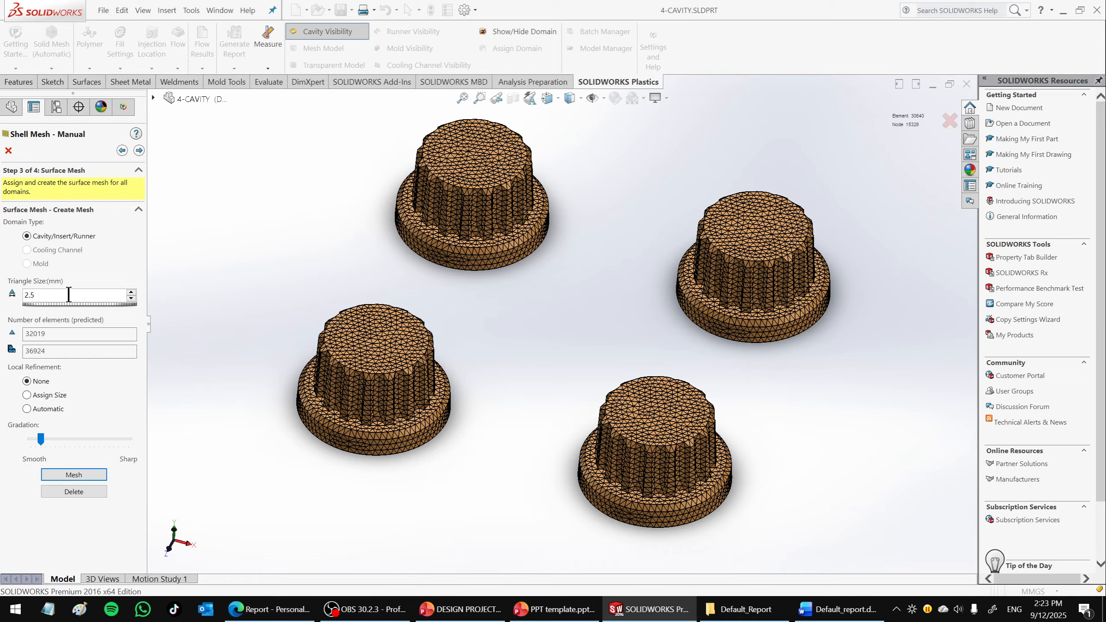
click(139, 150)
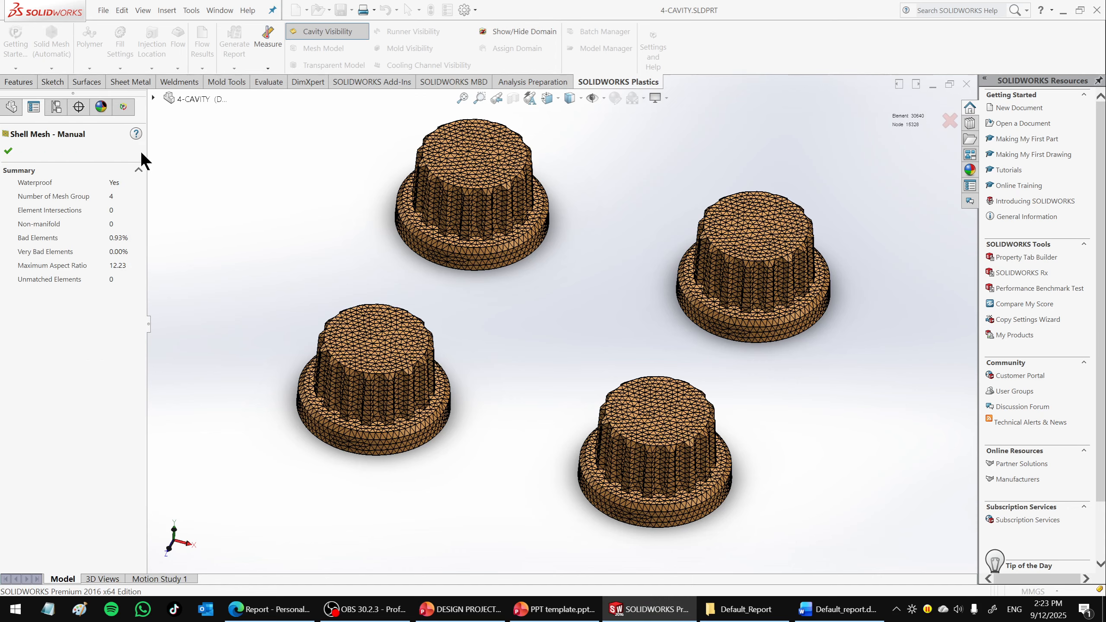
click(8, 150)
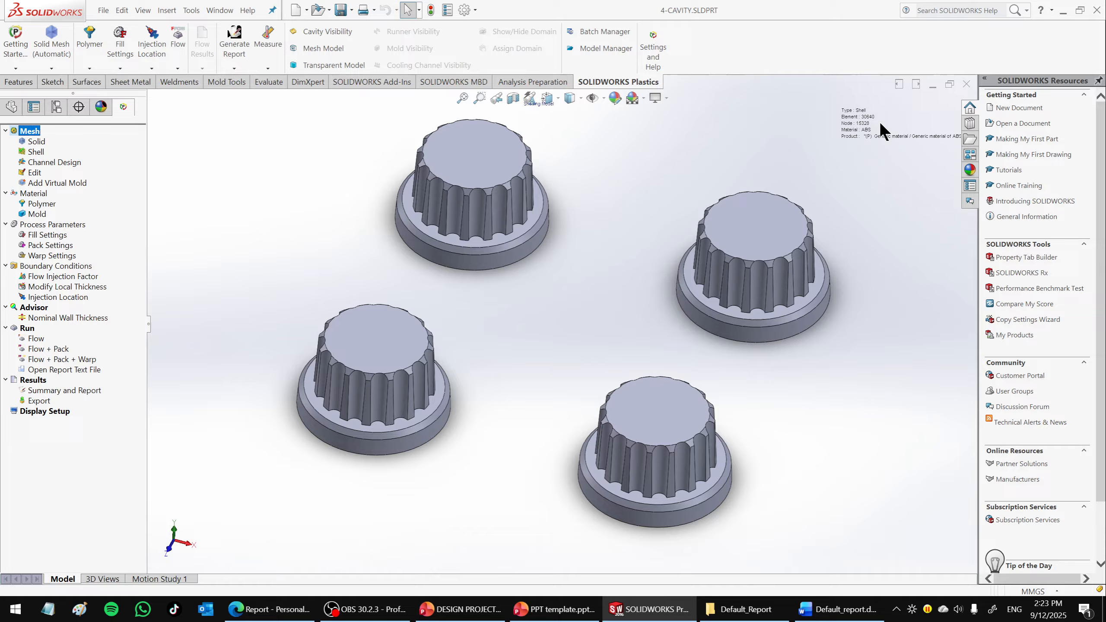
Display the mesh model and examine the shell mesh on the four knobs from several angles.
click(301, 46)
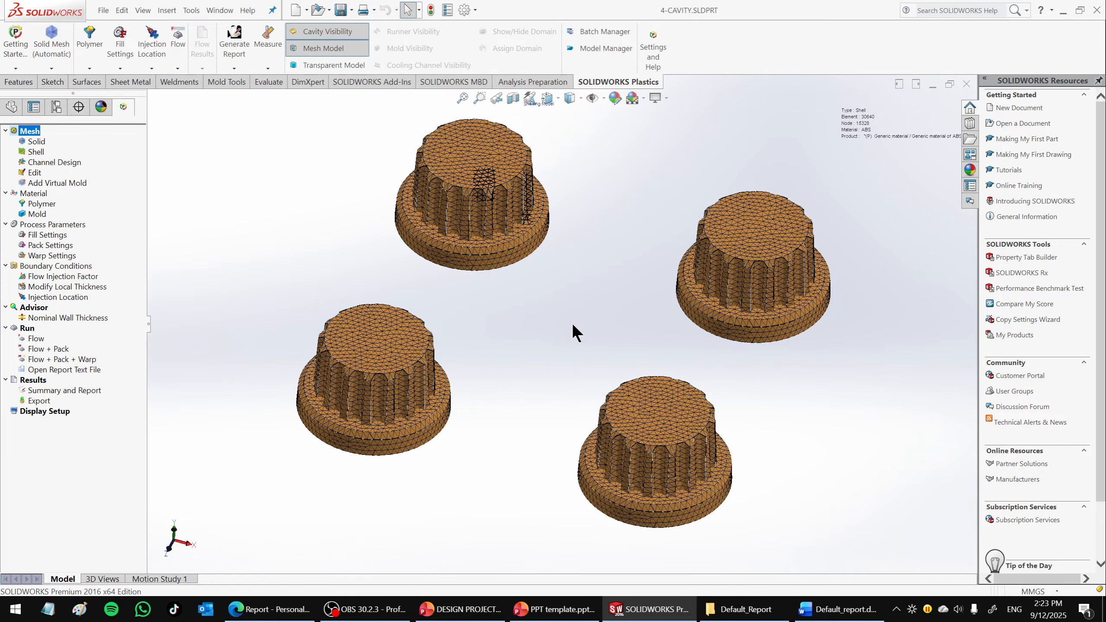
middle_drag(572, 322, 754, 203)
middle_drag(553, 423, 476, 235)
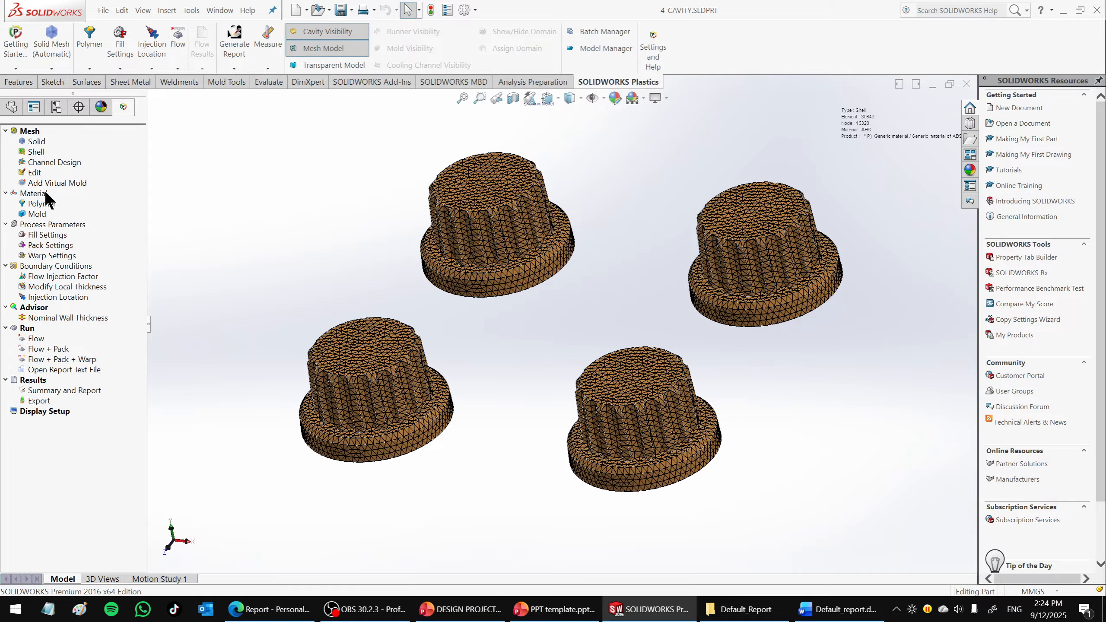
mouse_move(531, 311)
middle_down()
mouse_move(563, 293)
mouse_move(579, 307)
mouse_move(543, 296)
mouse_move(548, 307)
middle_up()
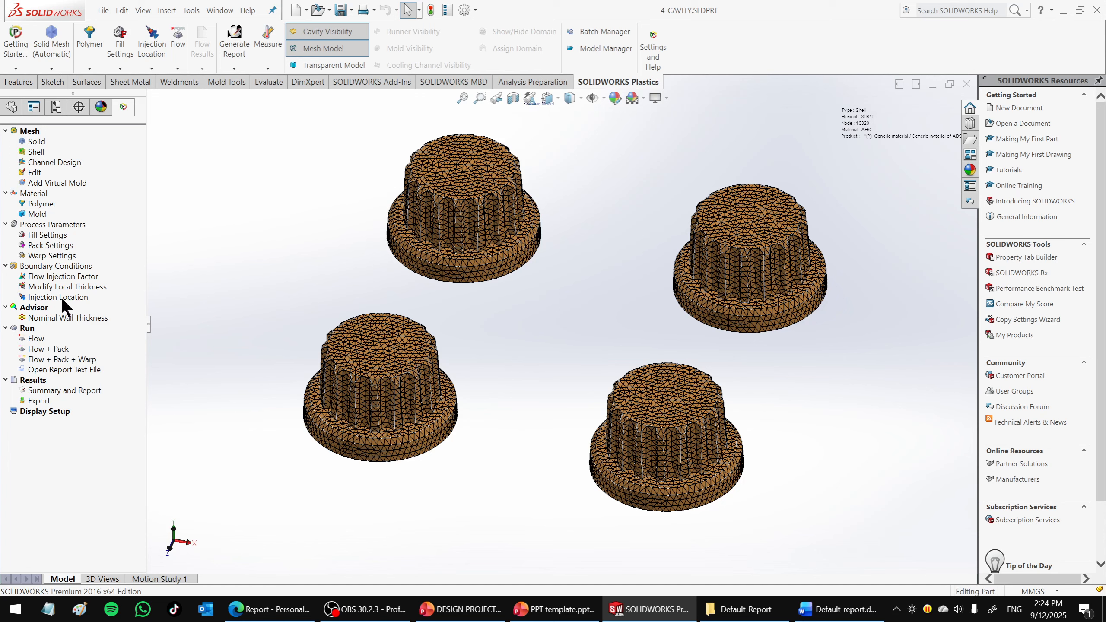
click(54, 275)
click(61, 162)
double_click(61, 162)
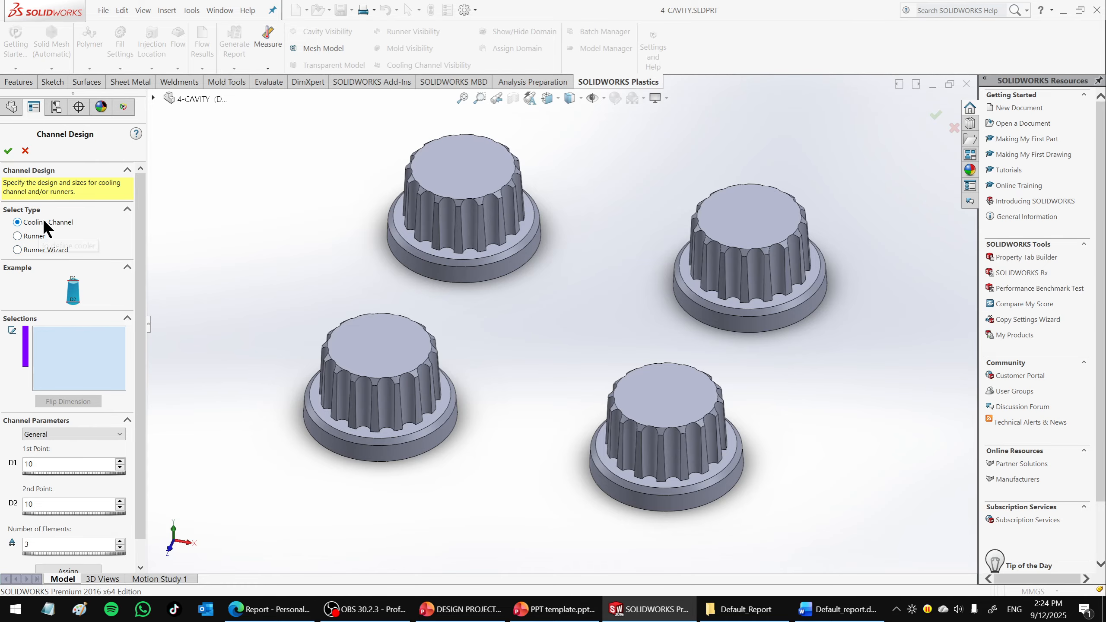
click(18, 236)
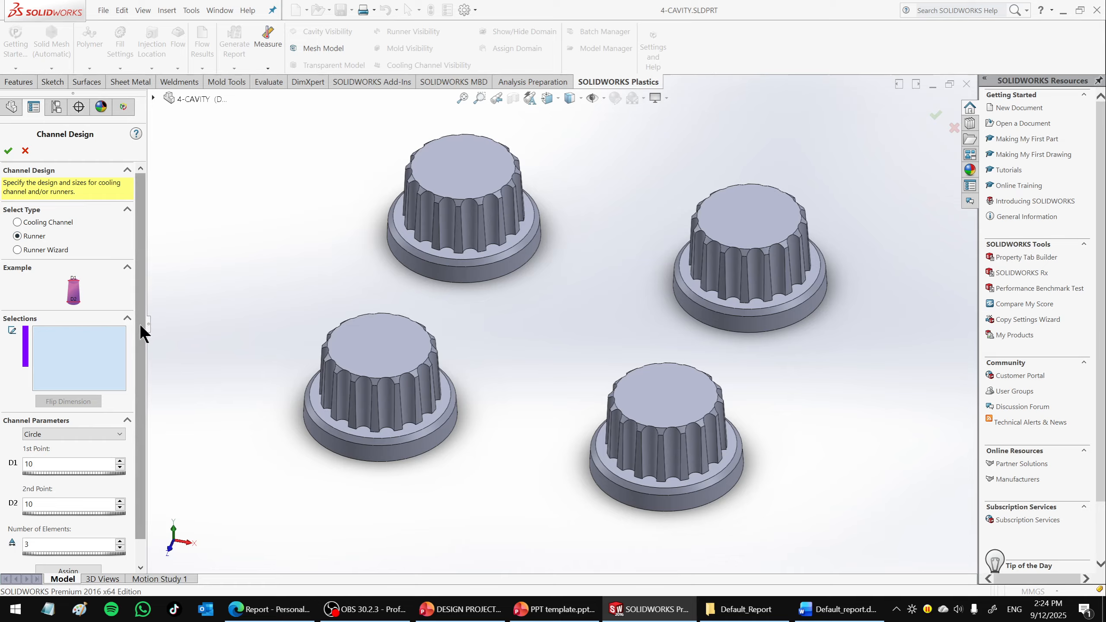
scroll(141, 339, down, 1)
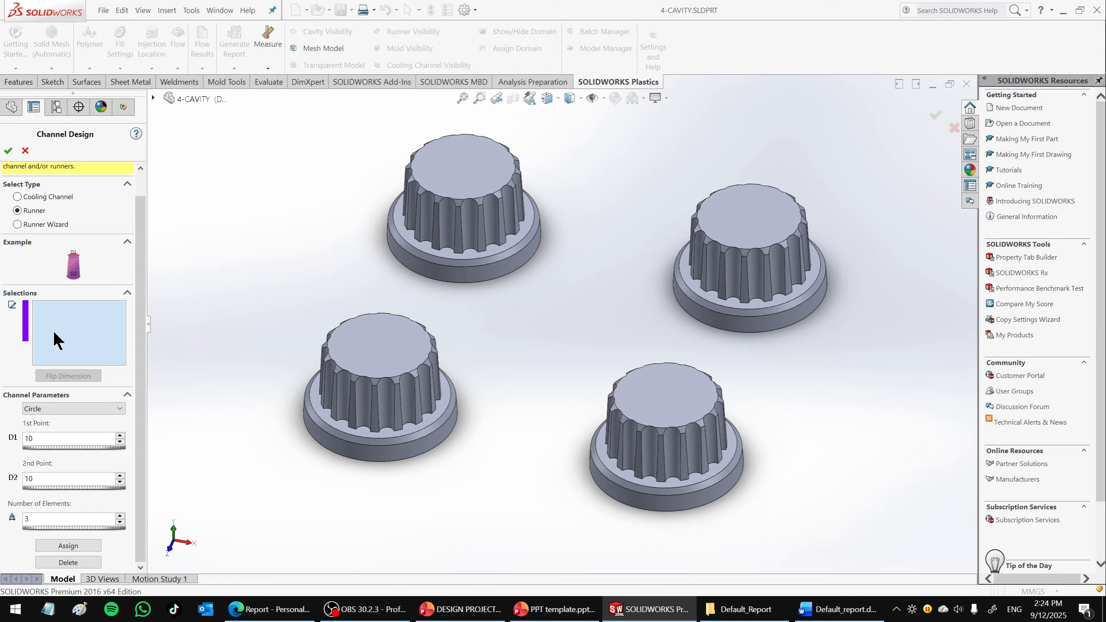
middle_drag(543, 412, 533, 364)
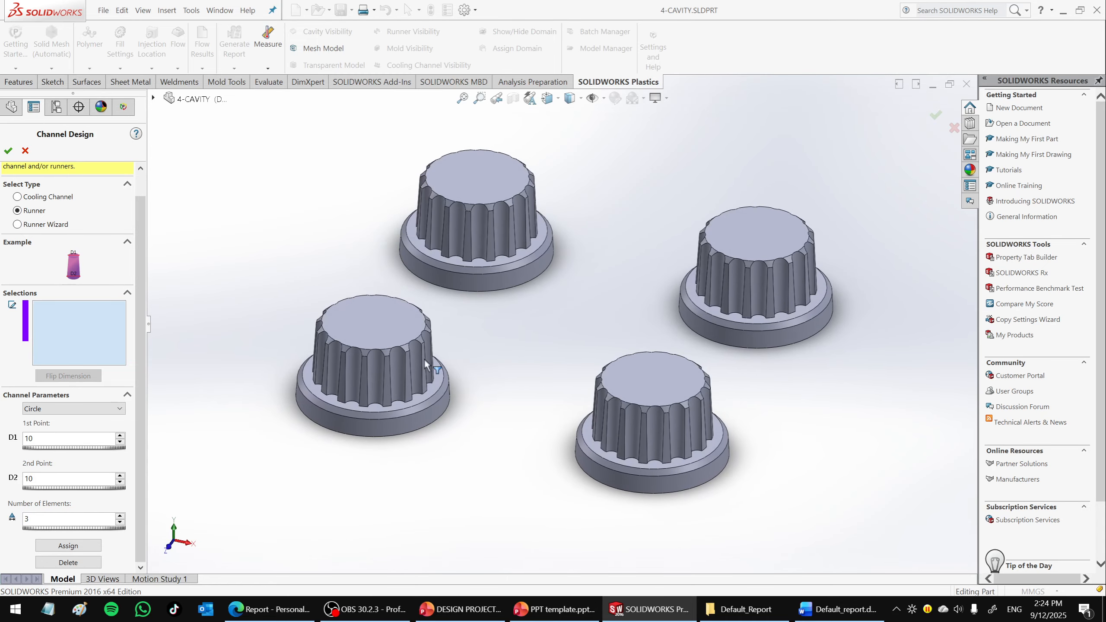
click(25, 150)
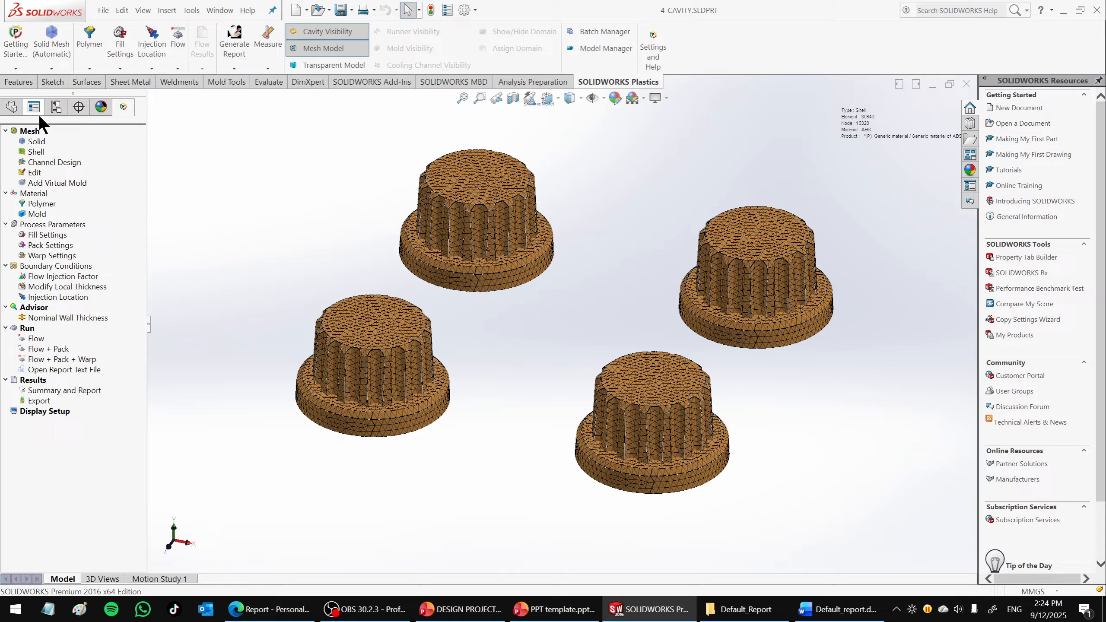
Switch back to the part's feature tree and show the knobs shaded with edges, with their undersides in view.
click(11, 107)
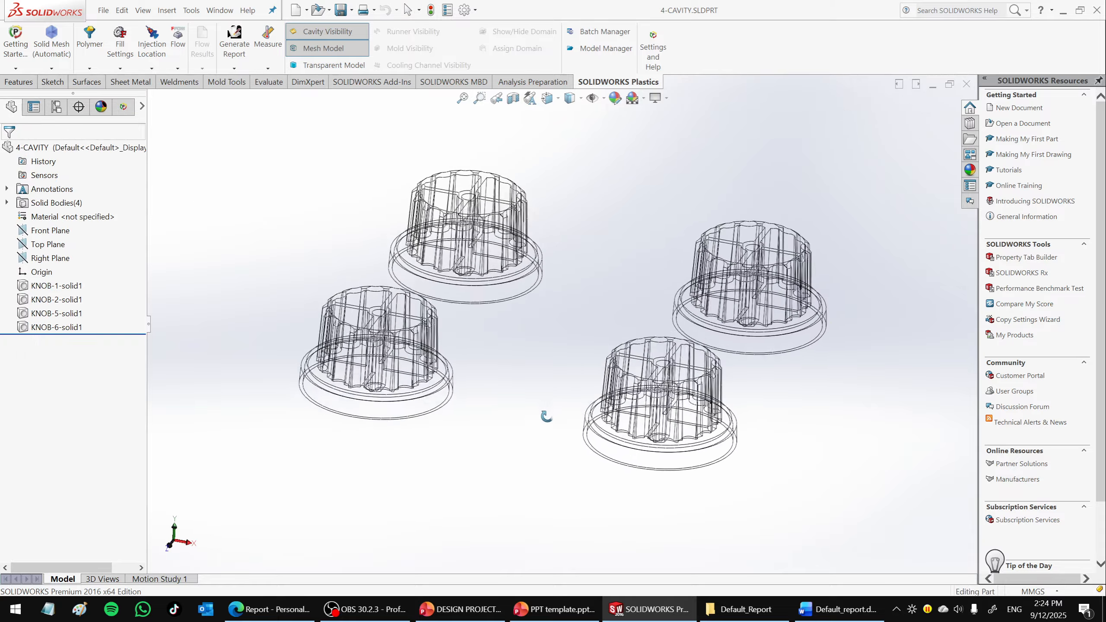
middle_drag(533, 441, 543, 150)
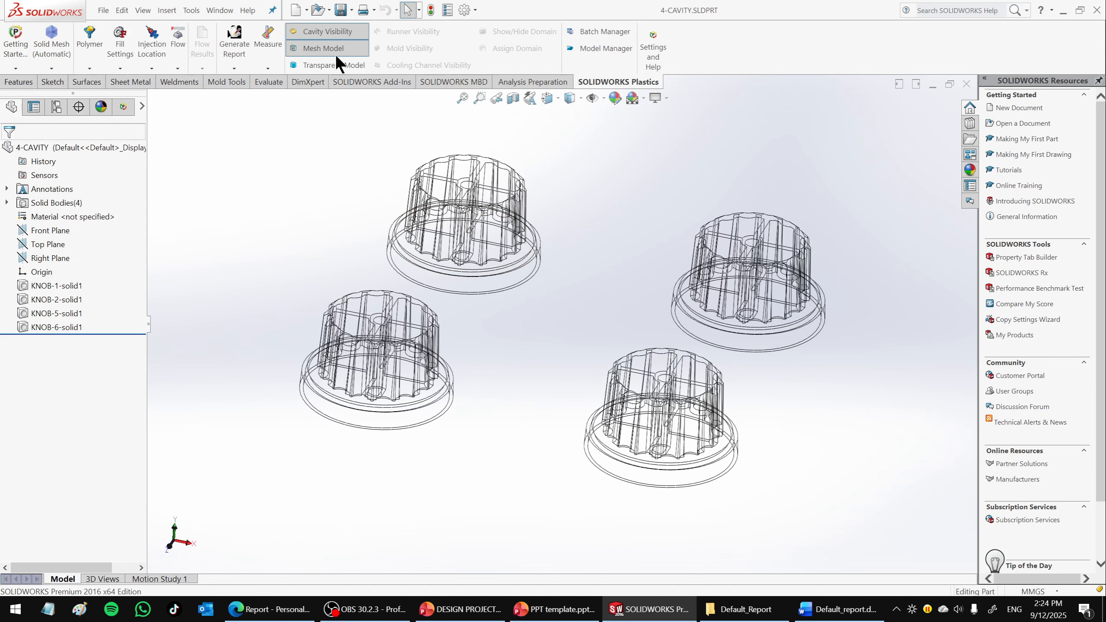
click(18, 82)
middle_drag(600, 274, 618, 255)
click(570, 97)
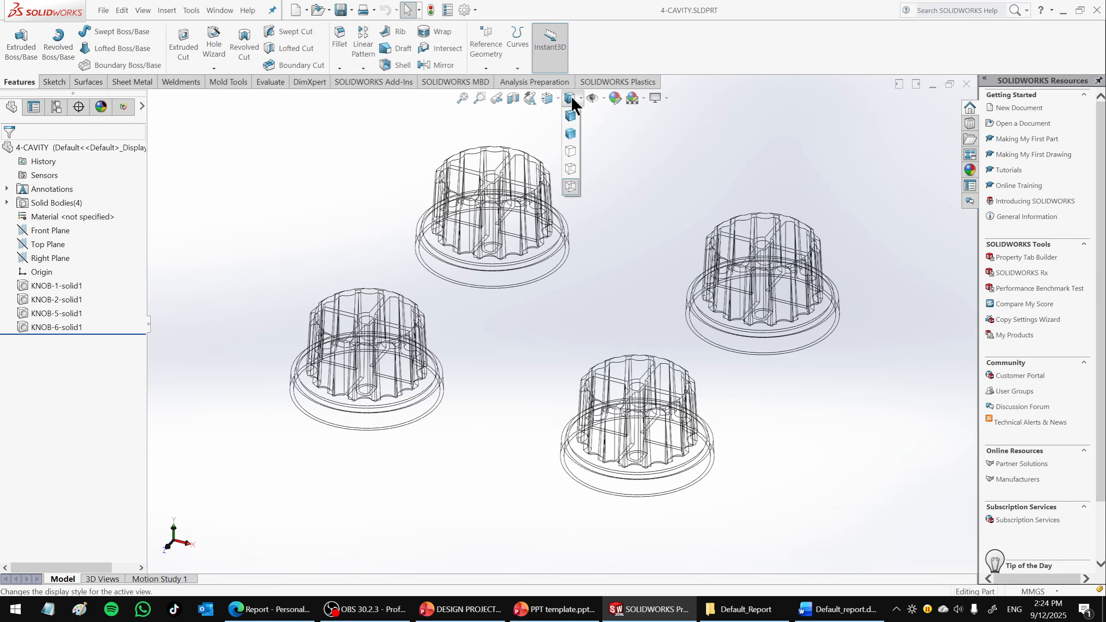
click(571, 114)
mouse_move(586, 228)
middle_down()
mouse_move(579, 340)
mouse_move(565, 366)
mouse_move(545, 311)
mouse_move(558, 311)
mouse_move(545, 457)
mouse_move(651, 363)
mouse_move(623, 393)
middle_up()
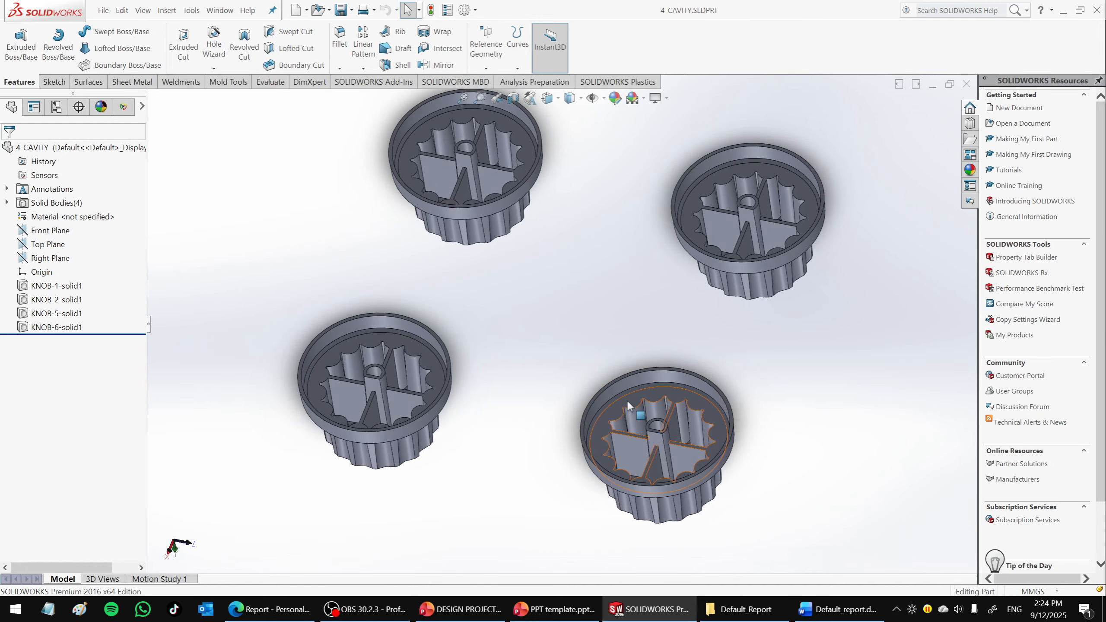
Start a sketch on the flat rim face on the underside of KNOB-2.
click(692, 243)
click(849, 409)
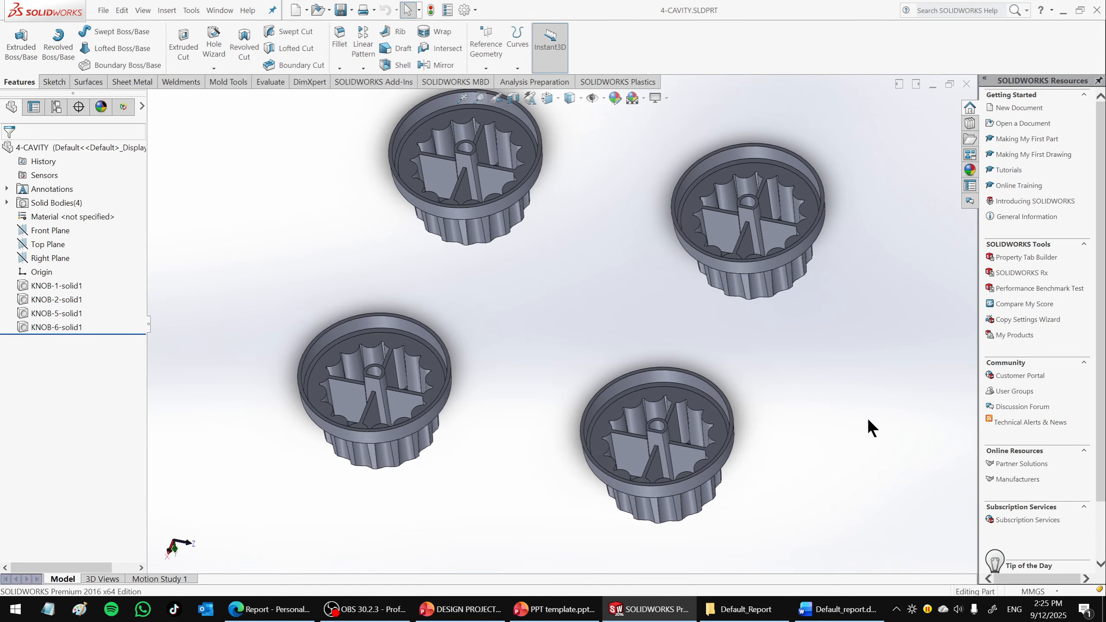
scroll(738, 220, down, 5)
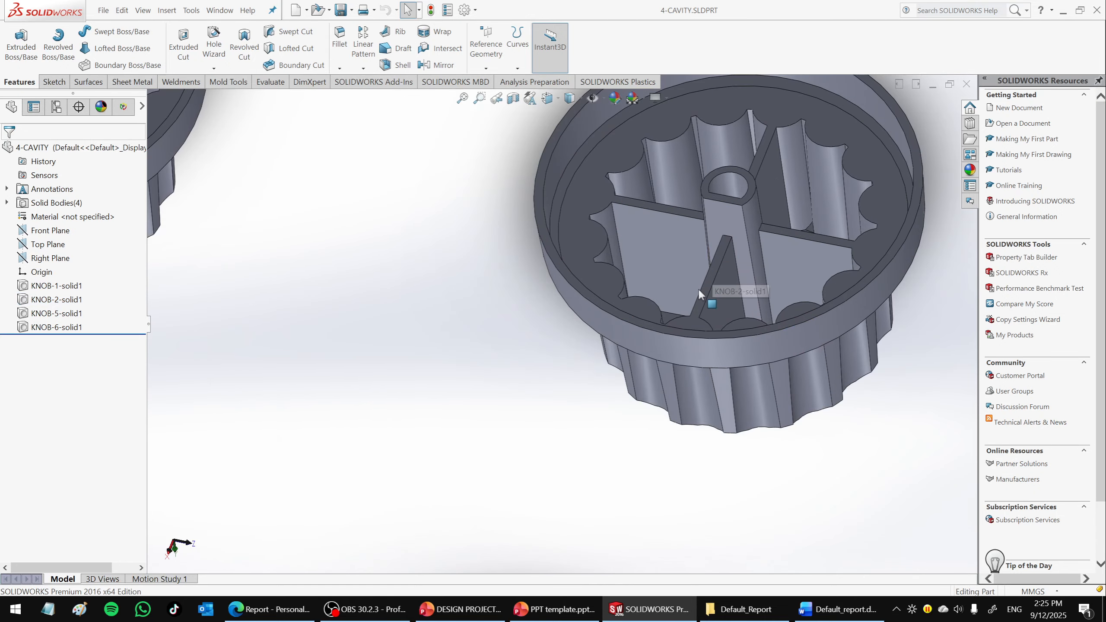
right_click(660, 328)
click(685, 238)
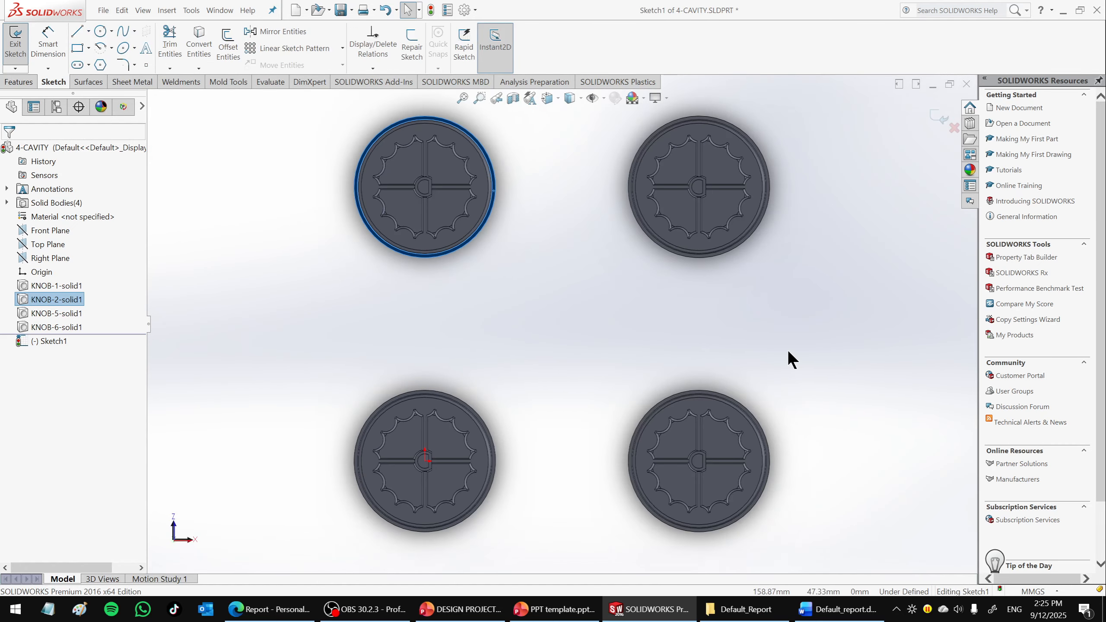
click(807, 334)
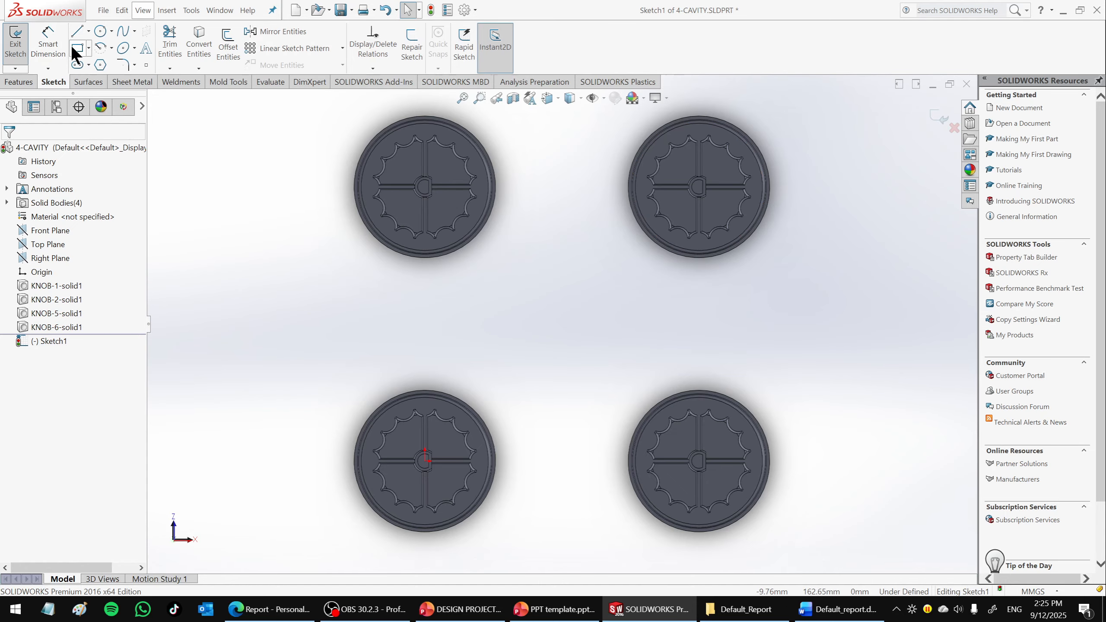
Sketch a horizontal line from the centre of the upper-left knob to the near edge of the adjacent knob.
click(77, 30)
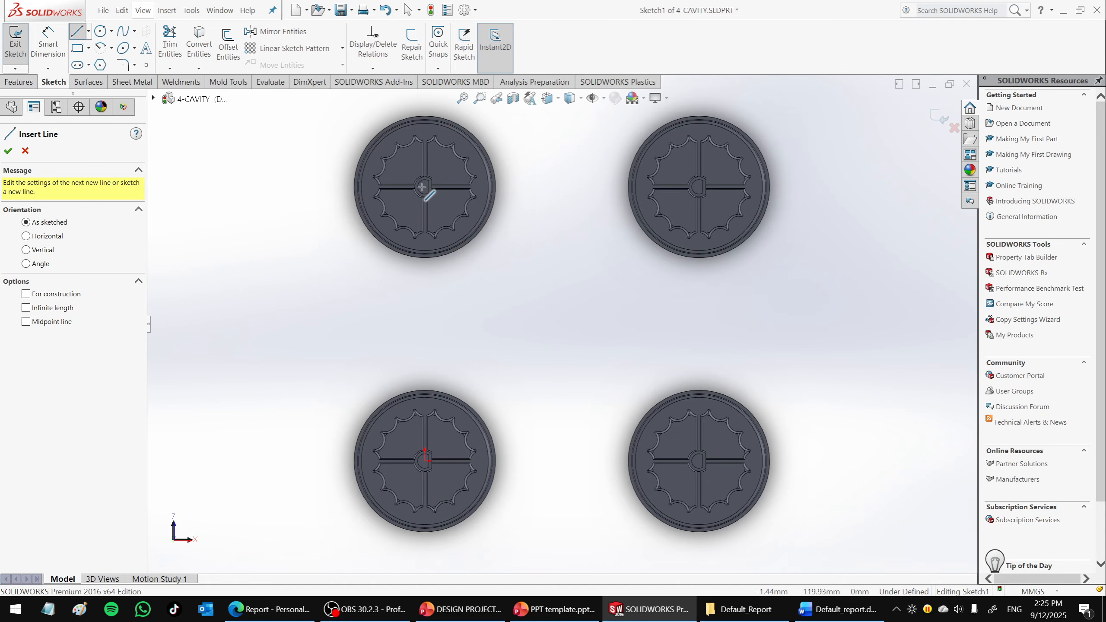
scroll(505, 183, down, 5)
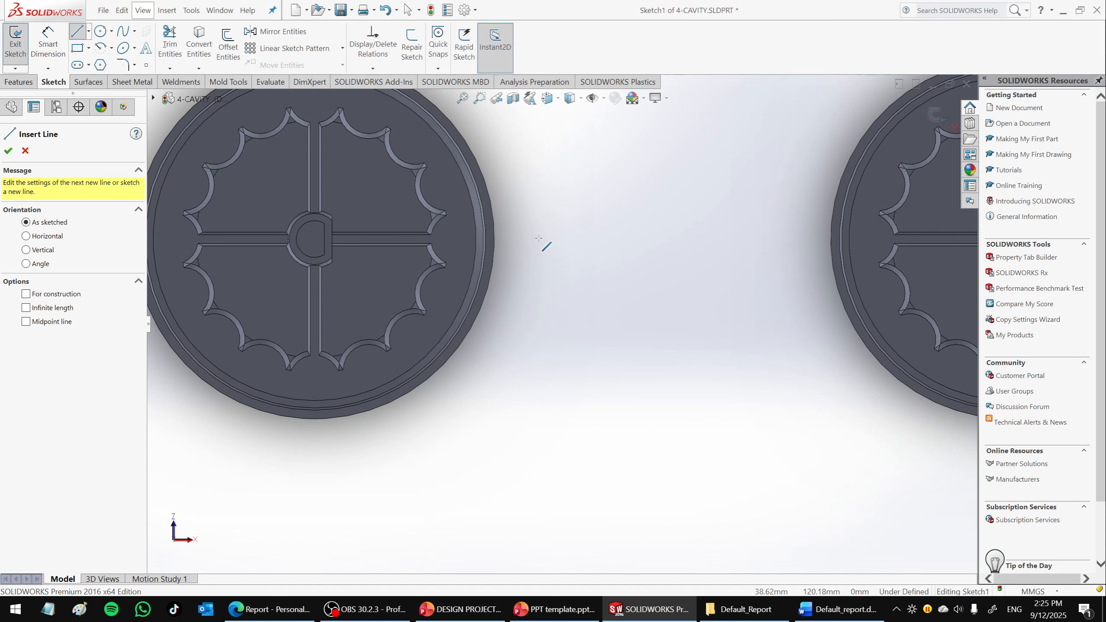
click(314, 239)
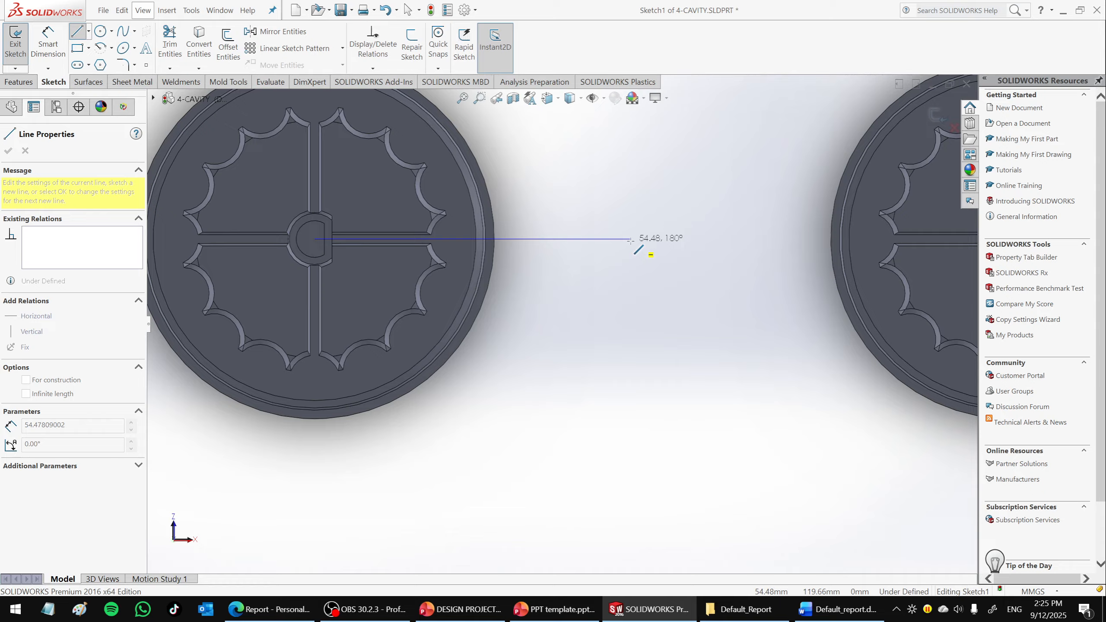
click(831, 239)
key(Escape)
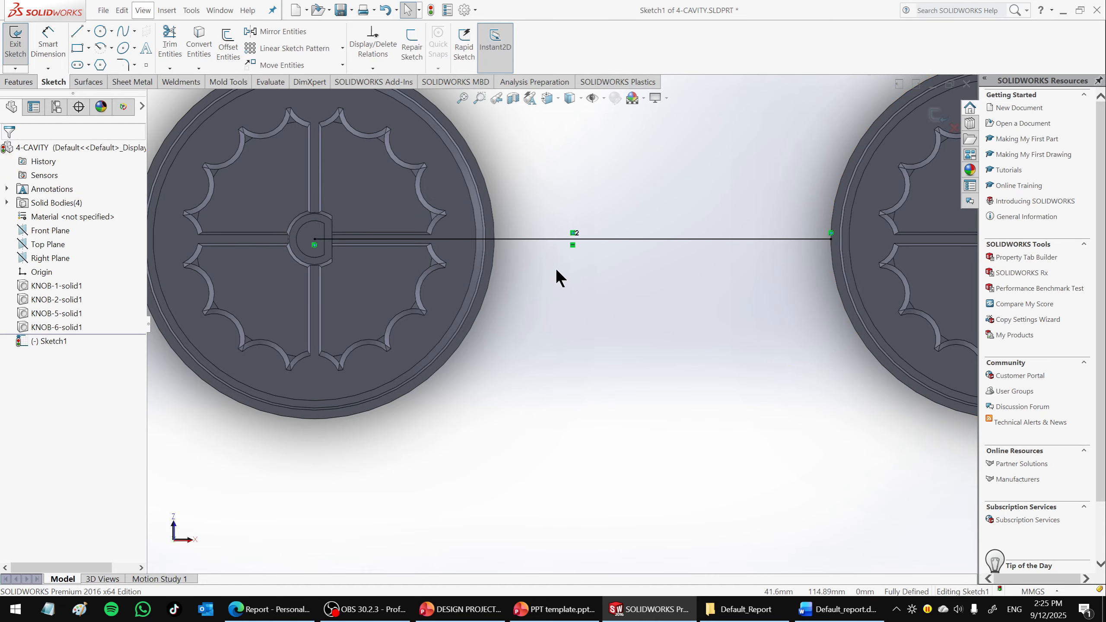
Convert the outer circular edge of the upper-left knob into a sketch entity.
key(z)
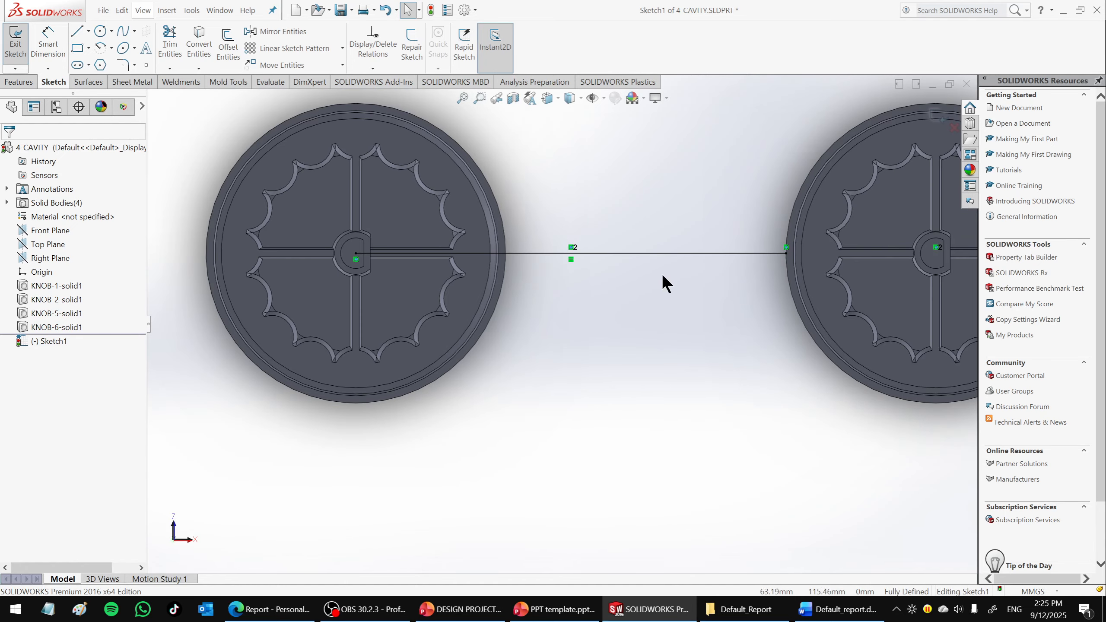
click(192, 48)
click(504, 266)
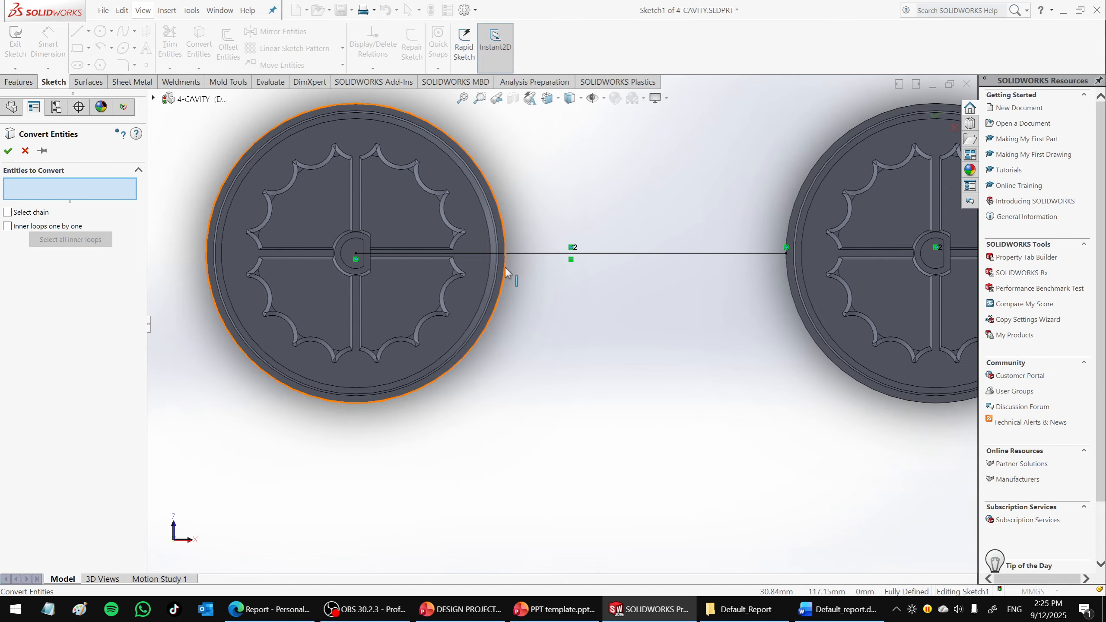
click(8, 150)
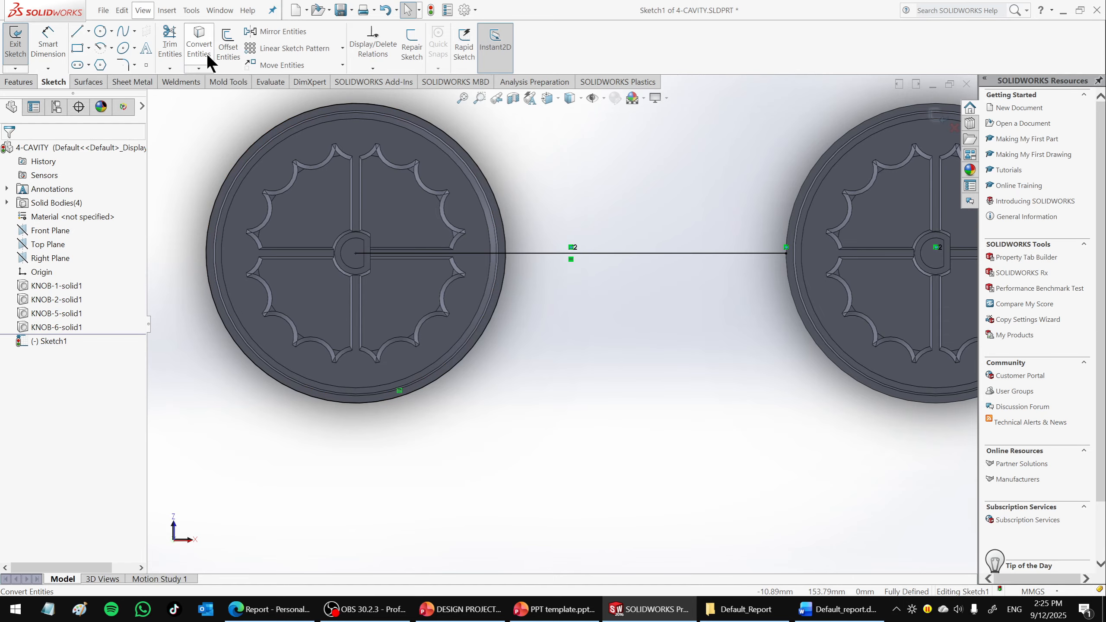
Try to trim the part of the horizontal line inside the converted circle with Power trim.
click(170, 46)
mouse_move(568, 176)
mouse_down()
mouse_move(458, 216)
mouse_move(452, 266)
mouse_up()
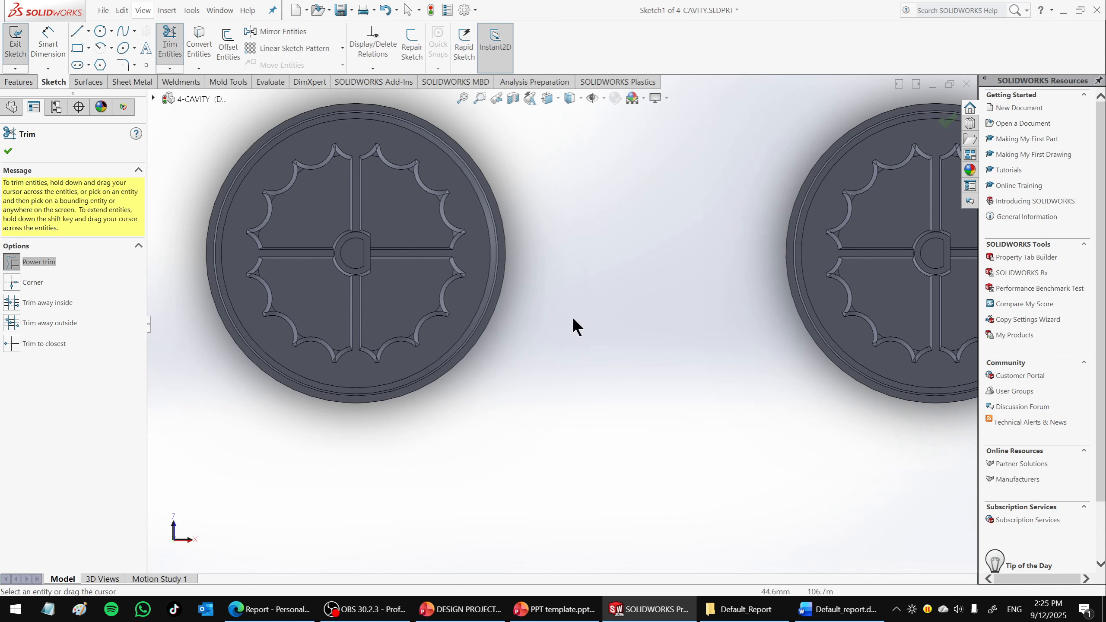
key(Escape)
Undo the trim, the converted circular edge and the horizontal line.
key(ctrl+z)
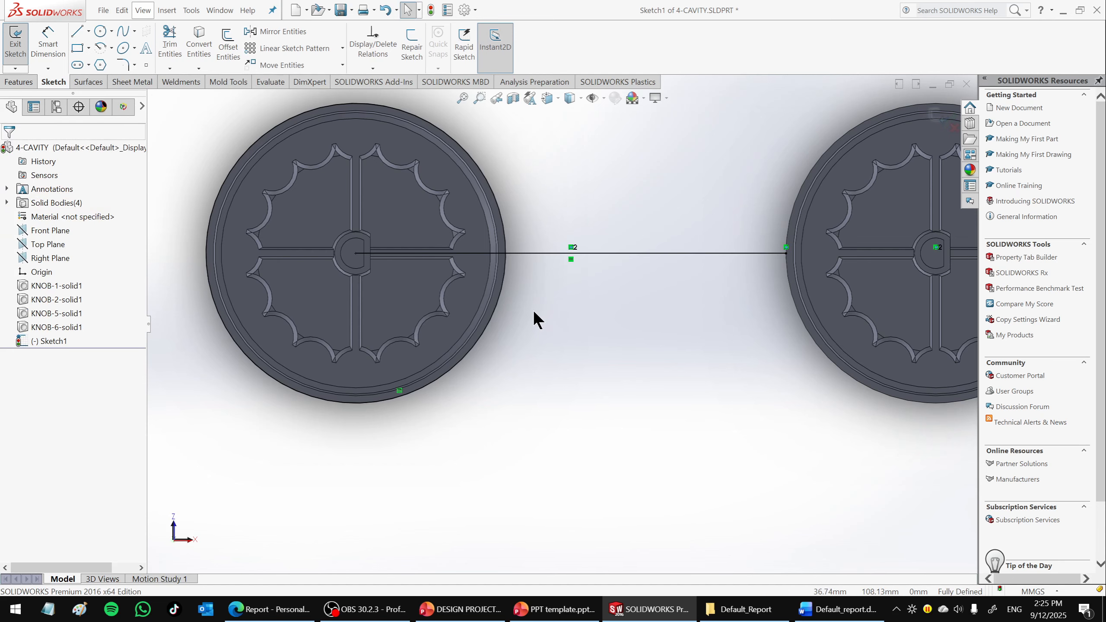
key(z)
key(ctrl+z)
key(ctrl+z)
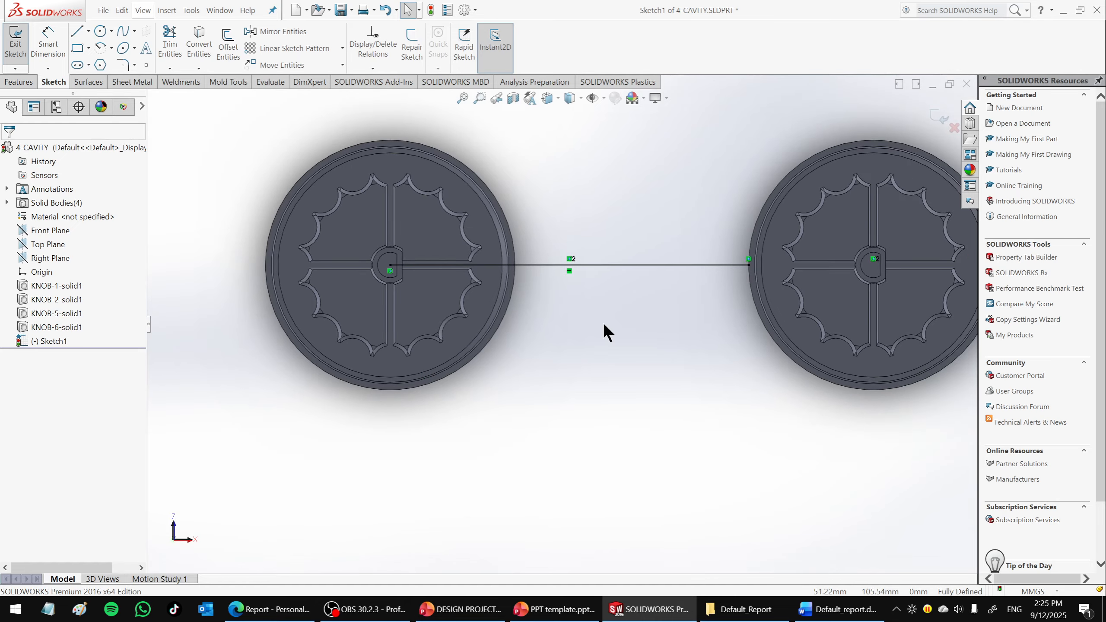
Sketch a vertical line about 58 mm long from the lower edge of the upper-left knob to the upper edge of the lower-left knob.
scroll(547, 335, up, 5)
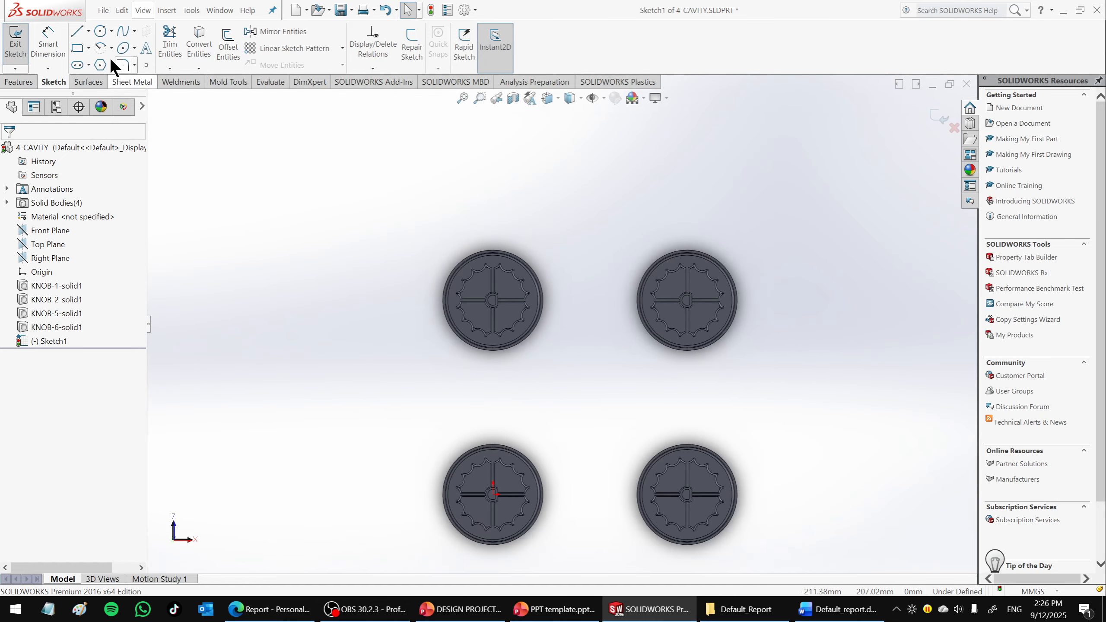
click(76, 32)
scroll(624, 435, down, 3)
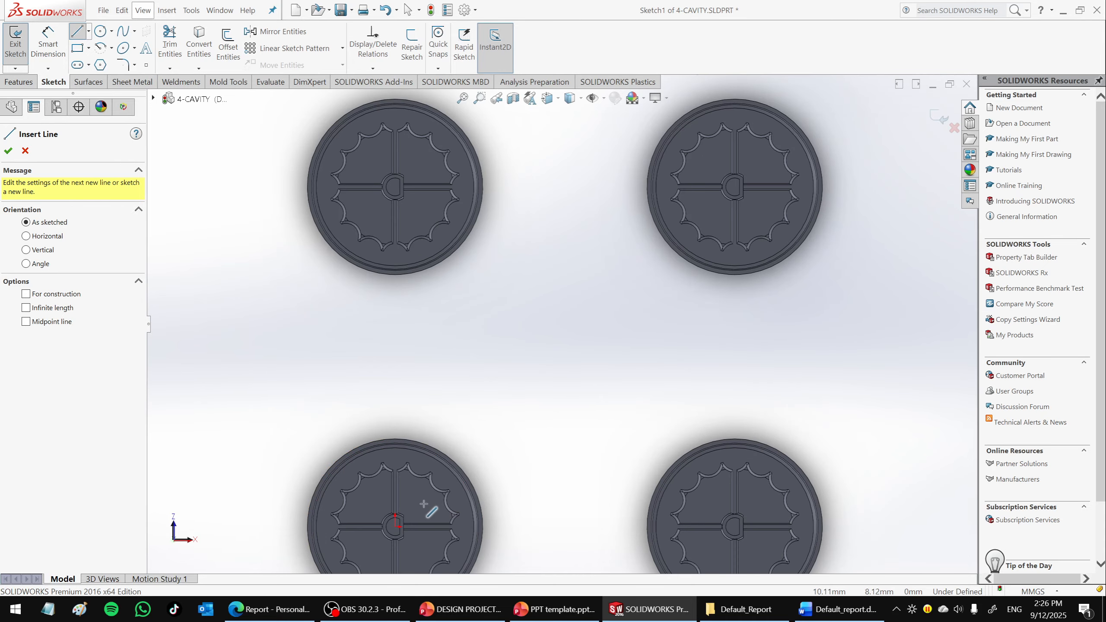
click(395, 274)
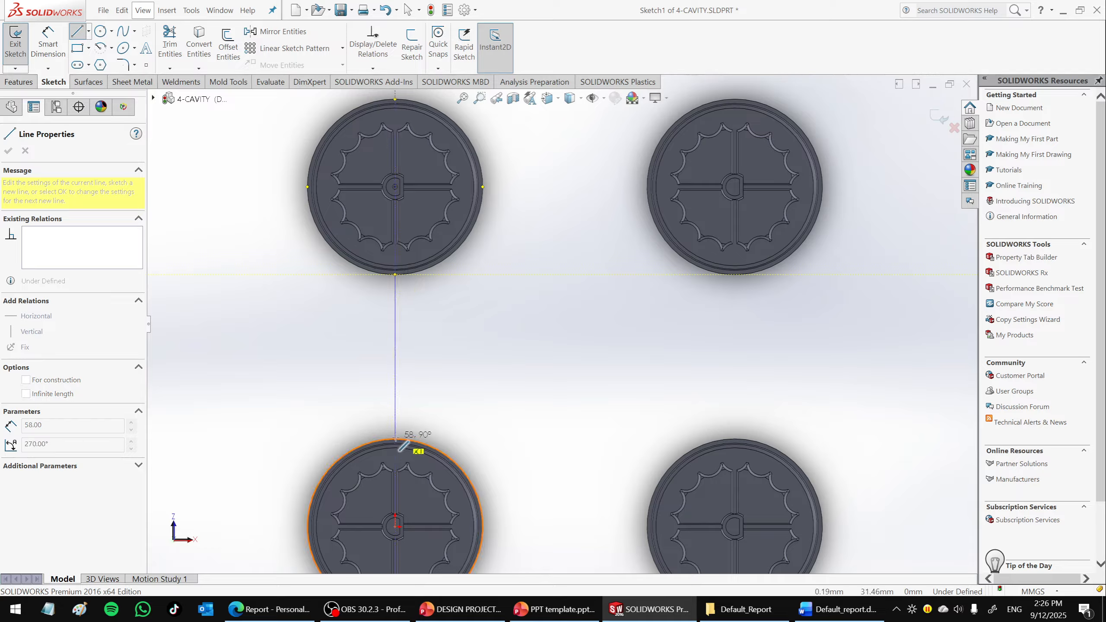
click(394, 433)
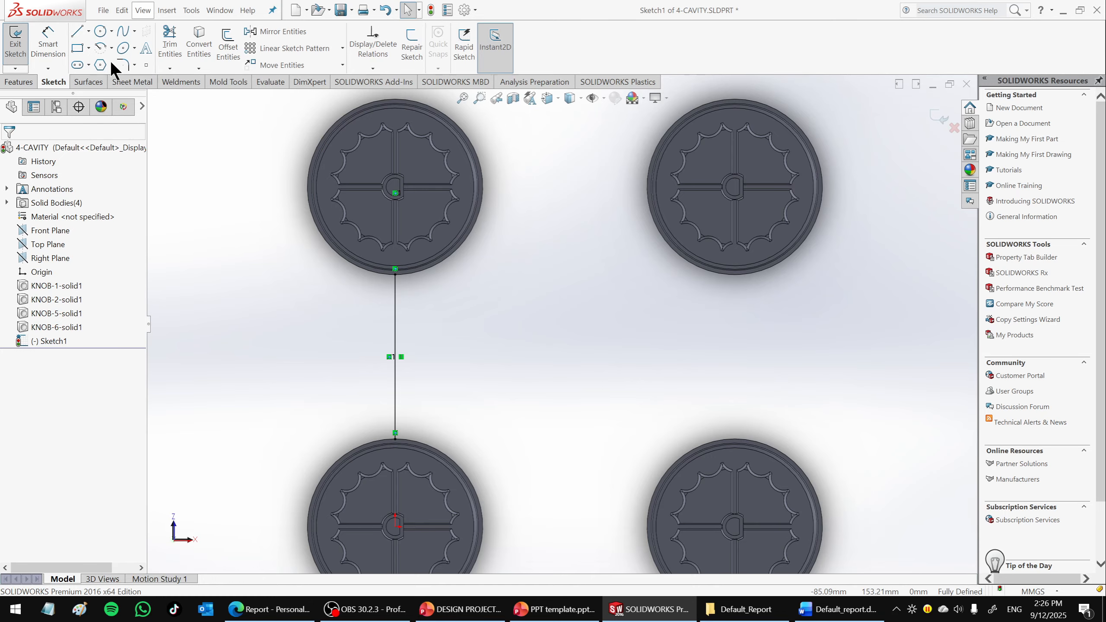
Sketch a horizontal line from the midpoint of the vertical line to beyond the right-hand pair of knobs.
click(80, 34)
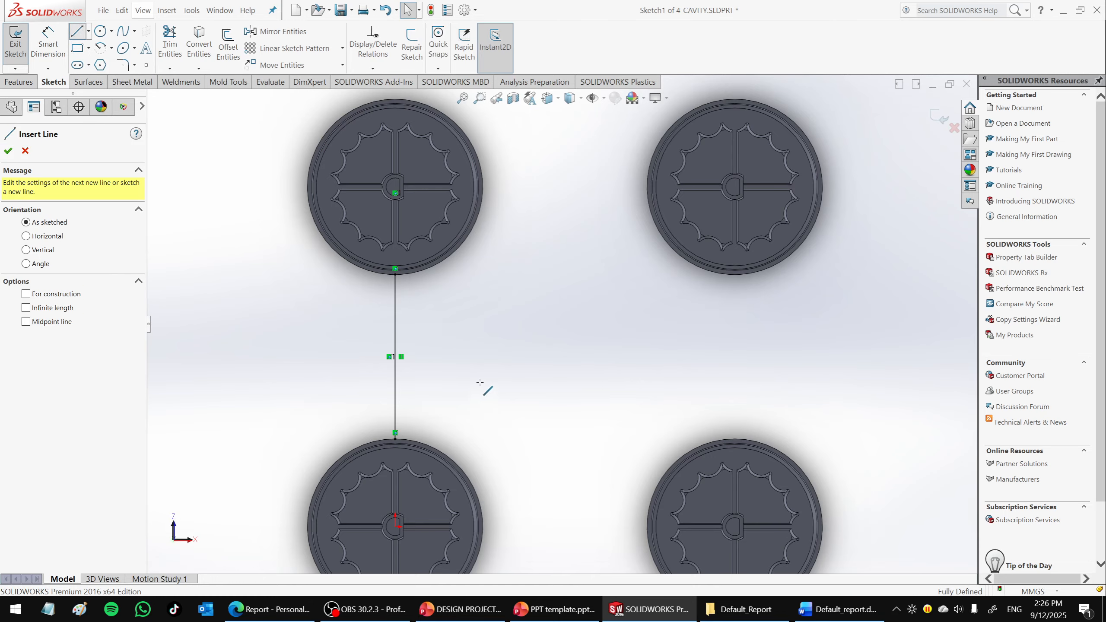
click(395, 357)
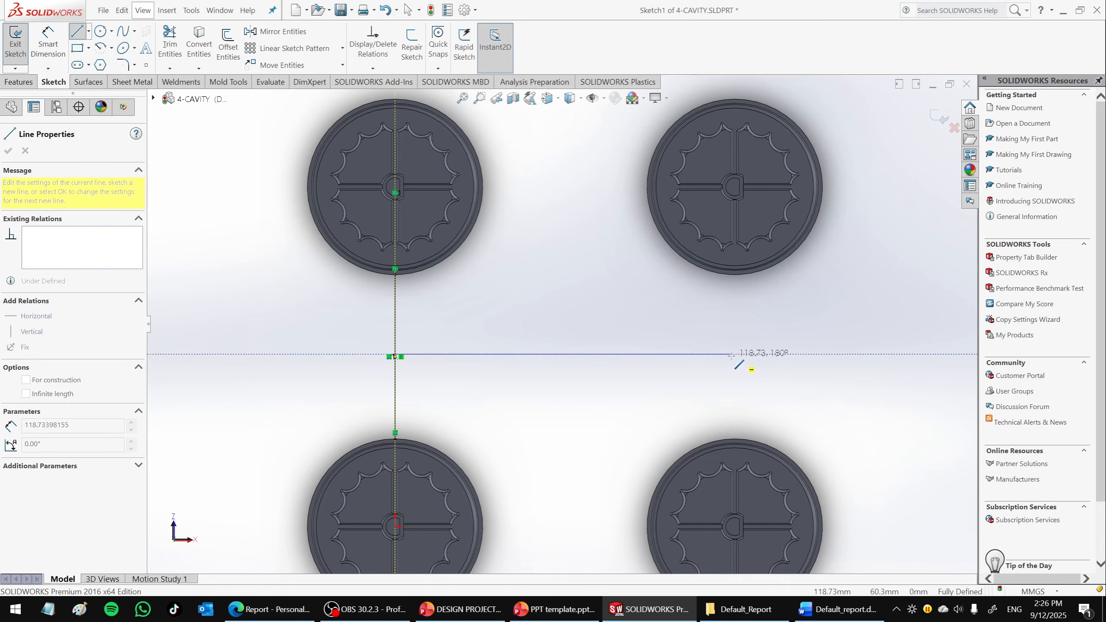
click(874, 354)
key(Escape)
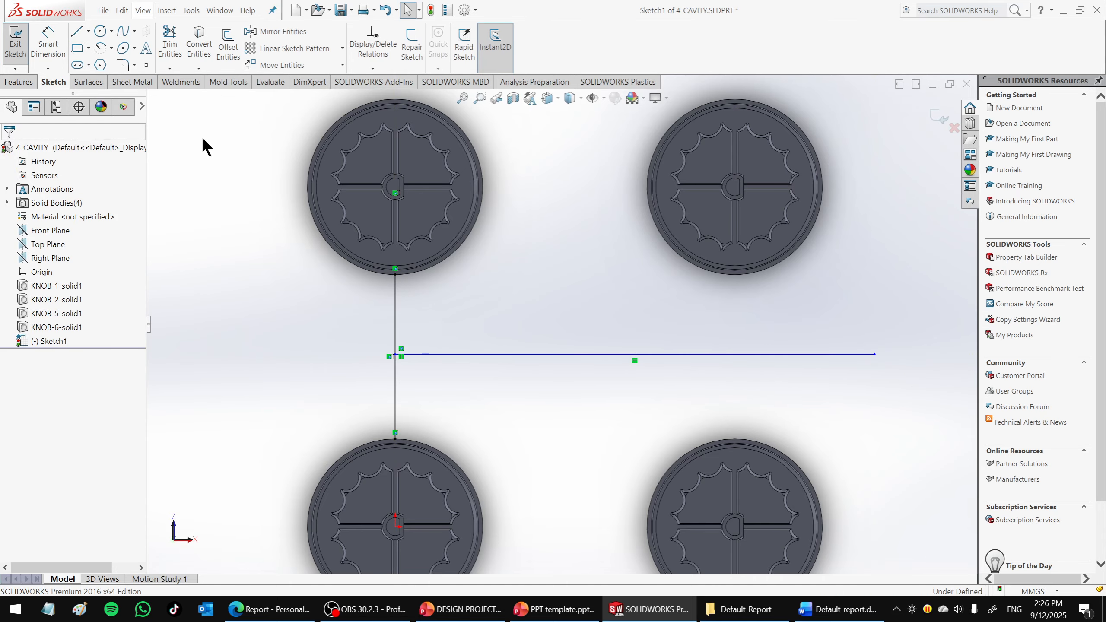
Sketch a vertical line about 30 mm long from the upper edge of the lower-right knob to the horizontal line.
click(77, 31)
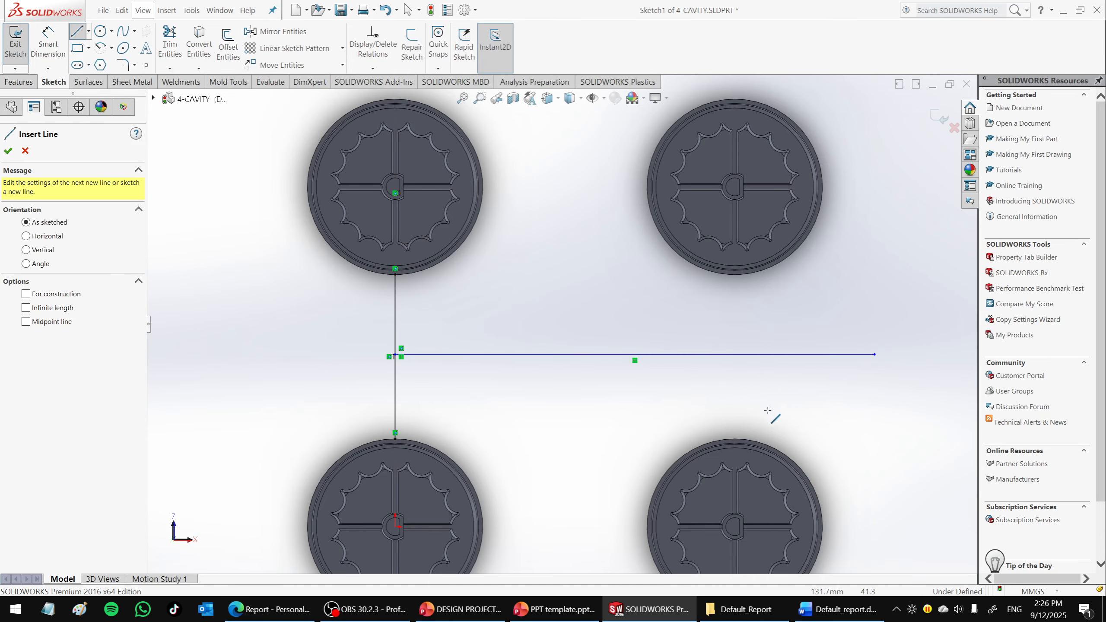
click(734, 438)
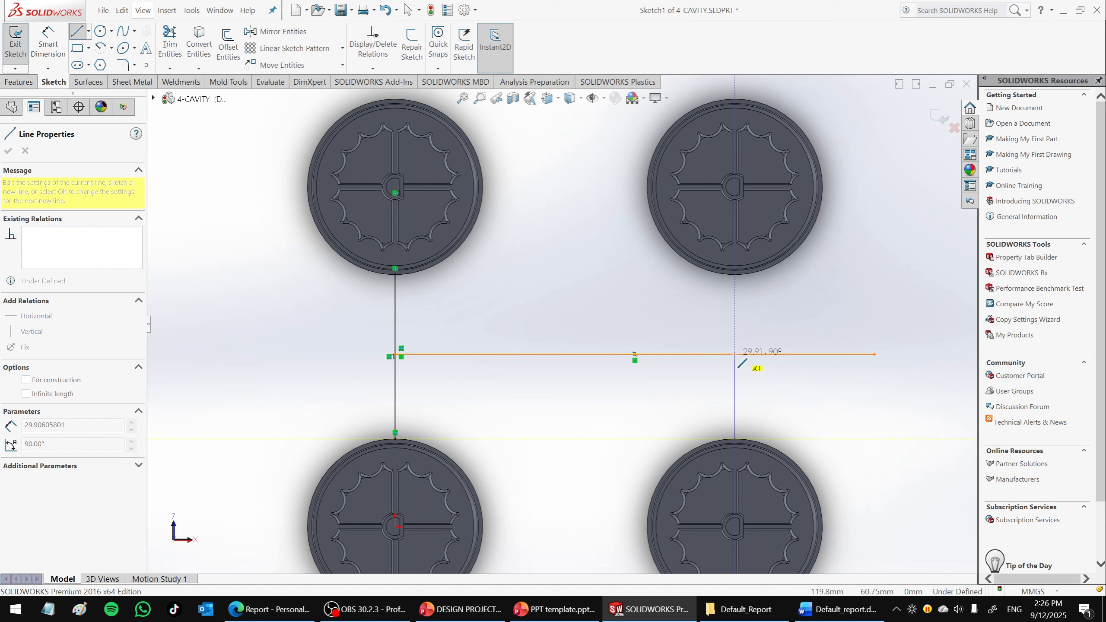
click(734, 355)
key(Escape)
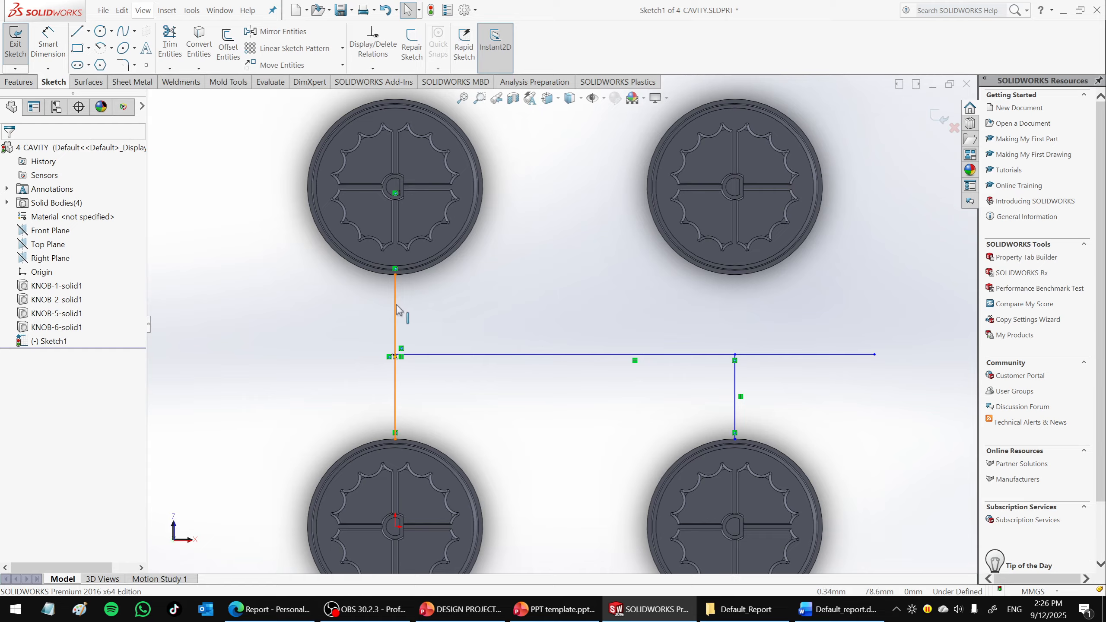
Trim the upper half of the left vertical line and redraw it as a separate line from the junction to the upper-left knob.
click(170, 46)
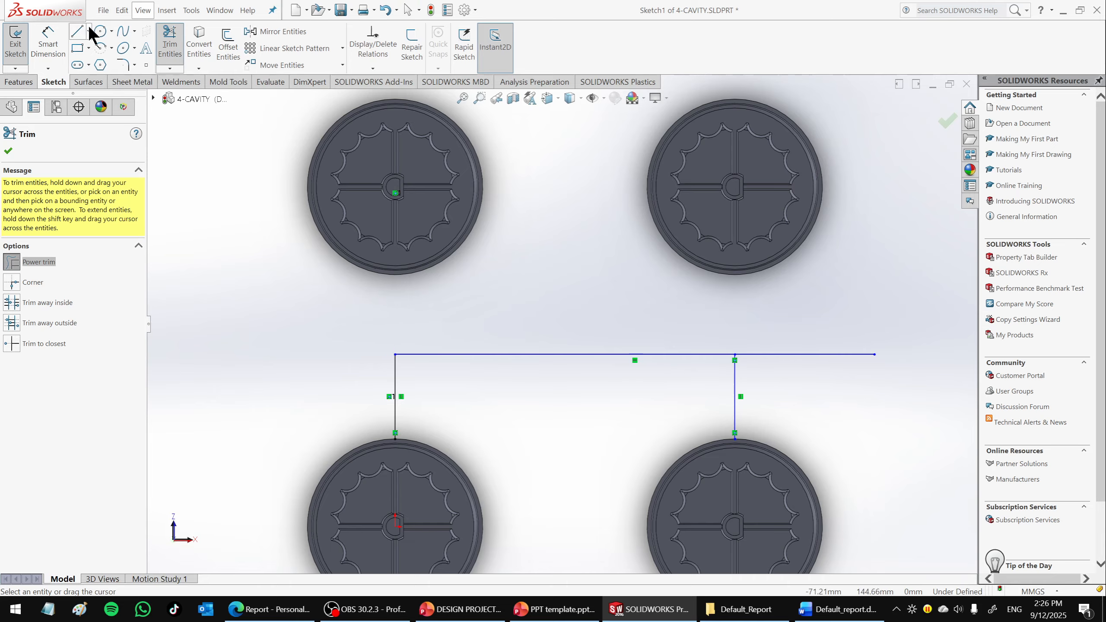
click(79, 31)
click(394, 354)
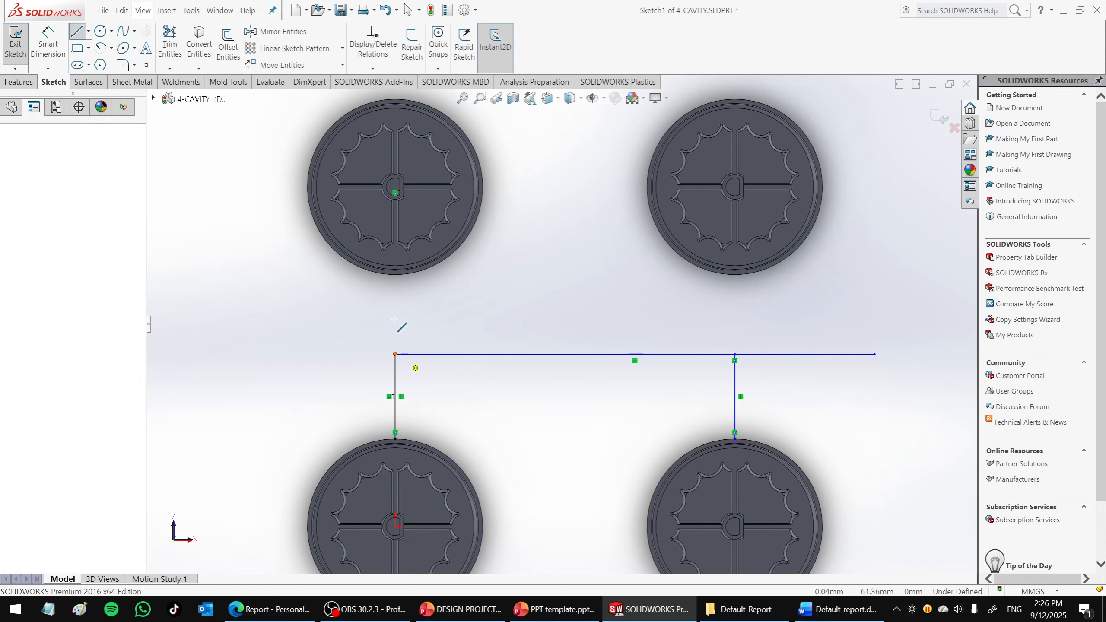
click(402, 271)
key(Escape)
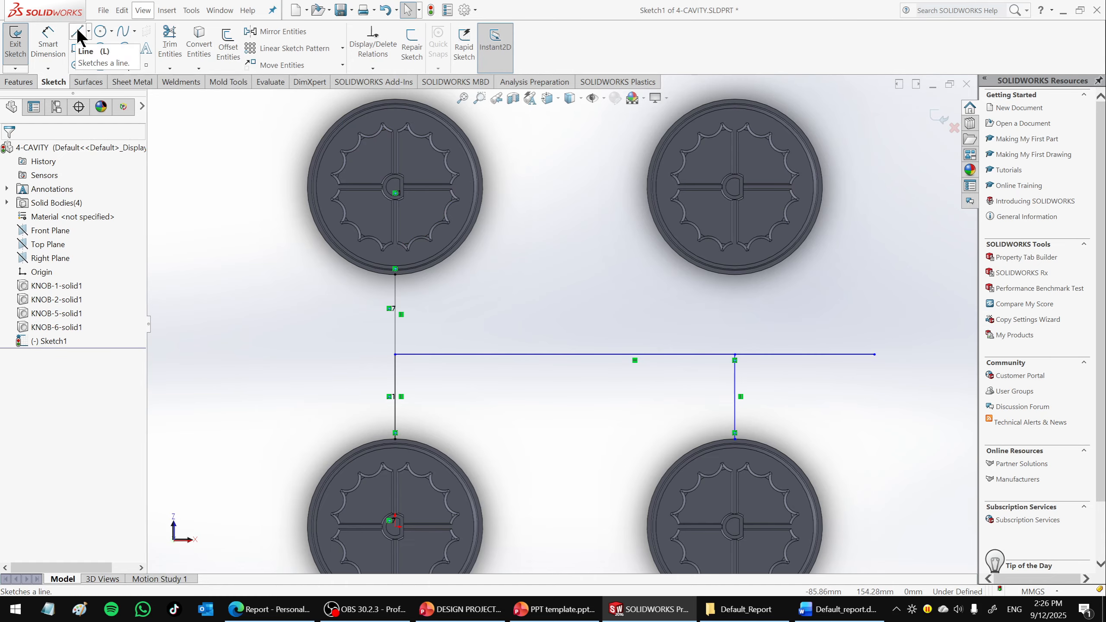
Trim the horizontal line's overhang past the right-hand branch and sketch a vertical line about 28 mm long from that corner to the upper-right knob.
click(172, 40)
drag(845, 341, 839, 383)
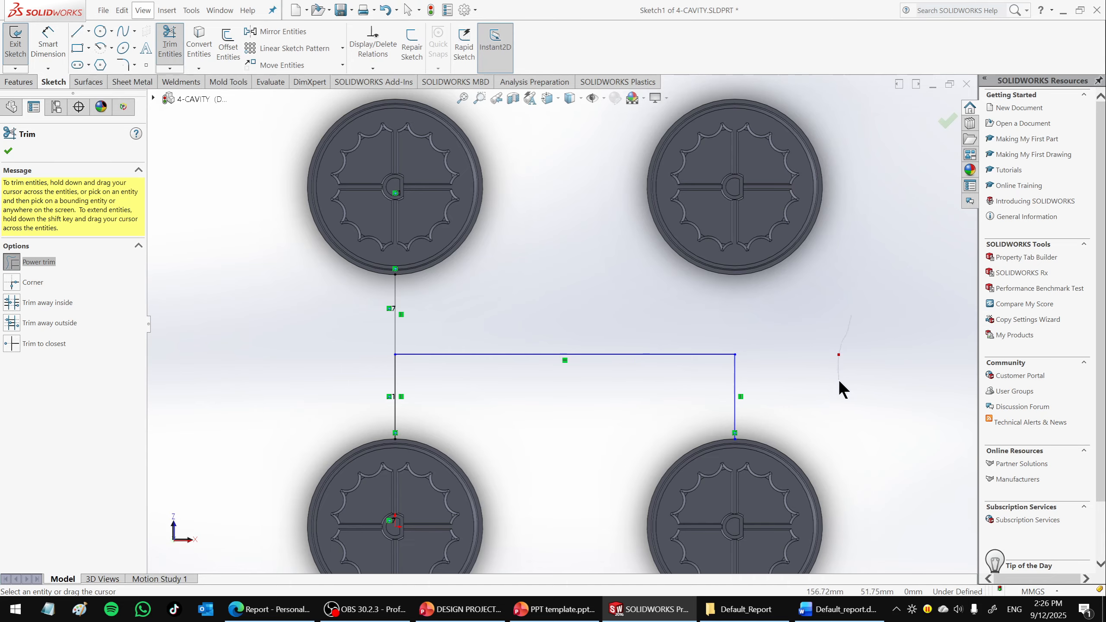
click(77, 31)
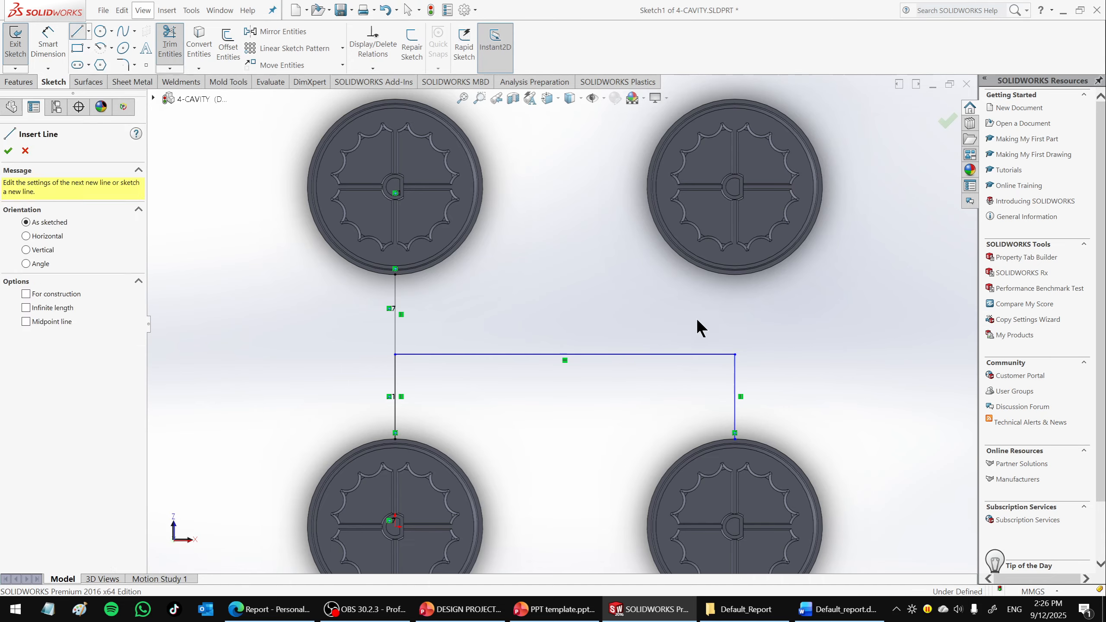
click(734, 354)
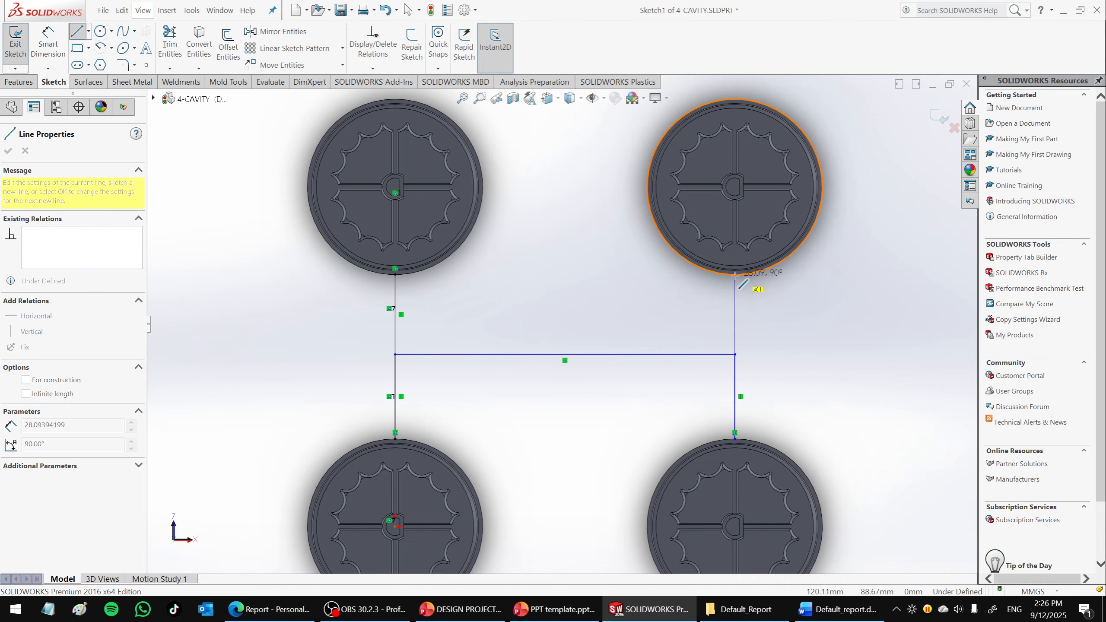
click(735, 269)
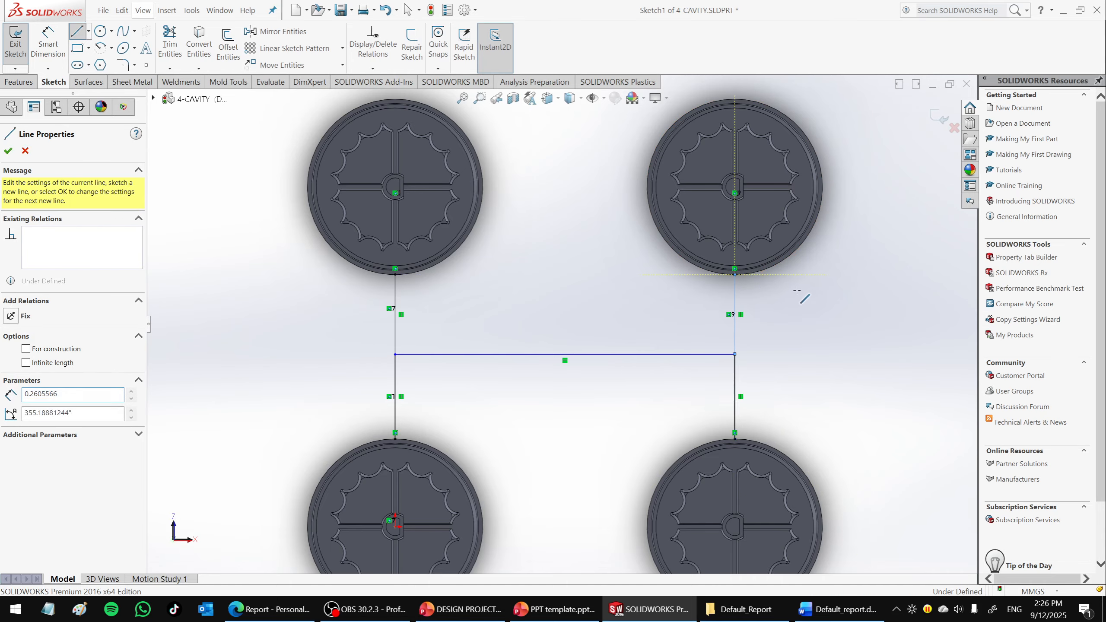
key(Escape)
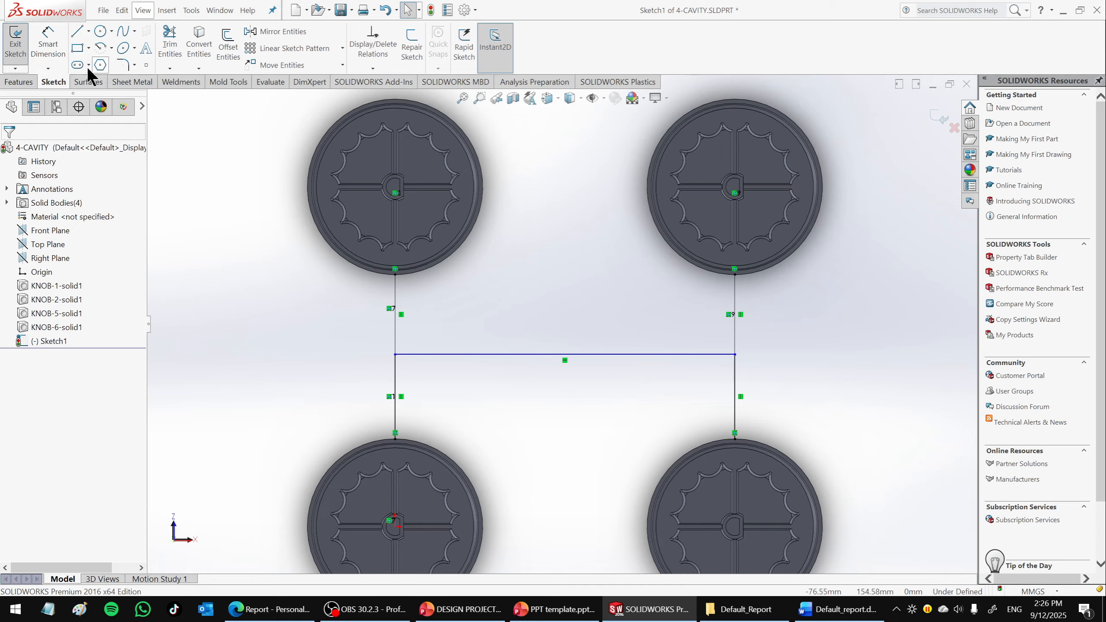
Sketch a short vertical helper line upward from the midpoint of the horizontal line.
click(77, 31)
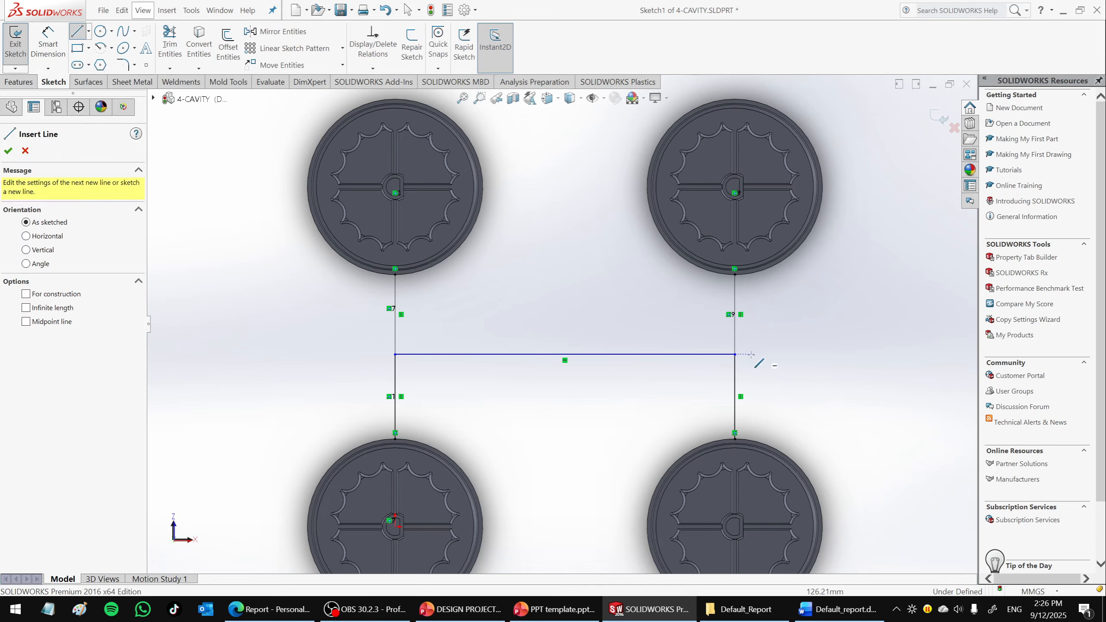
click(564, 354)
click(565, 286)
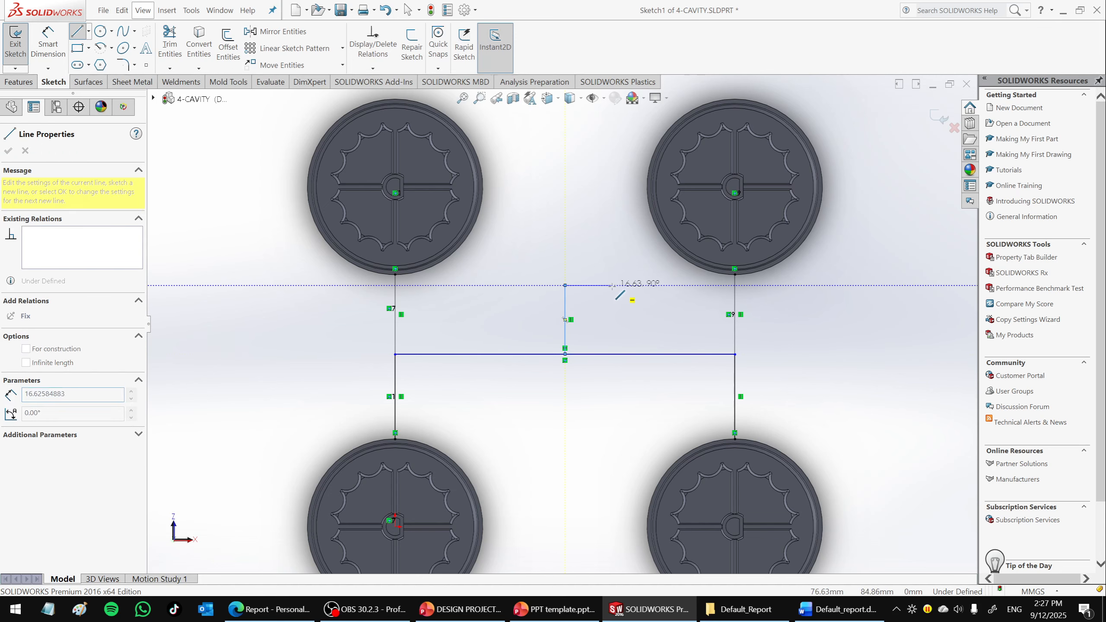
key(Escape)
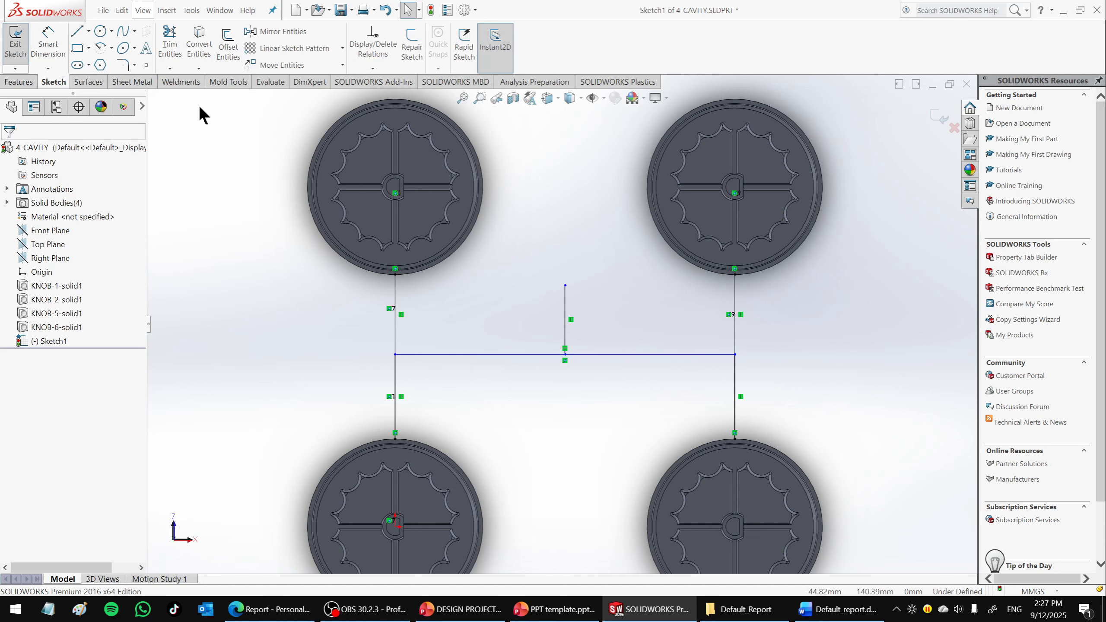
Trim away the right half of the horizontal line and the vertical helper line with Power trim.
click(170, 43)
drag(616, 379, 619, 334)
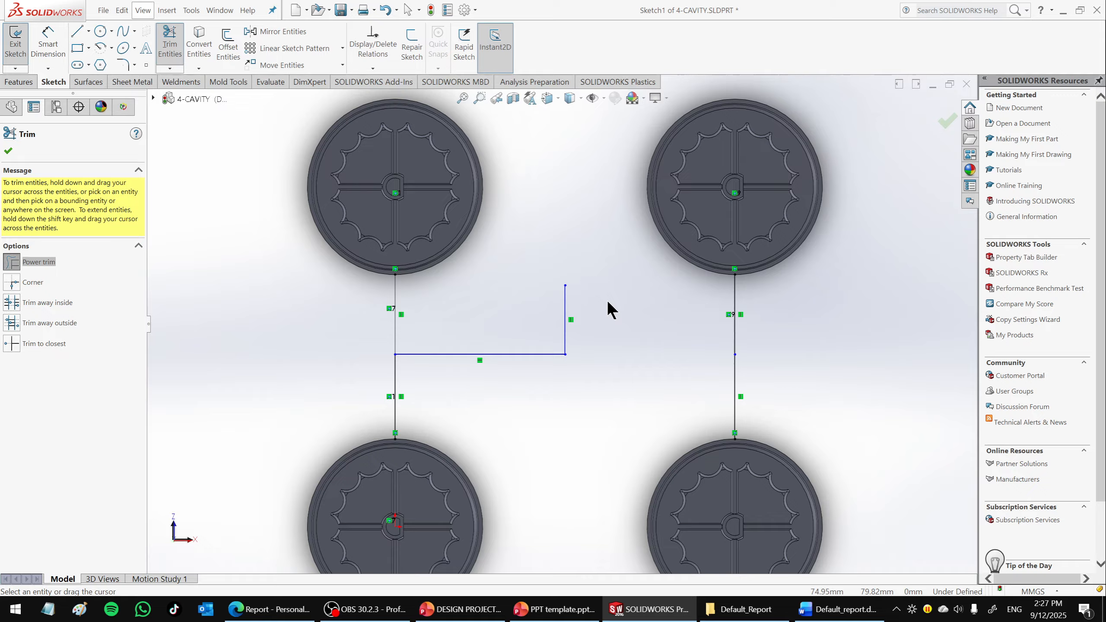
drag(607, 299, 559, 307)
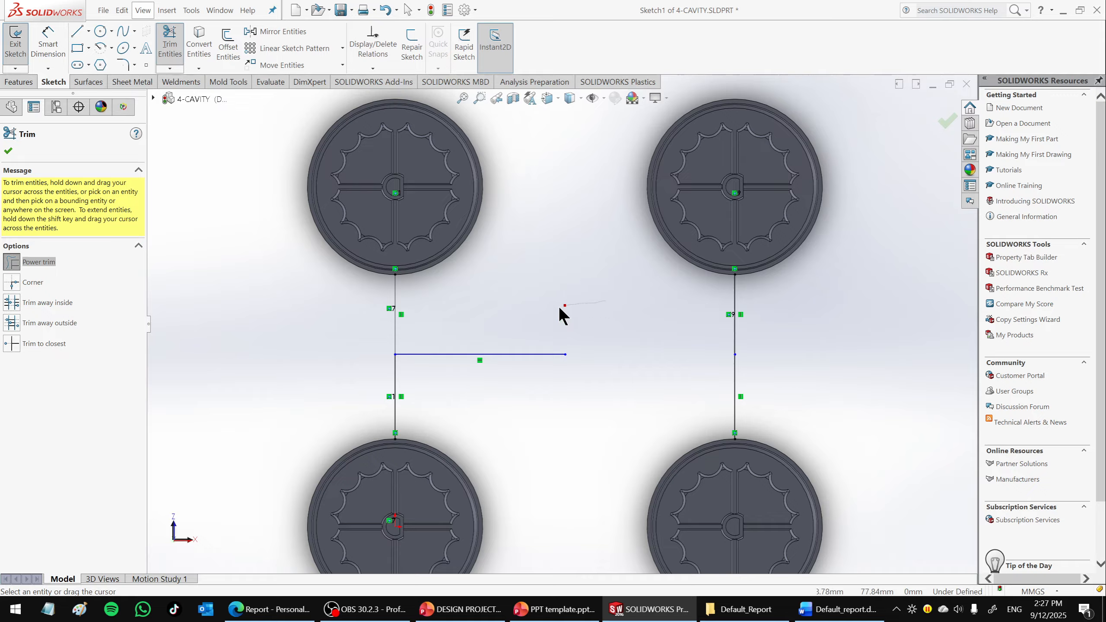
Sketch a horizontal line from the remaining half's free end to the right vertical junction and exit the sketch.
click(73, 32)
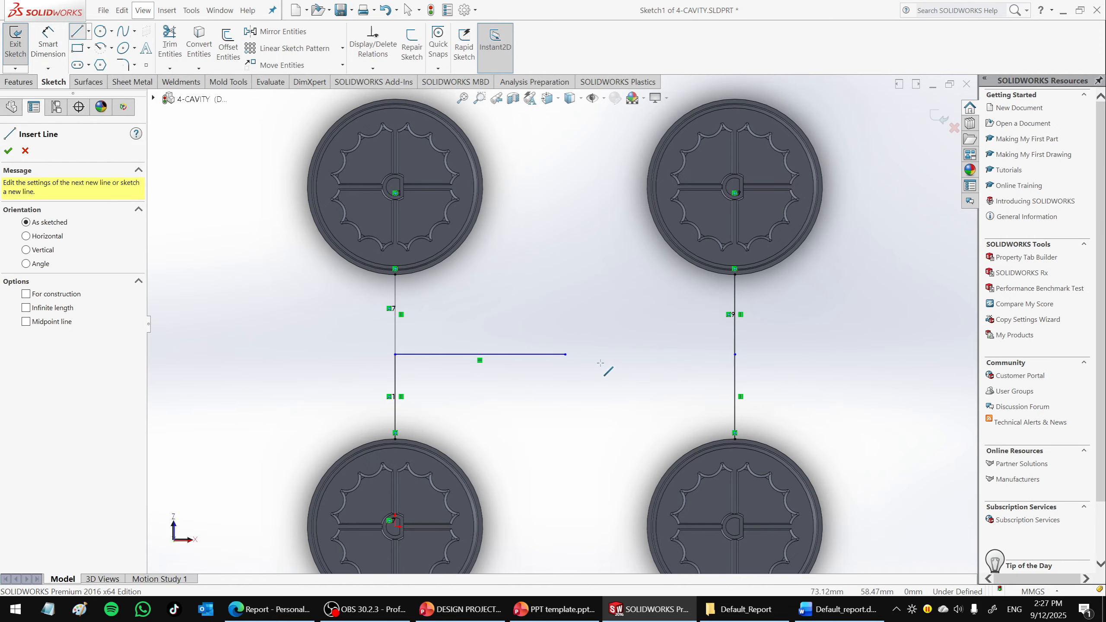
click(565, 354)
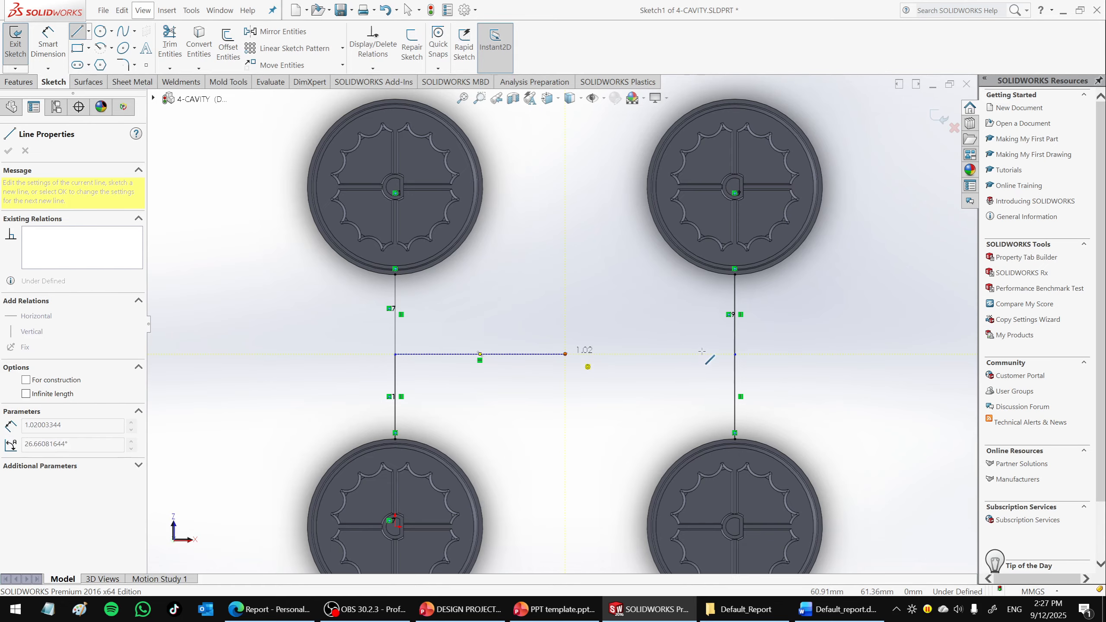
click(735, 353)
key(Escape)
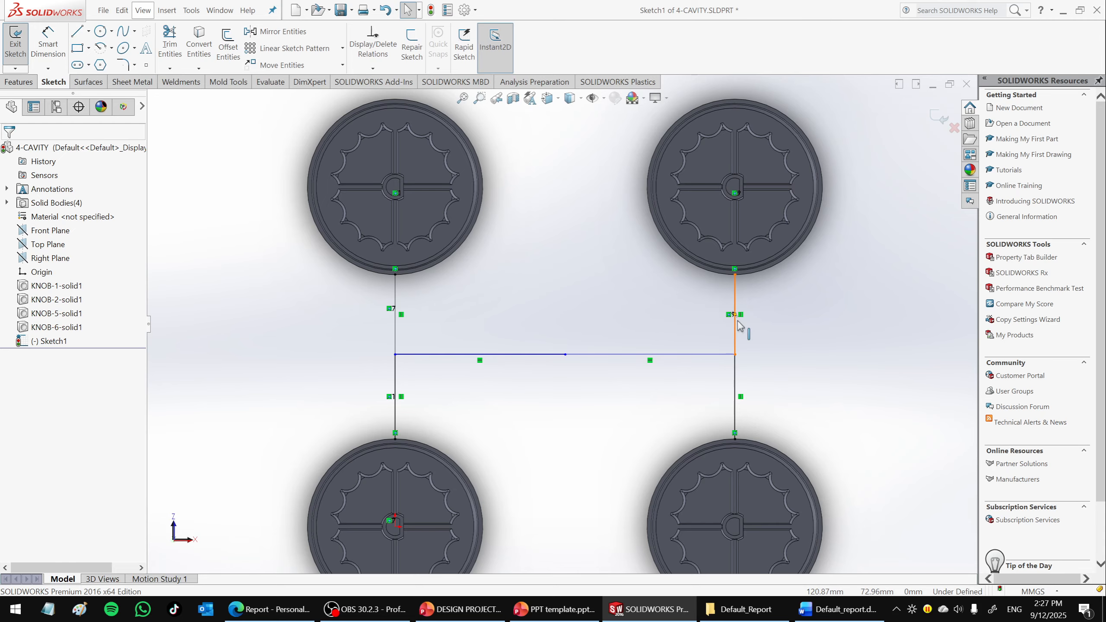
click(15, 54)
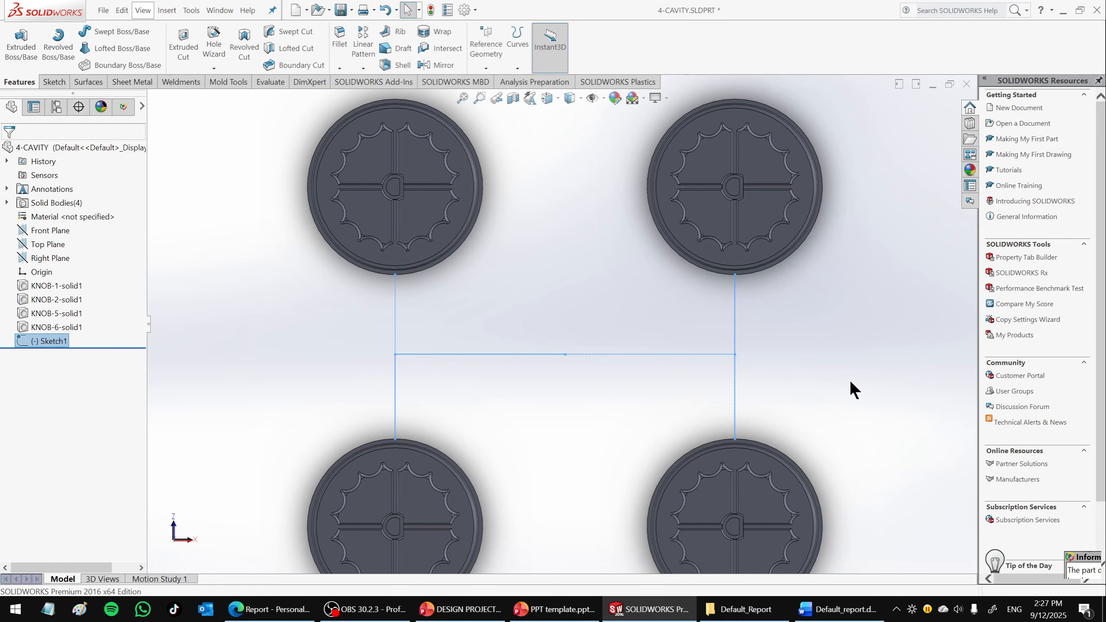
Start a 3D sketch and draw a line about 118 mm long along Y, upward from the midpoint of the horizontal runner.
mouse_move(850, 379)
middle_down()
mouse_move(834, 248)
mouse_move(775, 400)
mouse_move(725, 351)
mouse_move(717, 453)
mouse_move(653, 224)
mouse_move(610, 261)
mouse_move(544, 288)
middle_up()
scroll(505, 293, down, 3)
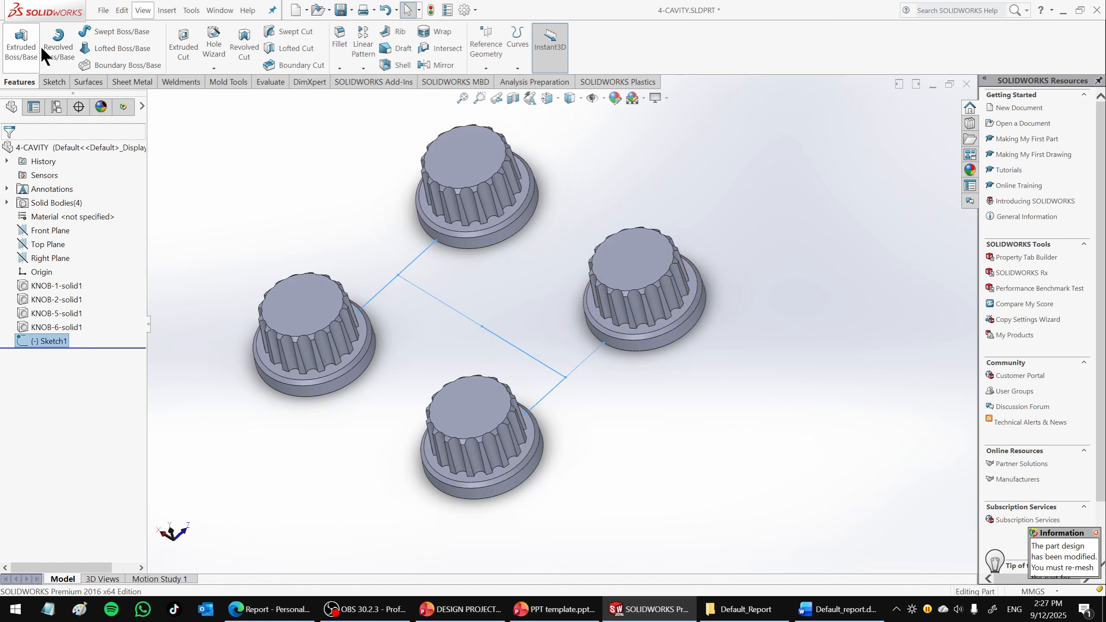
click(57, 81)
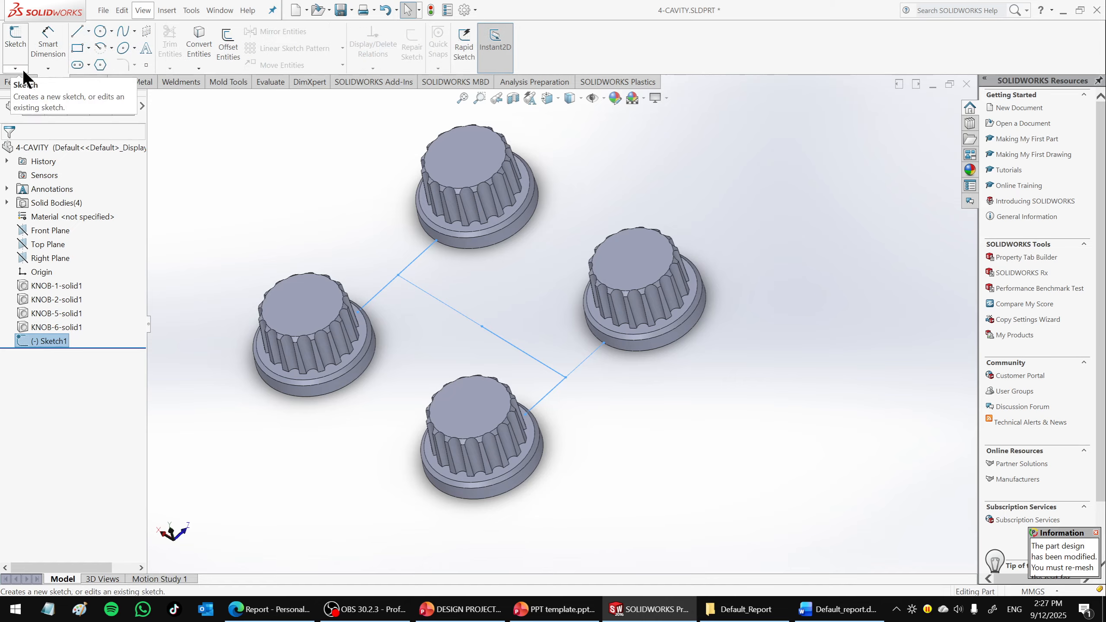
click(22, 69)
click(47, 97)
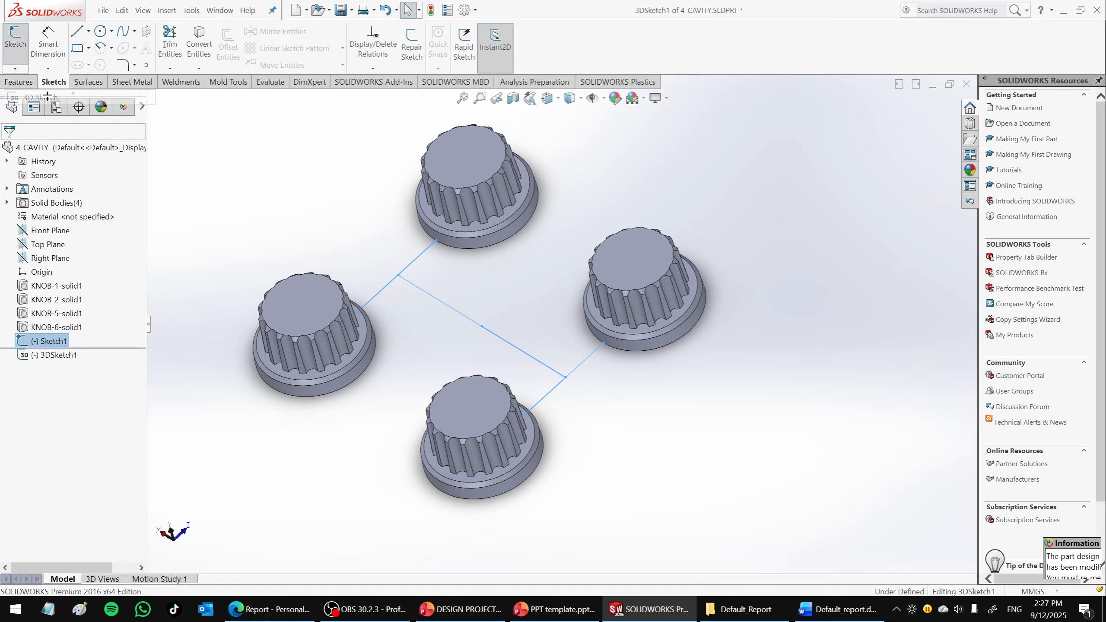
click(76, 31)
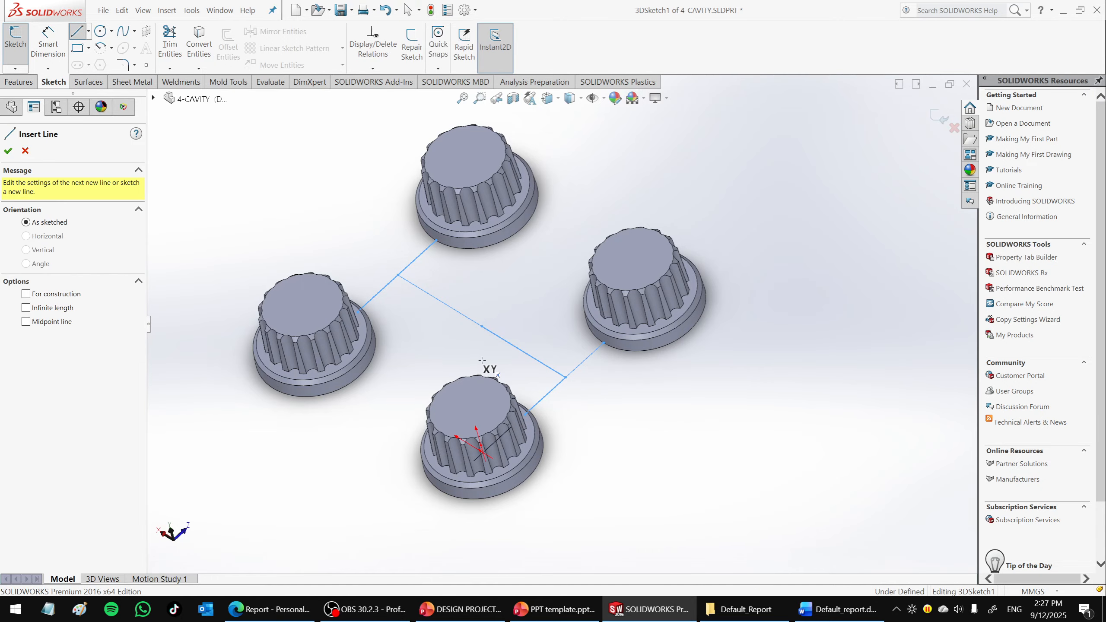
click(482, 326)
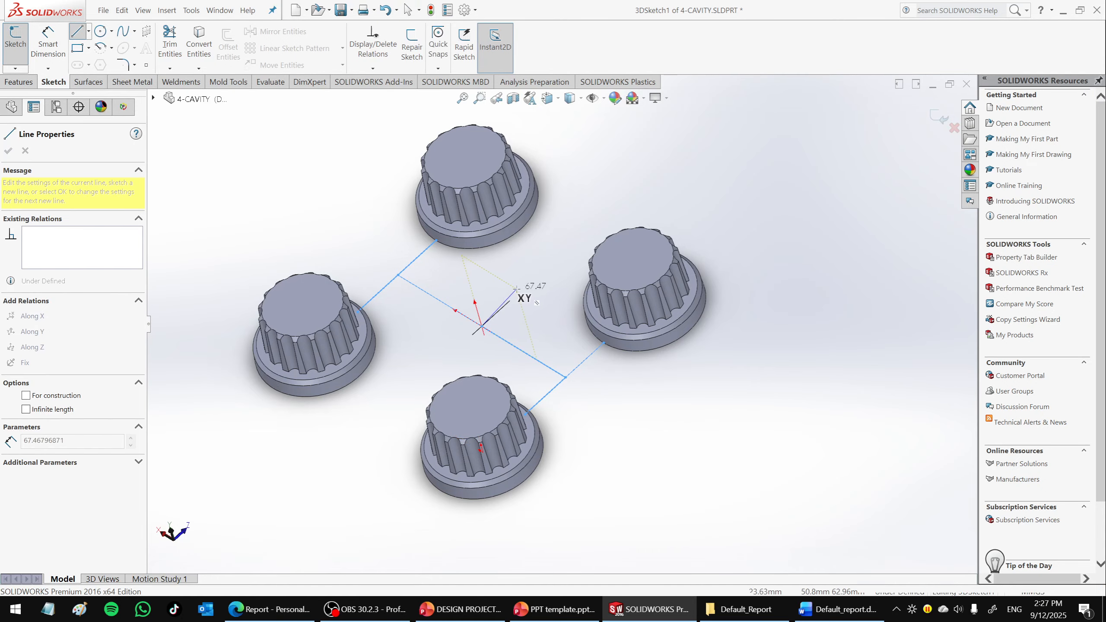
mouse_move(522, 287)
middle_down()
mouse_move(544, 288)
mouse_move(521, 283)
middle_up()
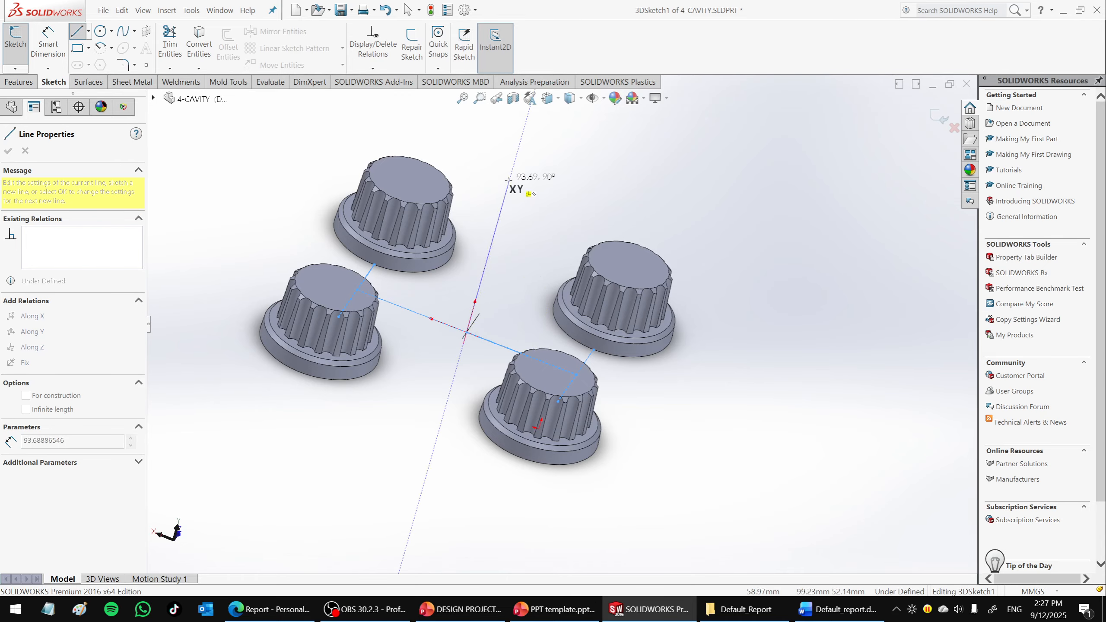
double_click(521, 141)
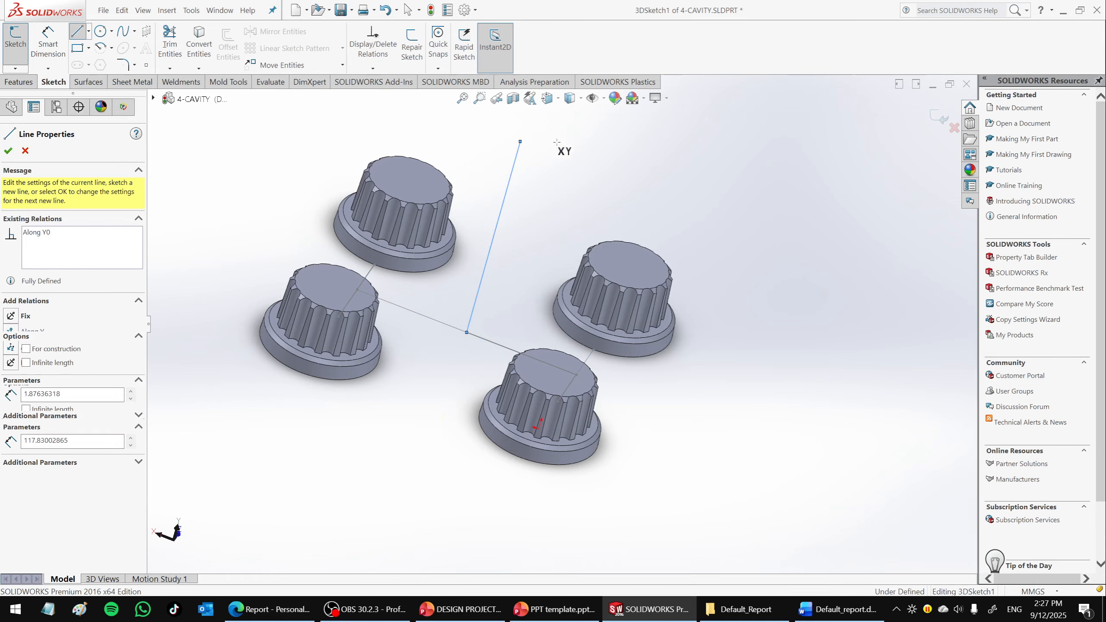
middle_drag(764, 412, 693, 430)
key(Escape)
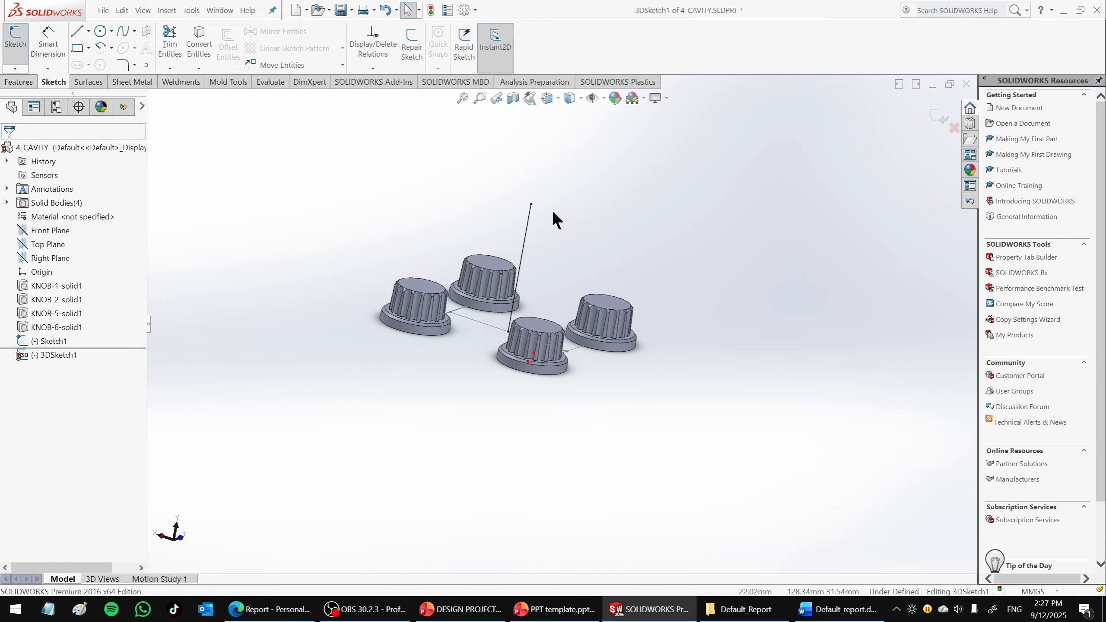
Shorten the vertical sprue line to about 85 mm by lowering its upper endpoint, and exit the 3D sketch.
drag(531, 204, 524, 240)
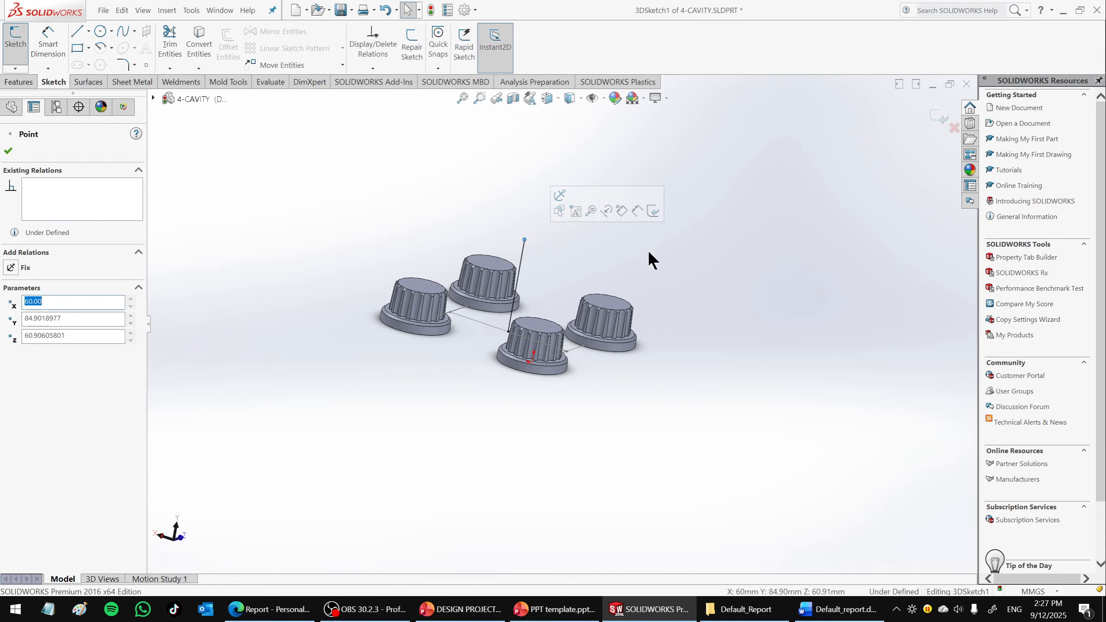
click(648, 249)
mouse_move(699, 302)
middle_down()
mouse_move(666, 318)
mouse_move(654, 309)
mouse_move(726, 396)
mouse_move(676, 424)
mouse_move(560, 301)
middle_up()
scroll(475, 311, down, 3)
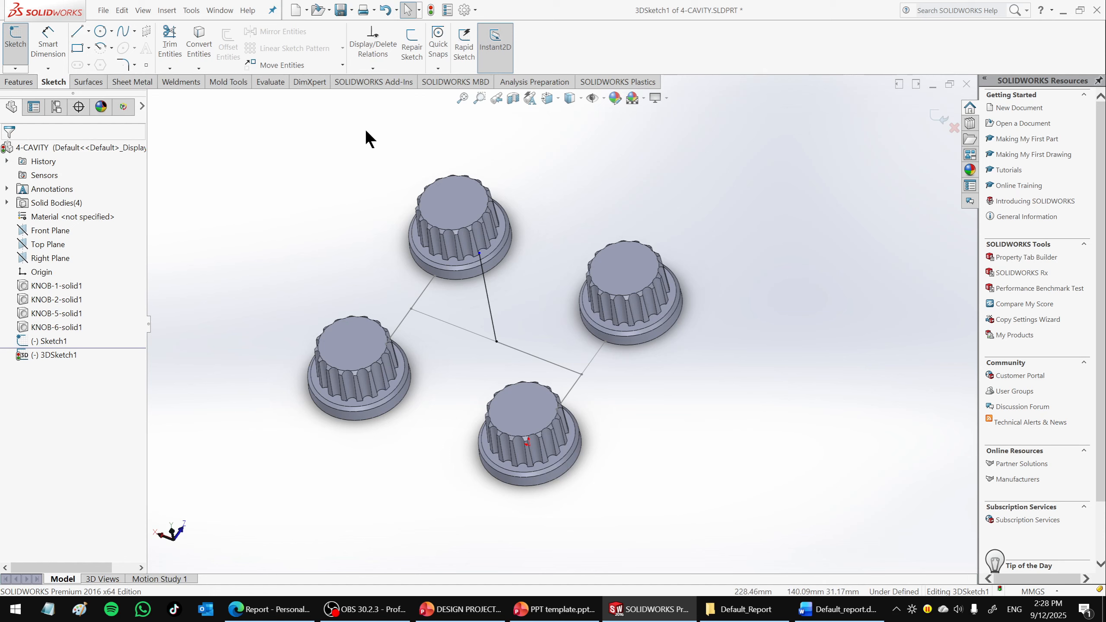
click(938, 116)
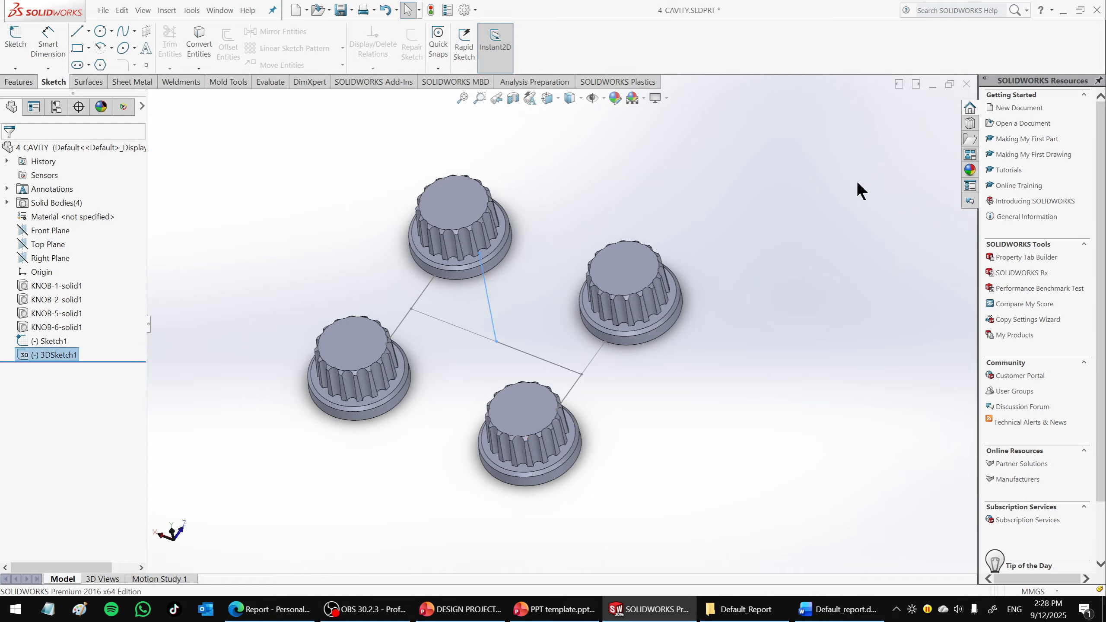
Start a SOLIDWORKS Plastics Channel Design of type Runner and widen its settings pane.
middle_drag(826, 264, 758, 331)
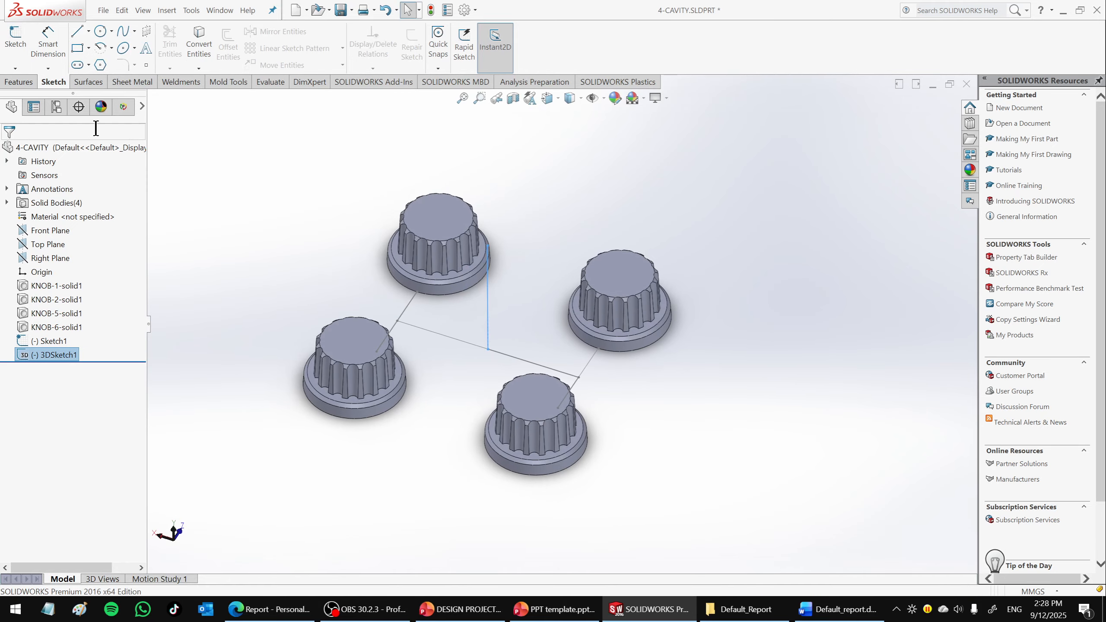
click(613, 81)
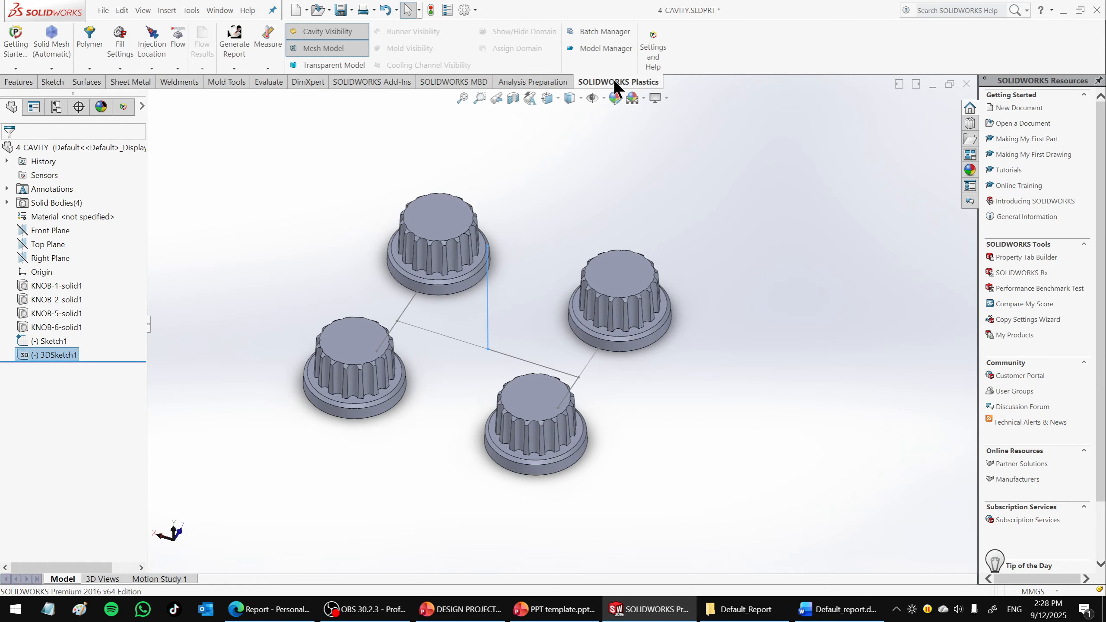
click(123, 106)
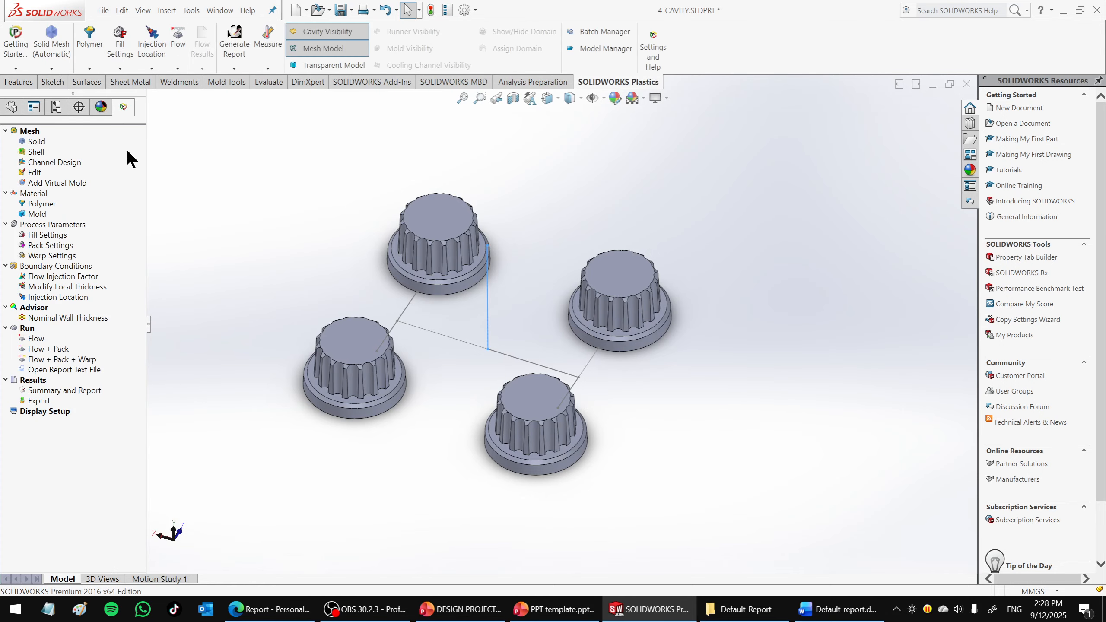
right_click(54, 162)
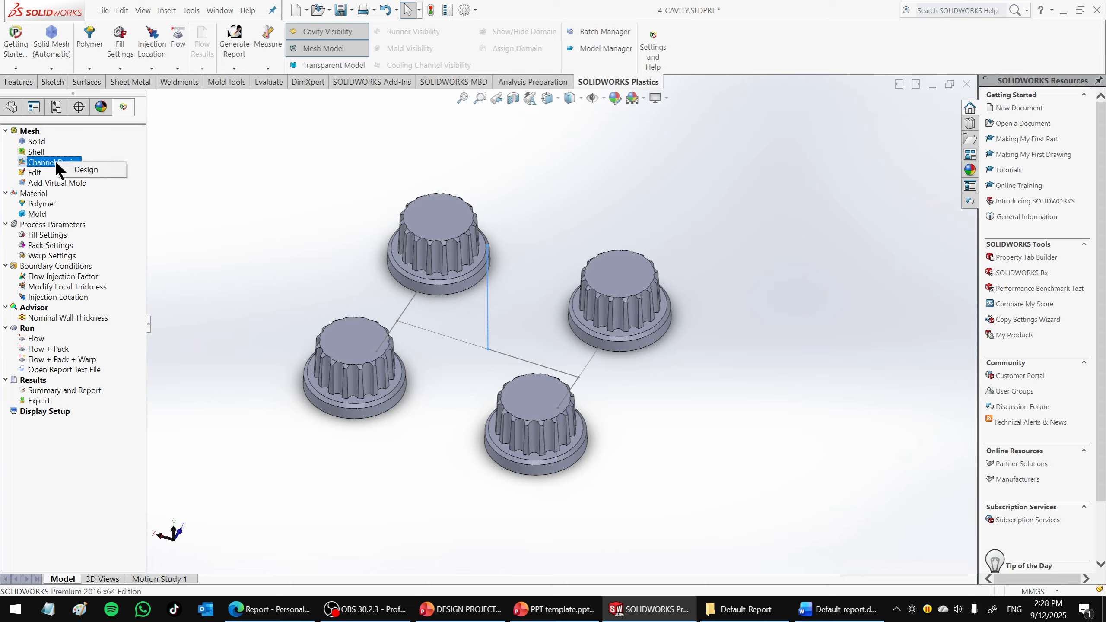
click(91, 171)
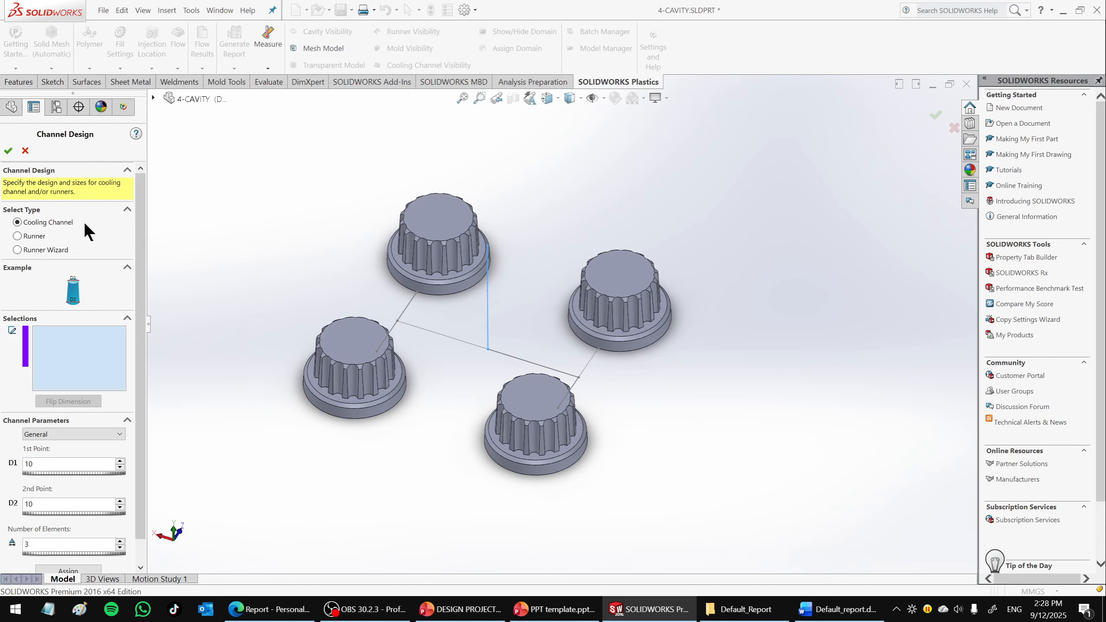
click(17, 236)
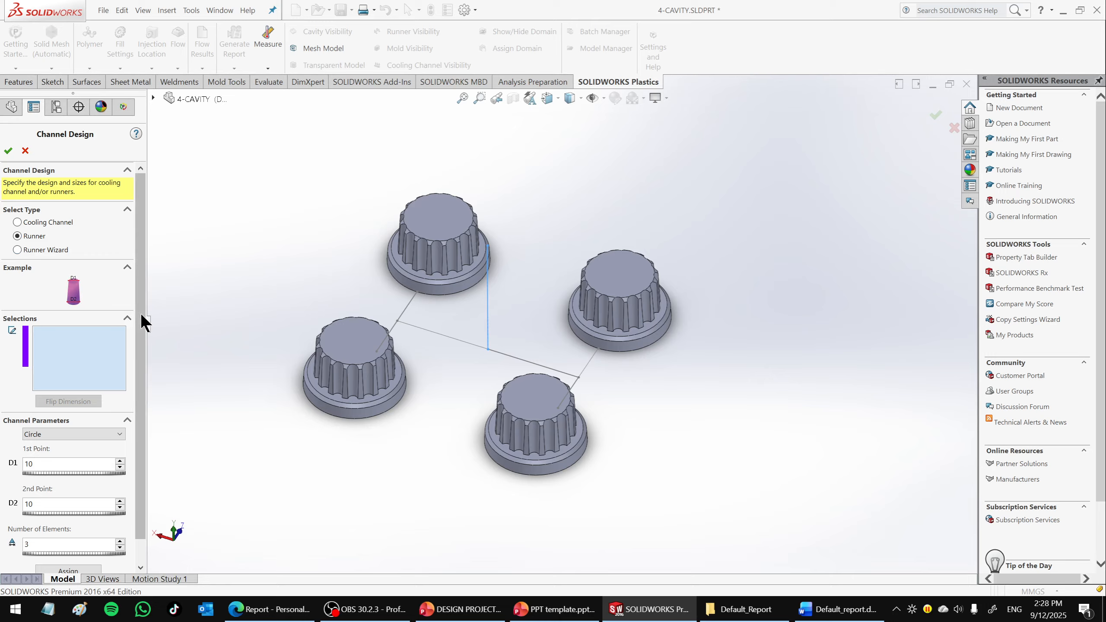
drag(146, 283, 197, 280)
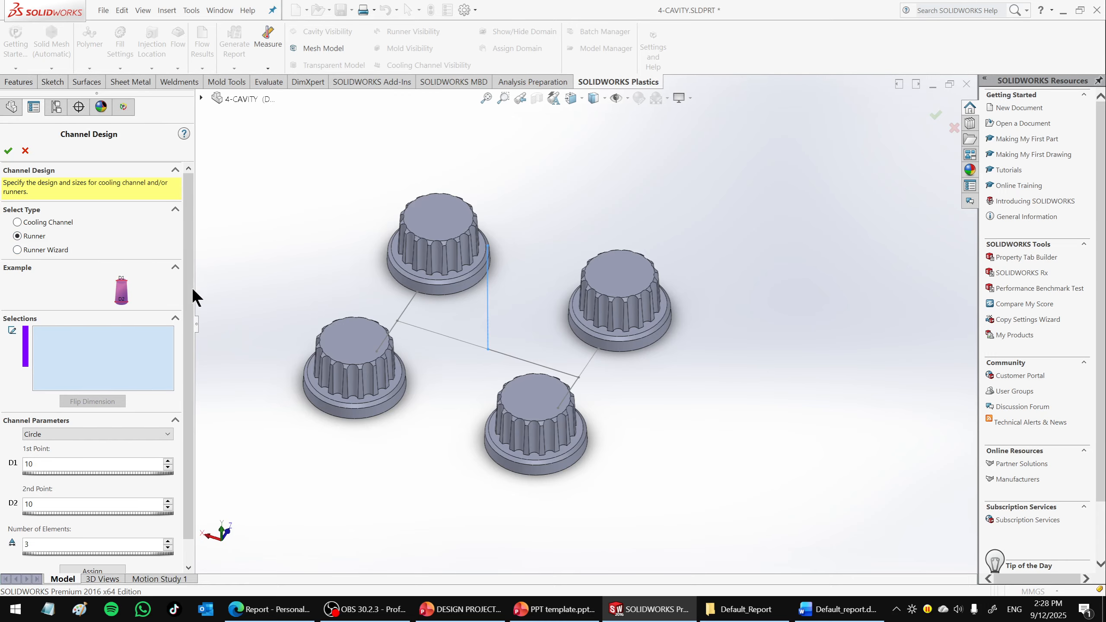
Assign a circular tapered runner to the vertical sprue line with D1 5 and D2 10.
scroll(191, 349, down, 1)
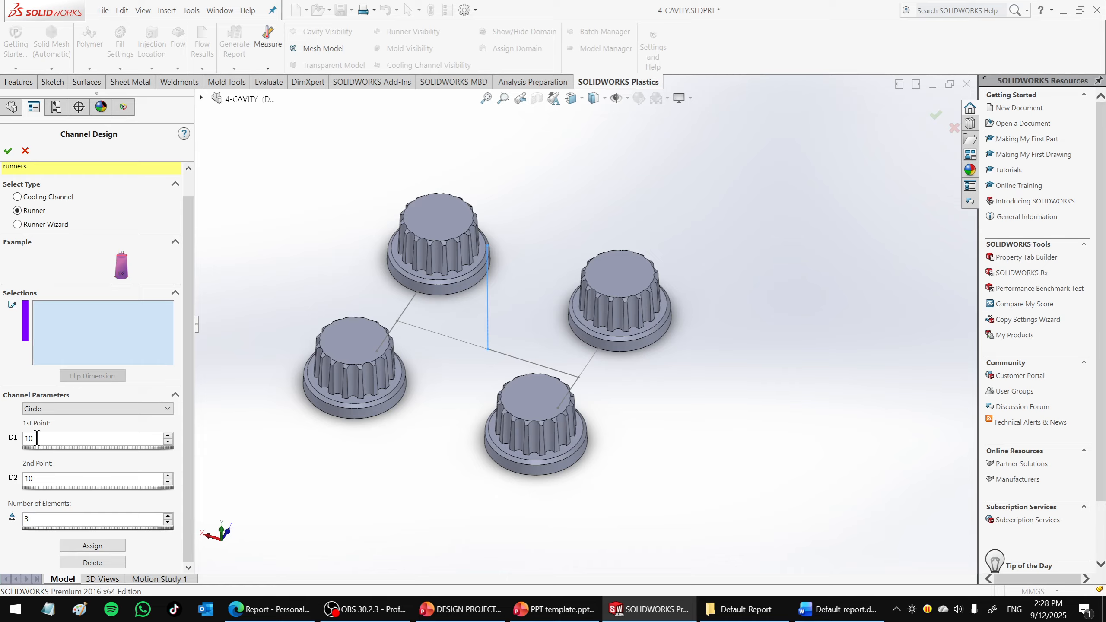
middle_drag(575, 413, 604, 378)
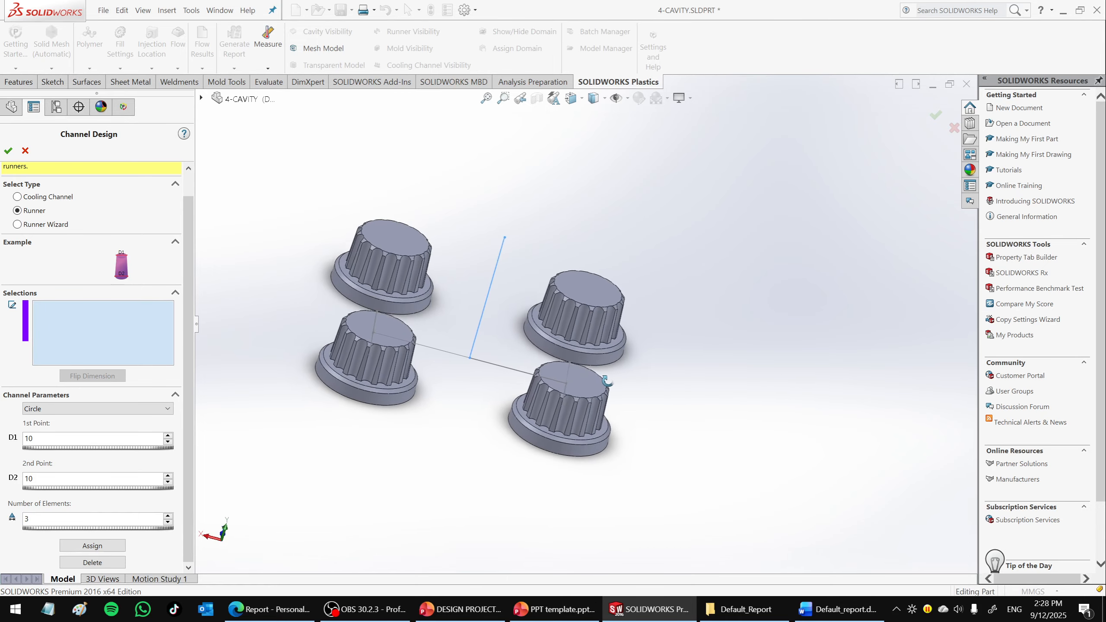
scroll(528, 254, down, 2)
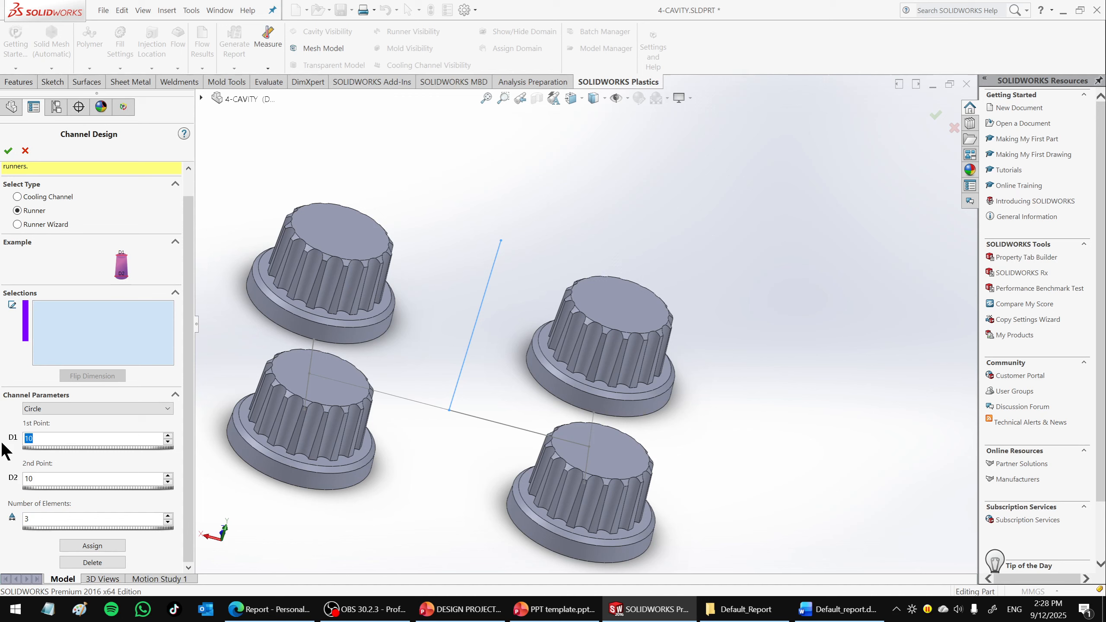
text(5)
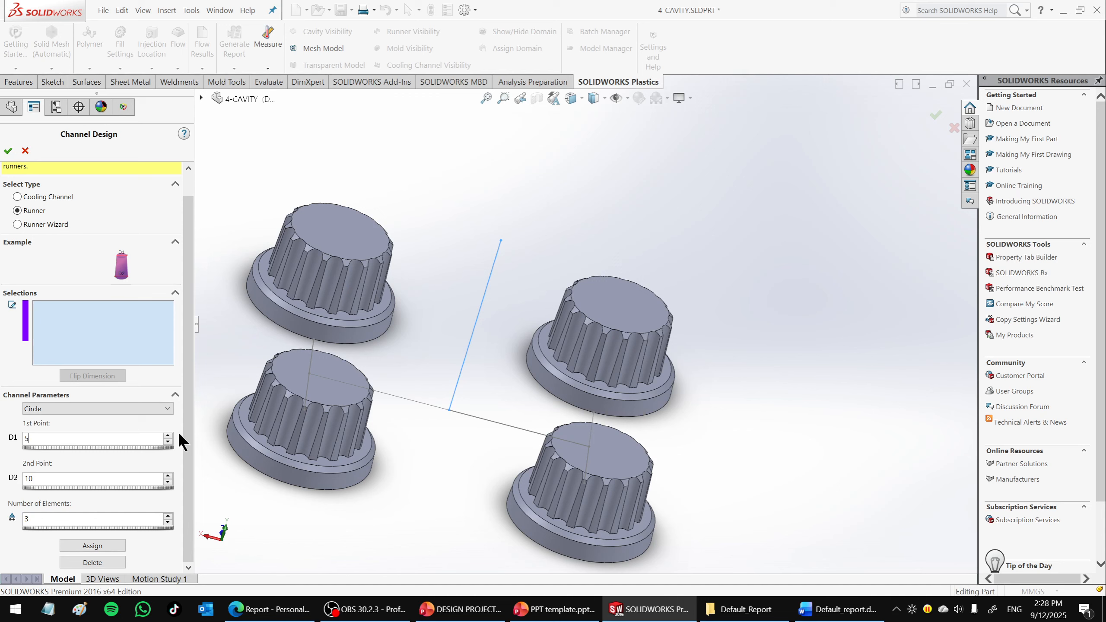
click(488, 278)
click(95, 545)
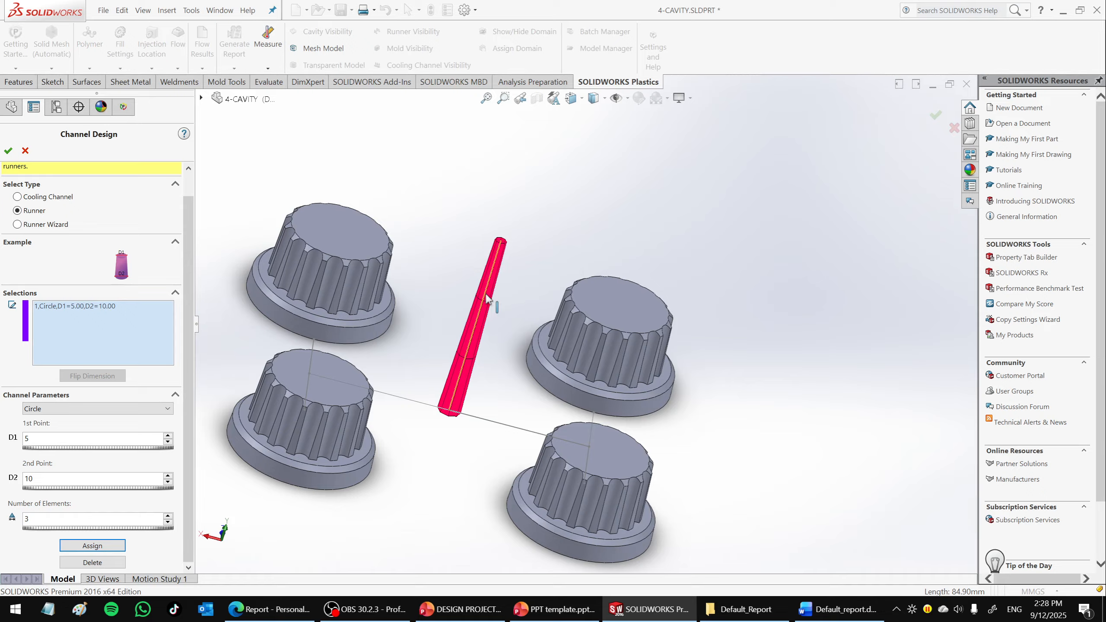
Assign circular runners with D1 10 and D2 10 to both halves of the main horizontal runner line.
middle_drag(402, 370, 348, 453)
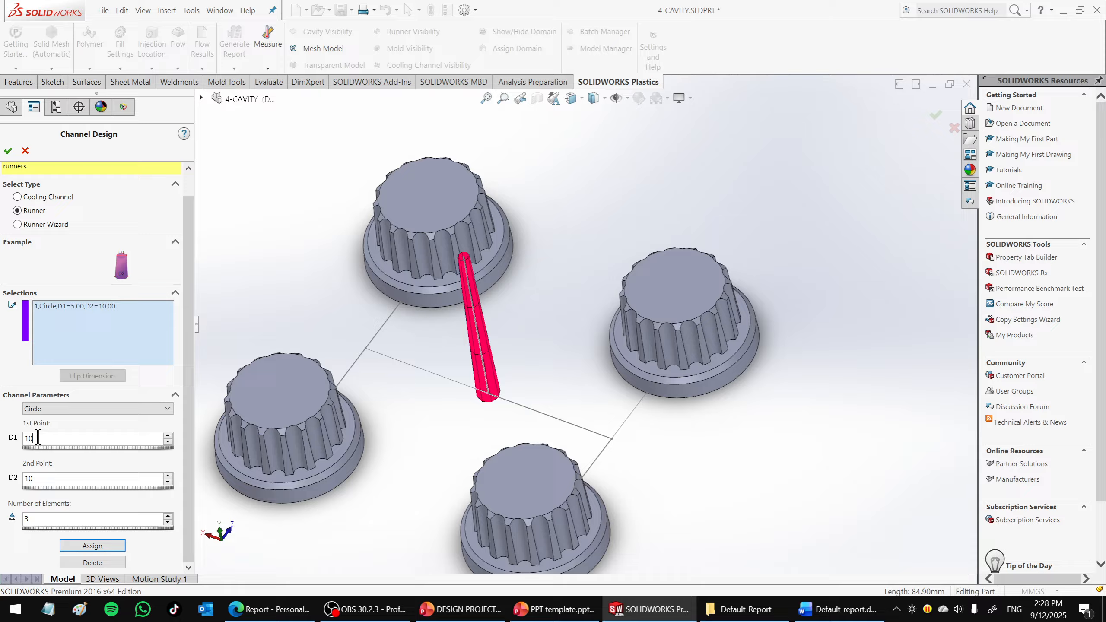
click(529, 412)
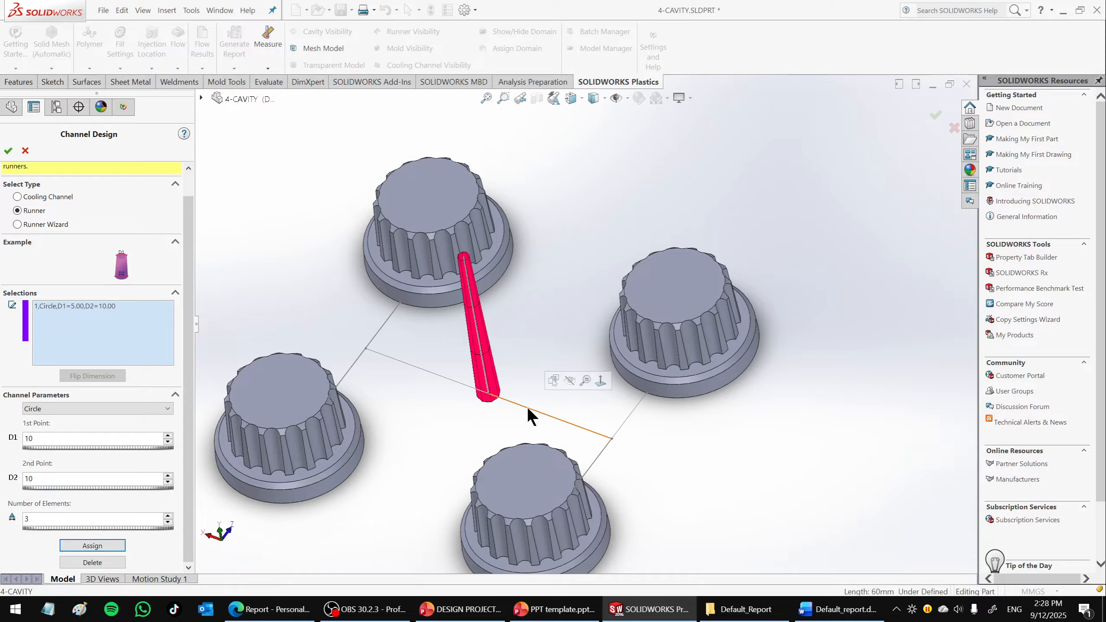
click(93, 546)
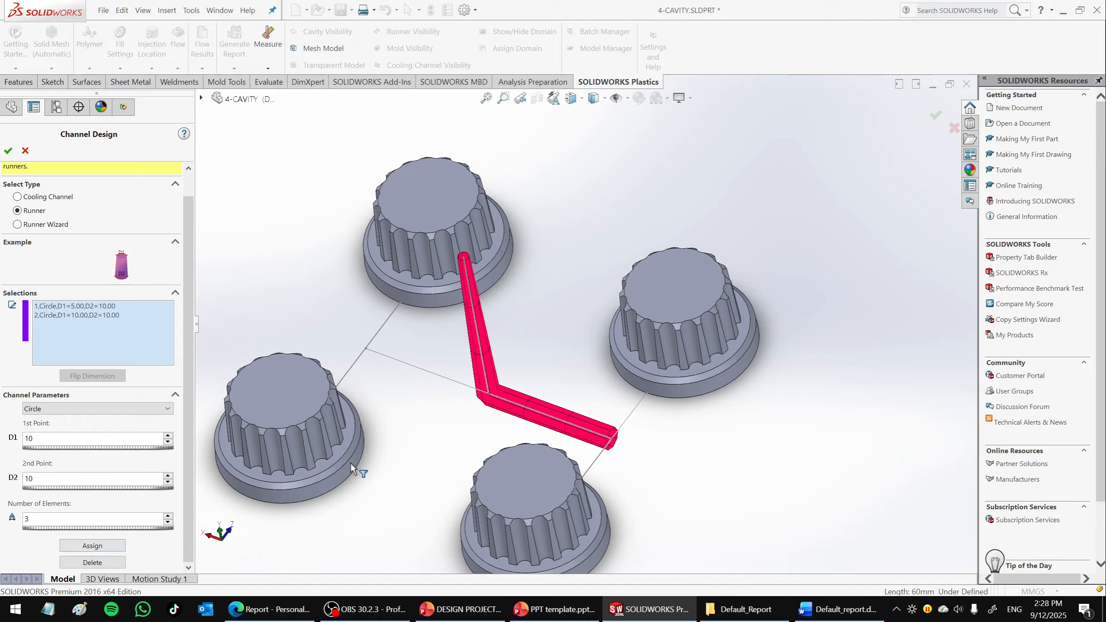
click(437, 376)
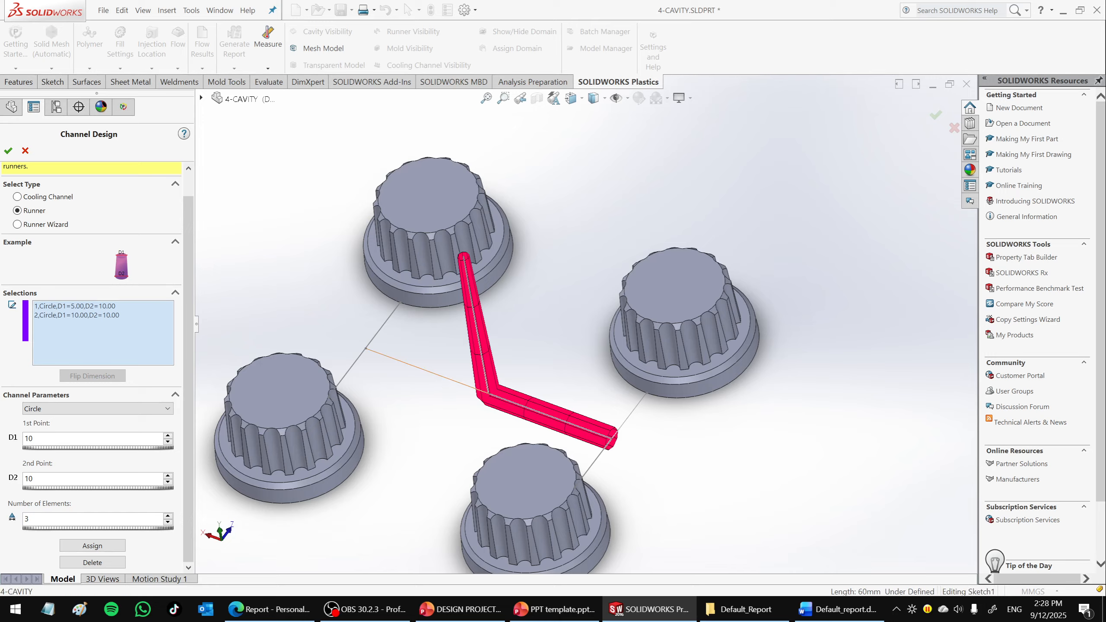
click(112, 547)
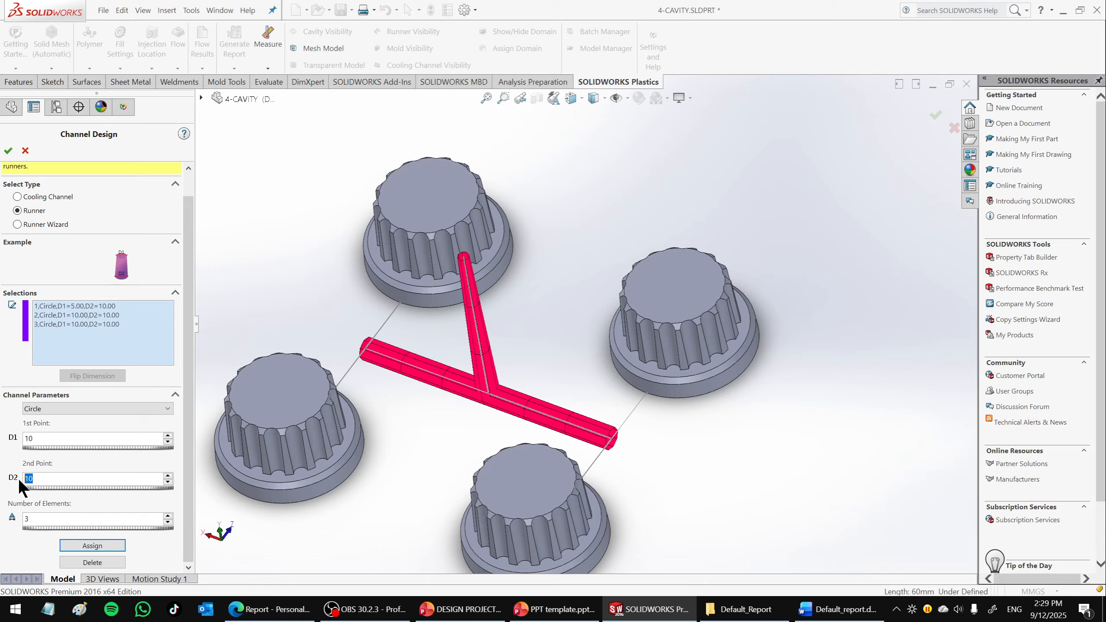
Assign a circular runner with D1 10 and D2 5 to the branch from the right junction to the rear right knob.
text(5)
click(637, 412)
click(77, 547)
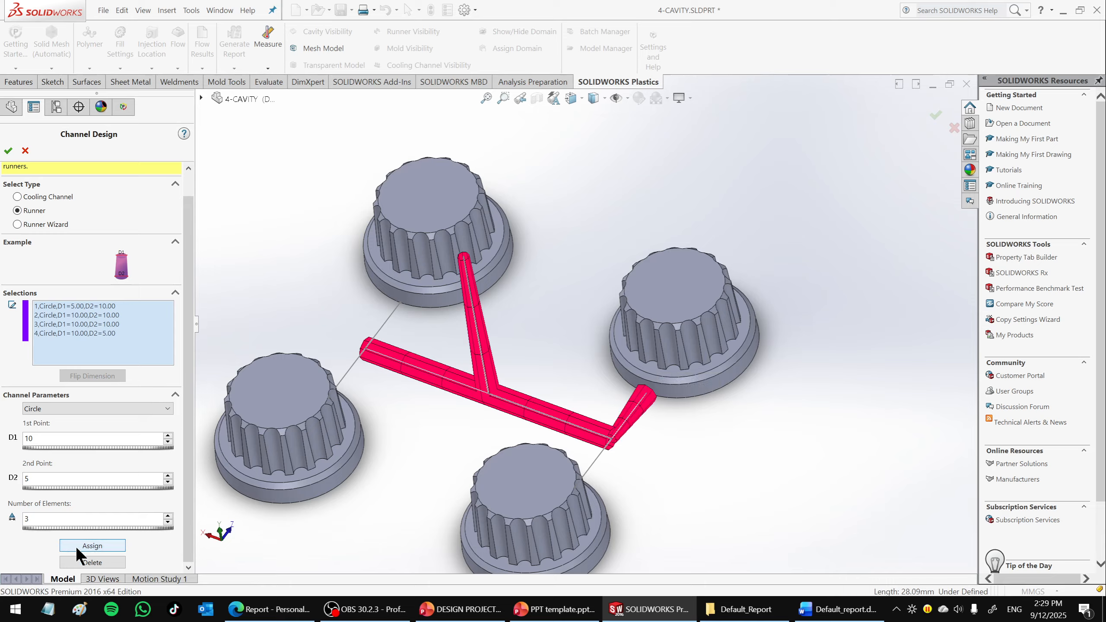
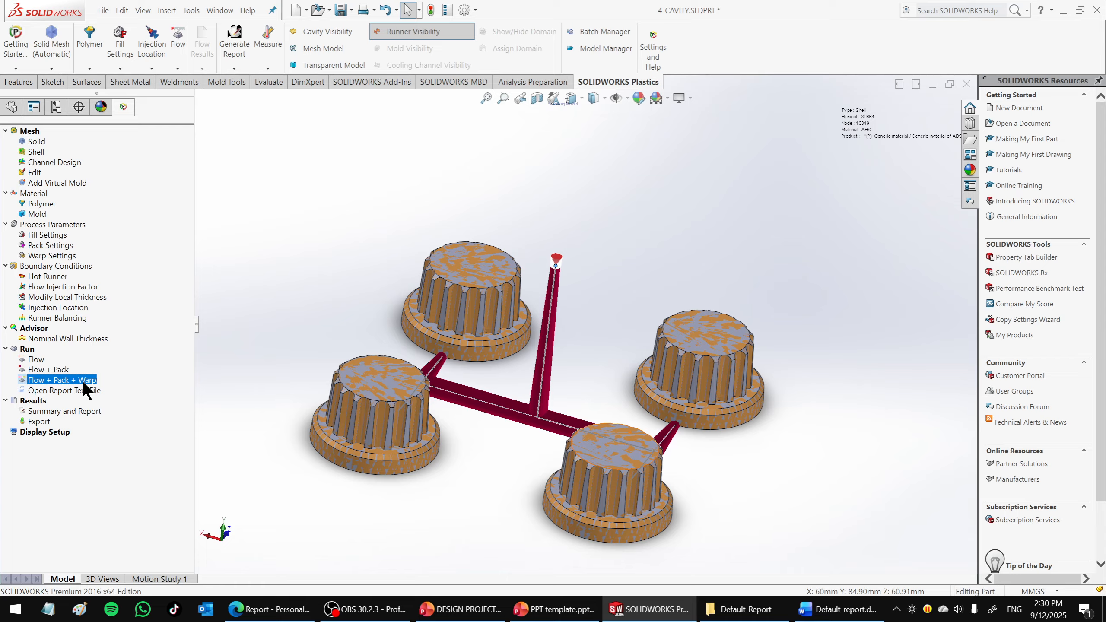
Run the Flow analysis on the meshed four-cavity model with its runner system.
middle_drag(569, 401, 539, 397)
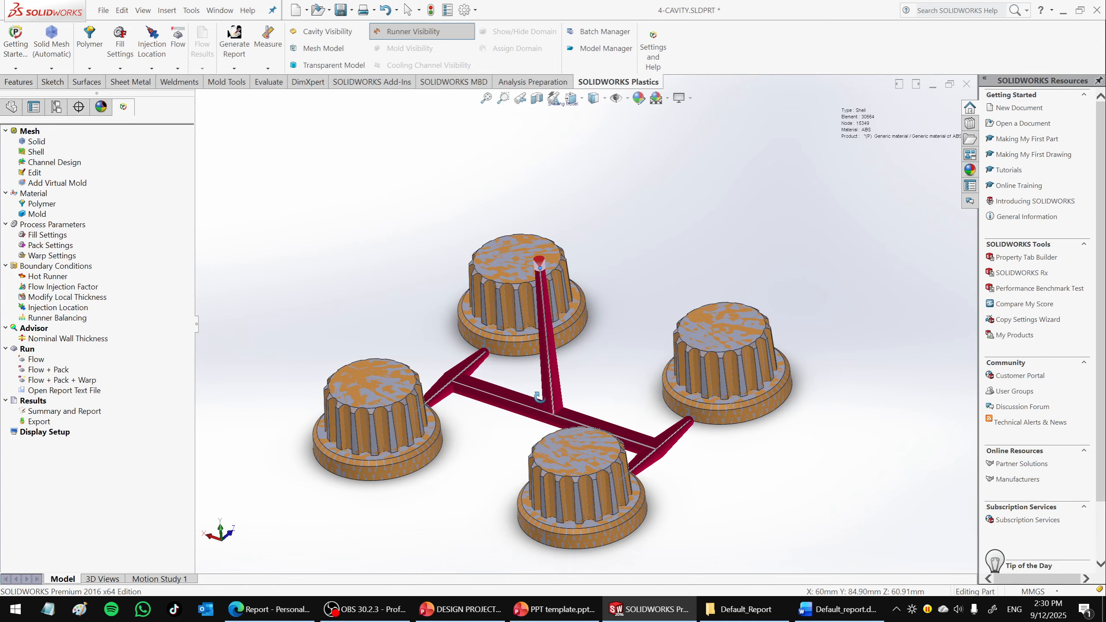
click(36, 358)
click(68, 365)
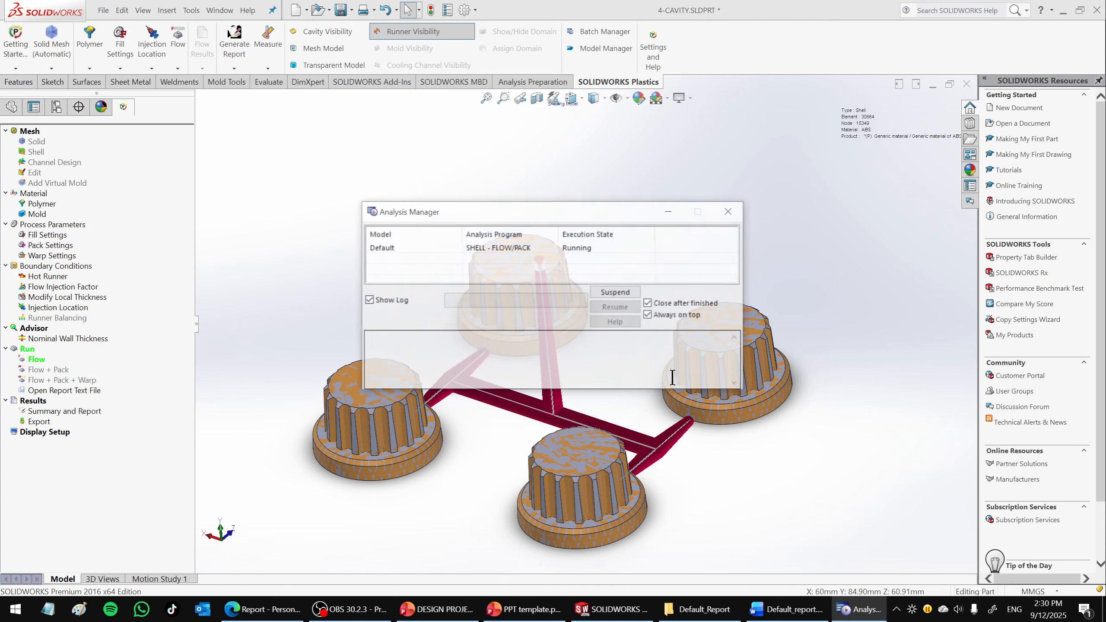
Move the Analysis Manager clear of the model, enlarge its log to follow the solver, and narrow the Plastics tree pane.
drag(633, 215, 969, 89)
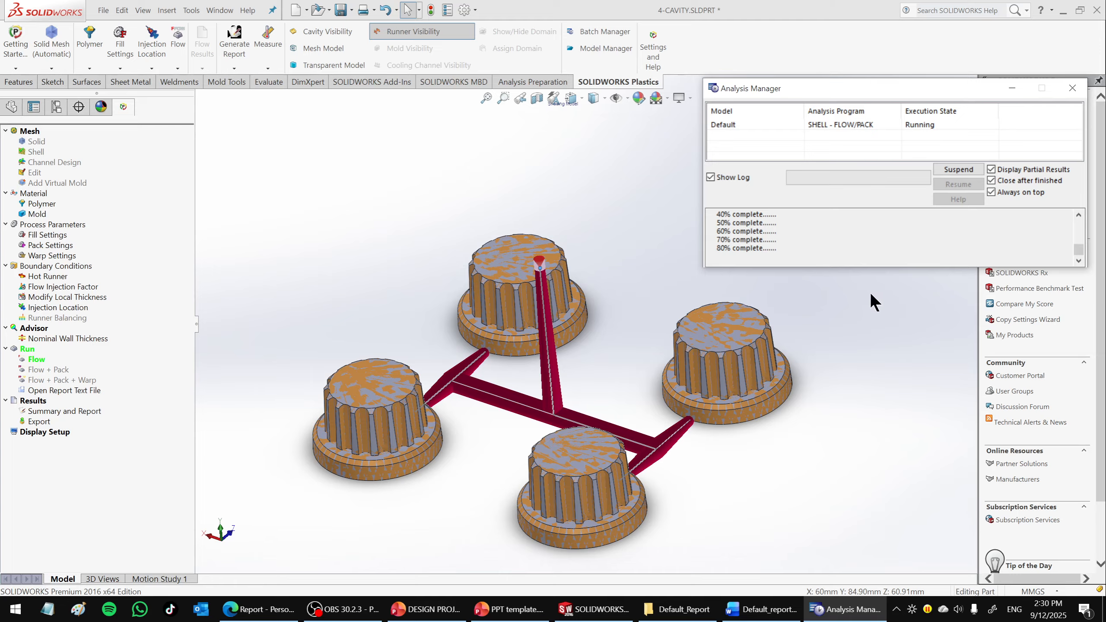
drag(871, 272, 870, 493)
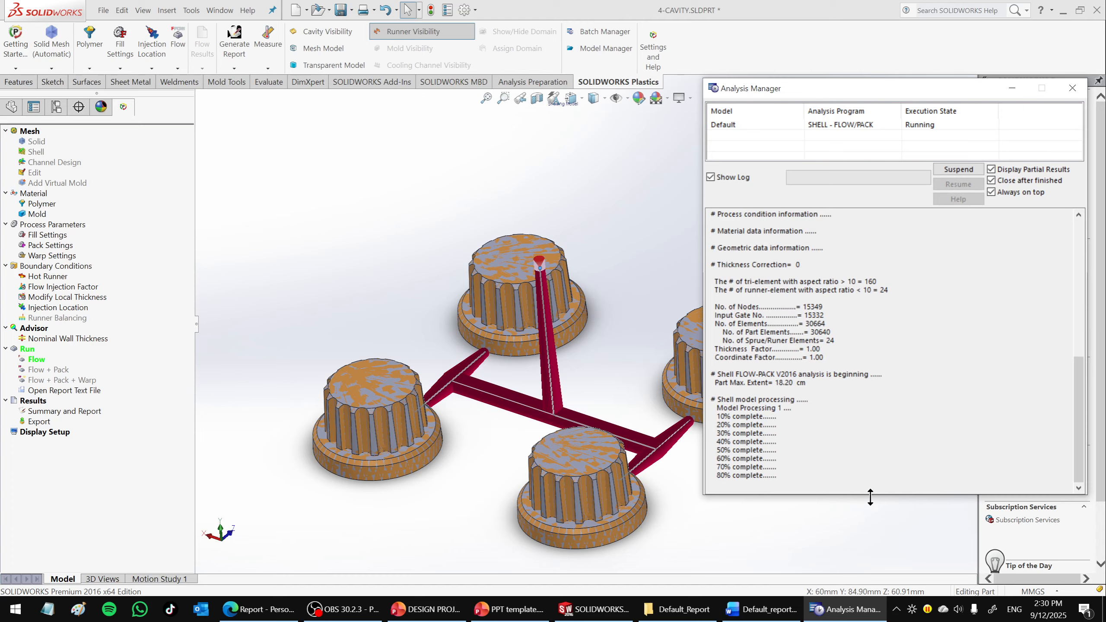
scroll(650, 351, down, 3)
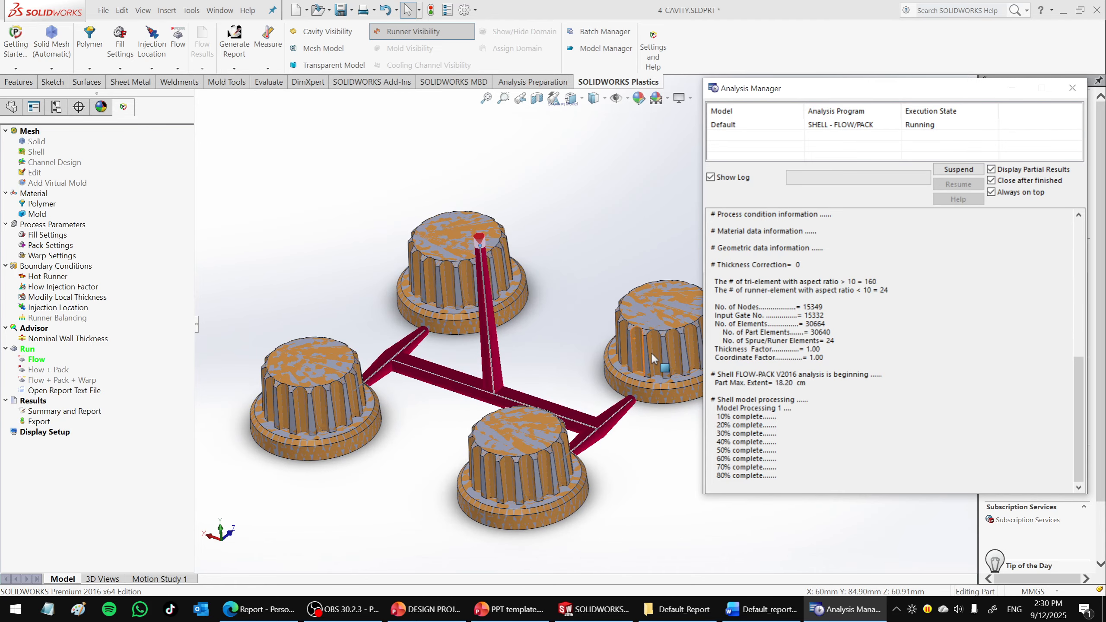
scroll(650, 351, up, 3)
scroll(648, 368, down, 2)
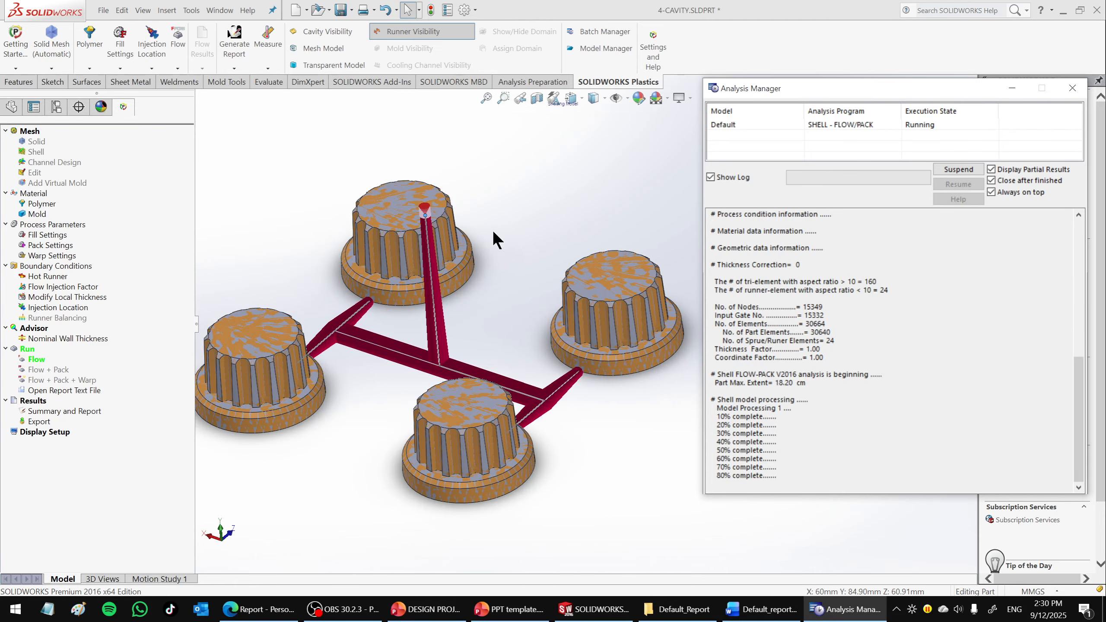
drag(195, 264, 141, 263)
scroll(561, 303, down, 2)
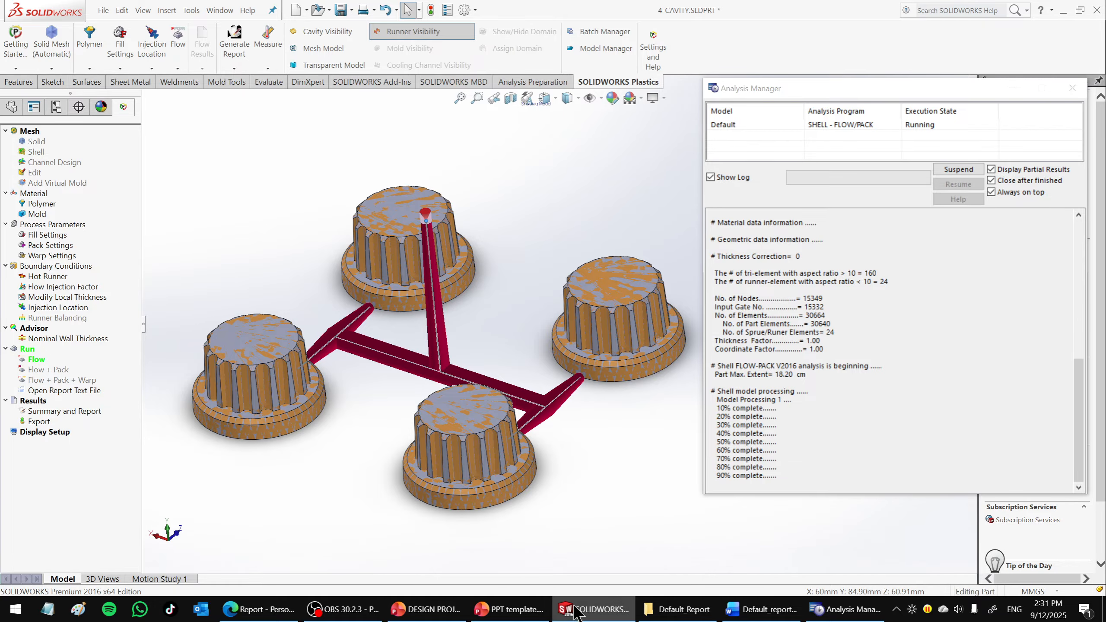
Switch to OBS to check the recording with the Analysis Manager moved aside, and return to SOLIDWORKS.
click(344, 609)
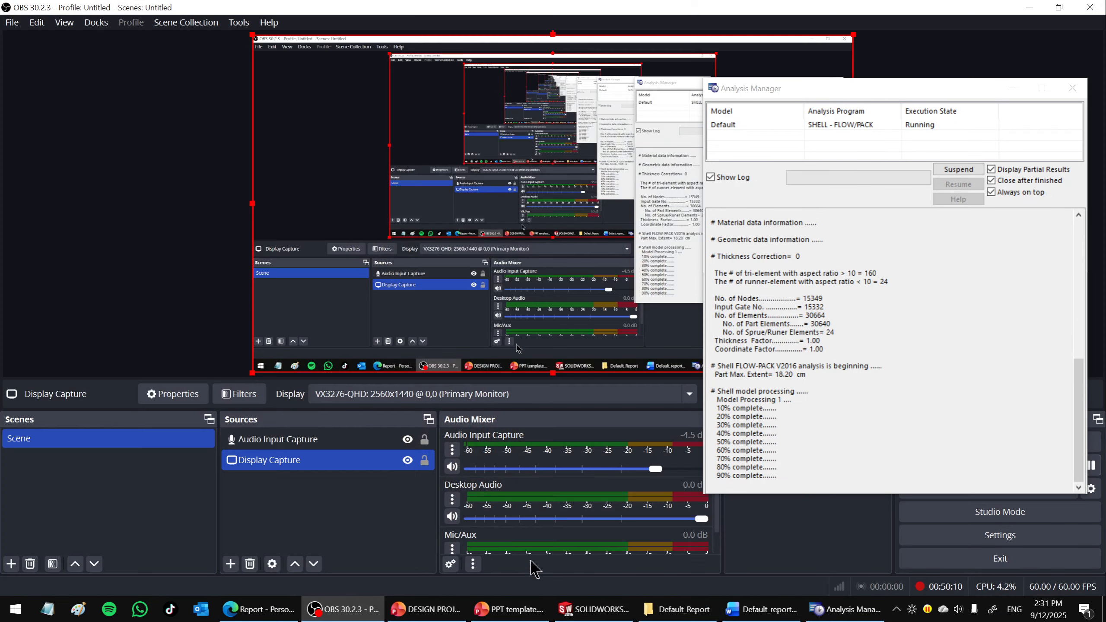
drag(979, 83, 903, 84)
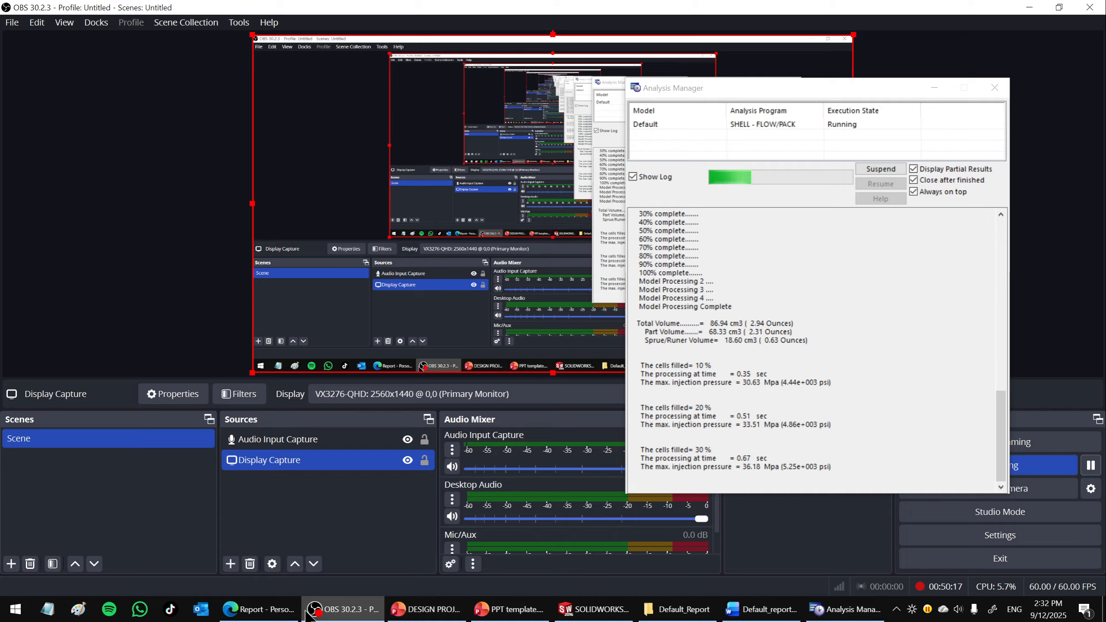
click(593, 609)
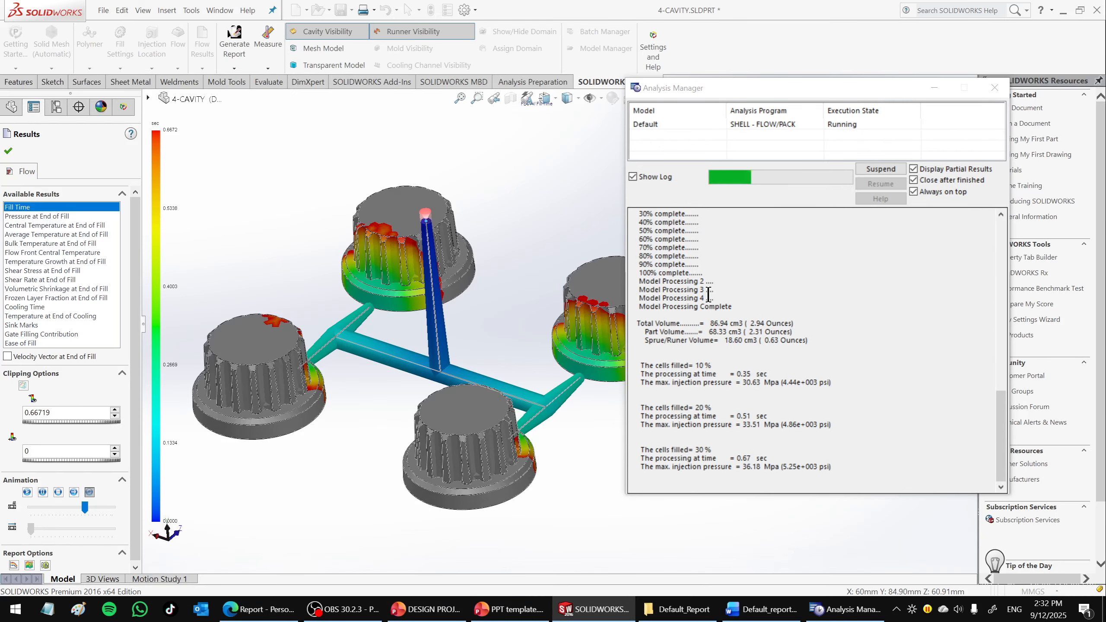
Move the Analysis Manager off the model and examine the partial Fill Time plot across the four cavities.
click(629, 196)
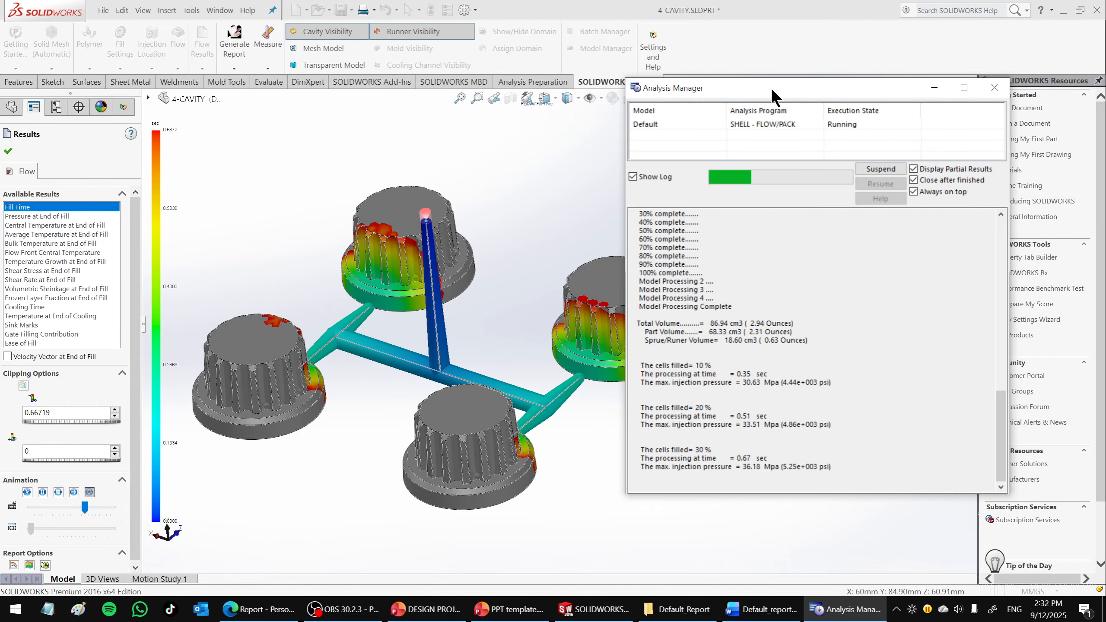
drag(770, 88, 841, 94)
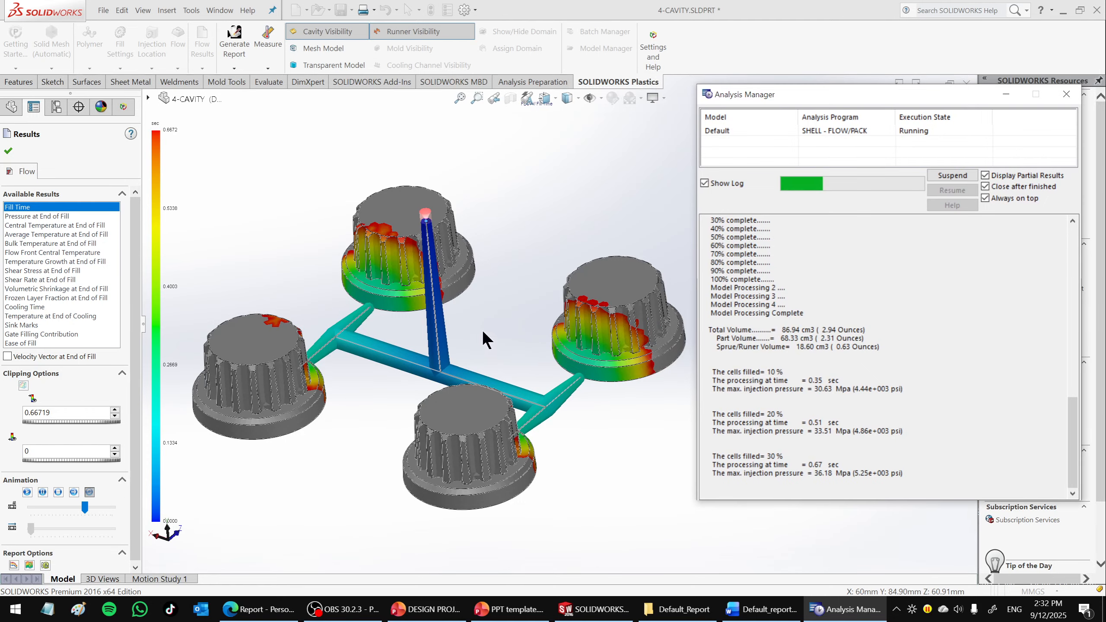
middle_drag(483, 329, 465, 406)
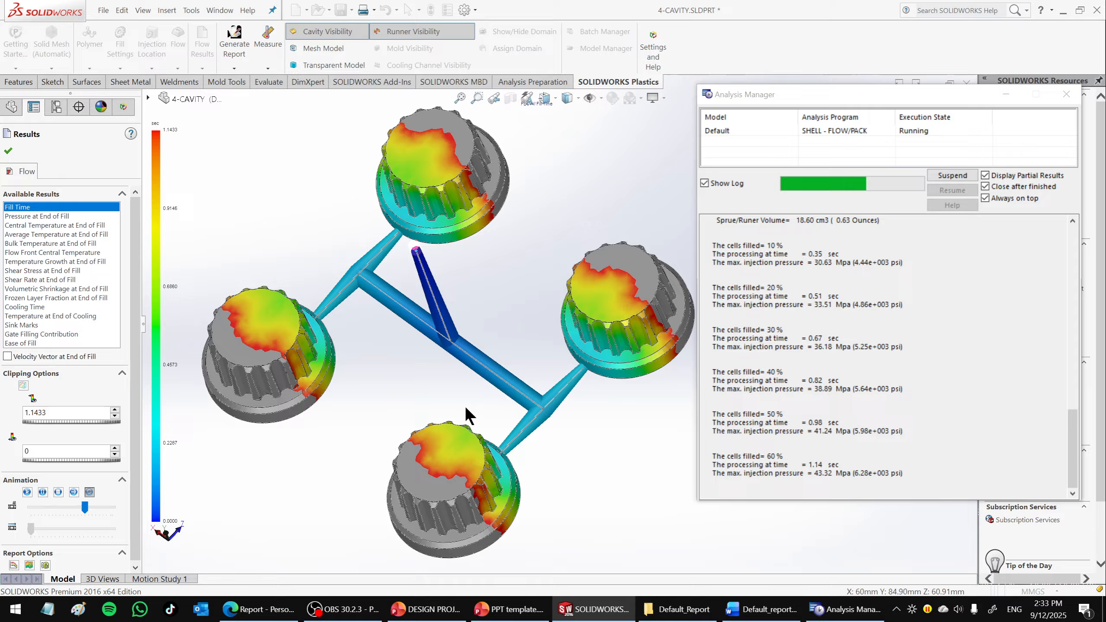
Check the recording in OBS, return to SOLIDWORKS, and play the Fill Time animation to examine how the four cavities fill.
click(344, 609)
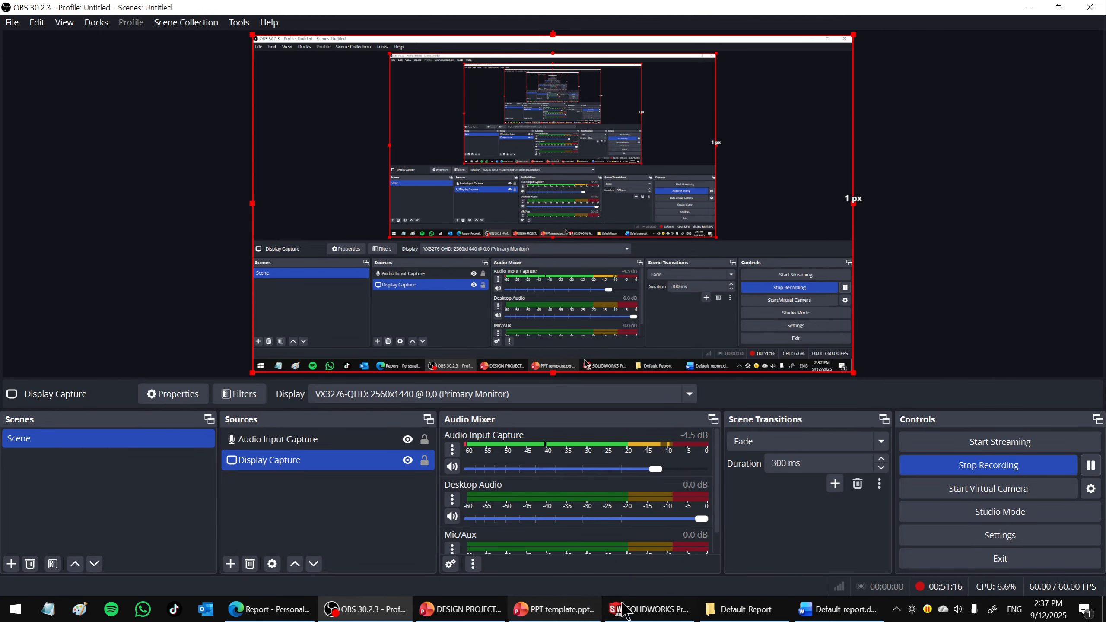
click(635, 610)
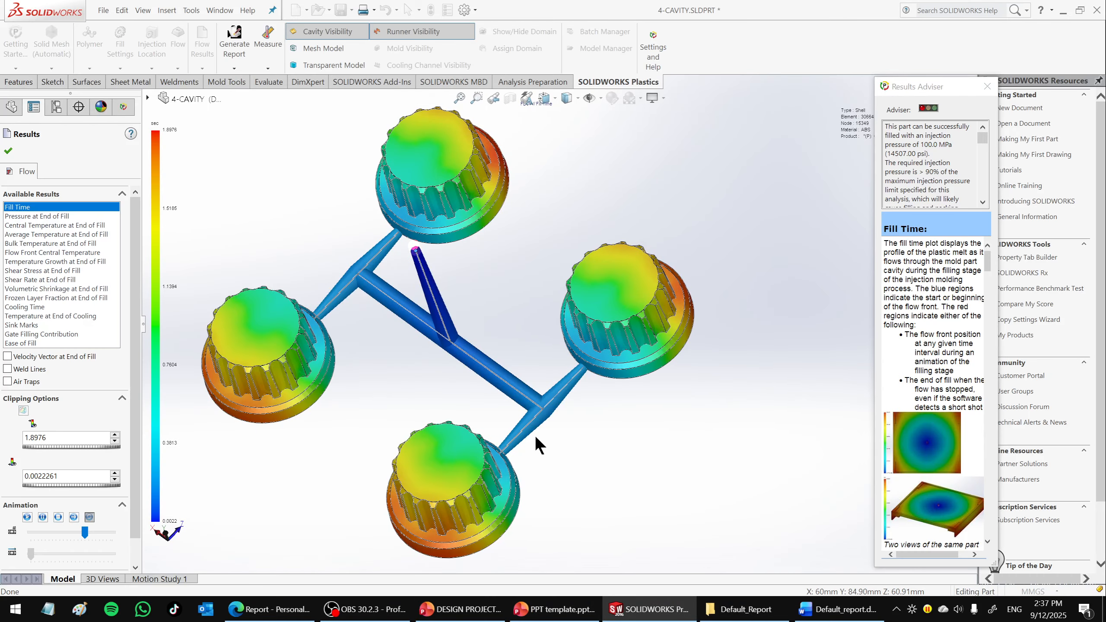
middle_drag(574, 386, 516, 352)
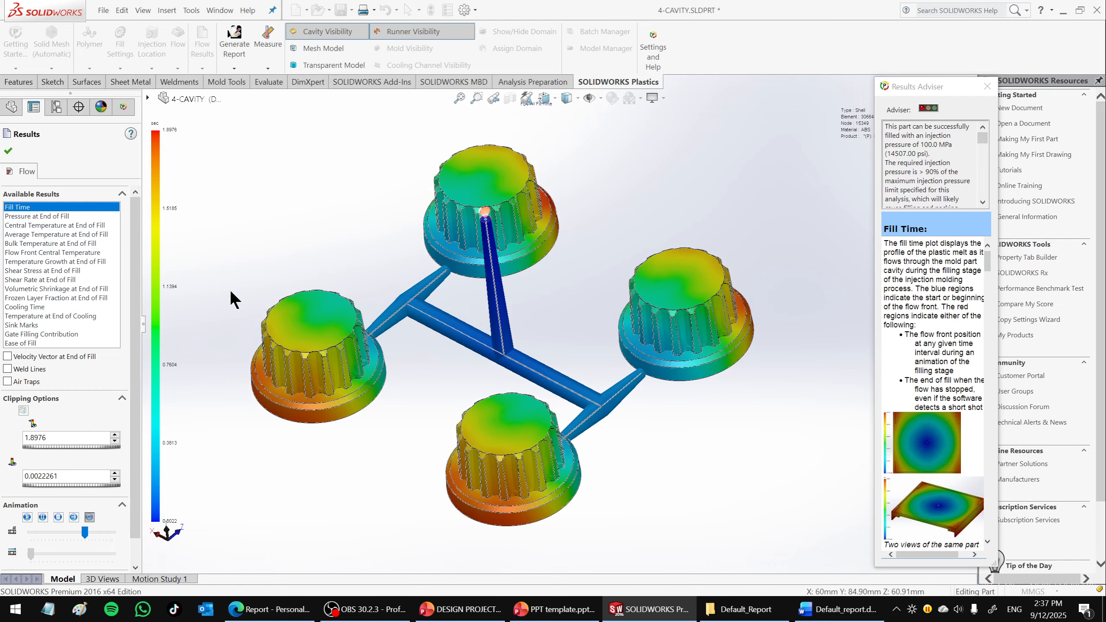
click(42, 517)
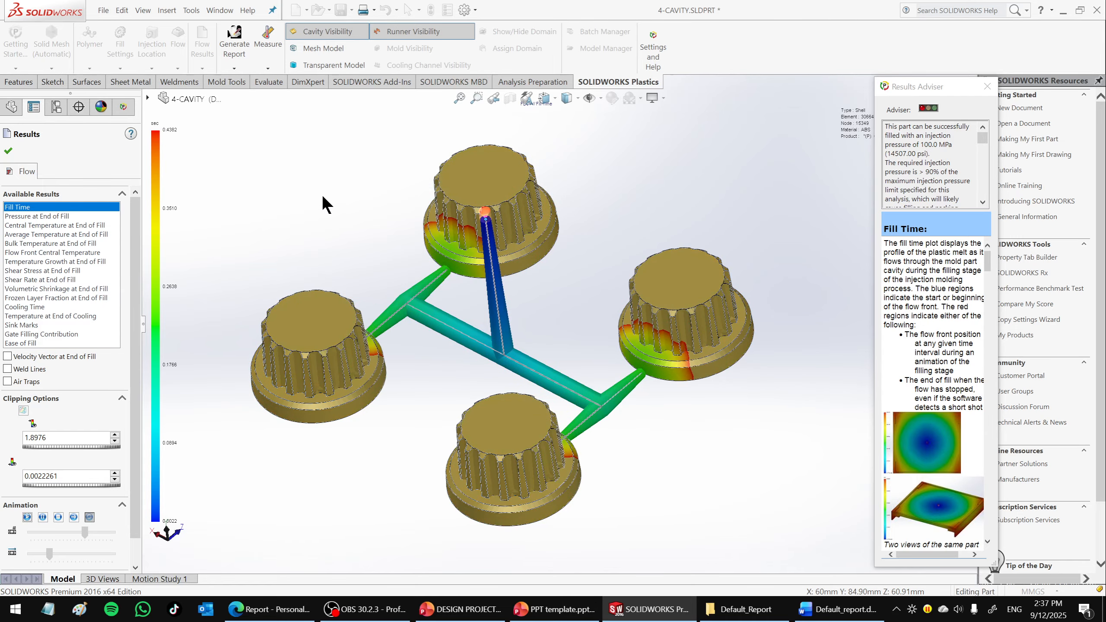
middle_drag(387, 220, 401, 282)
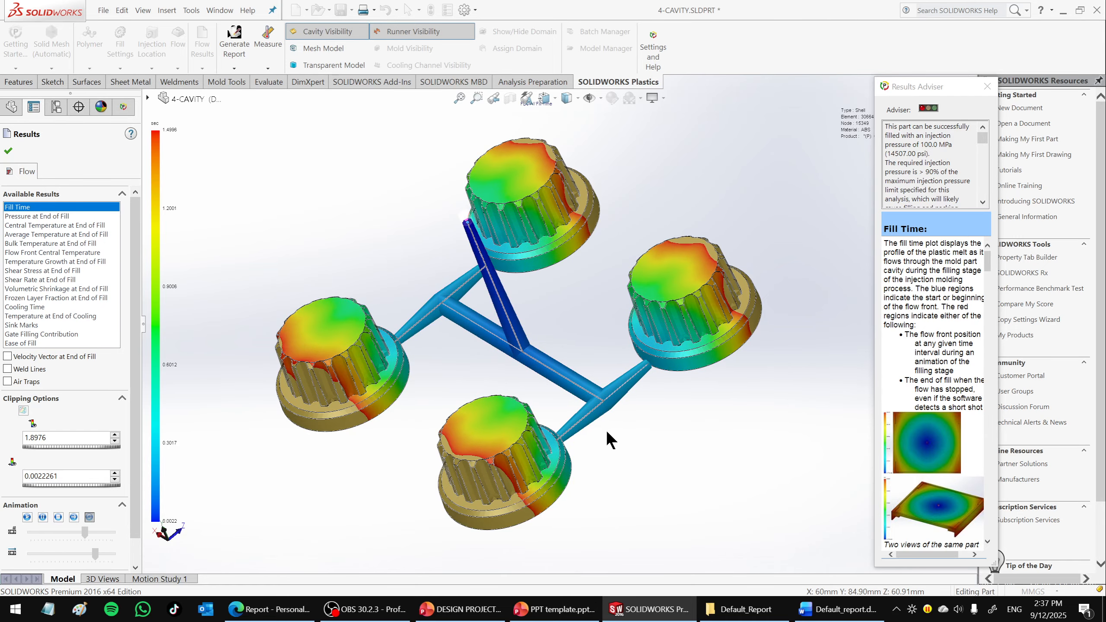
middle_drag(615, 427, 639, 434)
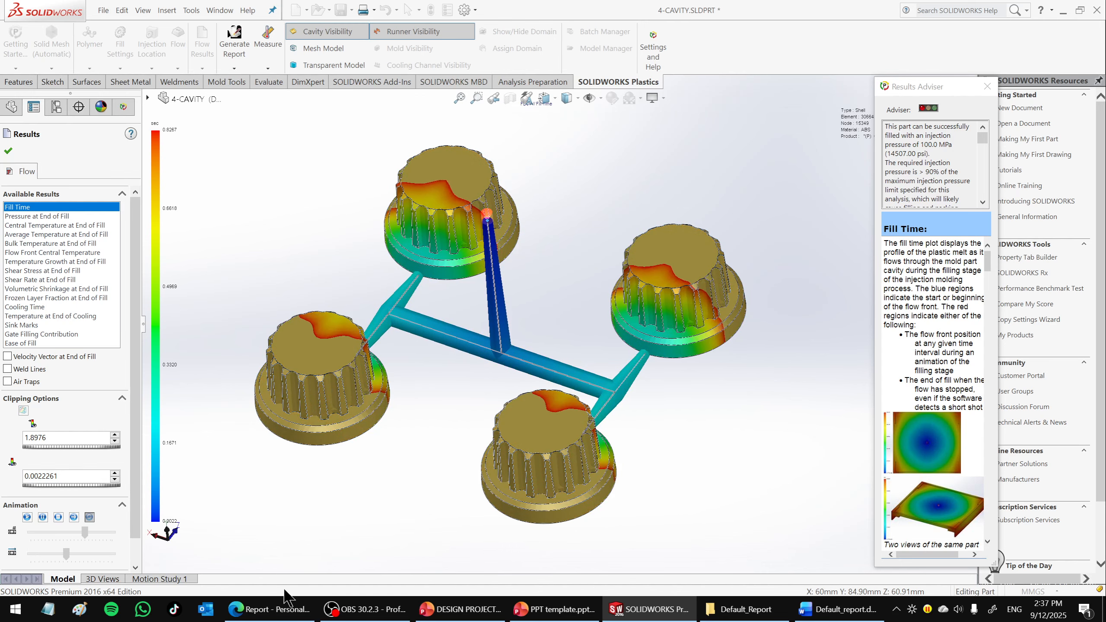
Switch to Microsoft Edge and search Google for "H RUNNER DESIGN" in a new tab.
mouse_move(287, 608)
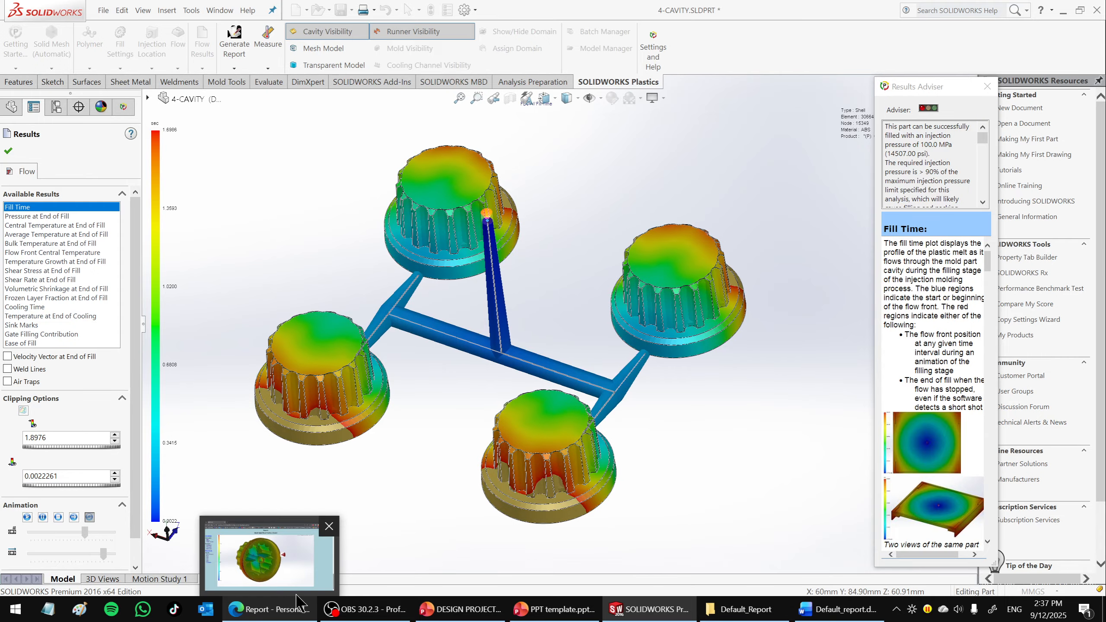
click(289, 610)
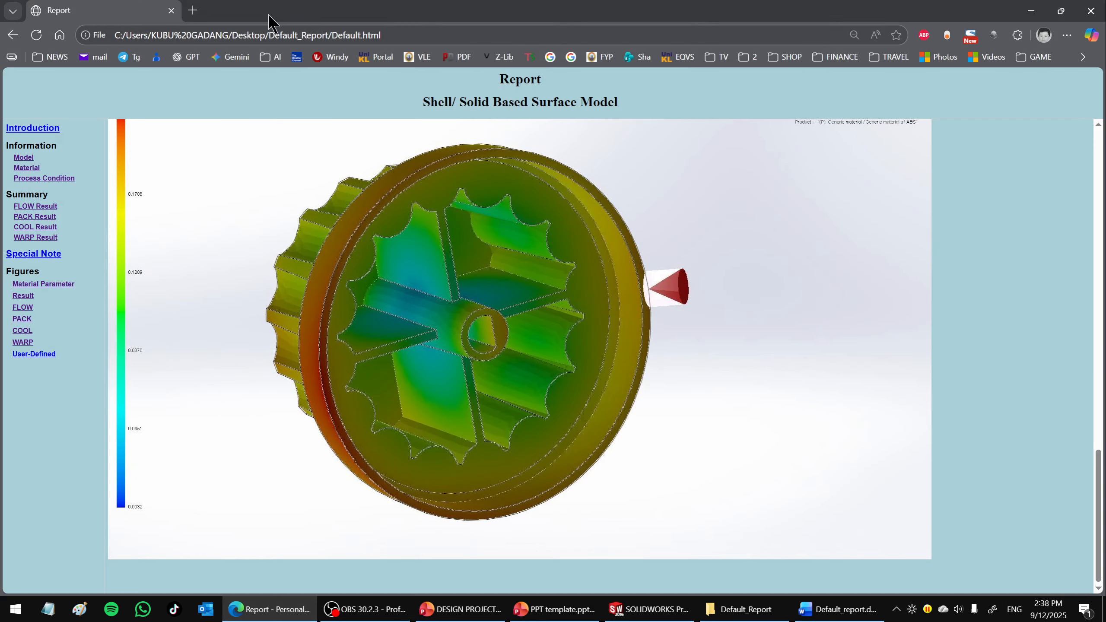
click(191, 10)
click(205, 34)
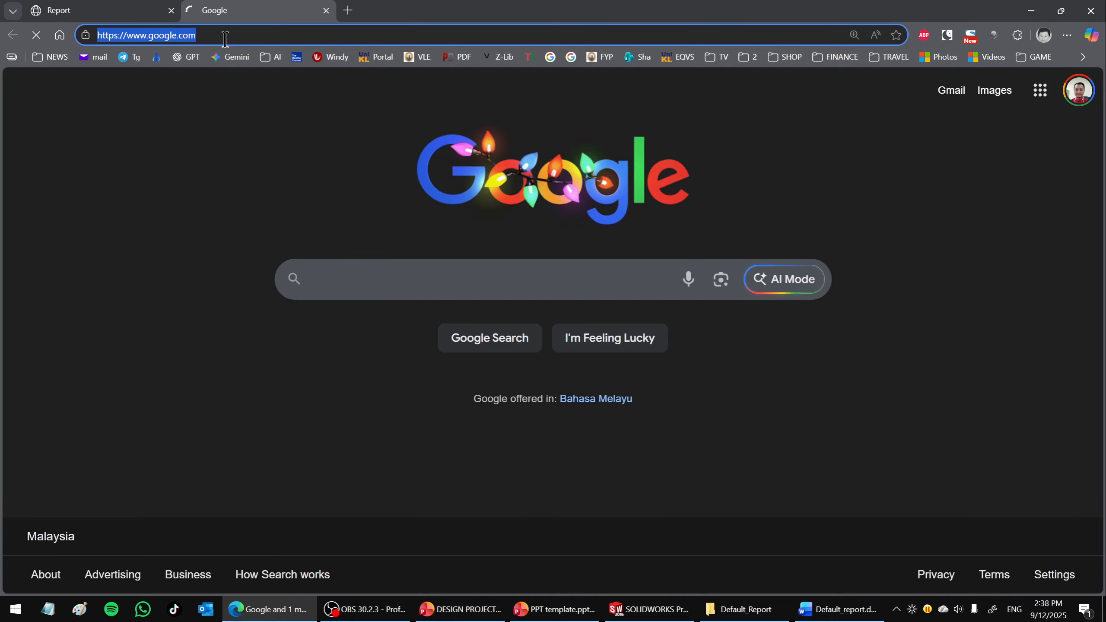
text(HA)
key(BackSpace)
text(M)
key(BackSpace)
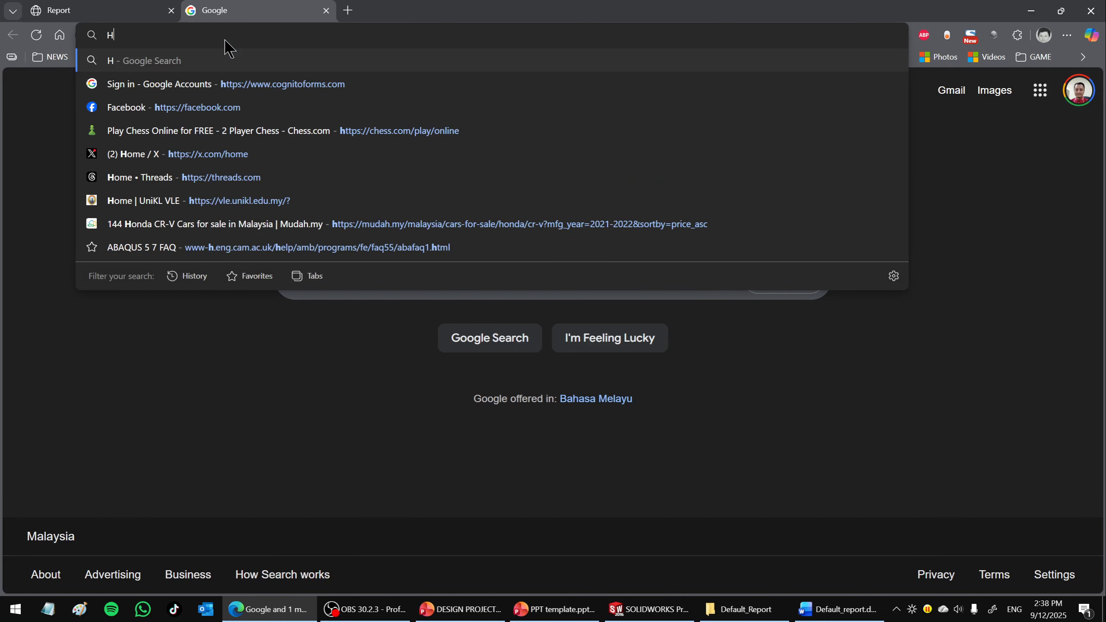
text(RUNNER DESGIN)
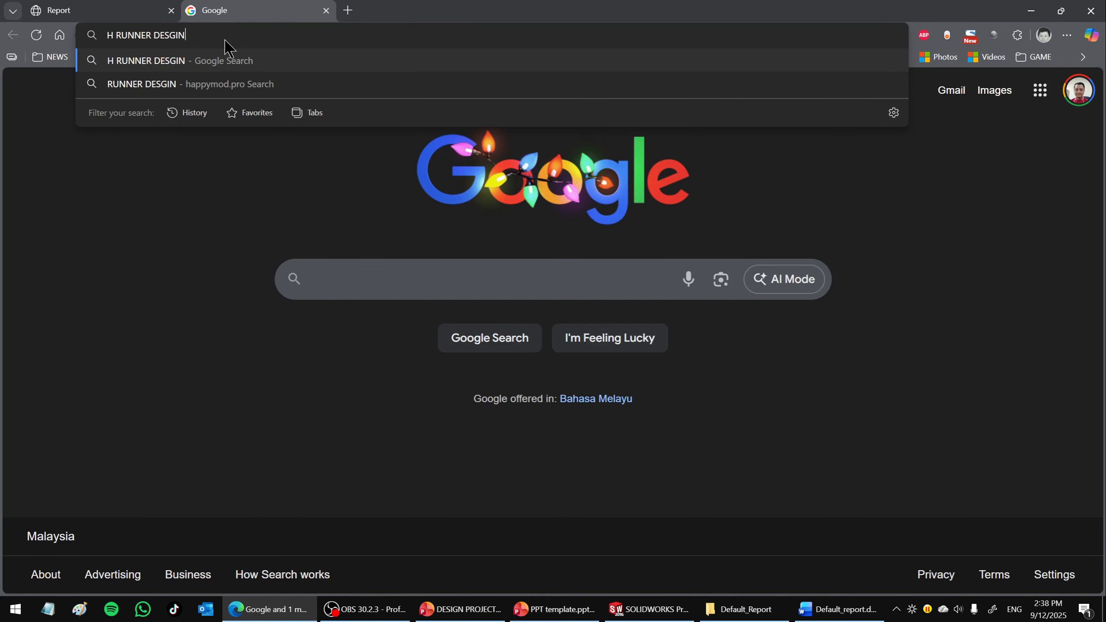
key(Return)
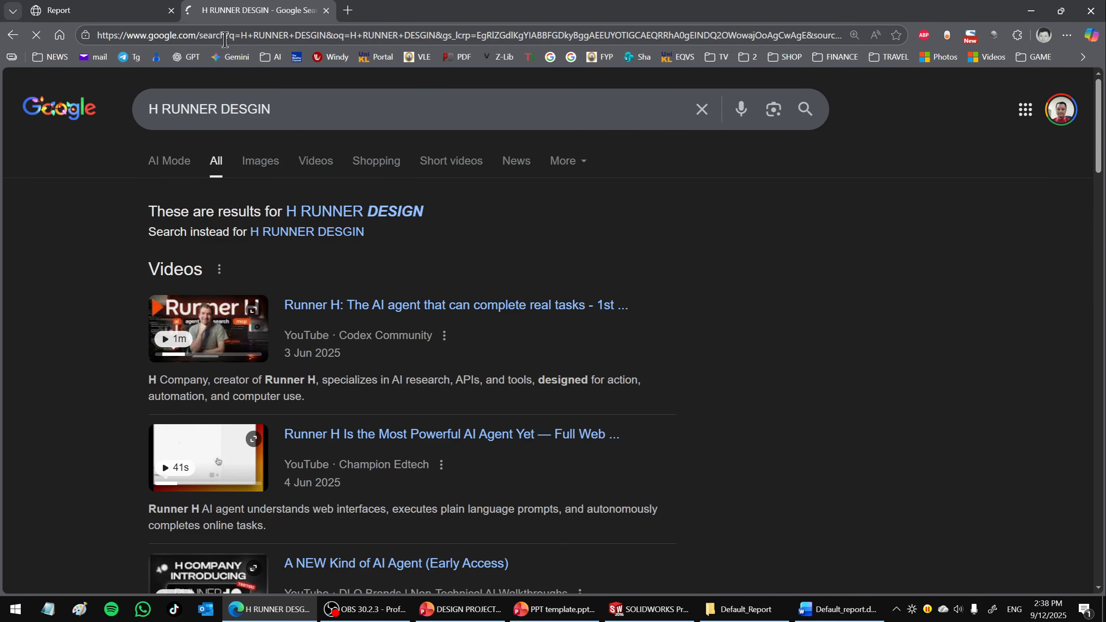
click(334, 213)
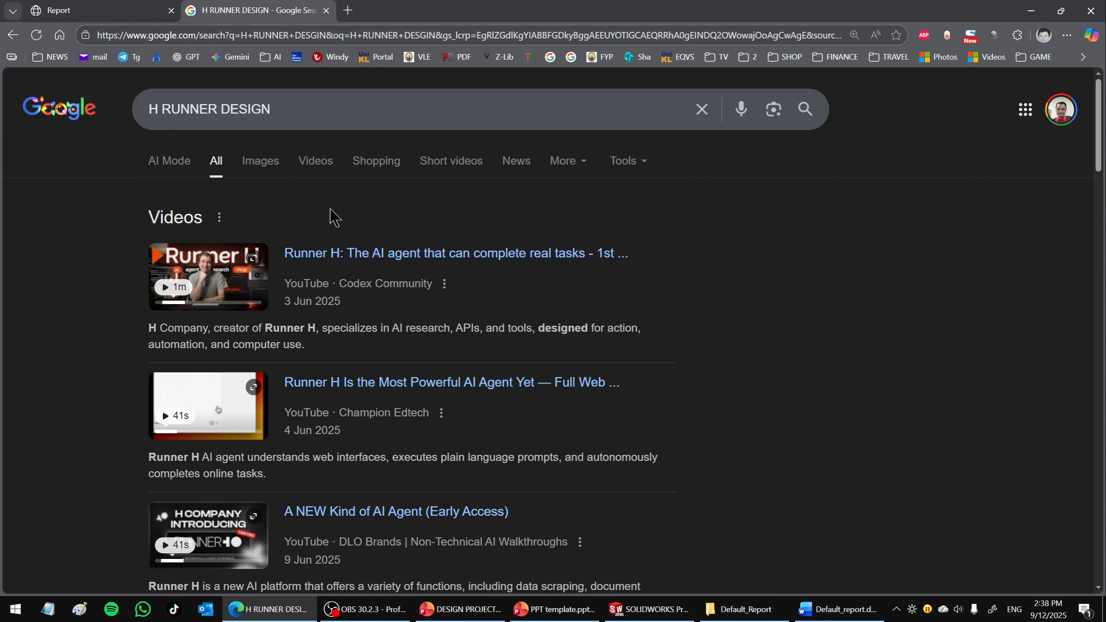
Refine the search to "H RUNNER DESIGN PLASTIC" and show the image results.
click(287, 111)
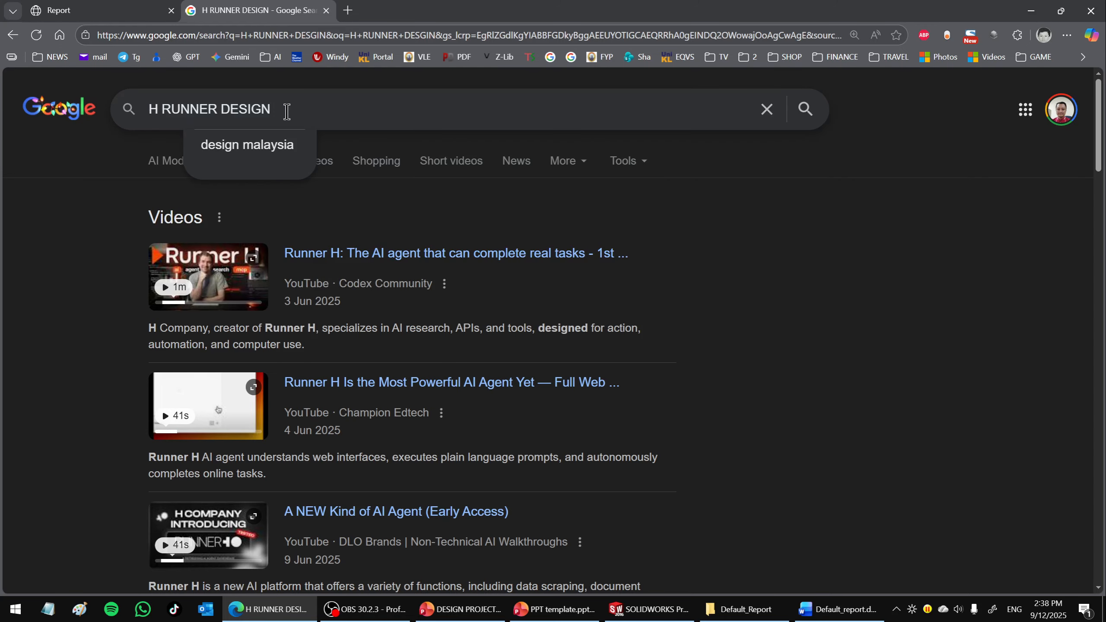
text(PLASTIC)
key(Return)
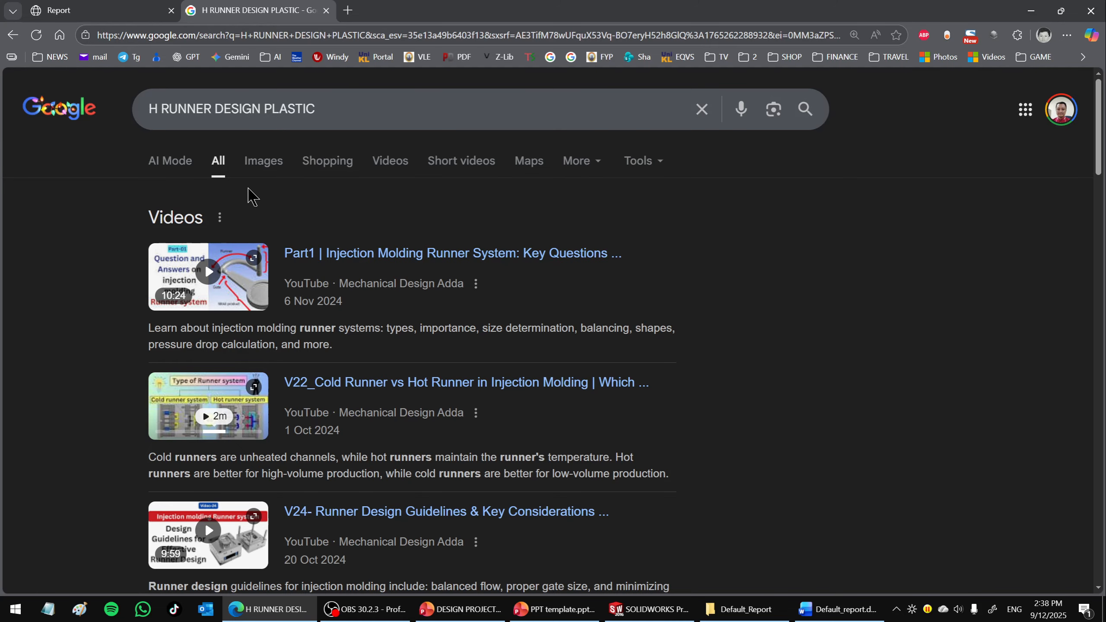
click(263, 162)
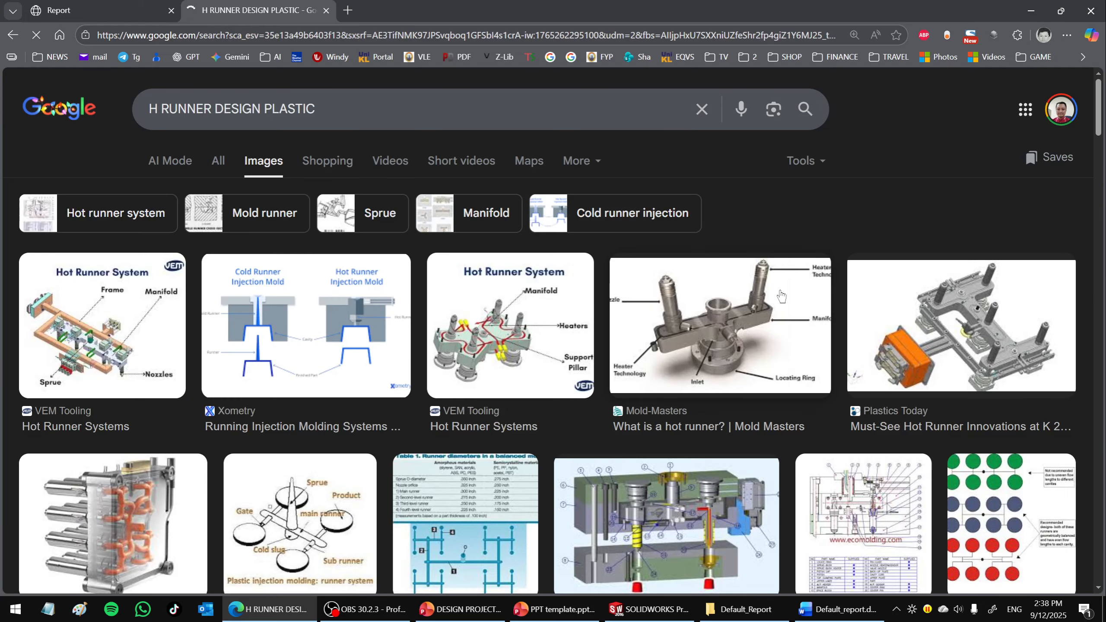
Browse the runner design images and open the Plastics Today article "The Troubleshooter, Part 58: Sizing runners".
scroll(253, 405, down, 3)
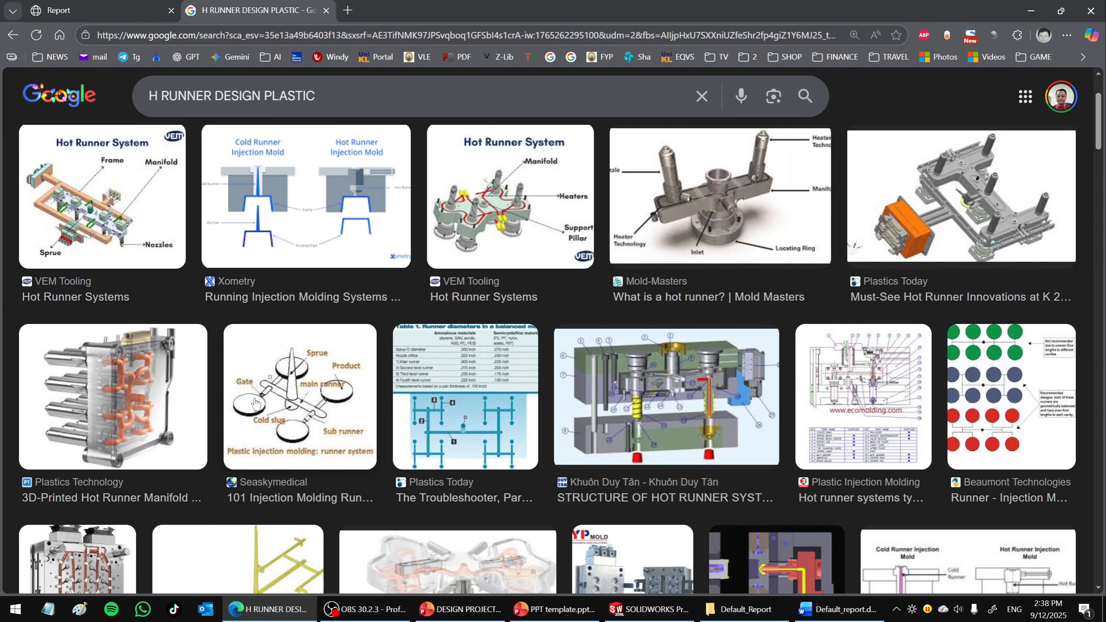
scroll(387, 220, up, 3)
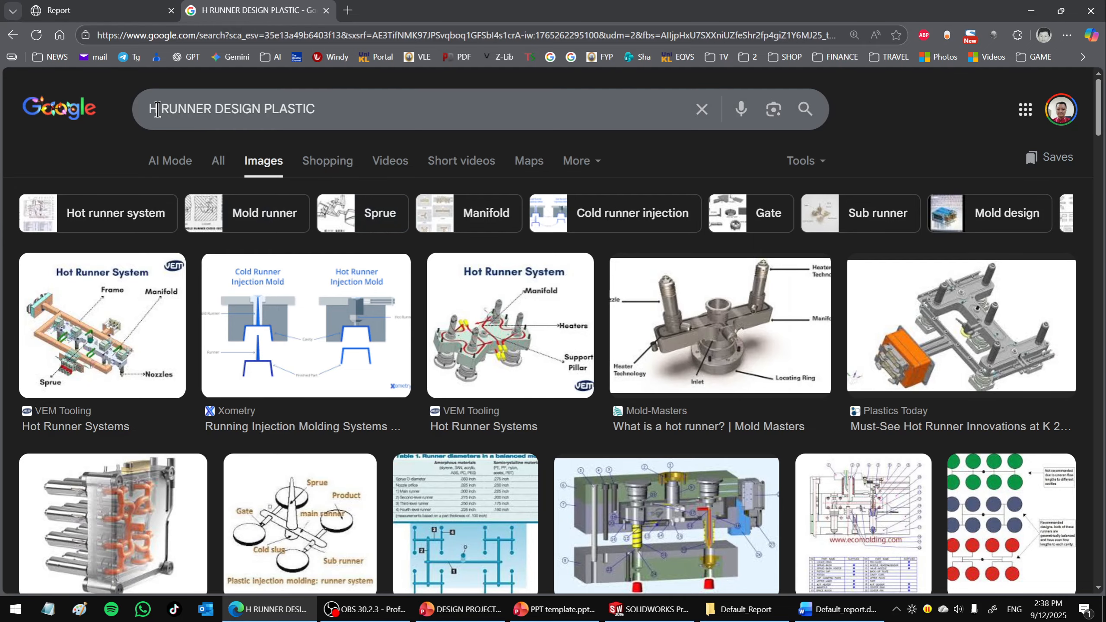
scroll(391, 290, down, 10)
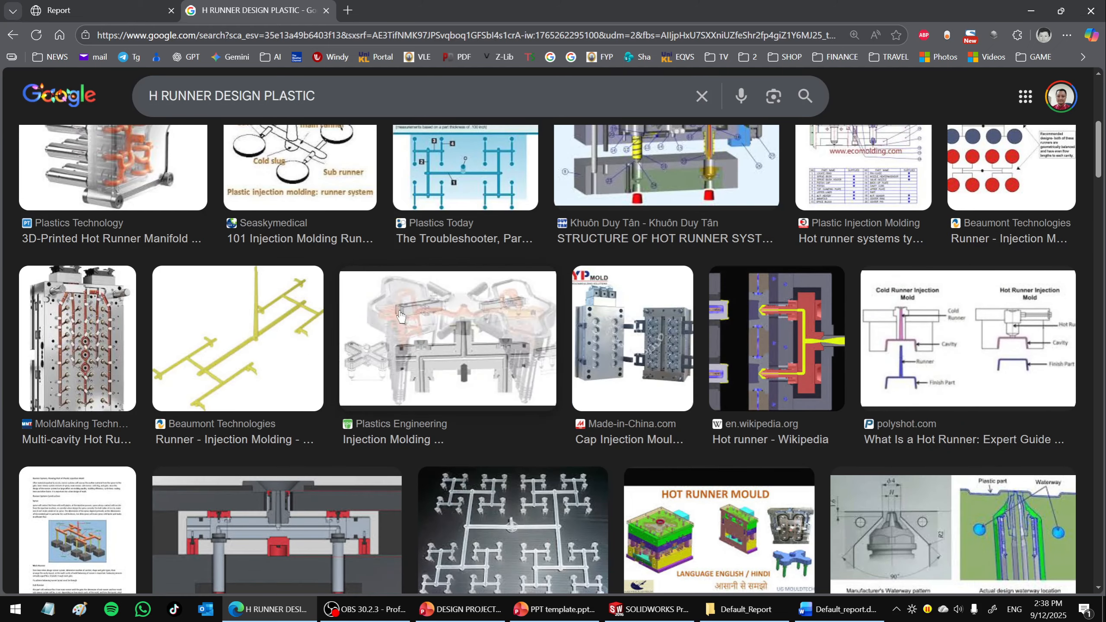
click(475, 185)
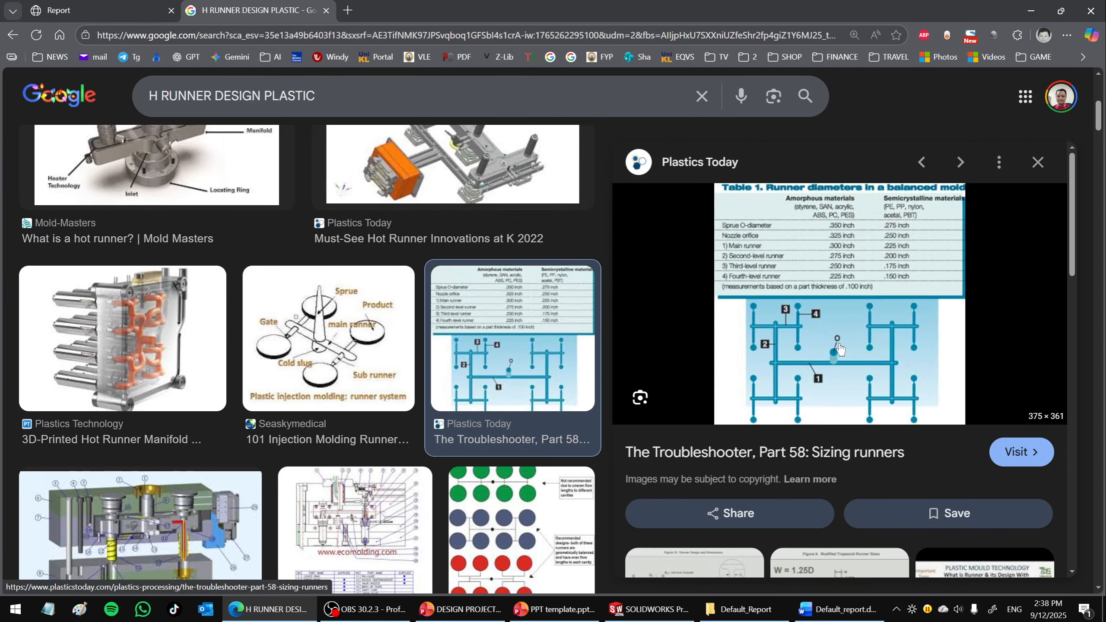
click(842, 352)
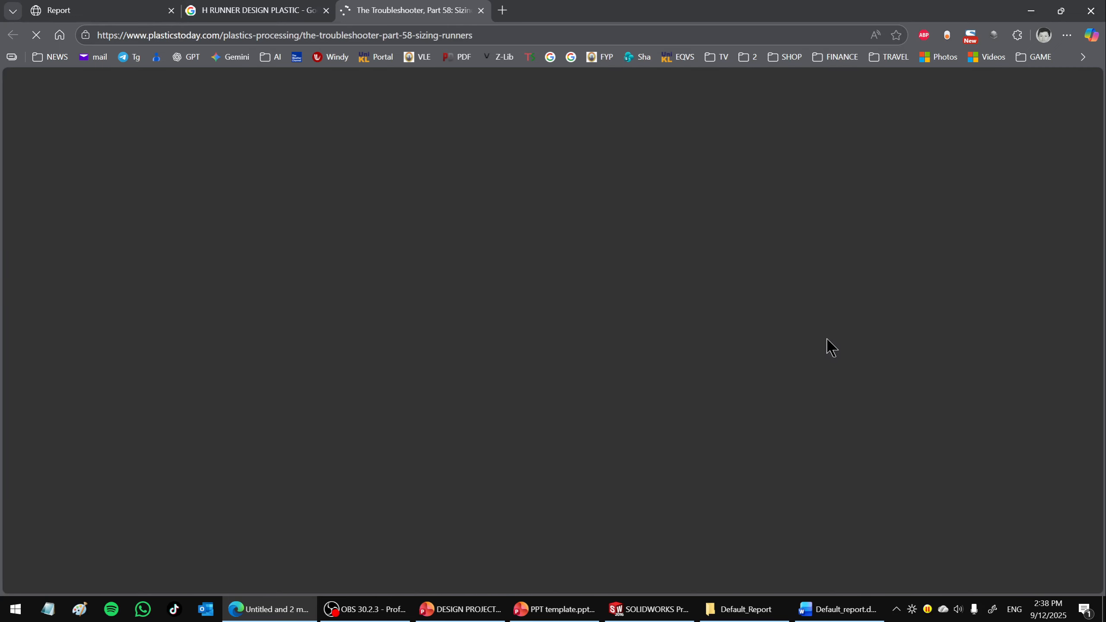
Examine the article's runner diameter table, balanced H-runner diagram and runner sizing guidelines.
scroll(582, 375, down, 10)
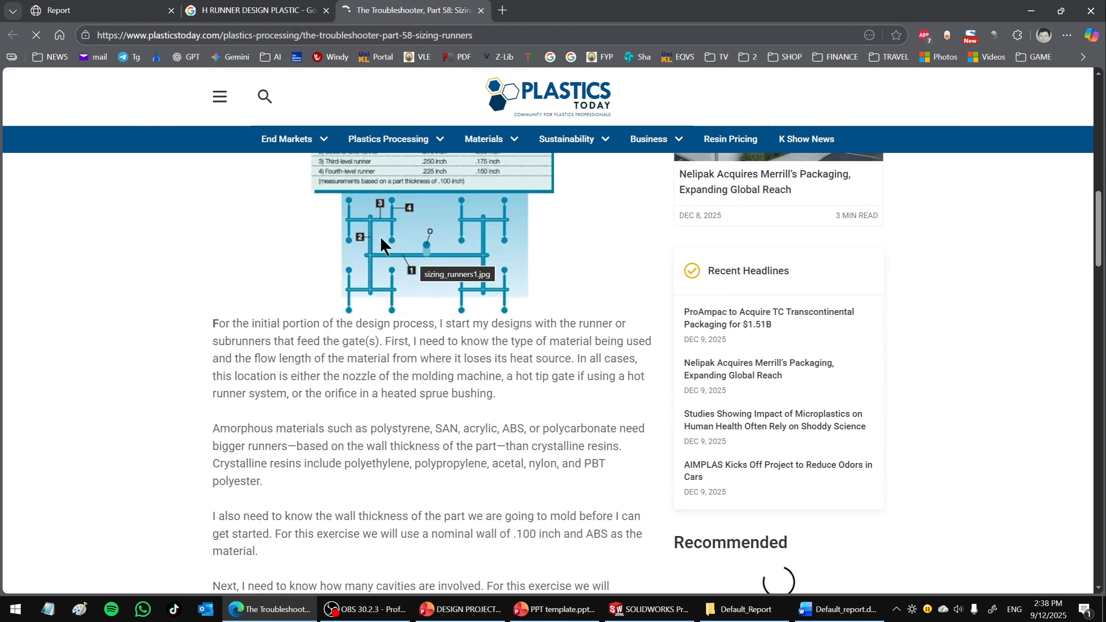
scroll(377, 251, up, 3)
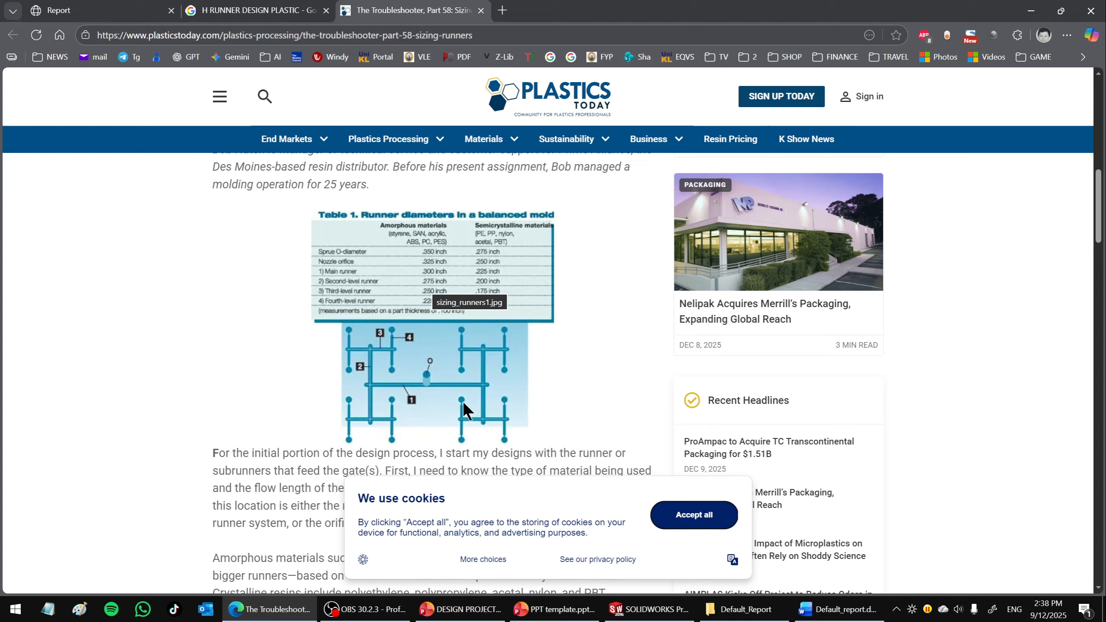
scroll(448, 376, down, 5)
scroll(447, 310, down, 5)
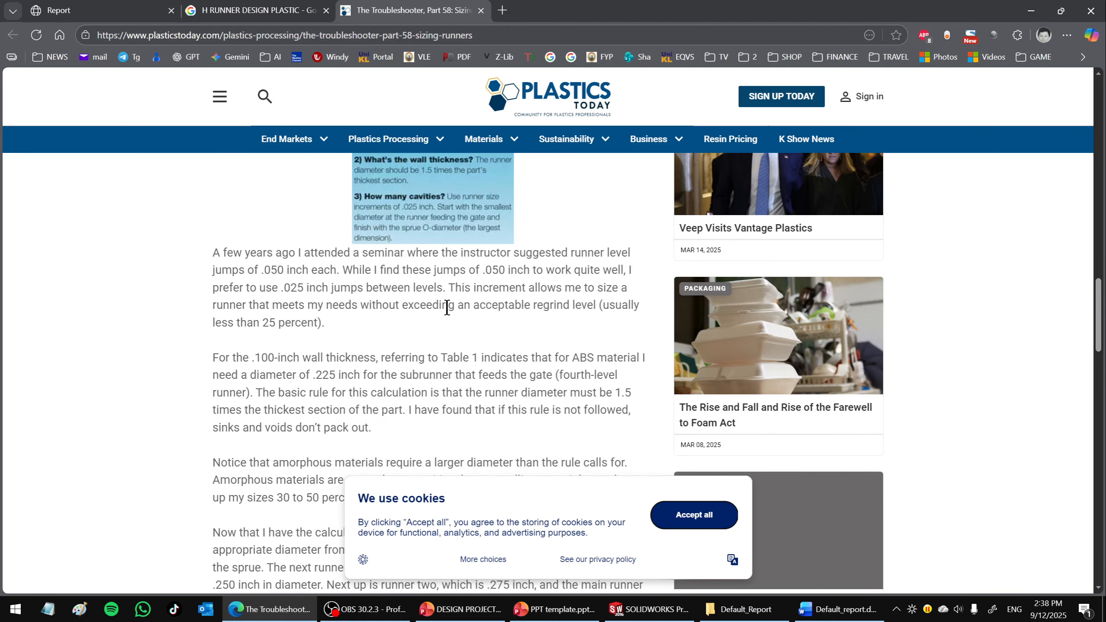
Return to SOLIDWORKS, display the Cooling Time plot, and widen the Results Adviser and move it clear of the model.
click(635, 610)
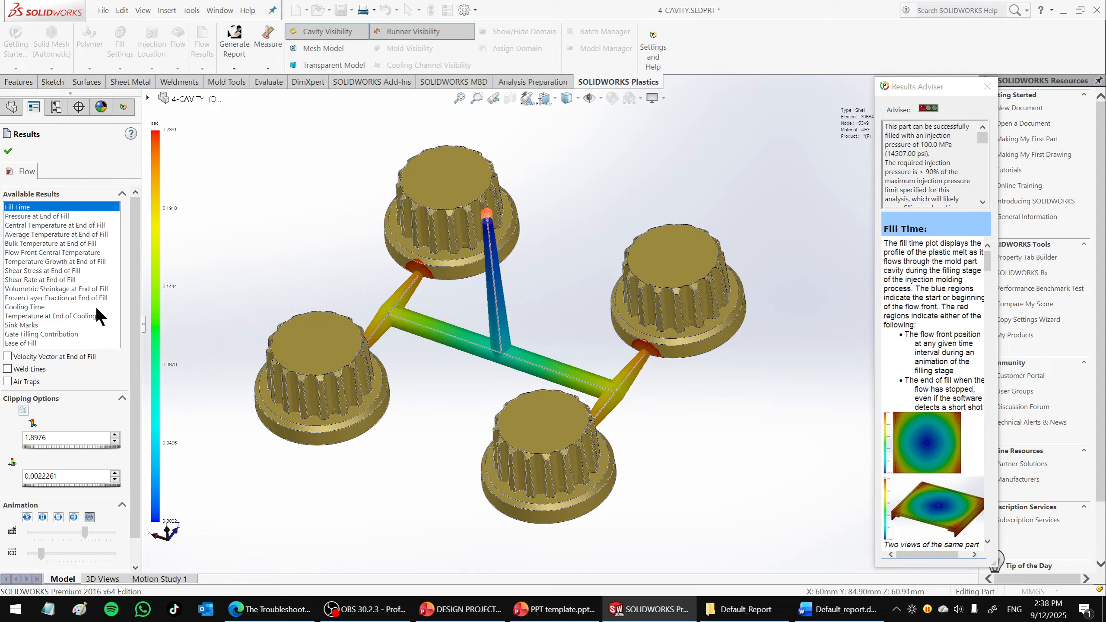
click(39, 306)
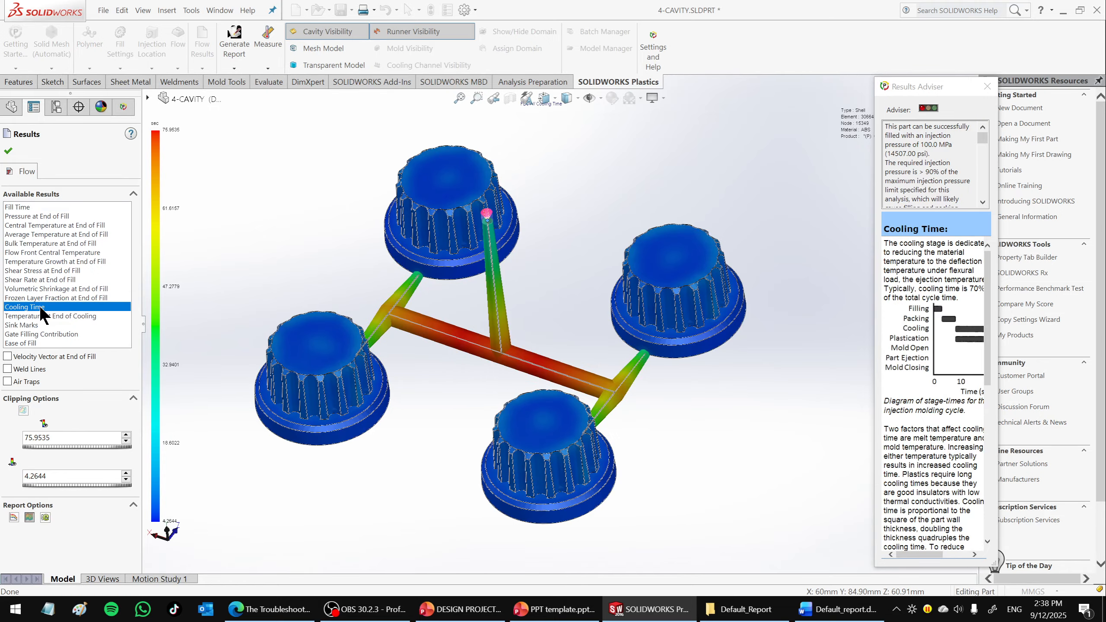
drag(875, 287, 773, 295)
drag(998, 293, 1064, 290)
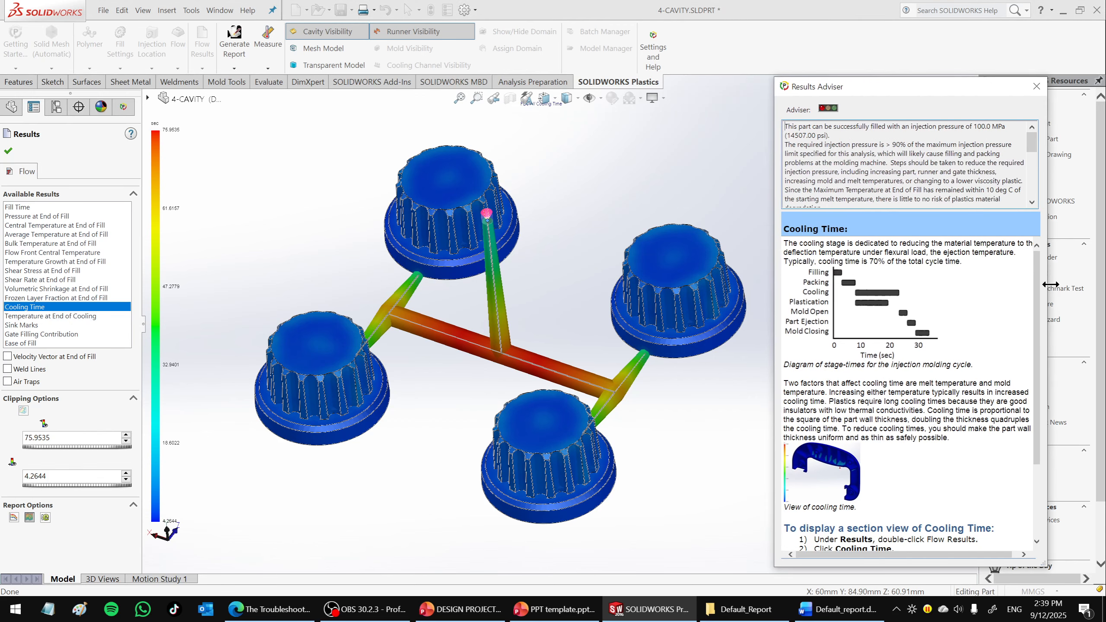
drag(889, 92, 923, 94)
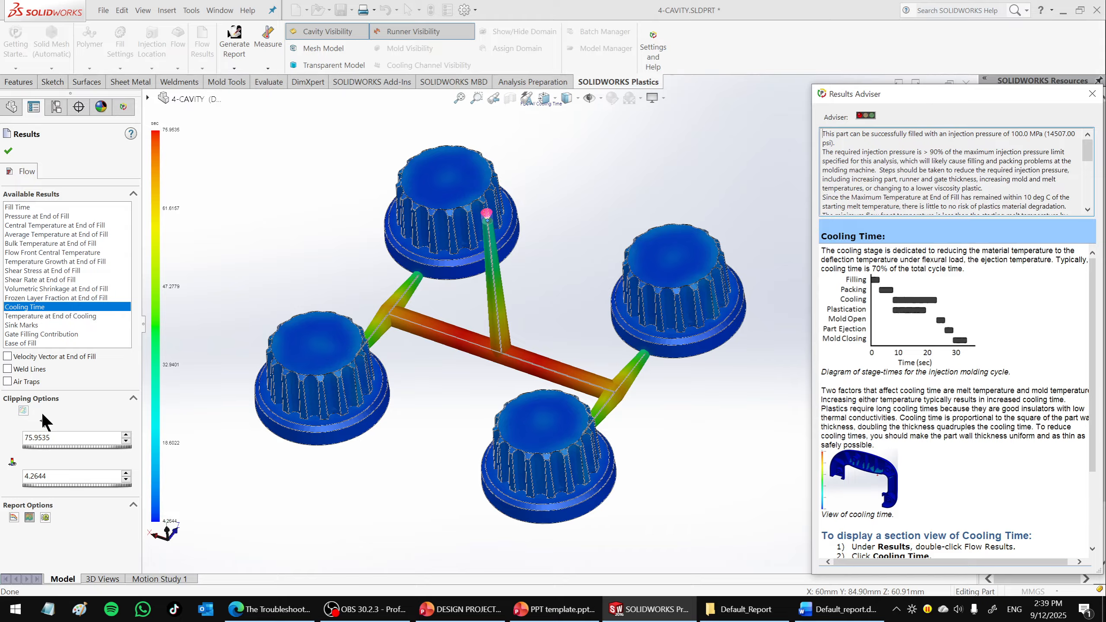
Display the Sink Marks plot and inspect the ribs and D-shaped boss inside a knob, plus the whole runner layout.
click(26, 325)
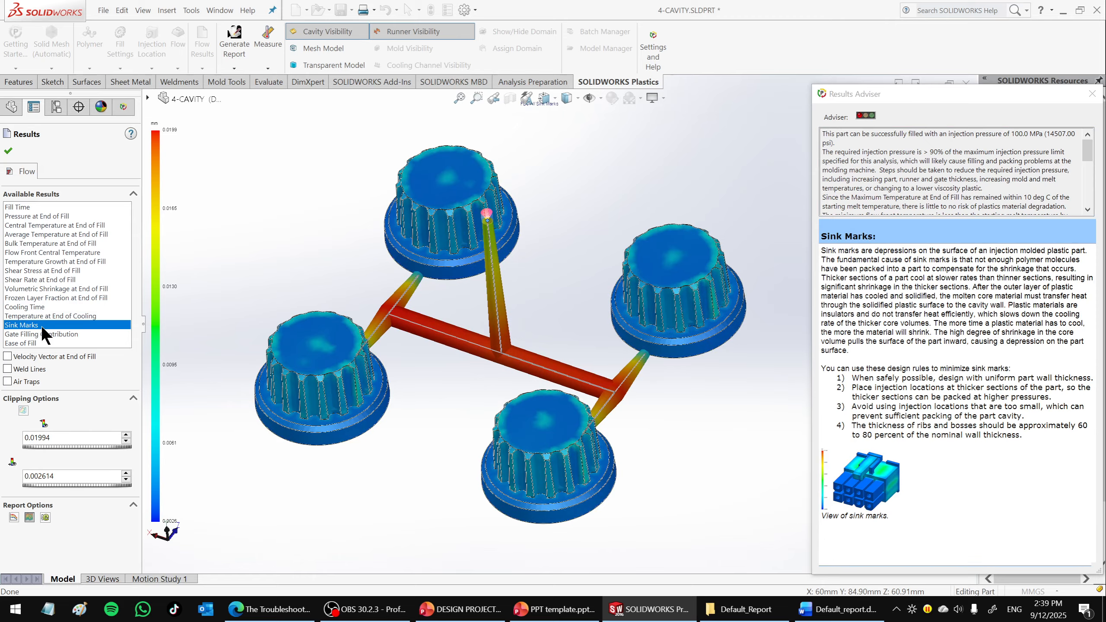
middle_drag(408, 391, 518, 224)
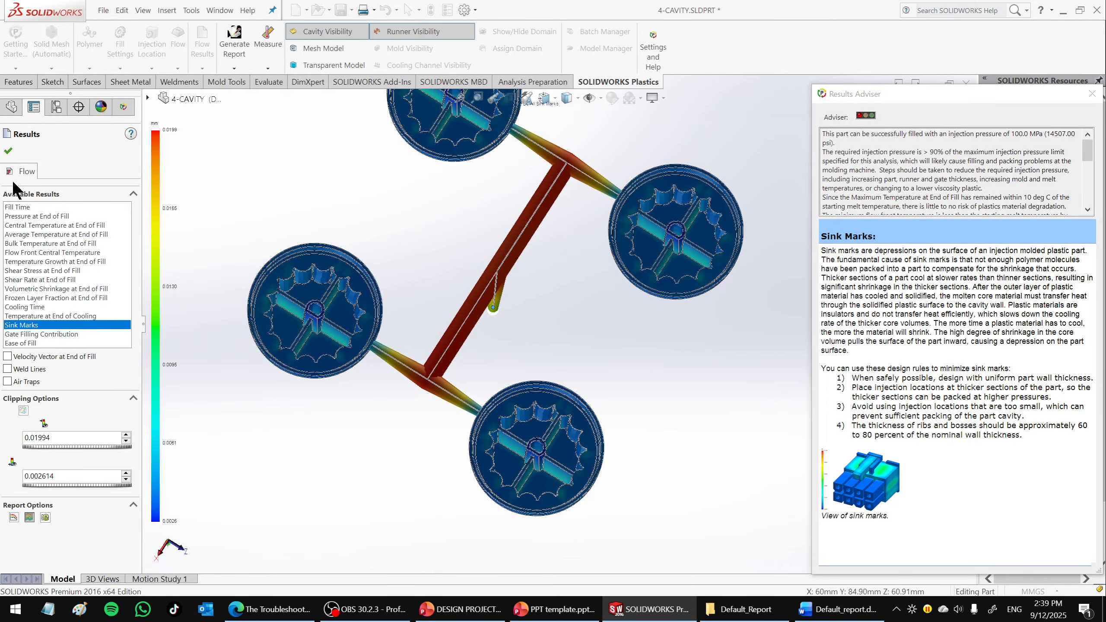
scroll(353, 358, down, 10)
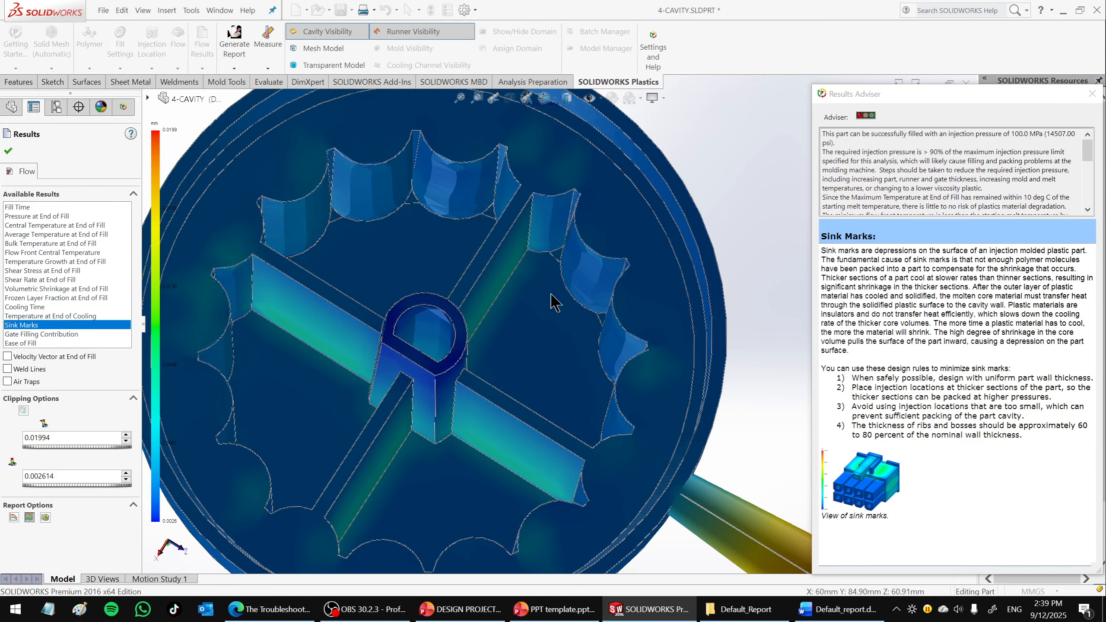
middle_drag(499, 371, 449, 453)
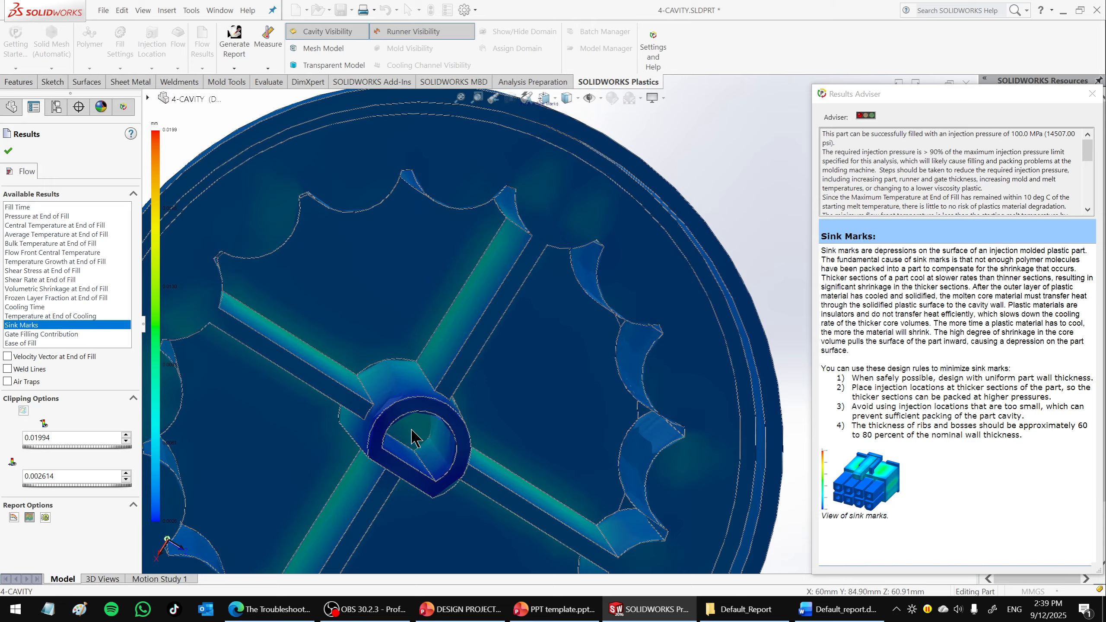
scroll(423, 435, up, 5)
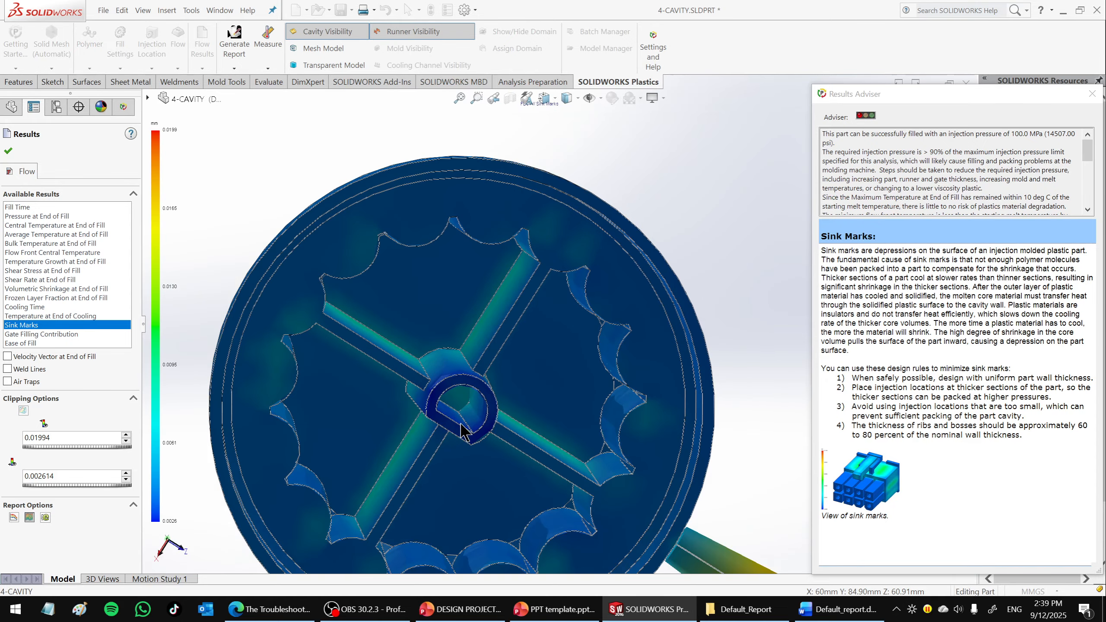
middle_drag(498, 400, 490, 327)
scroll(462, 349, up, 3)
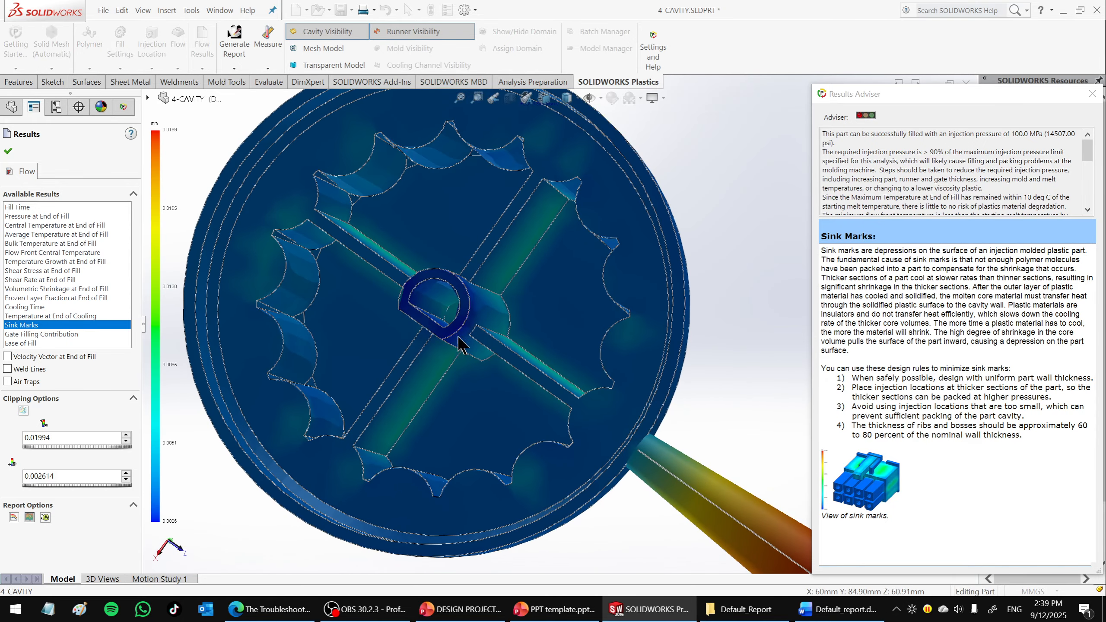
scroll(462, 324, up, 4)
scroll(460, 325, up, 3)
middle_drag(460, 325, 745, 453)
scroll(756, 368, down, 3)
middle_drag(708, 315, 702, 259)
scroll(702, 259, down, 2)
middle_drag(564, 258, 549, 312)
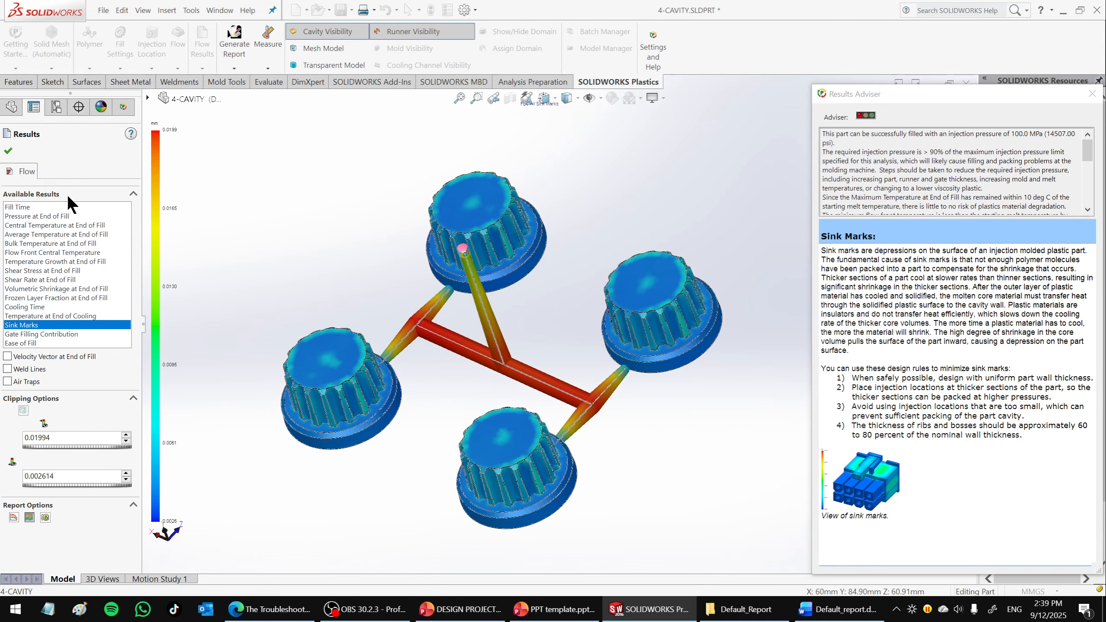
Close the flow results, select the Flow analysis in the Plastics tree, and switch to OBS.
click(9, 151)
click(43, 380)
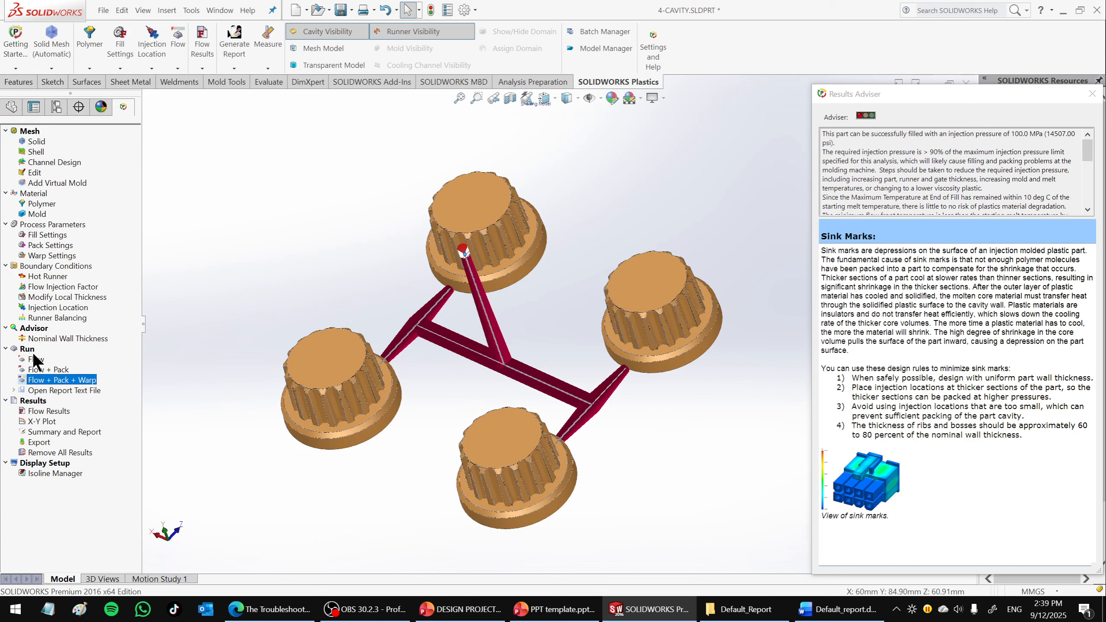
click(38, 360)
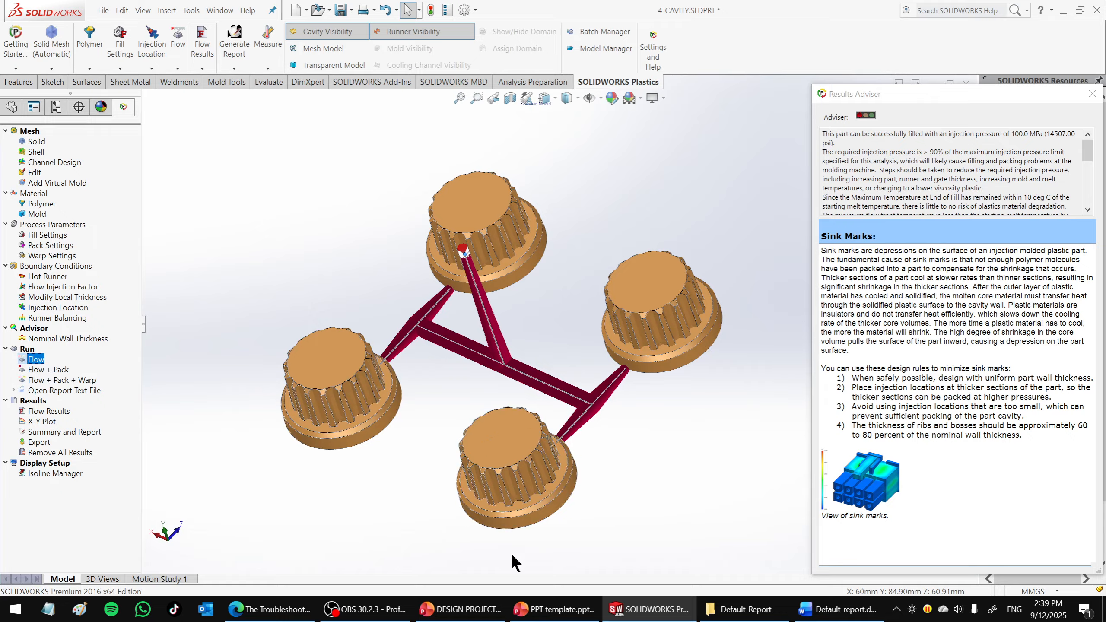
click(378, 609)
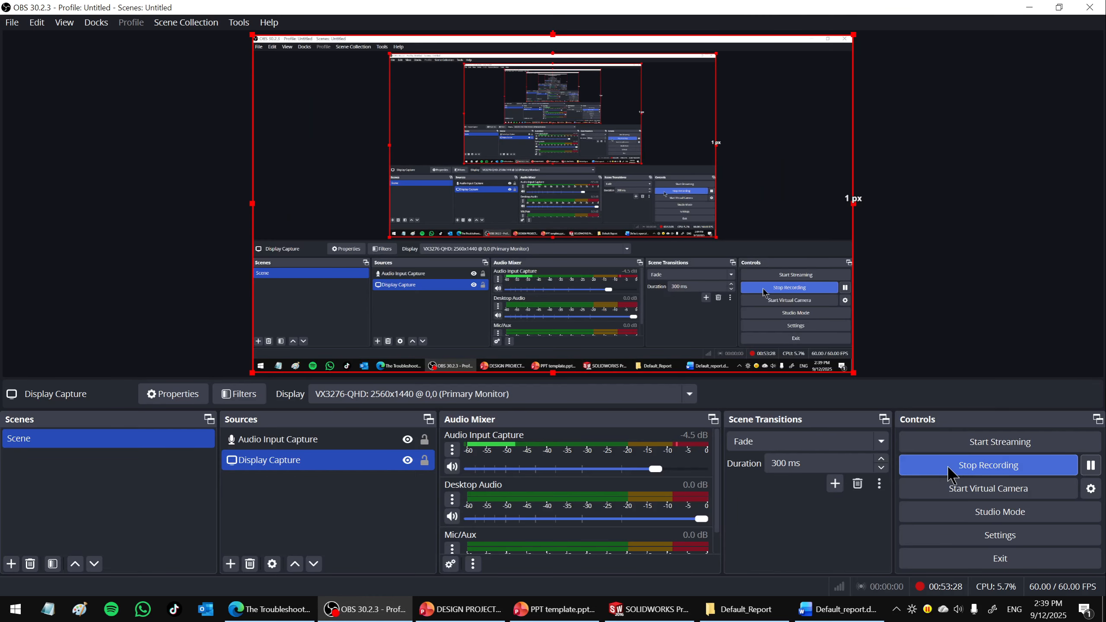